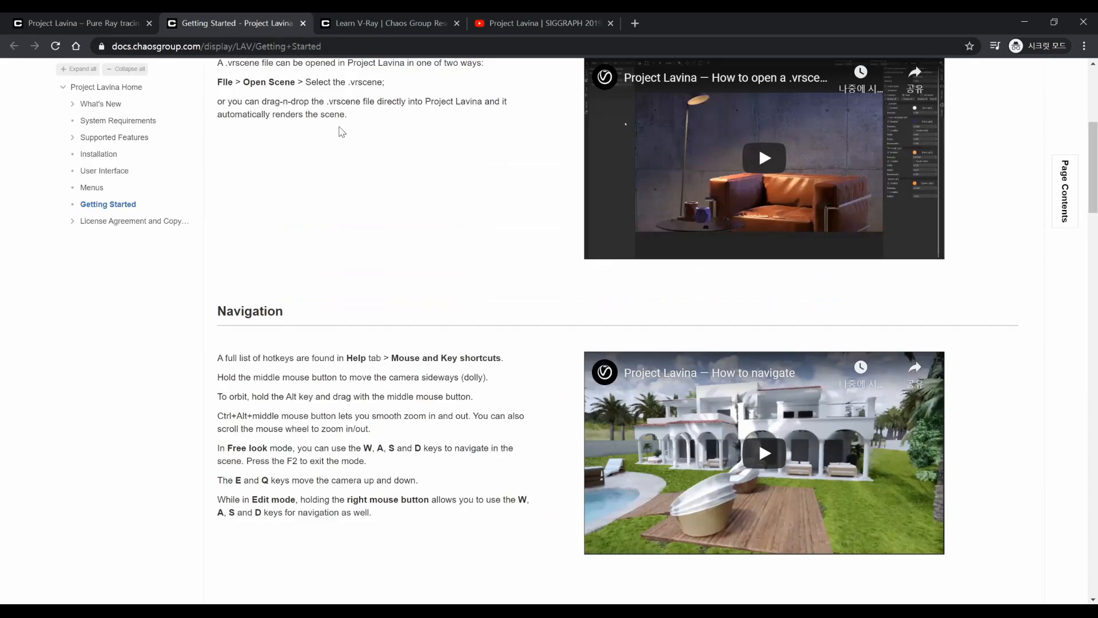
Open the Project Lavina SIGGRAPH 2019 video and skim it at the start, 0:21 and 0:52.
left_click(396, 21)
left_click(511, 24)
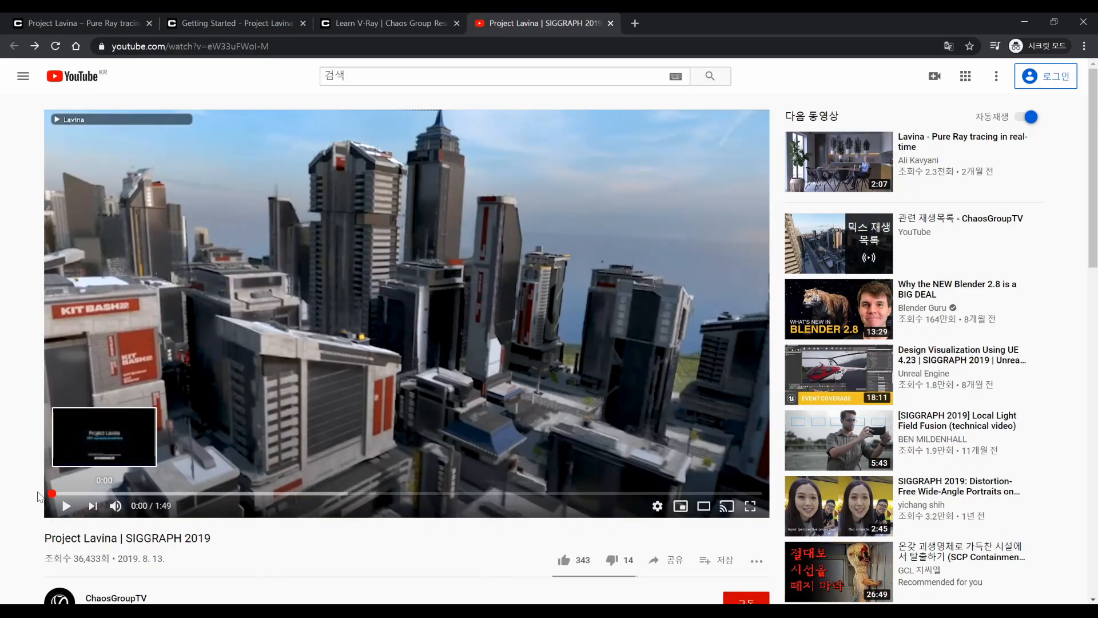
left_click(52, 493)
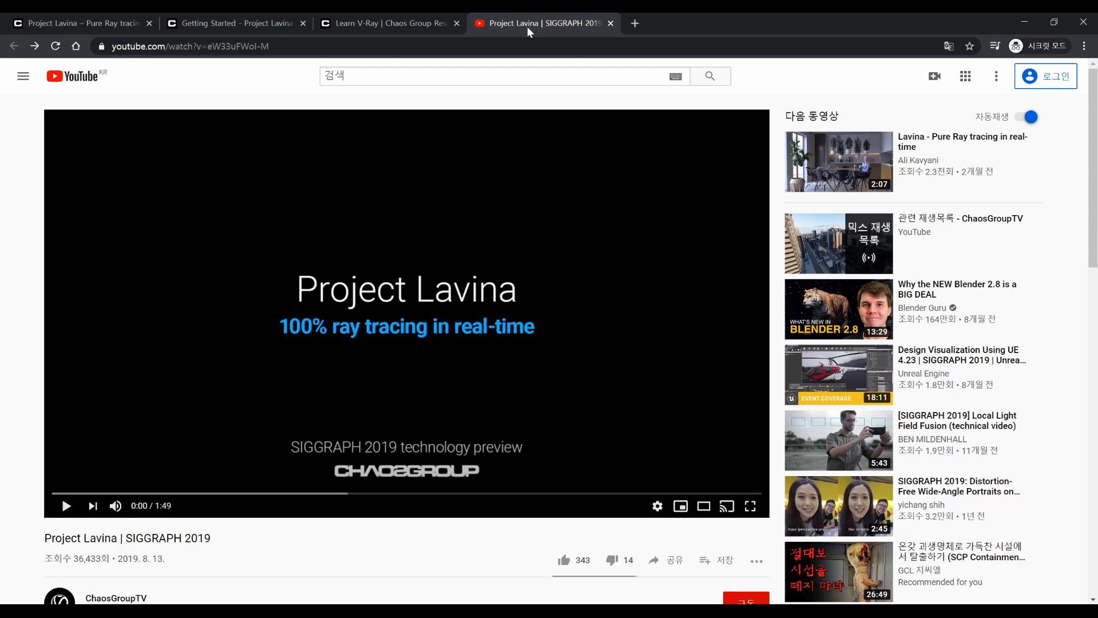
left_click(193, 494)
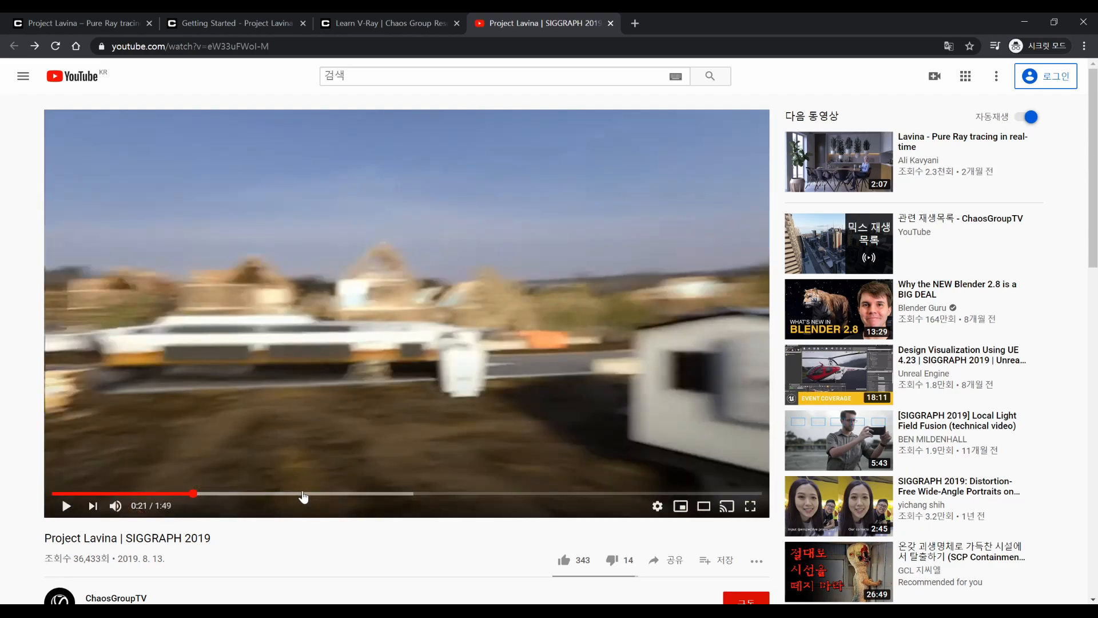
left_click(394, 493)
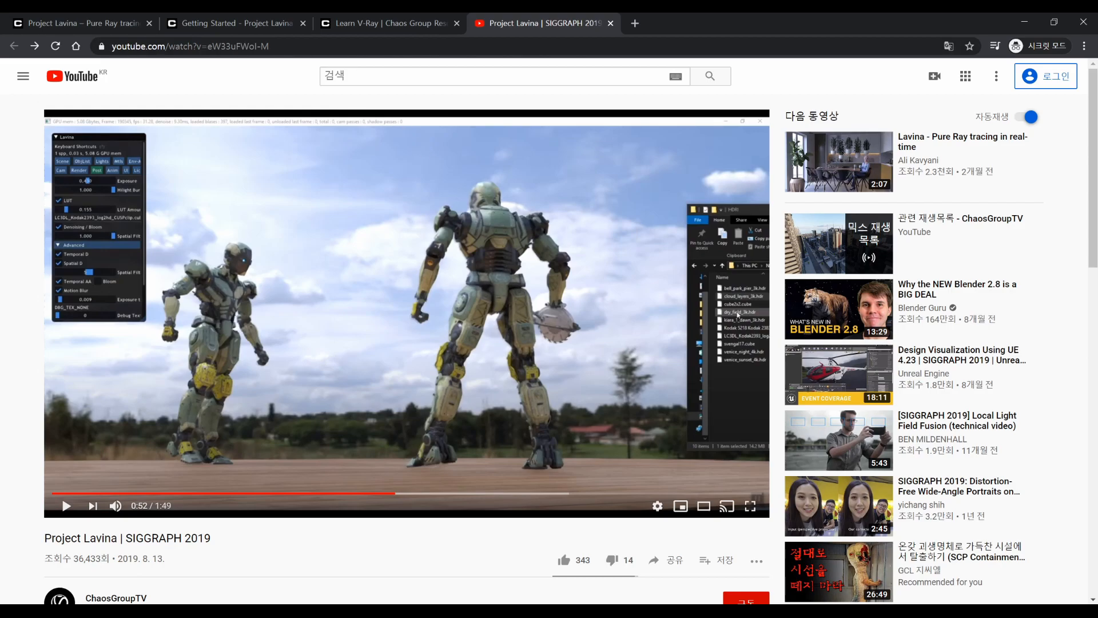
Return to the Project Lavina product page and find its System requirements section.
left_click(371, 21)
left_click(217, 30)
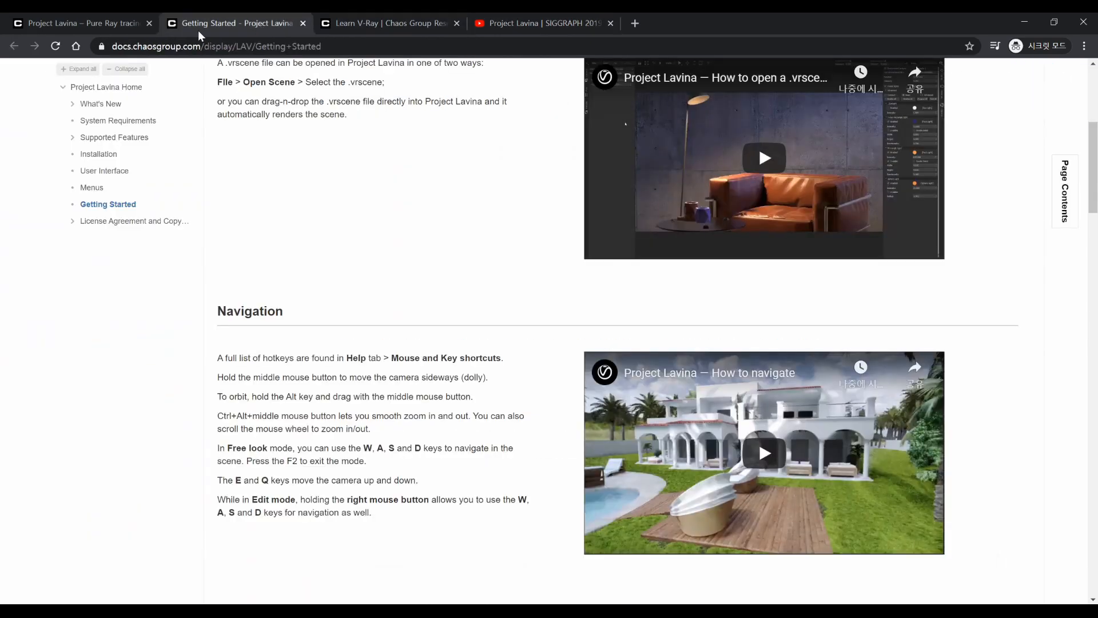
left_click(74, 27)
scroll(383, 280, "down", 4)
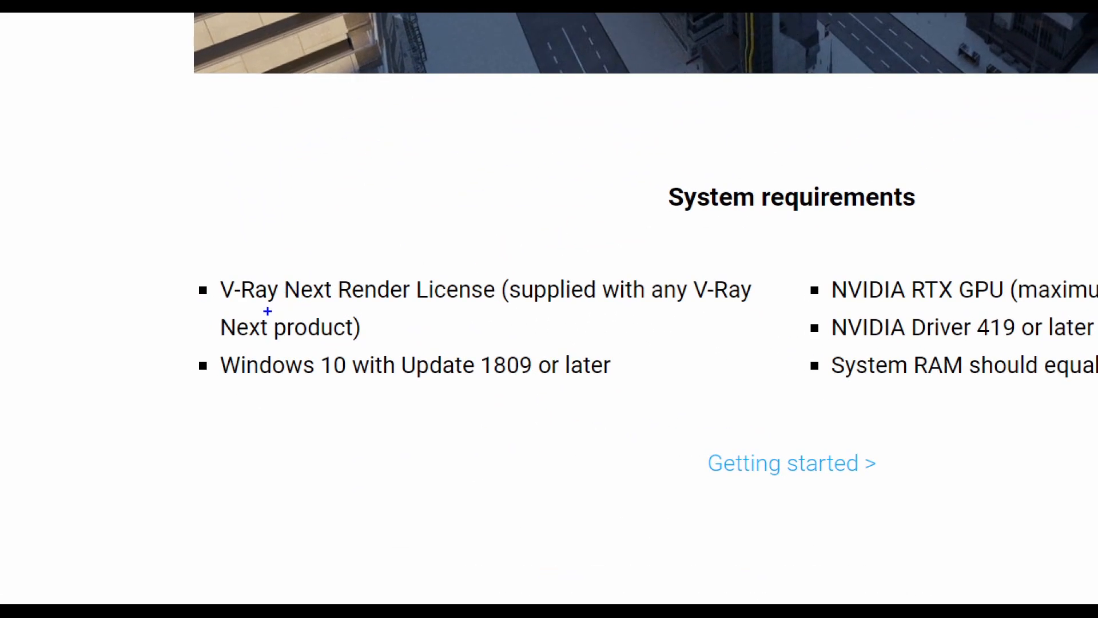
Mark the V-Ray Next Render License and Windows 10 Update 1809 requirements with freehand outlines on the magnified page.
mouse_move(268, 310)
left_mouse_down()
mouse_move(510, 324)
mouse_move(234, 246)
mouse_move(244, 306)
mouse_move(292, 316)
left_mouse_up()
mouse_move(196, 211)
left_mouse_down()
mouse_move(172, 199)
mouse_move(194, 193)
left_mouse_up()
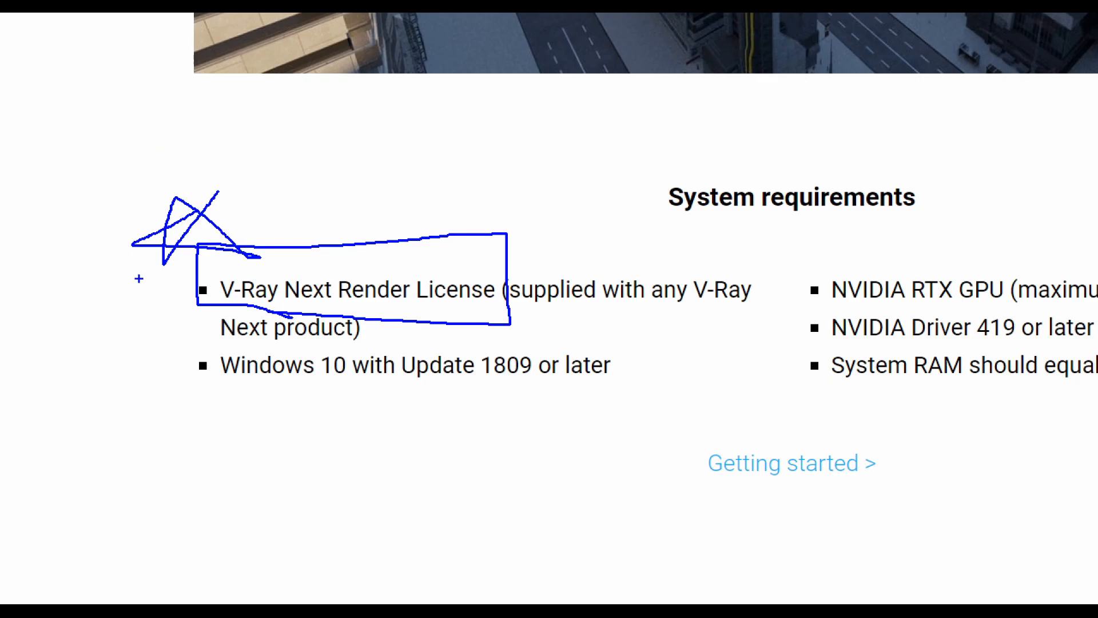
mouse_move(211, 340)
left_mouse_down()
mouse_move(688, 407)
mouse_move(196, 379)
left_mouse_up()
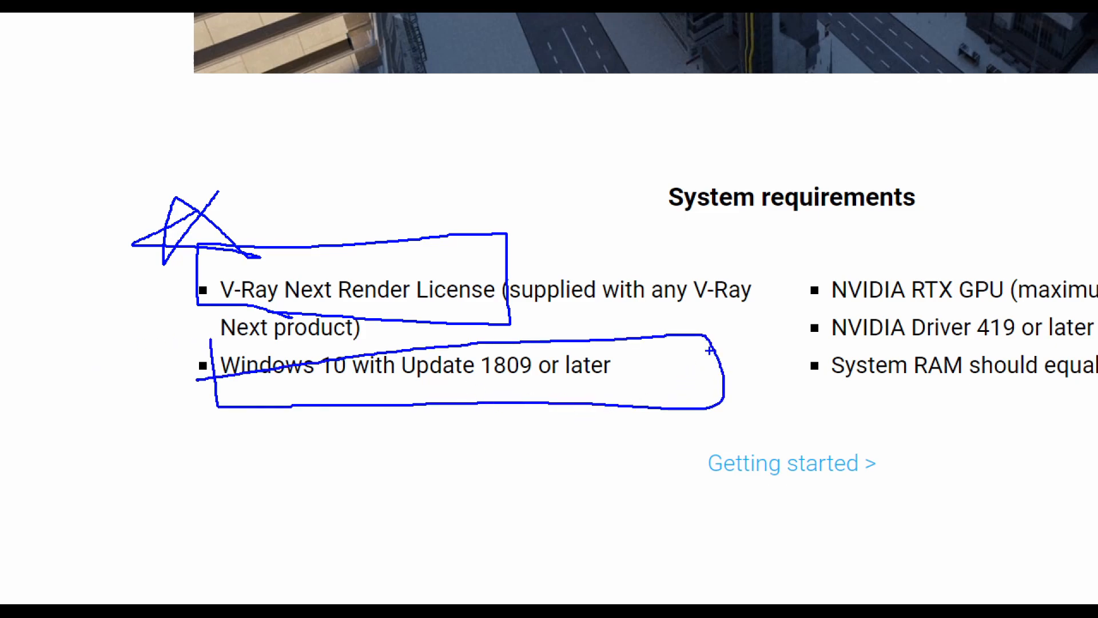
left_click_drag(601, 195, 595, 280)
left_click_drag(579, 242, 630, 267)
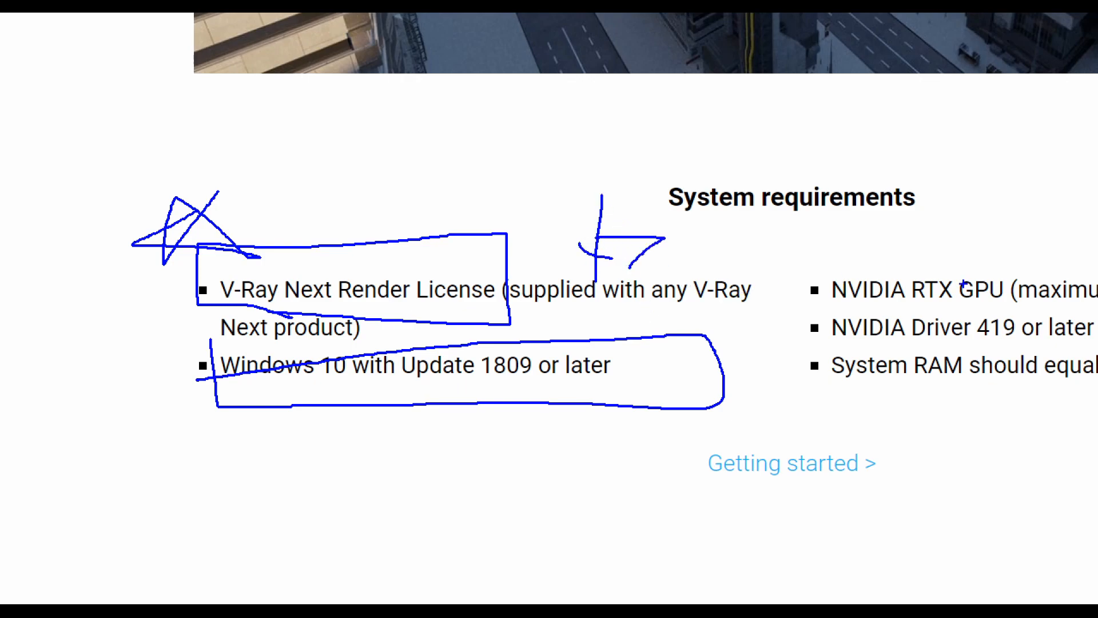
key("Escape")
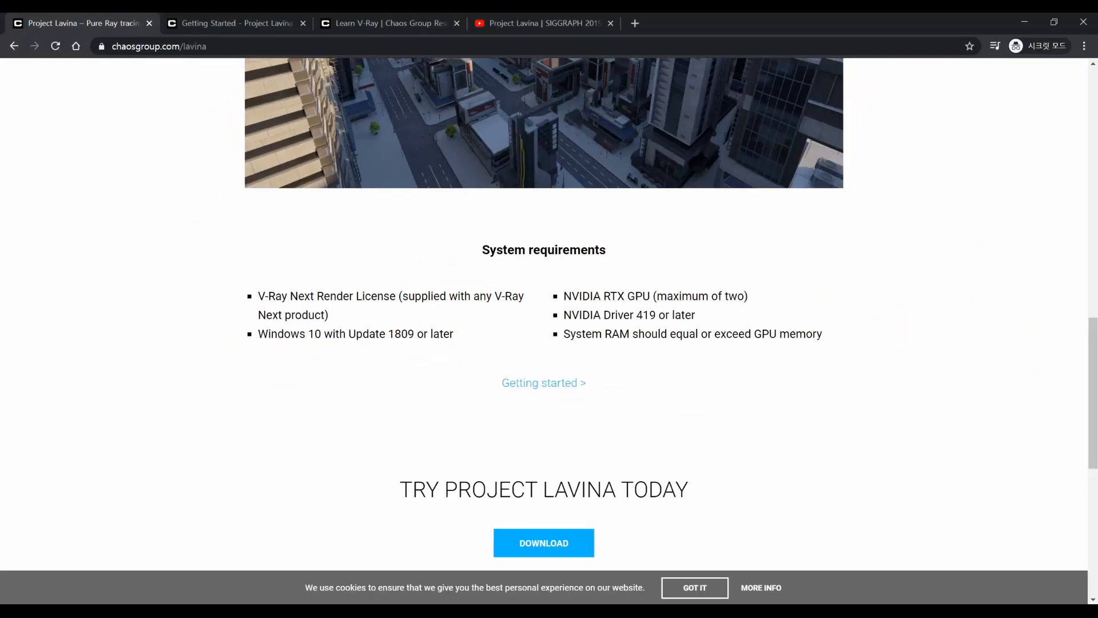
Magnify the hardware requirements and mark the RTX GPU, the NVIDIA Driver 419 and the system RAM versus GPU memory entries.
key("ctrl+1")
mouse_move(596, 286)
left_mouse_down()
mouse_move(597, 313)
mouse_move(747, 272)
left_mouse_up()
left_click_drag(805, 209, 506, 232)
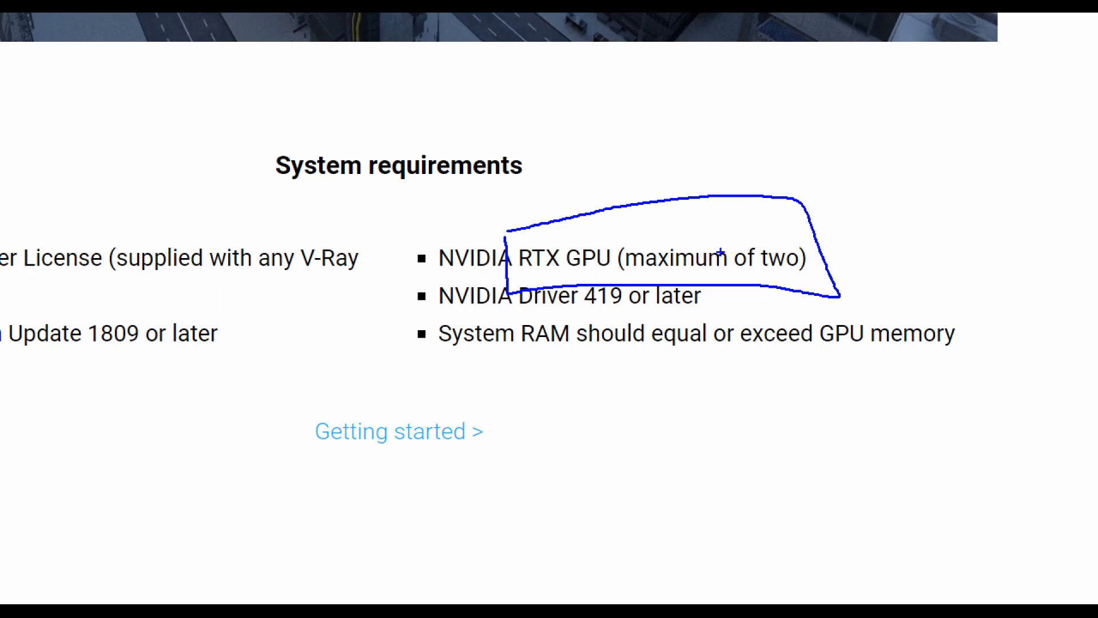
mouse_move(429, 318)
left_mouse_down()
mouse_move(635, 314)
mouse_move(670, 263)
mouse_move(581, 297)
mouse_move(635, 309)
mouse_move(626, 313)
left_mouse_up()
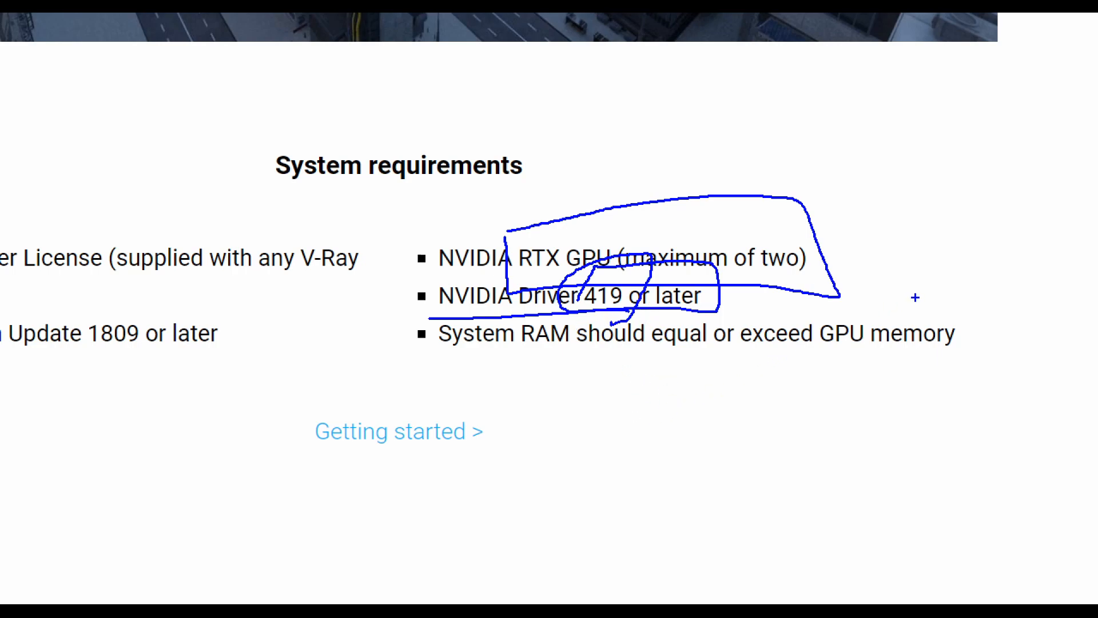
mouse_move(822, 311)
left_mouse_down()
mouse_move(934, 359)
mouse_move(816, 305)
left_mouse_up()
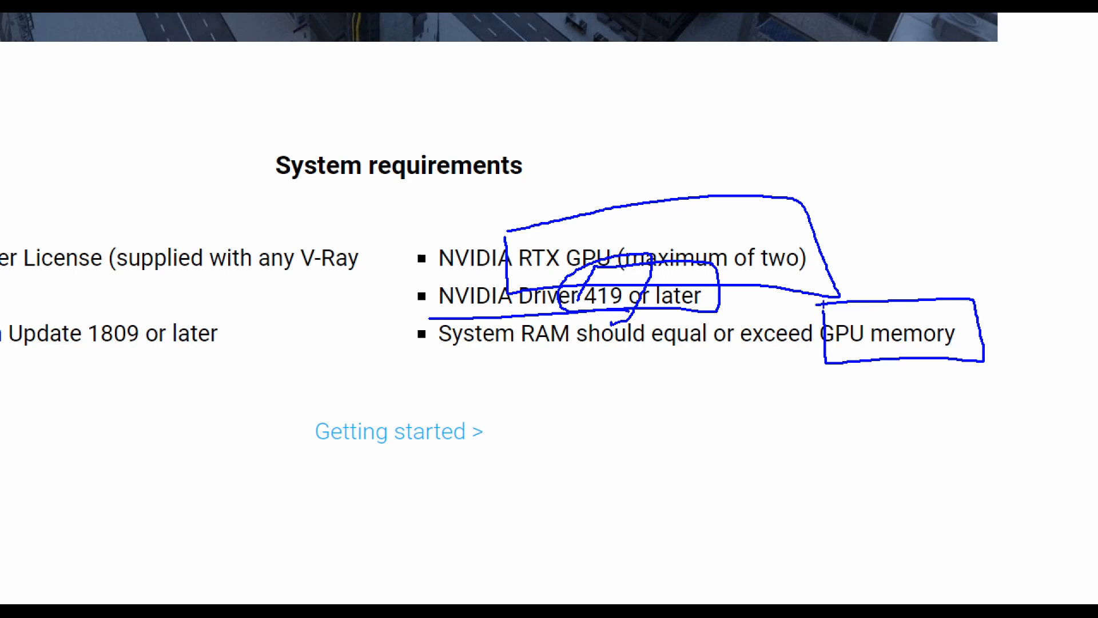
mouse_move(578, 358)
left_mouse_down()
mouse_move(524, 358)
mouse_move(570, 359)
left_mouse_up()
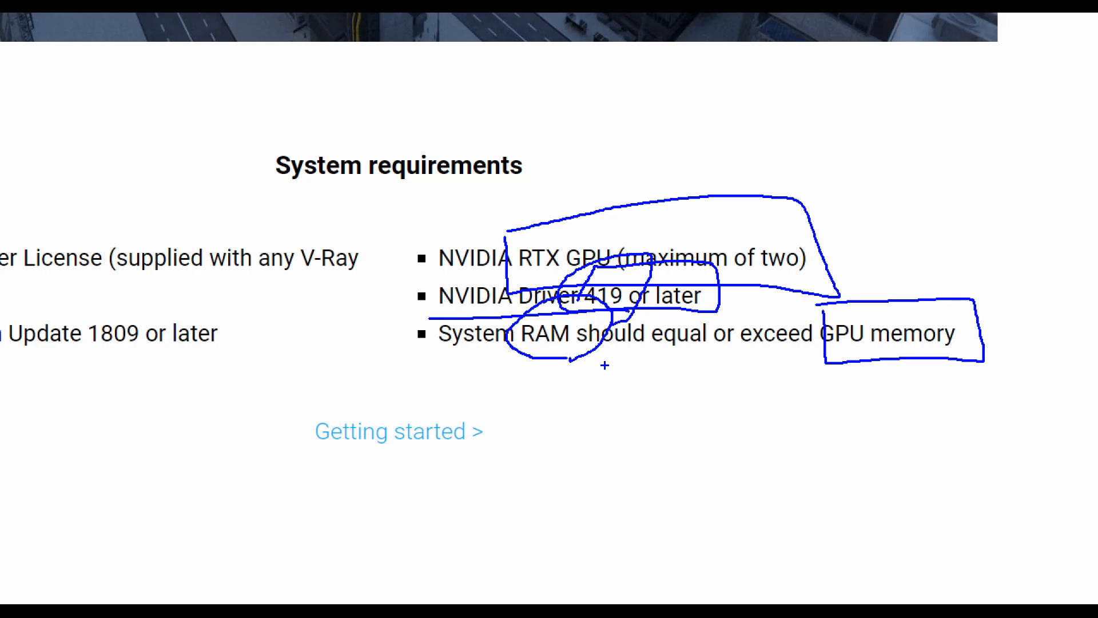
key("Escape")
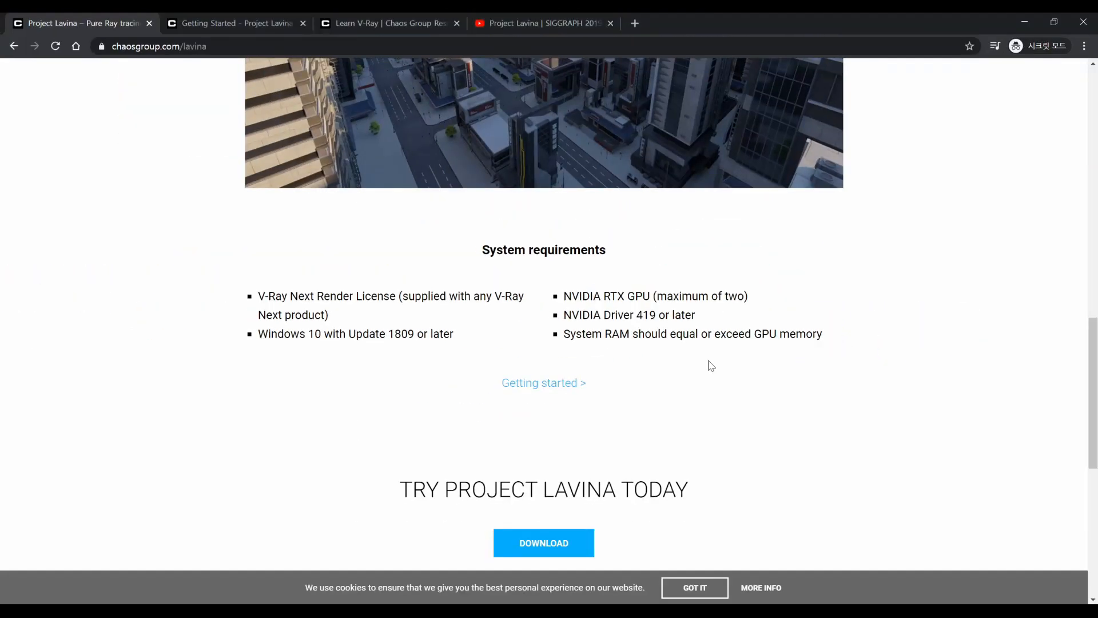
Magnify the requirements again and outline "NVIDIA RTX GPU" and its "maximum of two" limit.
key("ctrl+1")
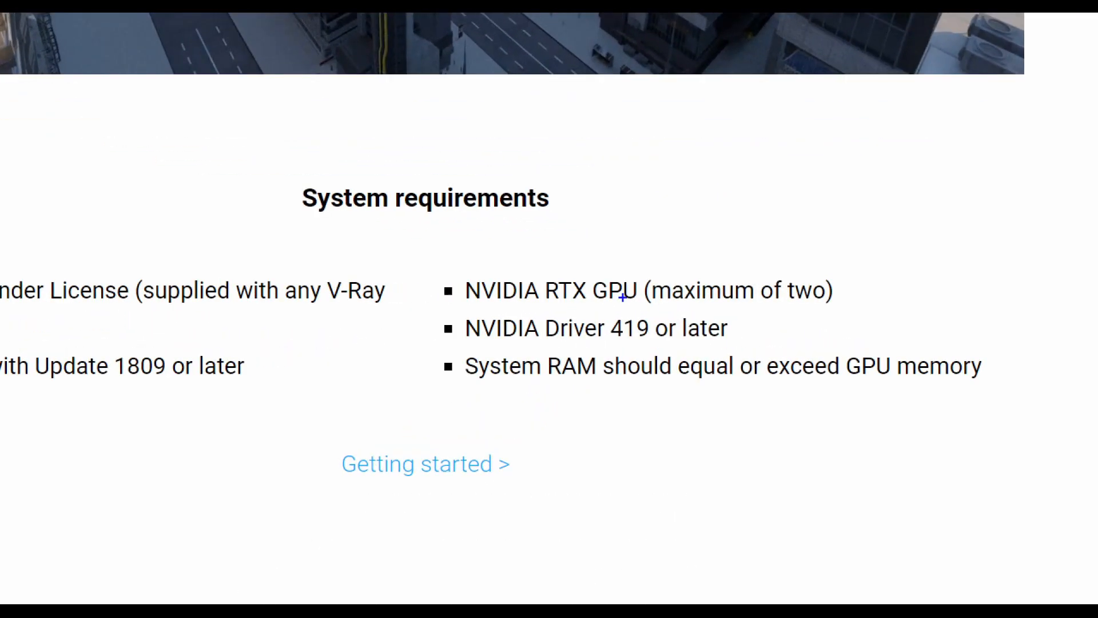
mouse_move(457, 305)
left_mouse_down()
mouse_move(458, 238)
mouse_move(413, 320)
left_mouse_up()
mouse_move(643, 264)
left_mouse_down()
mouse_move(903, 308)
mouse_move(541, 255)
left_mouse_up()
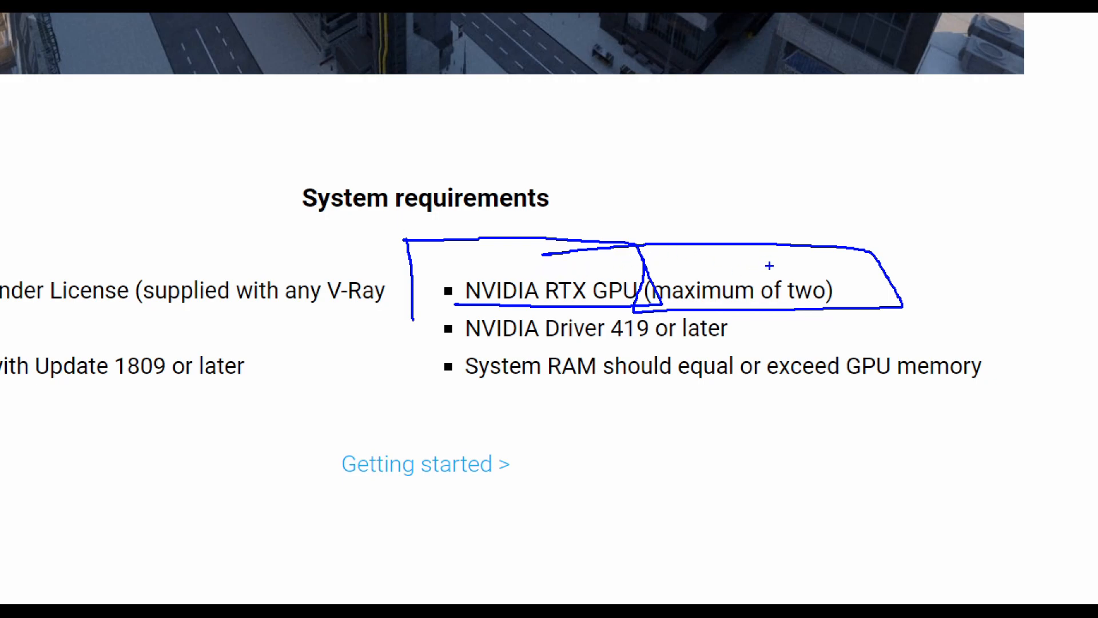
key("Escape")
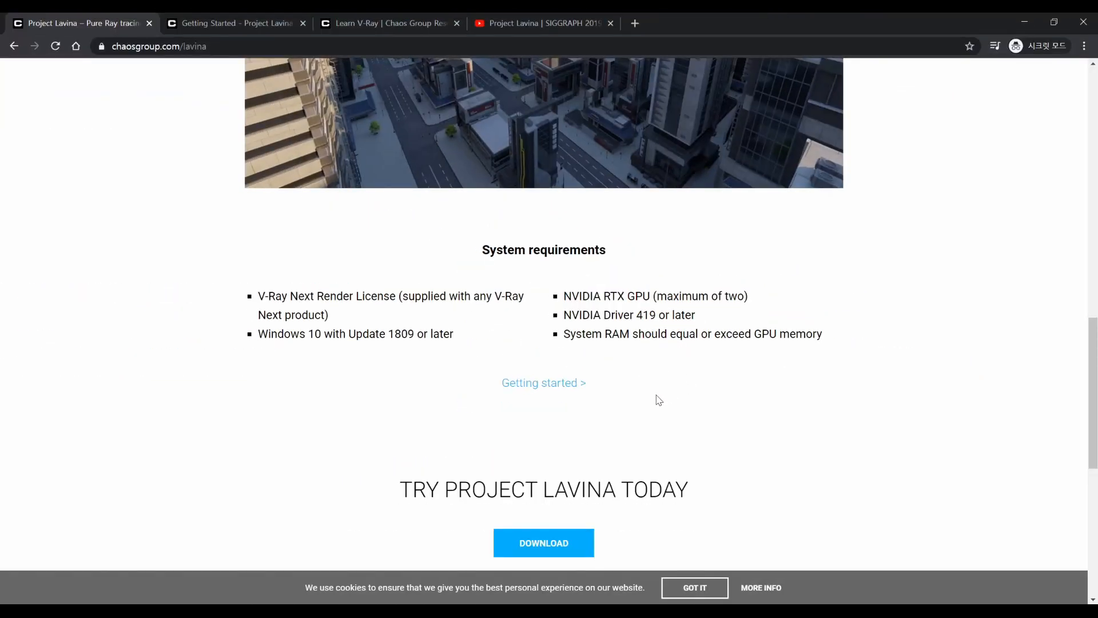
Magnify the Getting started link below the system requirements and mark it with a box and an arrow.
key("ctrl+1")
left_click(412, 333)
mouse_move(439, 311)
left_mouse_down()
mouse_move(457, 401)
mouse_move(667, 308)
left_mouse_up()
left_click_drag(252, 226, 848, 217)
left_click_drag(632, 166, 616, 286)
left_click_drag(576, 247, 703, 210)
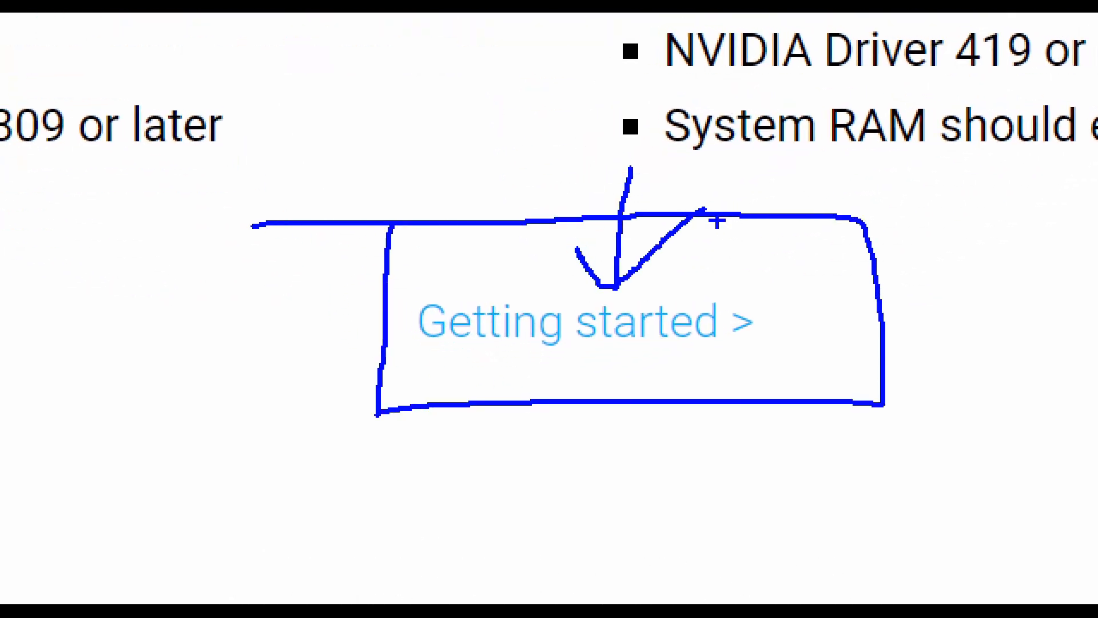
key("Escape")
Review the Getting Started documentation, covering opening a .vrscene, navigation and loading assets.
left_click(247, 21)
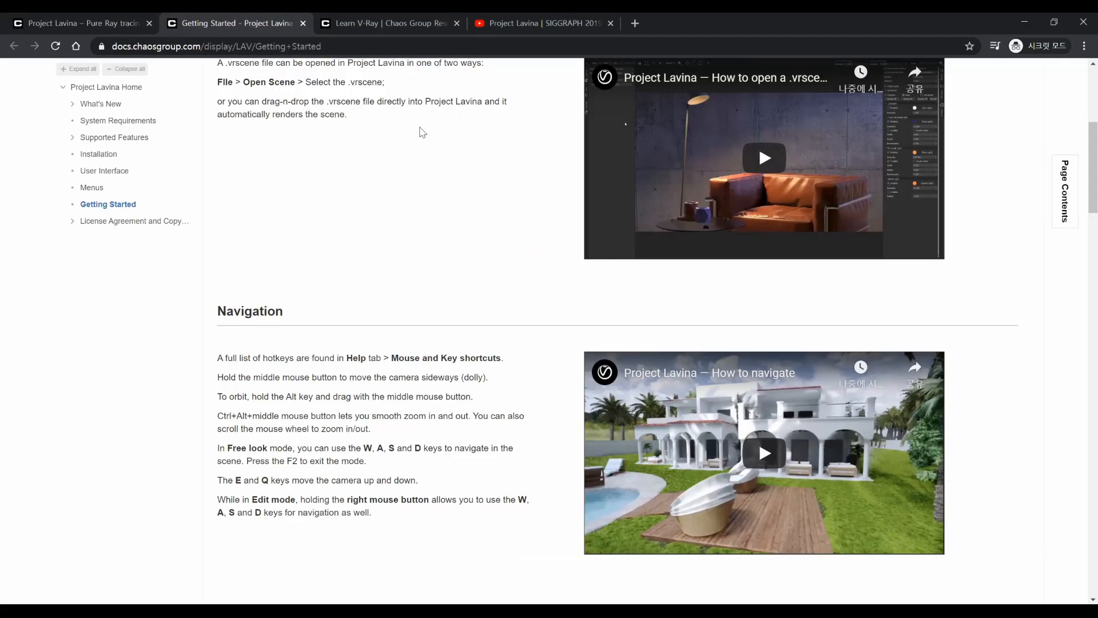
scroll(436, 191, "up", 3)
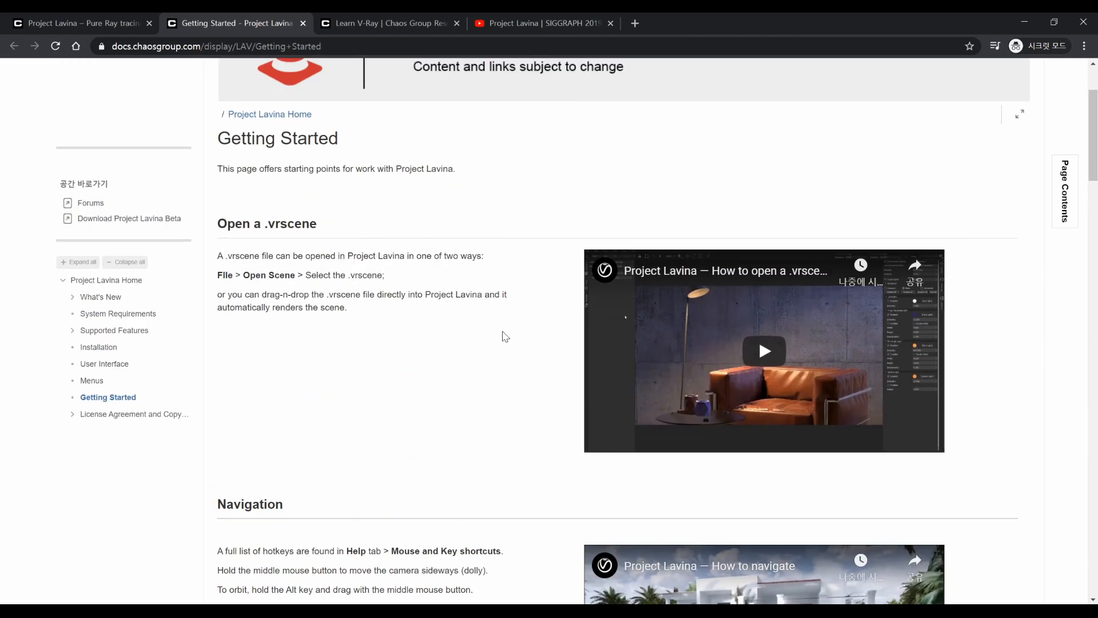
scroll(471, 339, "down", 1)
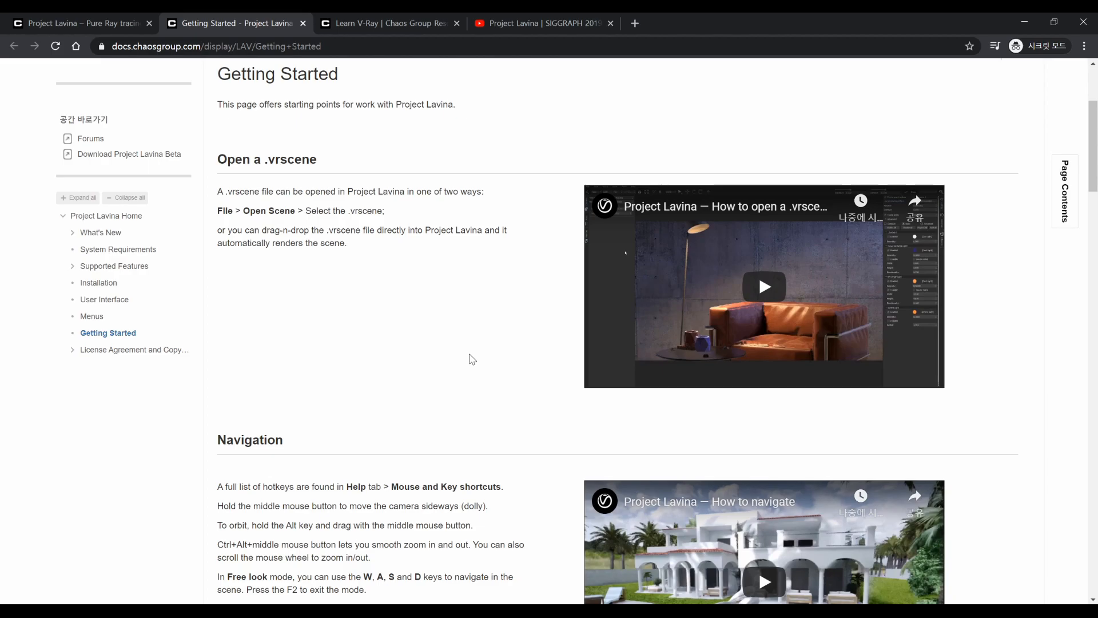
scroll(471, 352, "down", 2)
scroll(417, 314, "down", 2)
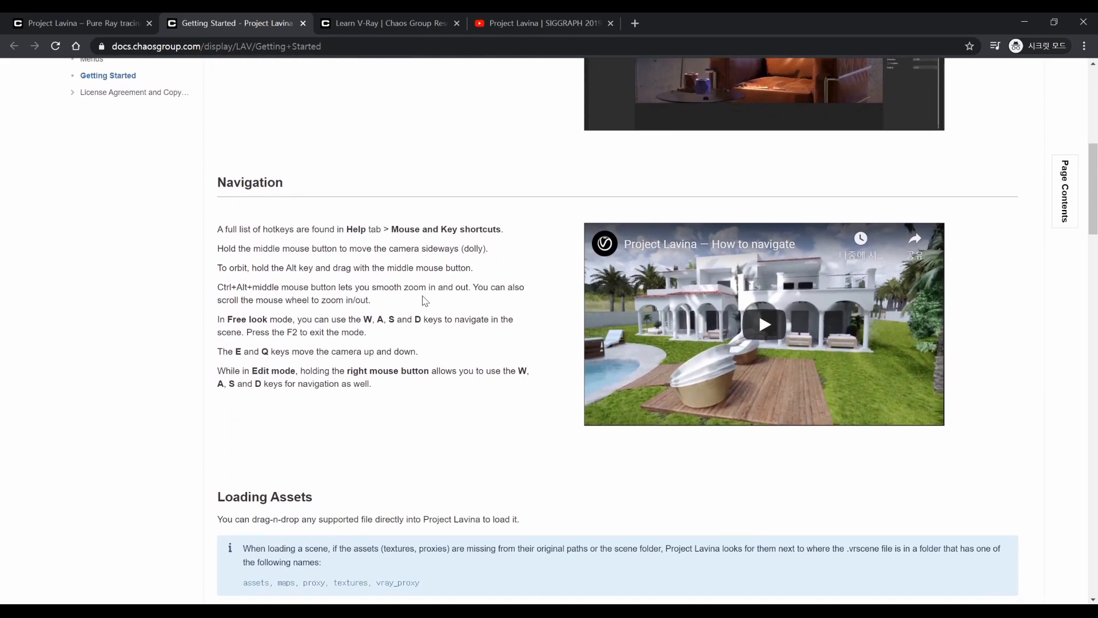
scroll(411, 314, "down", 4)
scroll(409, 317, "down", 13)
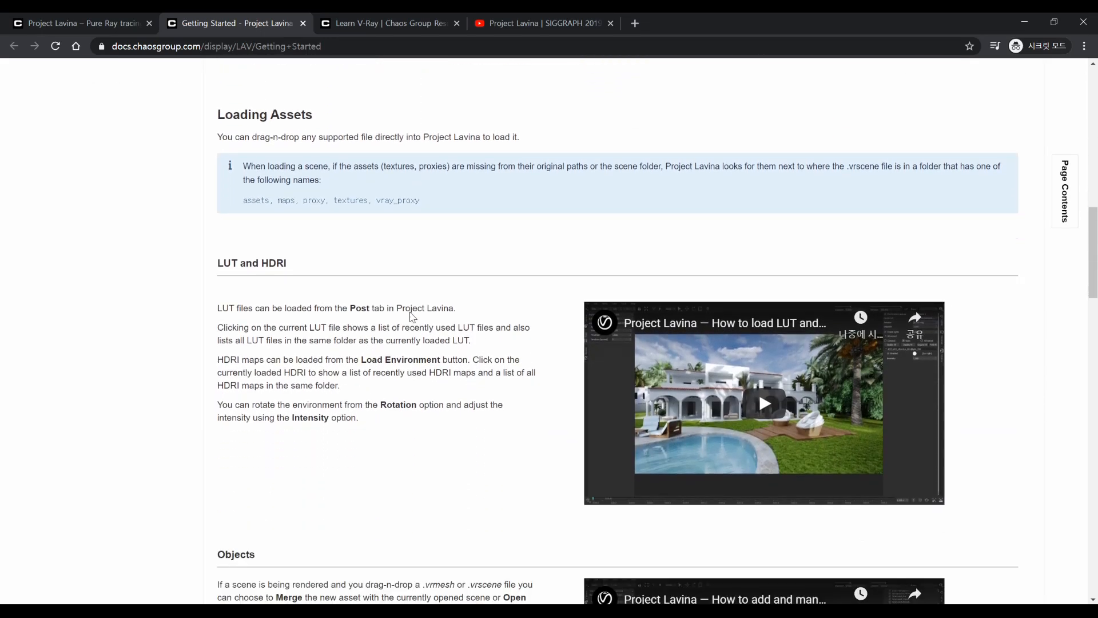
scroll(409, 316, "up", 20)
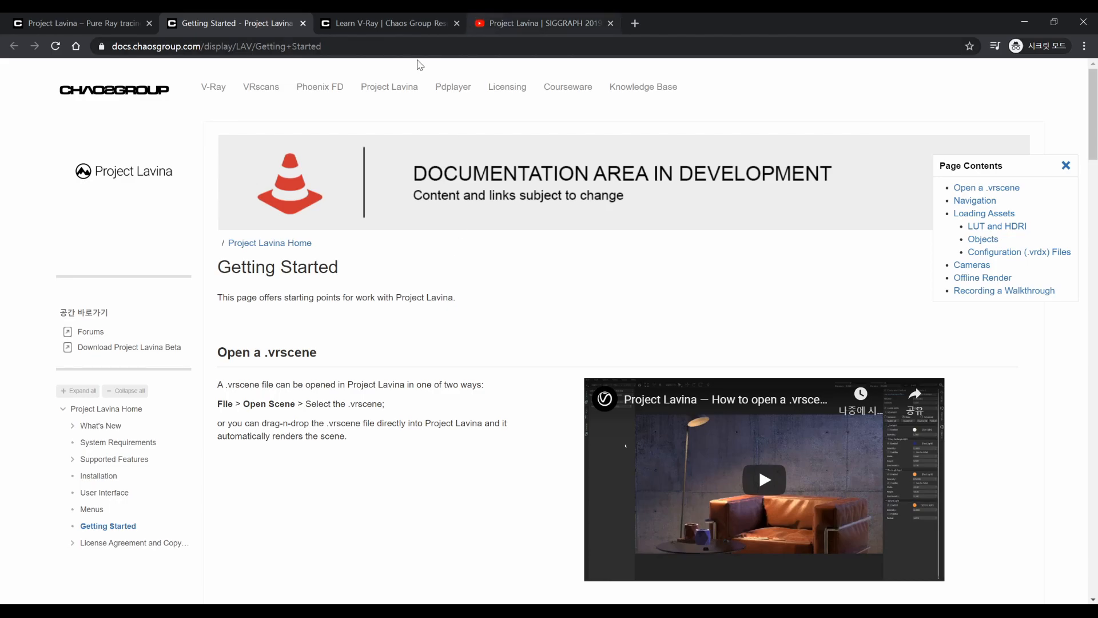
Show the Chaos Group Learning Resources page and circle the Resources entry in the magnified site navigation.
left_click(409, 26)
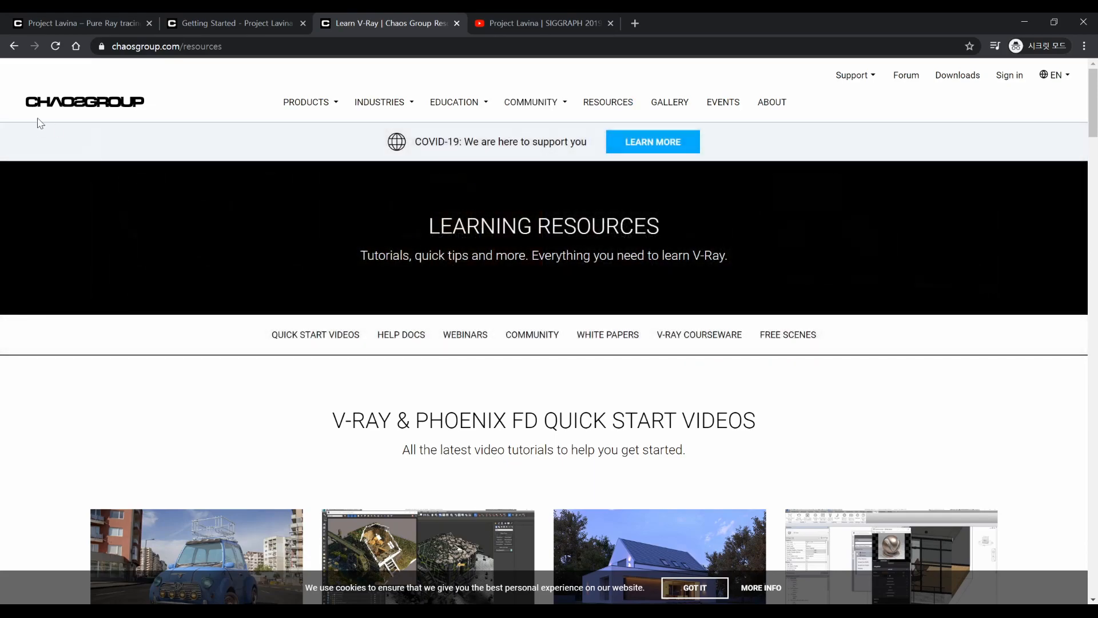
key("ctrl+1")
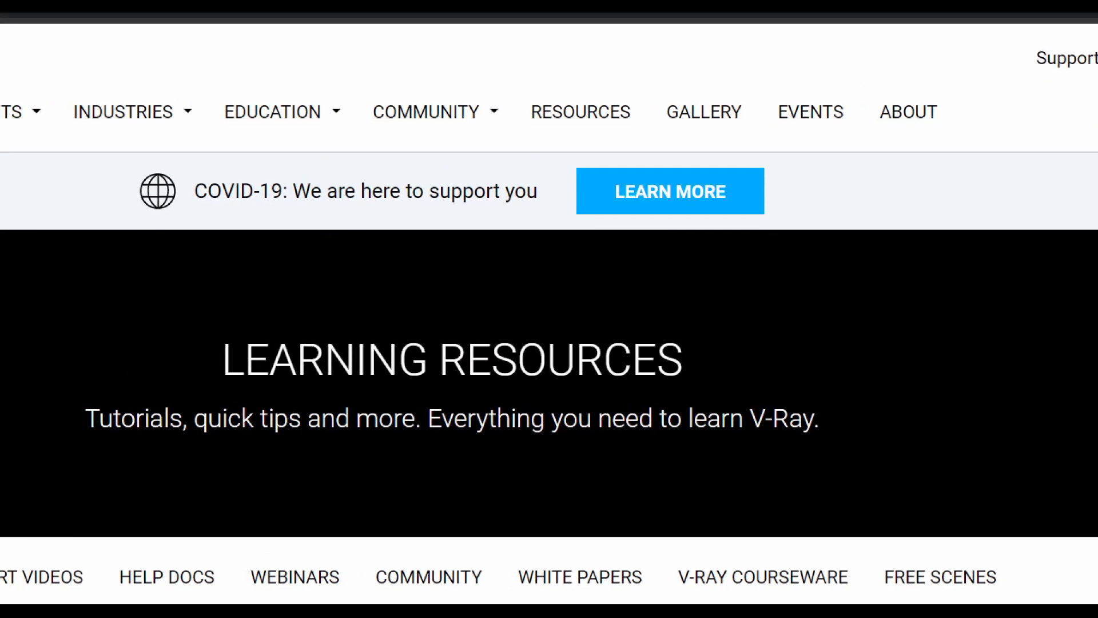
left_click(615, 90)
mouse_move(539, 91)
left_mouse_down()
mouse_move(640, 160)
mouse_move(580, 84)
mouse_move(637, 89)
mouse_move(566, 44)
mouse_move(513, 139)
left_mouse_up()
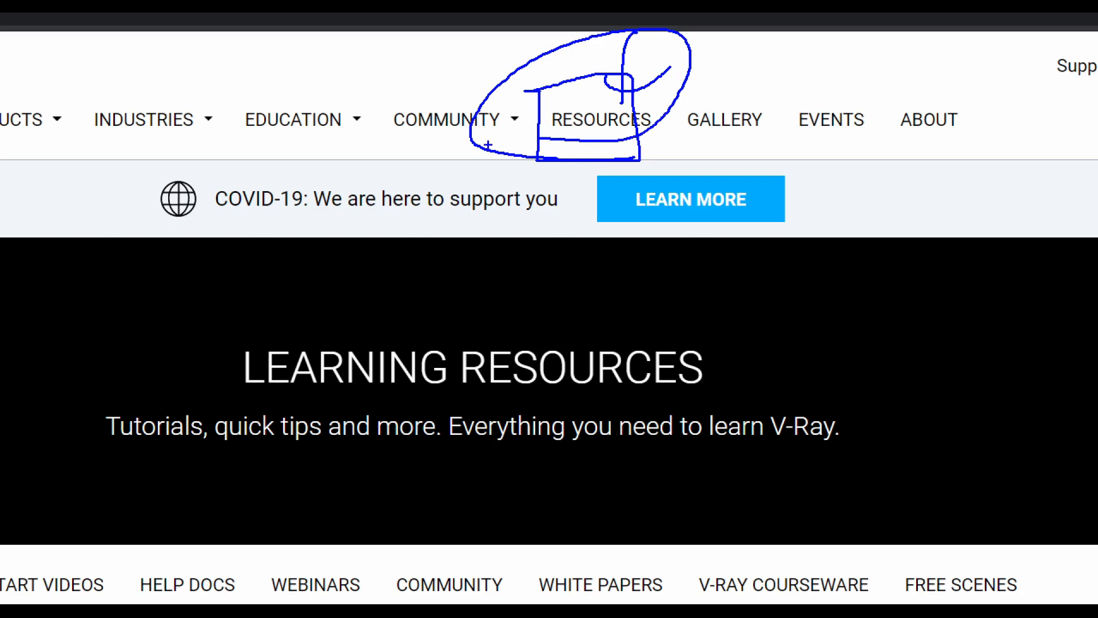
key("Escape")
Find the V-Ray & Phoenix FD Scenes section on the resources page, mark it and highlight its heading.
scroll(635, 250, "down", 5)
scroll(791, 306, "down", 20)
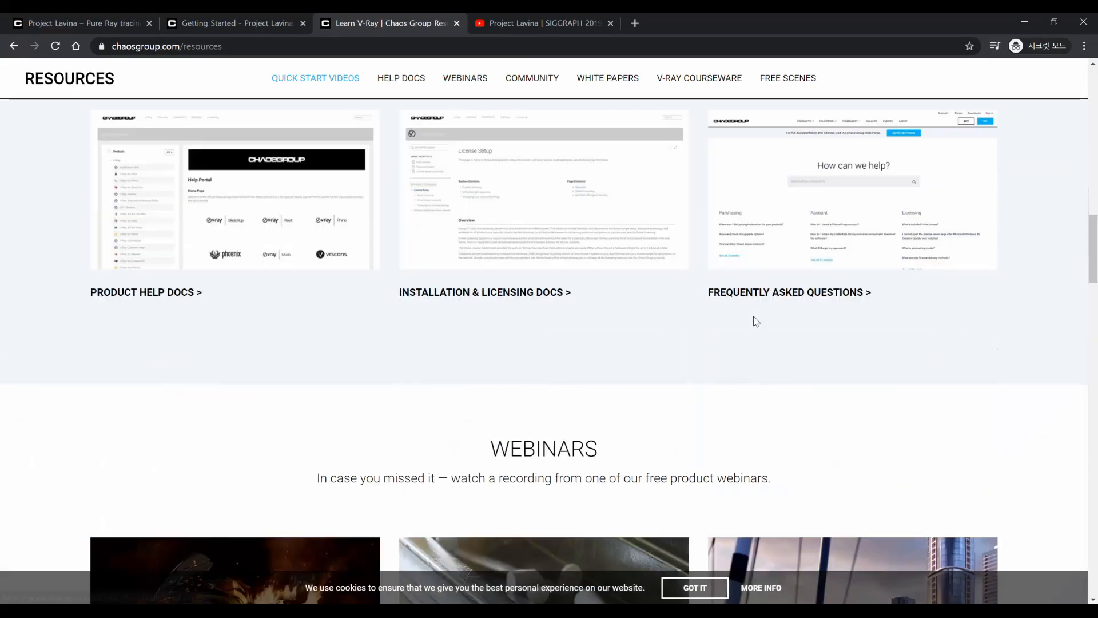
scroll(757, 324, "down", 15)
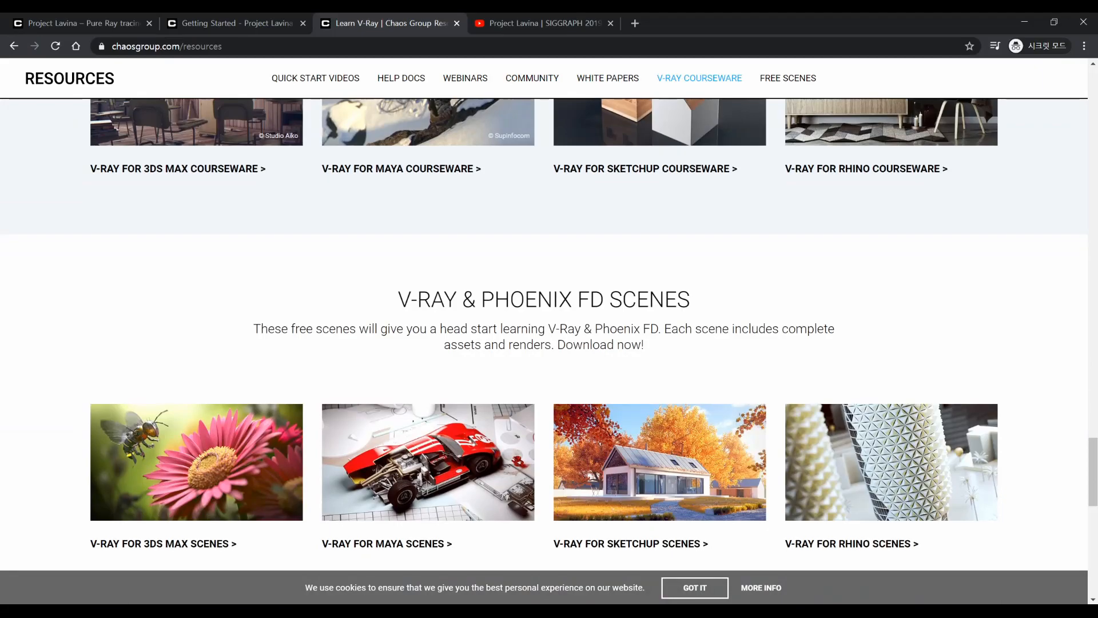
scroll(755, 326, "down", 1)
scroll(715, 321, "up", 1)
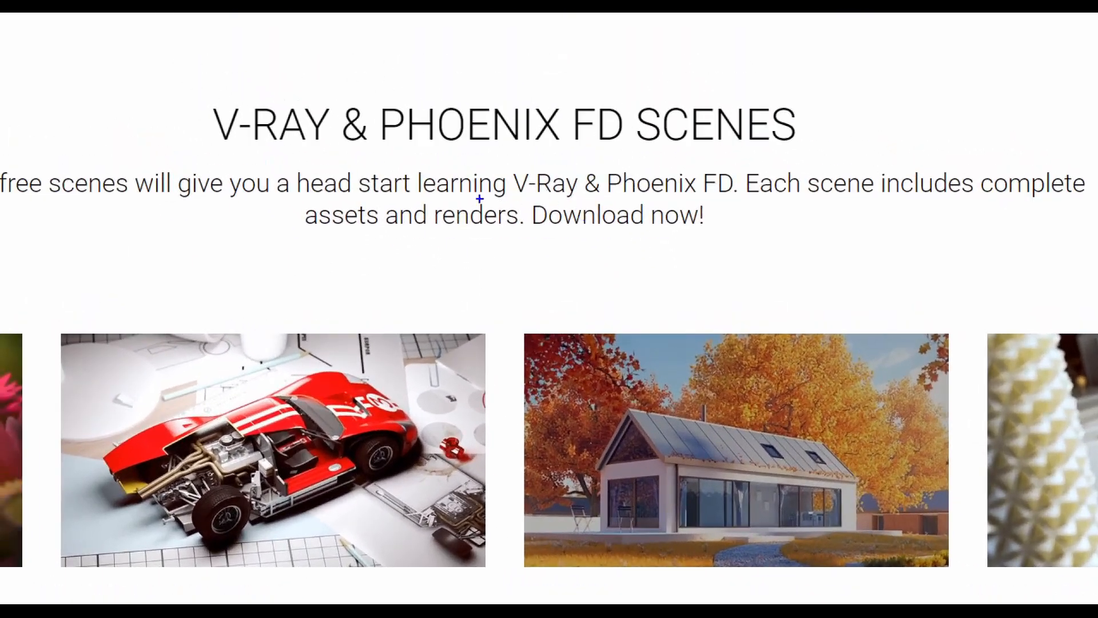
mouse_move(198, 162)
left_mouse_down()
mouse_move(795, 165)
mouse_move(272, 41)
mouse_move(202, 147)
left_mouse_up()
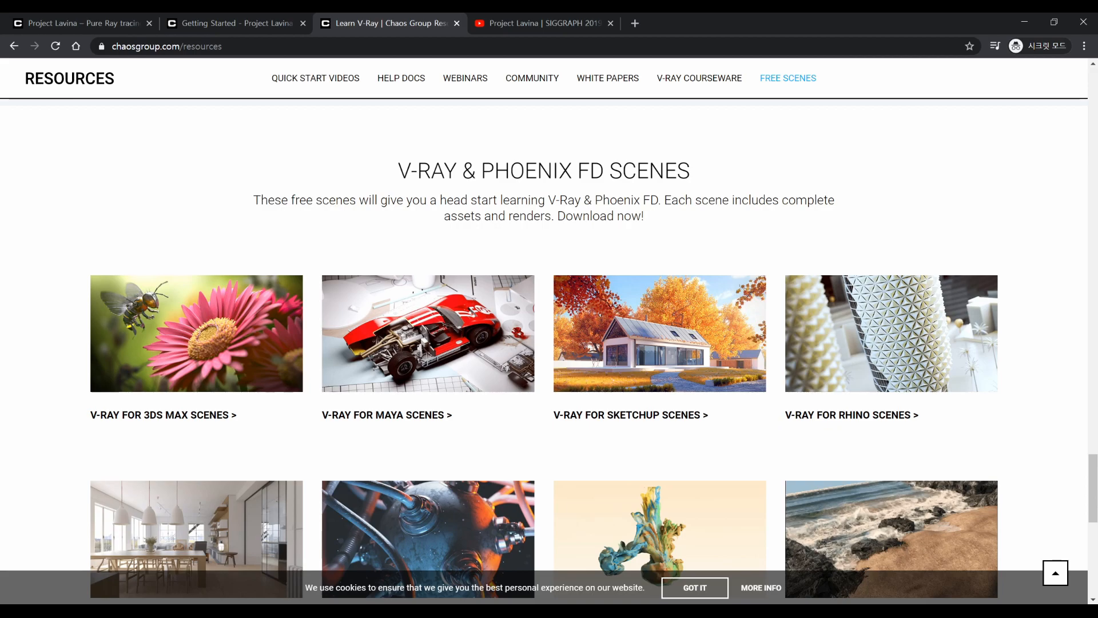
left_click_drag(704, 183, 394, 172)
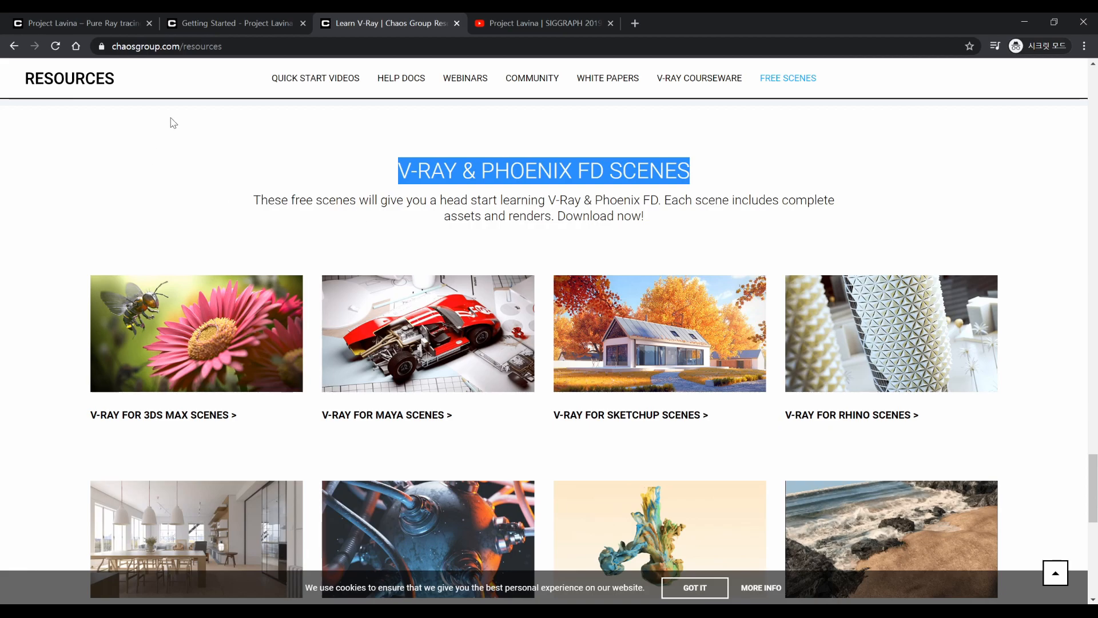
Minimize the browser to reveal the desktop.
scroll(426, 194, "up", 15)
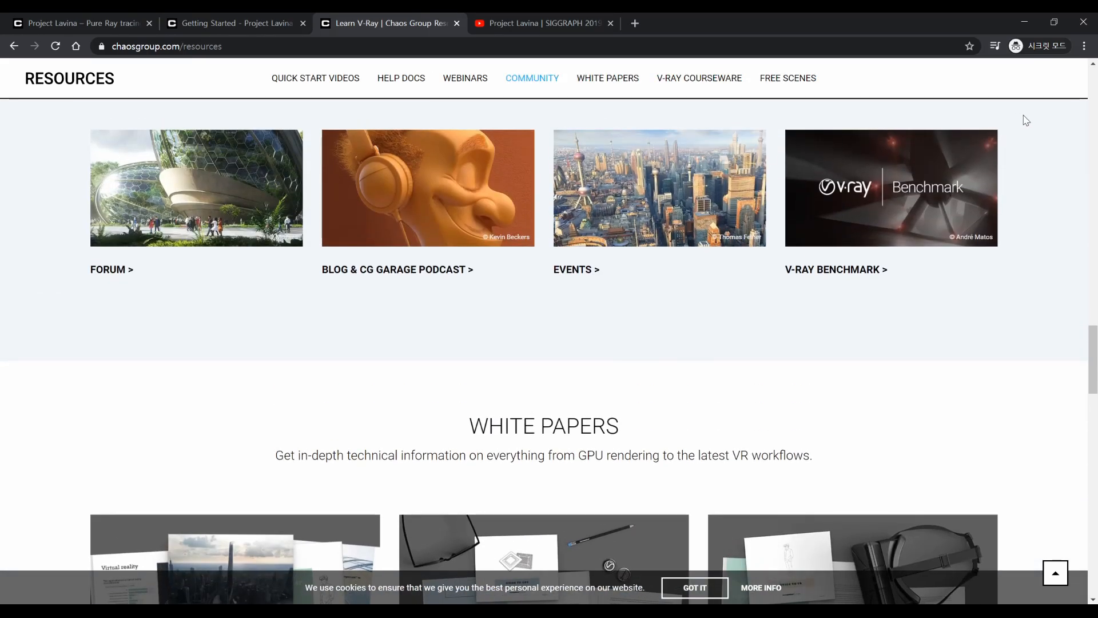
left_click(1025, 23)
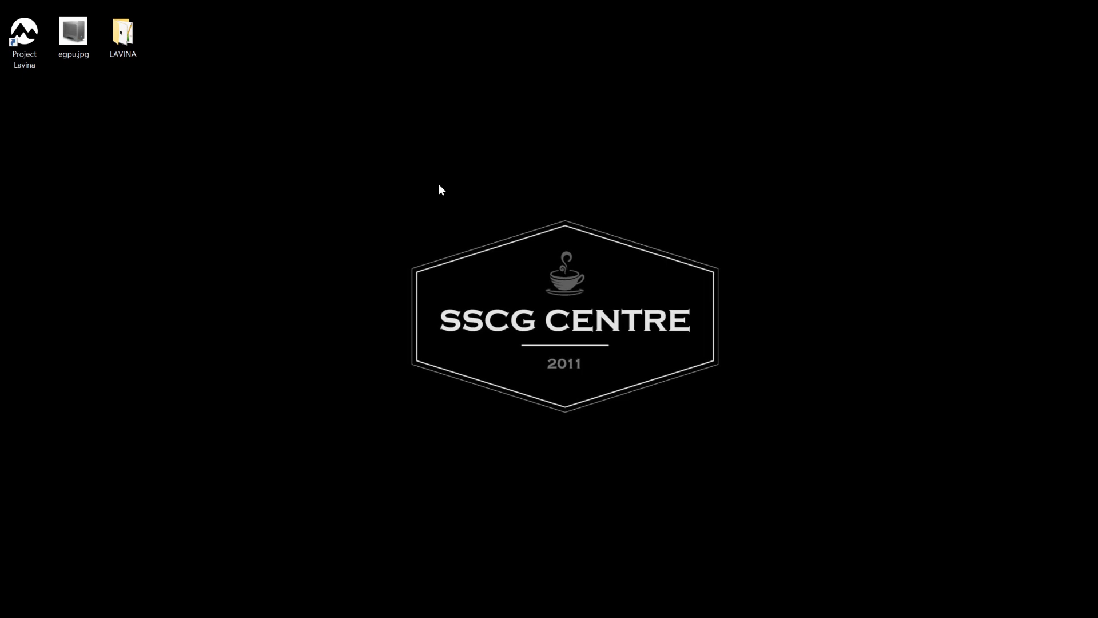
Open egpu.jpg from the desktop to show the external GPU enclosure, reposition the image window and close it.
double_click(73, 34)
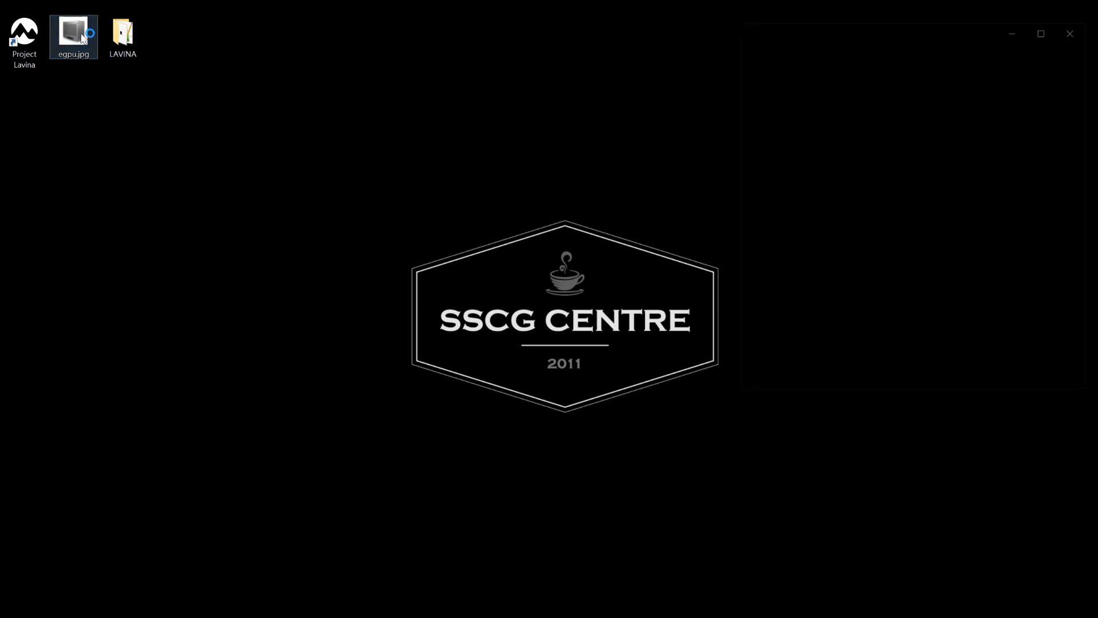
left_click_drag(879, 33, 376, 85)
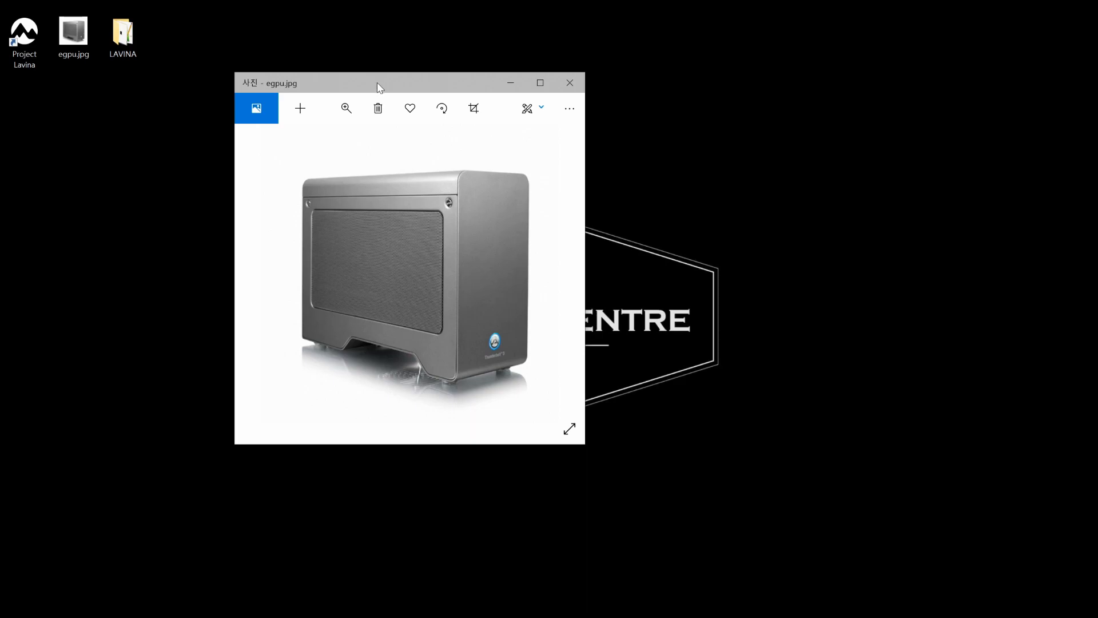
left_click_drag(382, 84, 401, 76)
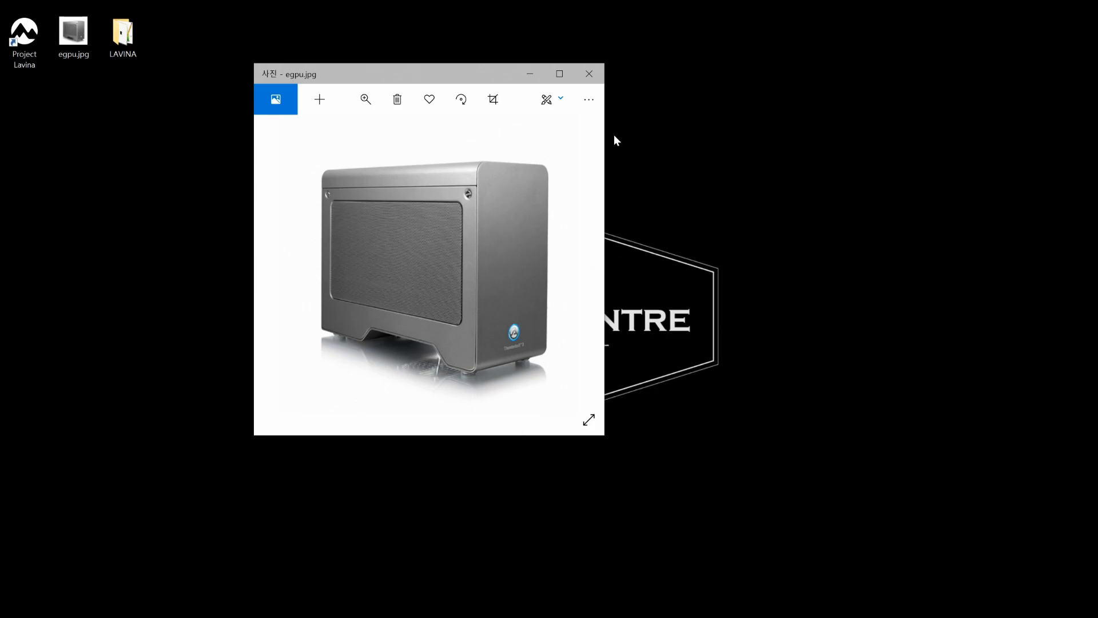
left_click_drag(417, 77, 380, 36)
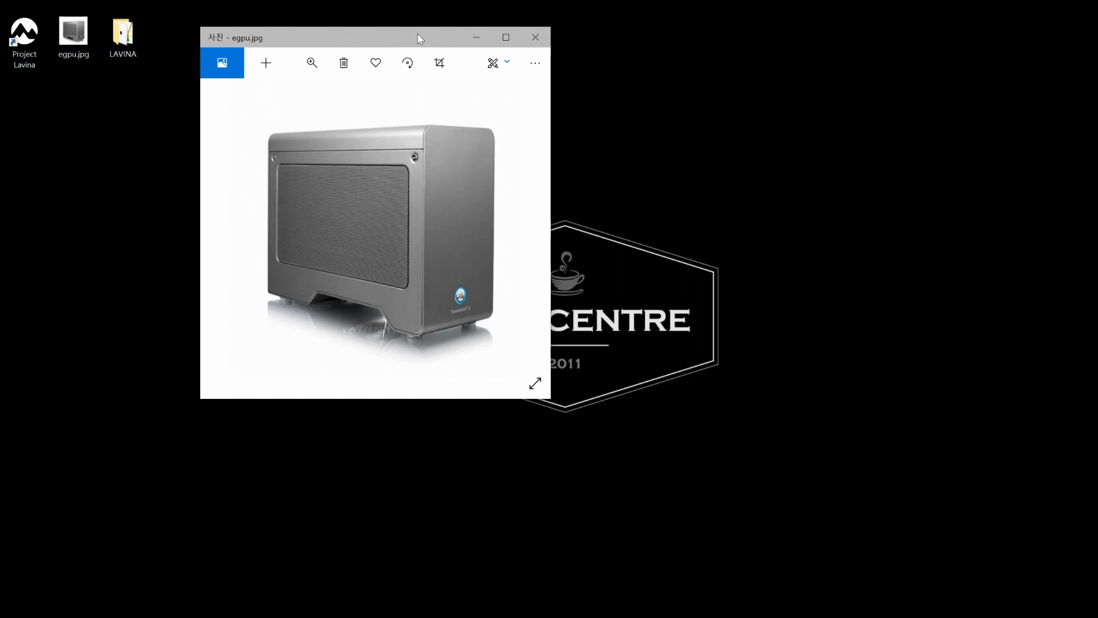
left_click(546, 35)
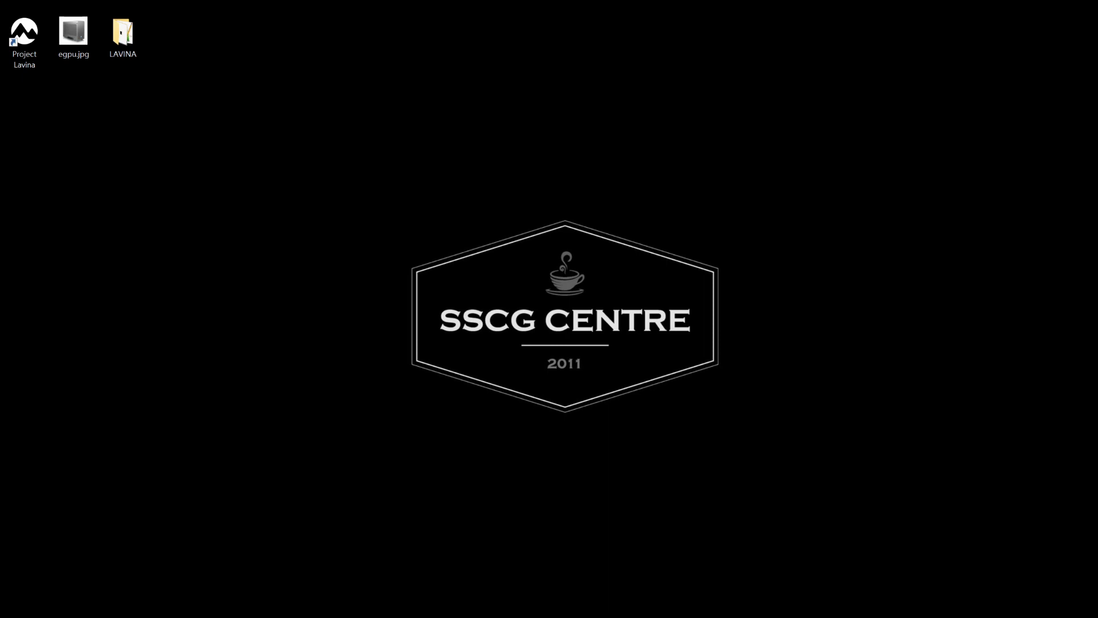
Magnify the GPU-Z window and mark its program title and the graphics card name, ending with the annotations cleared.
left_click_drag(715, 192, 554, 90)
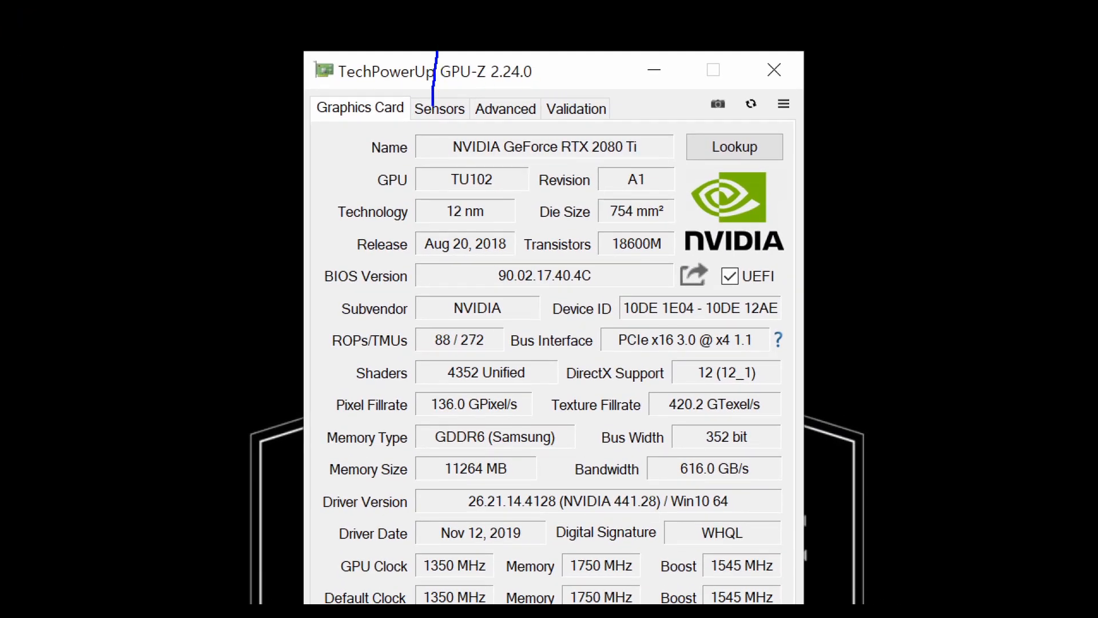
mouse_move(433, 106)
left_mouse_down()
mouse_move(497, 35)
mouse_move(418, 89)
left_mouse_up()
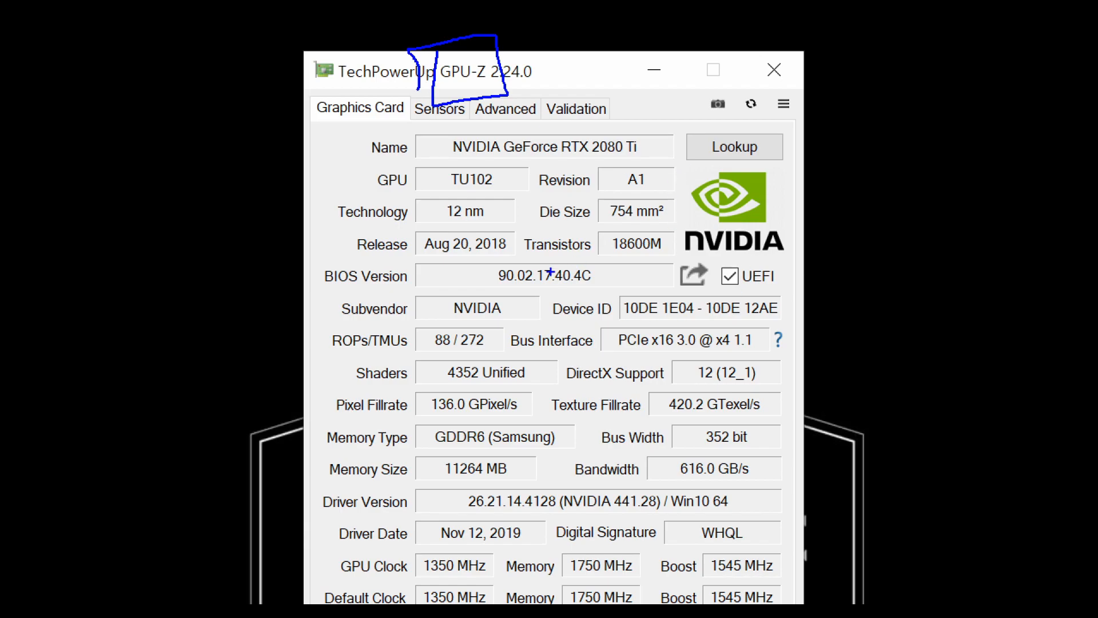
mouse_move(444, 124)
left_mouse_down()
mouse_move(435, 191)
mouse_move(653, 122)
mouse_move(426, 118)
left_mouse_up()
mouse_move(624, 97)
left_mouse_down()
mouse_move(601, 135)
mouse_move(650, 111)
left_mouse_up()
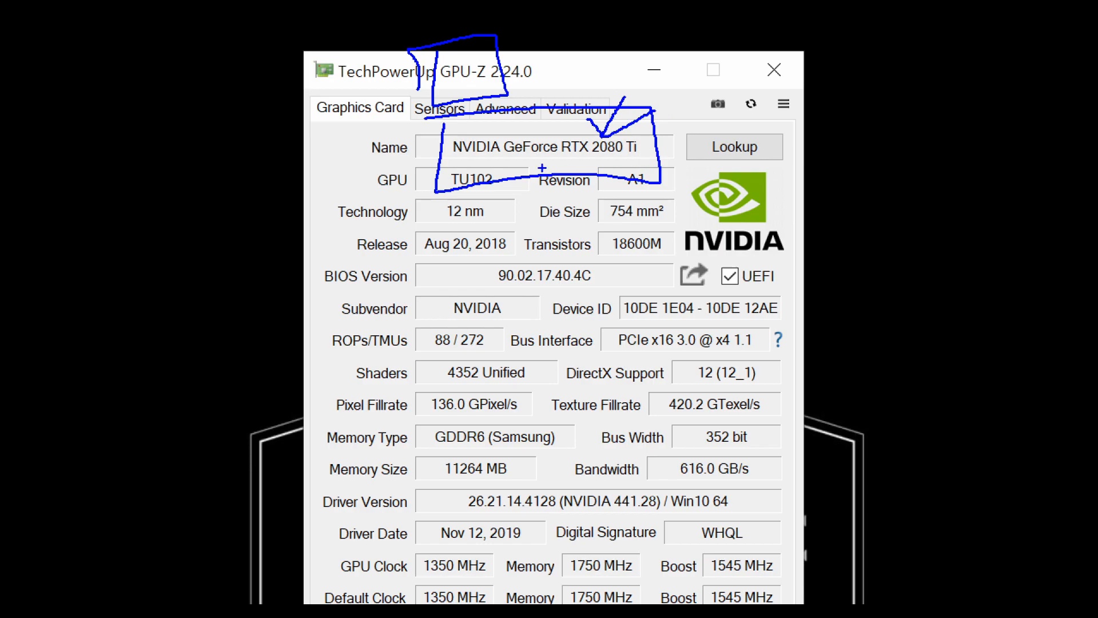
key("Escape")
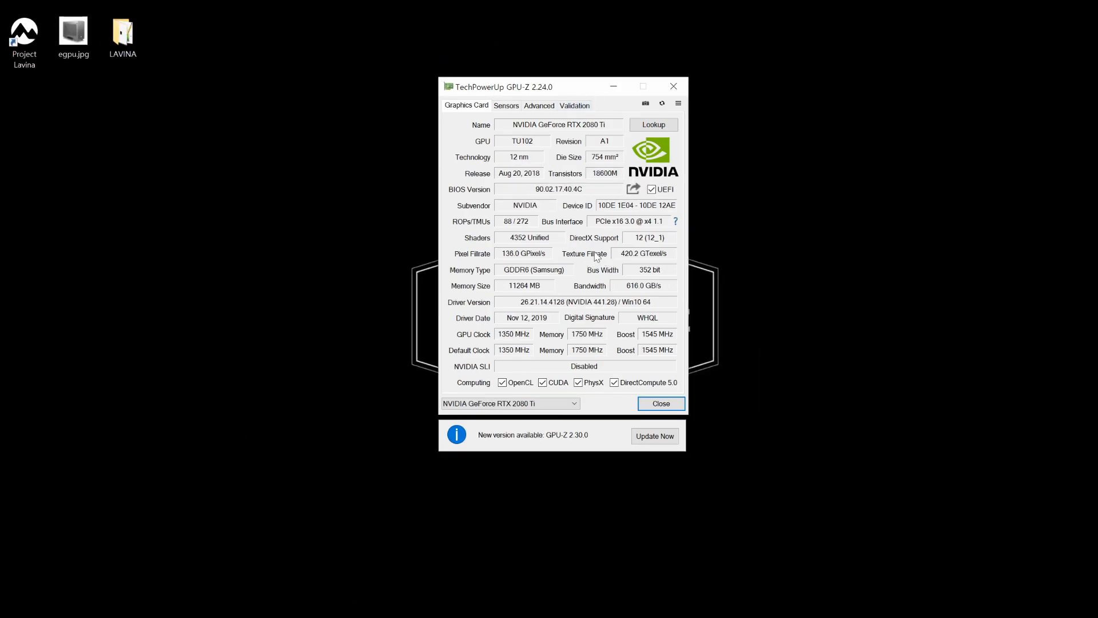
Show the installed graphics cards in GPU-Z, cross out the GTX 1080 entry and box the RTX 2080 Ti entry.
left_click(570, 404)
key("ctrl+1")
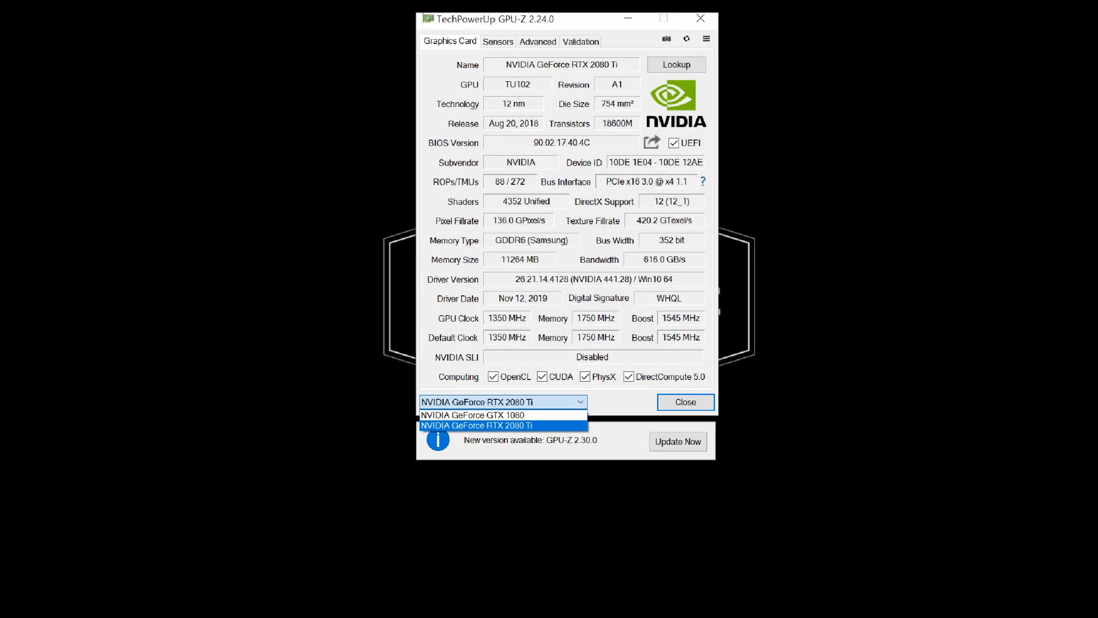
mouse_move(602, 391)
left_mouse_down()
mouse_move(695, 380)
mouse_move(705, 409)
left_mouse_up()
mouse_move(631, 438)
left_mouse_down()
mouse_move(727, 439)
mouse_move(669, 460)
mouse_move(684, 415)
left_mouse_up()
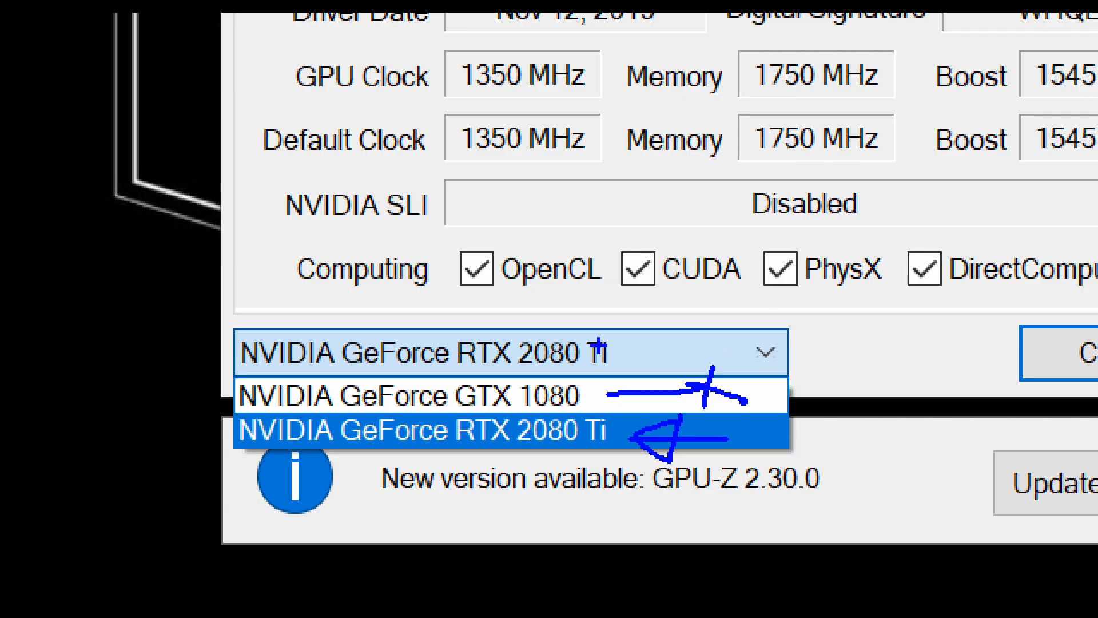
mouse_move(612, 340)
left_mouse_down()
mouse_move(533, 386)
mouse_move(598, 423)
left_mouse_up()
mouse_move(447, 382)
left_mouse_down()
mouse_move(448, 394)
mouse_move(549, 476)
mouse_move(452, 415)
left_mouse_up()
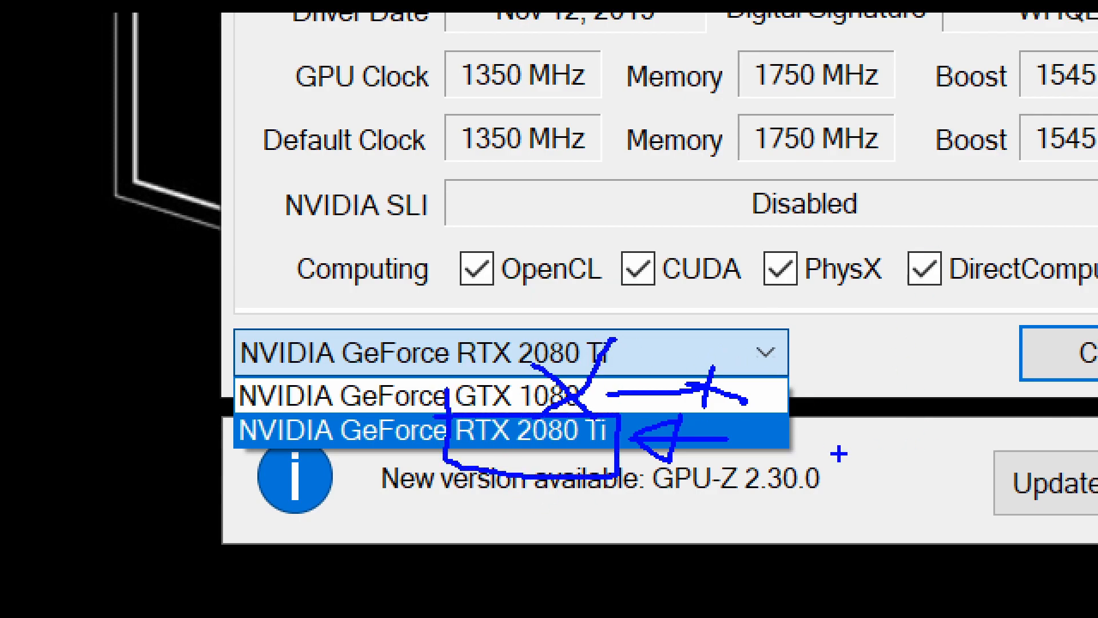
key("Escape")
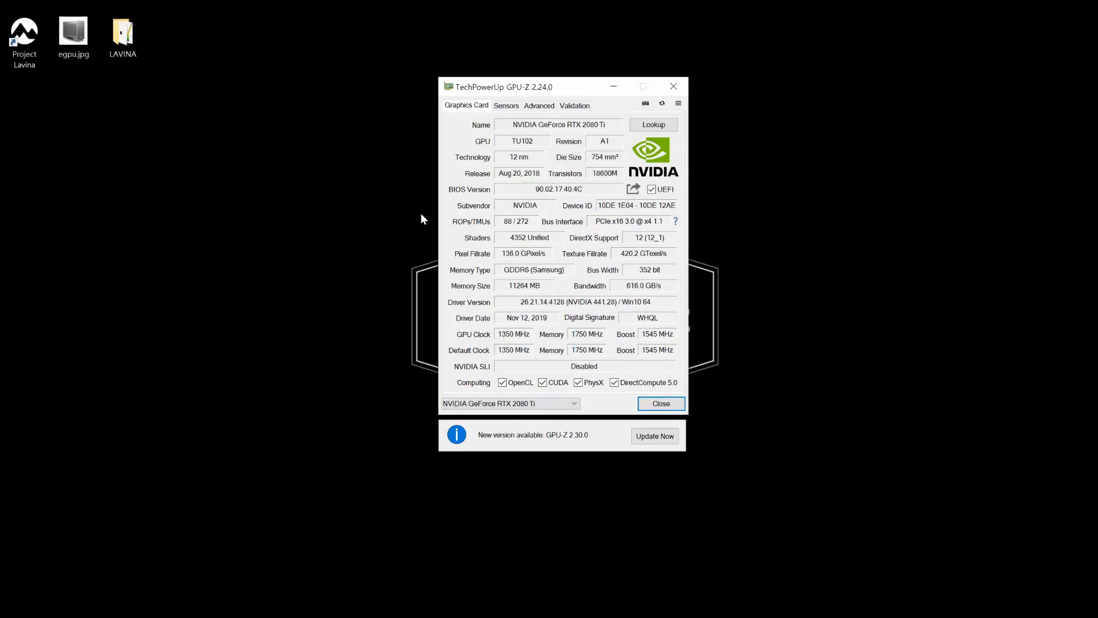
Show the GPU-Z sensor readings and circle the Memory Used value.
left_click(506, 106)
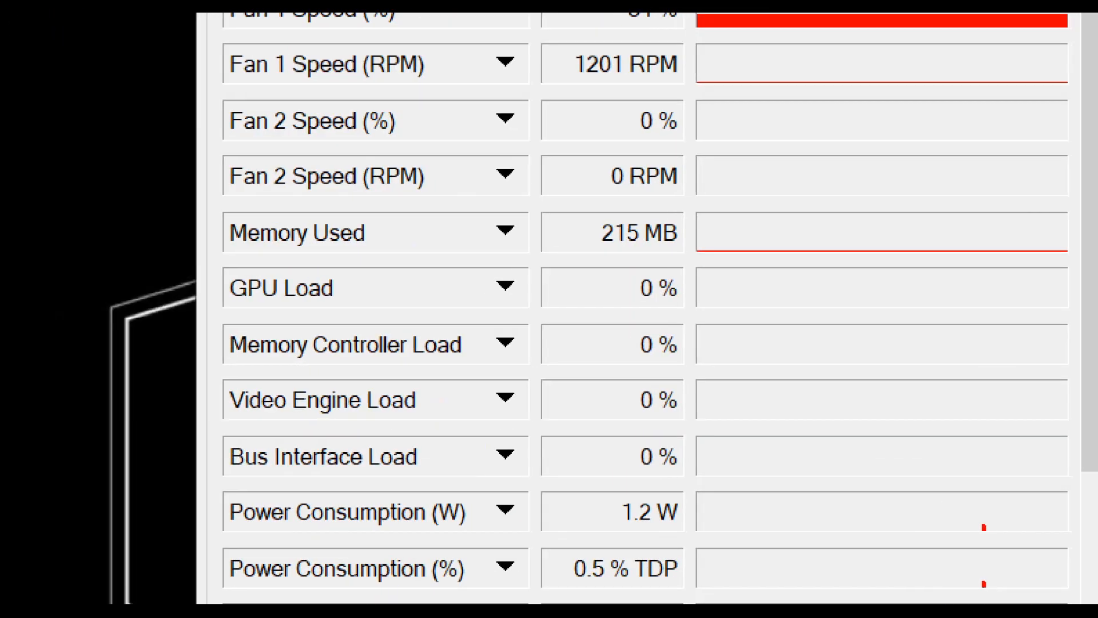
left_click_drag(643, 241, 609, 251)
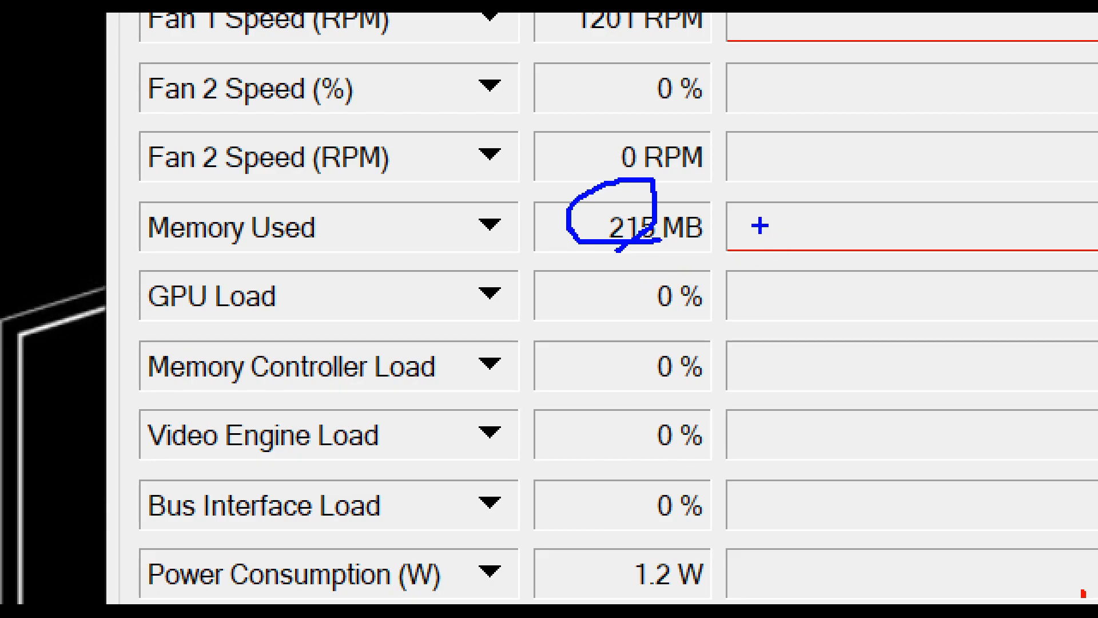
mouse_move(728, 193)
left_mouse_down()
mouse_move(730, 234)
mouse_move(826, 206)
mouse_move(818, 251)
left_mouse_up()
left_click_drag(751, 243, 800, 241)
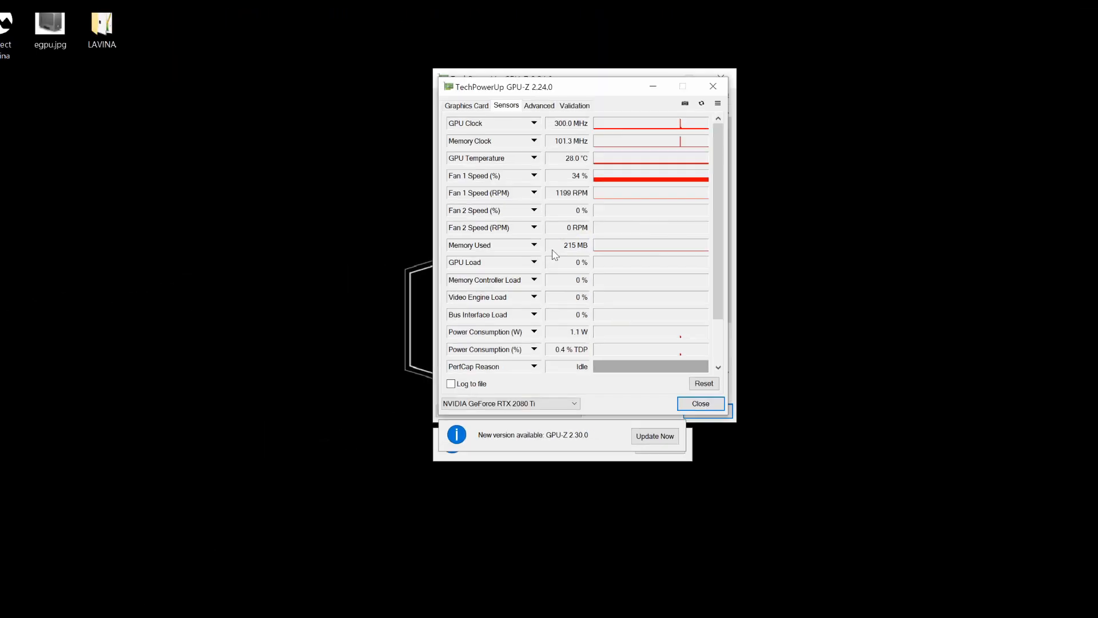
Mark the Memory Size field in the graphics card details, move the GPU-Z window aside and close it.
left_click(467, 105)
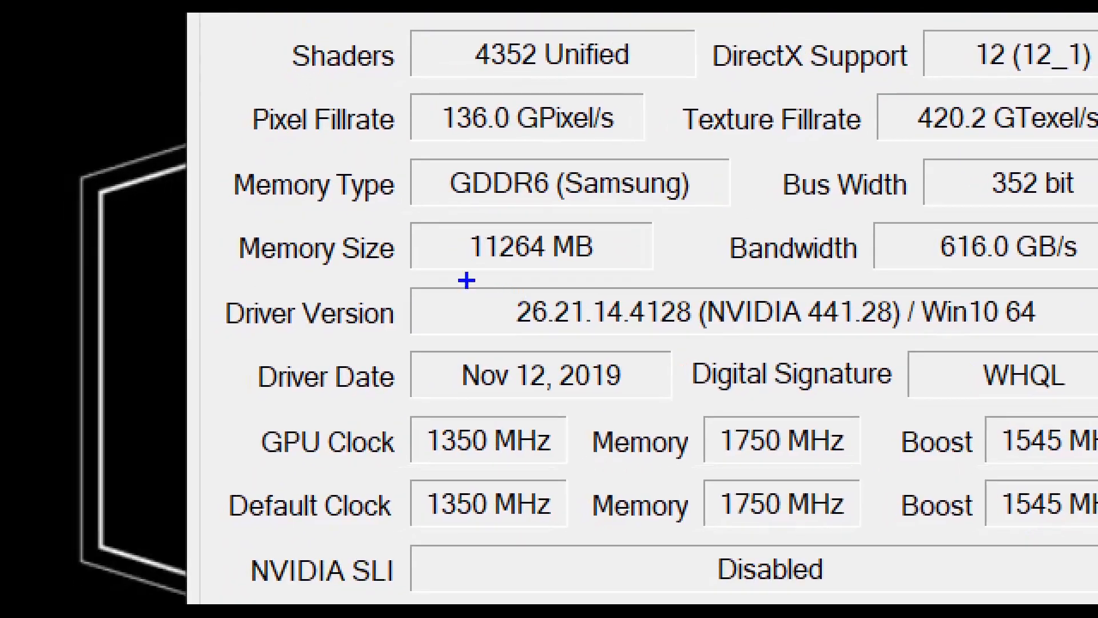
mouse_move(438, 220)
left_mouse_down()
mouse_move(438, 282)
mouse_move(615, 216)
mouse_move(406, 230)
left_mouse_up()
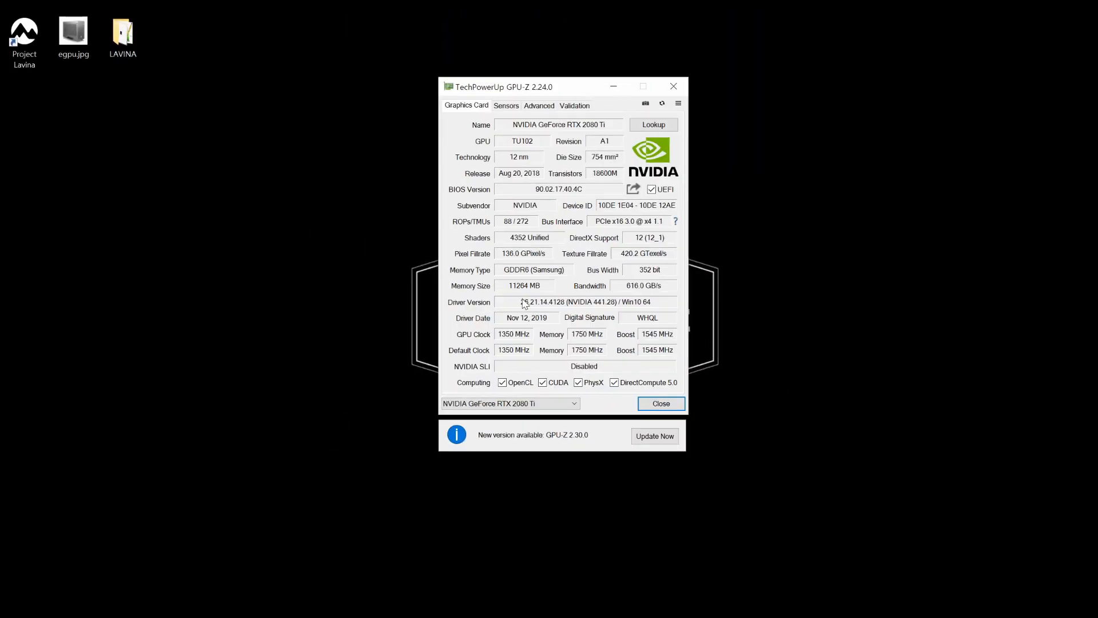
mouse_move(525, 304)
left_click_drag(569, 87, 890, 92)
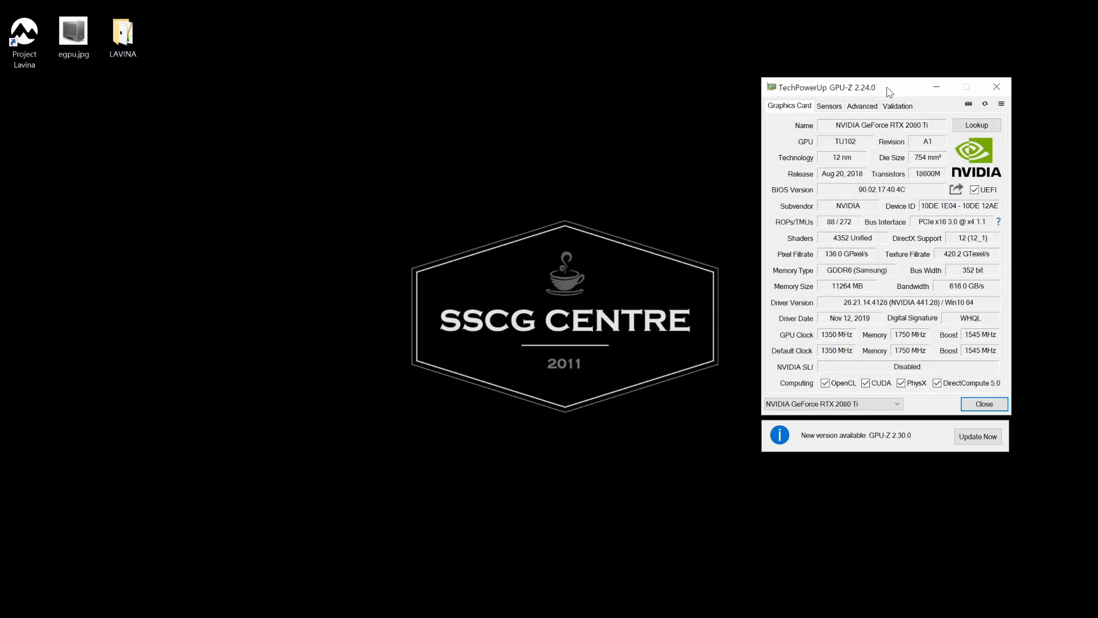
mouse_move(891, 92)
left_mouse_down()
mouse_move(934, 100)
mouse_move(890, 93)
left_mouse_up()
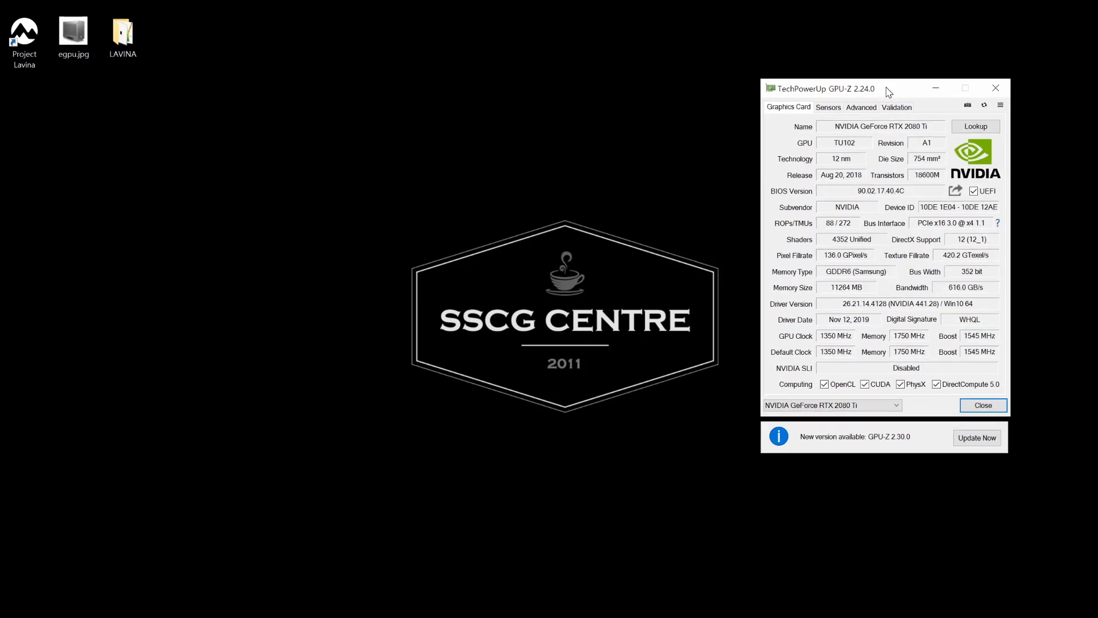
left_click(1004, 90)
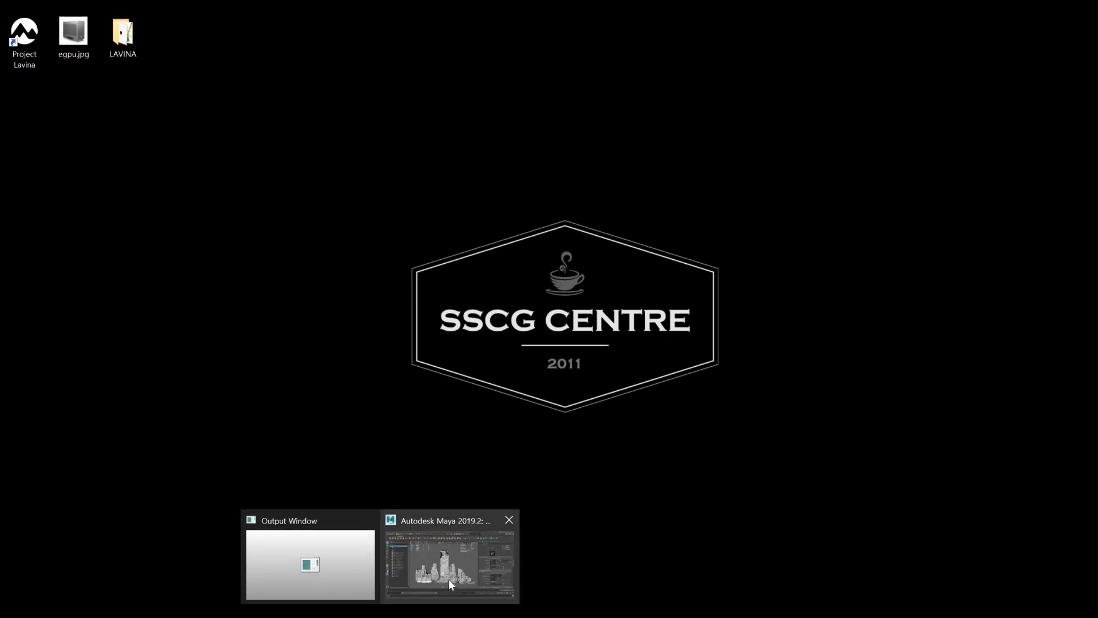
Switch to Autodesk Maya and orbit around the ruined city model to inspect its buildings.
left_click(448, 579)
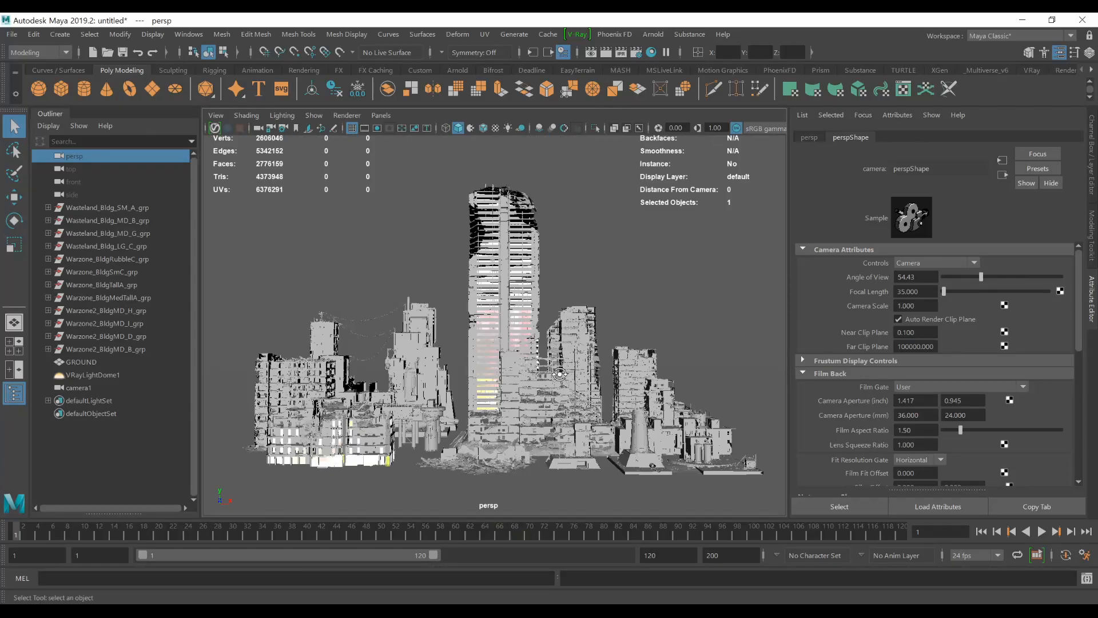
left_click_drag(510, 479, 532, 400, "alt")
middle_click_drag(532, 401, 558, 312, "alt")
left_click_drag(558, 311, 610, 371, "alt")
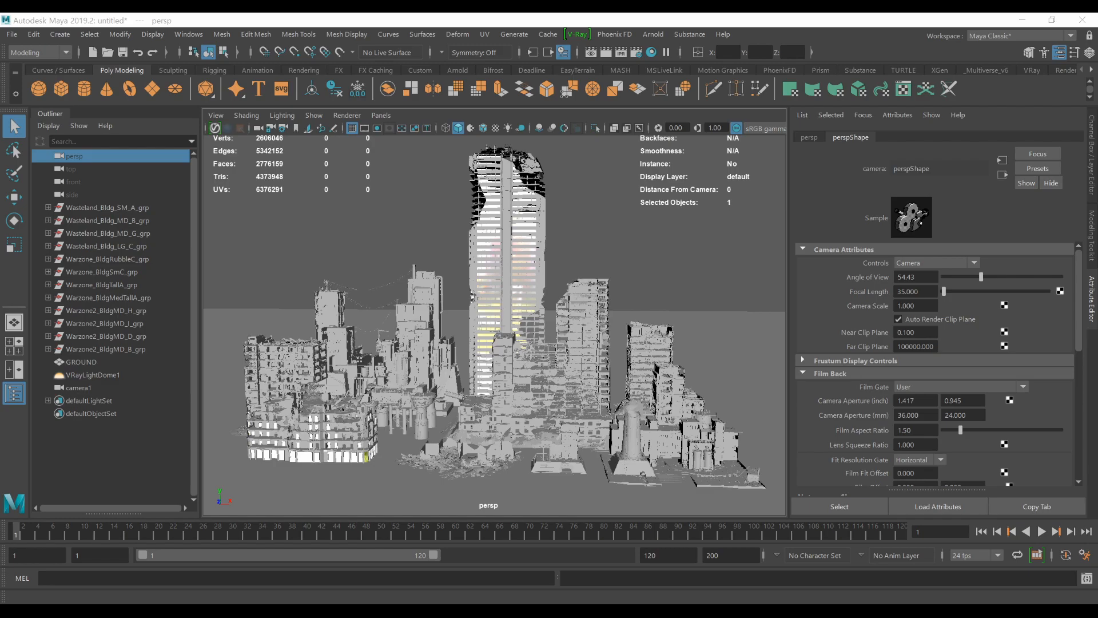
Bring the 00_Post-Apocalypse folder window over Maya and circle the file size of KB3D.mb.
left_click_drag(1097, 298, 566, 196)
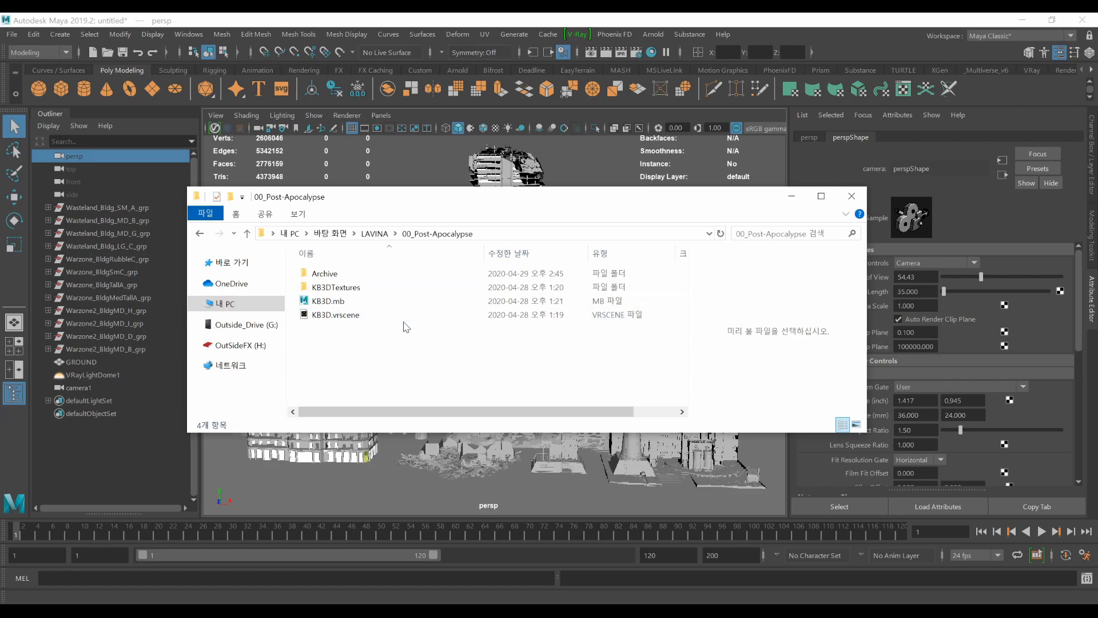
left_click(376, 301)
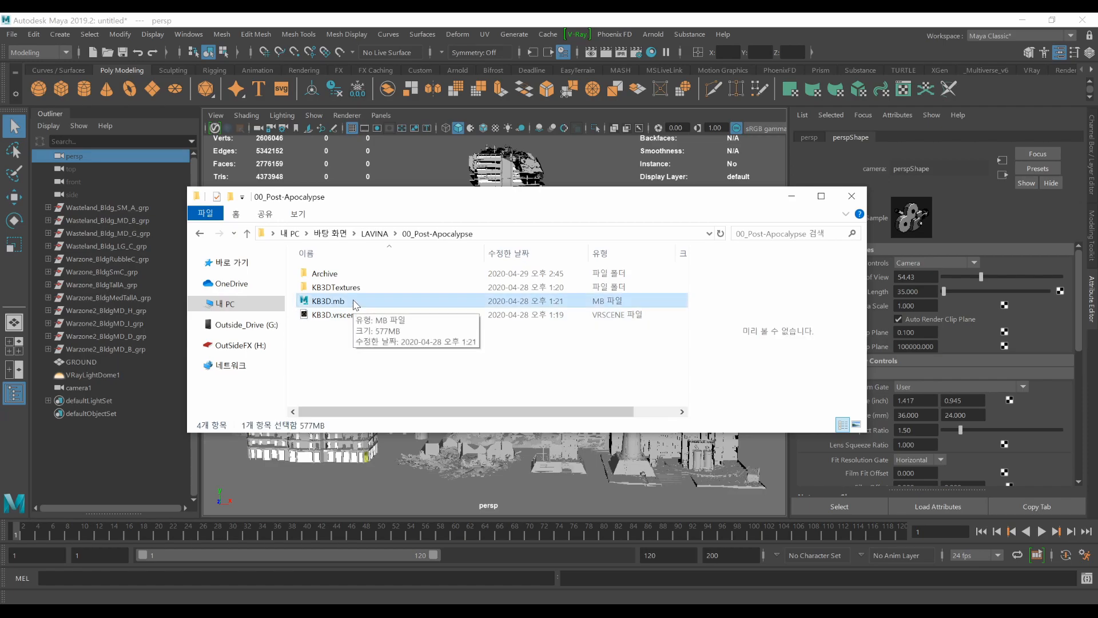
key("ctrl+1")
left_click(538, 404)
mouse_move(471, 421)
left_mouse_down()
mouse_move(428, 413)
mouse_move(522, 397)
left_mouse_up()
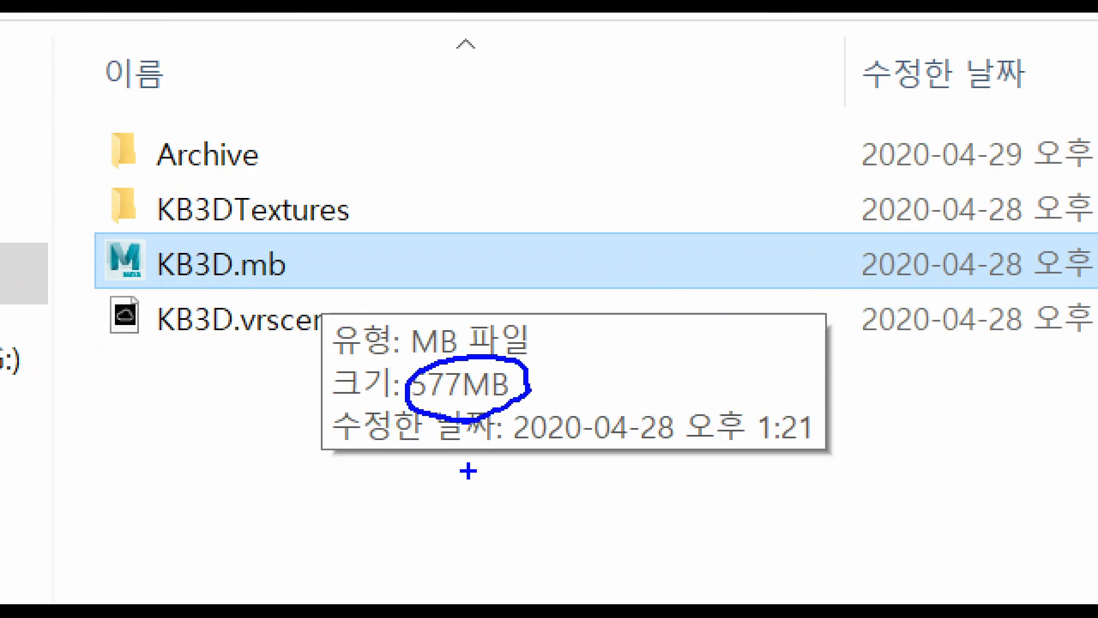
key("Escape")
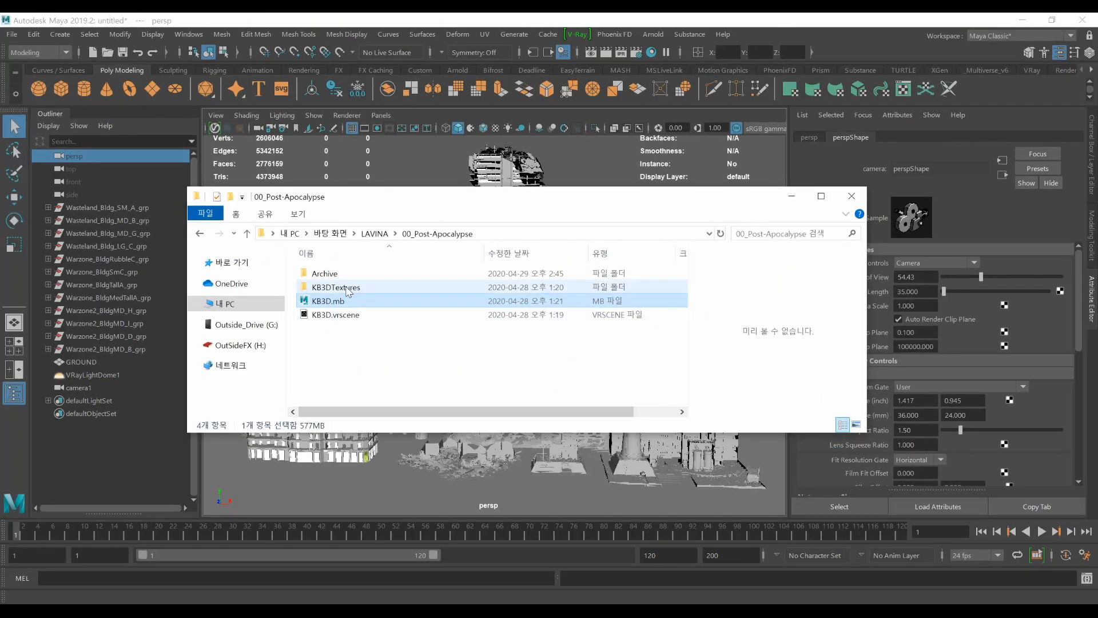
Show the size of the KB3DTextures folder, annotate it in the magnified view and close the folder window.
left_click(347, 290)
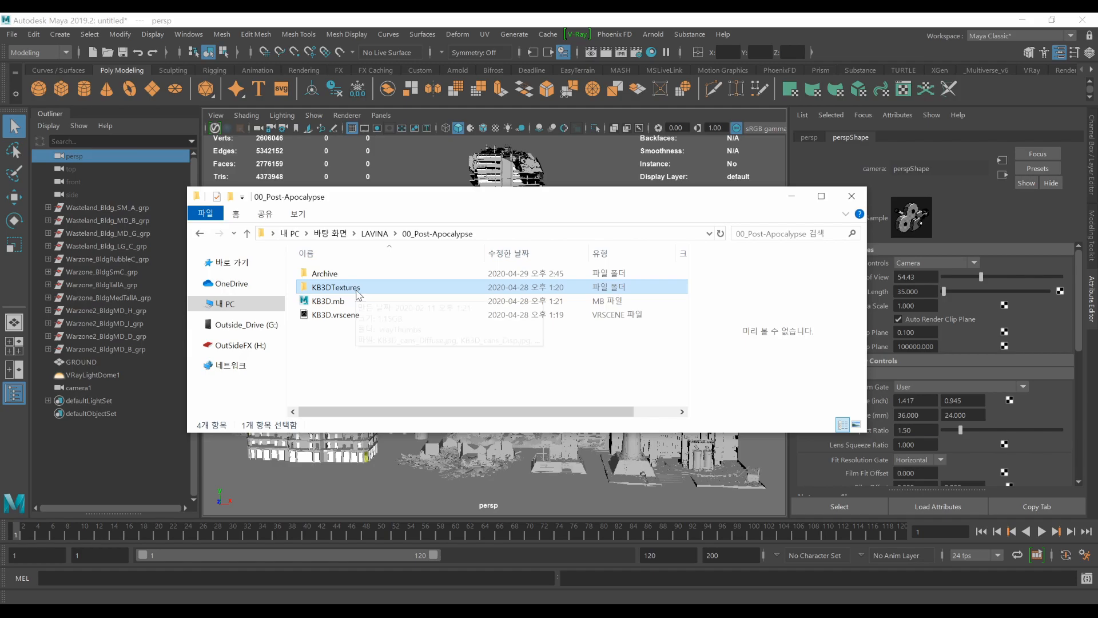
mouse_move(359, 294)
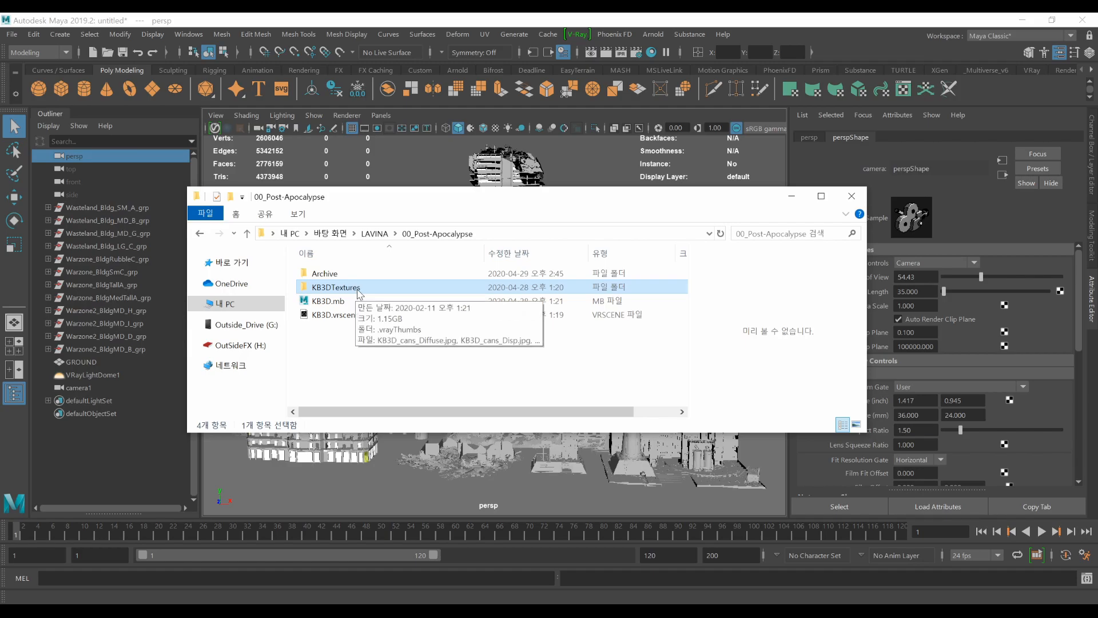
key("ctrl+1")
left_click(350, 301)
mouse_move(332, 300)
left_mouse_down()
mouse_move(394, 296)
mouse_move(258, 289)
left_mouse_up()
mouse_move(429, 259)
left_mouse_down()
mouse_move(495, 332)
mouse_move(540, 314)
left_mouse_up()
left_click_drag(503, 396, 515, 394)
key("Escape")
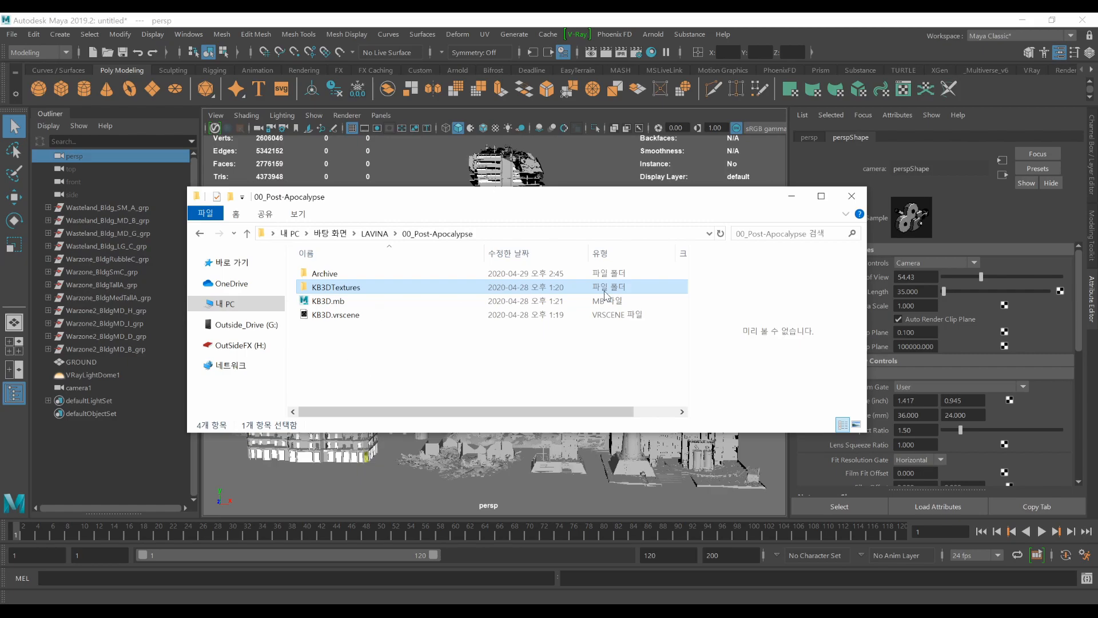
left_click(852, 196)
Open the Render Settings, show the VRay options and mark vrayRE_Denoiser among the added render elements.
left_click(636, 54)
left_click(785, 109)
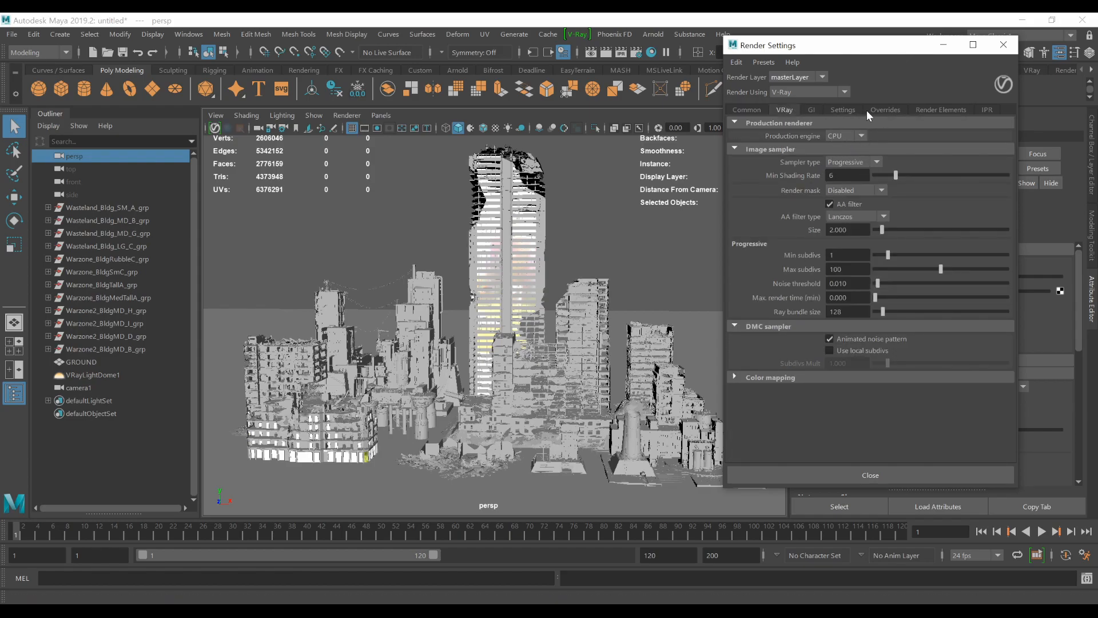
left_click_drag(818, 54, 727, 85)
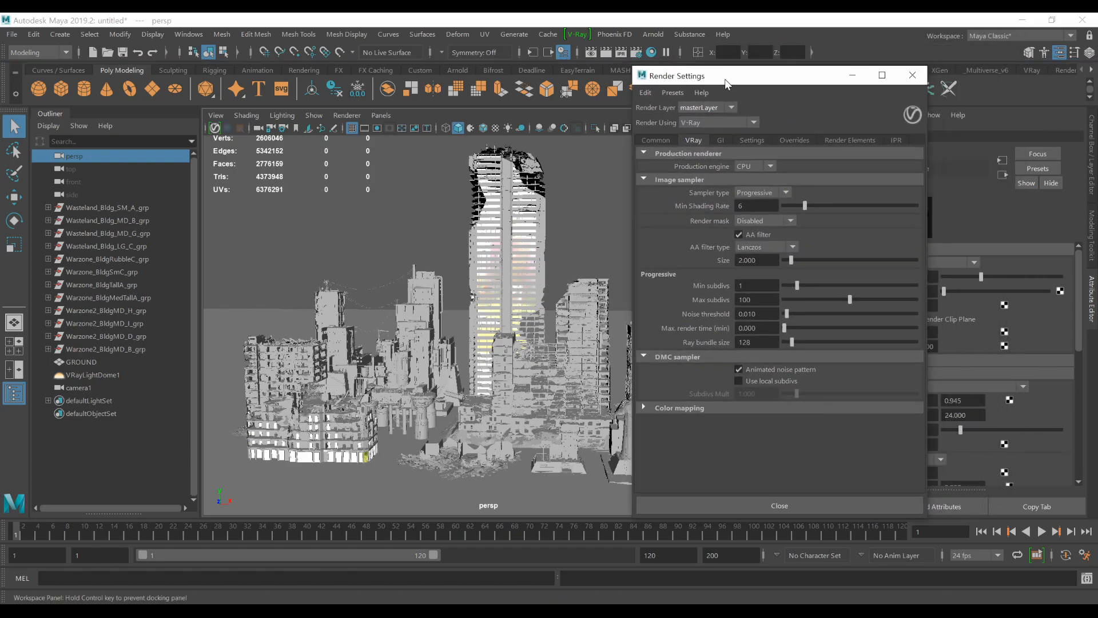
left_click(839, 140)
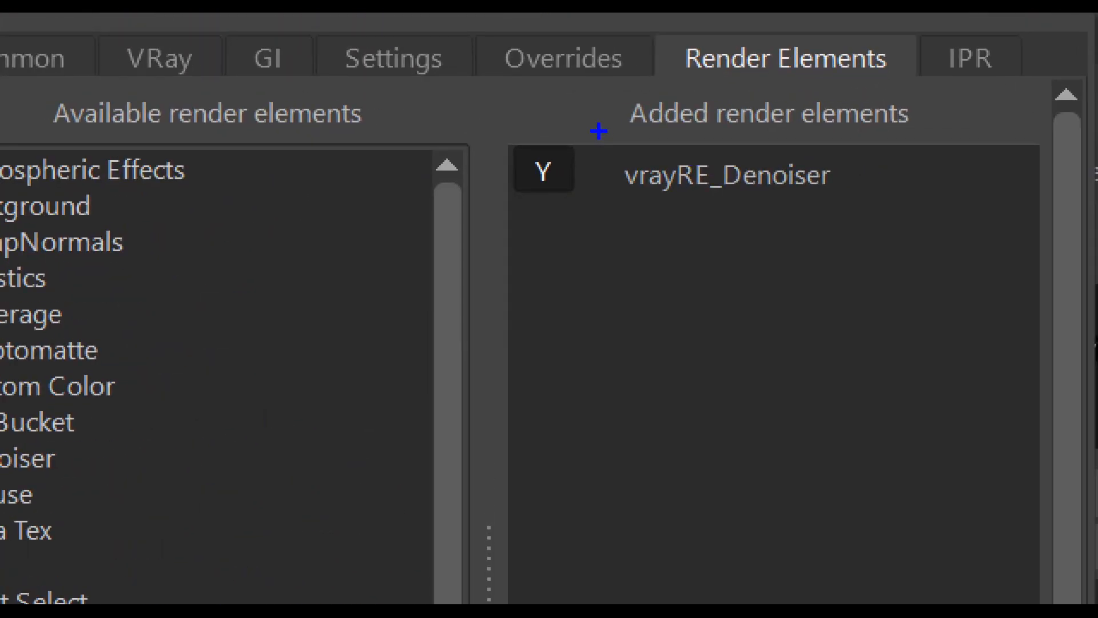
mouse_move(599, 132)
left_mouse_down()
mouse_move(878, 231)
mouse_move(599, 124)
left_mouse_up()
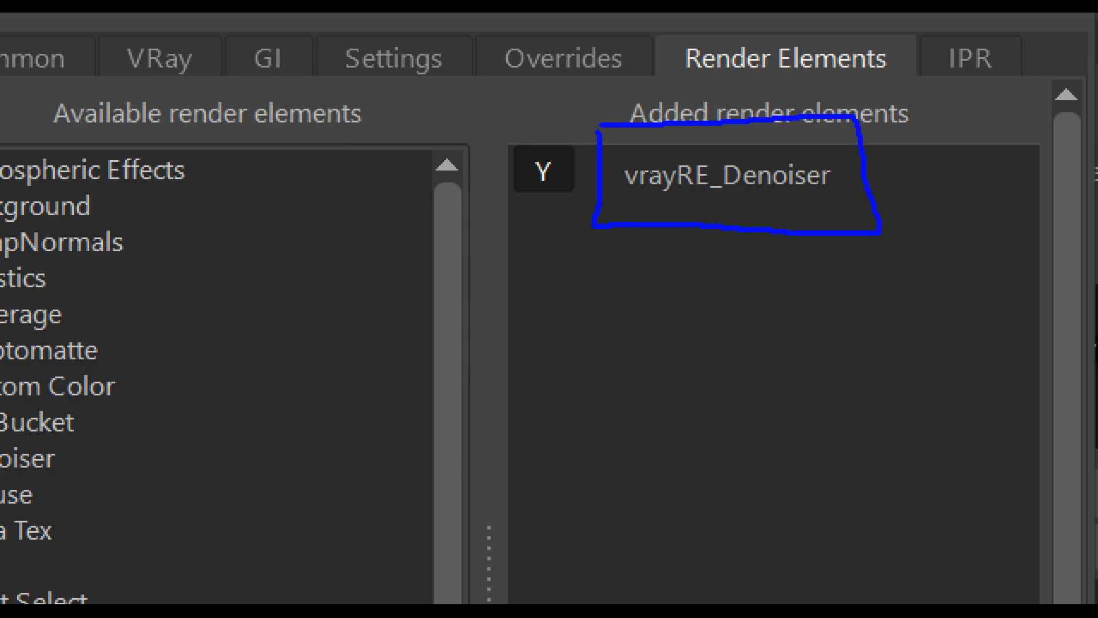
left_click_drag(790, 109, 865, 134)
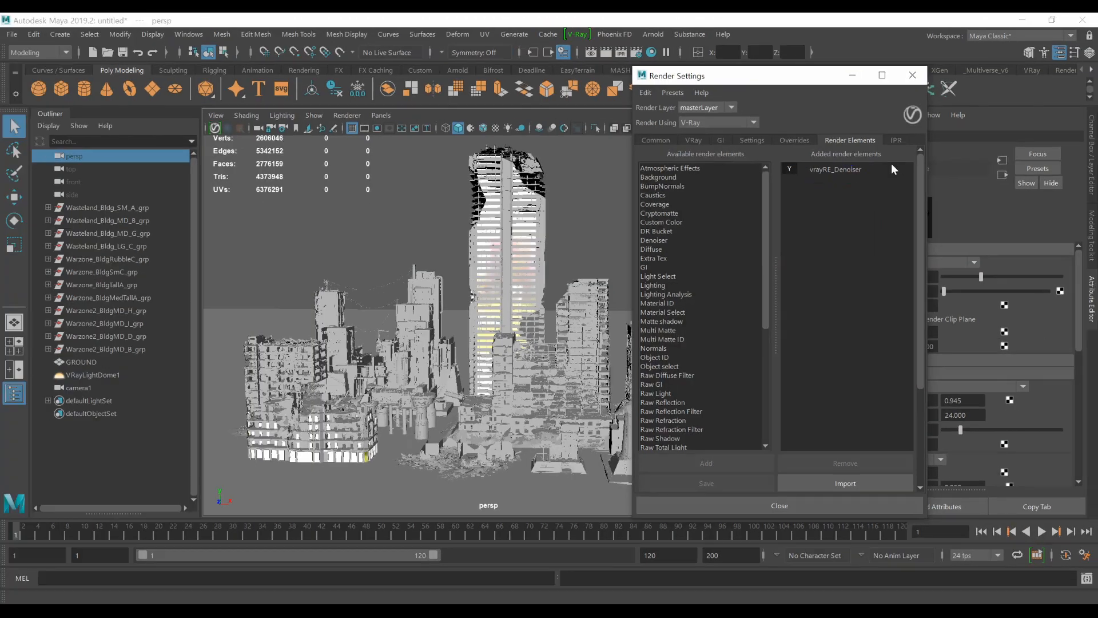
Select vrayRE_Denoiser, show its Extra VRay Attributes, mark the denoiser options in the magnified view and close the Render Settings.
left_click(829, 171)
left_click_drag(806, 81, 625, 85)
left_click(923, 276)
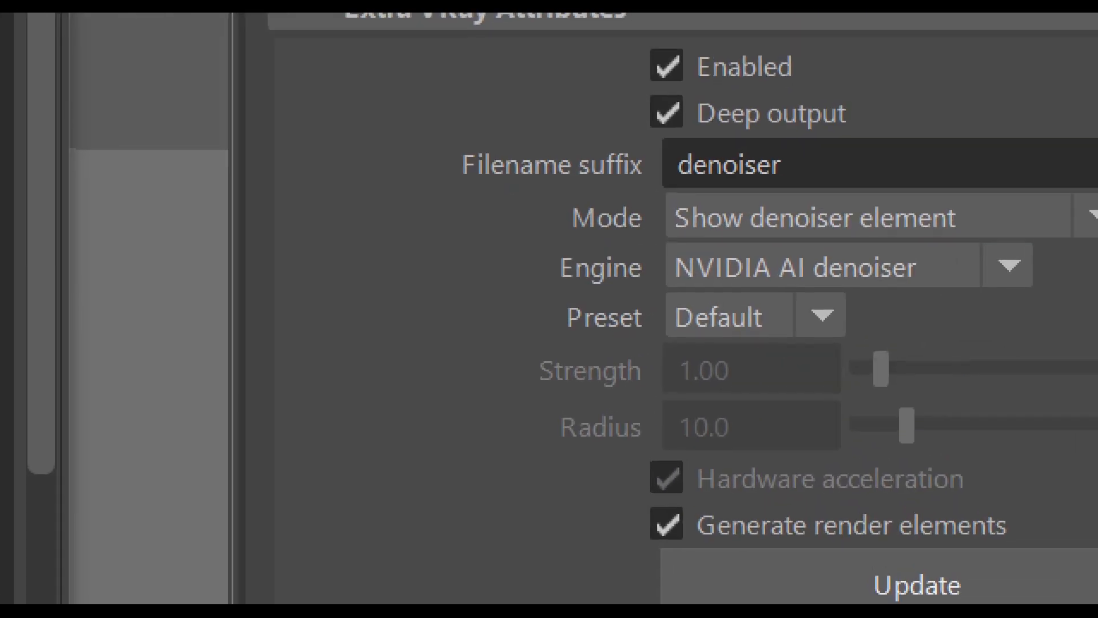
left_click_drag(967, 345, 892, 354)
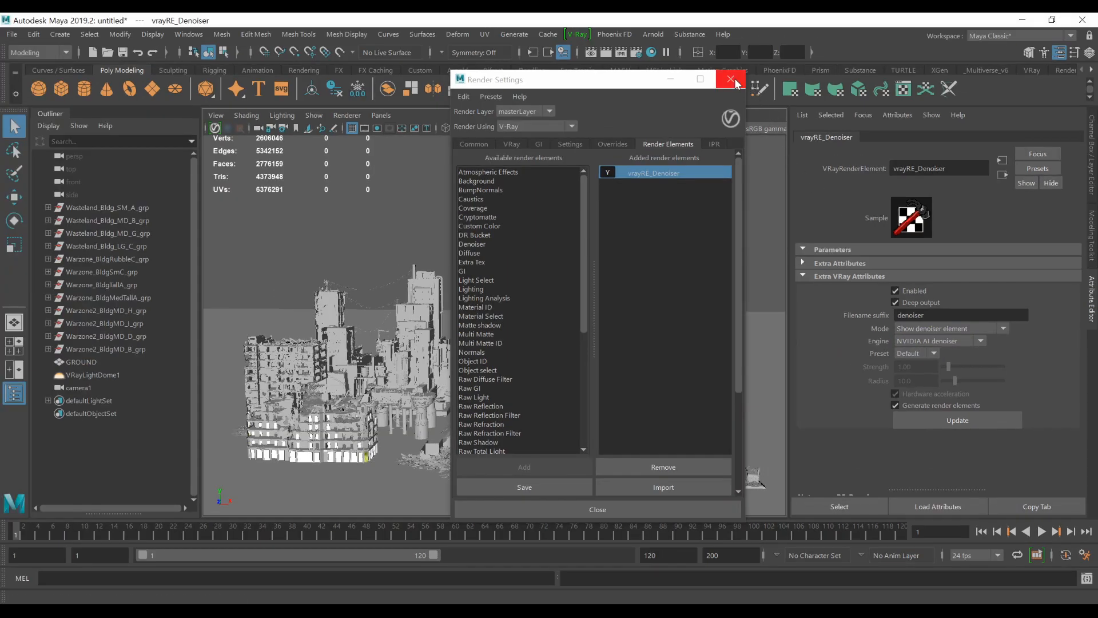
left_click(731, 80)
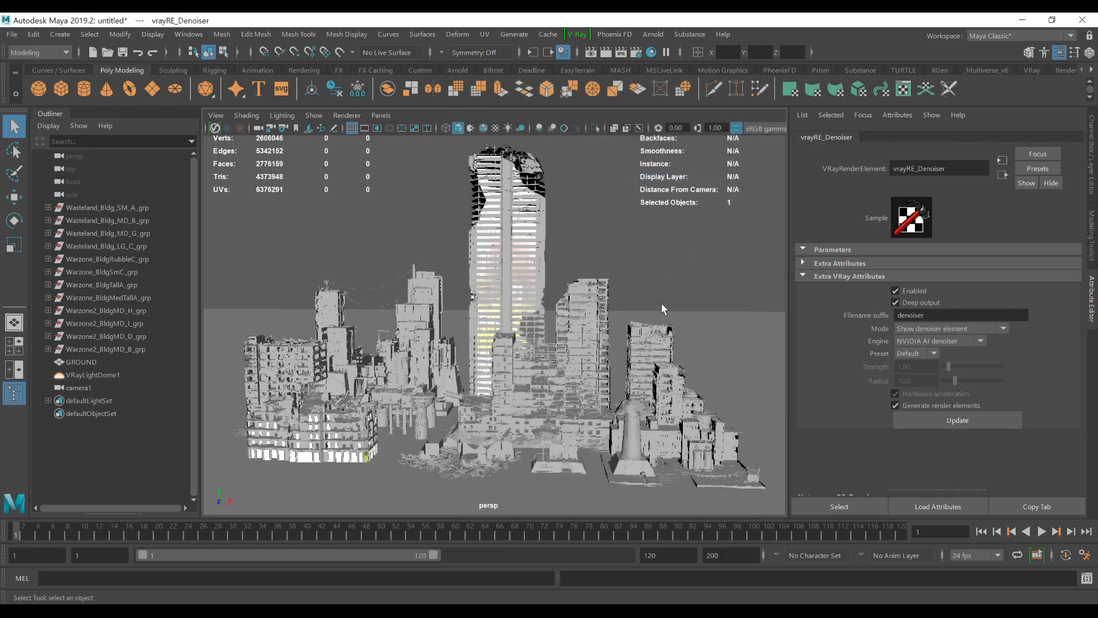
Open the V-Ray frame buffer, place it over the viewport and start an interactive render of the city scene.
left_click(1033, 70)
left_click(698, 92)
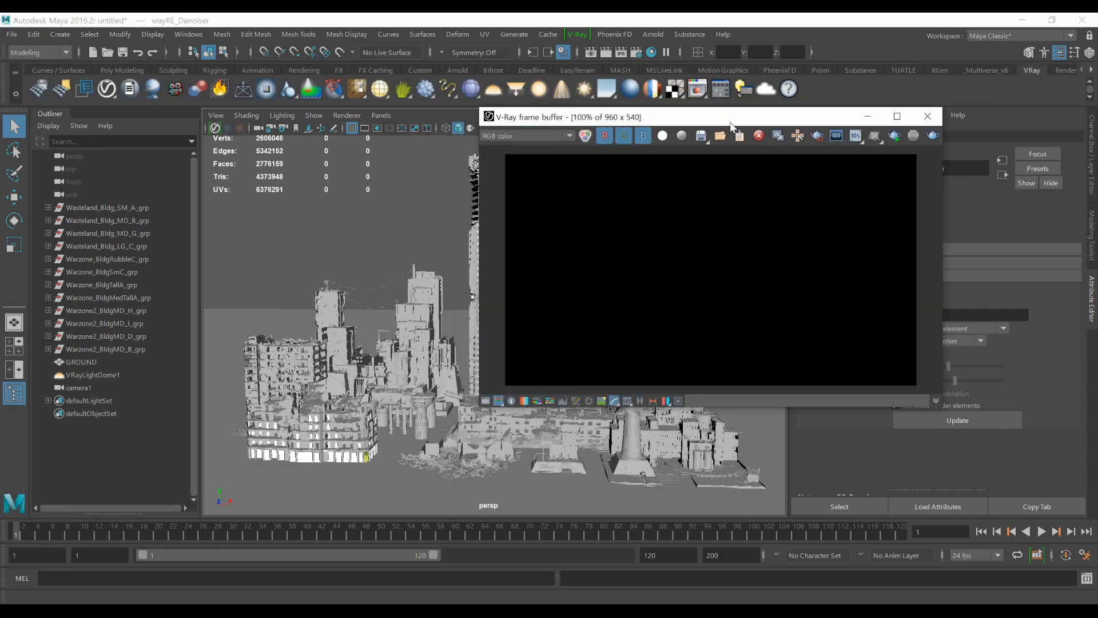
left_click_drag(732, 122, 505, 103)
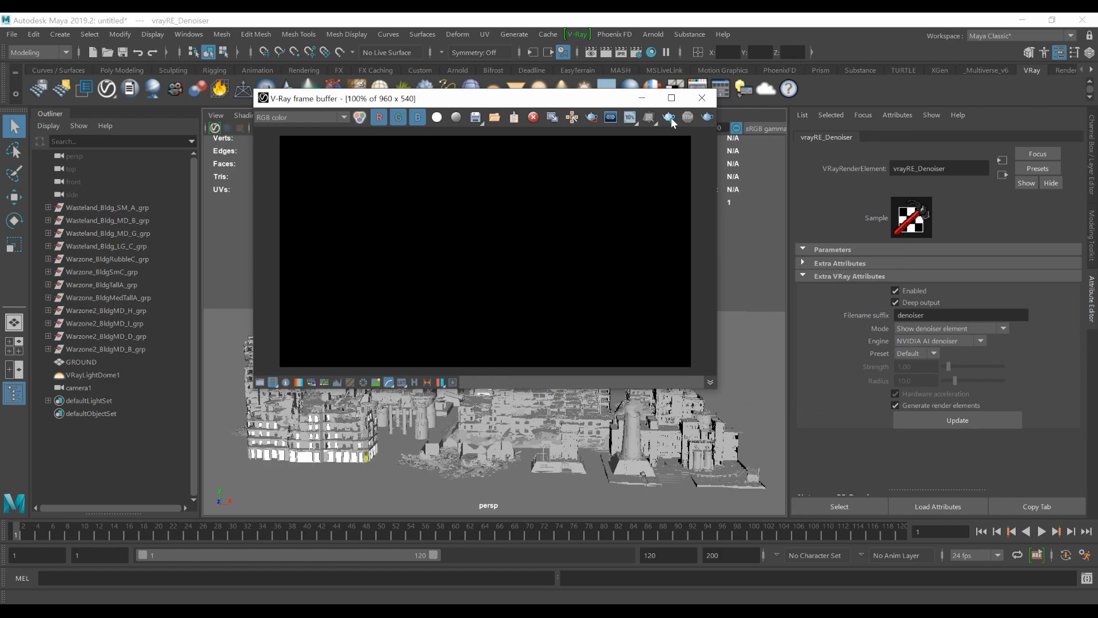
left_click(669, 119)
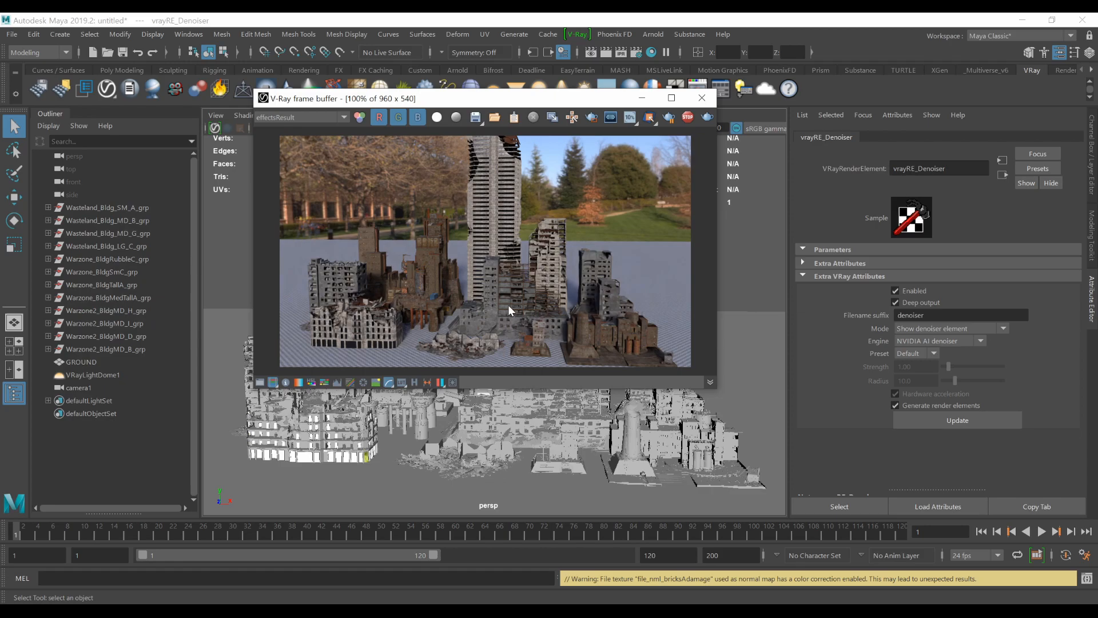
Annotate the rendered city in a magnified view of the frame buffer.
key("ctrl+1")
left_click(261, 119)
mouse_move(438, 170)
left_mouse_down()
mouse_move(279, 44)
mouse_move(370, 235)
left_mouse_up()
mouse_move(524, 219)
left_mouse_down()
mouse_move(839, 362)
mouse_move(824, 457)
left_mouse_up()
left_click_drag(732, 379, 952, 390)
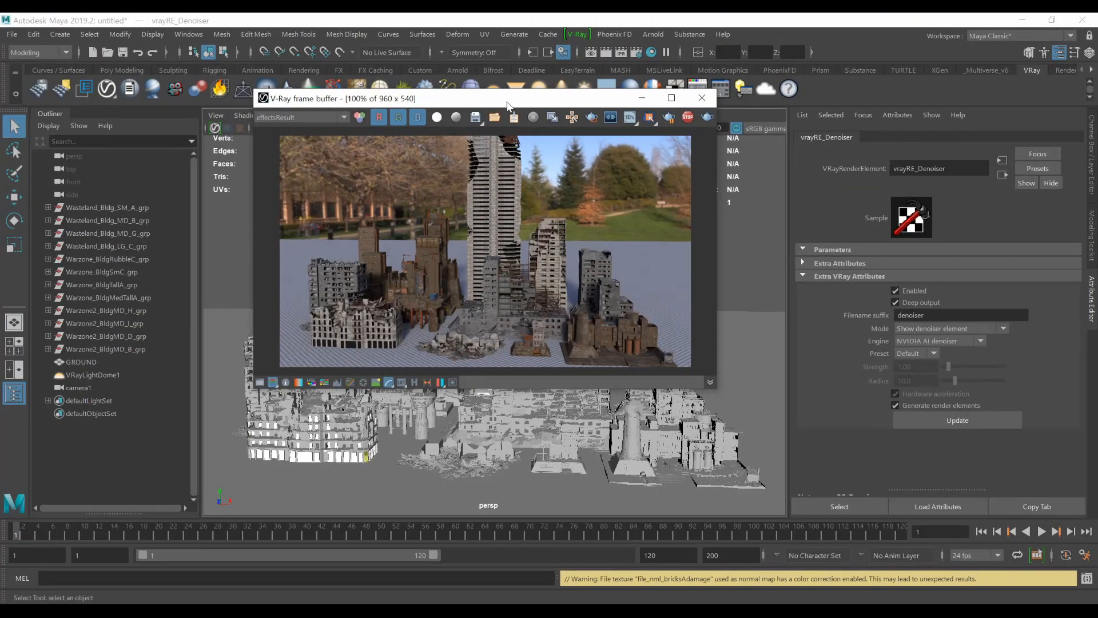
Shift the frame buffer away from the model and frame the ruined buildings closely from a higher angle in the perspective view.
left_click_drag(507, 104, 372, 87)
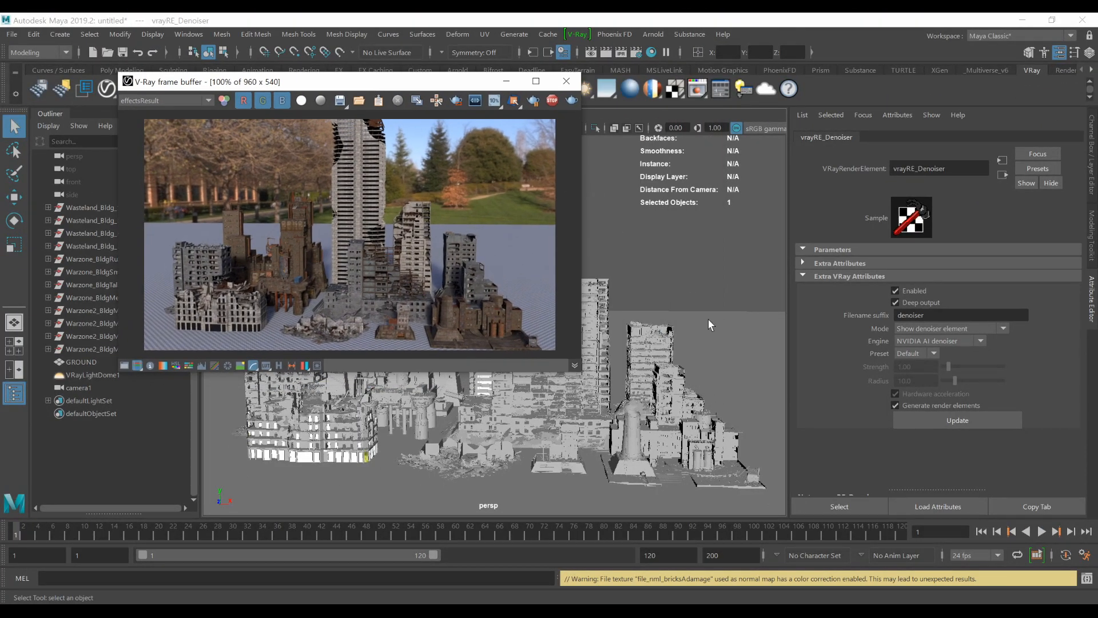
left_click_drag(731, 342, 644, 316, "alt")
middle_click_drag(645, 316, 659, 321, "alt")
right_click_drag(659, 320, 692, 358, "alt")
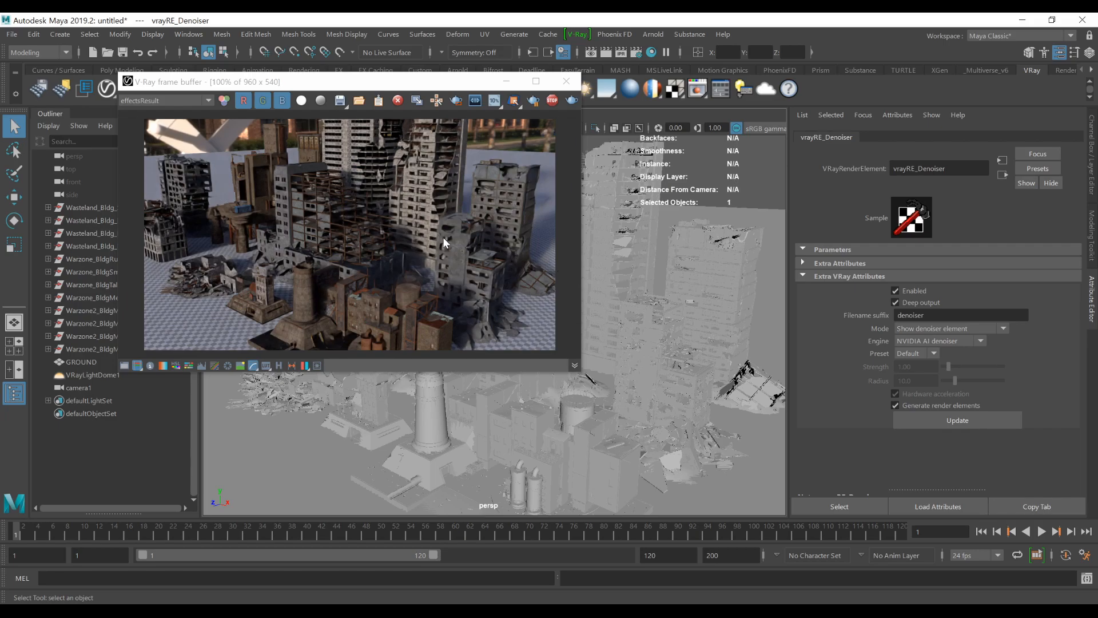
Switch the frame buffer to the RGB color channel and mark the channel name, noisy buildings and channel toggle in the magnified view.
left_click(224, 101)
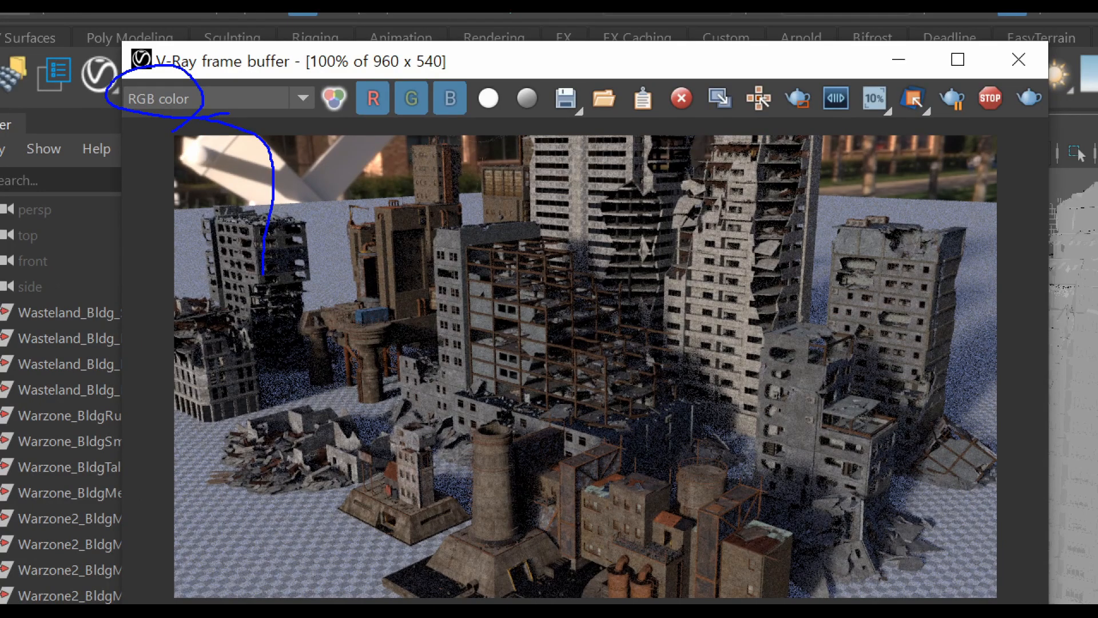
left_click_drag(236, 244, 278, 274)
mouse_move(287, 410)
left_mouse_down()
mouse_move(271, 371)
mouse_move(287, 417)
left_mouse_up()
mouse_move(293, 384)
left_mouse_down()
mouse_move(326, 362)
mouse_move(343, 105)
left_mouse_up()
left_click_drag(277, 139, 336, 107)
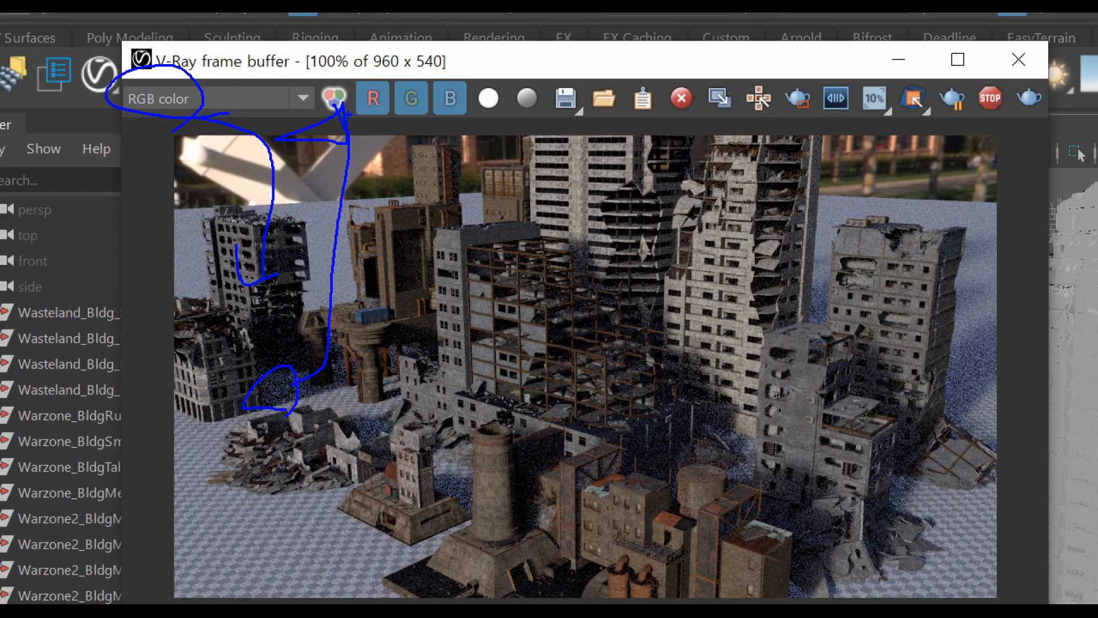
Move the perspective view in on the rubble and columns, and compare the denoised render with the RGB channel.
scroll(694, 376, "up", 3)
scroll(694, 377, "up", 4)
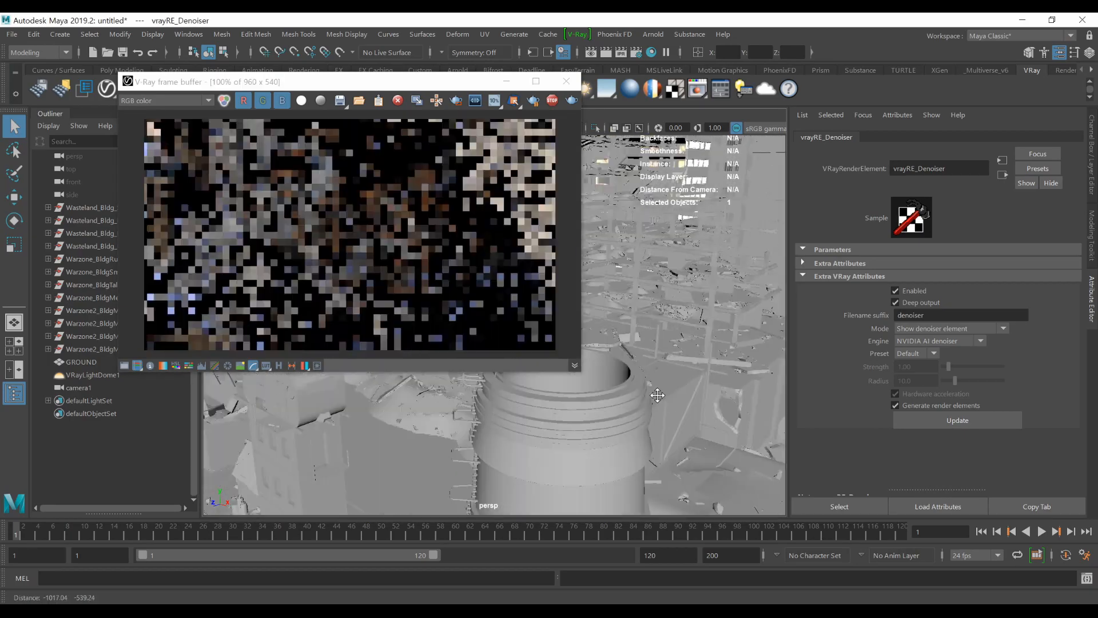
middle_click_drag(650, 397, 728, 426, "alt")
scroll(713, 449, "up", 3)
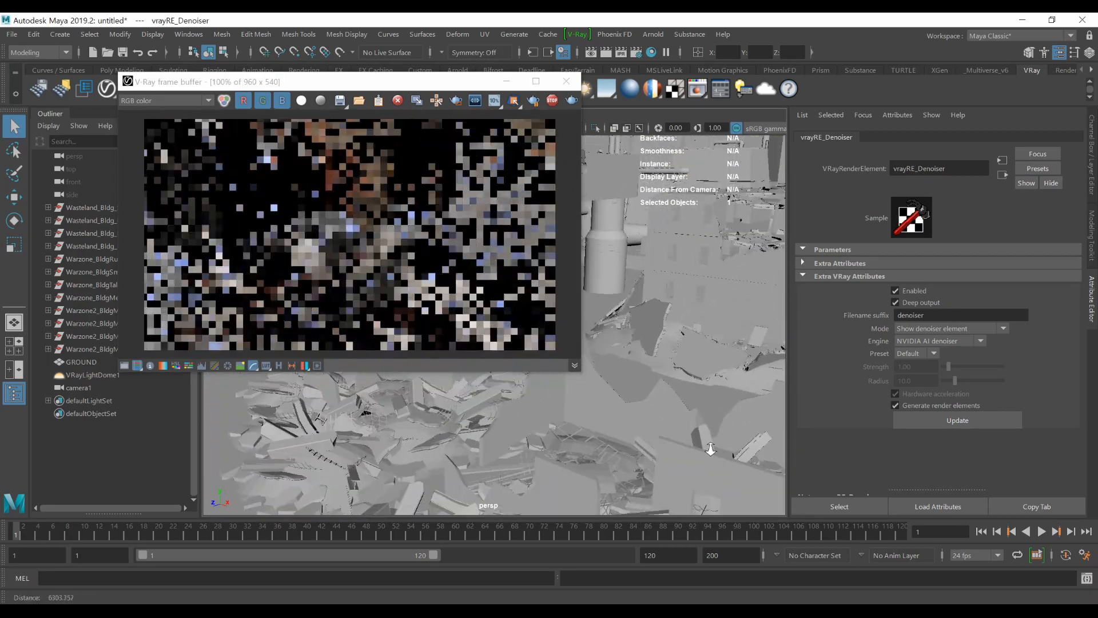
left_click_drag(713, 448, 726, 444, "alt")
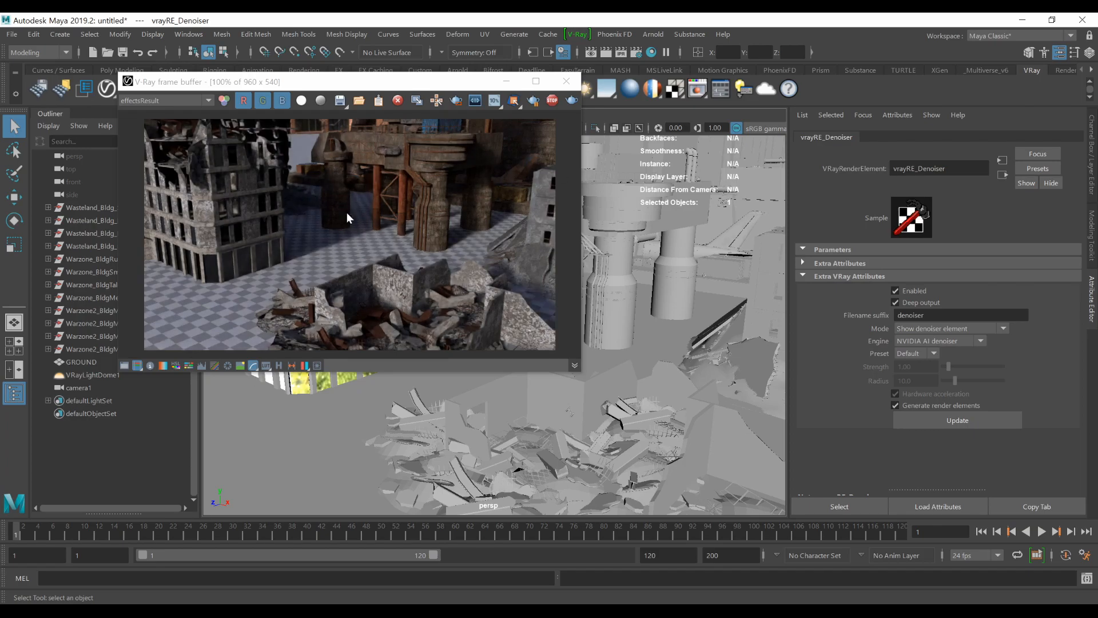
left_click(224, 100)
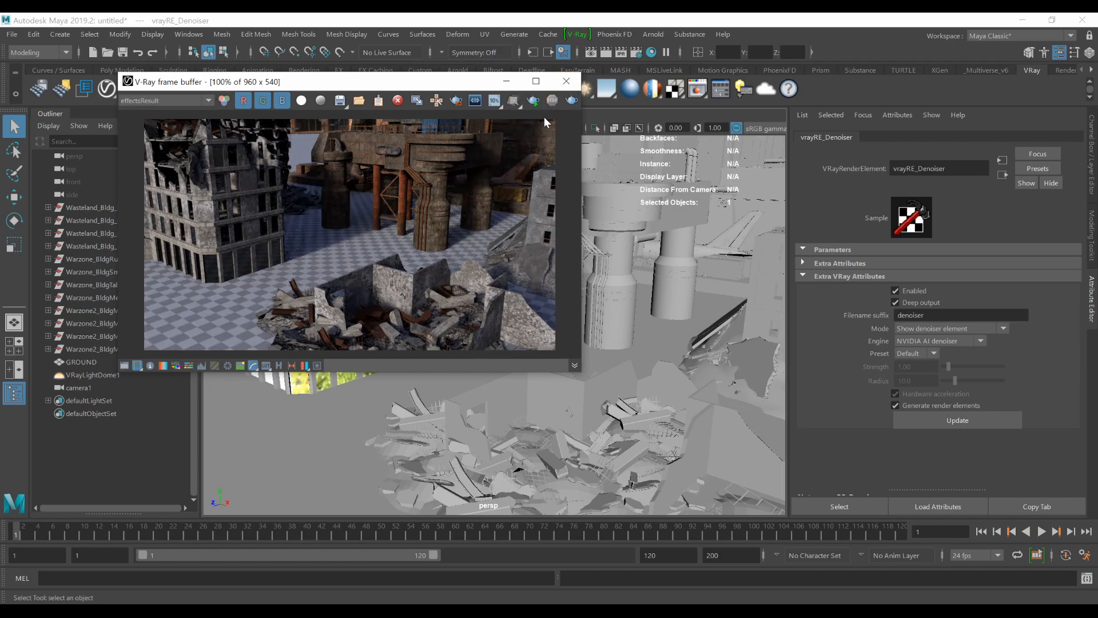
Close the frame buffer, frame the whole city and set the V-Ray production engine to RTX.
left_click(566, 81)
scroll(423, 292, "down", 3)
left_click_drag(423, 291, 577, 331, "alt")
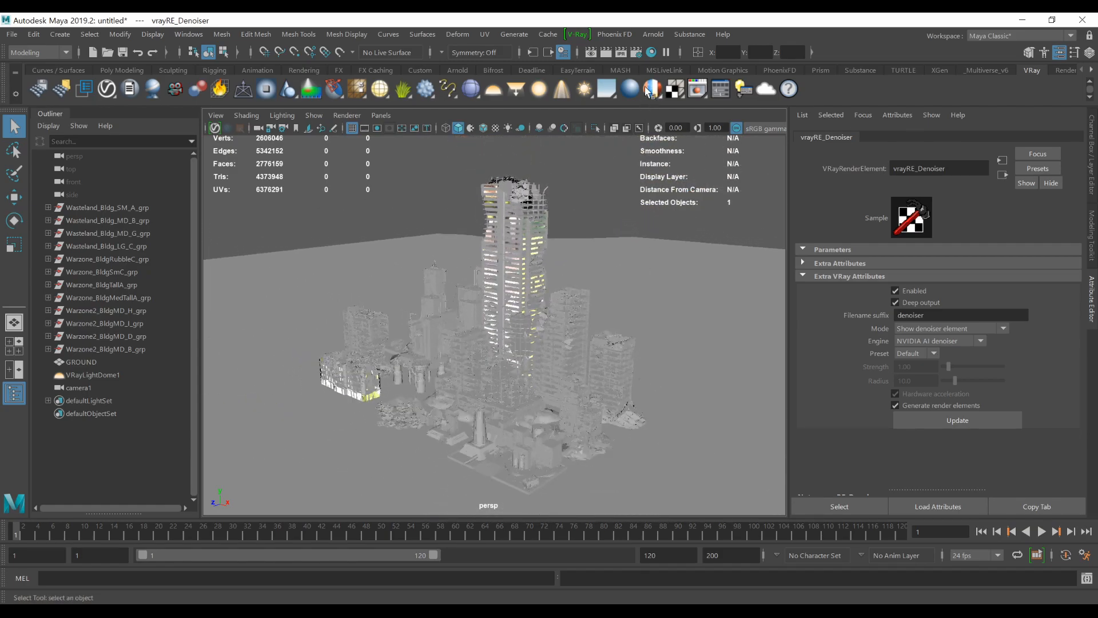
left_click(635, 52)
left_click(516, 144)
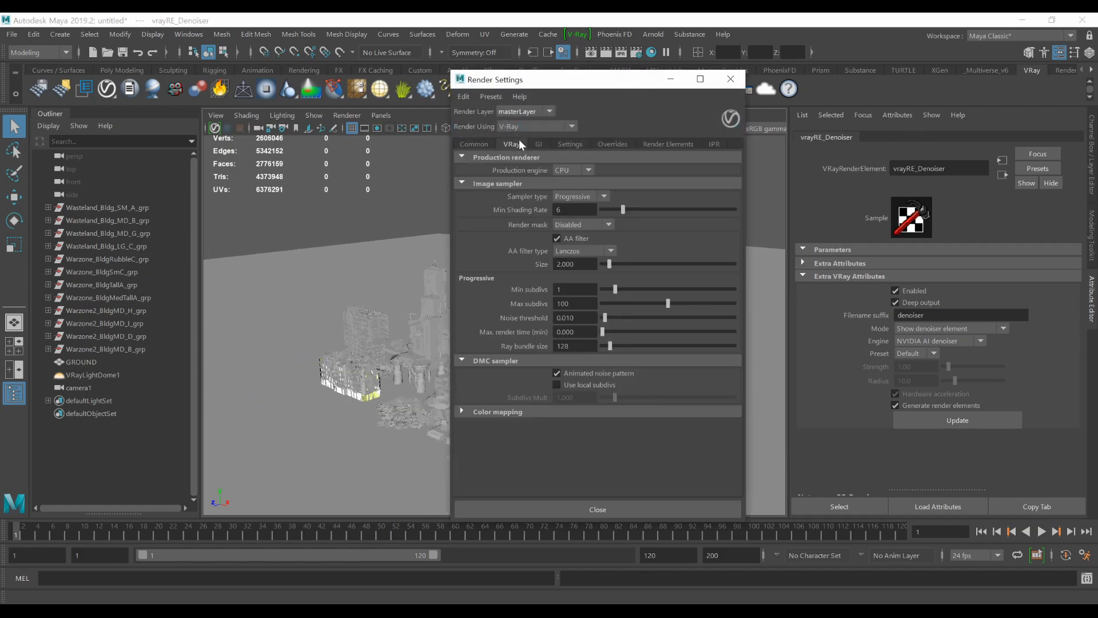
left_click(568, 170)
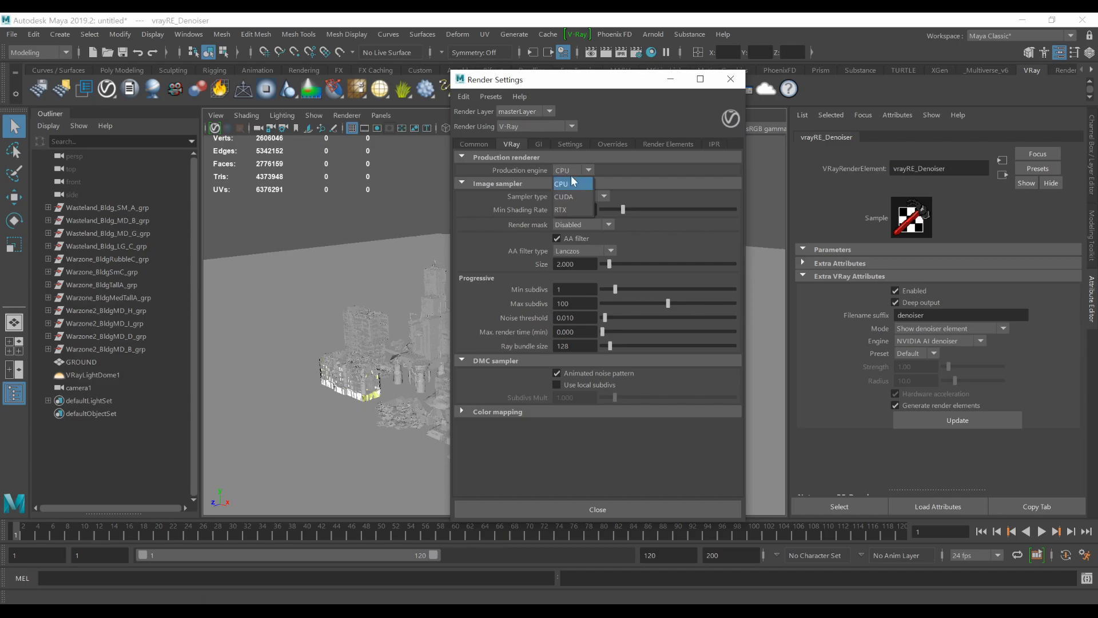
left_click(566, 209)
Expand the V-Ray render devices selection and mark the GPU device entries in the magnified view.
left_click(534, 226)
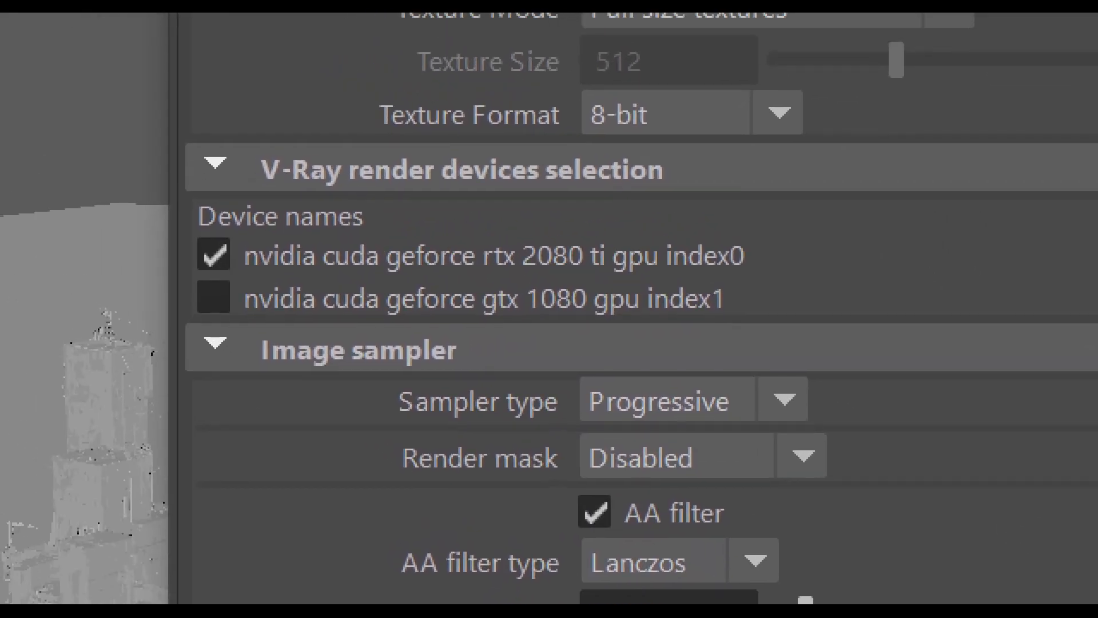
mouse_move(592, 282)
left_mouse_down()
mouse_move(398, 273)
mouse_move(623, 263)
mouse_move(503, 331)
left_mouse_up()
left_click_drag(546, 286, 592, 327)
left_click_drag(429, 277, 616, 272)
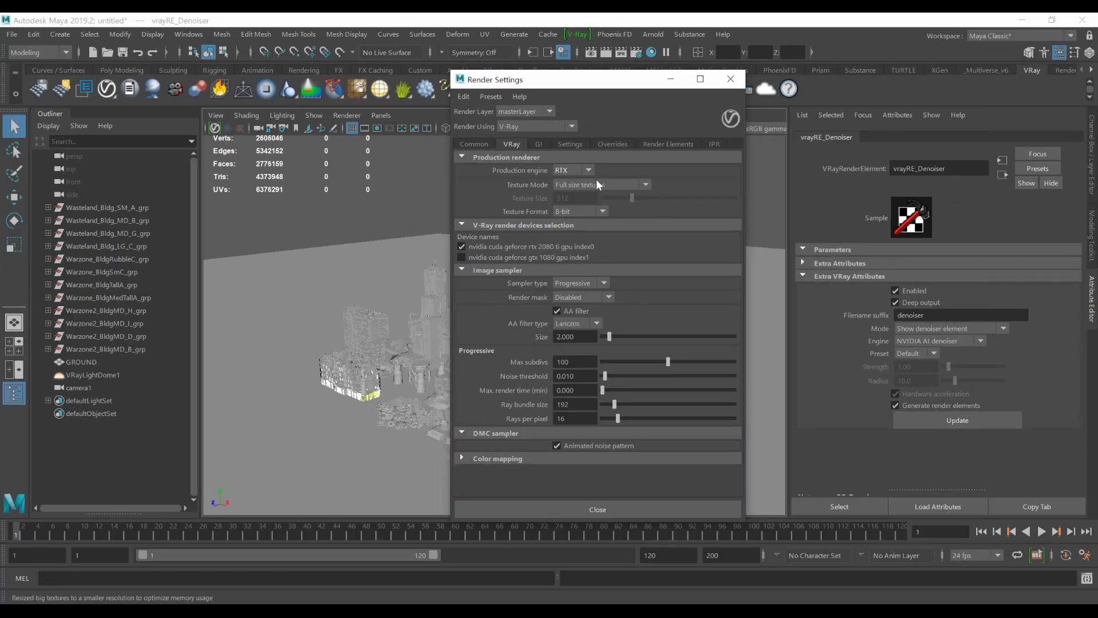
Set the Texture Mode to On-demand mipmapping and mark it and the RTX engine in the magnified view.
left_click(679, 92)
left_click(586, 225)
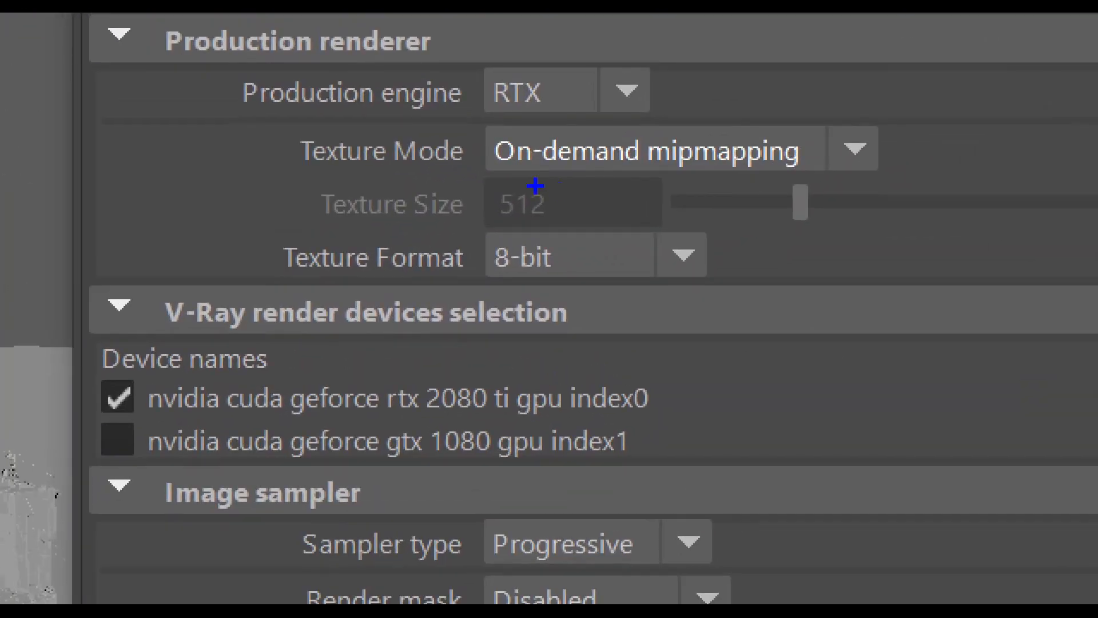
mouse_move(472, 178)
left_mouse_down()
mouse_move(841, 172)
mouse_move(527, 106)
mouse_move(511, 217)
left_mouse_up()
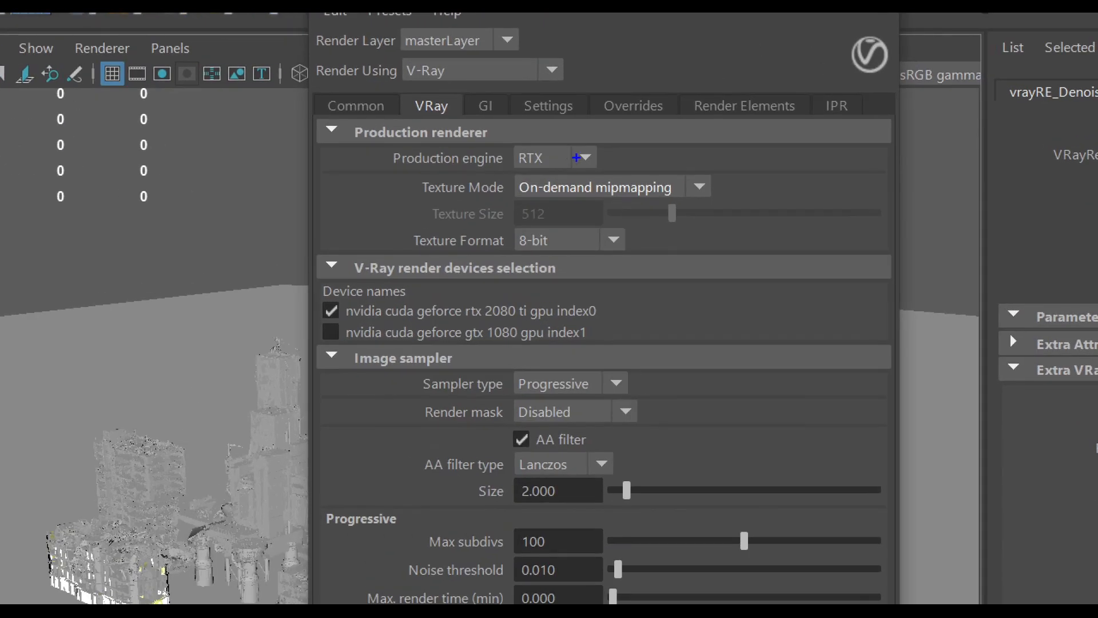
left_click_drag(575, 161, 554, 177)
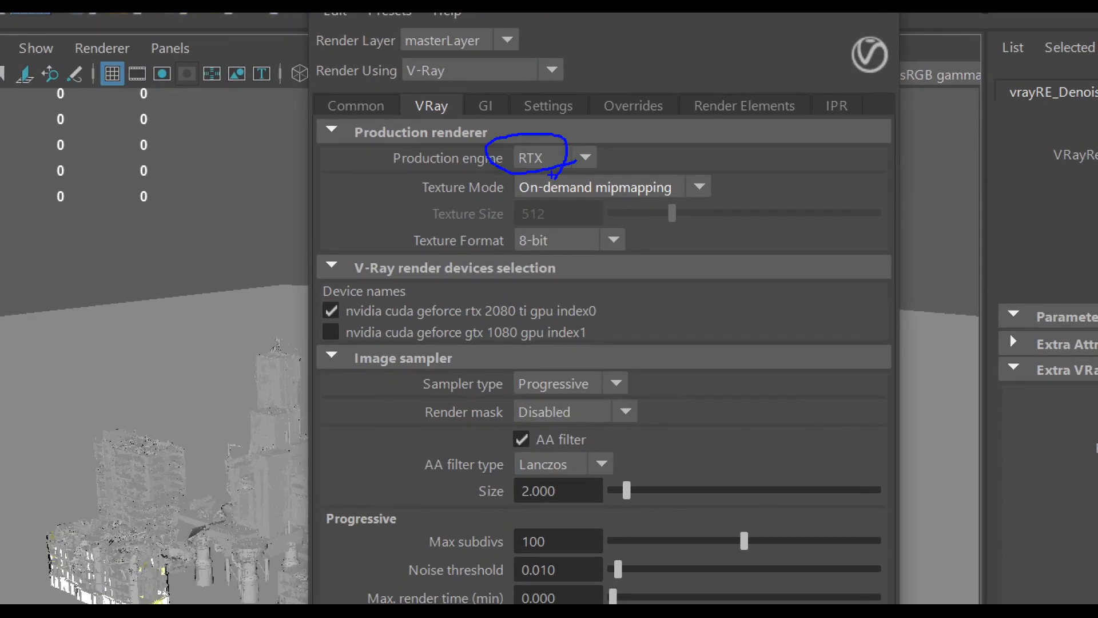
left_click_drag(697, 143, 707, 177)
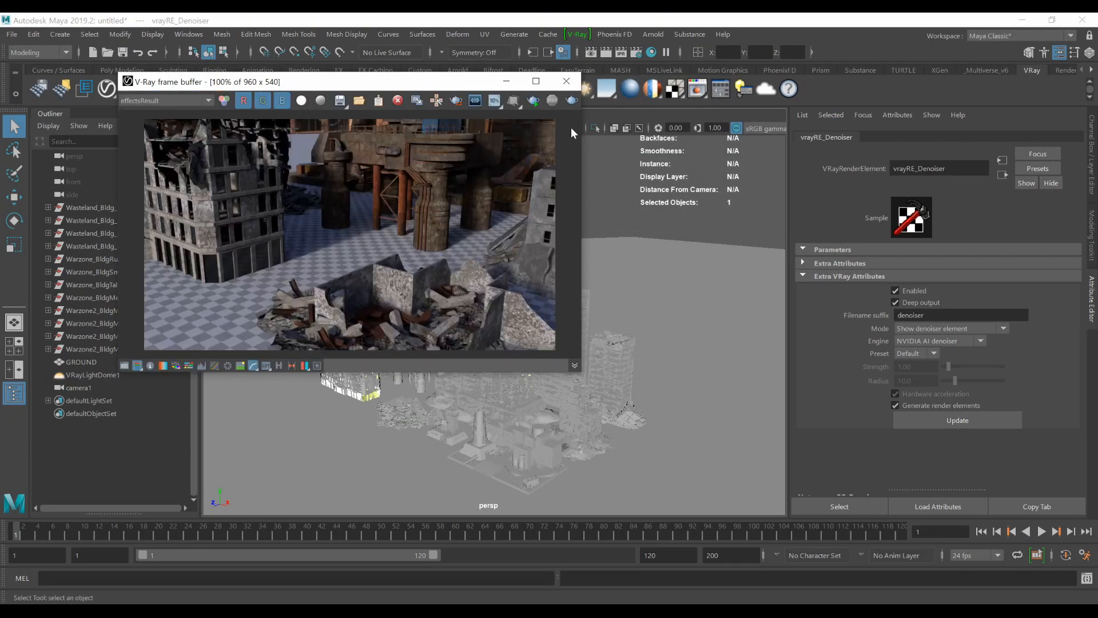
Start the interactive render with the RTX engine and move from the whole city in to the ruined buildings.
left_click(535, 102)
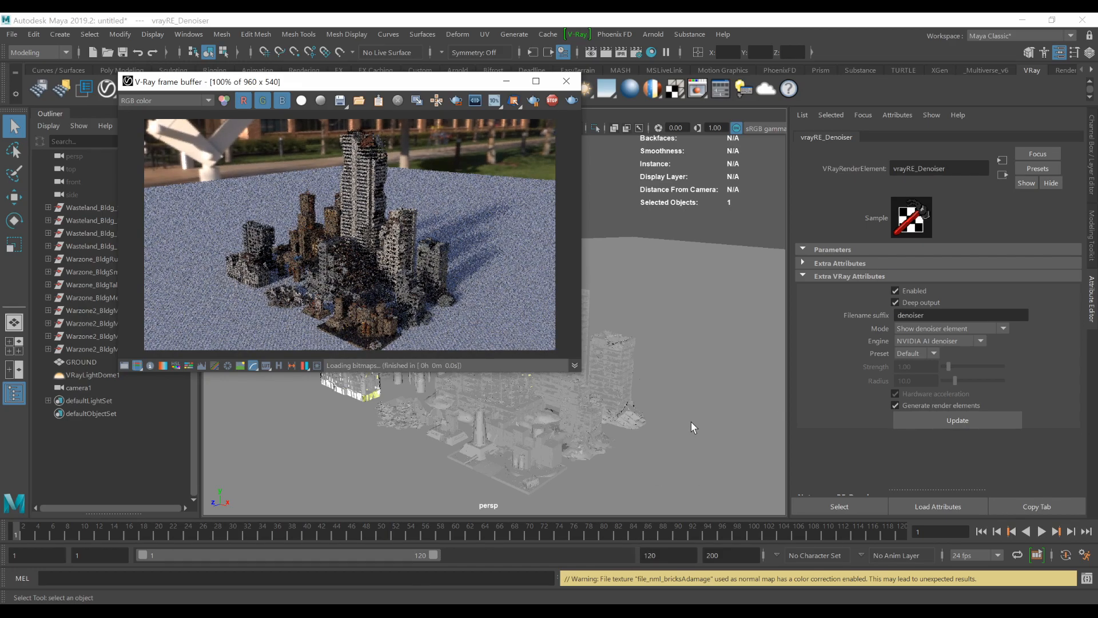
mouse_move(652, 397)
left_mouse_down("alt")
mouse_move(676, 397)
mouse_move(647, 400)
mouse_move(669, 385)
mouse_move(633, 400)
mouse_move(647, 403)
left_mouse_up("alt")
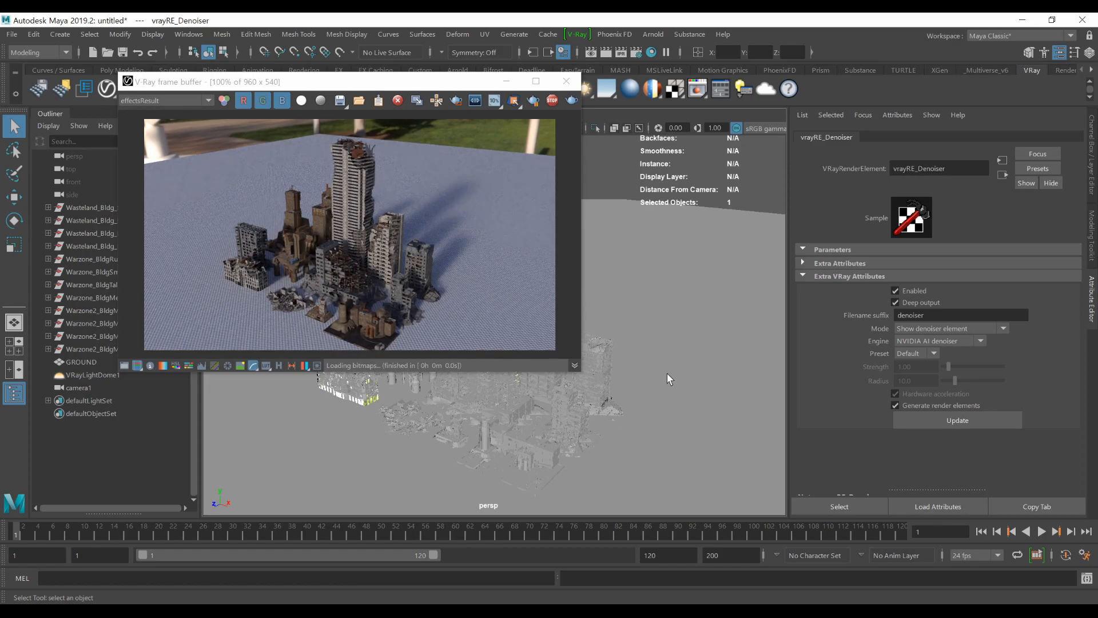
right_click_drag(667, 375, 695, 408, "alt")
middle_click_drag(694, 408, 703, 352, "alt")
right_click_drag(703, 351, 718, 393, "alt")
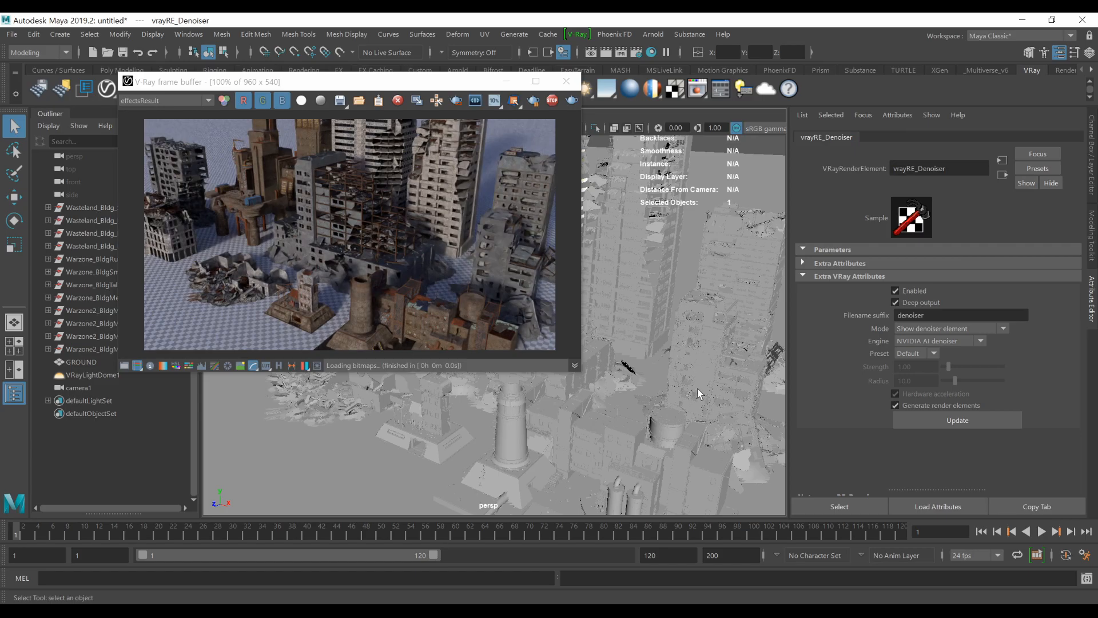
Navigate the interactive render down to the pillared structure with the blue container beside the ruined corner building.
right_click_drag(657, 399, 662, 401, "alt")
middle_click_drag(663, 401, 679, 357, "alt")
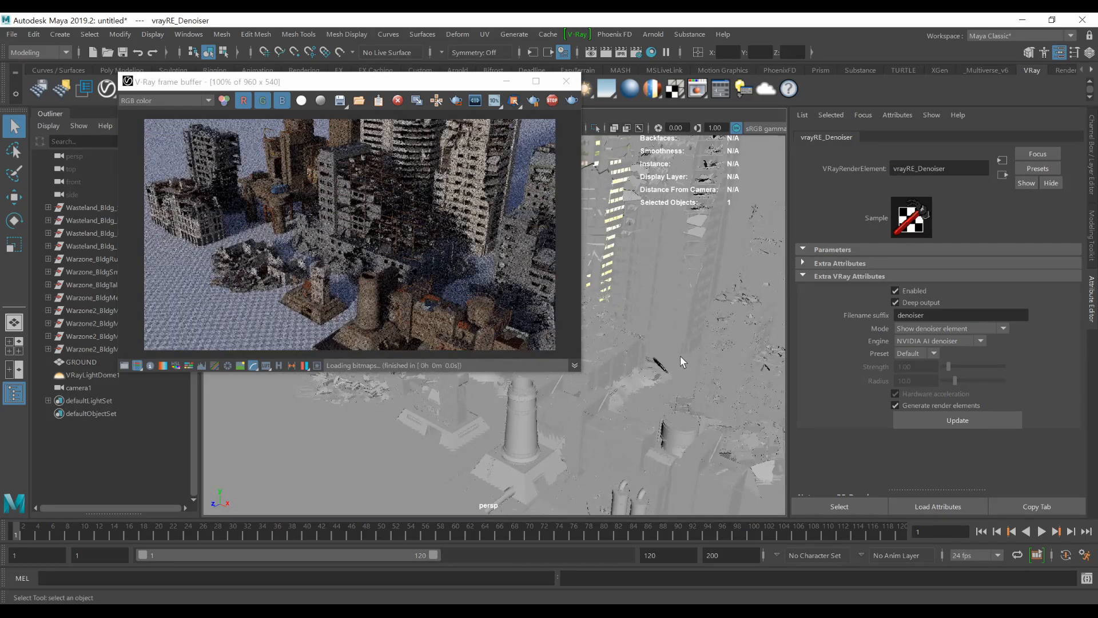
right_click_drag(679, 357, 671, 369, "alt")
middle_click_drag(672, 369, 749, 419, "alt")
middle_click_drag(621, 415, 681, 430, "alt")
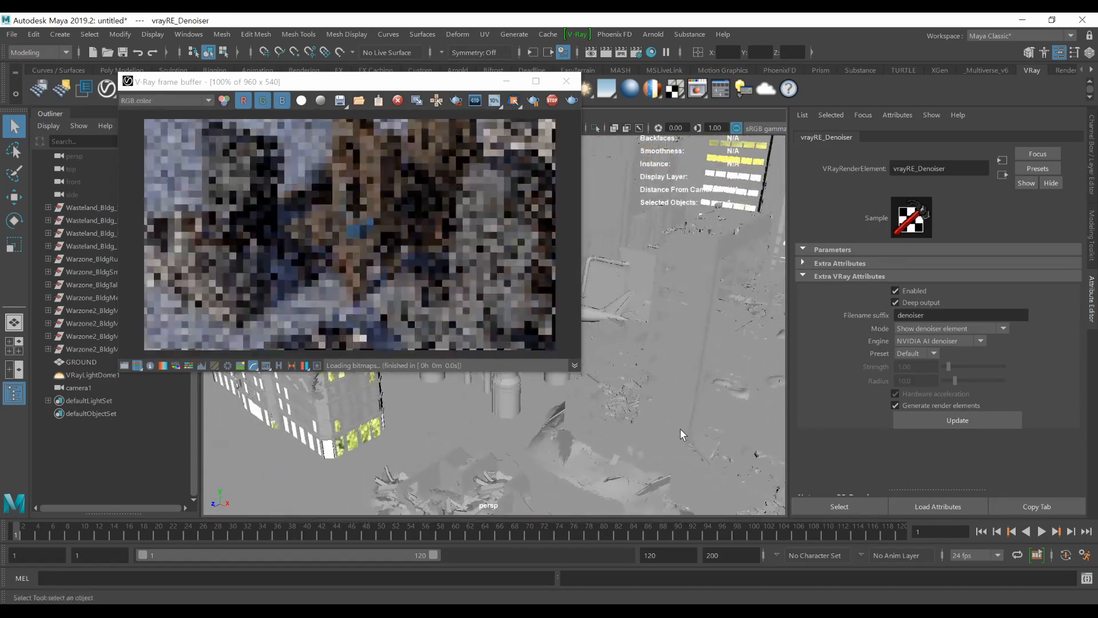
right_click_drag(681, 430, 644, 455, "alt")
middle_click_drag(644, 454, 709, 425, "alt")
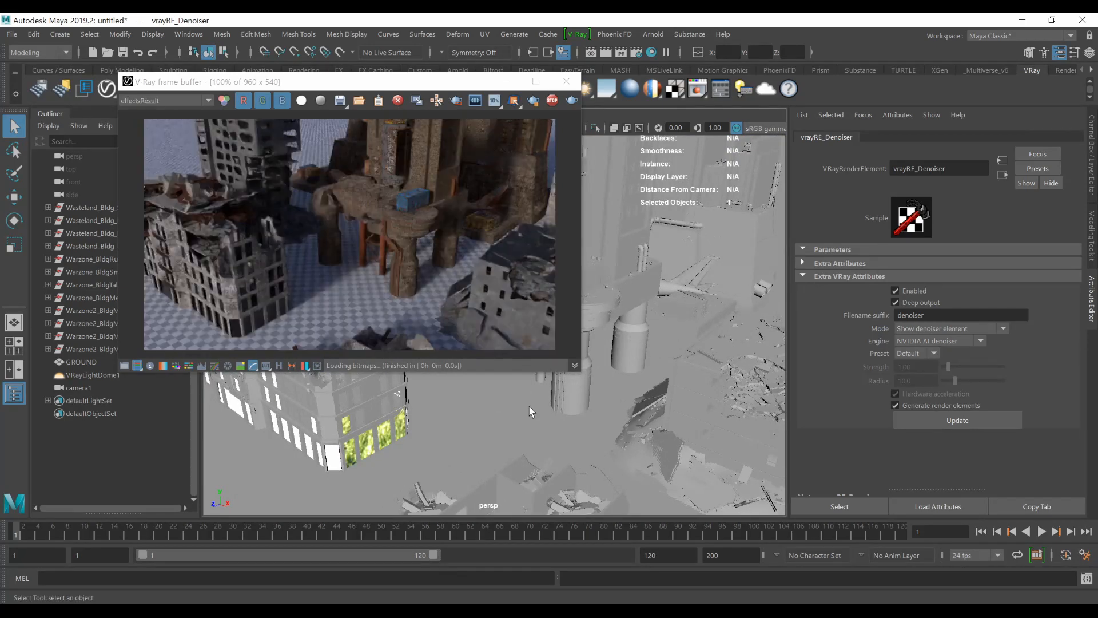
Switch the render display to the RGB channel and annotate the ground in front of the pillars.
left_click(225, 101)
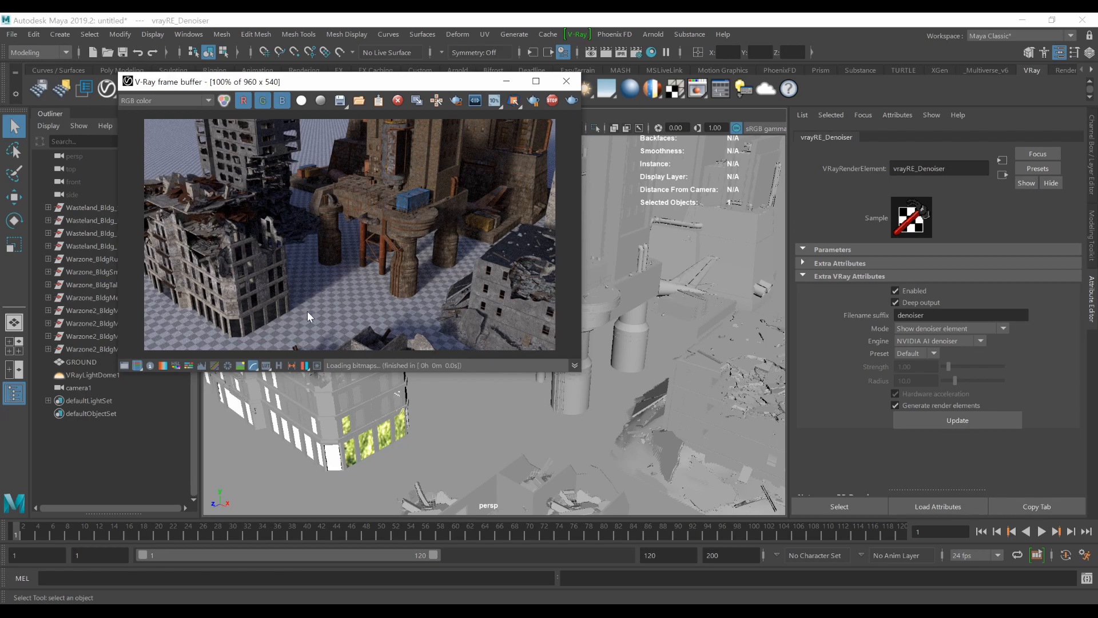
mouse_move(332, 311)
left_mouse_down()
mouse_move(292, 310)
mouse_move(338, 322)
left_mouse_up()
left_click_drag(314, 293, 348, 293)
key("Escape")
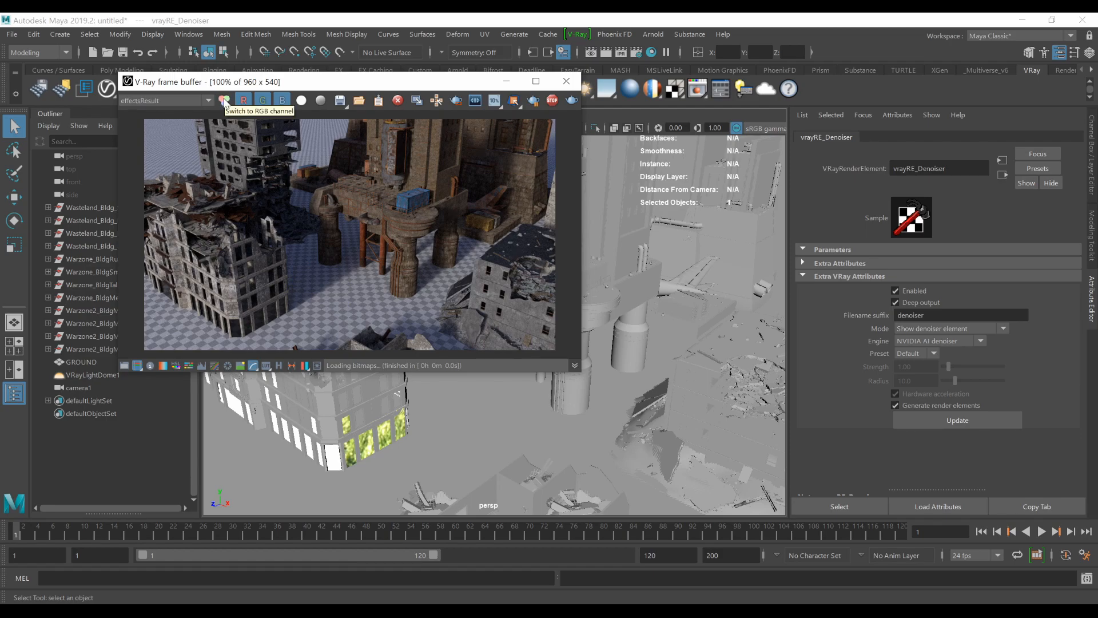
Toggle the render's display channel, pull back to the whole city and move in on the ruined buildings again.
left_click(225, 102)
right_click_drag(633, 470, 437, 410, "alt")
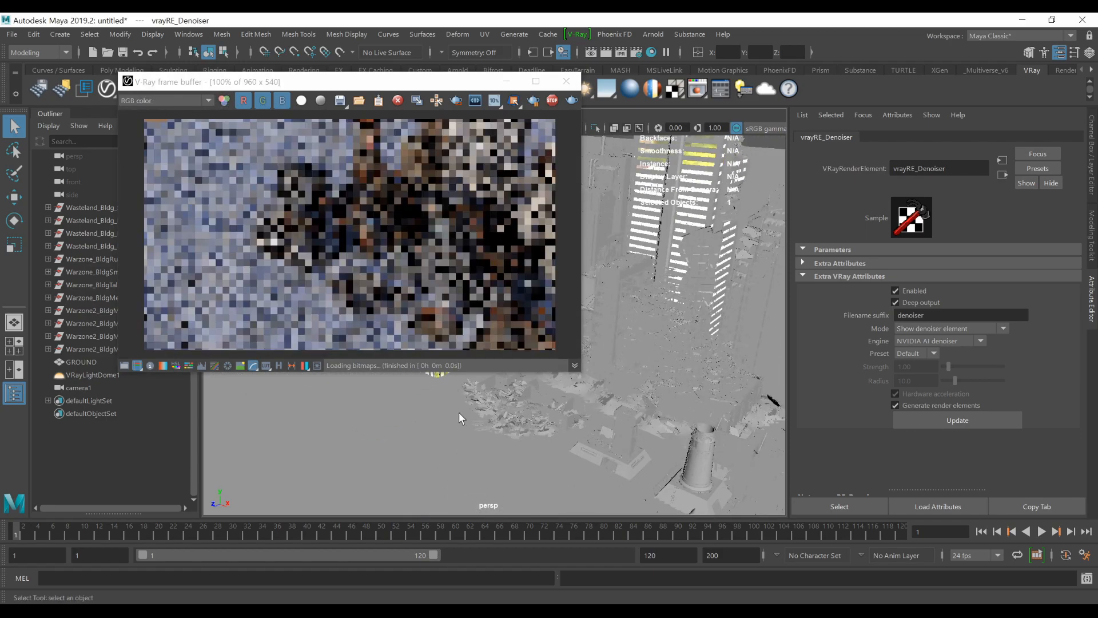
middle_click_drag(641, 441, 534, 452, "alt")
right_click_drag(623, 452, 555, 424, "alt")
middle_click_drag(555, 421, 533, 449, "alt")
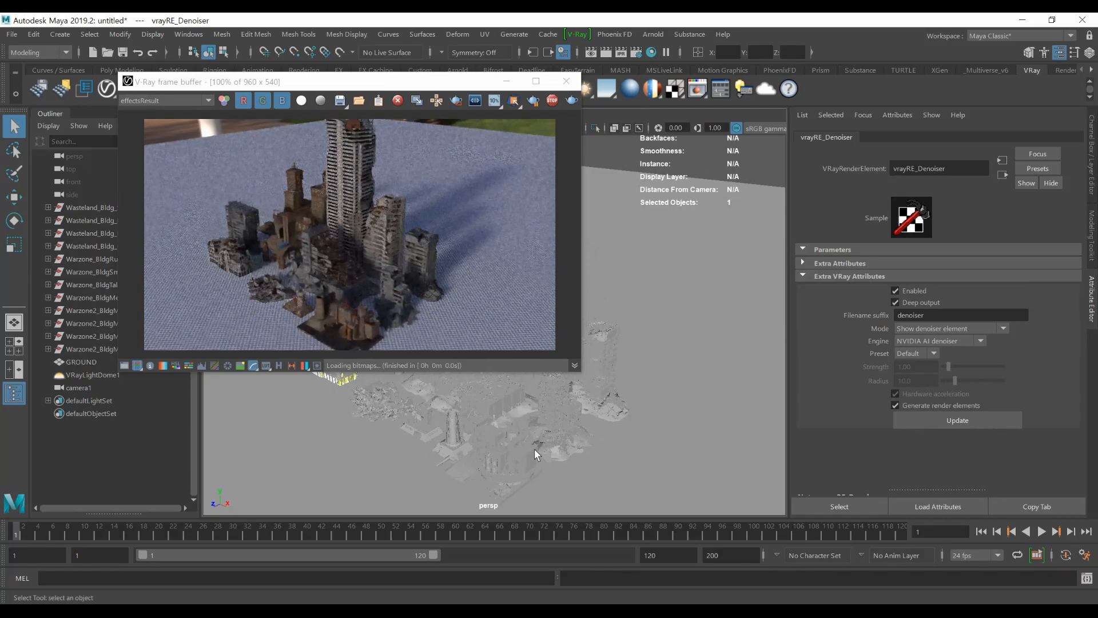
right_click_drag(537, 436, 579, 393, "alt")
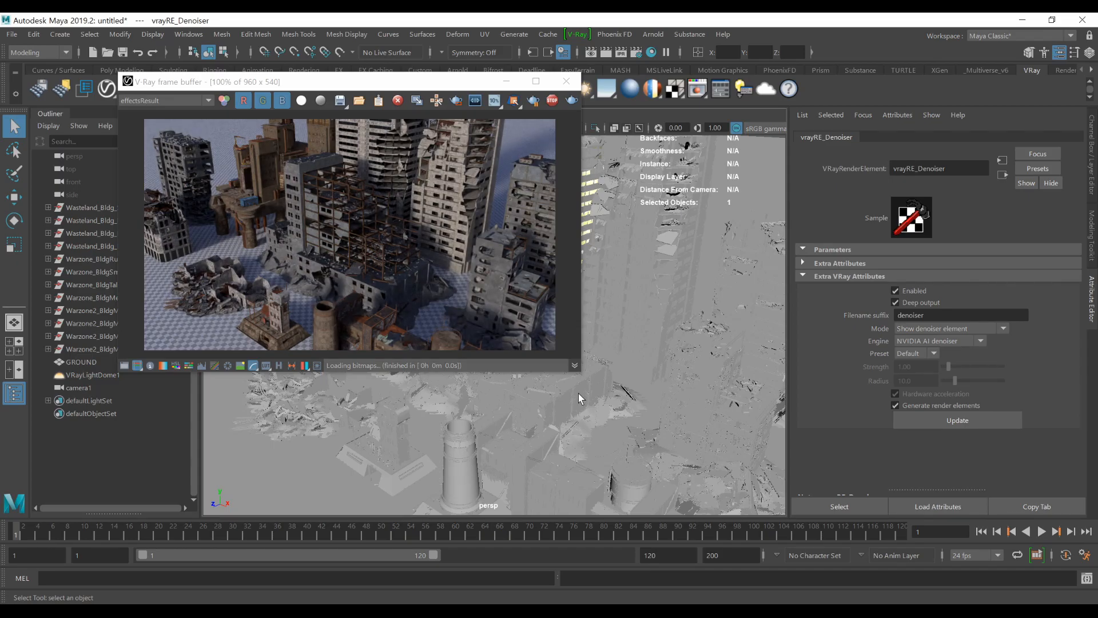
Navigate the interactive render between the whole city and the ruined buildings, finishing on a low view across the skyline.
right_click_drag(521, 434, 490, 441, "alt")
left_click_drag(490, 441, 528, 430, "alt")
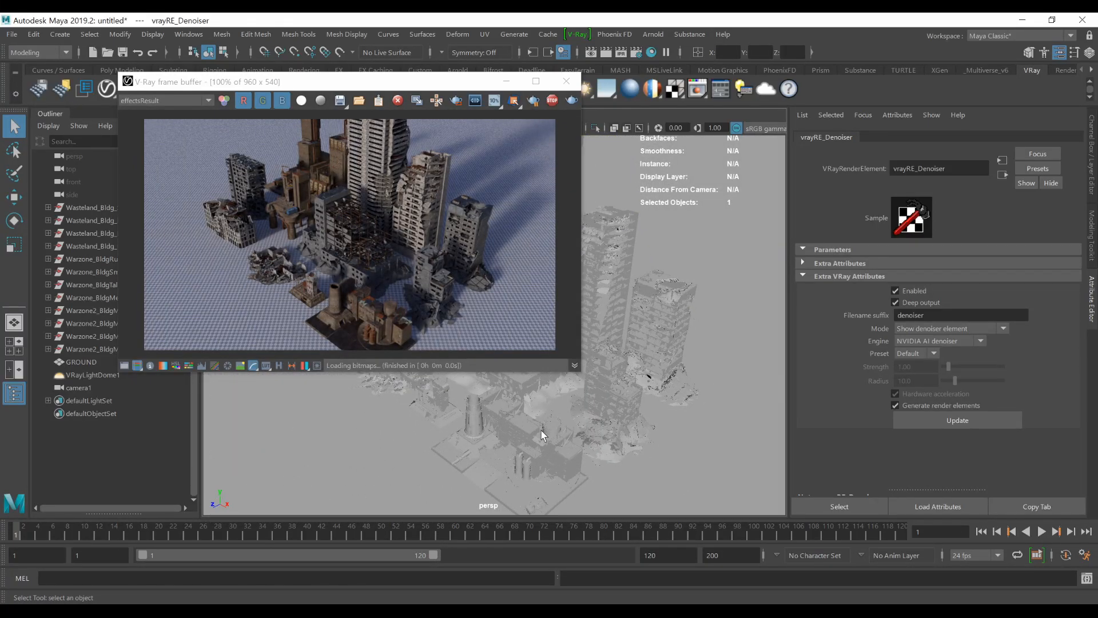
right_click_drag(463, 414, 637, 459, "alt")
left_click_drag(636, 458, 601, 439, "alt")
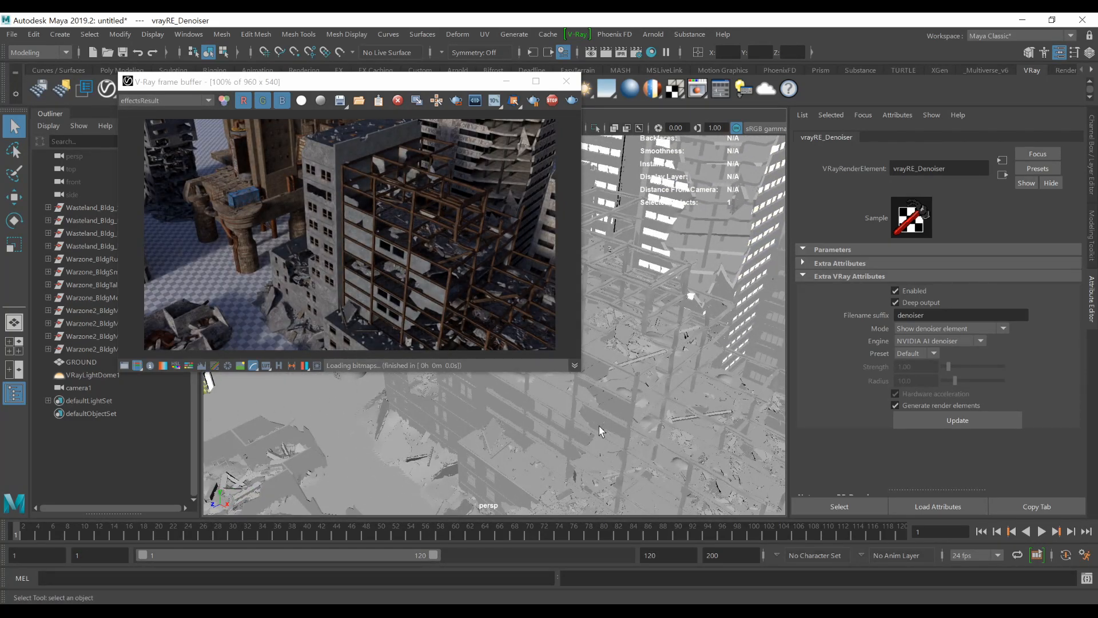
right_click_drag(595, 423, 469, 412, "alt")
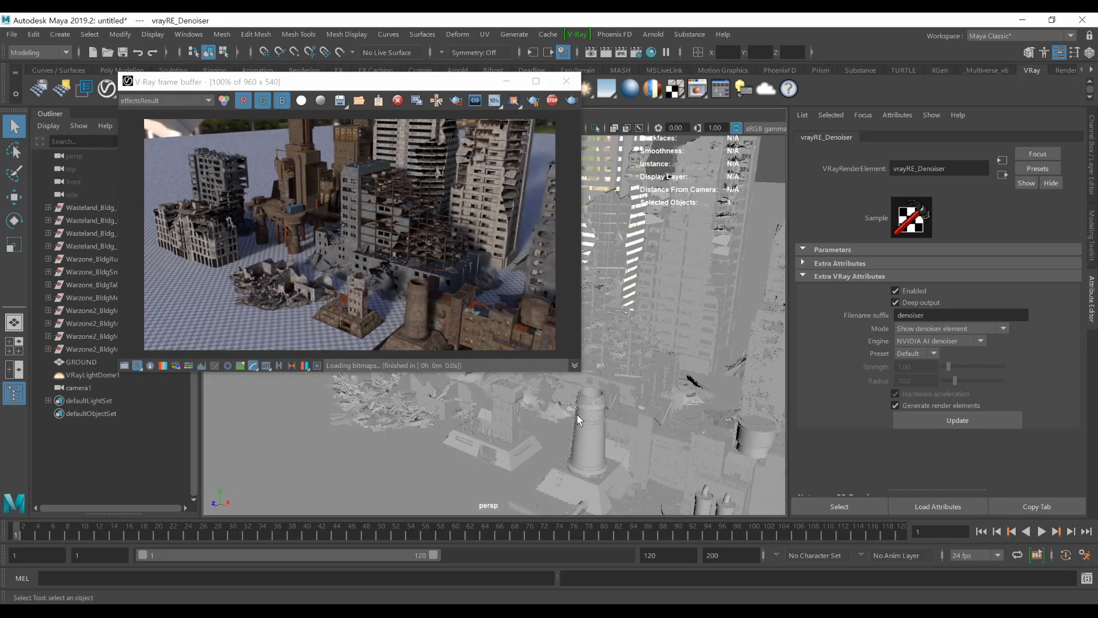
left_click_drag(673, 387, 609, 421, "alt")
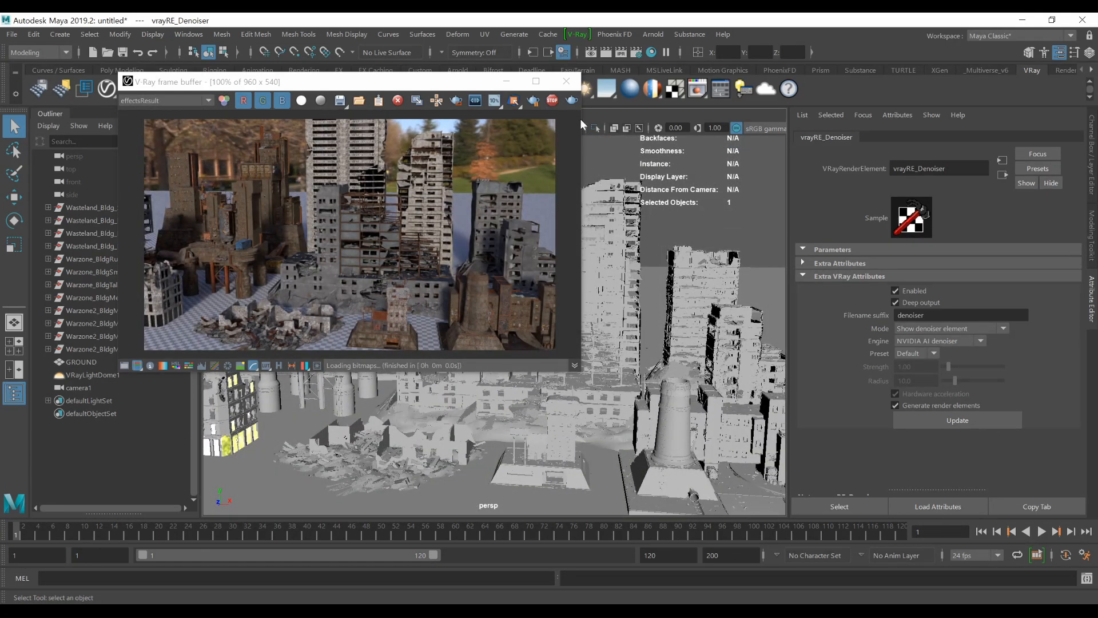
Stop the interactive render, close the frame buffer and open the common render settings.
left_click(555, 100)
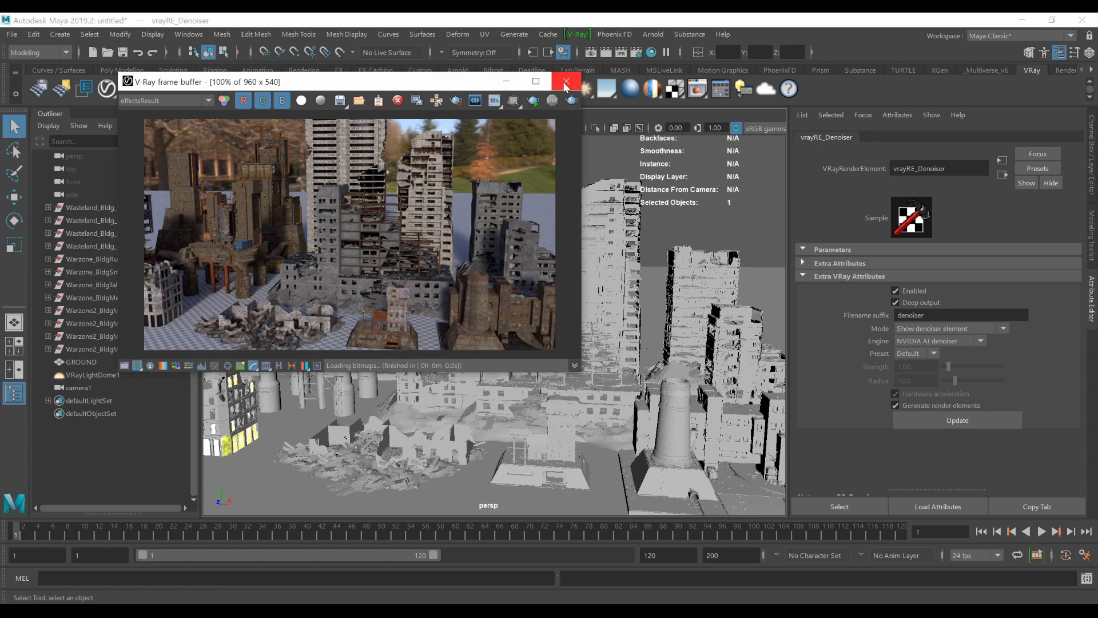
left_click(566, 82)
left_click(636, 52)
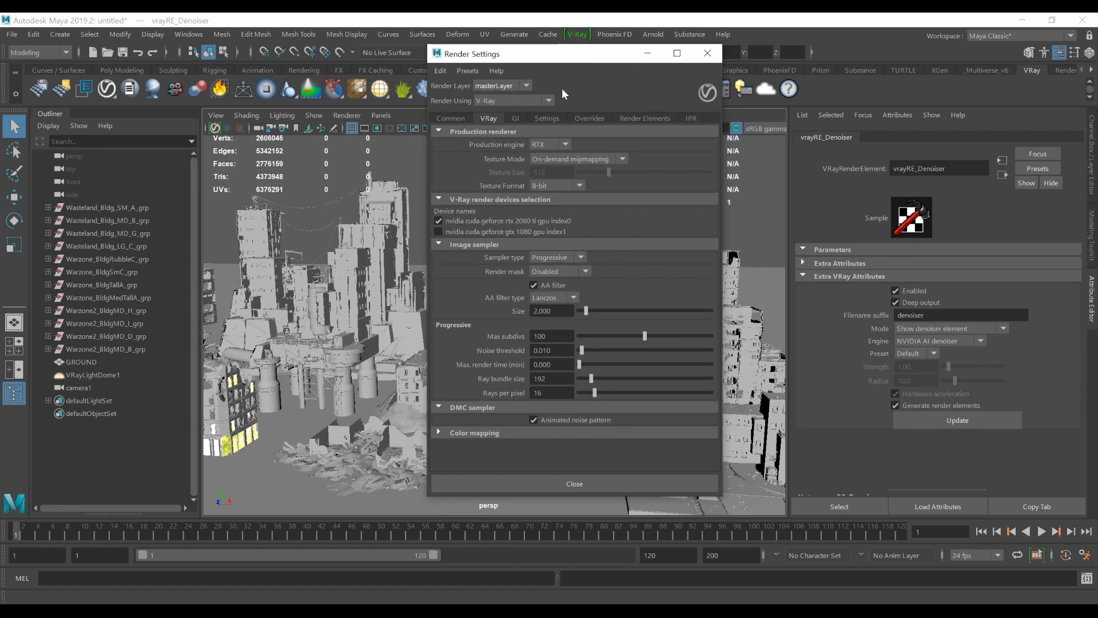
left_click(462, 117)
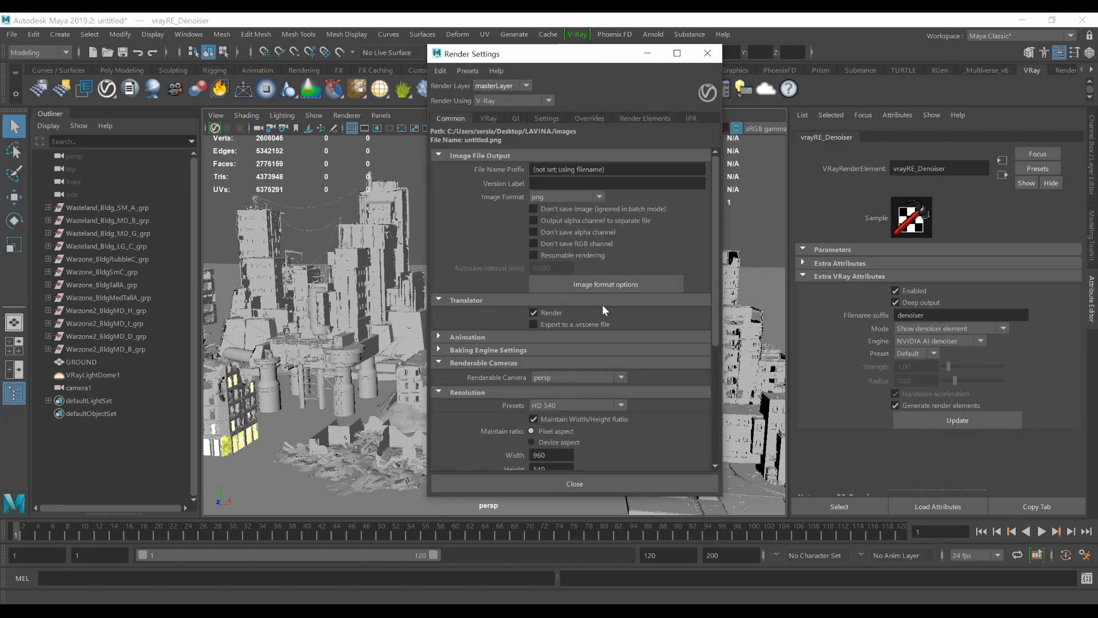
Annotate the .vrscene export option, then disable Render and enable Export to a .vrscene file in the Translator settings.
scroll(614, 318, "down", 1)
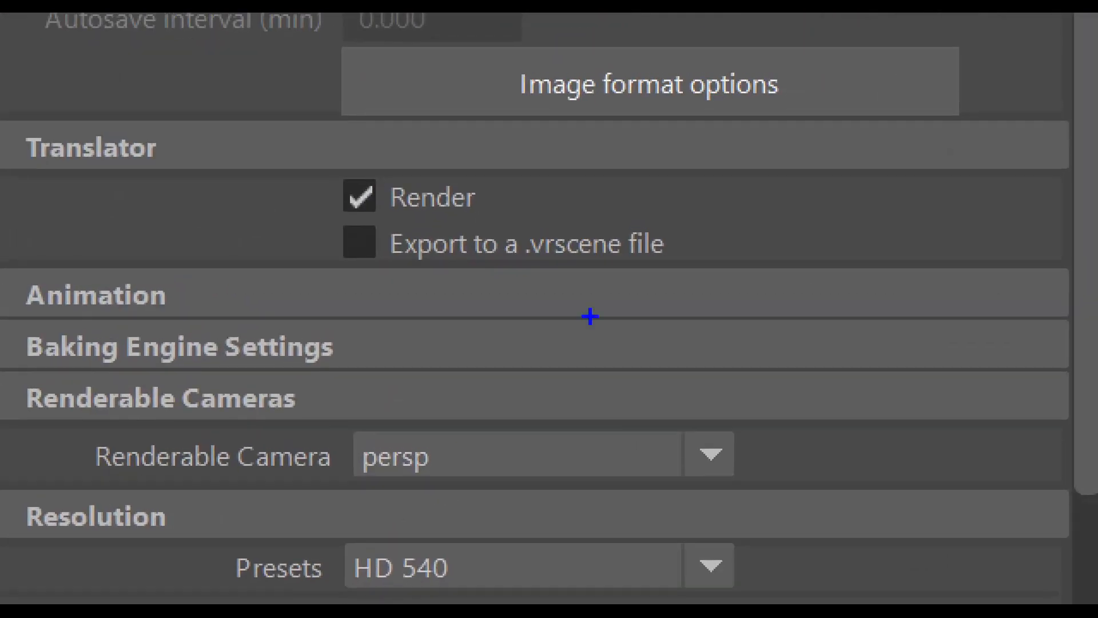
mouse_move(574, 291)
left_mouse_down()
mouse_move(597, 309)
mouse_move(480, 220)
left_mouse_up()
mouse_move(672, 240)
left_mouse_down()
mouse_move(802, 241)
mouse_move(743, 264)
left_mouse_up()
left_click_drag(734, 213, 742, 286)
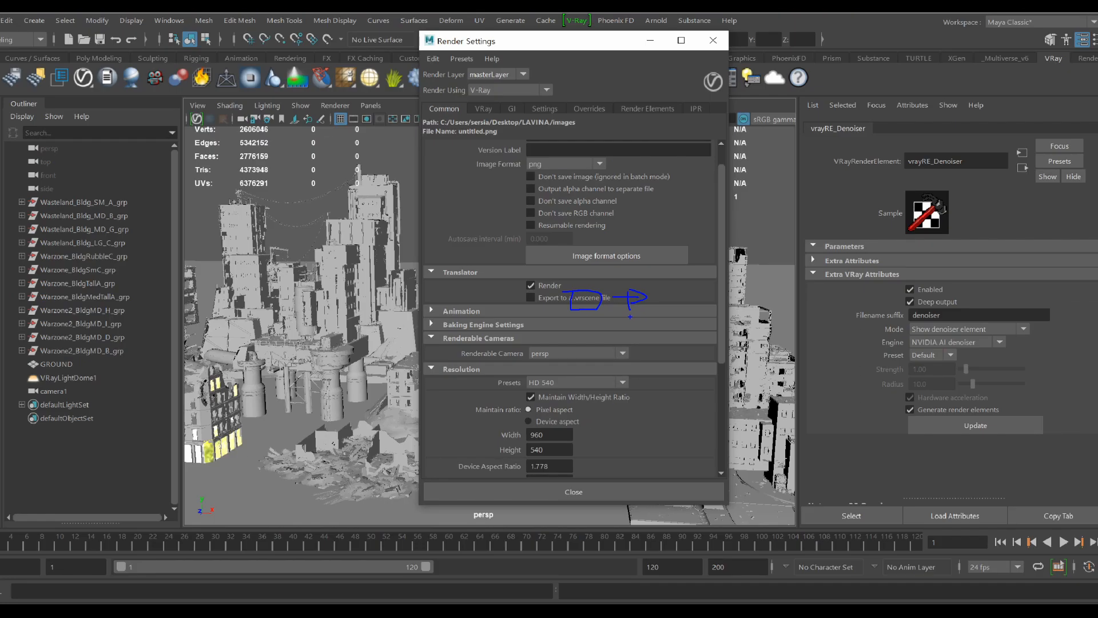
key("Escape")
left_click(359, 196)
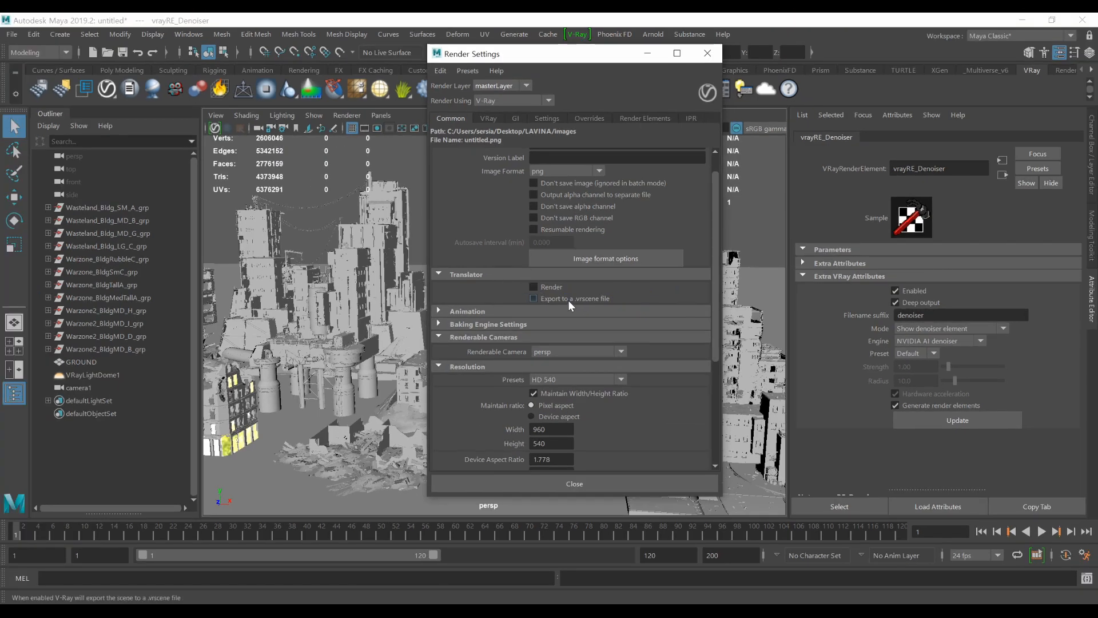
left_click(568, 300)
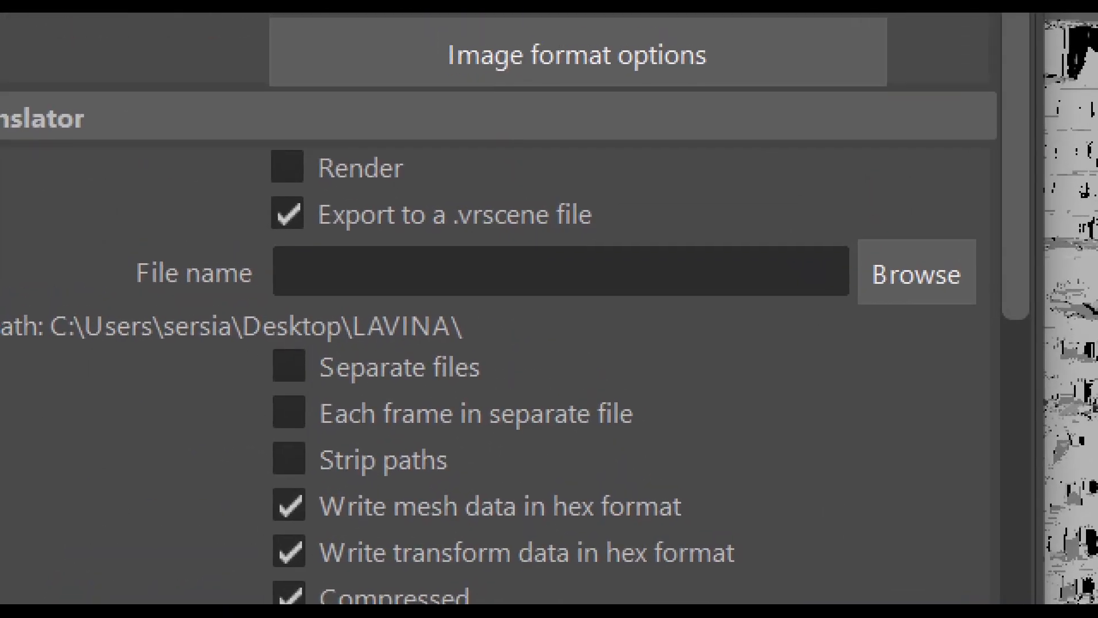
Mark the .vrscene export option and its file name row, and move the Render Settings window aside.
left_click_drag(627, 217, 465, 221)
mouse_move(62, 272)
left_mouse_down()
mouse_move(149, 271)
mouse_move(136, 296)
left_mouse_up()
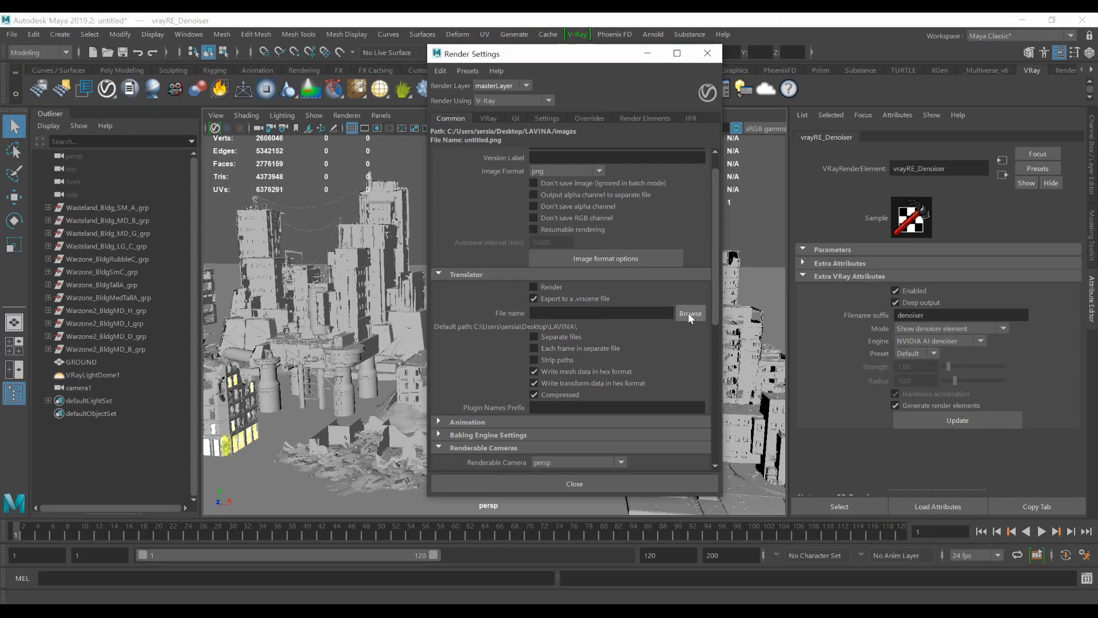
left_click(663, 311)
left_click_drag(561, 61, 413, 40)
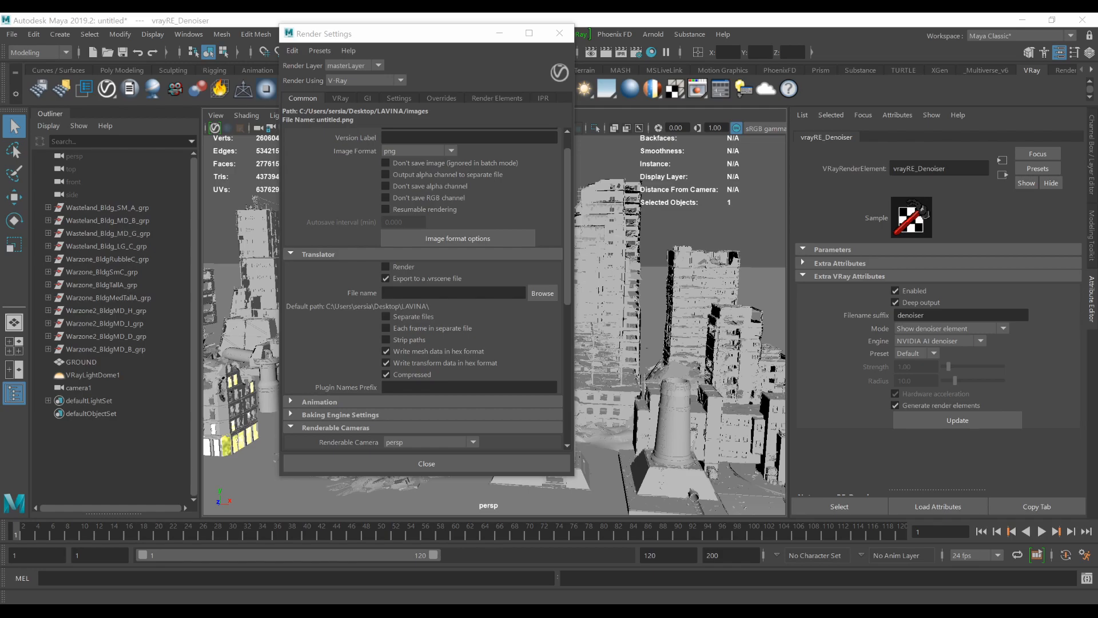
Bring the 00_Post-Apocalypse folder window into view and mark the exported KB3D.vrscene file with freehand annotations.
left_click_drag(1097, 289, 637, 152)
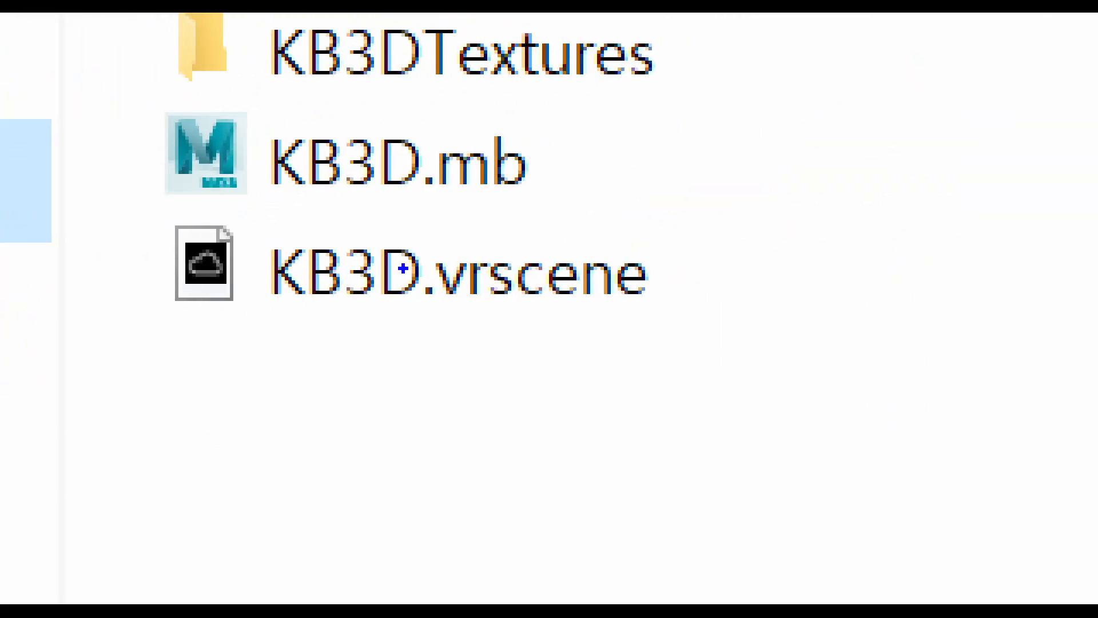
mouse_move(403, 309)
left_mouse_down()
mouse_move(826, 246)
mouse_move(335, 263)
mouse_move(343, 318)
left_mouse_up()
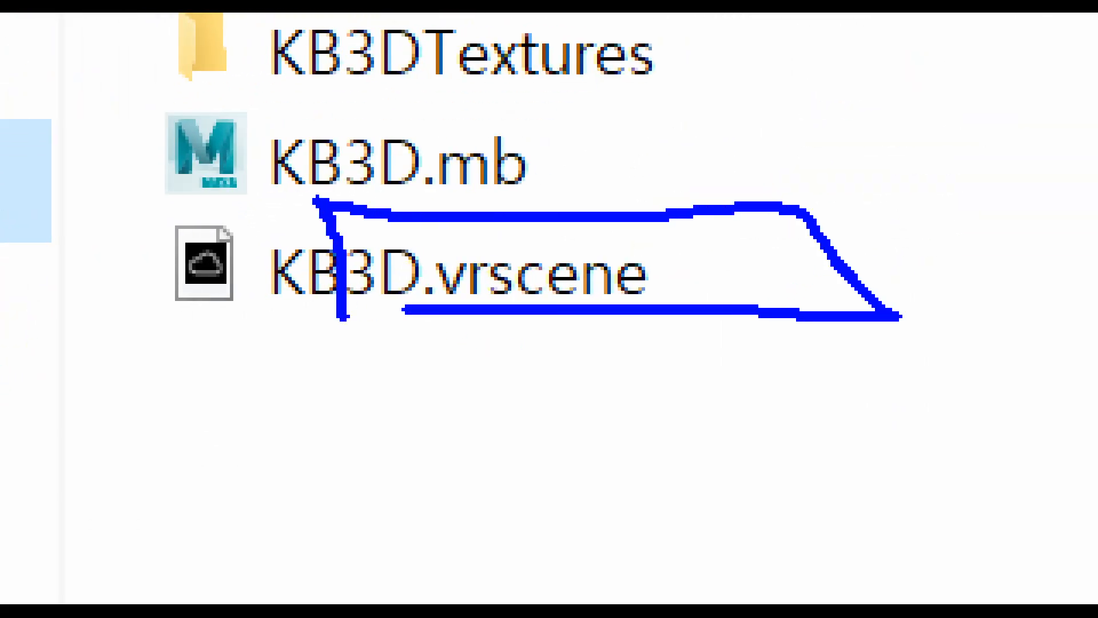
left_click_drag(806, 136, 686, 246)
left_click_drag(706, 179, 773, 283)
mouse_move(649, 389)
left_mouse_down()
mouse_move(208, 356)
mouse_move(493, 430)
left_mouse_up()
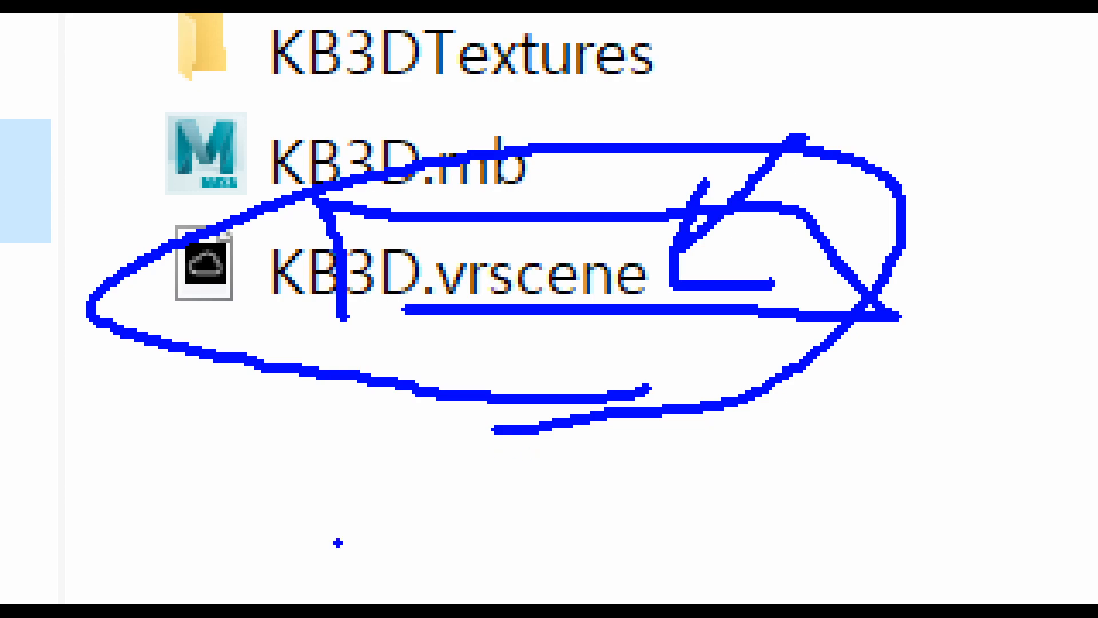
key("Escape")
Check the size of KB3D.vrscene, mark it, and close the folder window and Render Settings.
left_click(423, 270)
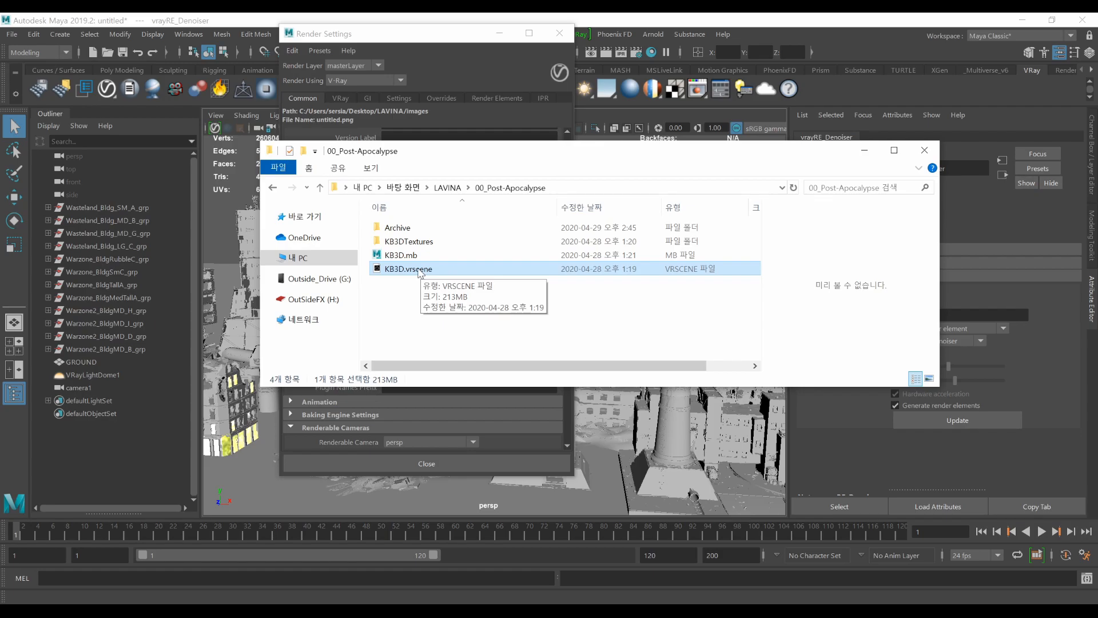
mouse_move(467, 297)
left_mouse_down()
mouse_move(478, 306)
mouse_move(445, 314)
left_mouse_up()
key("Escape")
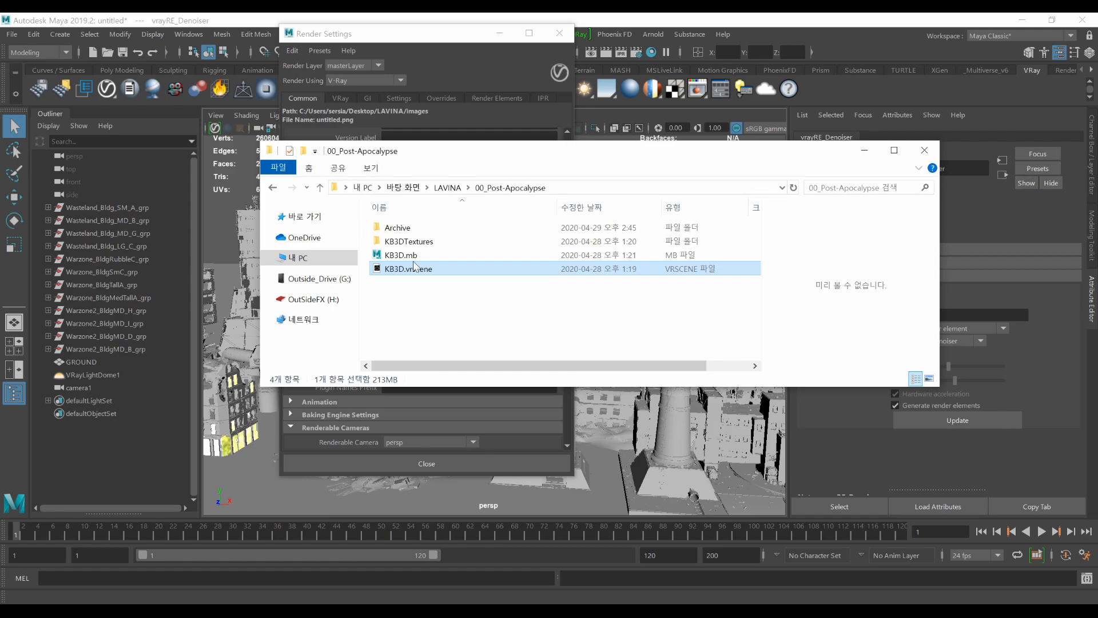
left_click(914, 155)
left_click(559, 32)
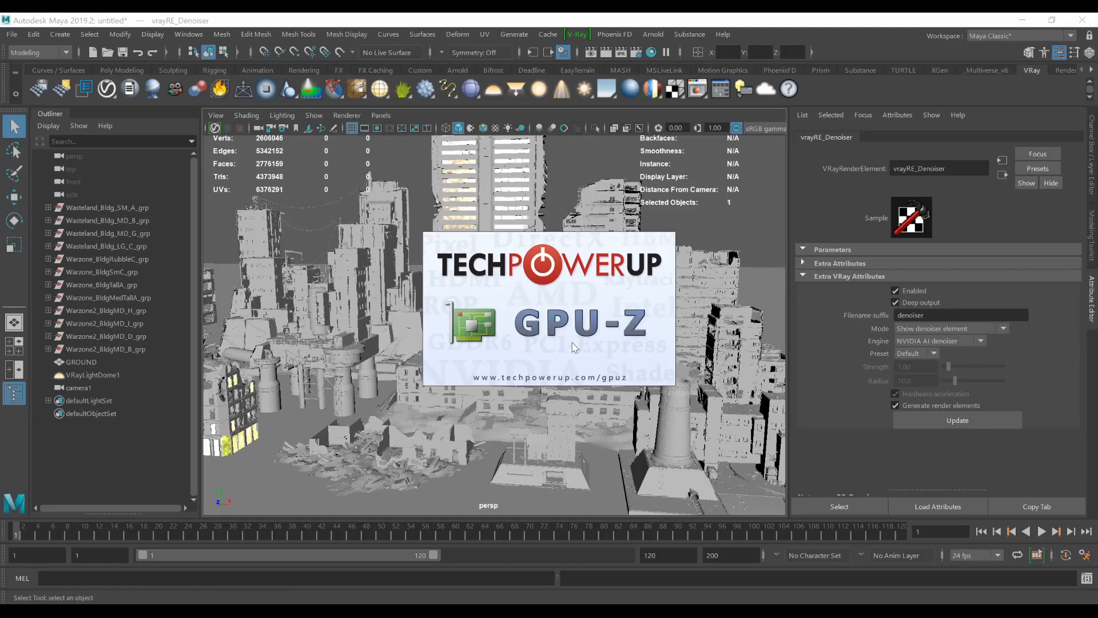
Show the GPU-Z sensor readings for the NVIDIA GeForce RTX 2080 Ti and annotate the Memory Used value.
left_click(829, 107)
left_click_drag(867, 89, 549, 75)
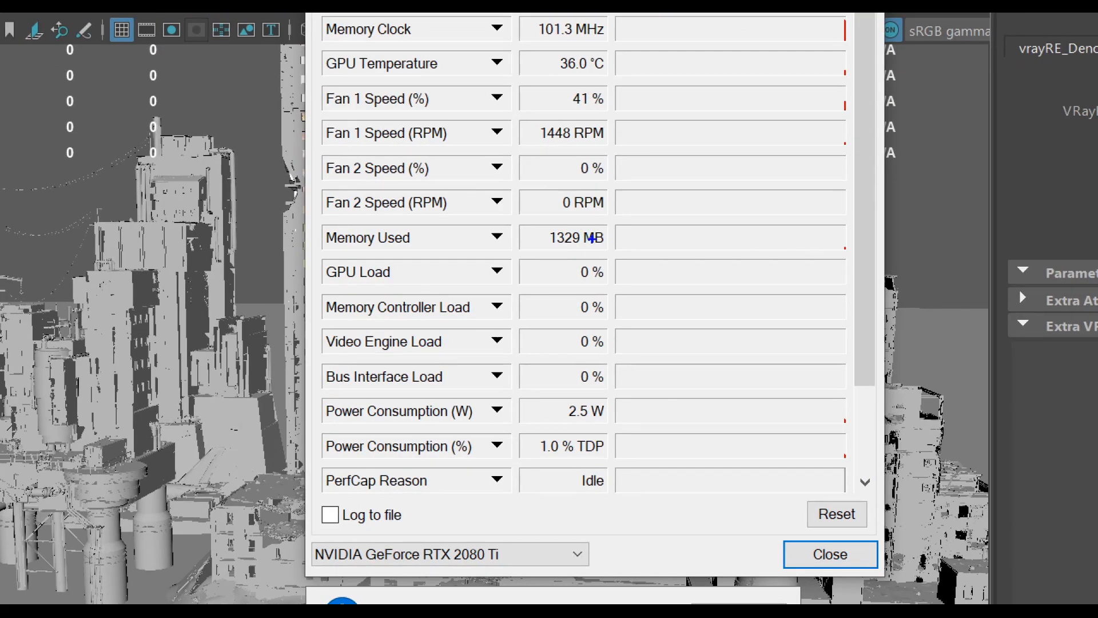
mouse_move(590, 235)
left_mouse_down()
mouse_move(611, 226)
mouse_move(573, 265)
left_mouse_up()
left_click_drag(186, 298, 172, 302)
mouse_move(229, 249)
left_mouse_down()
mouse_move(314, 239)
mouse_move(306, 259)
left_mouse_up()
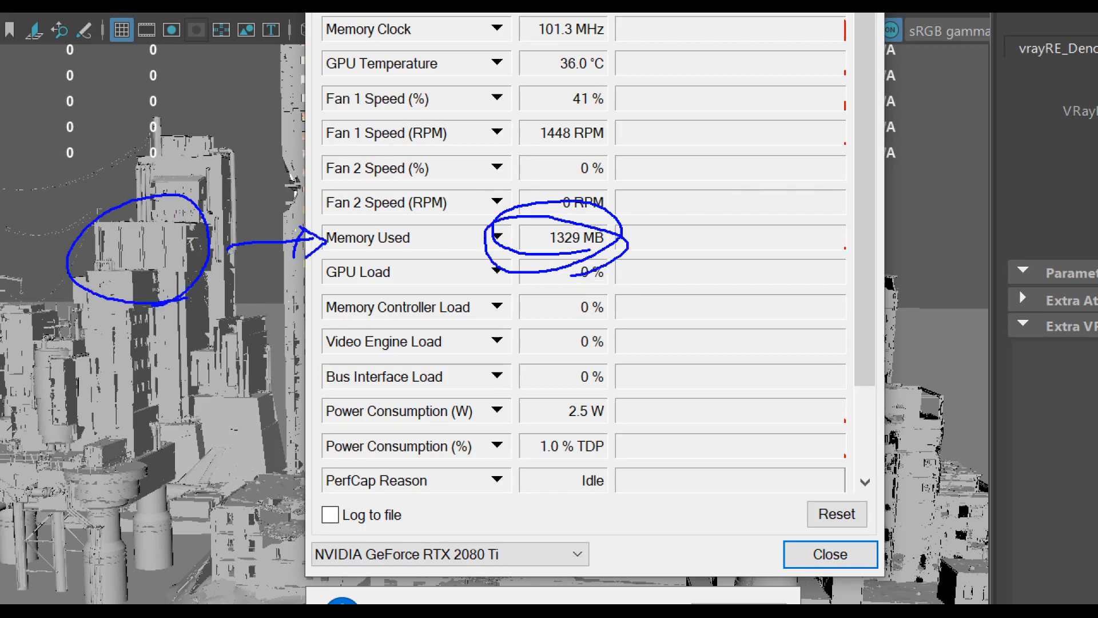
mouse_move(413, 220)
left_mouse_down()
mouse_move(395, 248)
mouse_move(410, 243)
left_mouse_up()
mouse_move(582, 244)
left_mouse_down()
mouse_move(587, 272)
mouse_move(598, 257)
left_mouse_up()
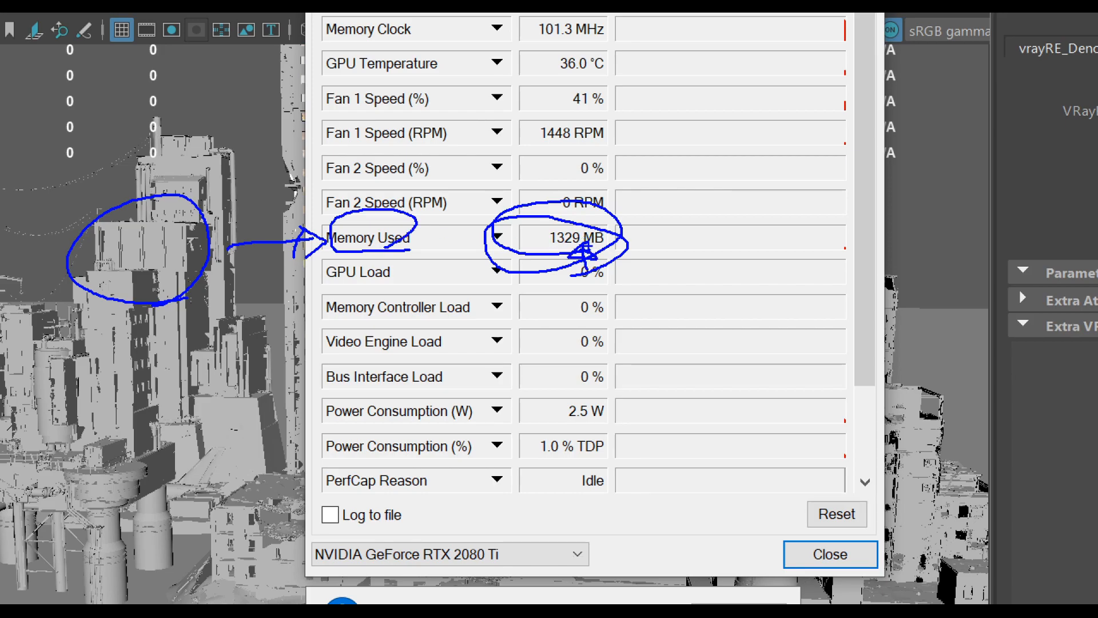
mouse_move(664, 223)
left_mouse_down()
mouse_move(662, 259)
mouse_move(685, 257)
left_mouse_up()
mouse_move(580, 241)
left_mouse_down()
mouse_move(595, 276)
mouse_move(512, 281)
left_mouse_up()
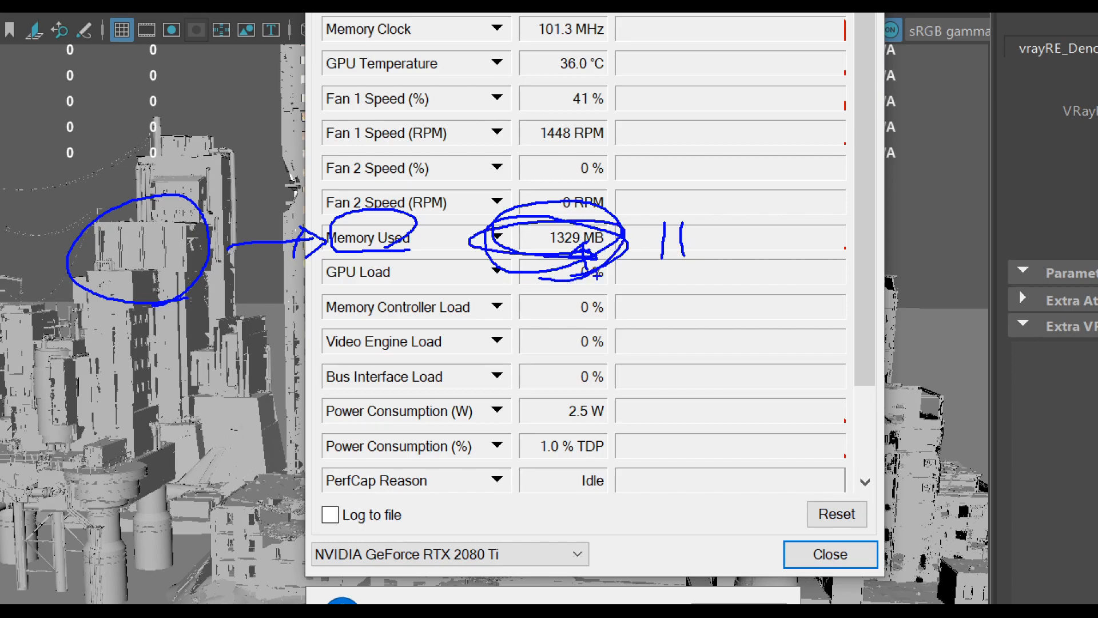
left_click_drag(701, 263, 670, 251)
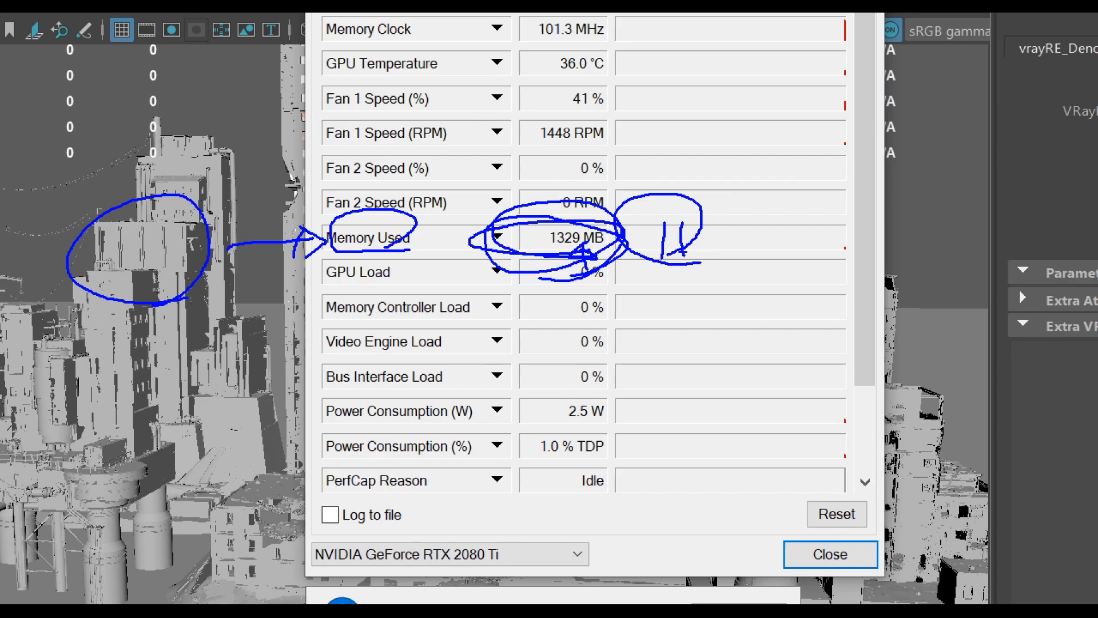
key("Escape")
Close GPU-Z and exit Maya without saving the untitled scene.
mouse_move(593, 79)
left_mouse_down()
mouse_move(709, 82)
mouse_move(656, 94)
mouse_move(641, 125)
left_mouse_up()
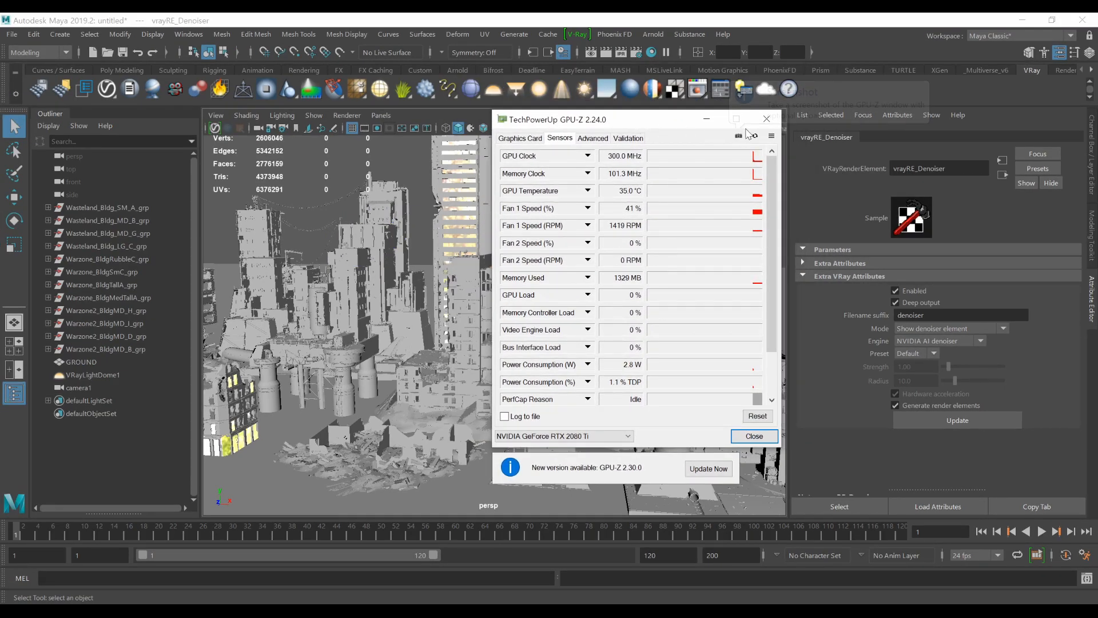
left_click(767, 119)
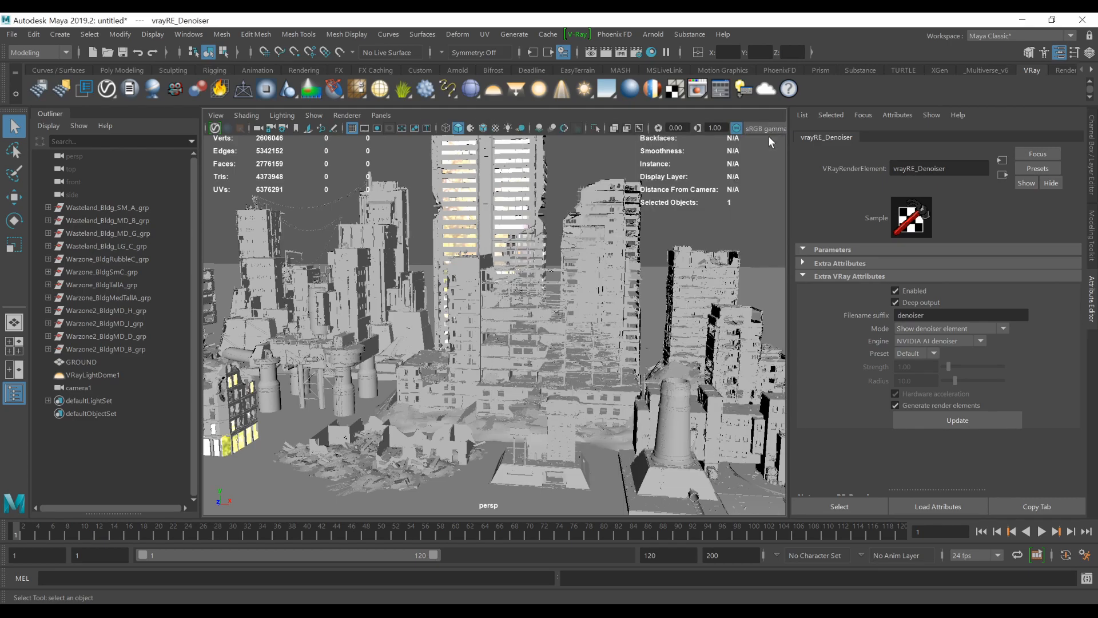
left_click(1082, 19)
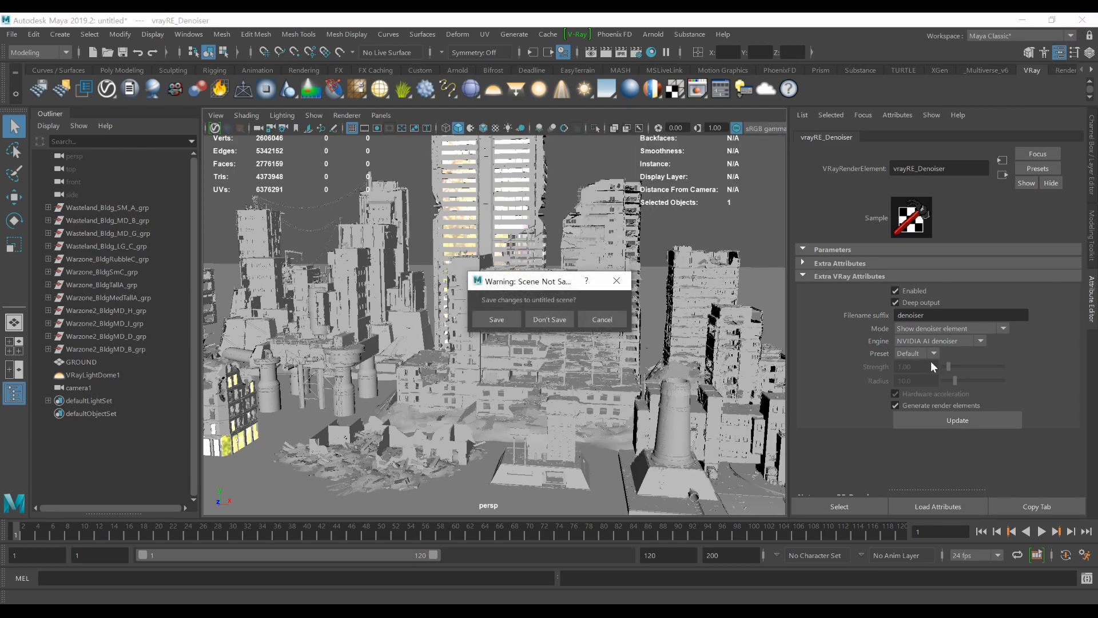
left_click(550, 319)
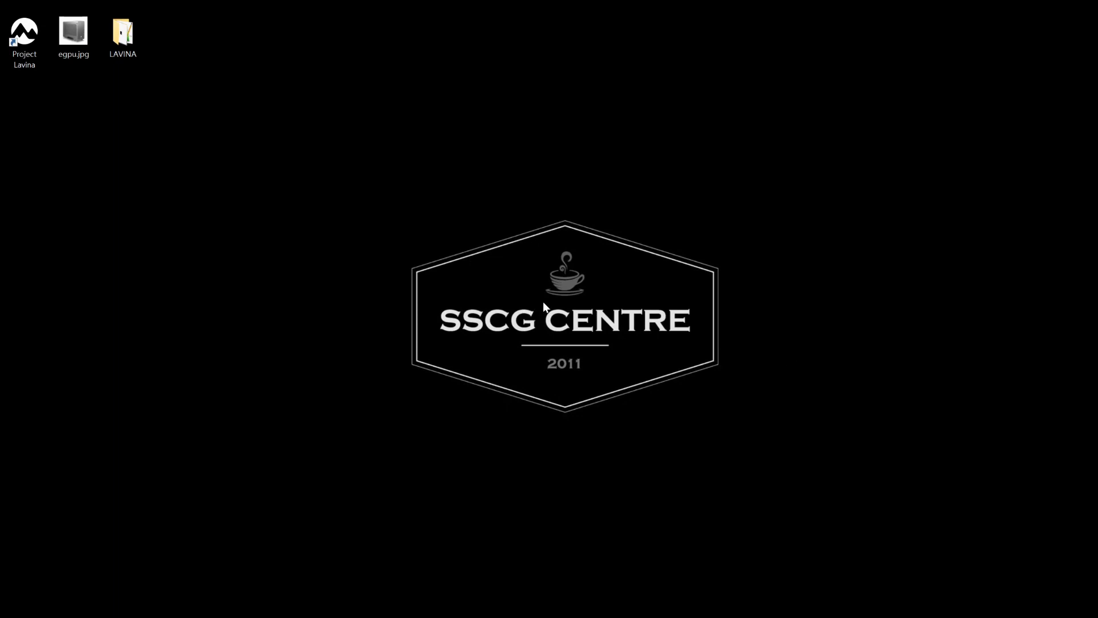
Launch Project Lavina from its desktop shortcut and resize its window to span nearly the whole desktop.
left_click_drag(236, 143, 293, 219)
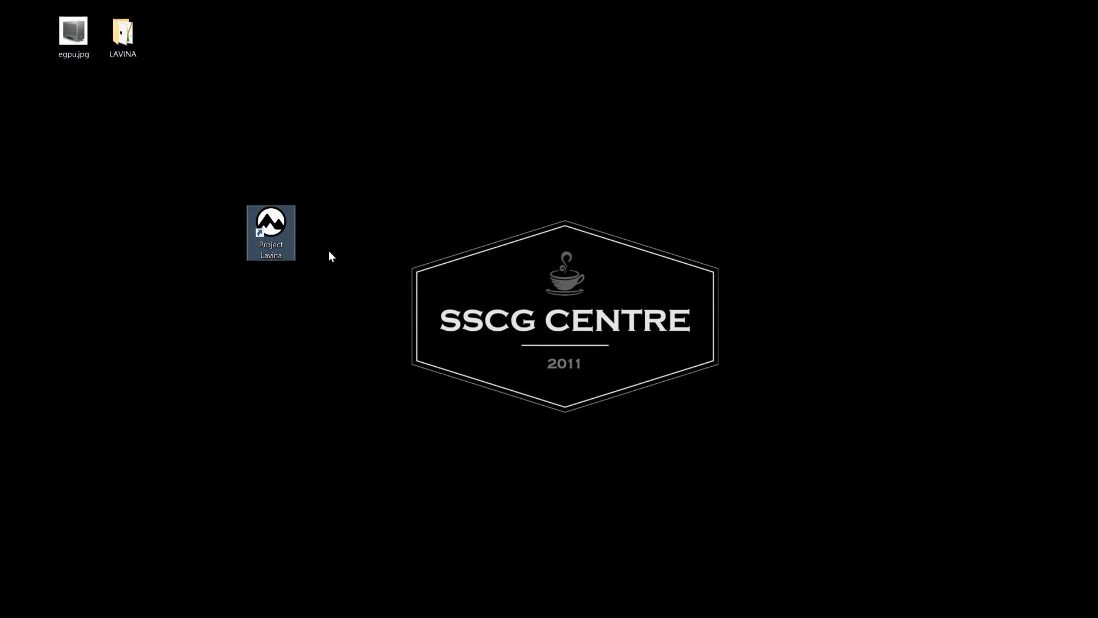
double_click(267, 235)
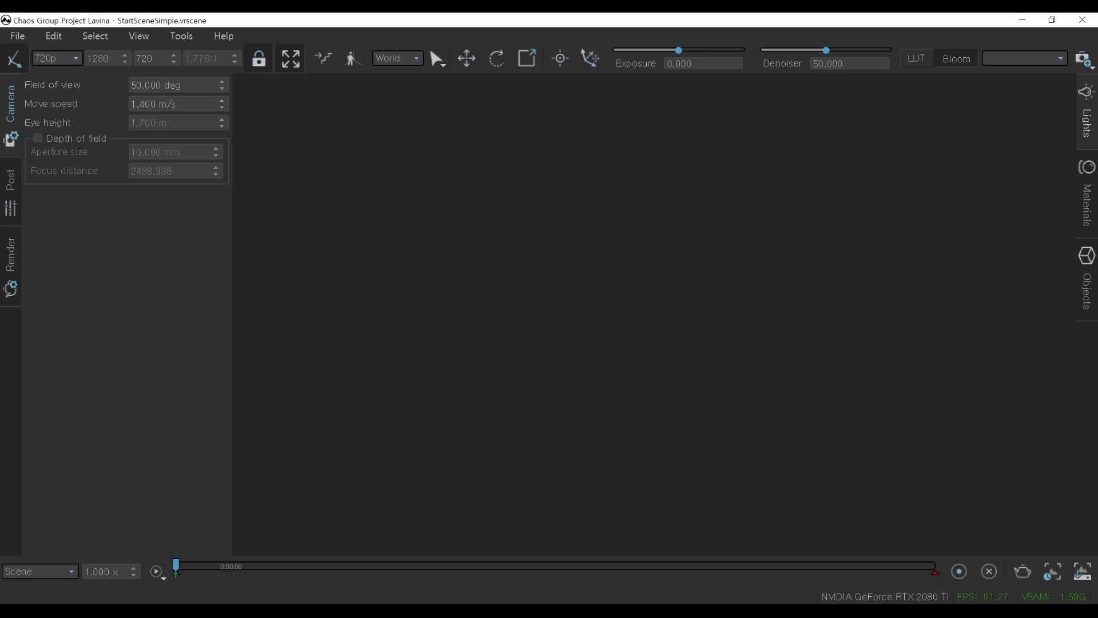
left_click_drag(626, 23, 502, 49)
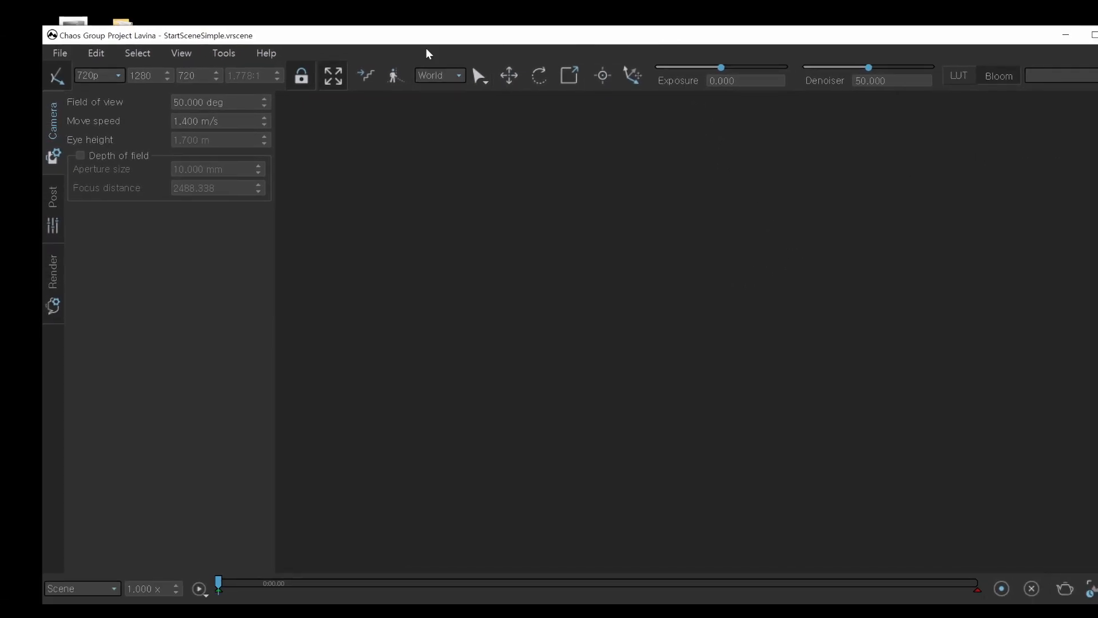
left_click_drag(43, 26, 98, 49)
left_click_drag(189, 63, 97, 35)
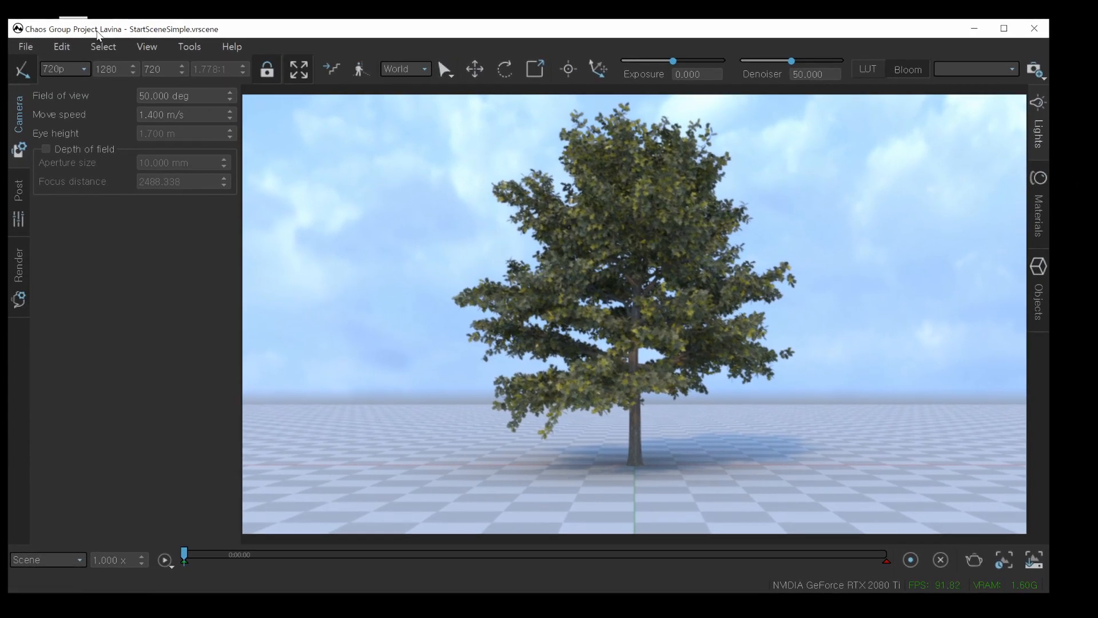
left_click_drag(1045, 594, 1085, 596)
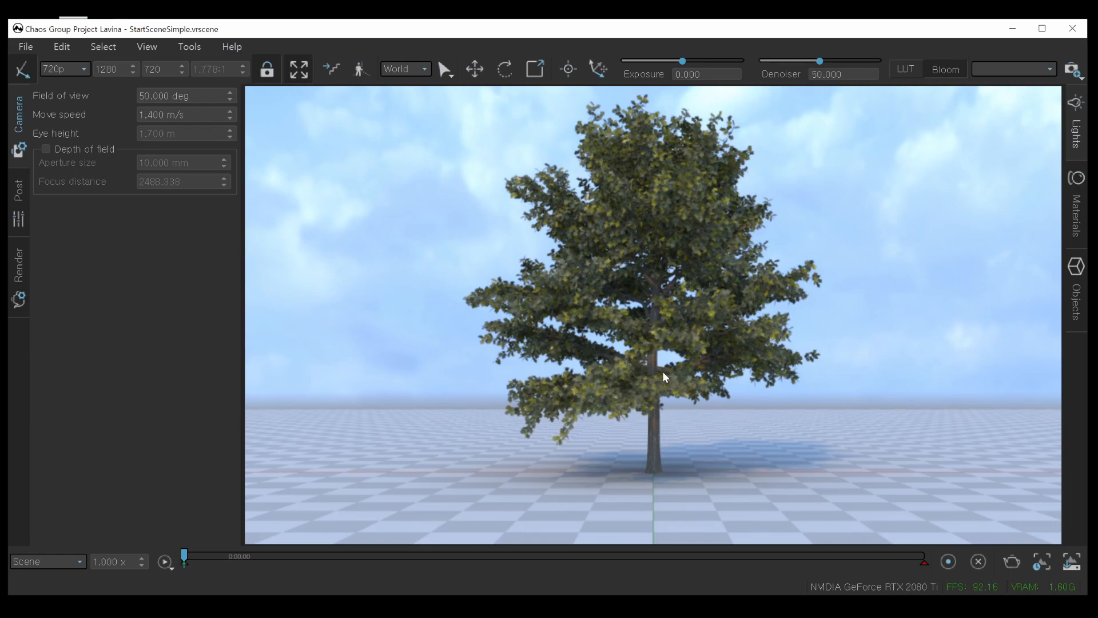
Orbit around the tree from low and high angles and annotate the FPS readout.
mouse_move(671, 355)
left_mouse_down()
mouse_move(643, 365)
mouse_move(662, 346)
mouse_move(679, 355)
left_mouse_up()
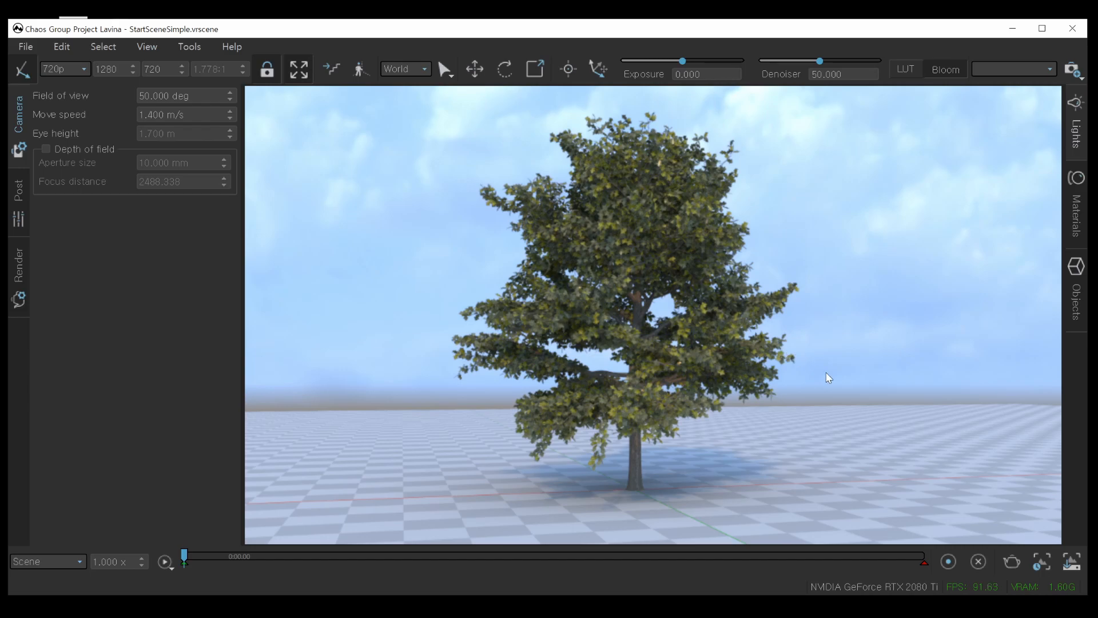
left_click_drag(721, 390, 721, 391, "alt")
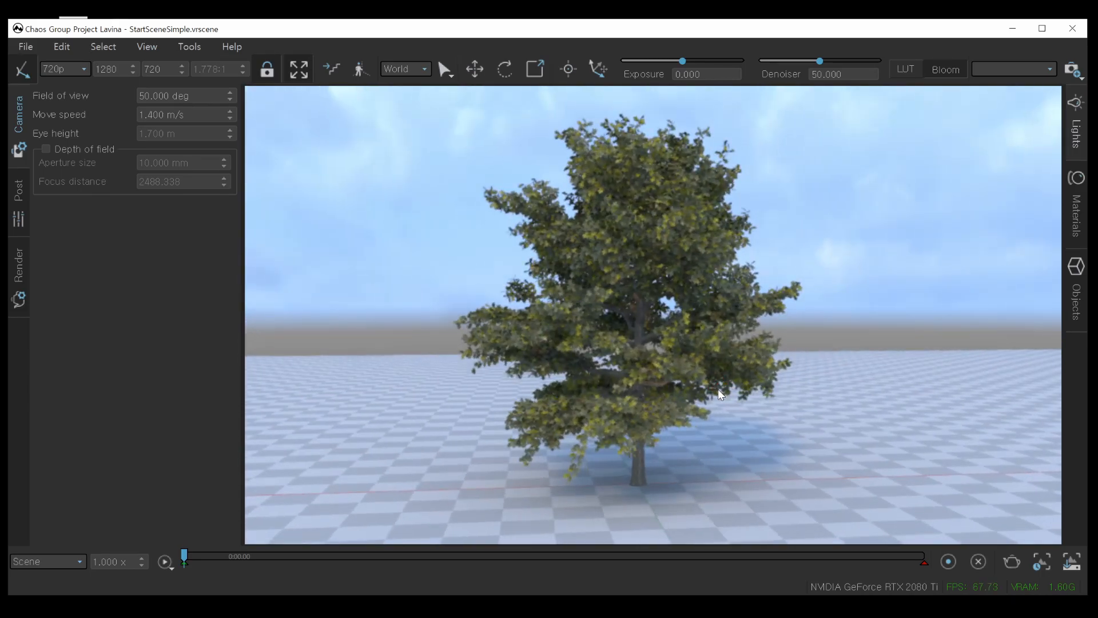
left_click_drag(658, 344, 657, 344, "alt")
left_click_drag(691, 385, 692, 385, "alt")
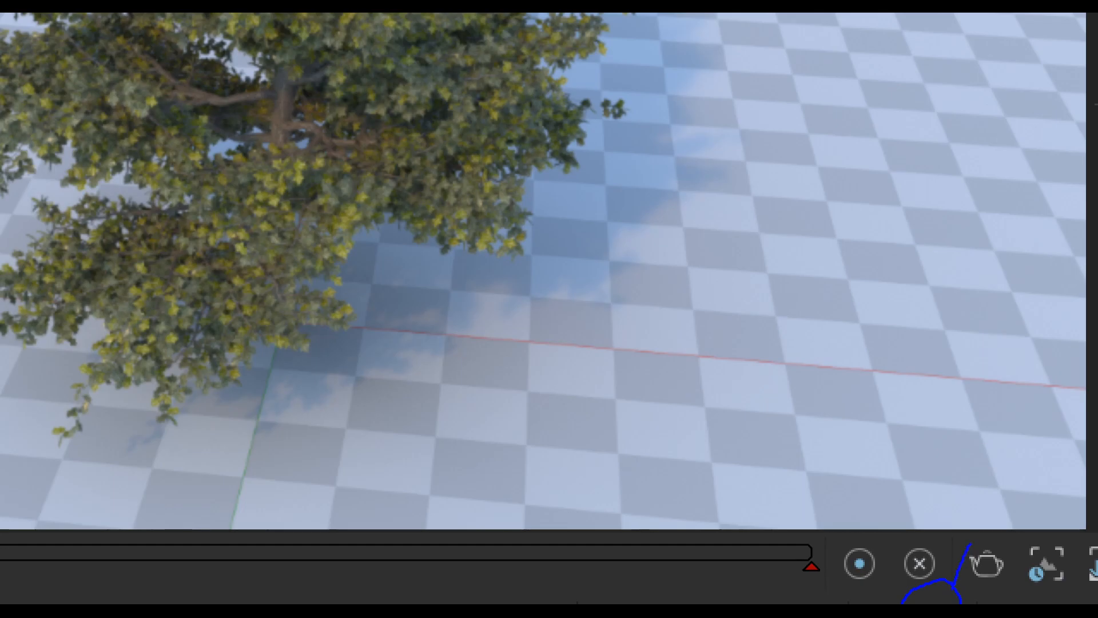
mouse_move(776, 452)
left_mouse_down()
mouse_move(808, 478)
mouse_move(872, 474)
mouse_move(845, 505)
left_mouse_up()
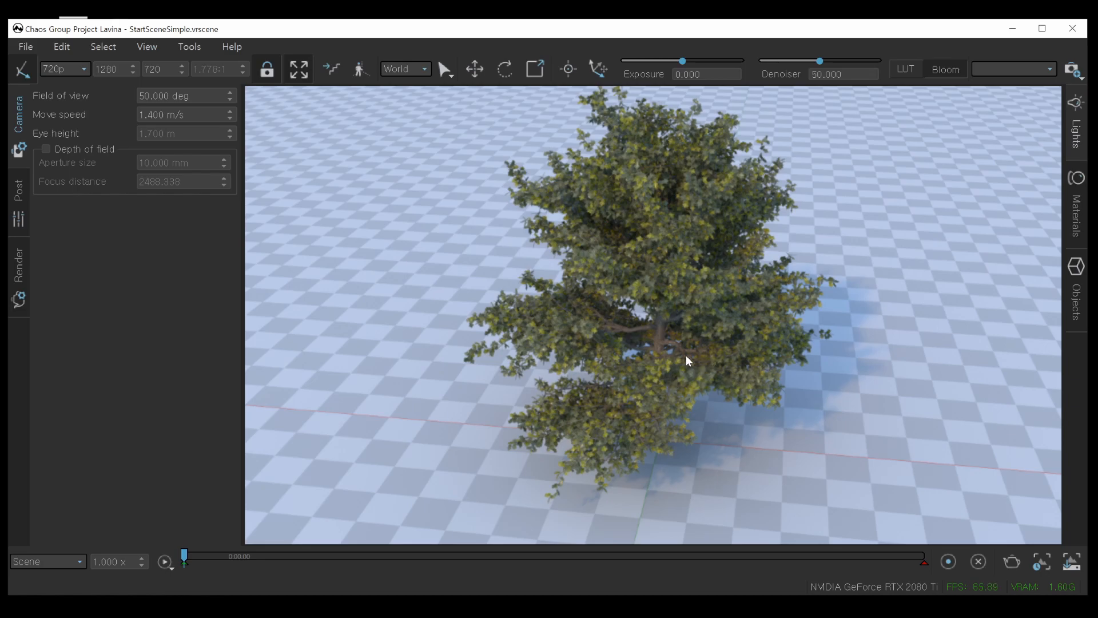
Inspect the tree's foliage and ground shadow up close and from several distances and angles in the real-time viewport.
mouse_move(716, 371)
left_mouse_down("alt")
mouse_move(721, 329)
mouse_move(772, 311)
mouse_move(718, 298)
mouse_move(730, 372)
mouse_move(711, 372)
mouse_move(774, 395)
mouse_move(772, 349)
left_mouse_up("alt")
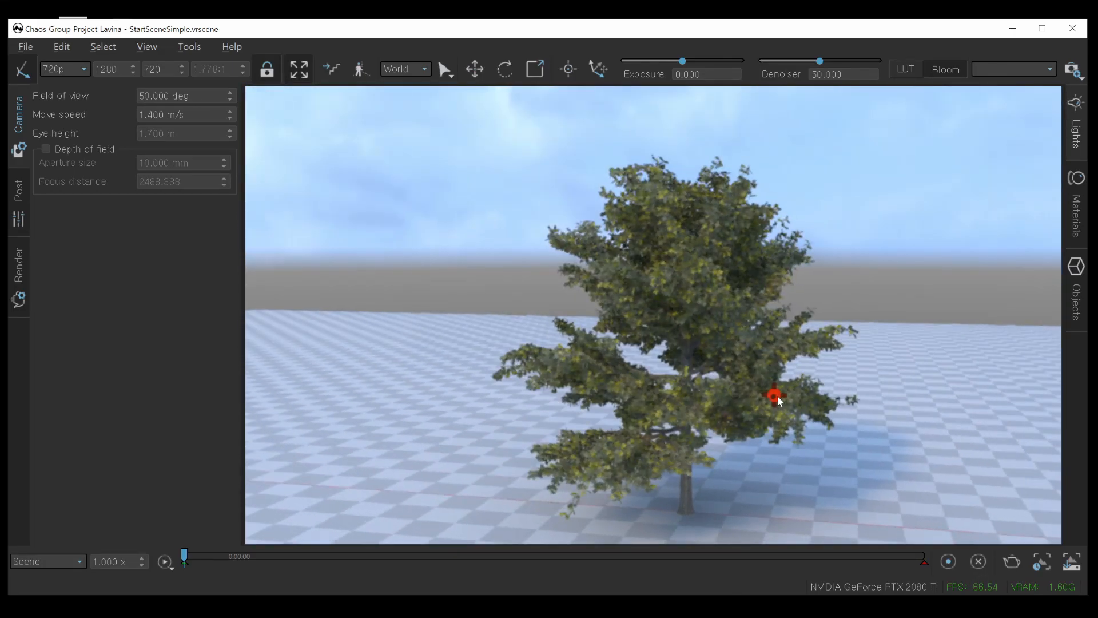
middle_click_drag(733, 351, 704, 349)
scroll(688, 331, "up", 5)
mouse_move(625, 346)
left_mouse_down("alt")
mouse_move(626, 395)
mouse_move(675, 386)
mouse_move(671, 443)
mouse_move(644, 389)
mouse_move(626, 435)
mouse_move(619, 318)
mouse_move(610, 352)
left_mouse_up("alt")
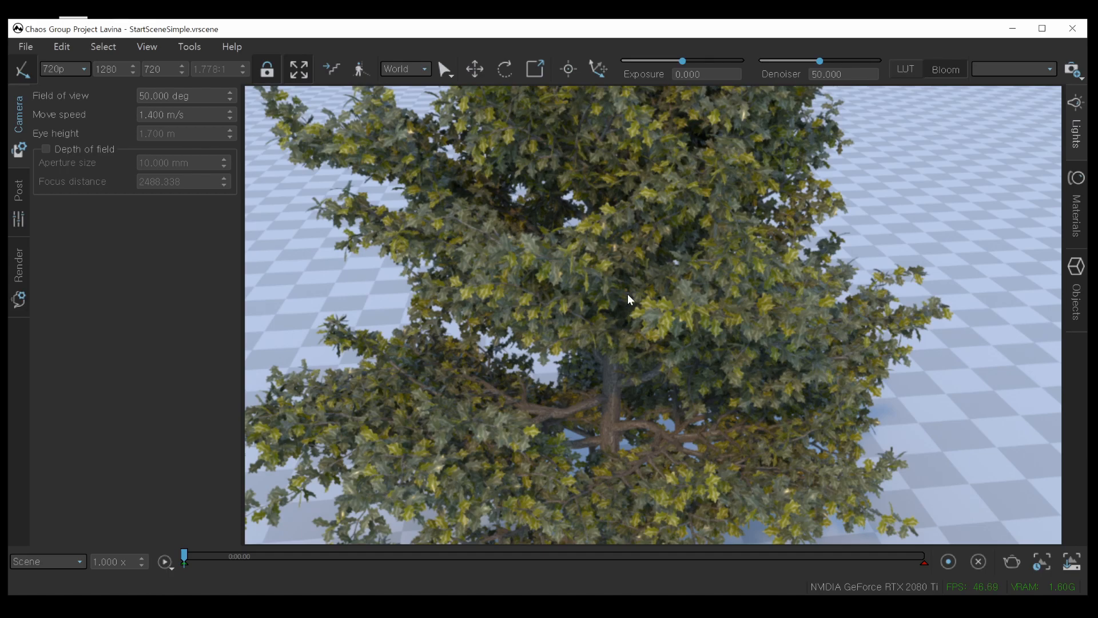
right_click_drag(728, 369, 688, 349)
middle_click_drag(688, 348, 743, 366)
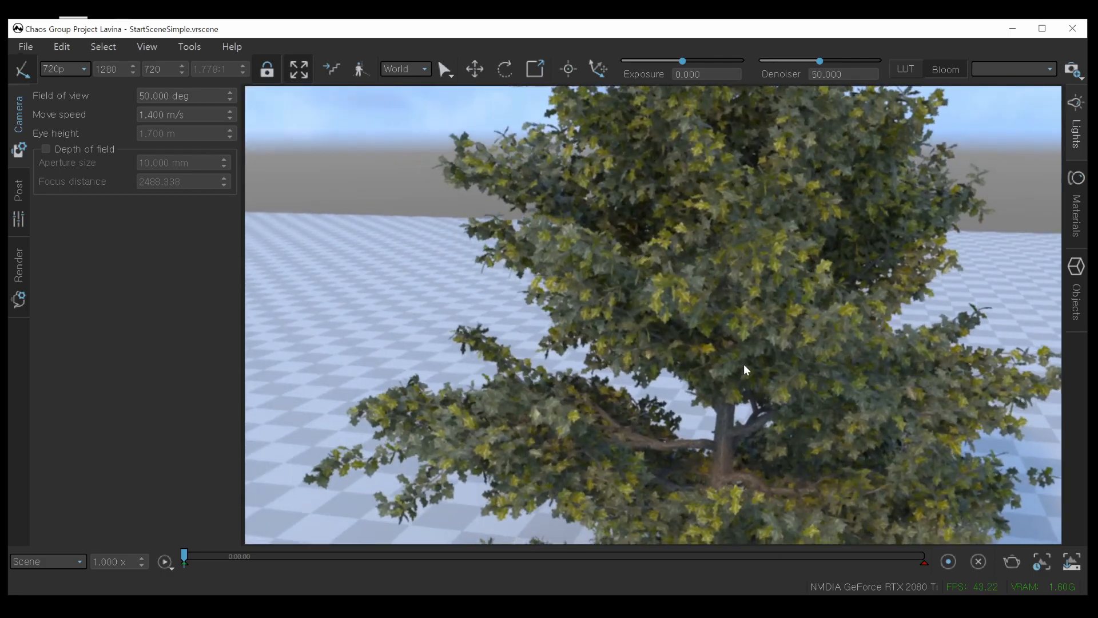
scroll(743, 365, "down", 5)
right_click_drag(744, 364, 681, 355)
middle_click_drag(682, 356, 626, 328)
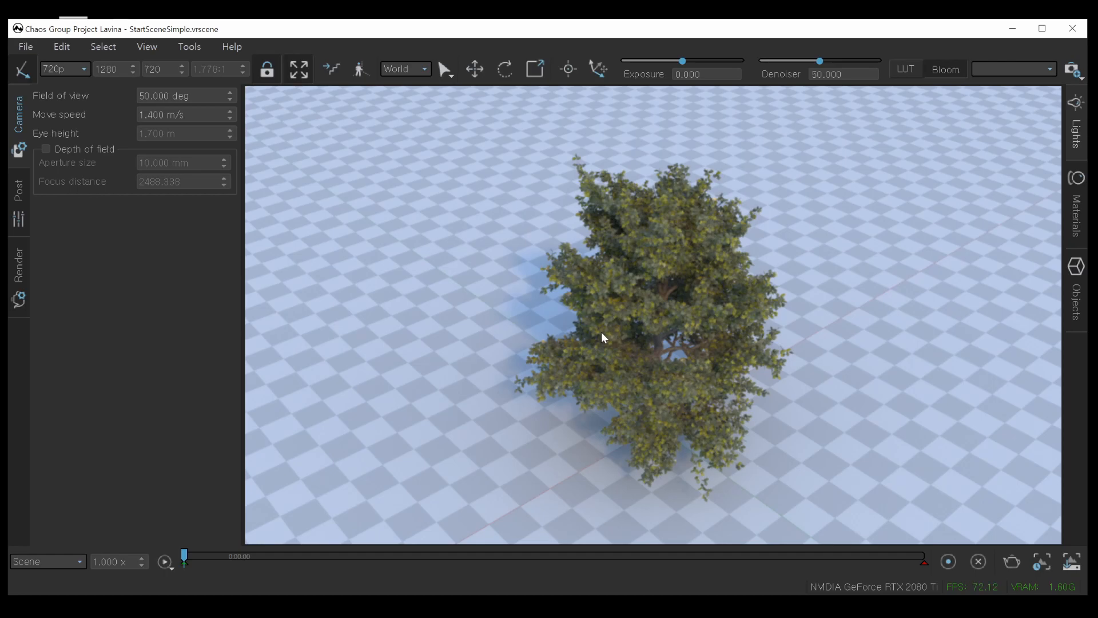
mouse_move(669, 355)
middle_mouse_down("alt")
mouse_move(684, 356)
mouse_move(695, 326)
mouse_move(683, 348)
middle_mouse_up("alt")
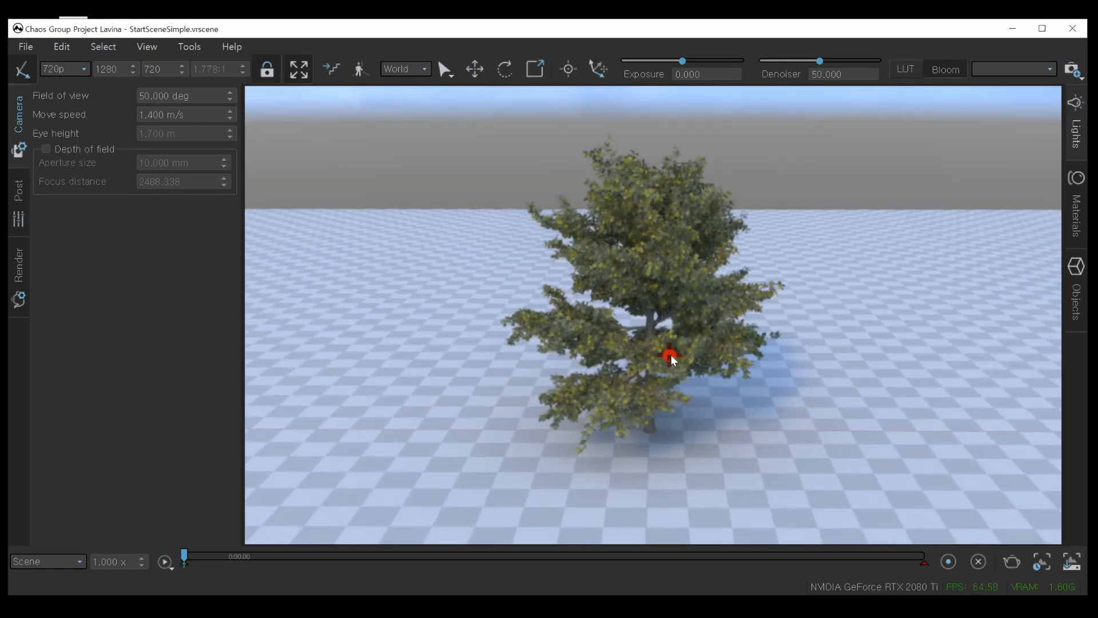
scroll(683, 348, "up", 3)
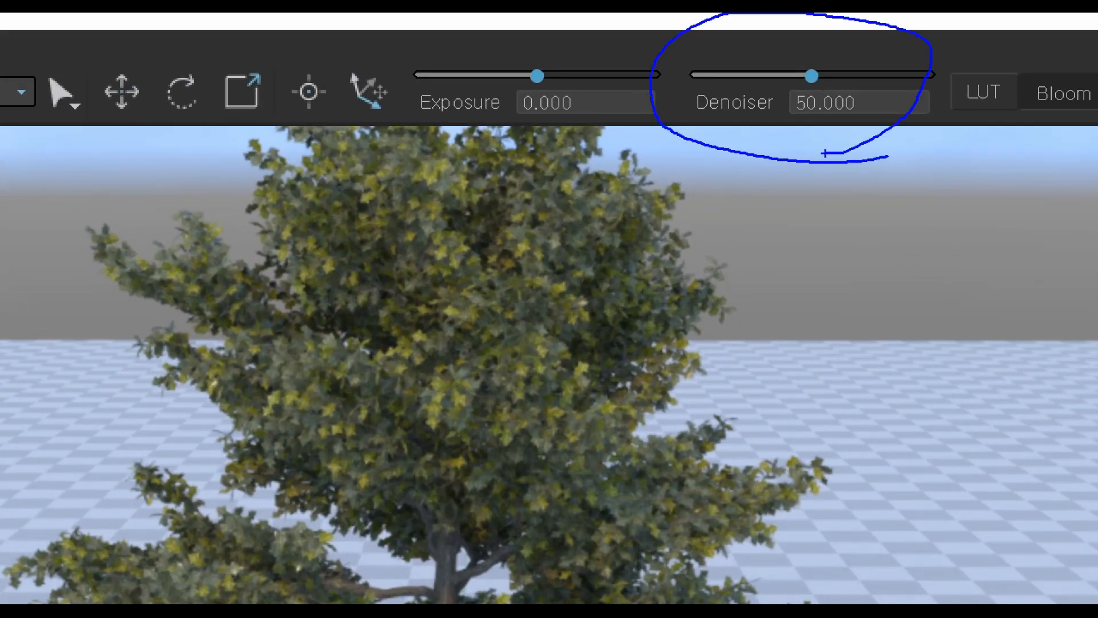
Annotate the Denoiser setting and the tree foliage it affects.
left_click_drag(796, 182, 698, 232)
mouse_move(732, 193)
left_mouse_down()
mouse_move(693, 229)
mouse_move(761, 252)
left_mouse_up()
left_click_drag(704, 227, 700, 234)
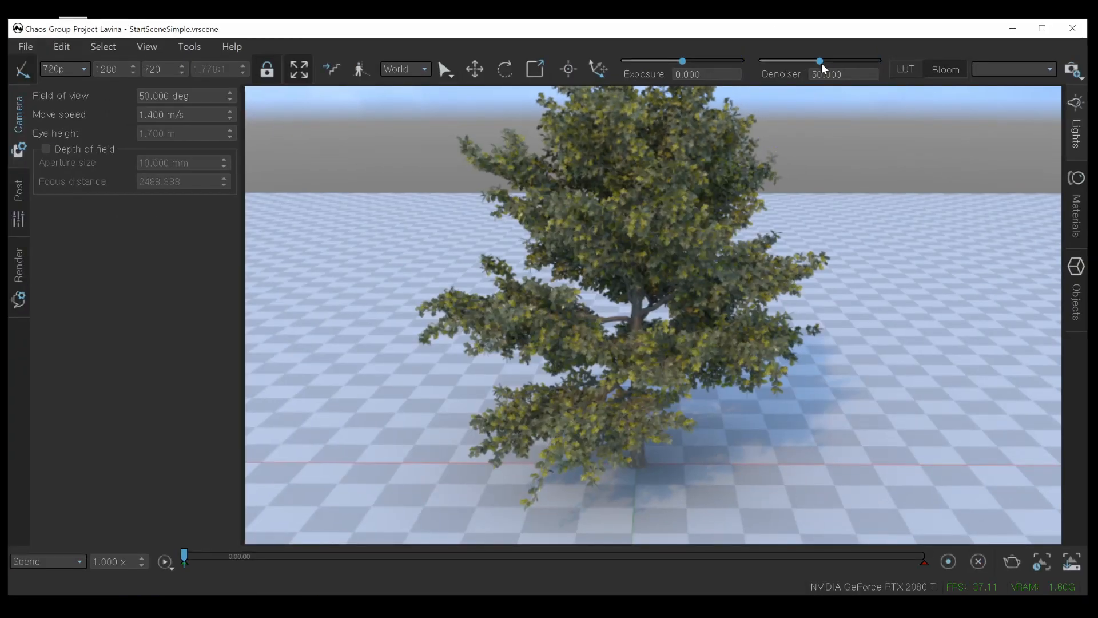
Try several Denoiser amounts, including its minimum, about 32 and about 44, comparing the tree's render quality.
left_click_drag(816, 63, 759, 61)
left_click_drag(698, 306, 778, 121, "alt")
scroll(724, 300, "up", 3)
left_click_drag(758, 60, 798, 60)
left_click_drag(847, 260, 860, 223, "alt")
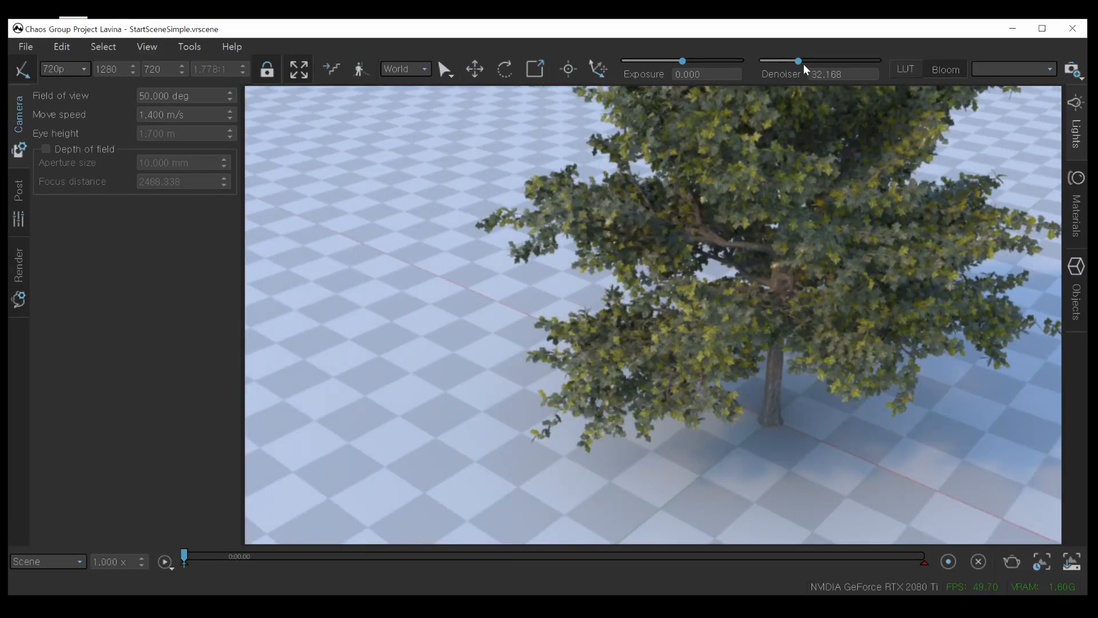
mouse_move(797, 61)
left_mouse_down()
mouse_move(772, 62)
mouse_move(830, 63)
mouse_move(783, 66)
left_mouse_up()
left_click_drag(850, 67, 788, 66)
middle_click_drag(802, 167, 751, 188, "alt")
middle_click_drag(752, 252, 754, 200, "alt")
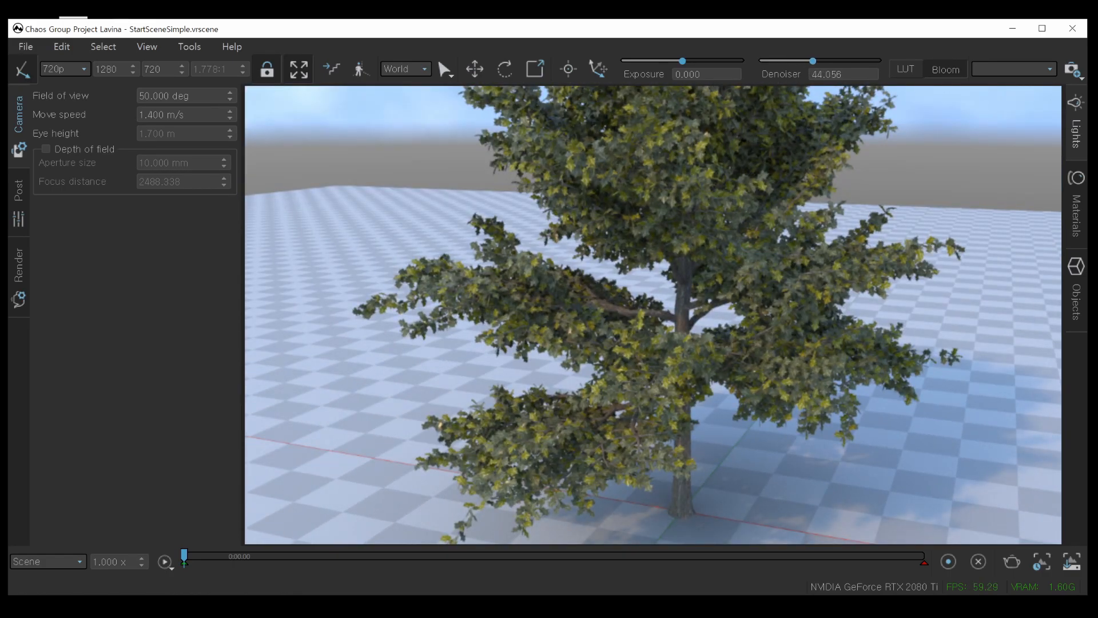
Try changing the exposure, then reset Exposure to 0 and Denoiser to 50.
mouse_move(685, 62)
left_mouse_down()
mouse_move(663, 63)
mouse_move(709, 65)
mouse_move(663, 64)
mouse_move(678, 64)
left_mouse_up()
double_click(695, 74)
type("0")
left_click_drag(674, 252, 685, 257)
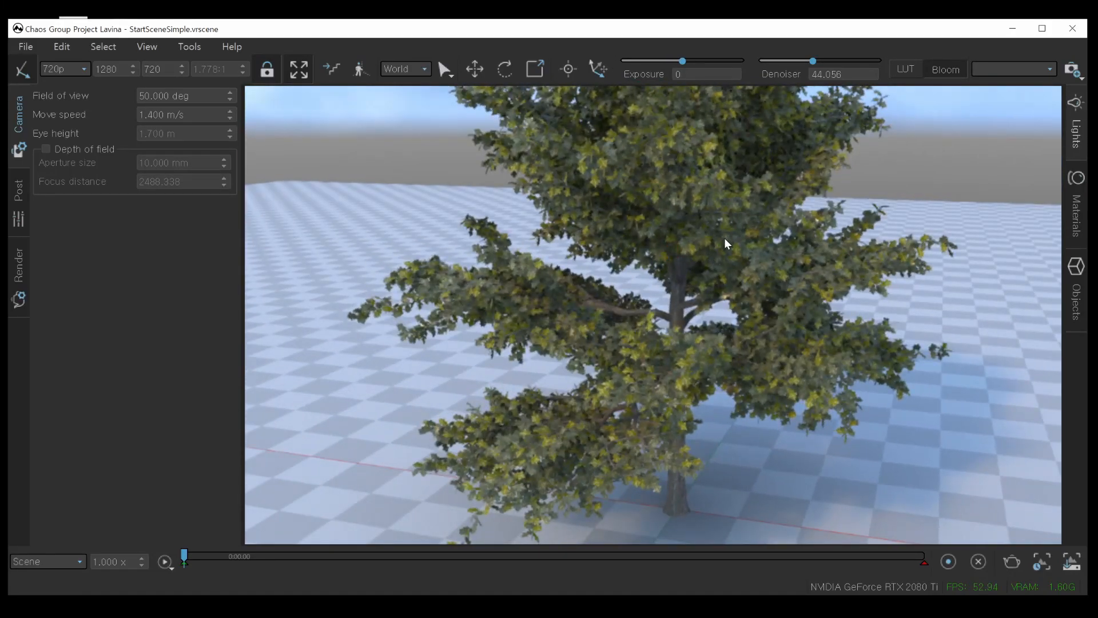
double_click(836, 74)
type("50")
mouse_move(685, 224)
left_mouse_down()
mouse_move(664, 327)
mouse_move(692, 288)
left_mouse_up()
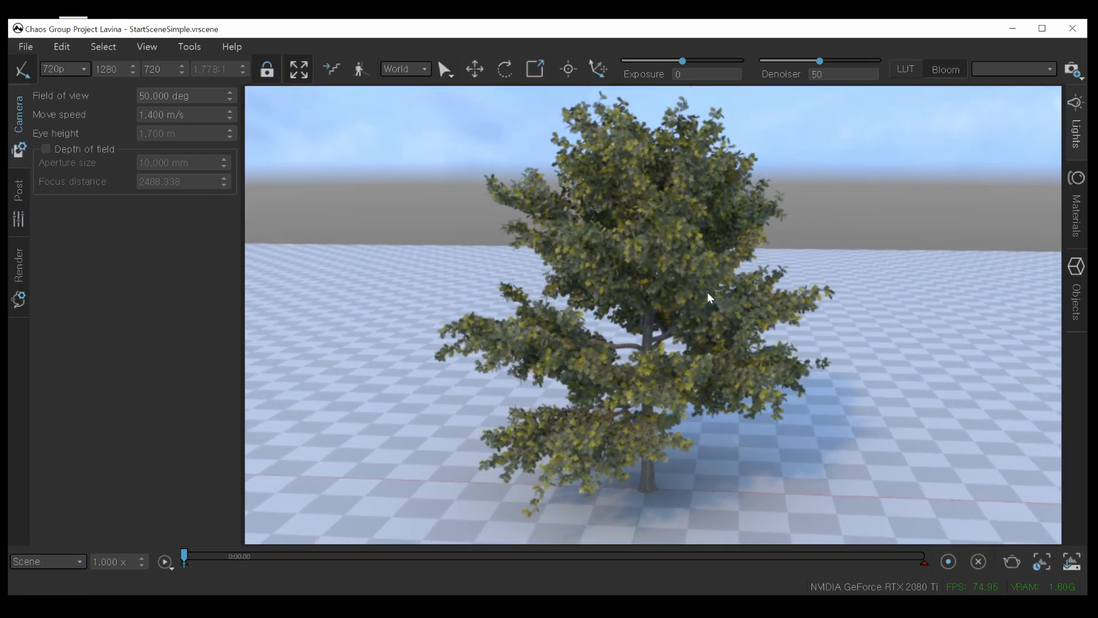
Activate the Select tool, mark it with an annotation, and select the tree.
key("q")
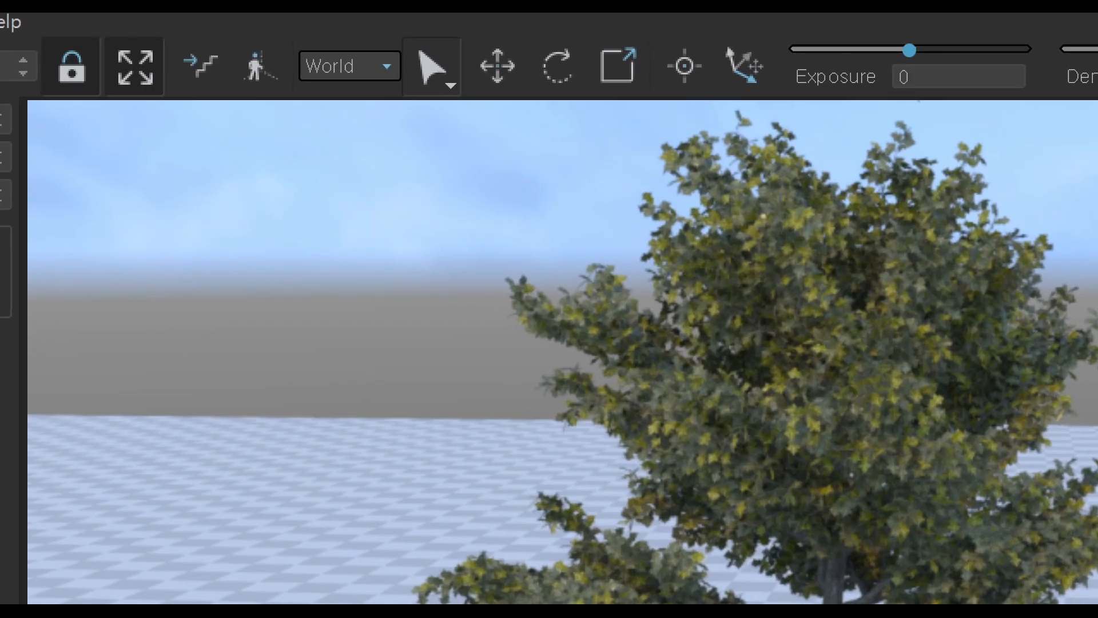
mouse_move(465, 44)
left_mouse_down()
mouse_move(430, 95)
mouse_move(464, 98)
left_mouse_up()
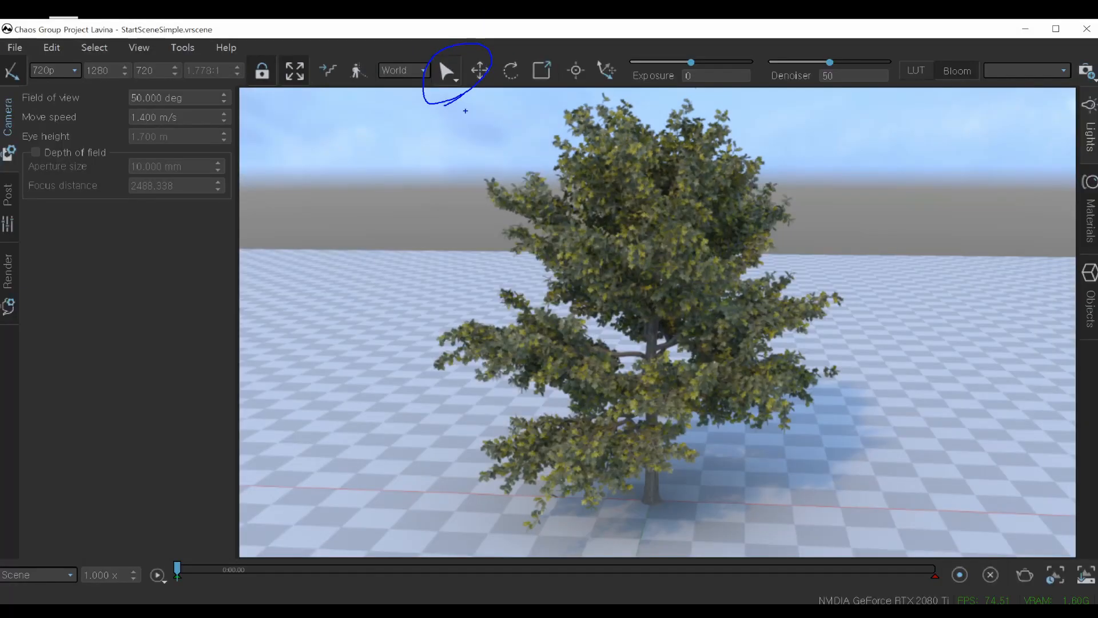
left_click(659, 188)
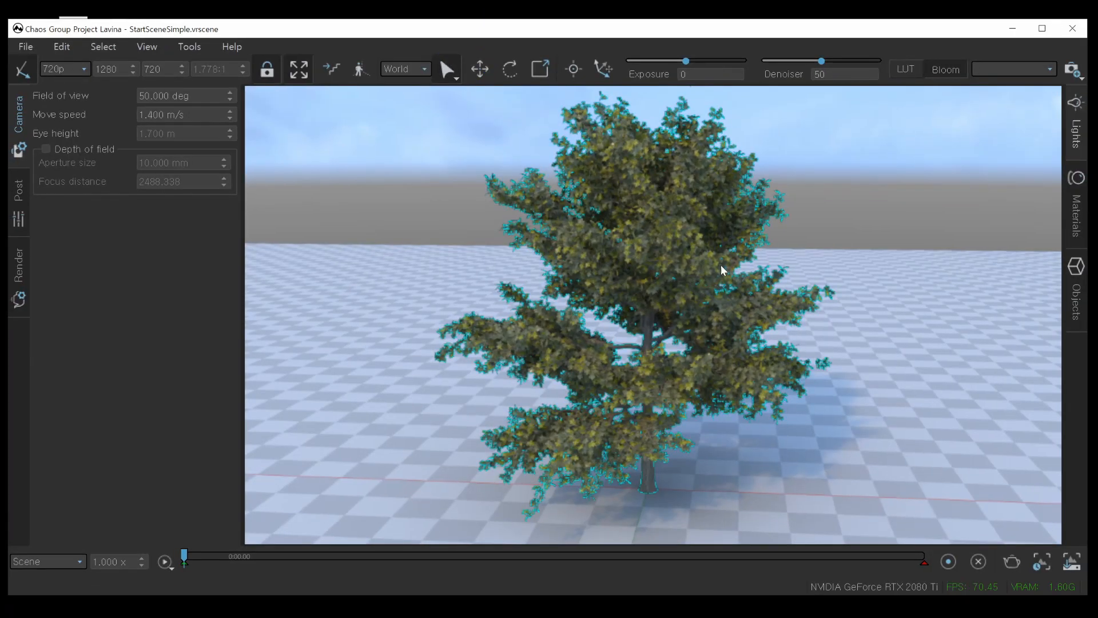
left_click_drag(720, 266, 693, 254, "alt")
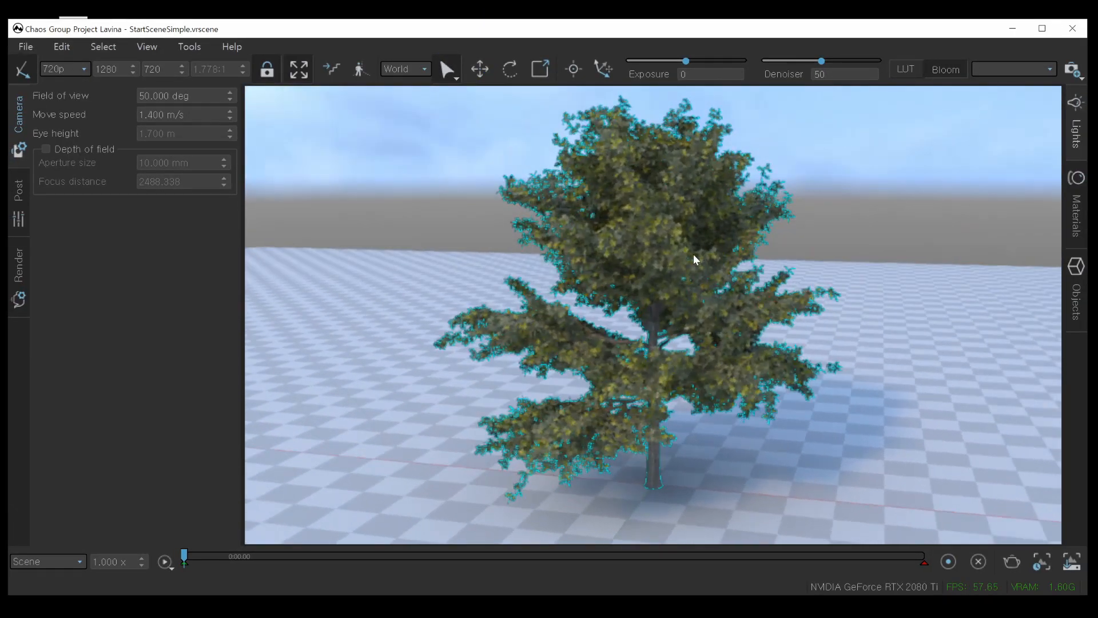
Try moving, rotating and scaling the tree with the transform gizmos, and undo the last transform.
key("w")
left_click_drag(705, 298, 795, 329)
left_click(516, 69)
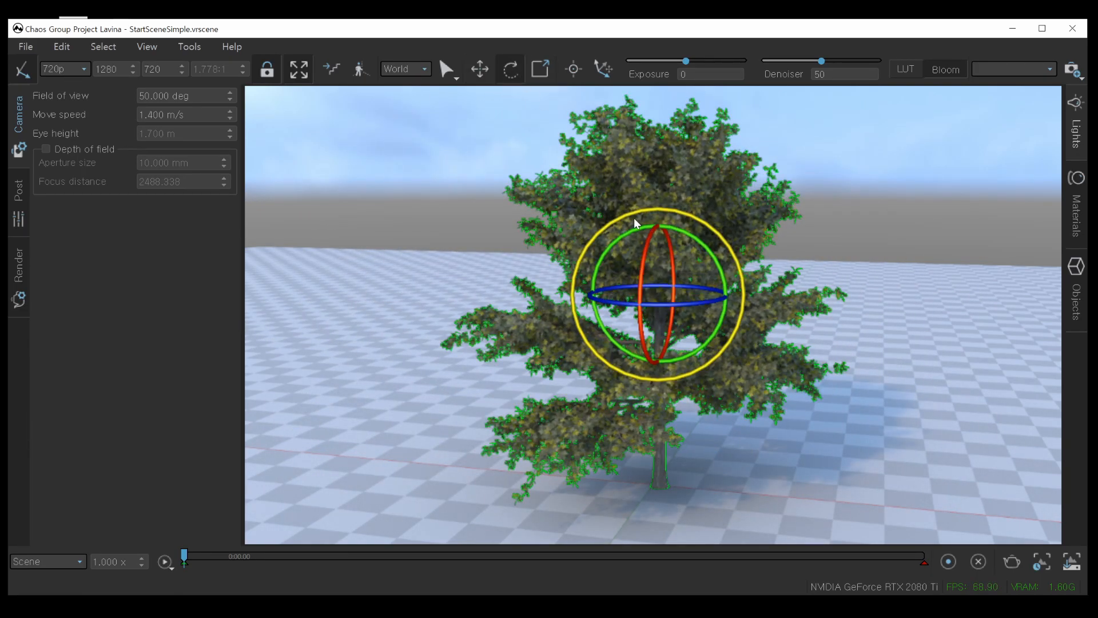
left_click_drag(674, 305, 734, 300)
left_click(541, 69)
left_click_drag(669, 384, 654, 492)
key("Escape")
key("ctrl+z")
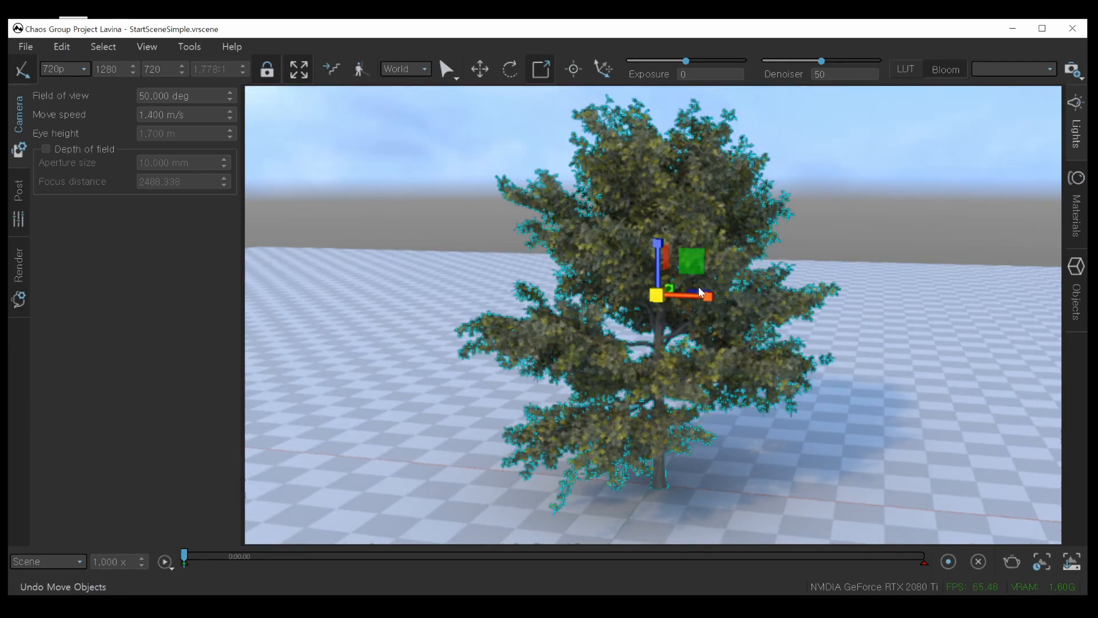
Lower the tree's pivot to the base of its trunk, scale the tree from there, and deselect it.
left_click(605, 67)
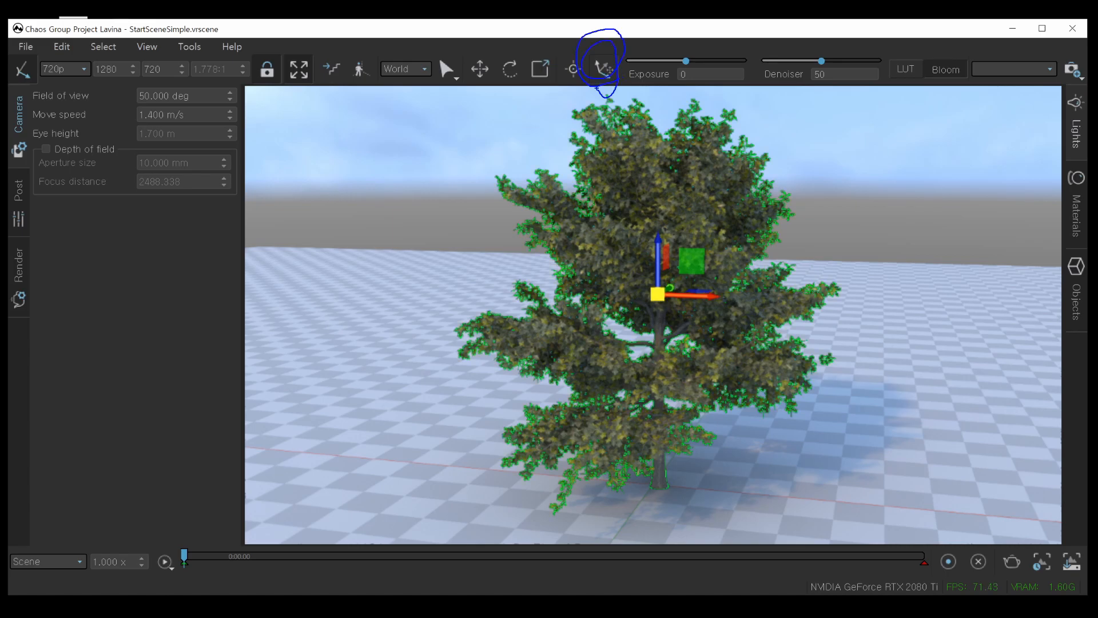
left_click_drag(659, 245, 658, 440)
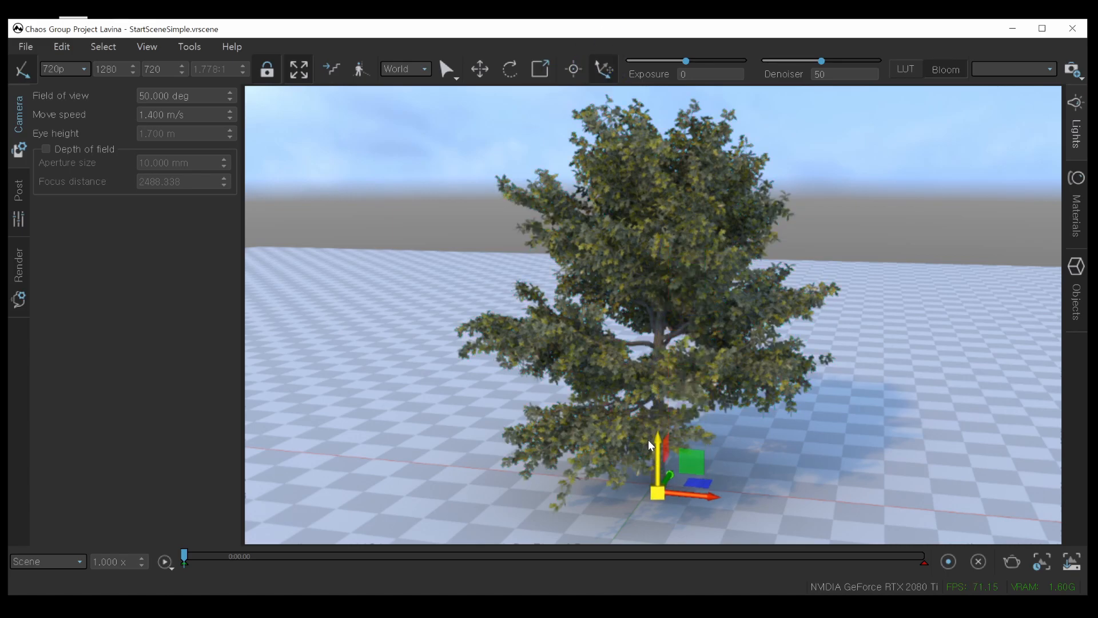
left_click(540, 71)
mouse_move(659, 492)
left_mouse_down()
mouse_move(849, 483)
mouse_move(644, 474)
mouse_move(661, 473)
left_mouse_up()
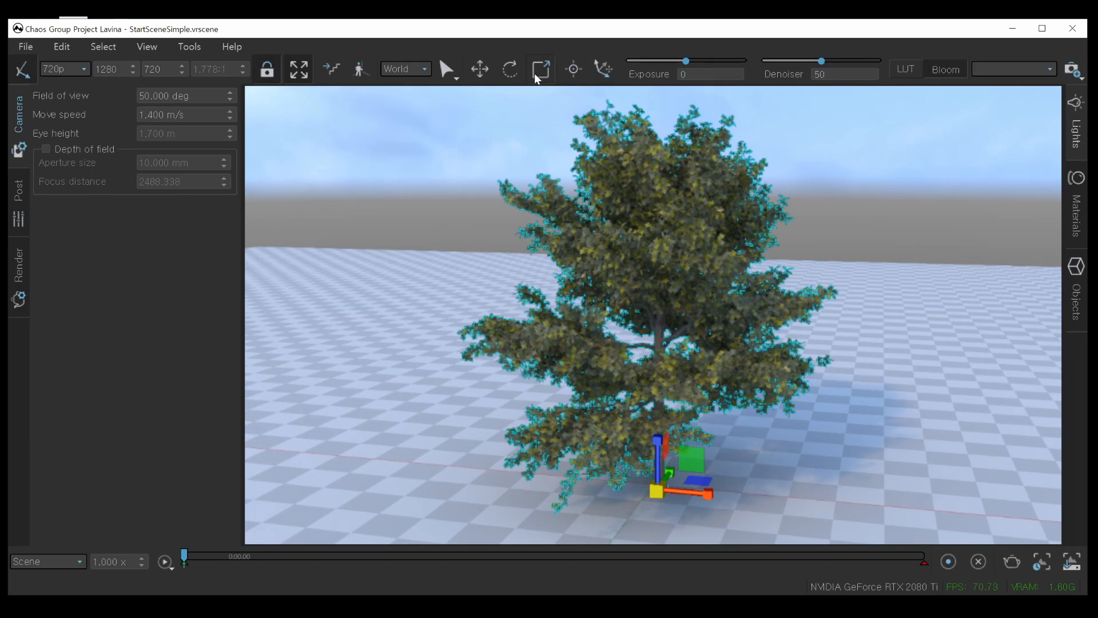
left_click(506, 95)
Review the mouse and key shortcuts list, close it, and try orbiting the camera around the tree.
left_click(230, 46)
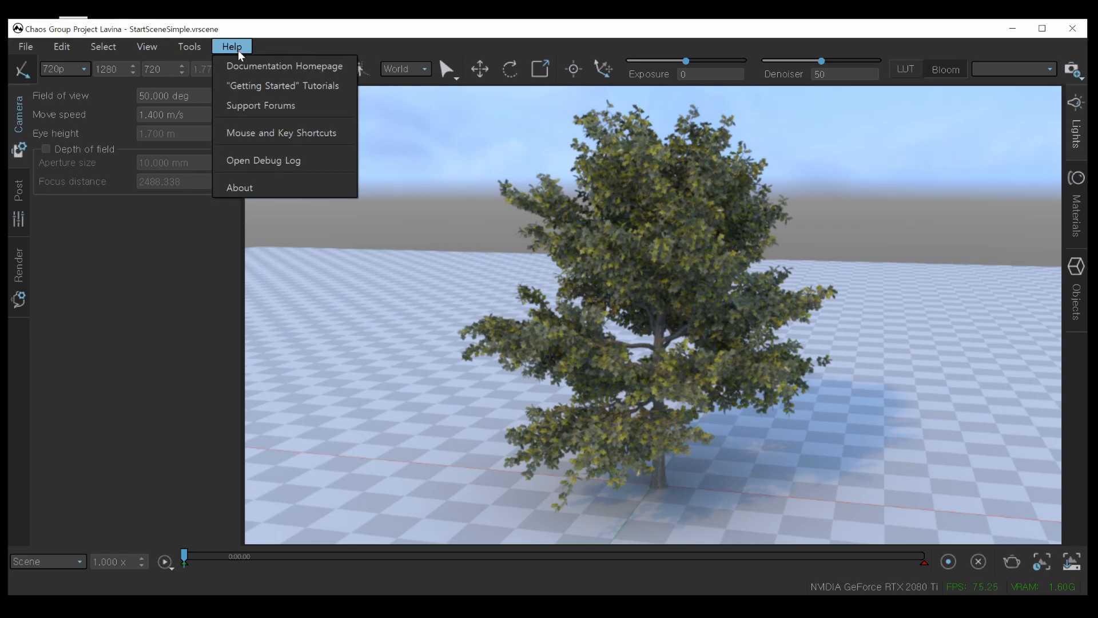
left_click(275, 132)
left_click_drag(602, 167, 640, 80)
left_click_drag(718, 365, 763, 449)
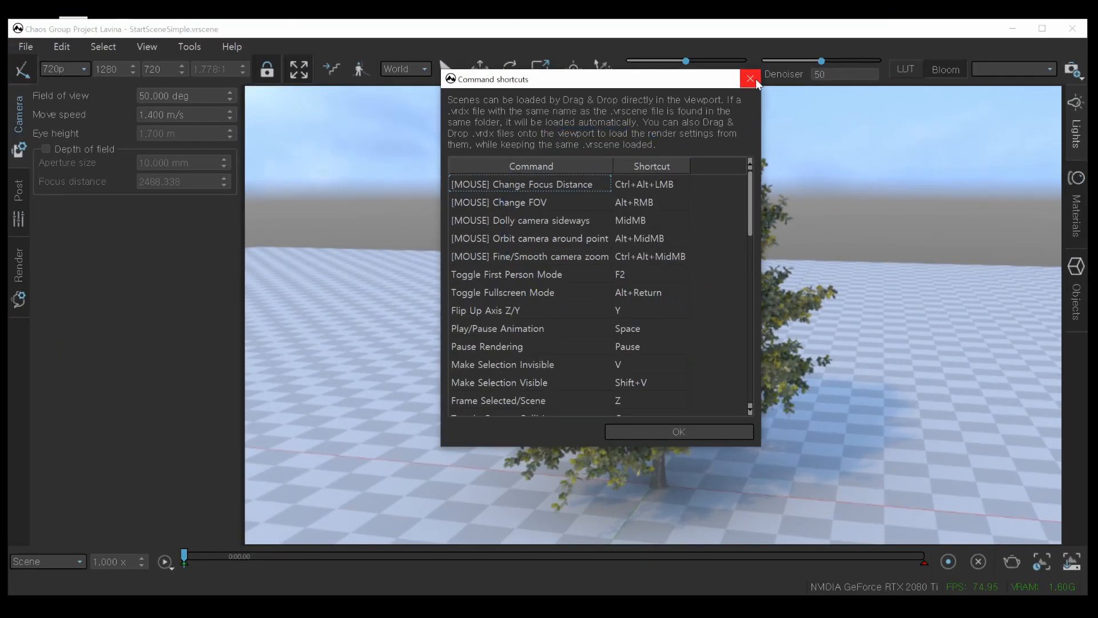
left_click(751, 79)
right_click_drag(702, 389, 703, 382)
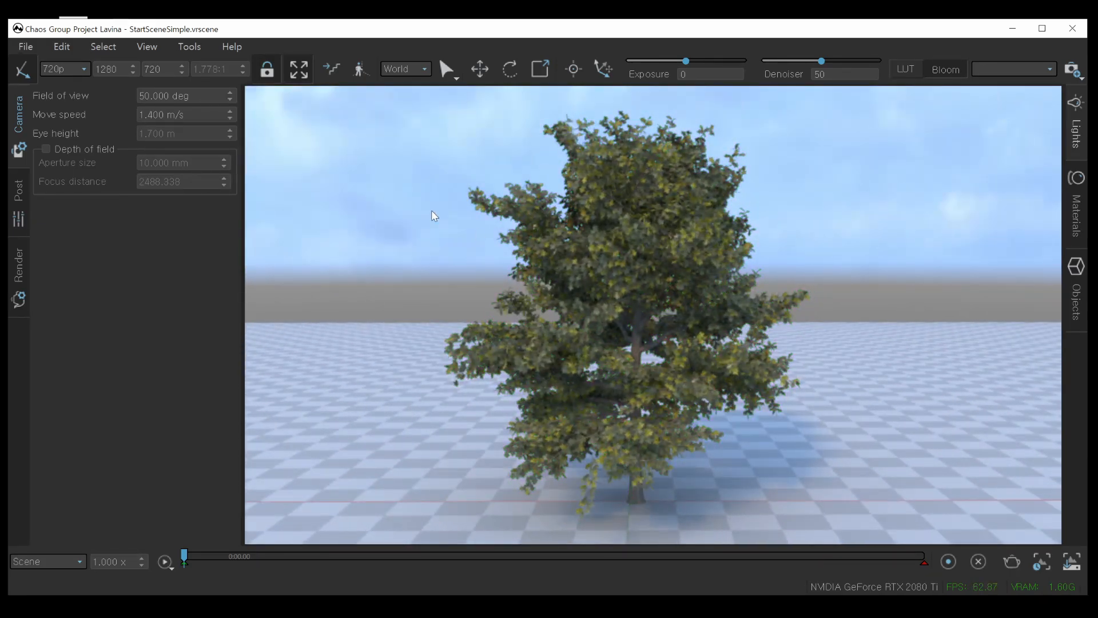
Open the Preferences, view the UI and Interaction settings, and annotate the 3ds Max navigation preset.
left_click(63, 47)
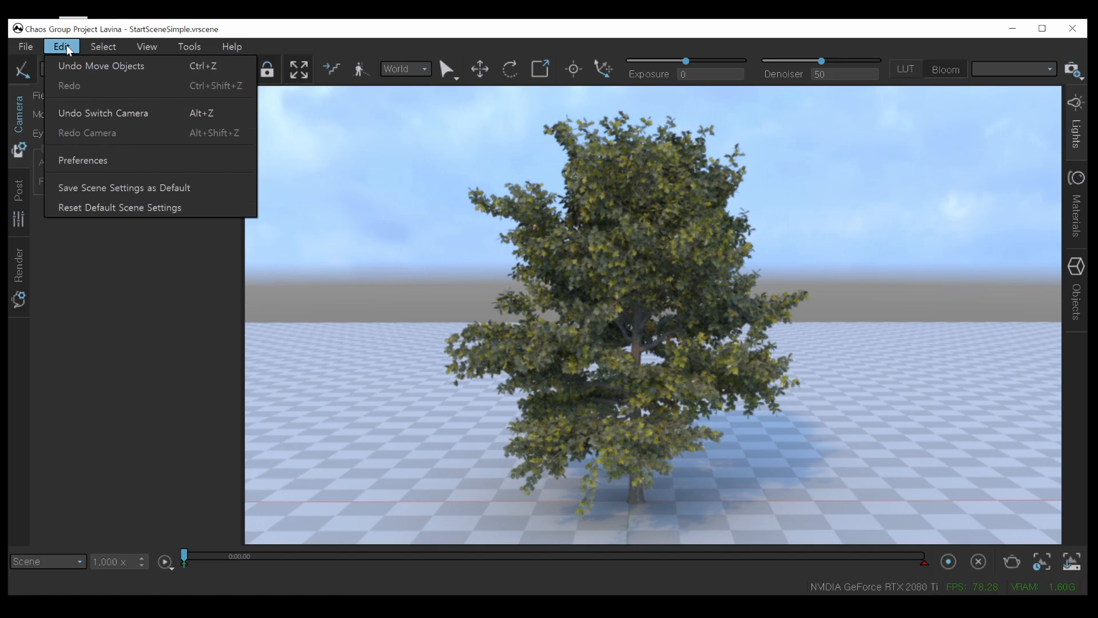
left_click(80, 160)
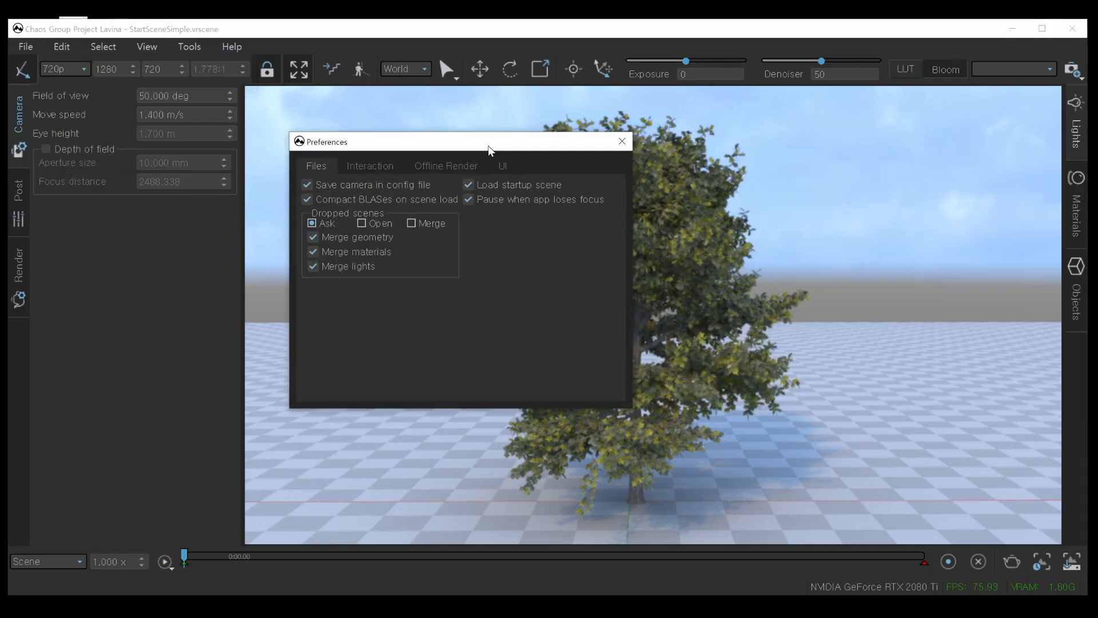
left_click_drag(488, 146, 438, 132)
left_click(428, 147)
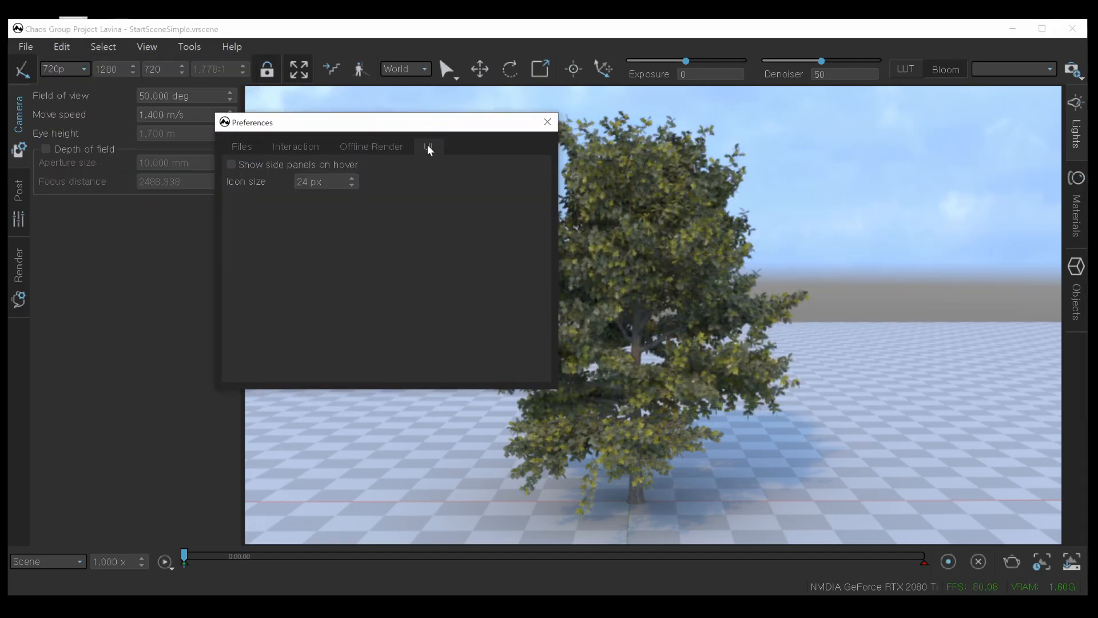
left_click(302, 145)
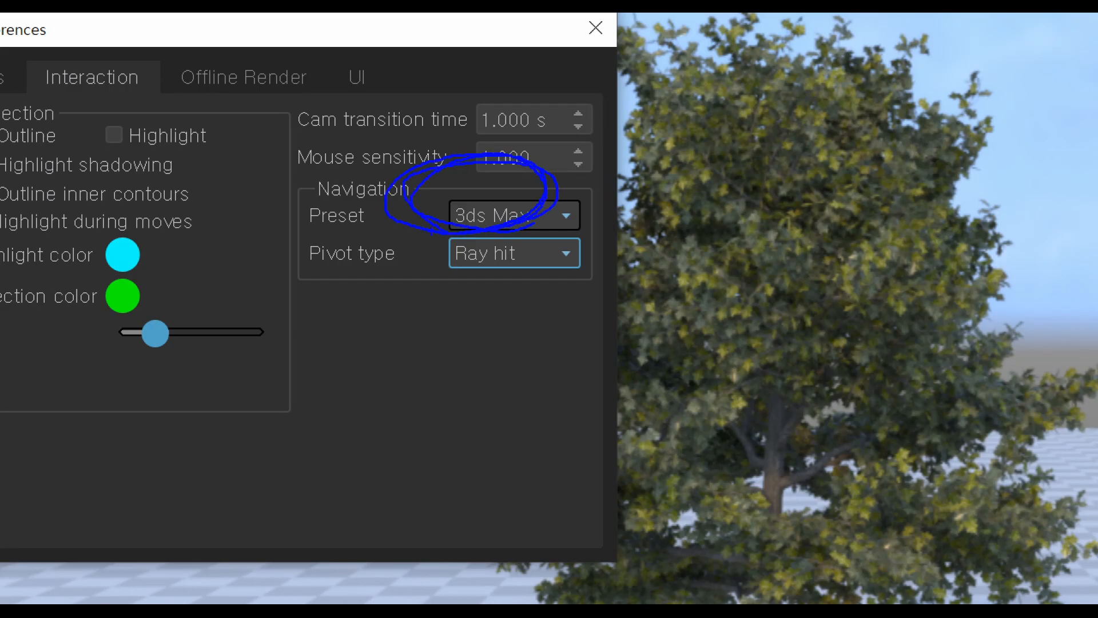
mouse_move(444, 235)
left_mouse_down()
mouse_move(441, 268)
mouse_move(549, 292)
mouse_move(423, 225)
left_mouse_up()
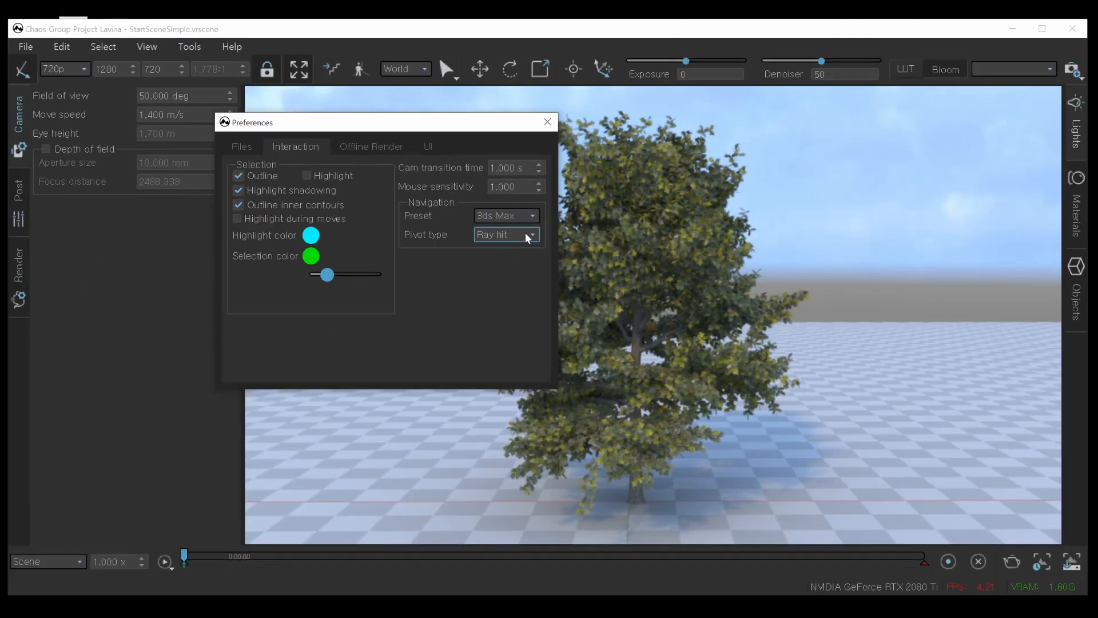
Show the Ray hit and Target pivot type options and sketch annotations explaining how they differ.
left_click(562, 263)
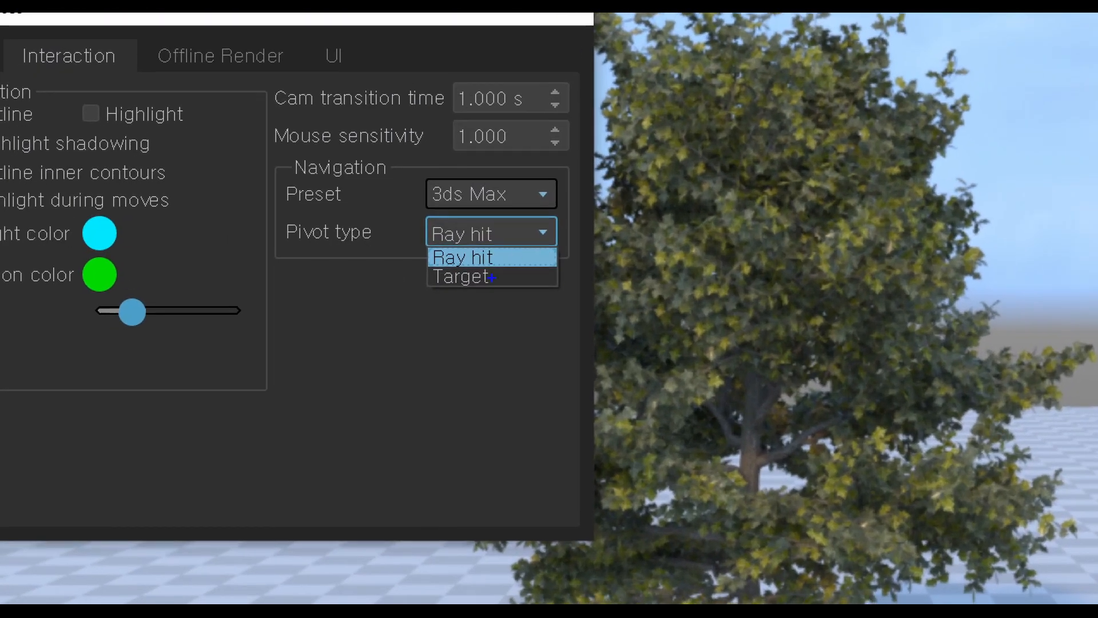
mouse_move(492, 264)
left_mouse_down()
mouse_move(497, 252)
mouse_move(493, 267)
left_mouse_up()
mouse_move(409, 357)
left_mouse_down()
mouse_move(590, 350)
mouse_move(422, 415)
left_mouse_up()
mouse_move(608, 388)
left_mouse_down()
mouse_move(694, 402)
mouse_move(600, 392)
left_mouse_up()
mouse_move(772, 381)
left_mouse_down()
mouse_move(907, 387)
mouse_move(980, 366)
mouse_move(972, 403)
left_mouse_up()
left_click_drag(920, 350, 963, 386)
mouse_move(499, 257)
left_mouse_down()
mouse_move(529, 255)
mouse_move(528, 279)
left_mouse_up()
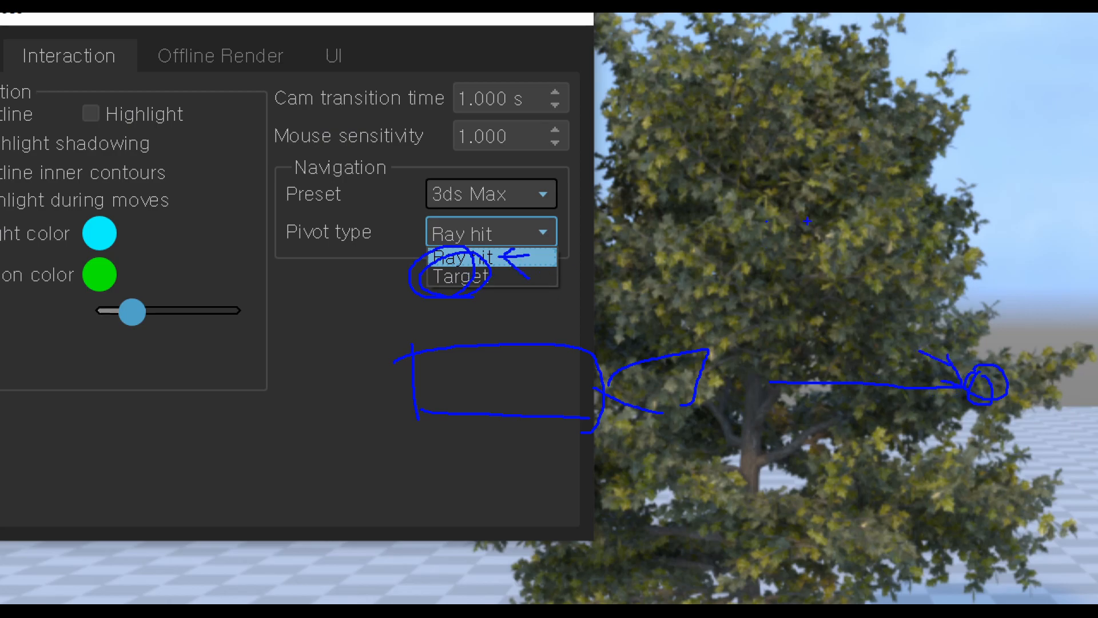
mouse_move(947, 86)
left_mouse_down()
mouse_move(937, 124)
mouse_move(955, 97)
mouse_move(972, 117)
left_mouse_up()
left_click_drag(933, 56, 959, 178)
mouse_move(913, 142)
left_mouse_down()
mouse_move(946, 126)
mouse_move(916, 127)
mouse_move(948, 143)
left_mouse_up()
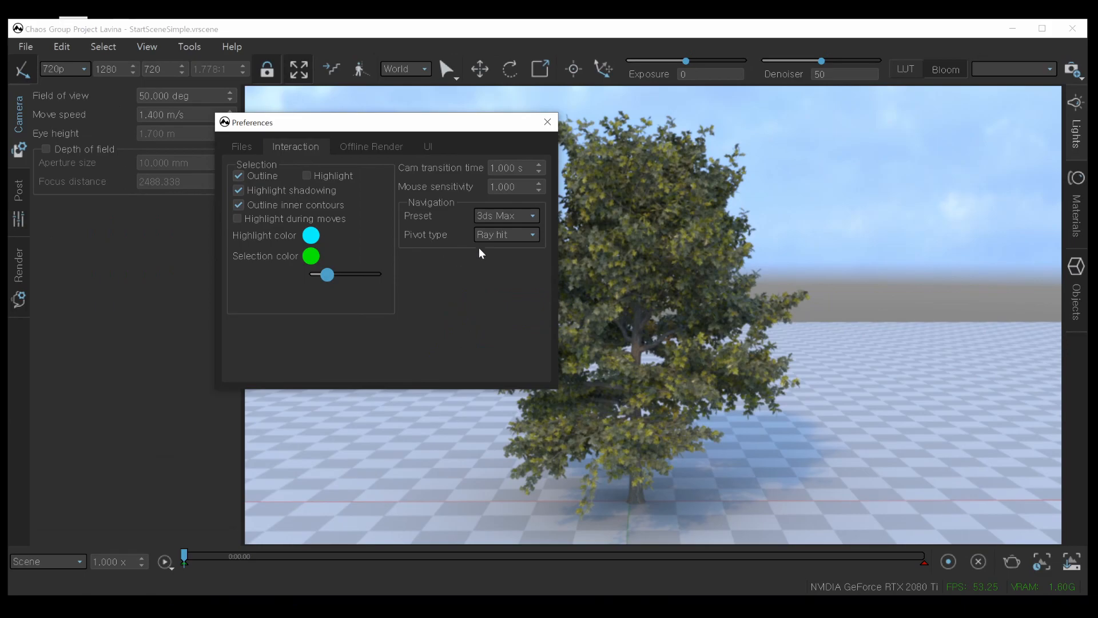
Show and annotate the 3ds Max, Maya and SketchUp navigation presets, and close the Preferences.
left_click(520, 216)
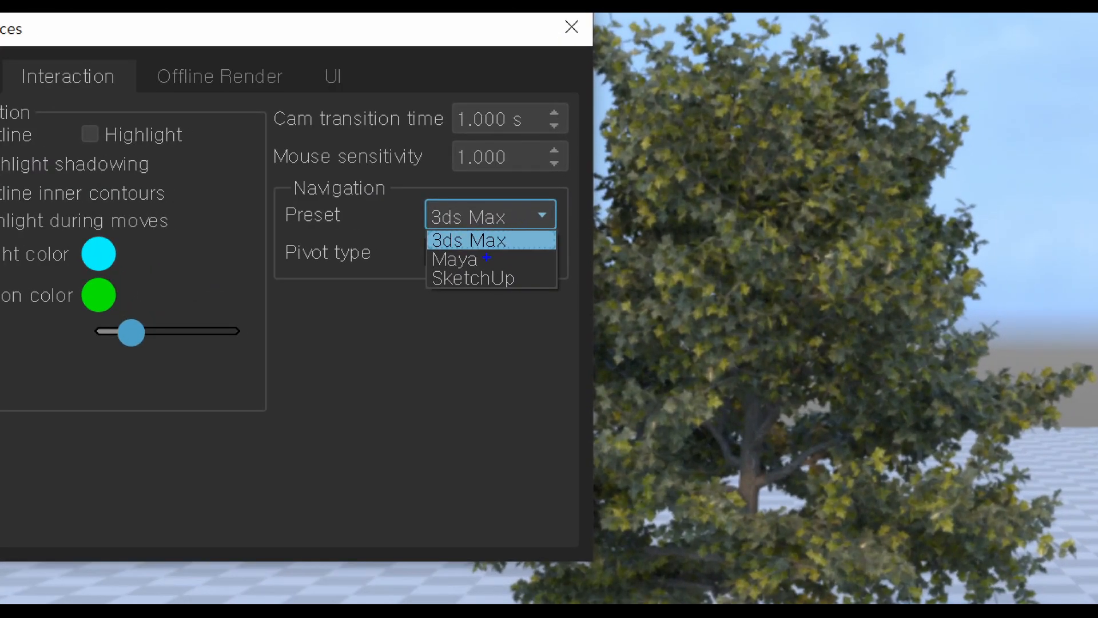
mouse_move(505, 233)
left_mouse_down()
mouse_move(559, 245)
mouse_move(558, 275)
mouse_move(476, 304)
mouse_move(526, 273)
mouse_move(503, 305)
mouse_move(492, 212)
mouse_move(531, 286)
left_mouse_up()
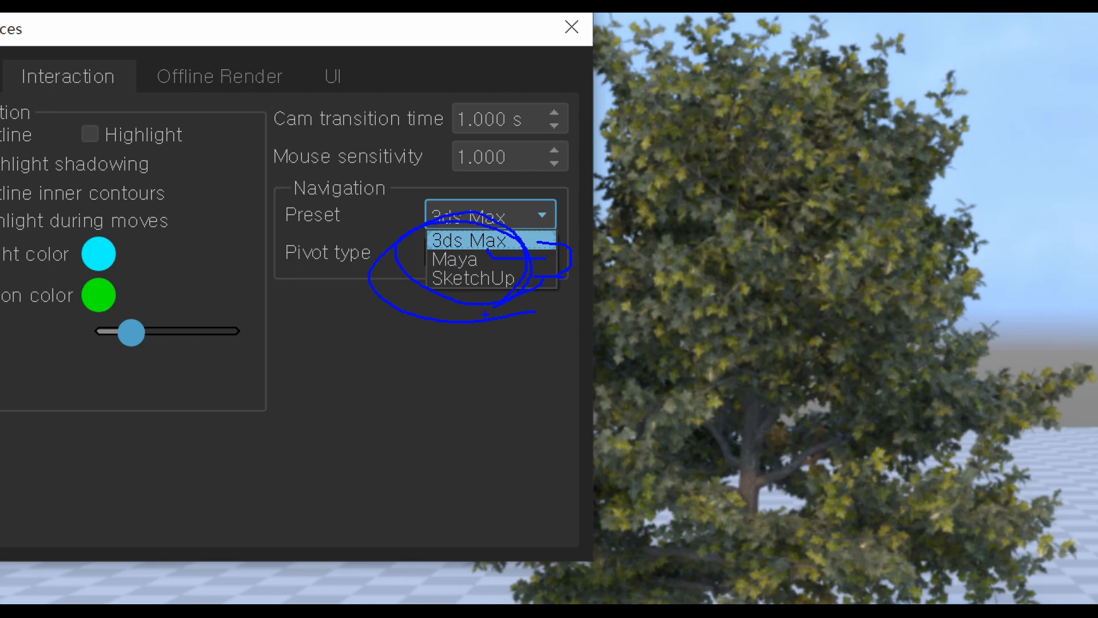
key("Escape")
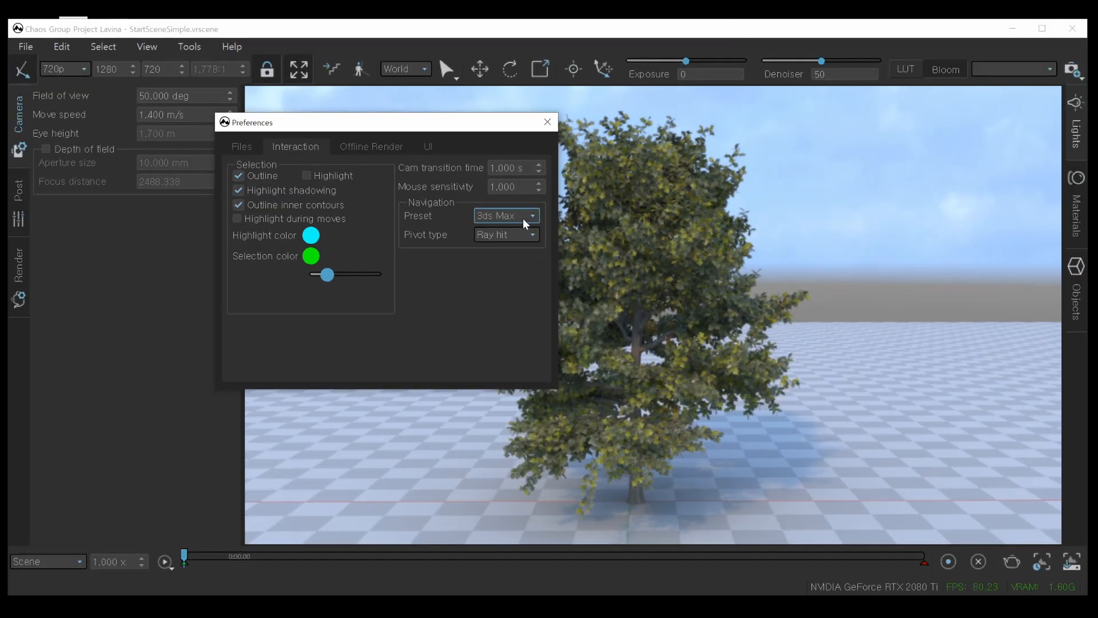
left_click(546, 123)
Orbit and pan the camera around the tree to demonstrate navigation from low and overhead angles.
middle_click_drag(626, 221, 614, 276, "alt")
left_click(652, 208)
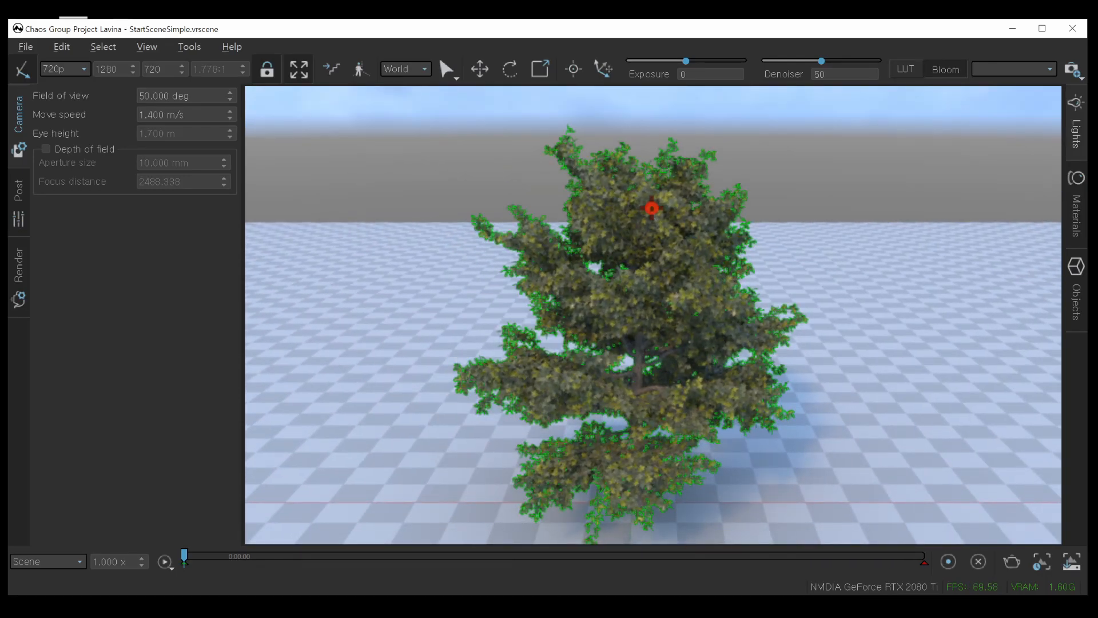
mouse_move(652, 208)
left_mouse_down()
mouse_move(872, 280)
mouse_move(923, 235)
mouse_move(645, 191)
left_mouse_up()
middle_click_drag(717, 228, 783, 223)
left_click_drag(759, 231, 759, 231)
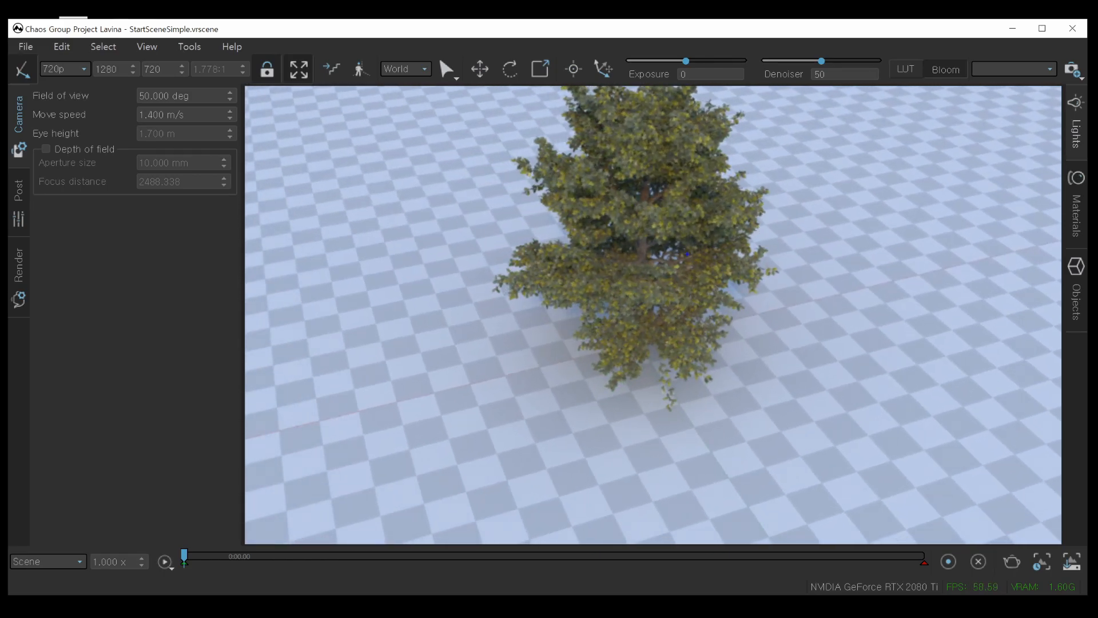
left_click_drag(692, 259, 693, 254)
key("Escape")
left_click_drag(615, 105, 614, 189)
right_click_drag(614, 106, 383, 91)
mouse_move(384, 92)
left_mouse_down()
mouse_move(695, 253)
mouse_move(687, 272)
mouse_move(682, 263)
left_mouse_up()
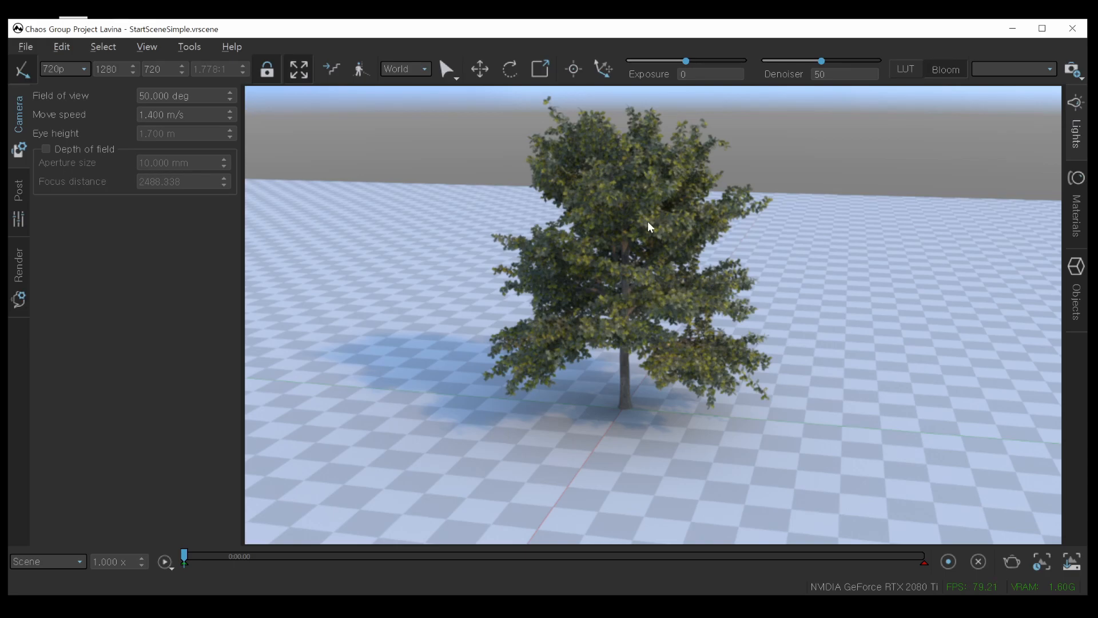
Zoom repeatedly in and out on the tree from near and far to demonstrate zooming about a ray-hit point.
scroll(639, 218, "up", 6)
scroll(640, 219, "down", 8)
scroll(640, 219, "up", 4)
scroll(639, 218, "down", 3)
scroll(640, 219, "up", 6)
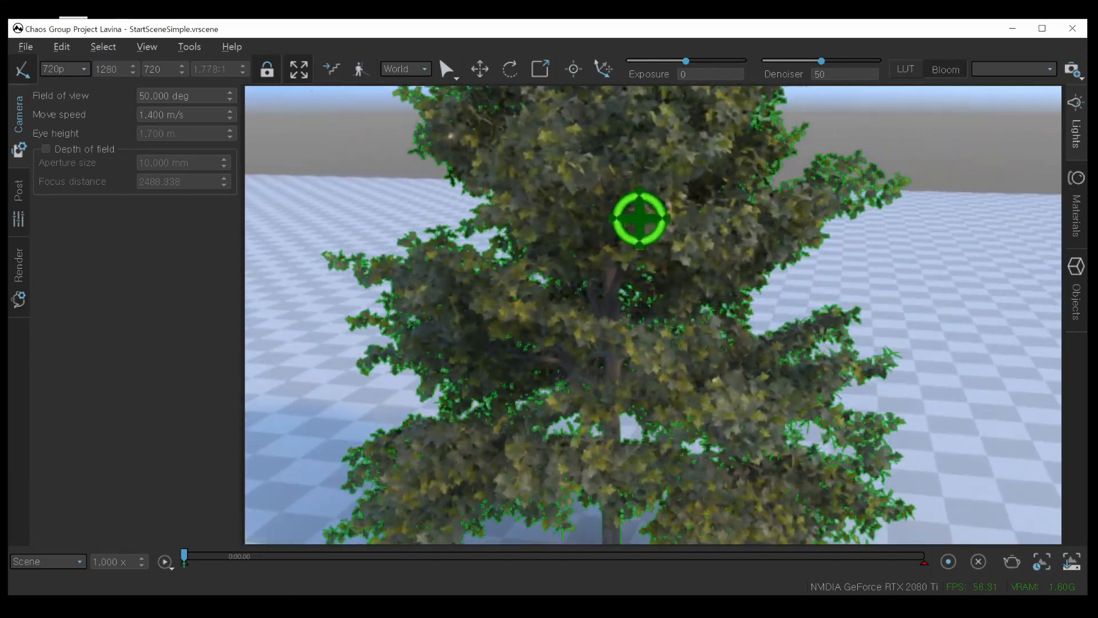
scroll(639, 218, "down", 6)
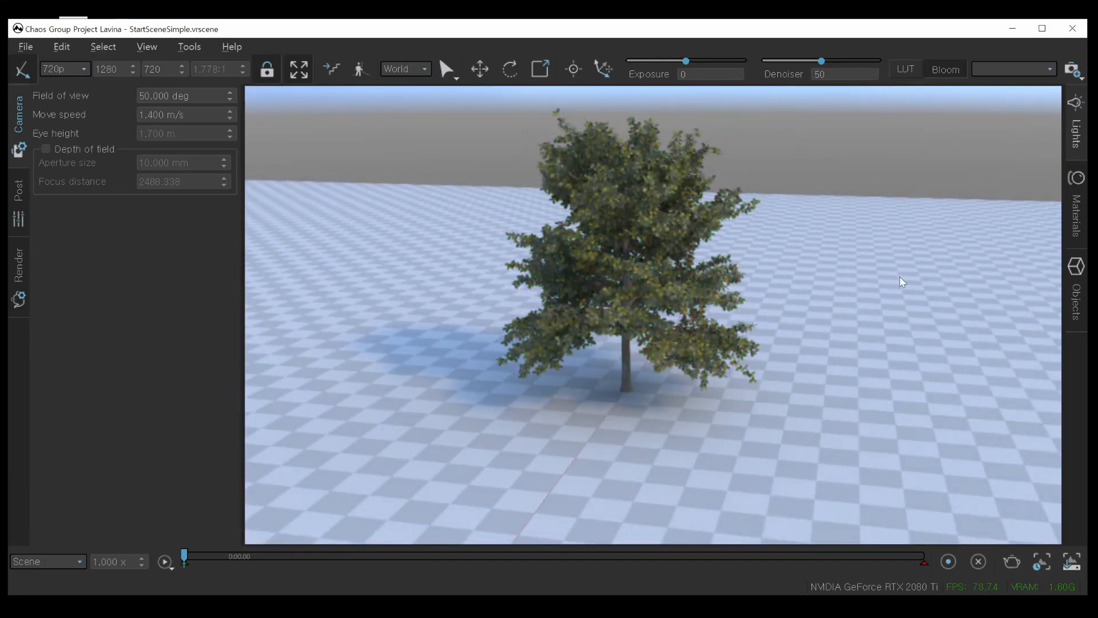
left_click_drag(966, 290, 965, 289)
left_click_drag(305, 242, 305, 238)
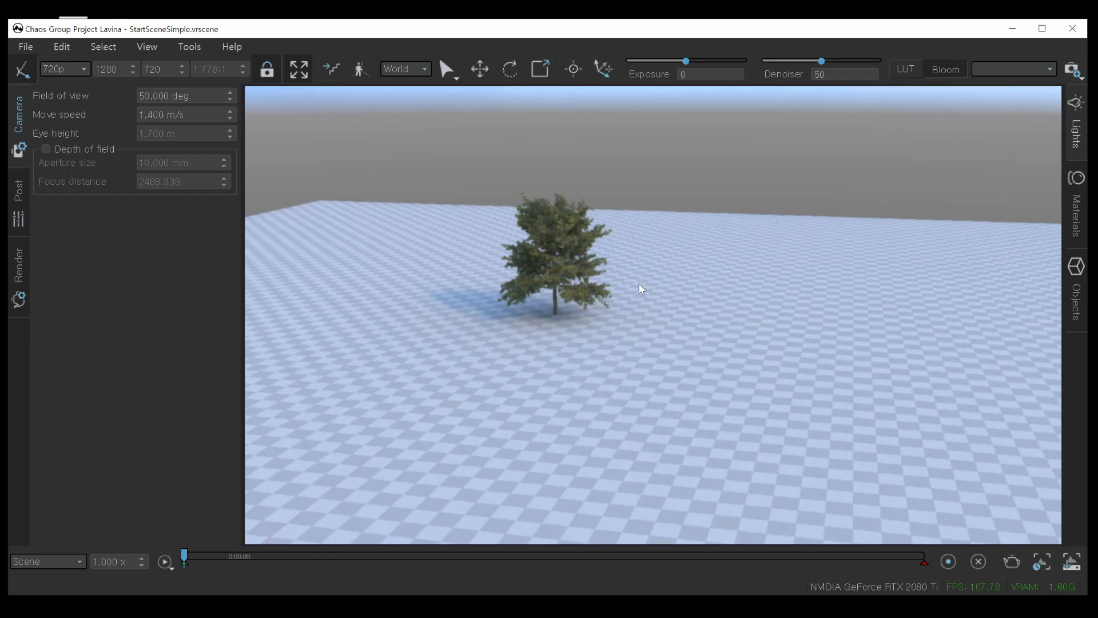
left_click_drag(566, 261, 565, 260)
scroll(564, 255, "up", 10)
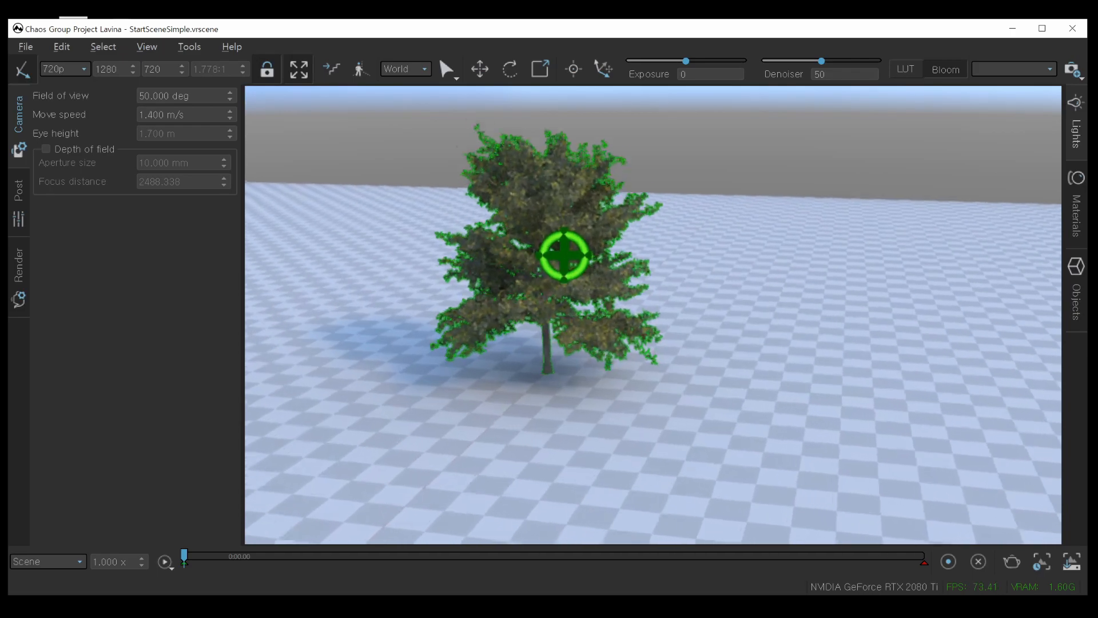
scroll(564, 256, "down", 8)
scroll(564, 255, "up", 10)
scroll(564, 256, "down", 10)
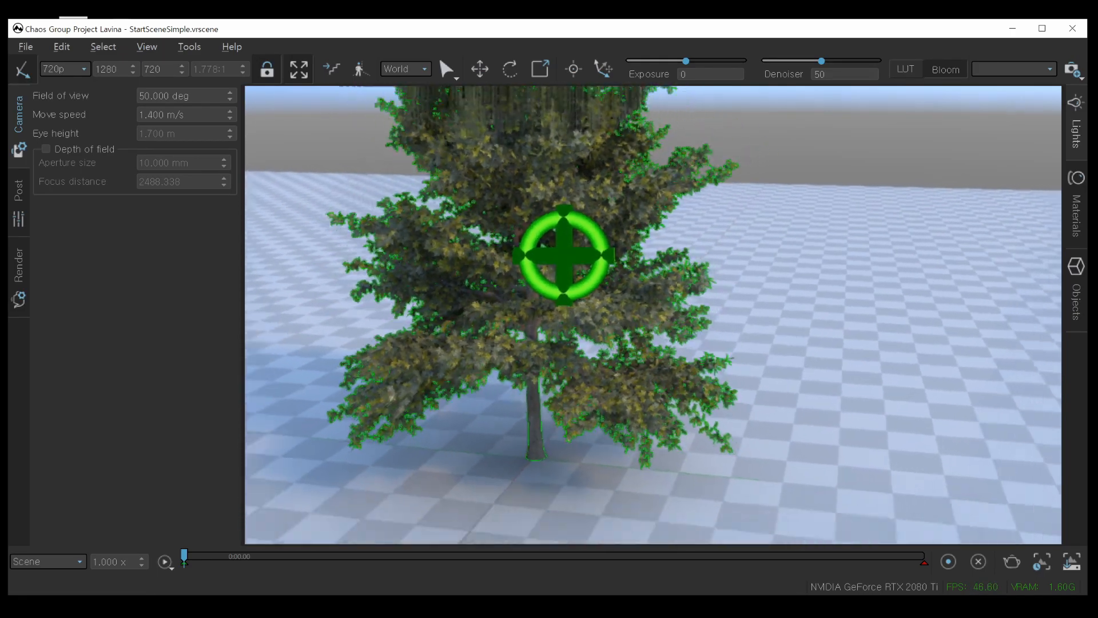
scroll(564, 256, "up", 8)
scroll(564, 256, "up", 2)
scroll(564, 255, "down", 8)
scroll(564, 256, "up", 8)
scroll(564, 256, "down", 3)
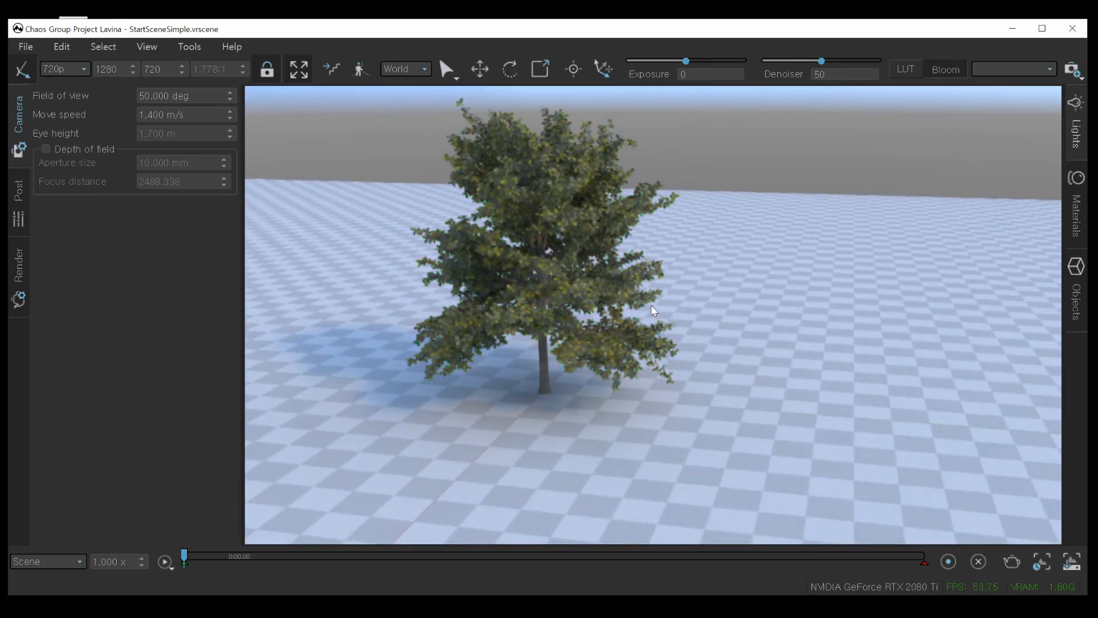
middle_click_drag(585, 290, 642, 299)
scroll(644, 352, "up", 3)
scroll(608, 319, "up", 2)
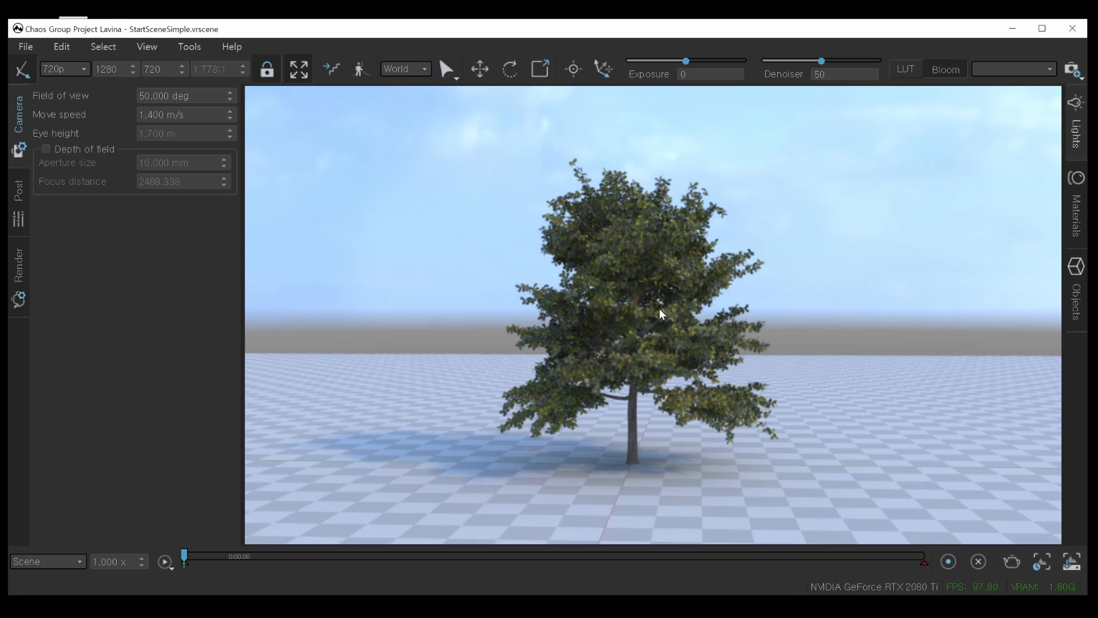
Annotate the camera settings and set the camera's field of view to 41.210 deg.
middle_click_drag(639, 270, 620, 270)
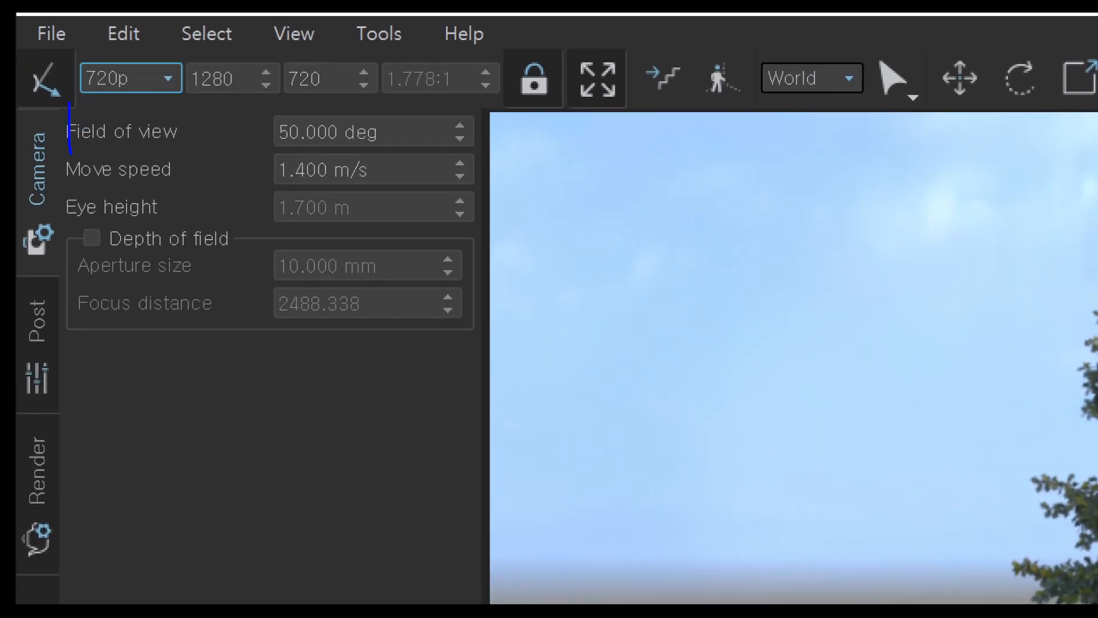
mouse_move(70, 153)
left_mouse_down()
mouse_move(404, 166)
mouse_move(18, 98)
left_mouse_up()
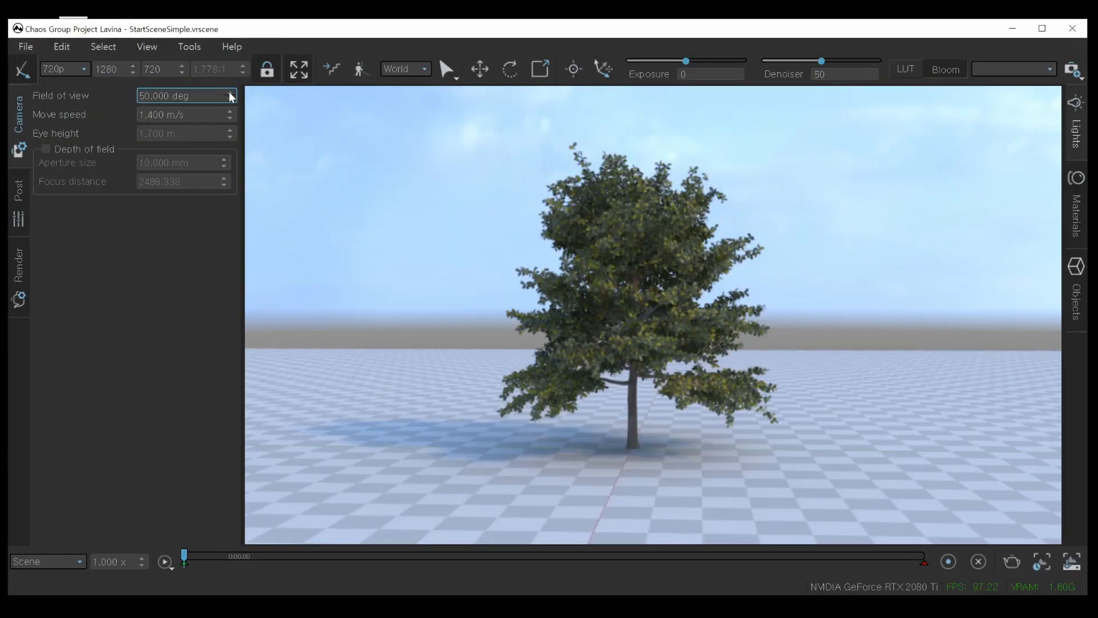
left_click_drag(232, 97, 235, 159)
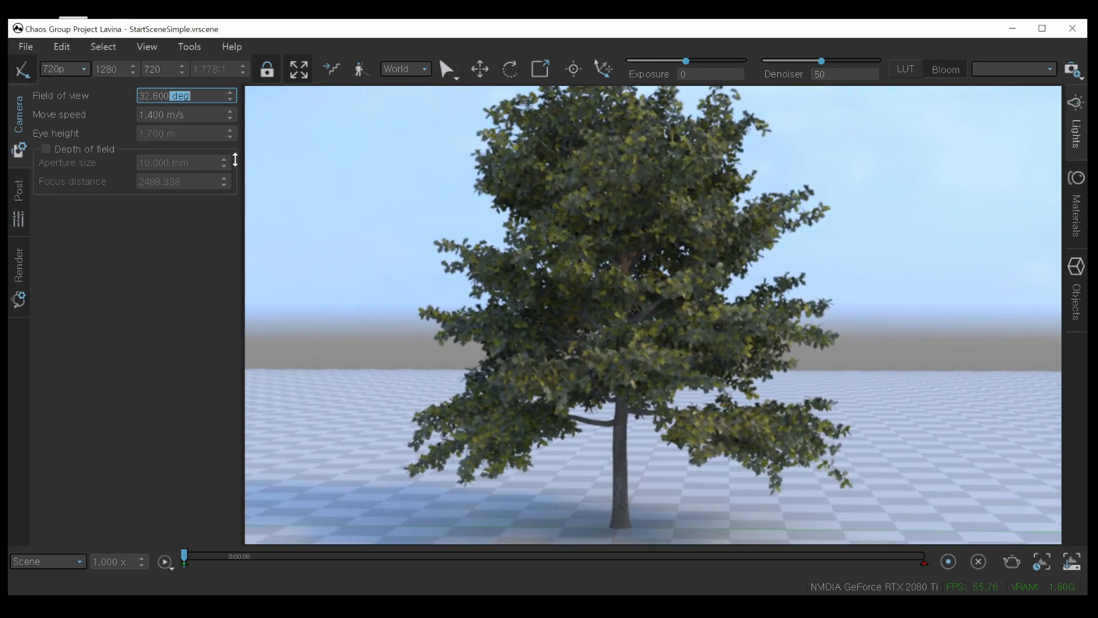
right_click_drag(595, 254, 609, 334)
mouse_move(629, 321)
left_mouse_down("alt")
mouse_move(634, 343)
mouse_move(628, 334)
left_mouse_up("alt")
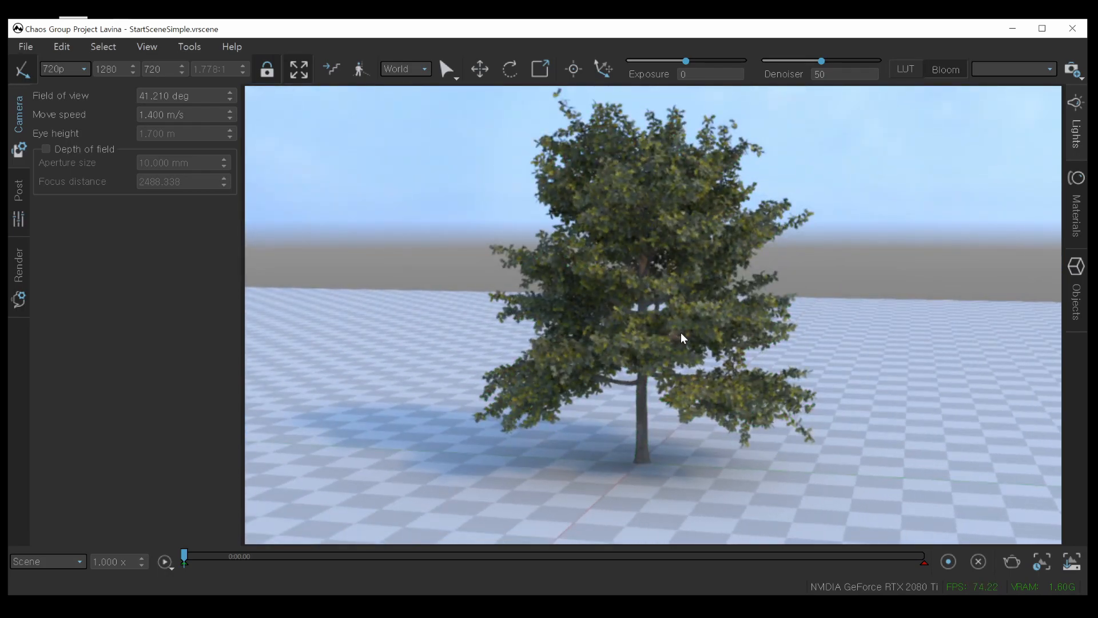
middle_click_drag(680, 334, 703, 371)
left_click_drag(703, 370, 705, 355, "alt")
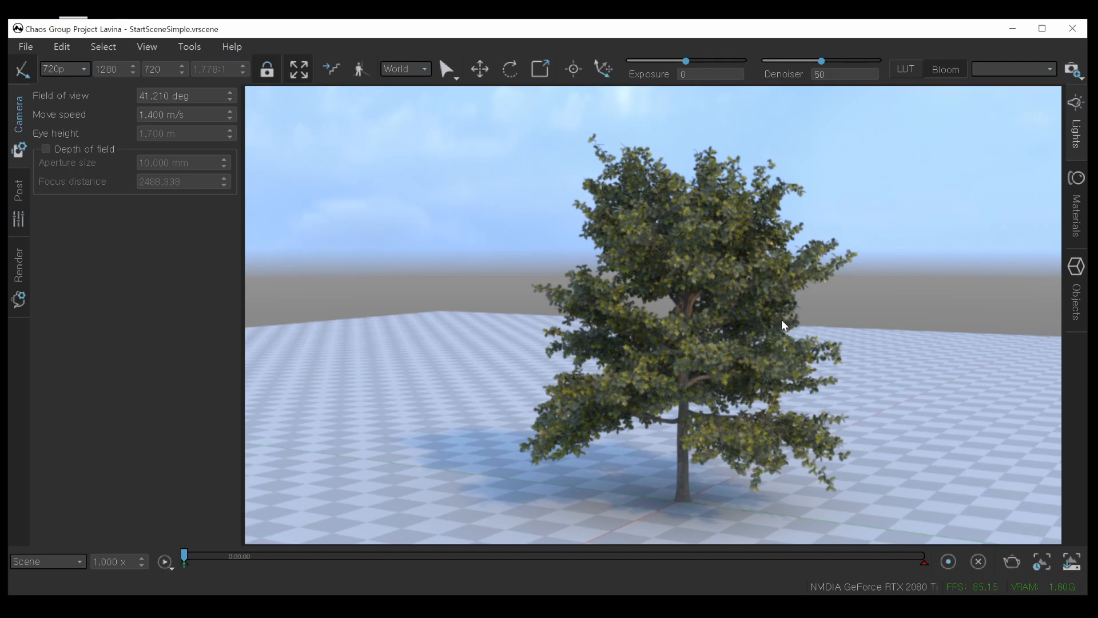
left_click_drag(711, 316, 735, 316, "alt")
middle_click_drag(736, 320, 672, 304)
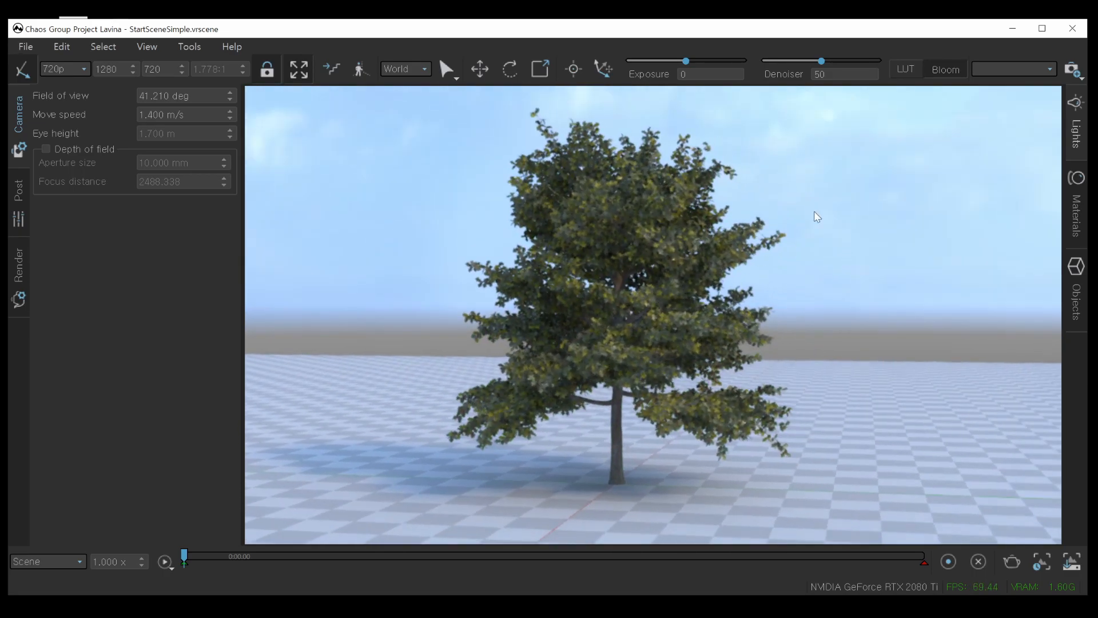
Show the environment lighting settings and annotate the Sunny_field_D.hdr environment texture.
left_click(1077, 143)
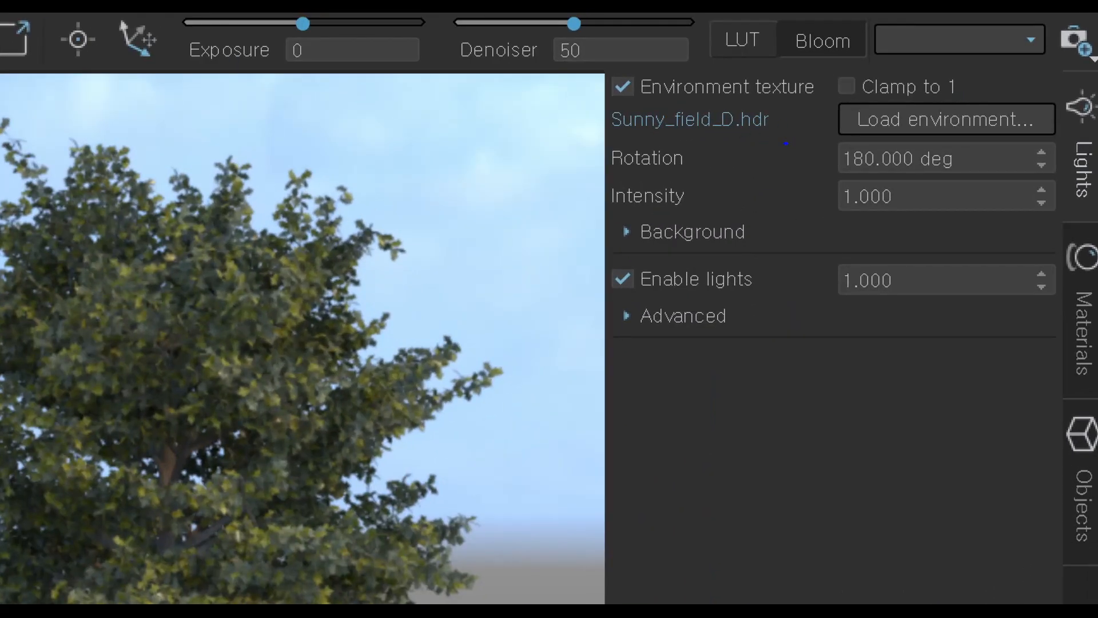
left_click_drag(786, 143, 632, 161)
mouse_move(749, 137)
left_mouse_down()
mouse_move(735, 101)
mouse_move(701, 163)
left_mouse_up()
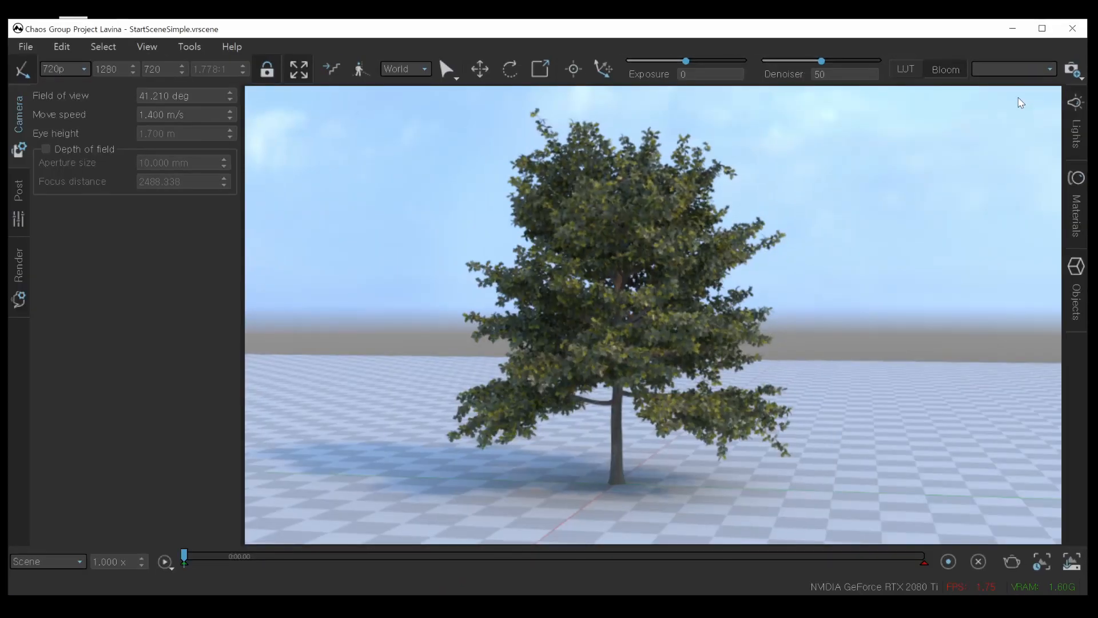
Switch to File Explorer, pick Luxo-Jr_4000x2000.exr in the HDRI folder, and load it as the scene's environment texture.
key("alt+Tab")
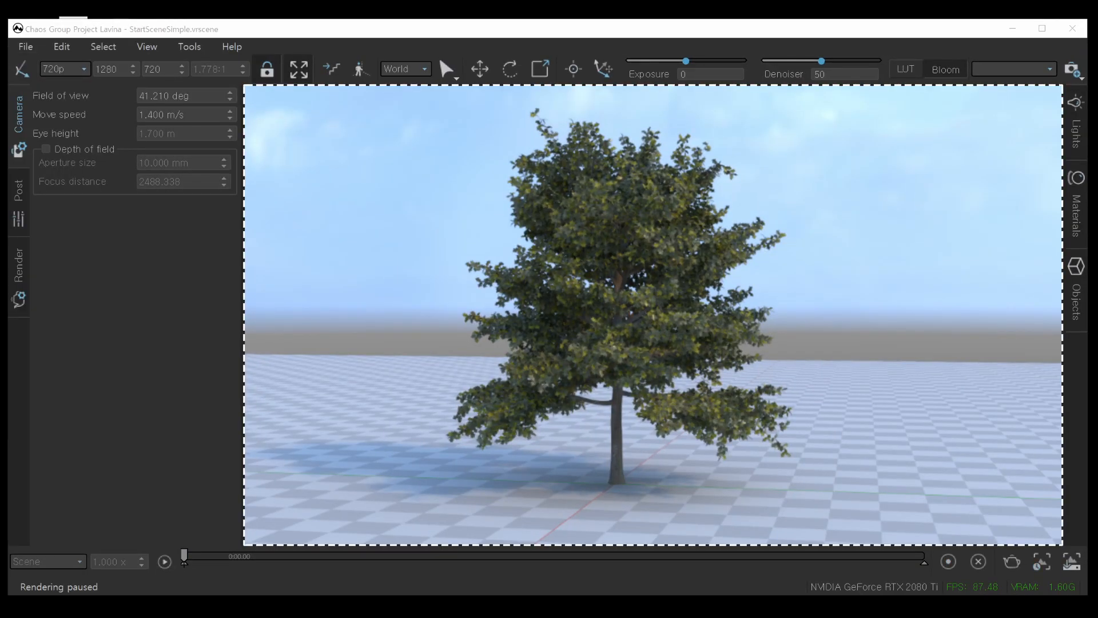
left_click(1077, 149)
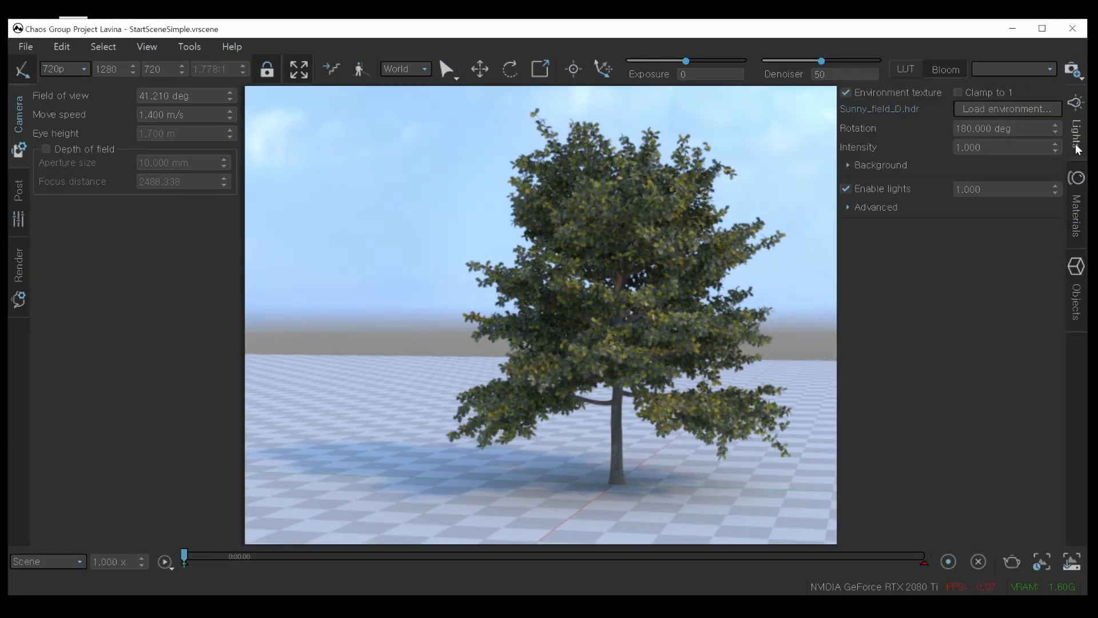
key("alt+Tab")
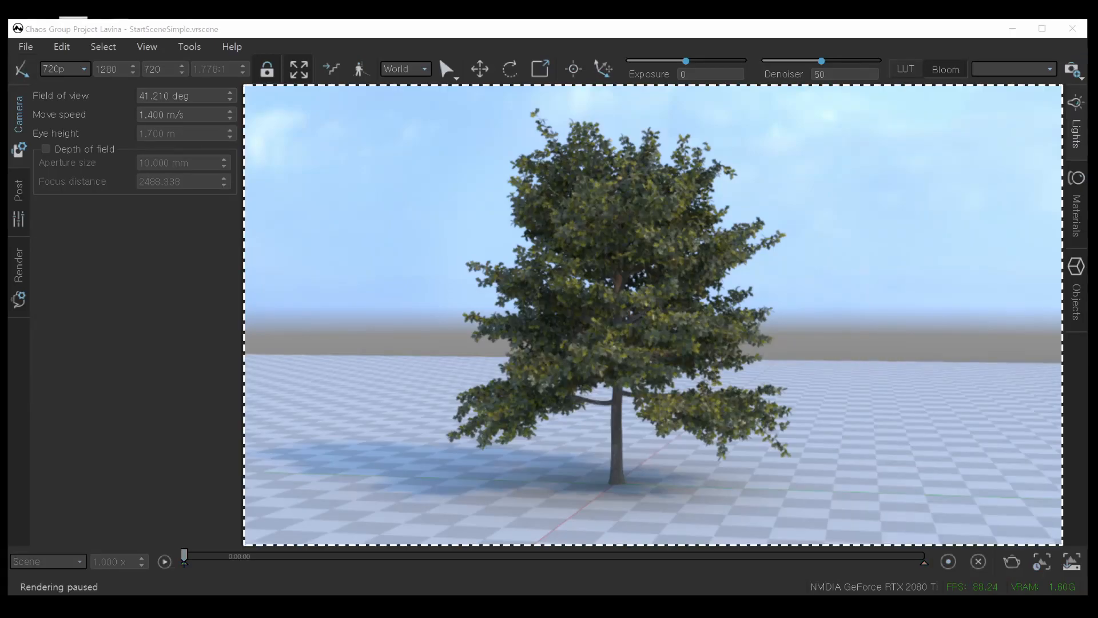
left_click(1076, 153)
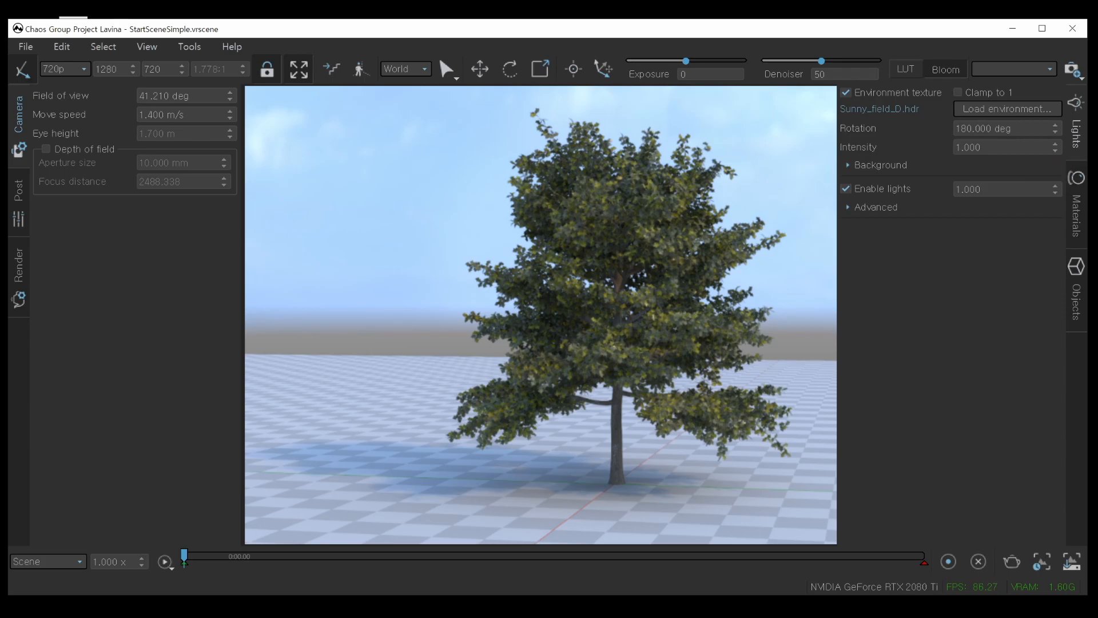
left_click_drag(1097, 252, 724, 140)
left_click(660, 223)
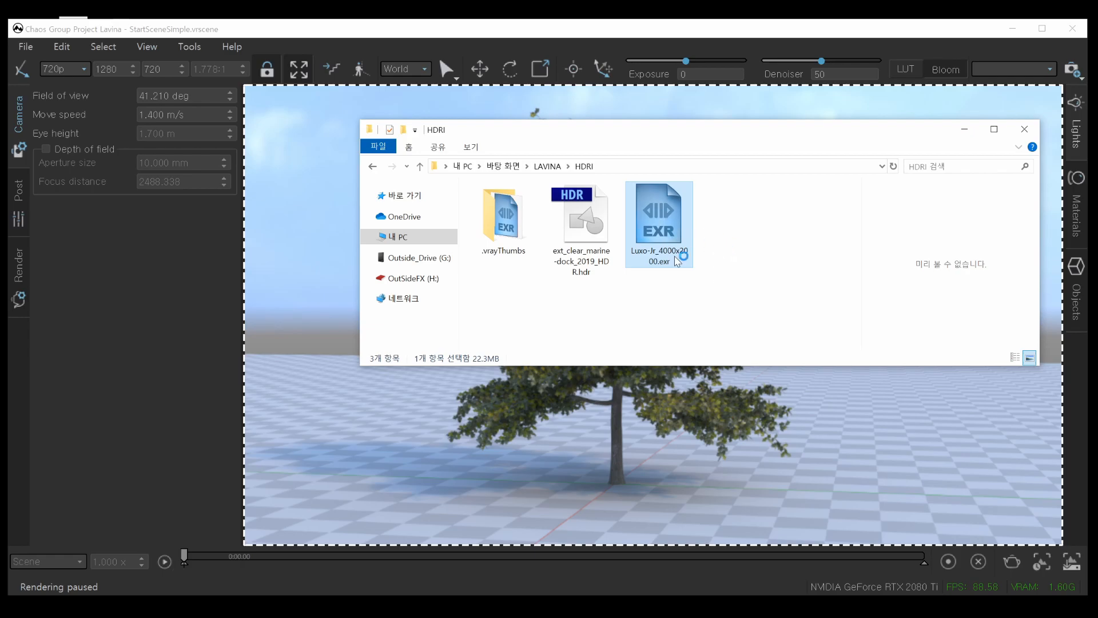
left_click_drag(748, 129, 706, 125)
left_click_drag(646, 217, 842, 441)
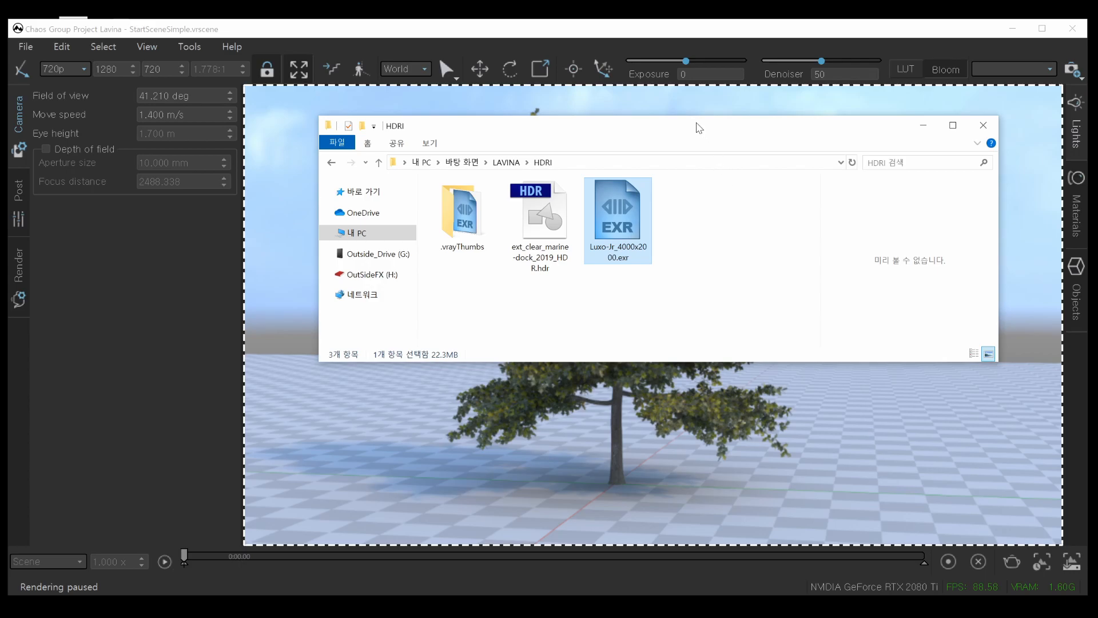
left_click_drag(697, 123, 1093, 152)
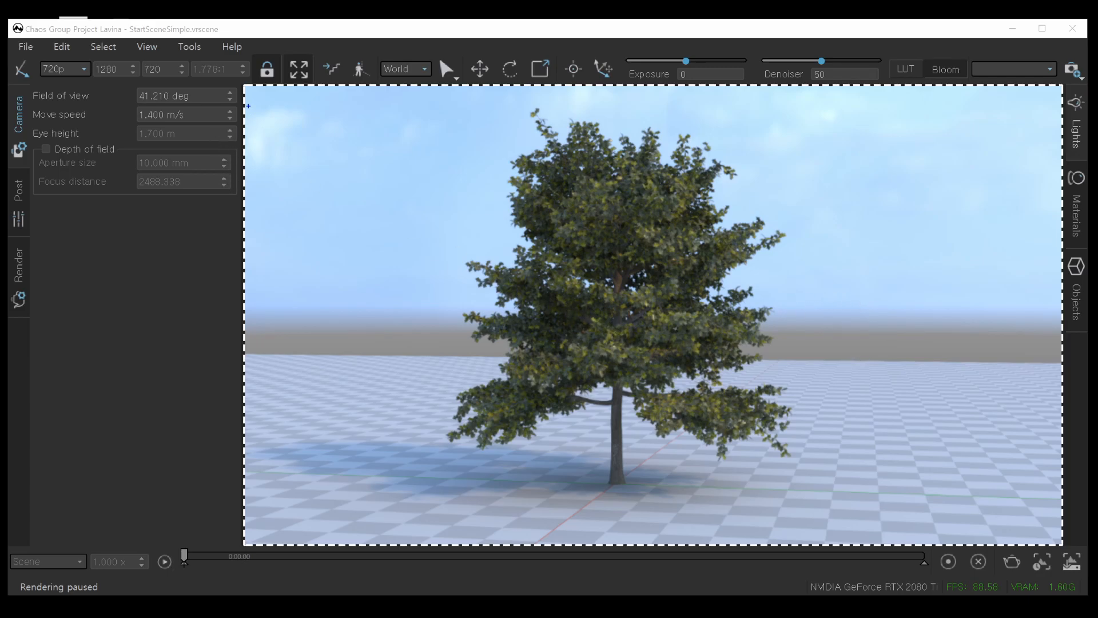
left_click_drag(243, 72, 353, 71)
mouse_move(439, 78)
left_mouse_down()
mouse_move(502, 95)
mouse_move(477, 70)
left_mouse_up()
mouse_move(599, 73)
left_mouse_down()
mouse_move(635, 100)
mouse_move(632, 69)
left_mouse_up()
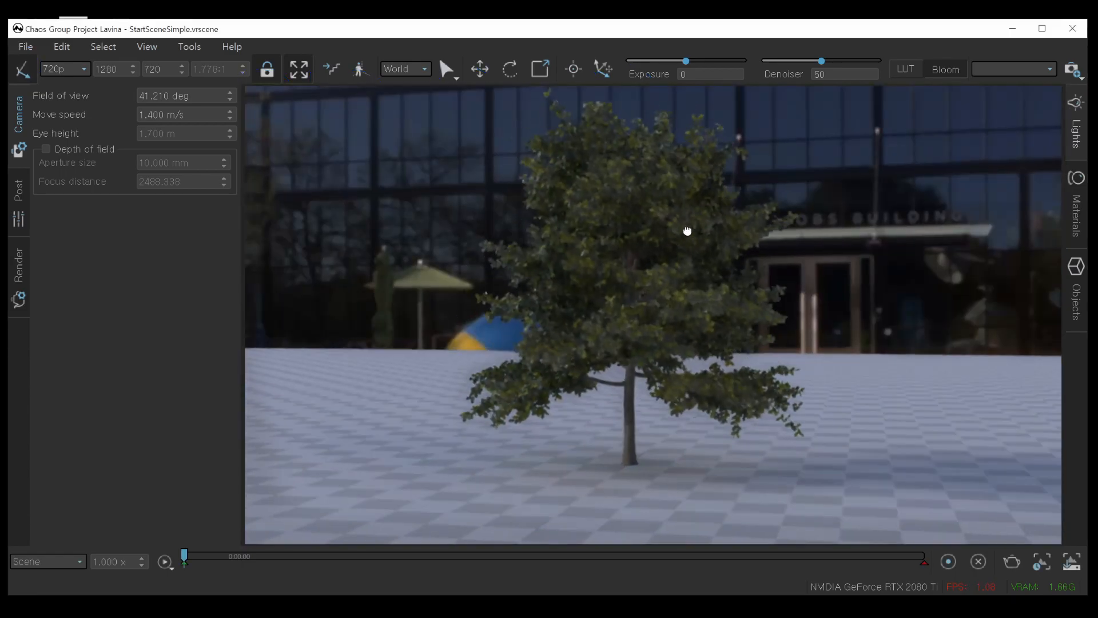
Orbit and zoom around the tree to examine the new environment background and its lighting from several sides.
left_click_drag(686, 231, 650, 252)
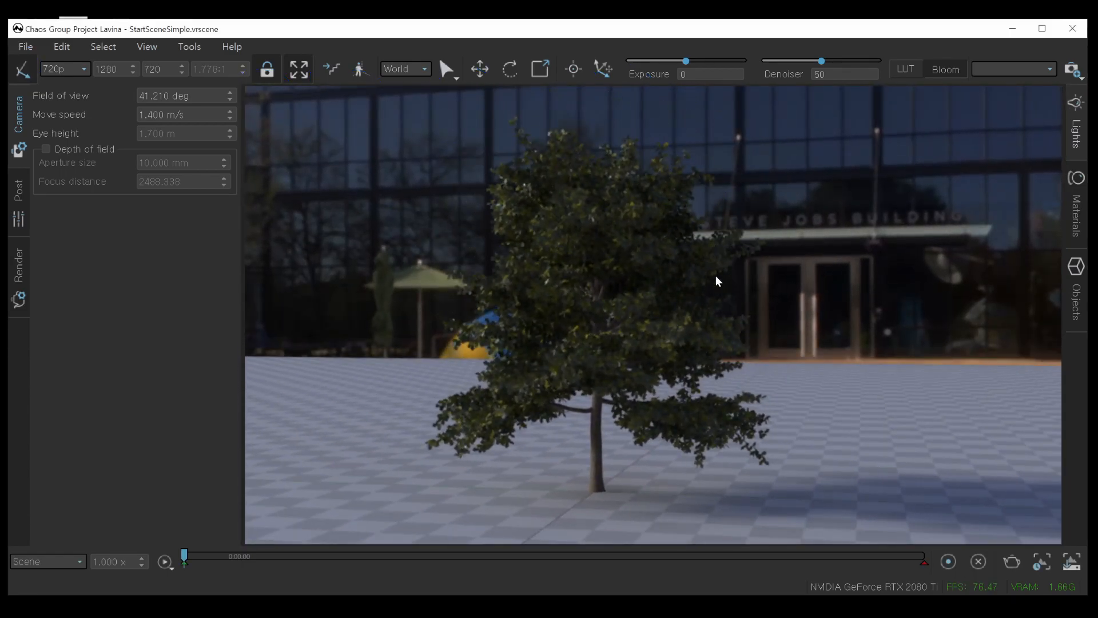
mouse_move(583, 281)
right_mouse_down()
mouse_move(789, 280)
mouse_move(457, 268)
mouse_move(583, 400)
mouse_move(544, 343)
right_mouse_up()
left_click(1078, 143)
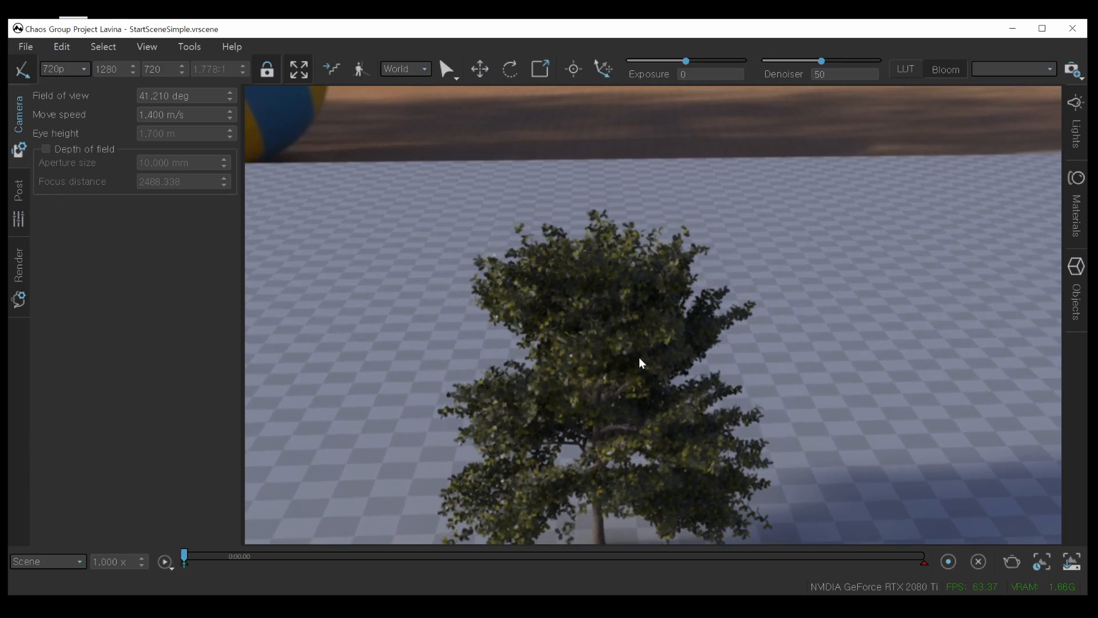
scroll(640, 360, "down", 8)
mouse_move(640, 359)
left_mouse_down("alt")
mouse_move(578, 371)
mouse_move(549, 332)
mouse_move(492, 311)
mouse_move(587, 361)
mouse_move(681, 389)
mouse_move(651, 355)
left_mouse_up("alt")
scroll(660, 365, "up", 5)
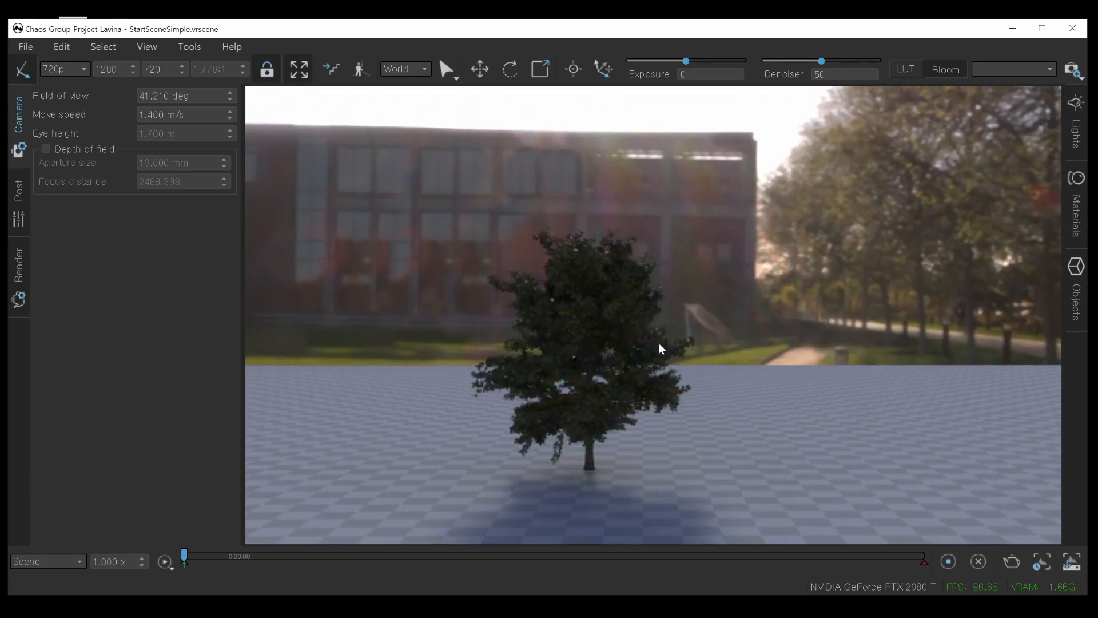
Lower the exposure to -3.865 and examine the bright sun area of the environment sky.
left_click_drag(684, 61, 638, 60)
left_click_drag(660, 214, 724, 246, "alt")
middle_click_drag(723, 247, 652, 309, "alt")
mouse_move(652, 309)
left_mouse_down("alt")
mouse_move(635, 360)
mouse_move(649, 307)
left_mouse_up("alt")
left_click_drag(781, 346, 781, 371, "alt")
middle_click_drag(781, 349, 769, 294, "alt")
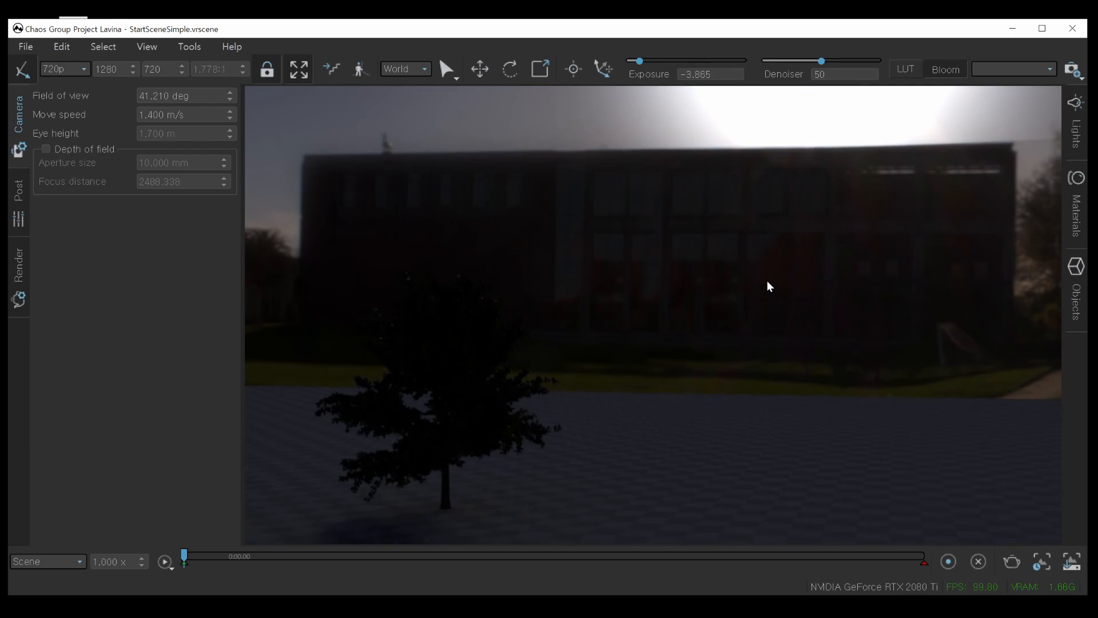
Enable Clamp to 1 for the Luxo-Jr environment texture.
middle_click_drag(791, 204, 879, 180, "alt")
left_click(1078, 137)
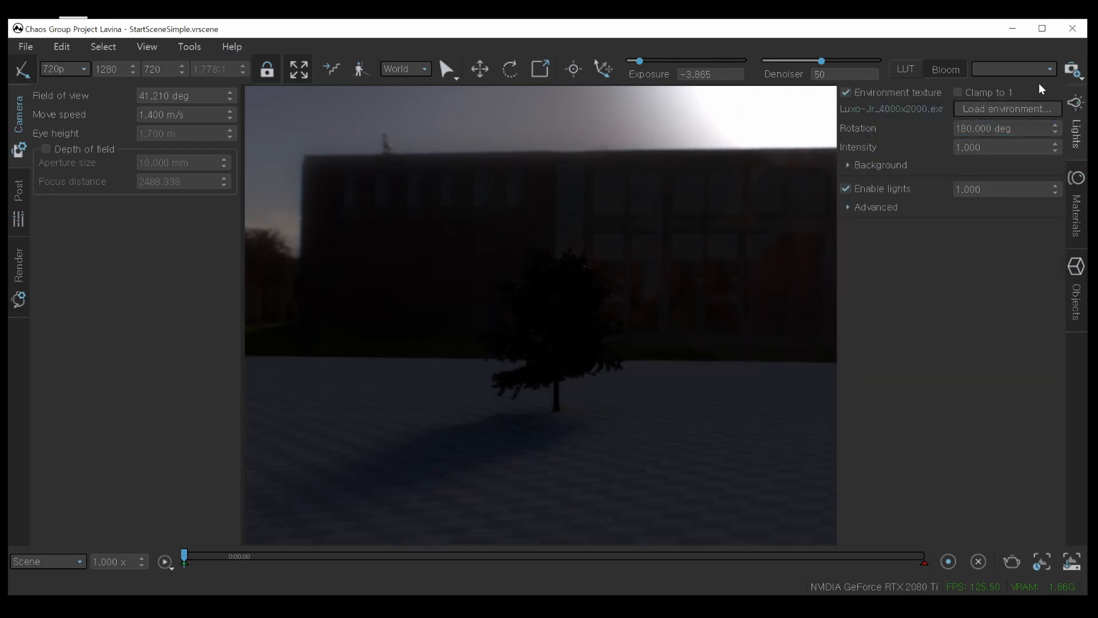
left_click(959, 93)
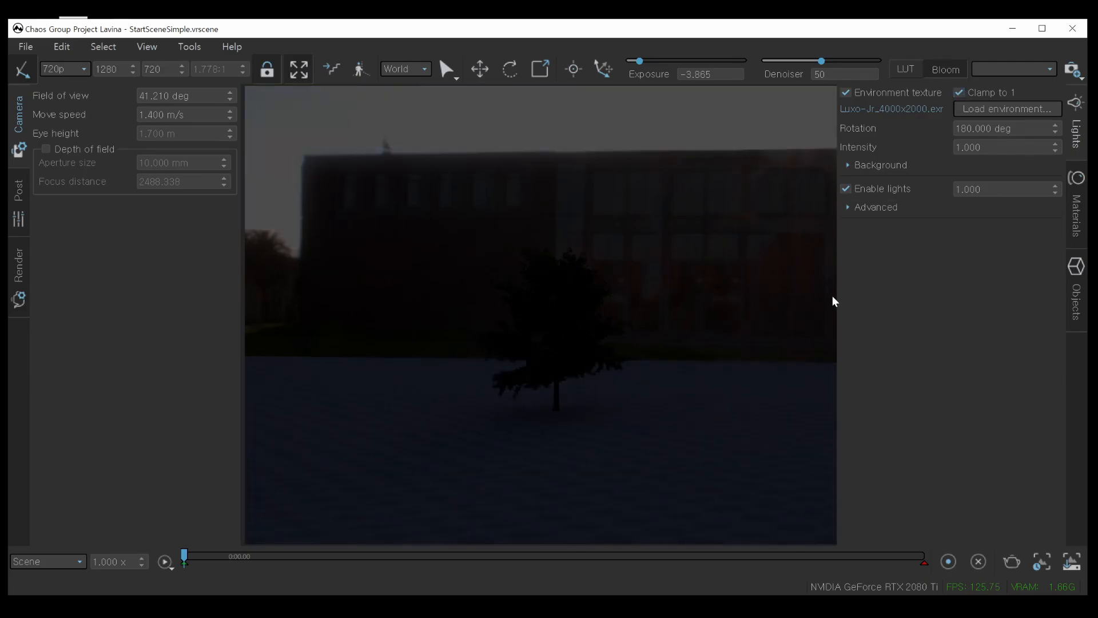
Reset the exposure to 0 and turn off Clamp to 1 for the Luxo-Jr environment texture.
left_click_drag(515, 332, 538, 336, "alt")
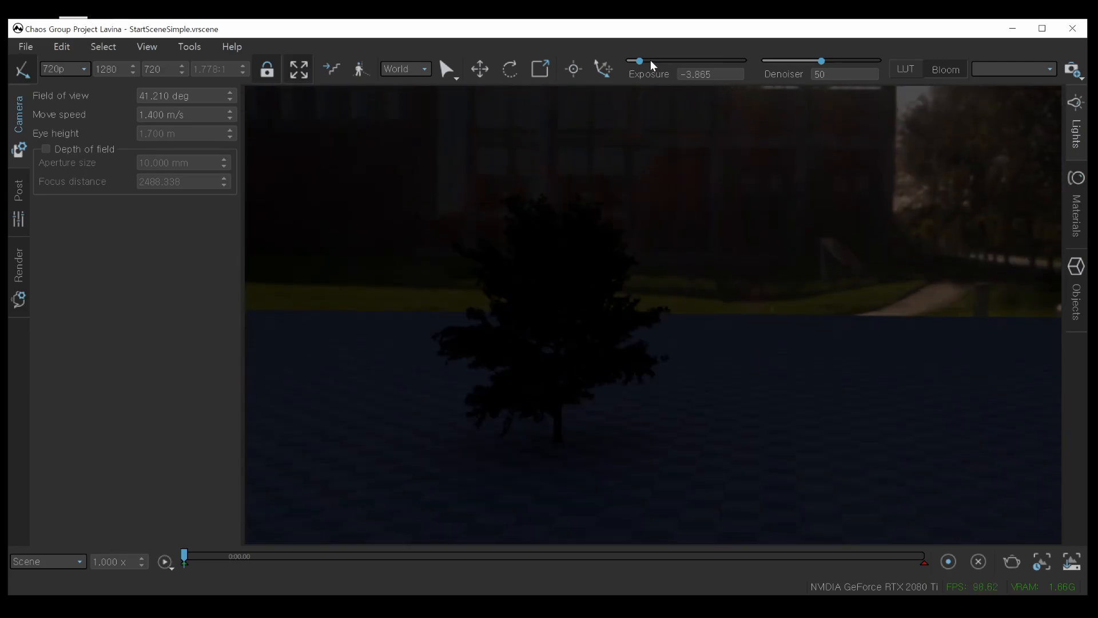
left_click_drag(643, 60, 688, 64)
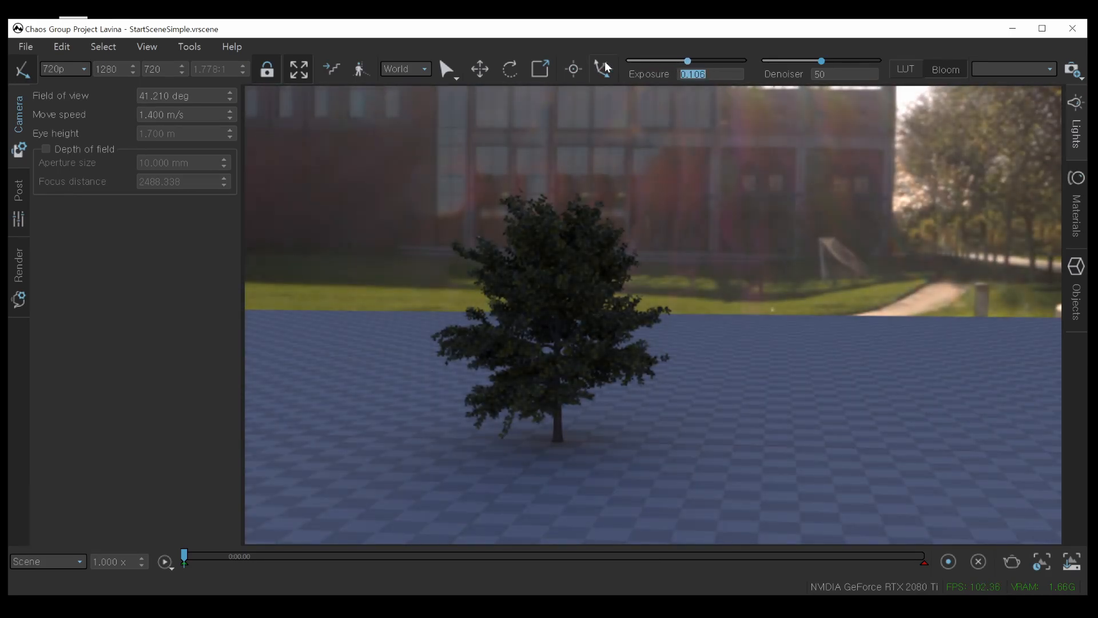
type("0")
key("Return")
left_click(1078, 138)
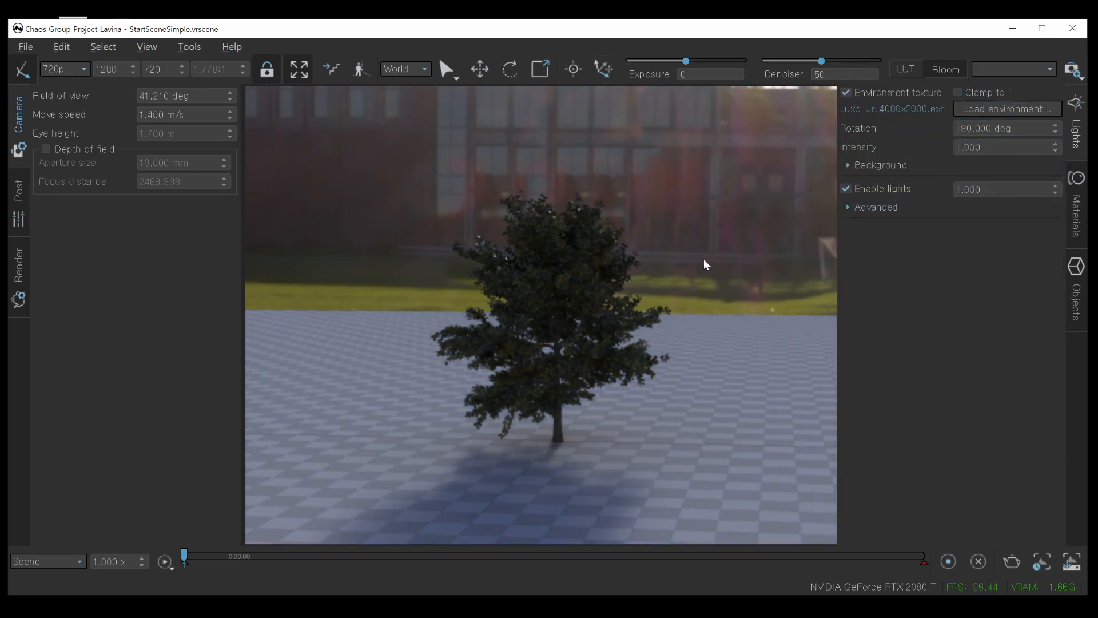
left_click(705, 258)
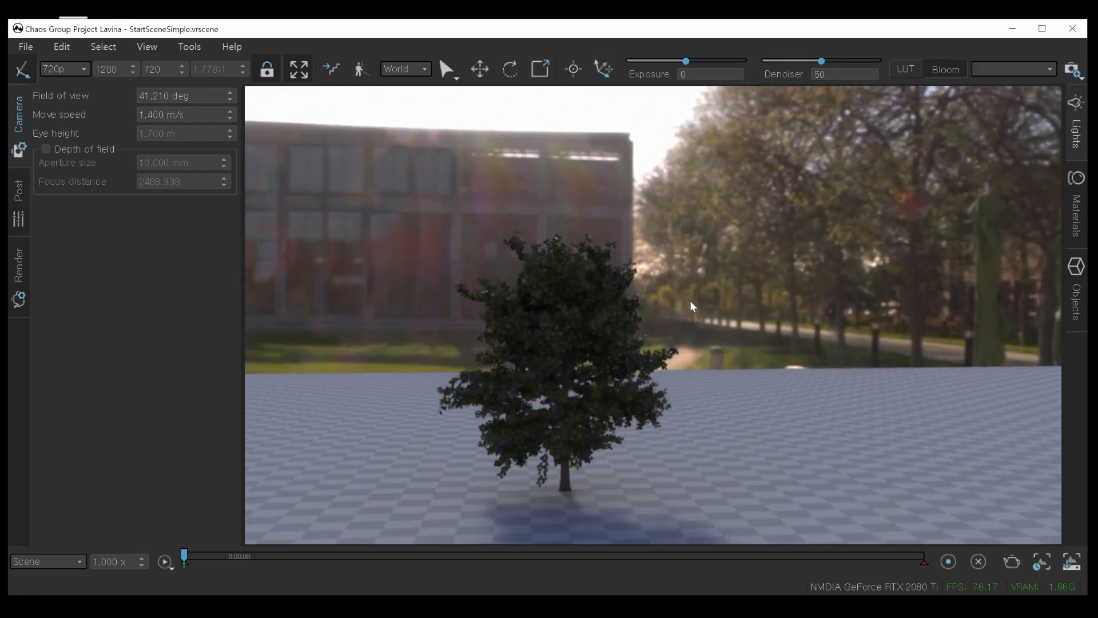
Set the environment texture's rotation to 78.250 degrees so the sun lights the tree from another direction.
left_click(1076, 135)
left_click(1056, 130)
mouse_move(1056, 131)
left_mouse_down()
mouse_move(1020, 497)
mouse_move(959, 461)
left_mouse_up()
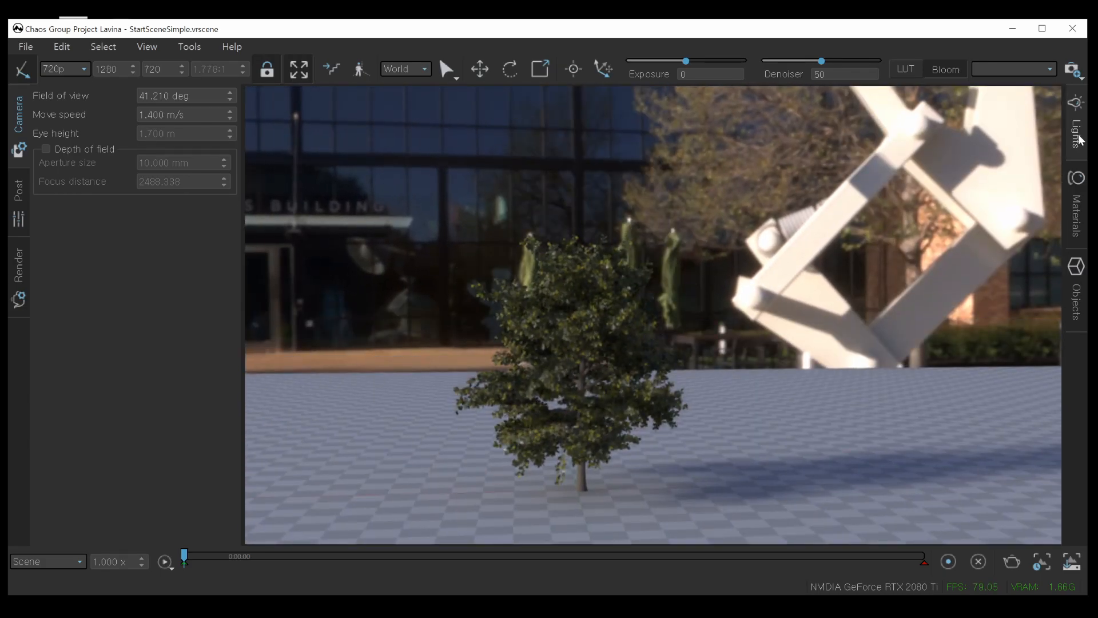
Try an environment intensity of 10, and set it back to 1.
left_click(1077, 135)
key("Tab")
type("10")
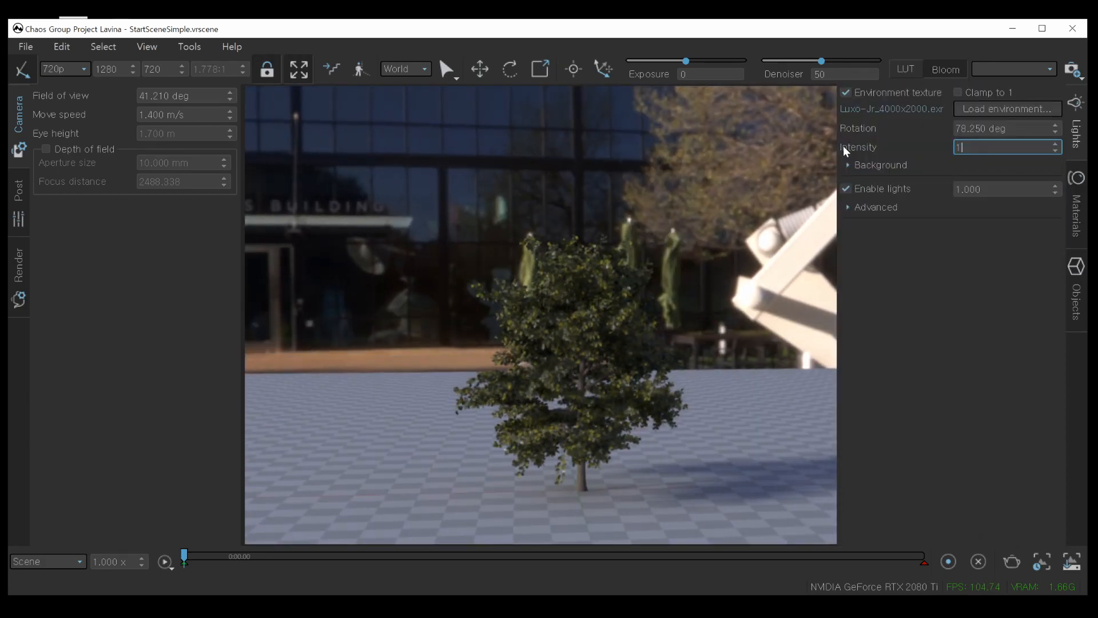
key("Return")
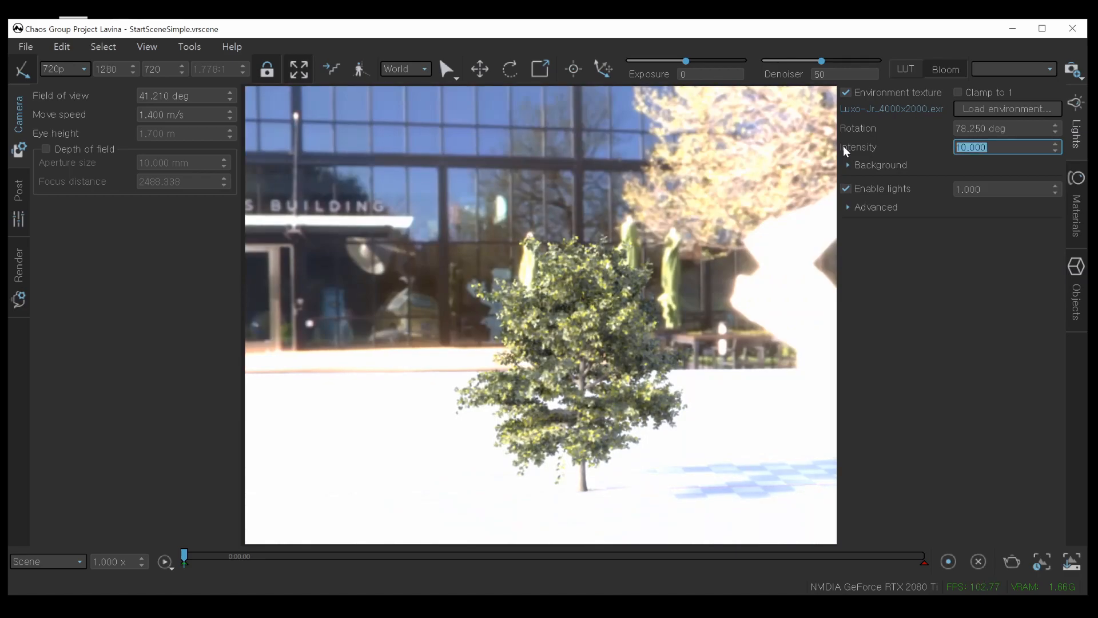
type("1")
key("Return")
Expand the Background and Advanced sections of the light settings to review their options.
left_click(846, 167)
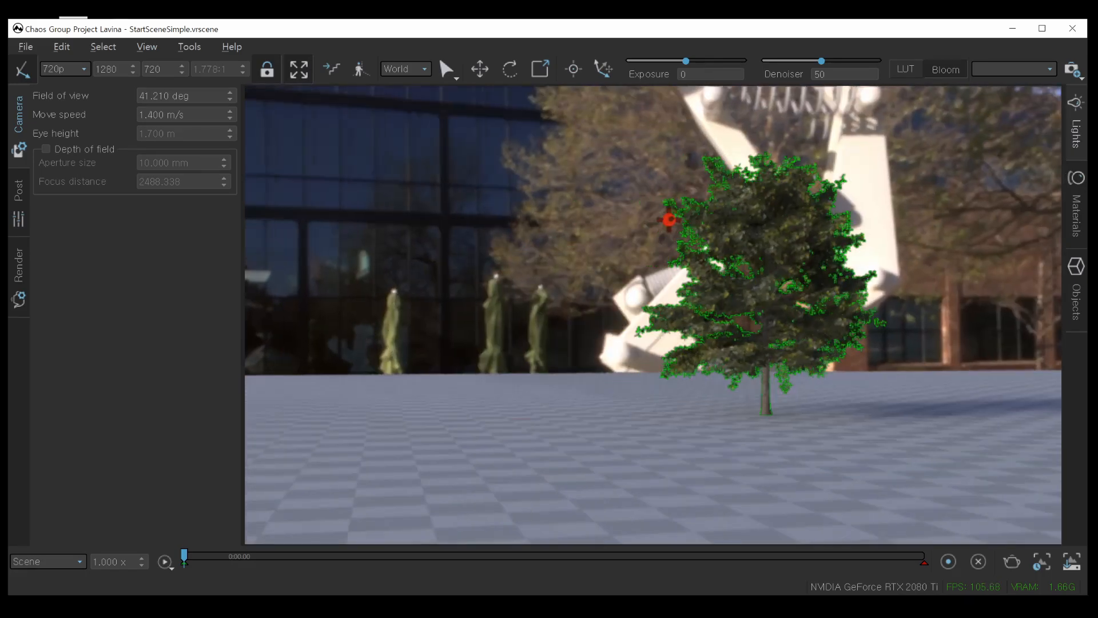
right_click_drag(669, 221, 668, 221)
middle_click_drag(668, 221, 673, 249)
right_click_drag(674, 249, 674, 248)
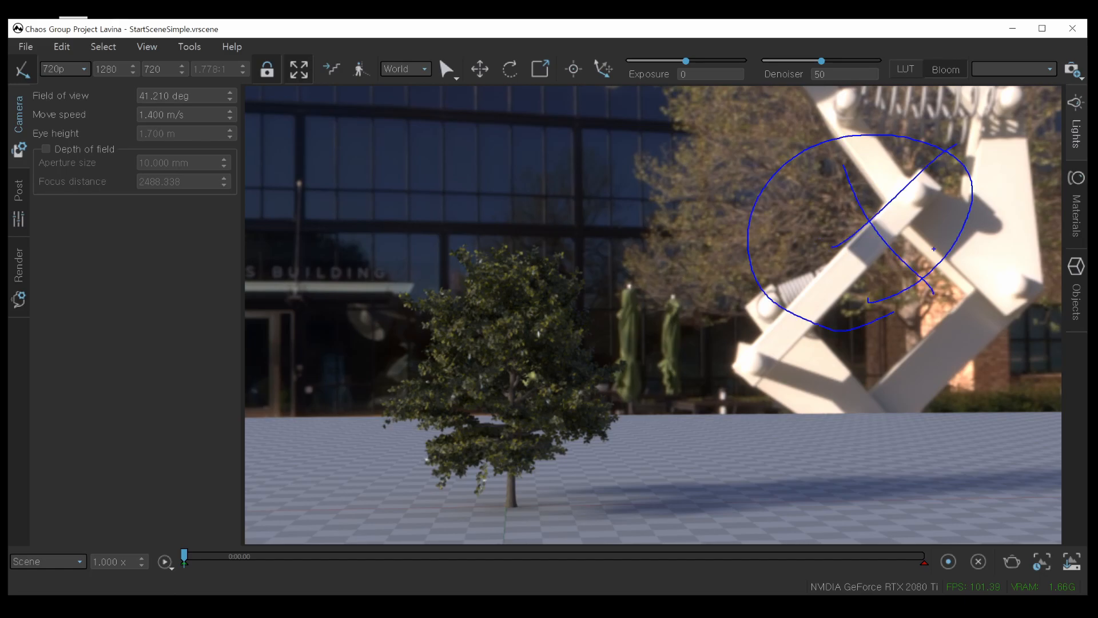
left_click(1076, 129)
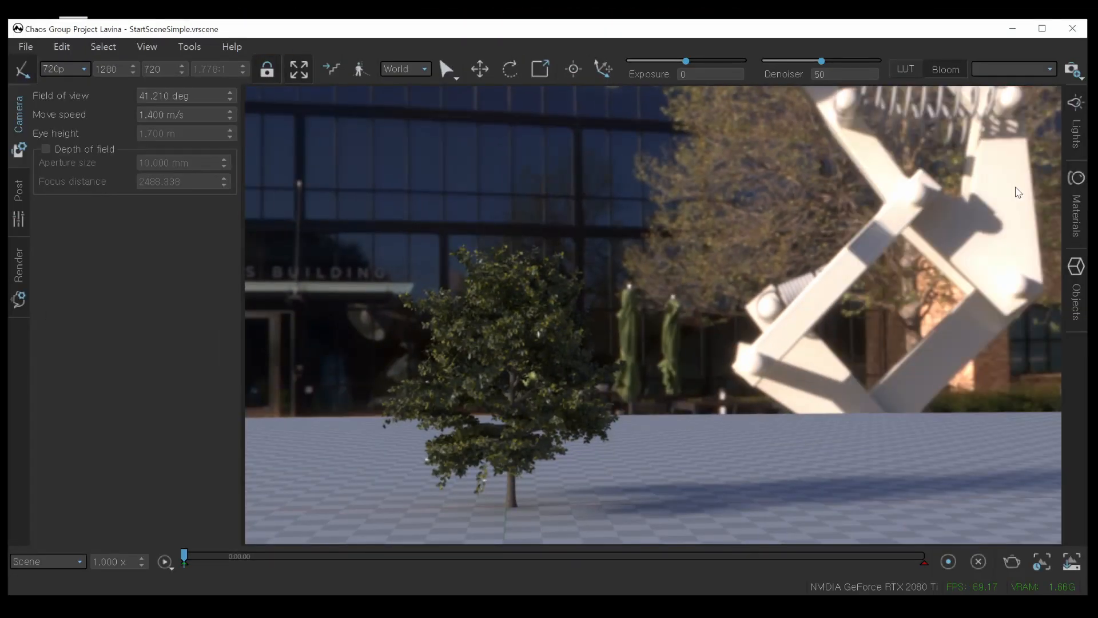
left_click(1077, 144)
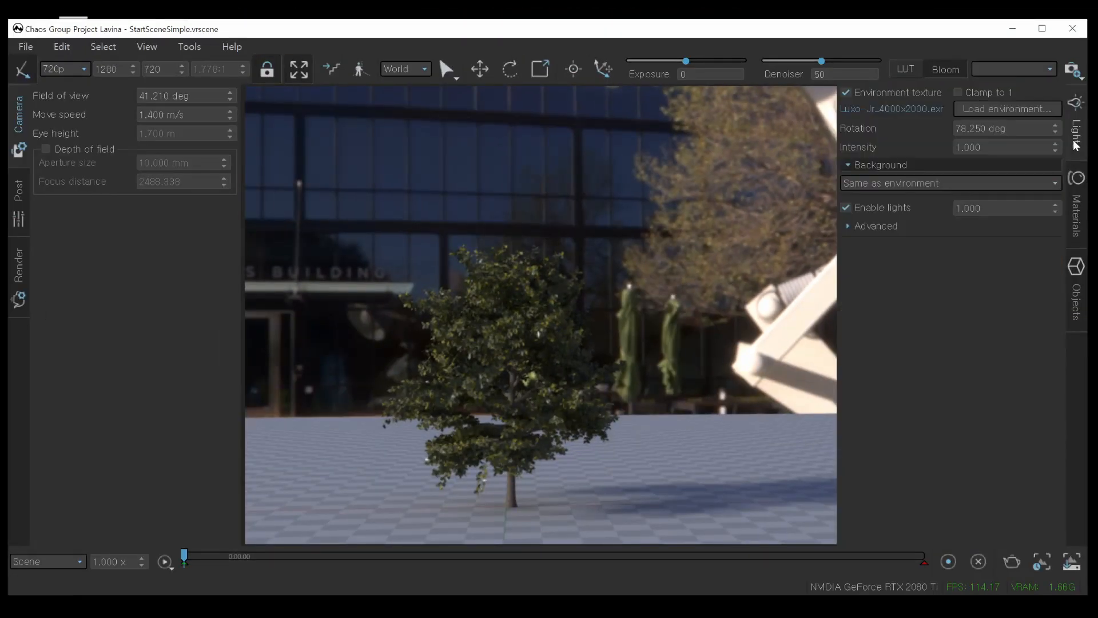
left_click(873, 227)
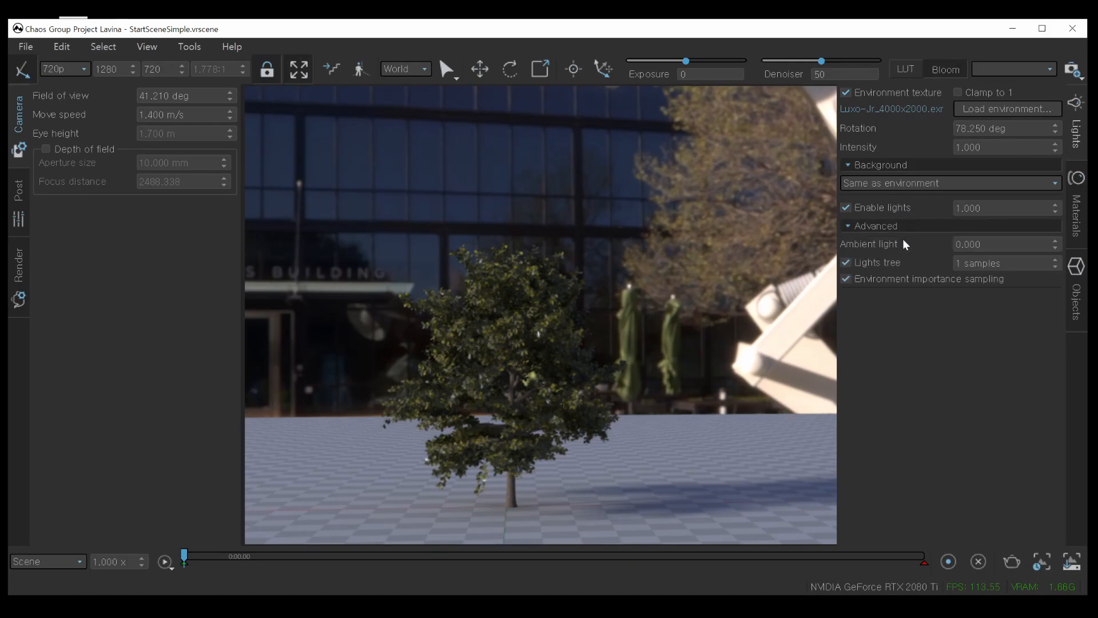
Turn off GI in the render settings with the tree's foliage viewed up close.
middle_click_drag(558, 332, 641, 309)
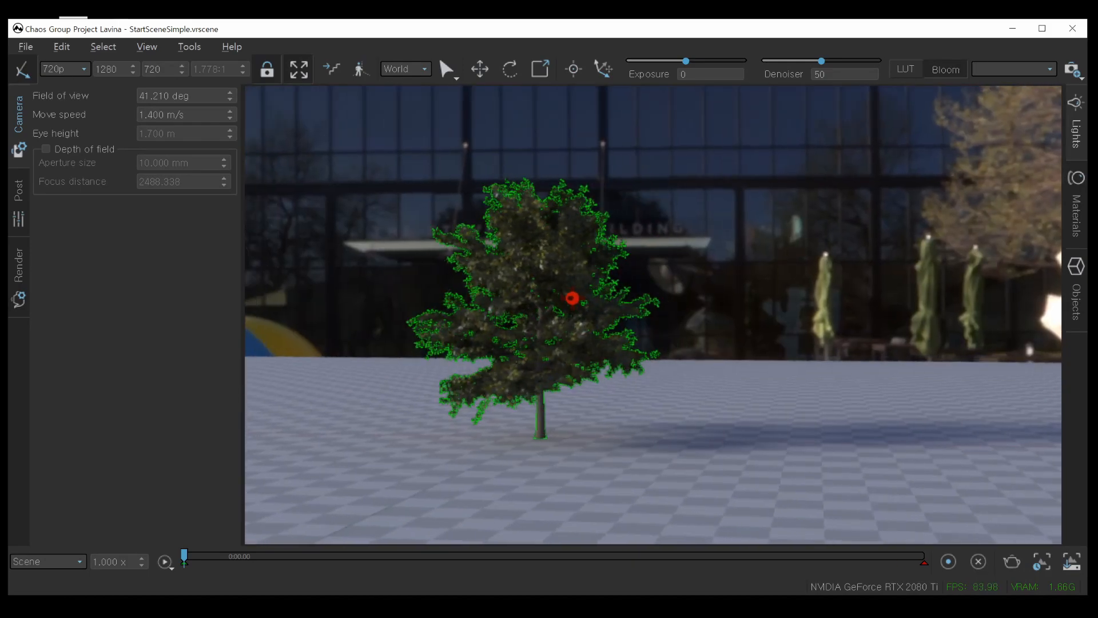
scroll(572, 298, "up", 10)
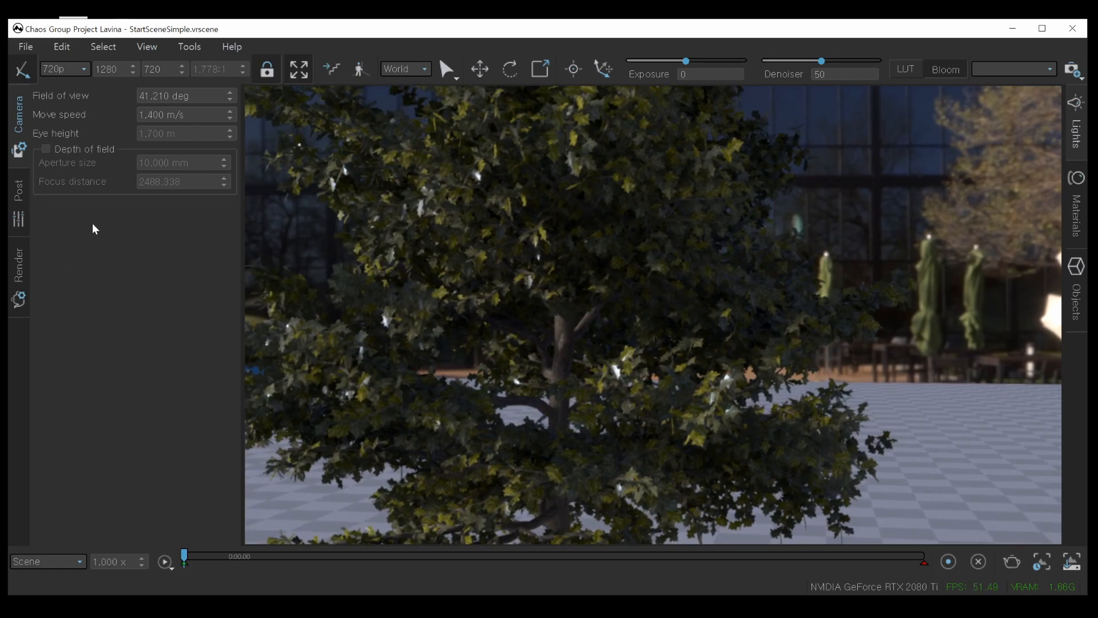
left_click(22, 264)
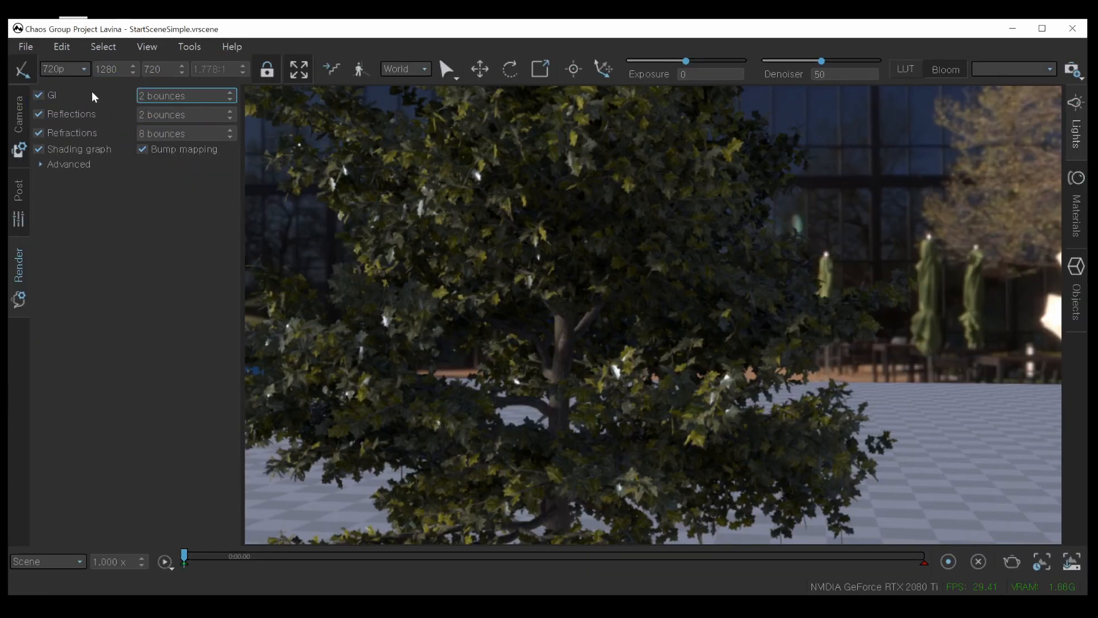
left_click(77, 177)
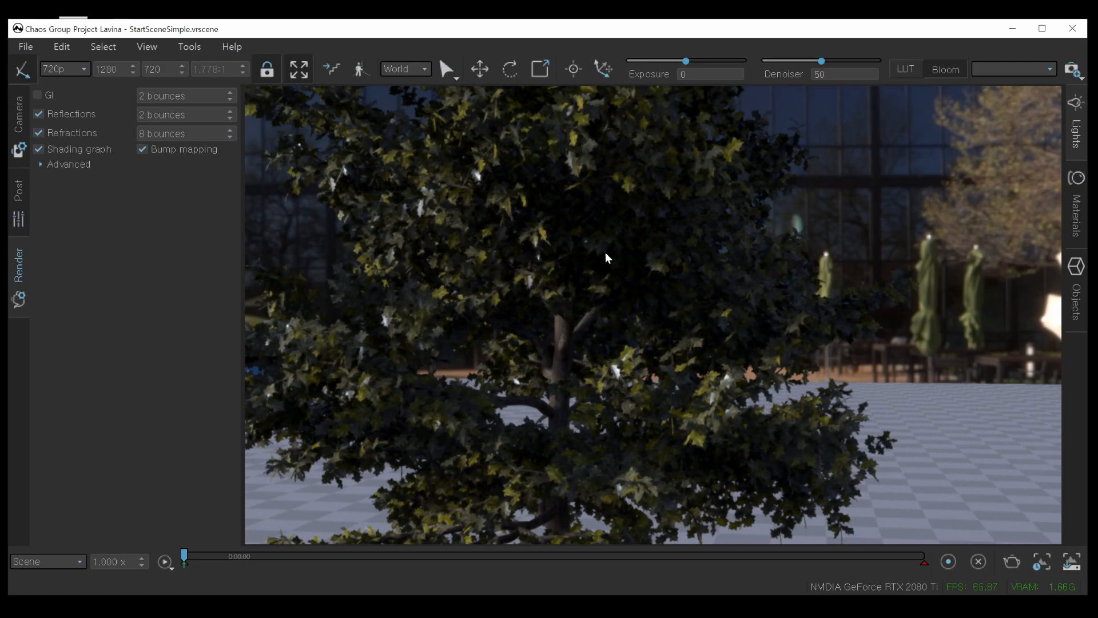
left_click_drag(637, 284, 685, 234)
Raise the scene's ambient light to 0.253 in the advanced light settings.
left_click(1076, 143)
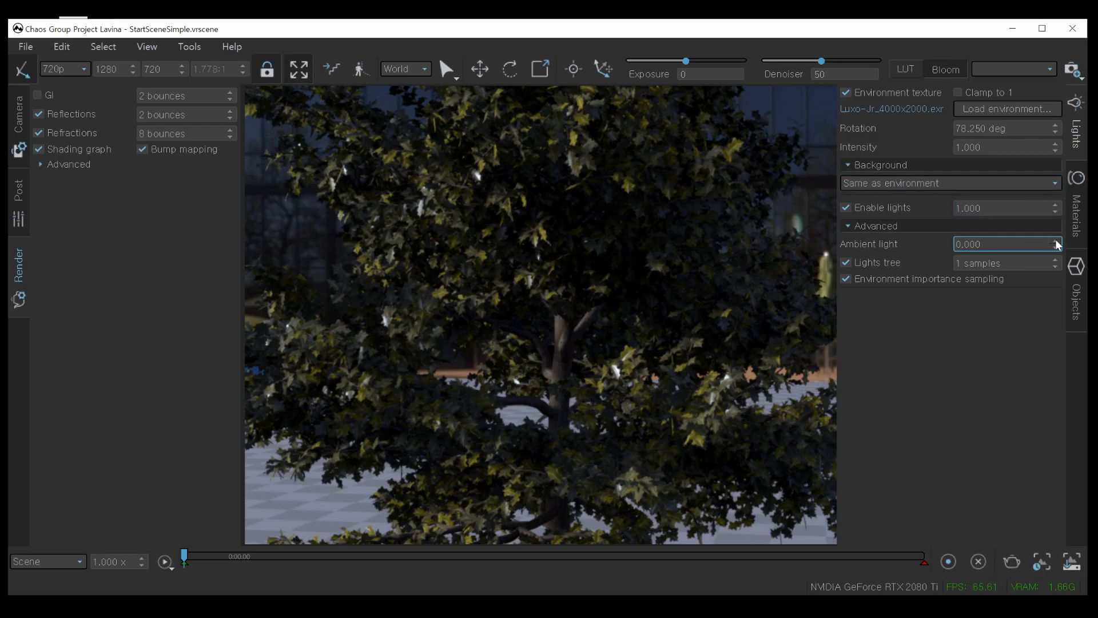
double_click(972, 245)
type("0.198")
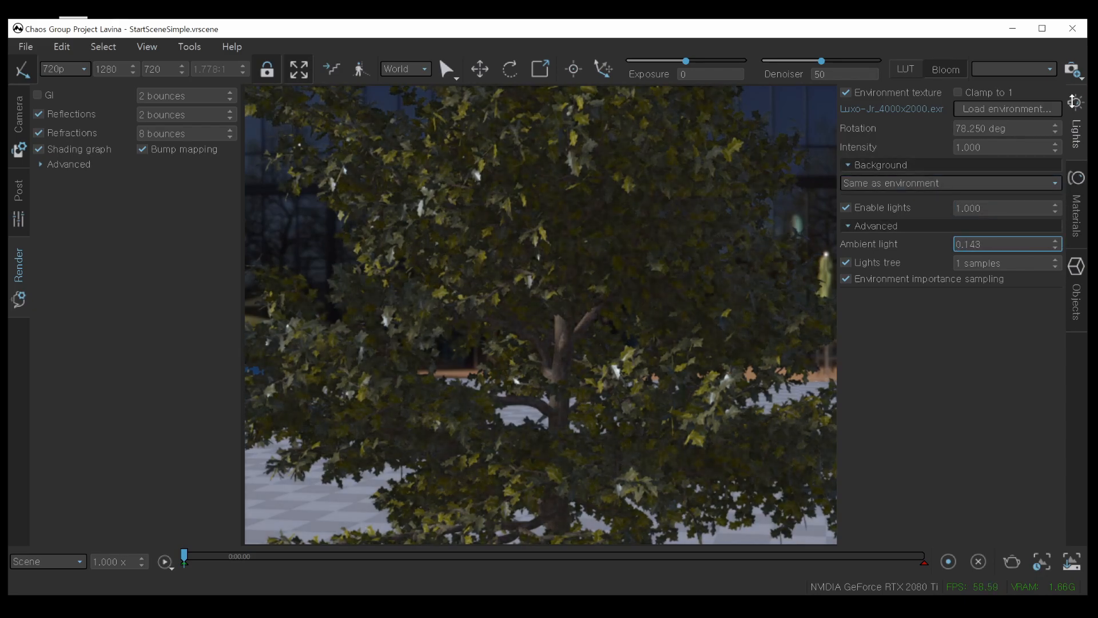
left_click_drag(1073, 67, 1077, 617)
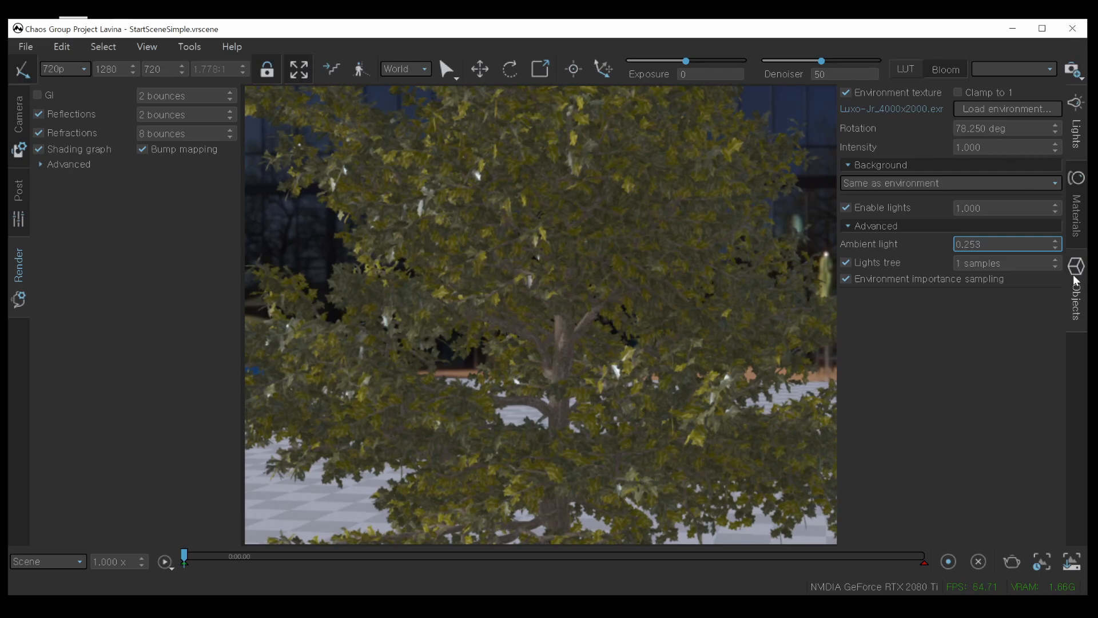
Reset the ambient light to 0 and turn GI back on.
left_click_drag(1056, 252, 1058, 519)
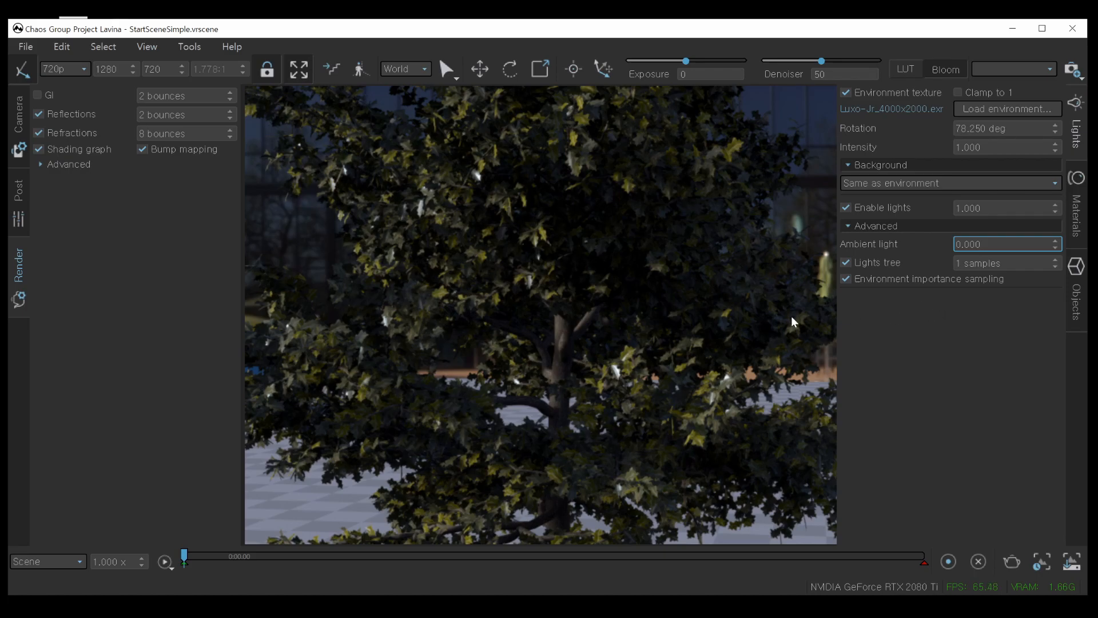
left_click(39, 95)
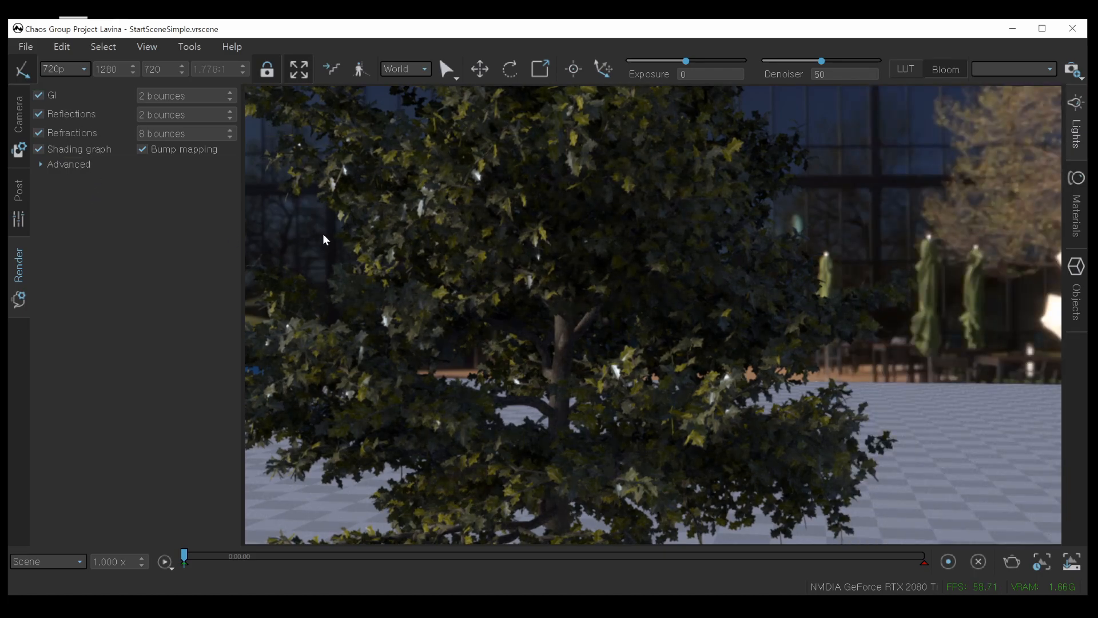
Set the bloom intensity to 1 in the post effects with the bright sky behind the tree in view.
left_click_drag(657, 348, 799, 358)
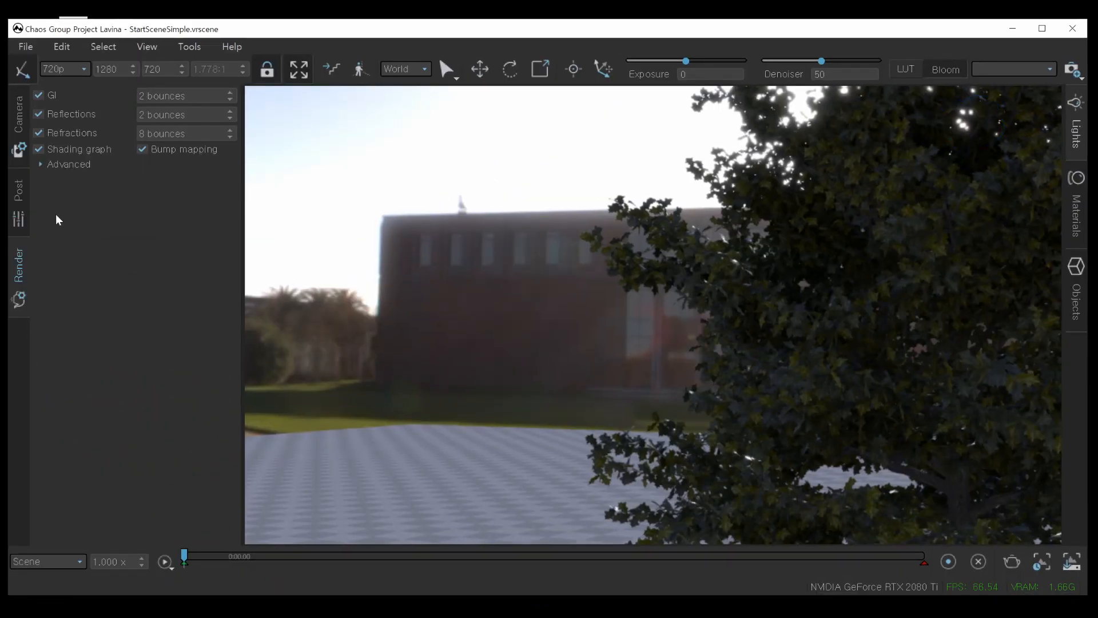
left_click(15, 201)
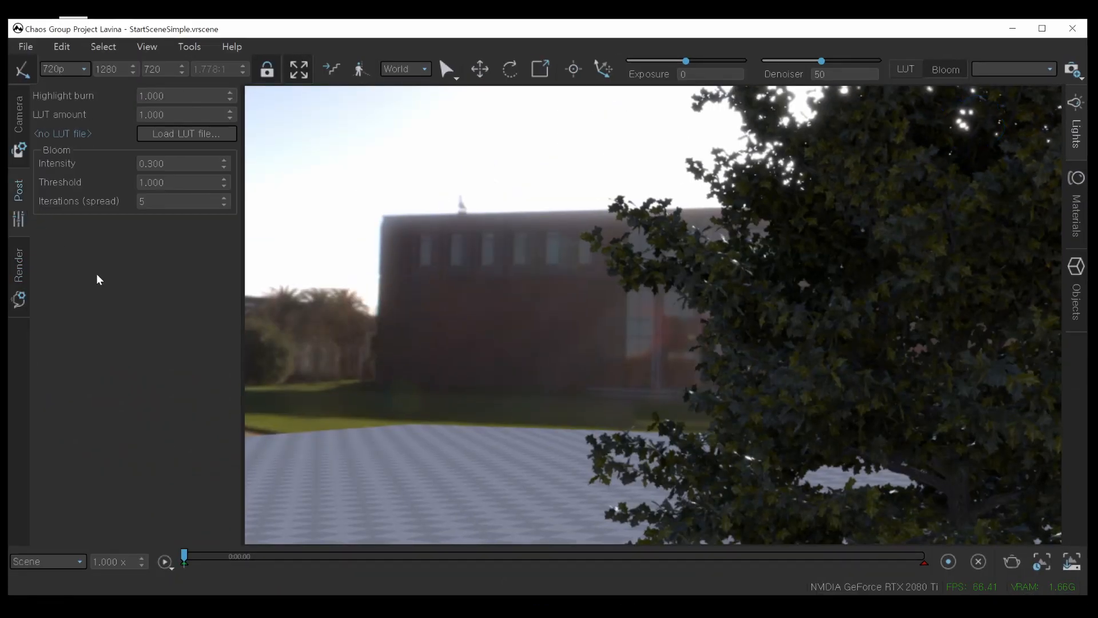
mouse_move(774, 235)
middle_mouse_down()
mouse_move(743, 364)
mouse_move(743, 319)
mouse_move(764, 308)
middle_mouse_up()
mouse_move(765, 303)
right_mouse_down()
mouse_move(765, 229)
mouse_move(764, 244)
right_mouse_up()
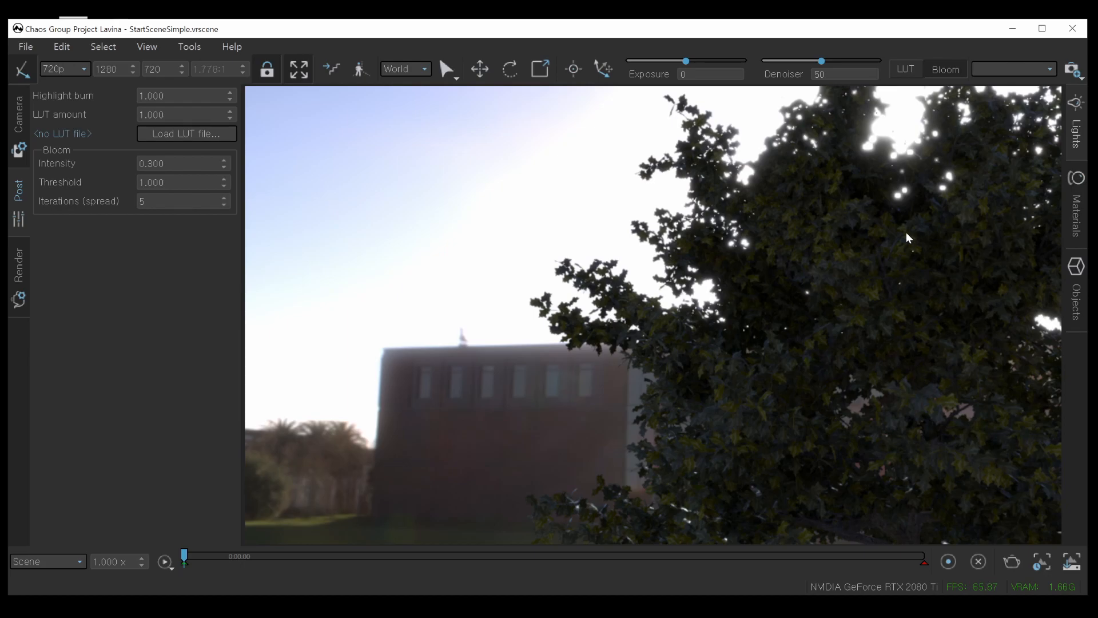
left_click_drag(175, 164, 142, 165)
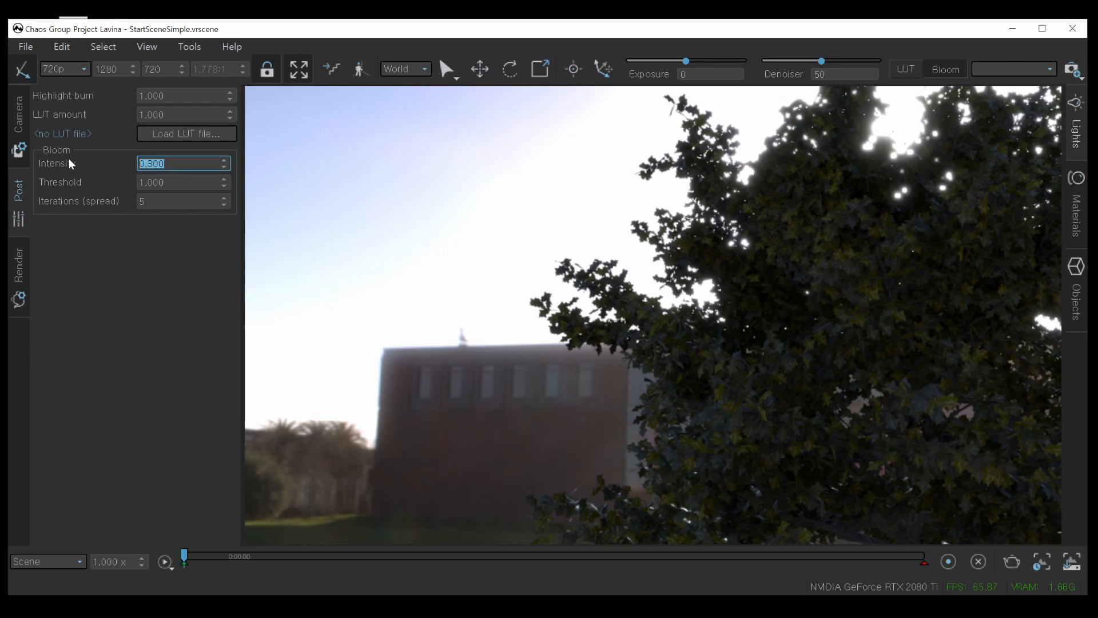
type("1")
key("Return")
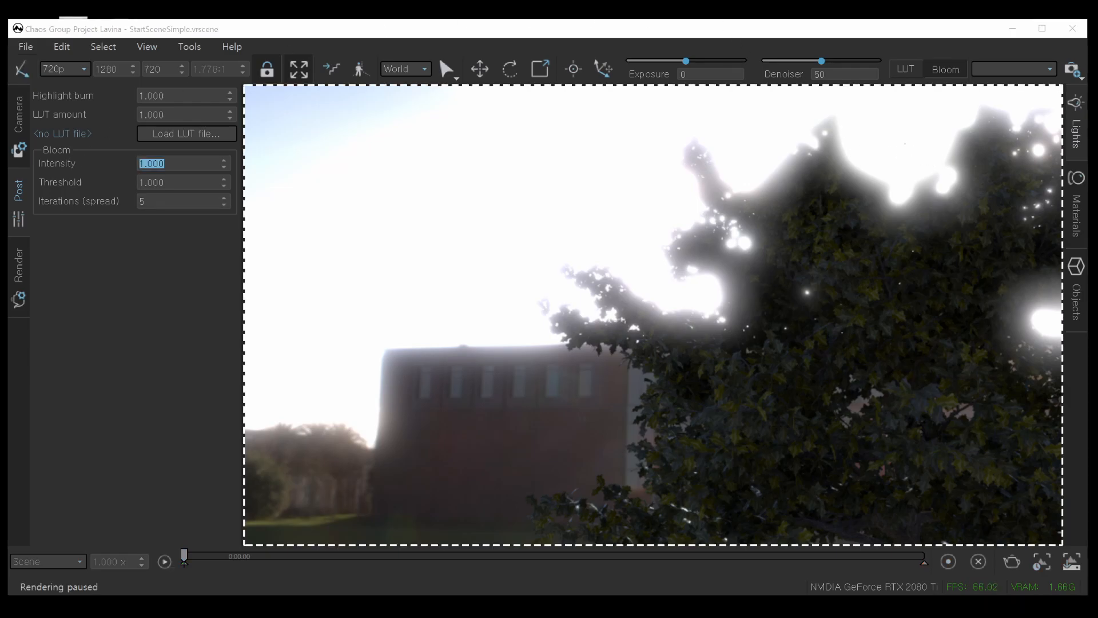
Set the bloom intensity back to 0.3.
double_click(173, 163)
left_click_drag(172, 163, 31, 157)
type(".3")
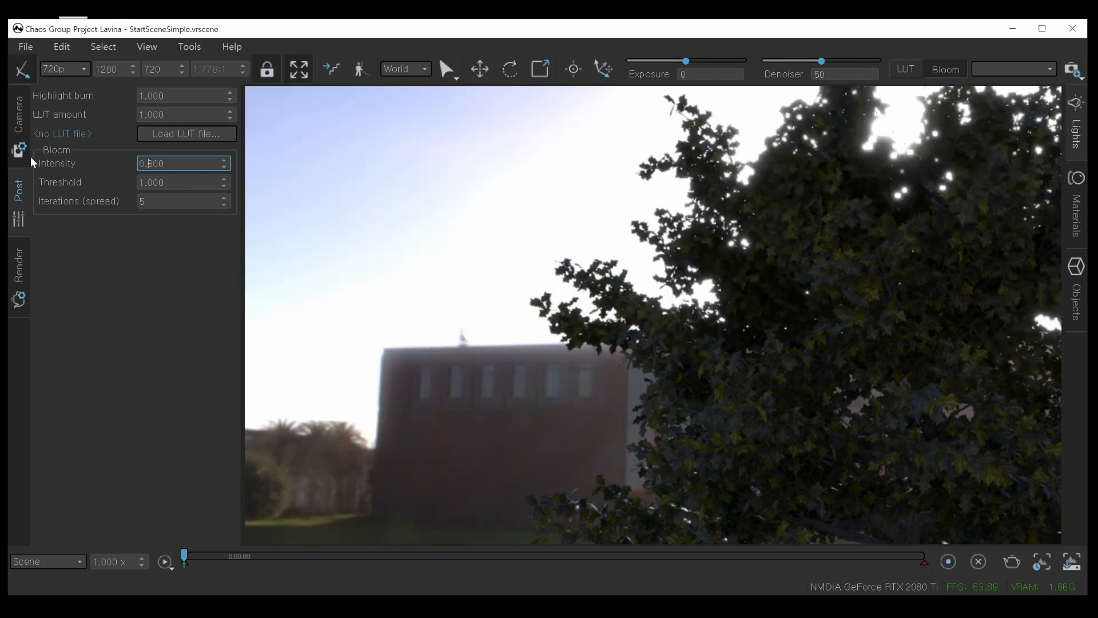
left_click(150, 289)
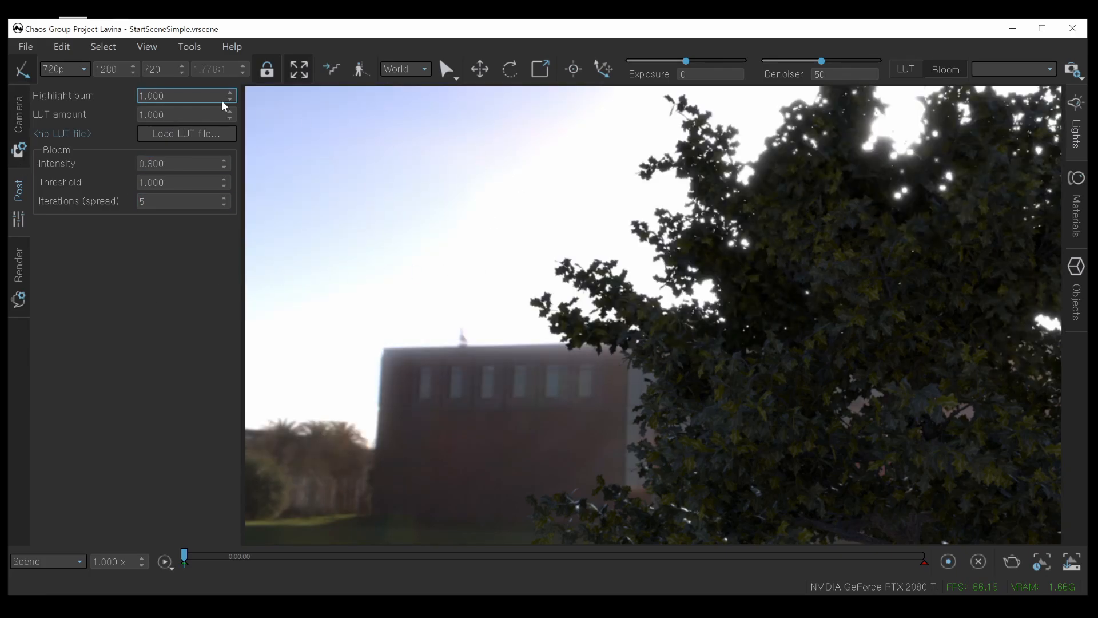
Lower Highlight burn to 0 while viewing the overexposed sky around the sun beside the tree.
middle_click_drag(704, 215, 646, 260)
right_click_drag(649, 248, 626, 251)
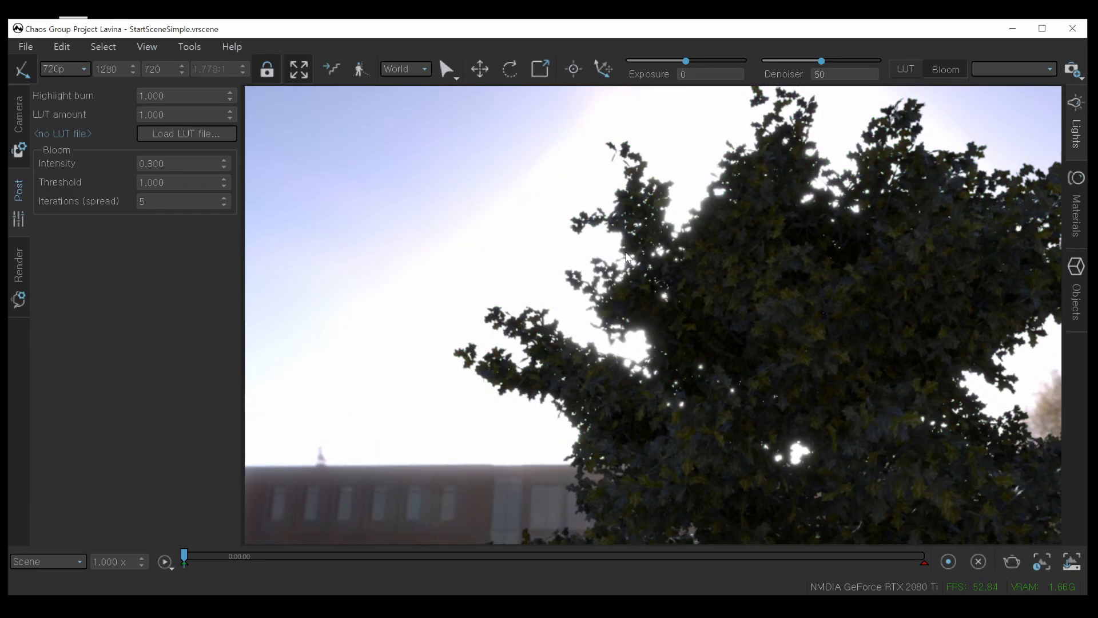
middle_click_drag(625, 252, 666, 244)
key("ctrl+2")
mouse_move(537, 143)
left_mouse_down()
mouse_move(643, 227)
mouse_move(644, 303)
left_mouse_up()
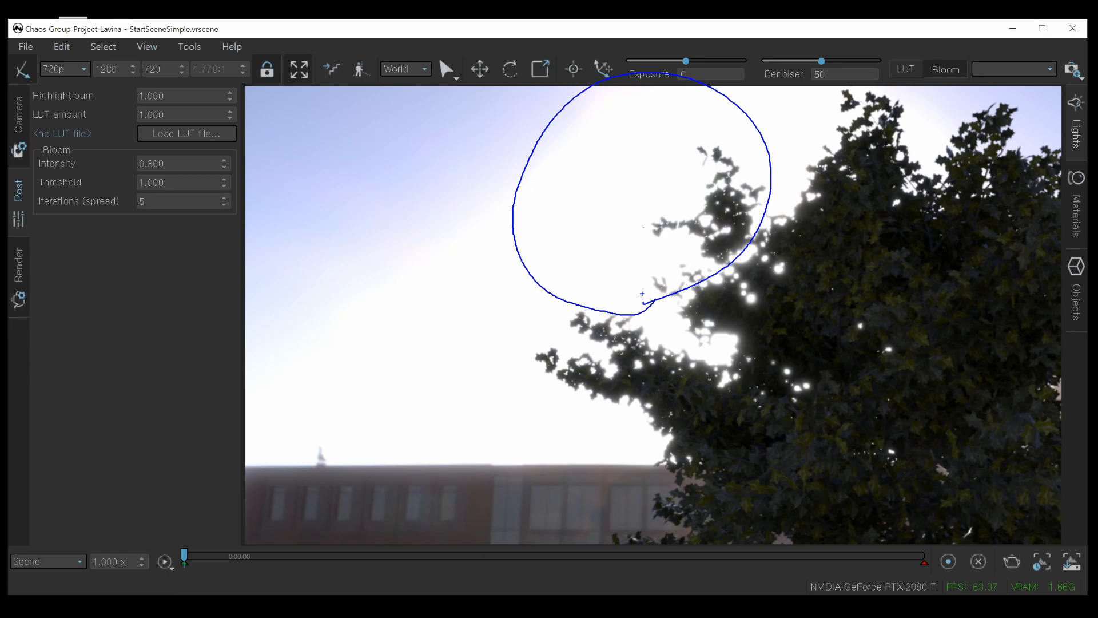
mouse_move(662, 282)
left_mouse_down()
mouse_move(638, 286)
mouse_move(664, 251)
left_mouse_up()
key("Escape")
left_click(230, 98)
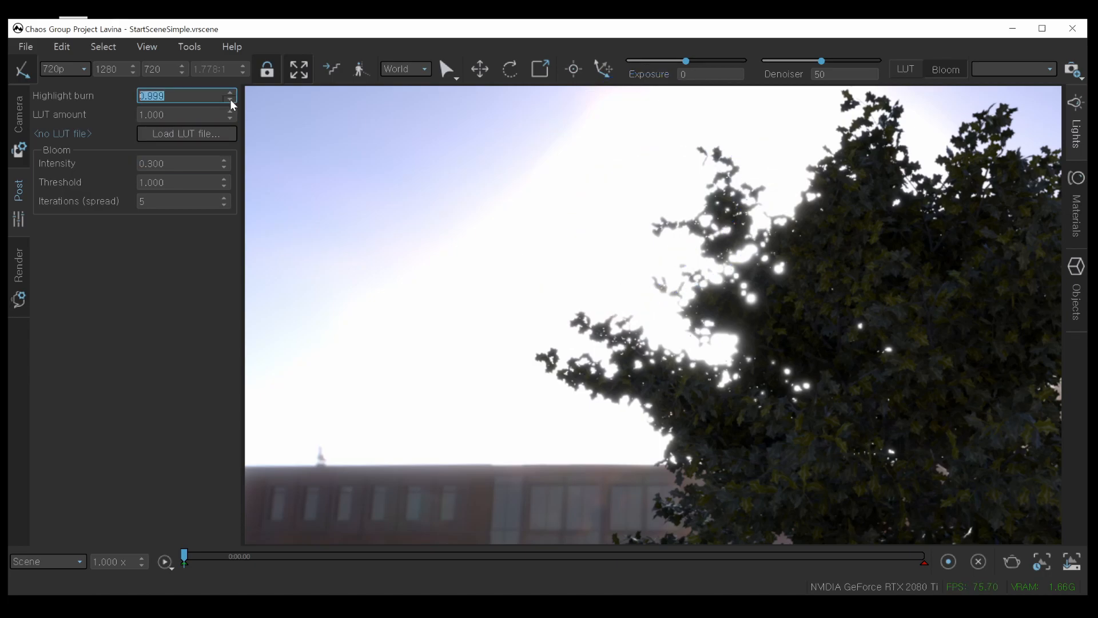
type("0.721")
mouse_move(197, 349)
left_mouse_down()
mouse_move(216, 402)
mouse_move(243, 48)
mouse_move(237, 430)
left_mouse_up()
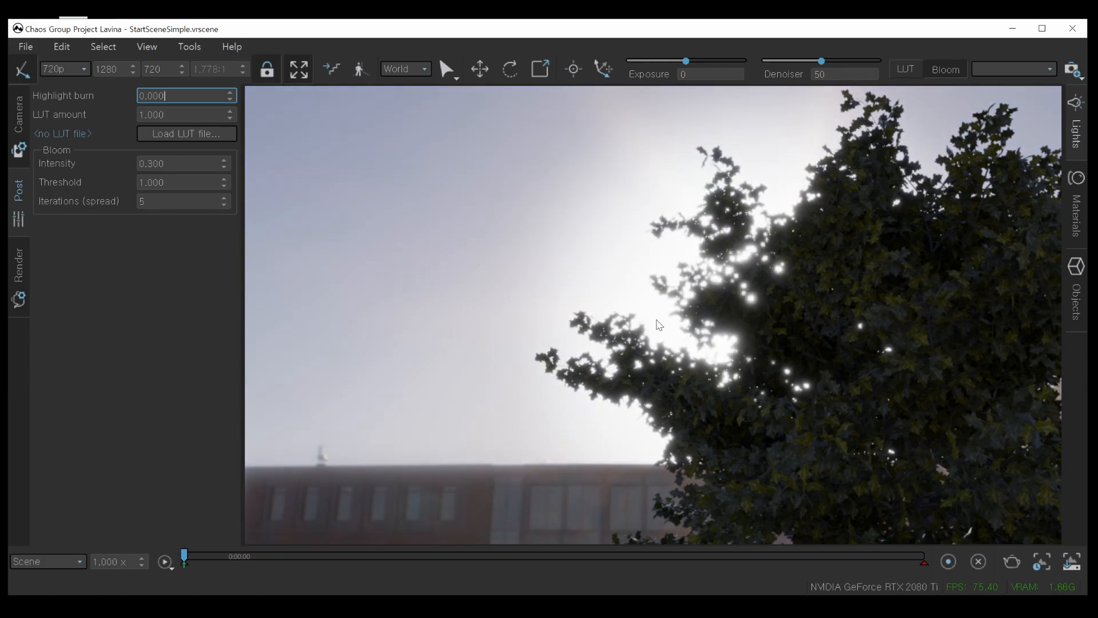
Set Highlight burn to 0.134 for the bright area around the sun.
mouse_move(744, 325)
right_mouse_down()
mouse_move(722, 344)
mouse_move(739, 332)
right_mouse_up()
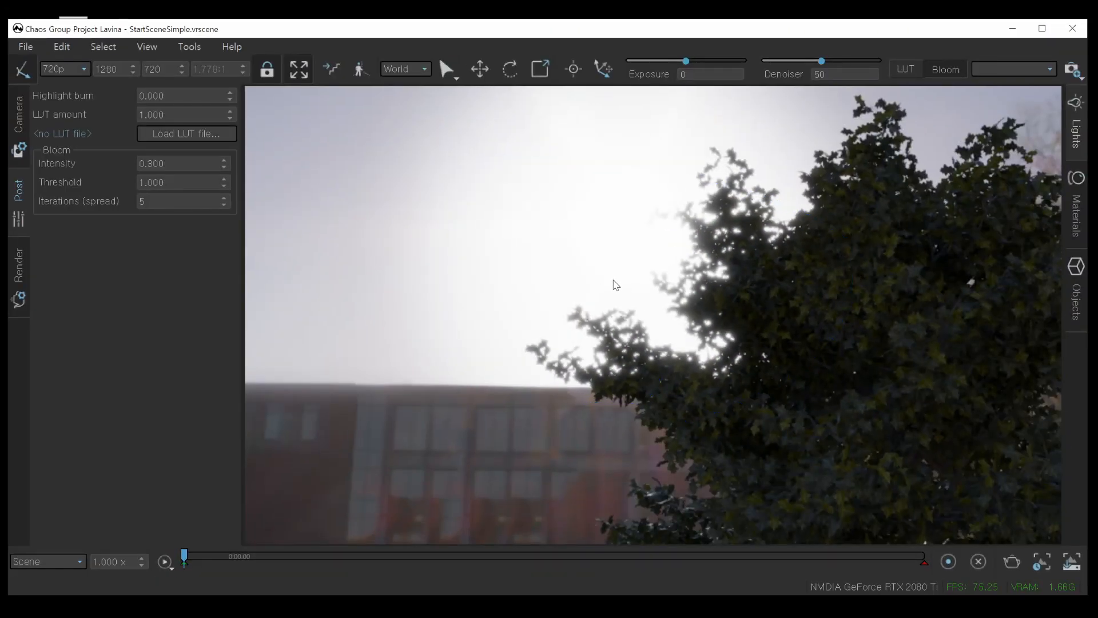
mouse_move(230, 95)
left_mouse_down()
mouse_move(240, 18)
mouse_move(221, 470)
mouse_move(242, 584)
mouse_move(244, 467)
mouse_move(229, 544)
left_mouse_up()
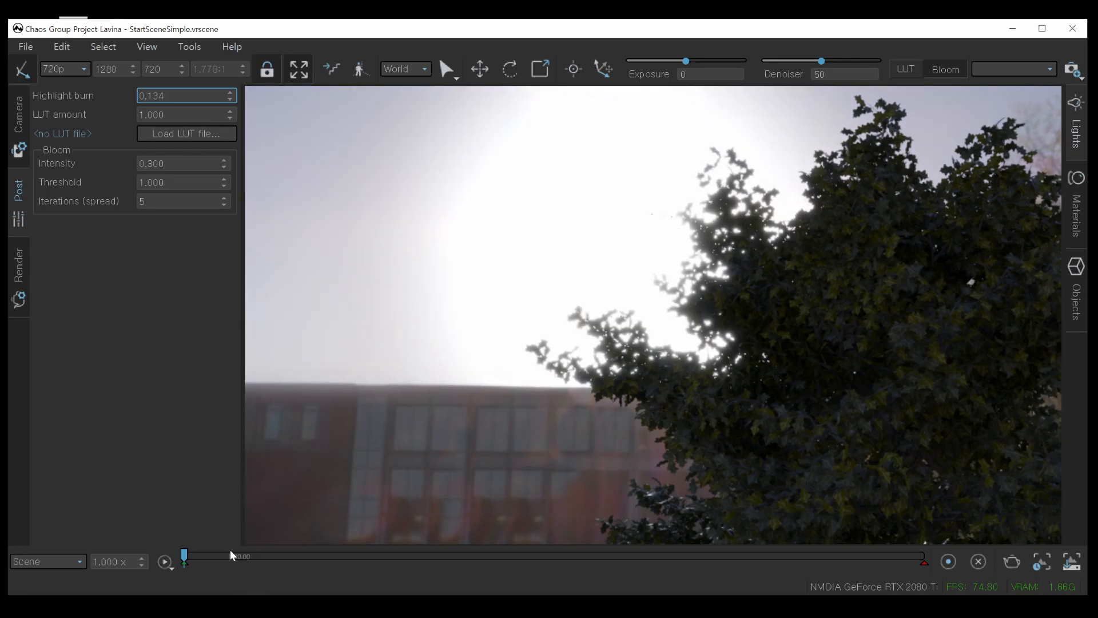
Orbit around the tree and zoom in to examine the bright highlights on its leaves.
mouse_move(784, 417)
left_mouse_down("alt")
mouse_move(784, 435)
mouse_move(782, 417)
left_mouse_up("alt")
left_click_drag(754, 301, 754, 286, "alt")
scroll(738, 327, "up", 5)
left_click_drag(698, 401, 698, 418, "alt")
middle_click_drag(772, 384, 794, 315)
left_click_drag(789, 351, 845, 356, "alt")
scroll(844, 356, "up", 2)
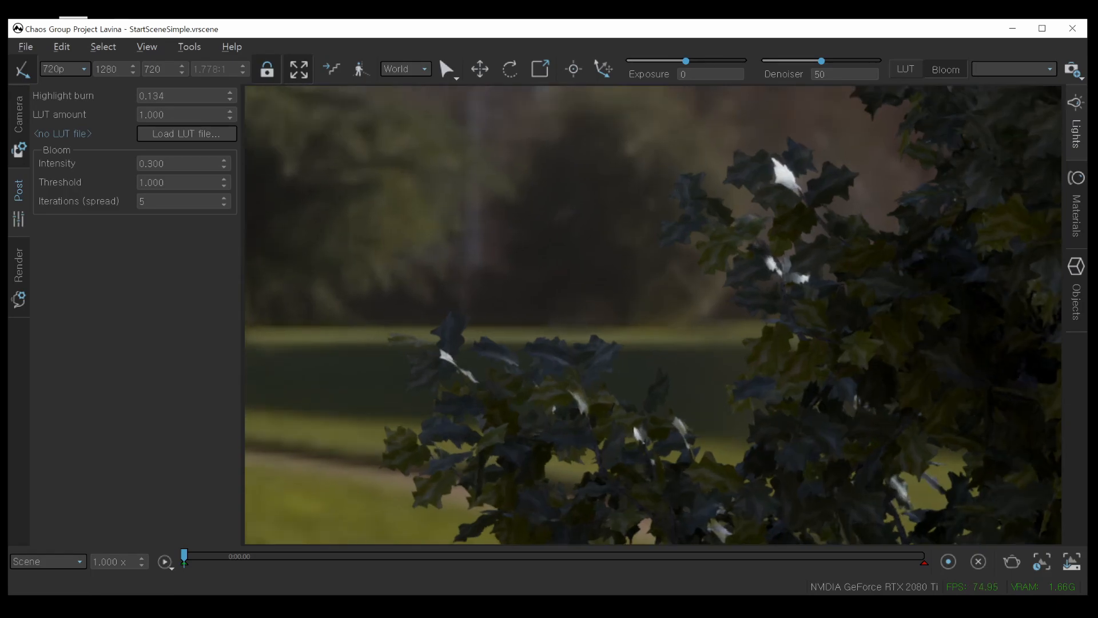
Enable Depth of field in the camera settings for the close-up view of the tree.
middle_click_drag(812, 312, 989, 139)
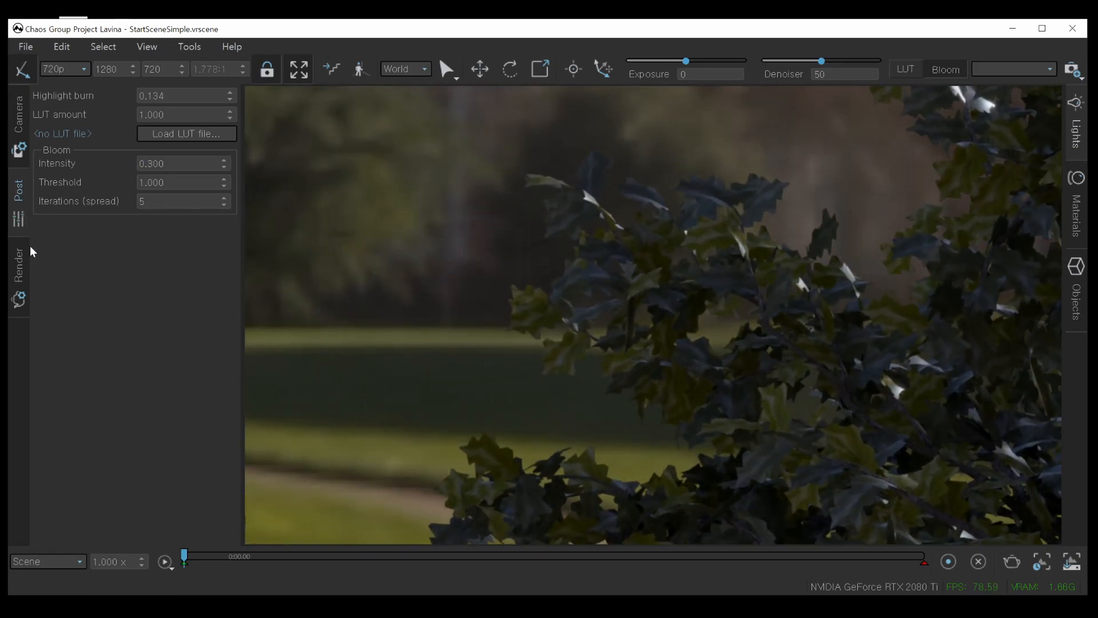
left_click(18, 139)
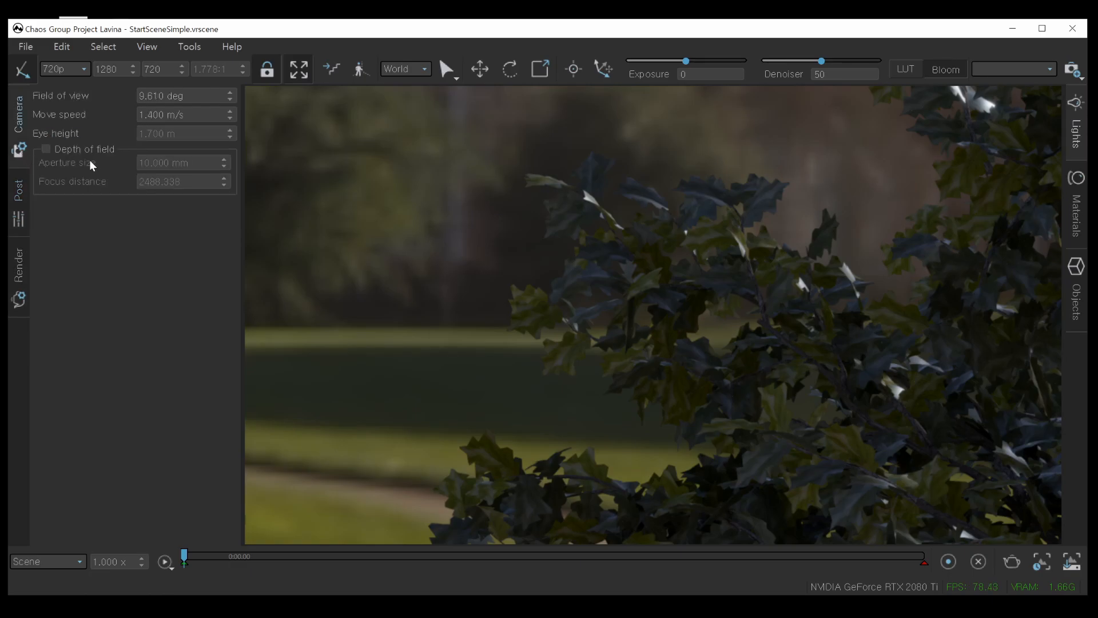
key("ctrl+1")
left_click(89, 123)
mouse_move(79, 115)
left_mouse_down()
mouse_move(249, 197)
mouse_move(75, 108)
left_mouse_up()
key("Escape")
left_click(59, 149)
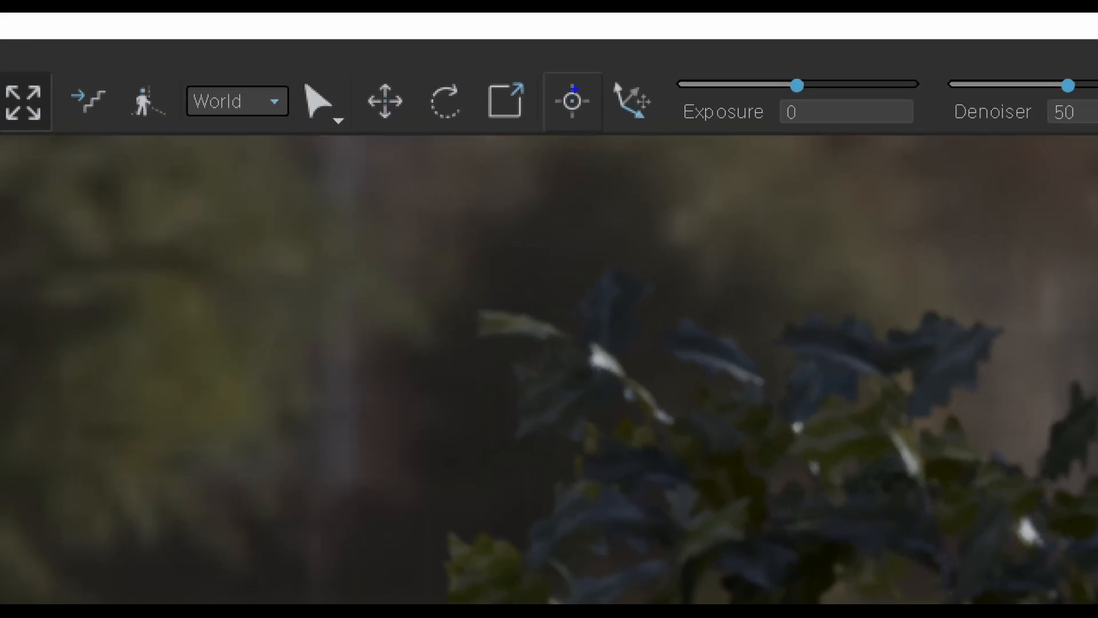
Shift the focus between the distant background and the tree's leaves, ending on the close-up leaf cluster against the sky.
left_click_drag(594, 52, 590, 100)
left_click(608, 575)
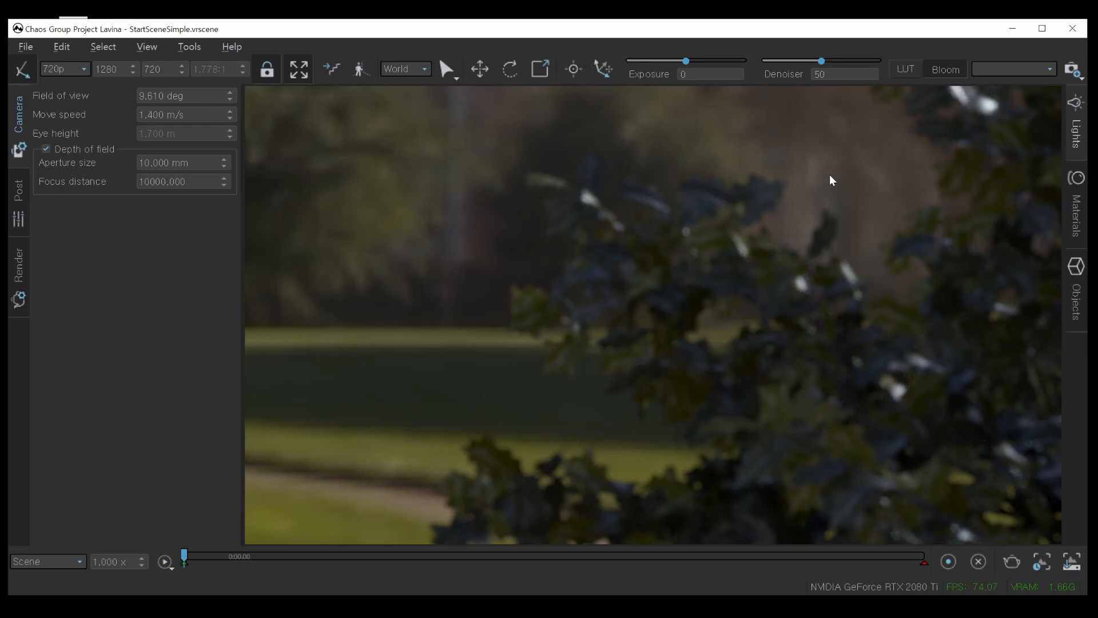
left_click(960, 137)
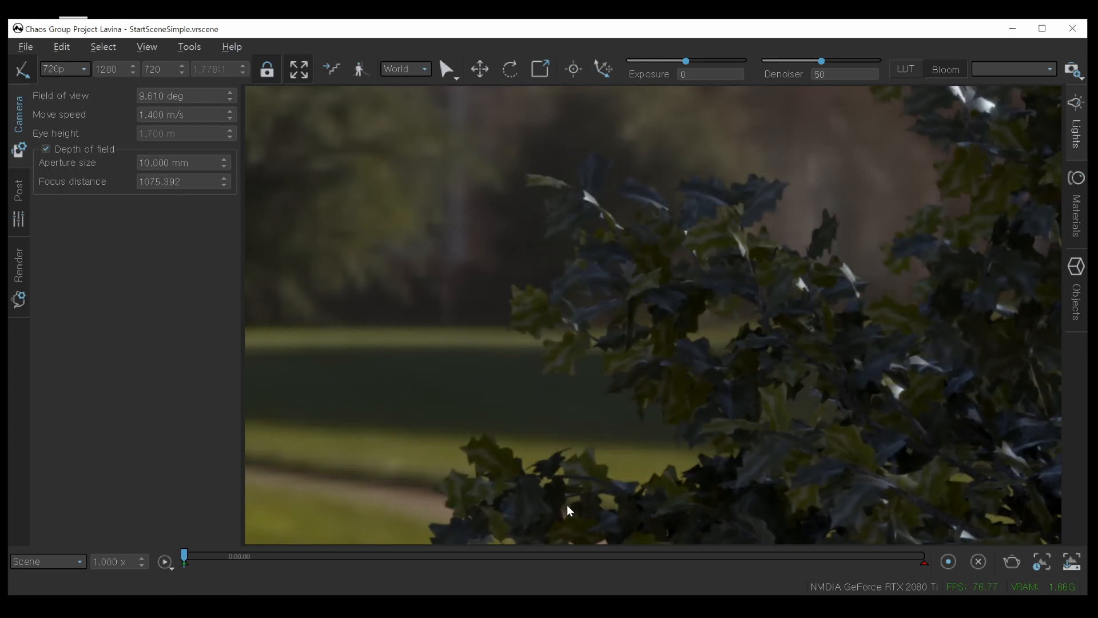
left_click(487, 227)
left_click(730, 191)
left_click_drag(818, 306, 623, 323)
left_click(601, 325)
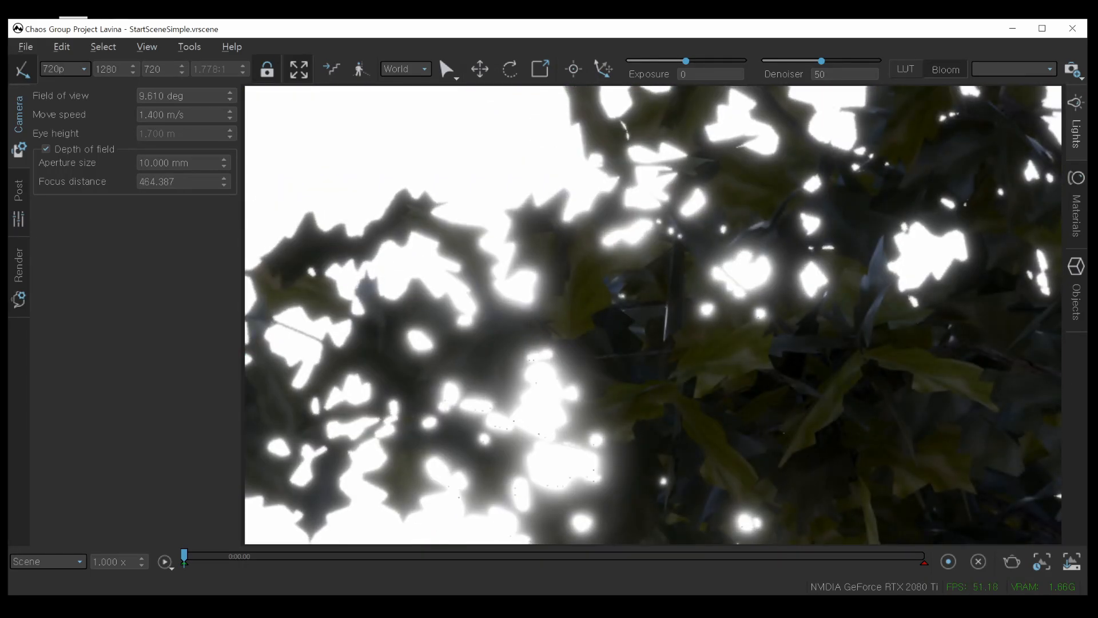
left_click(623, 315)
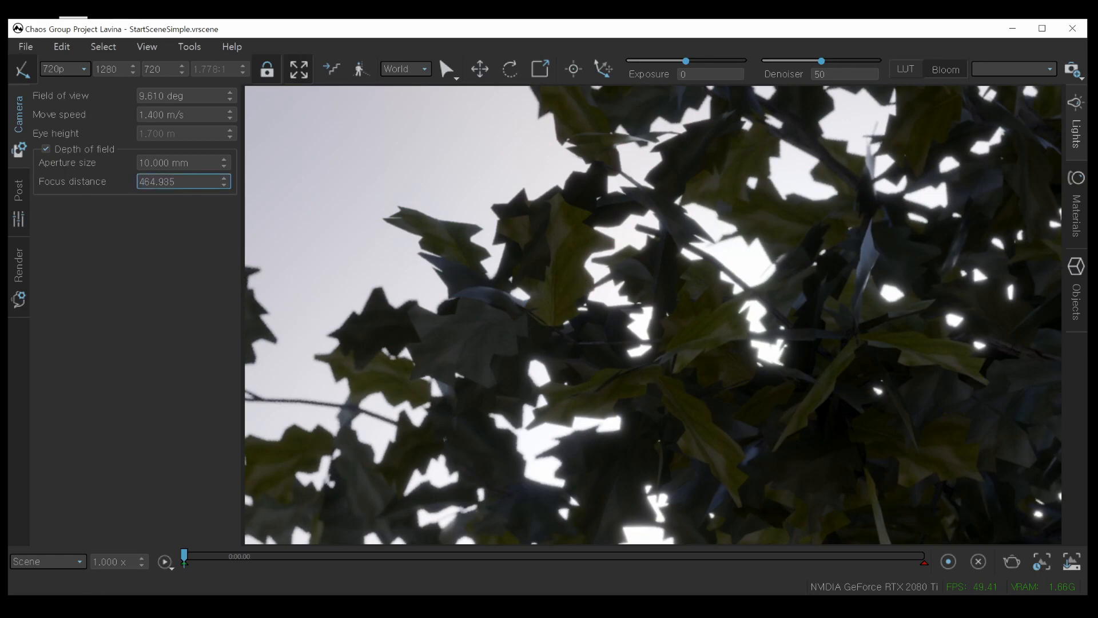
Set the aperture size to 83 mm and move the focus from the outer leaves to the central leaf cluster.
left_click_drag(225, 163, 241, 343)
left_click(379, 501)
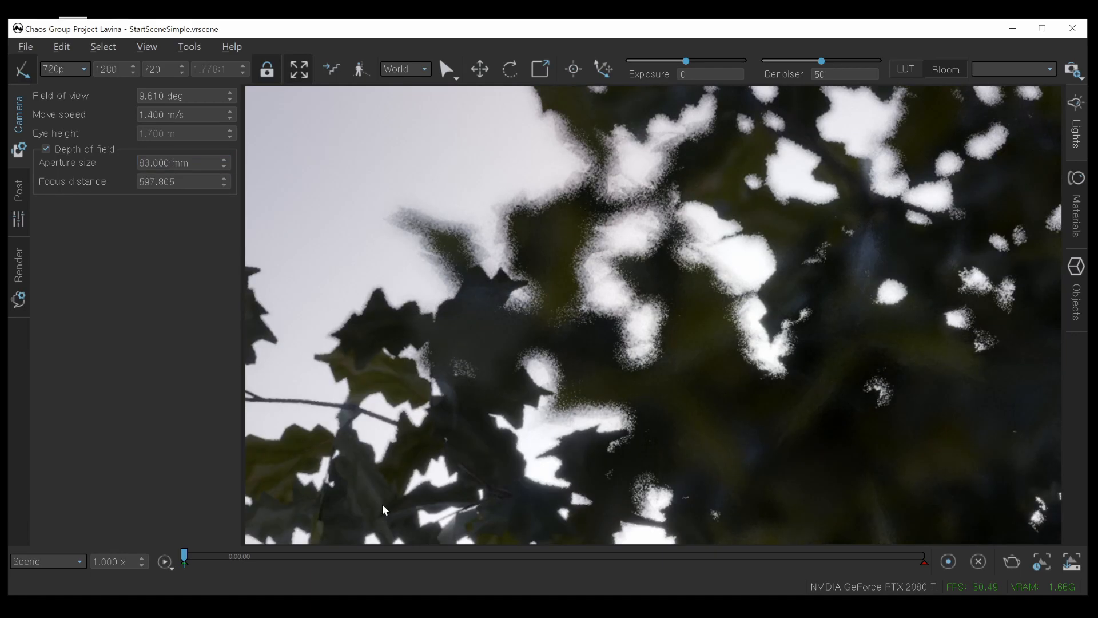
left_click(542, 334)
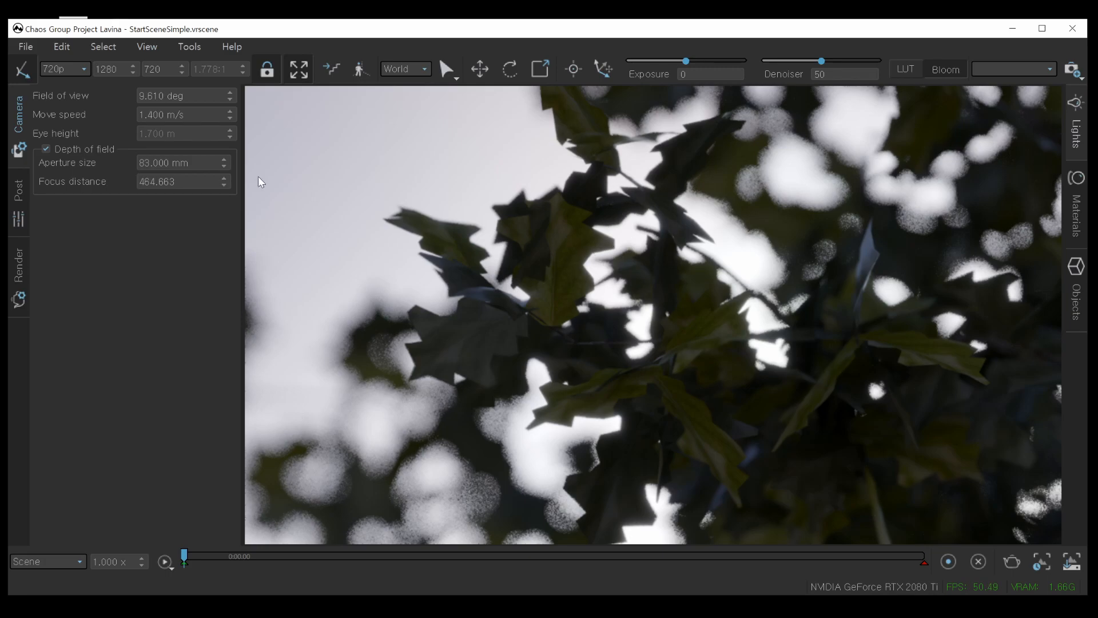
Open the Advanced Scene Settings and review the Rendering, Post-processing and Camera options.
left_click(25, 50)
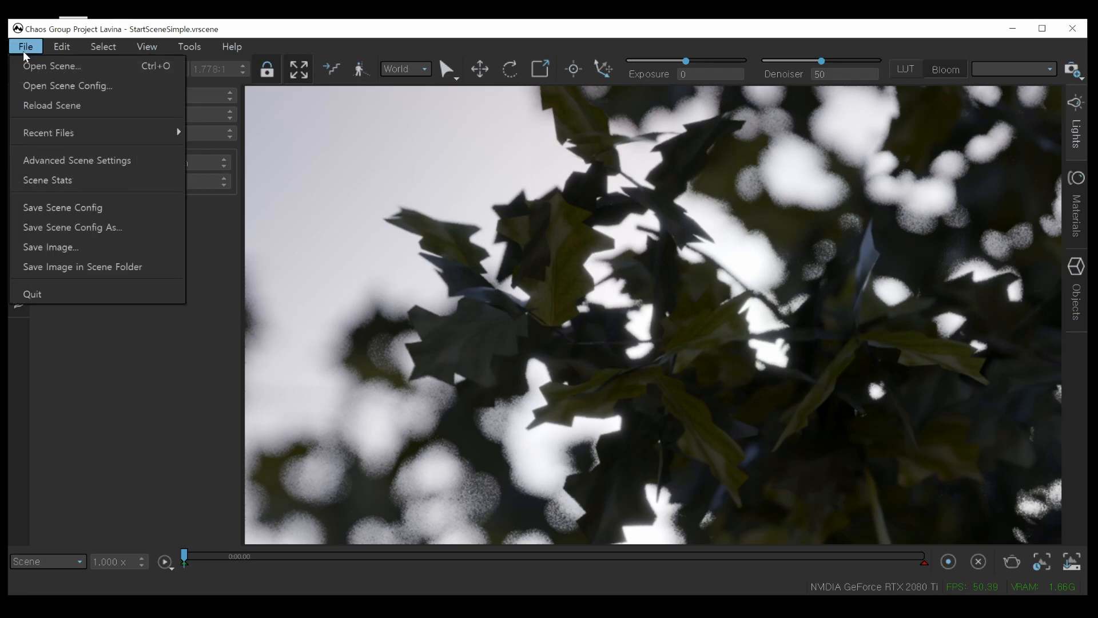
left_click(83, 161)
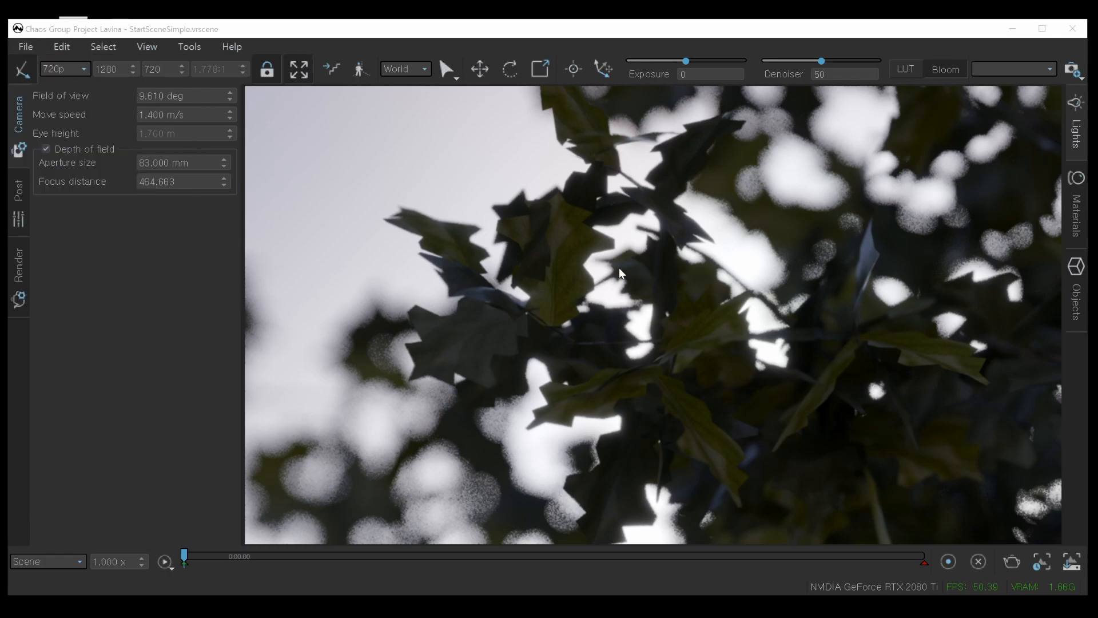
left_click_drag(542, 153, 427, 123)
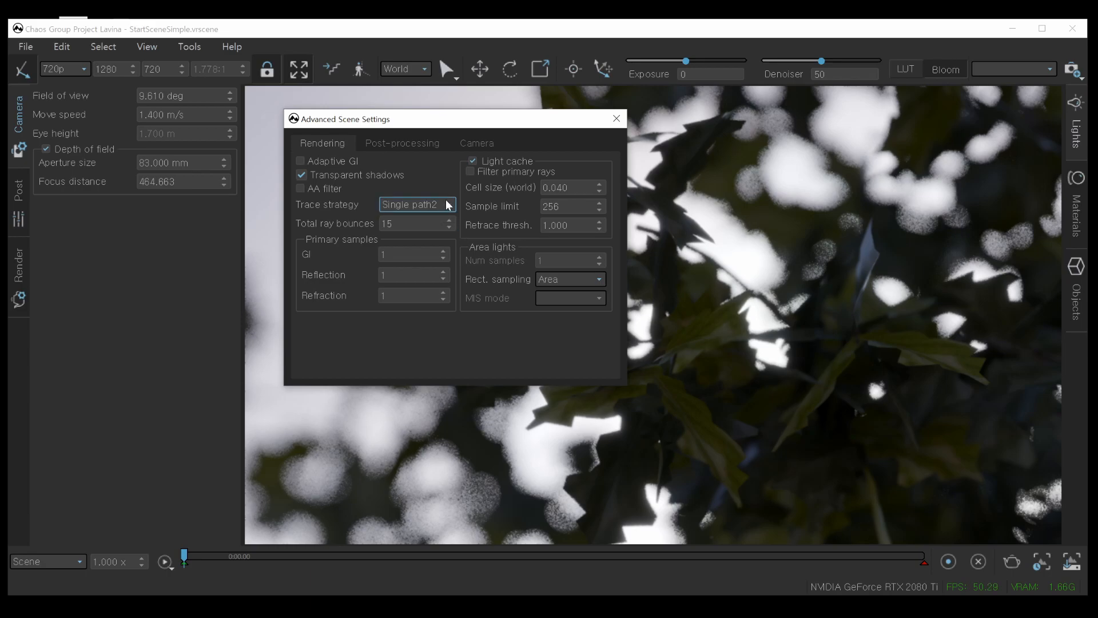
left_click(423, 143)
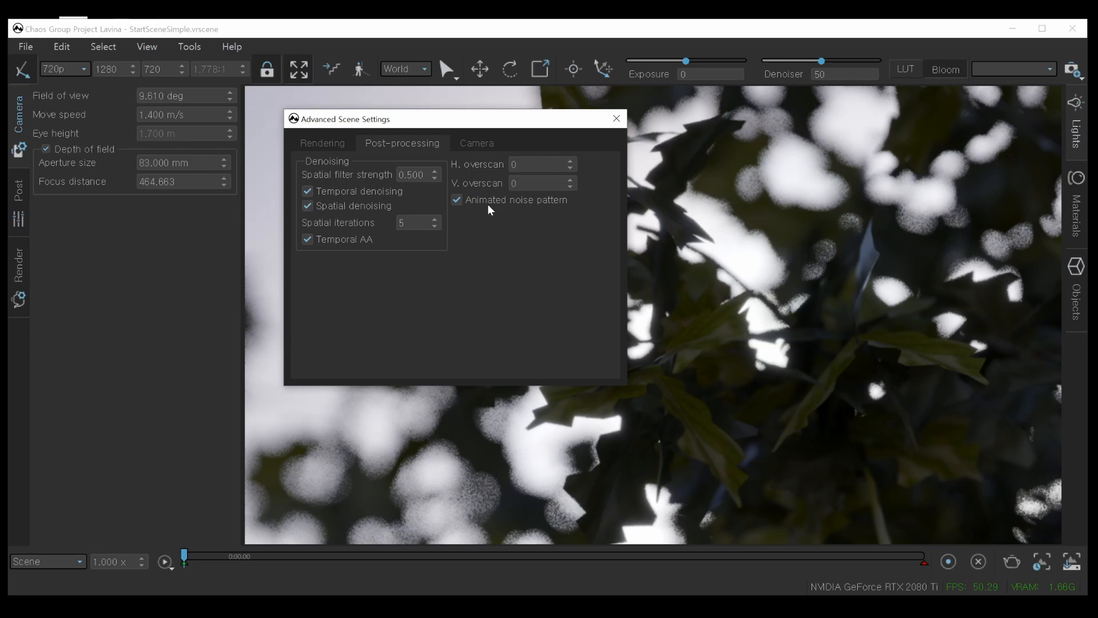
left_click(477, 144)
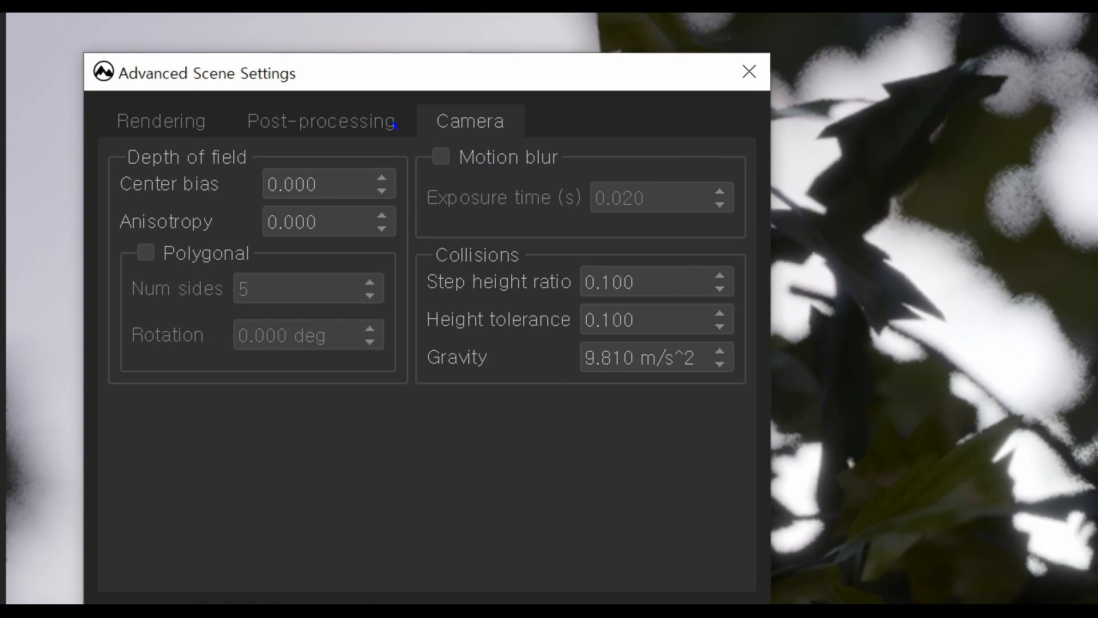
mouse_move(395, 126)
left_mouse_down()
mouse_move(614, 165)
mouse_move(373, 131)
left_mouse_up()
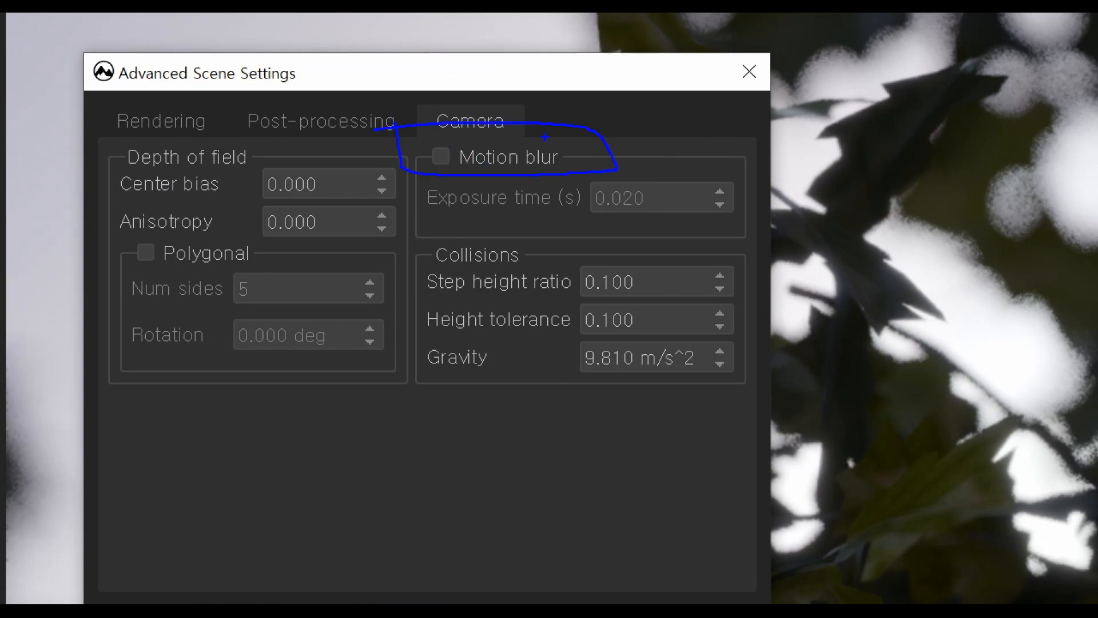
mouse_move(567, 81)
left_mouse_down()
mouse_move(550, 98)
mouse_move(582, 123)
left_mouse_up()
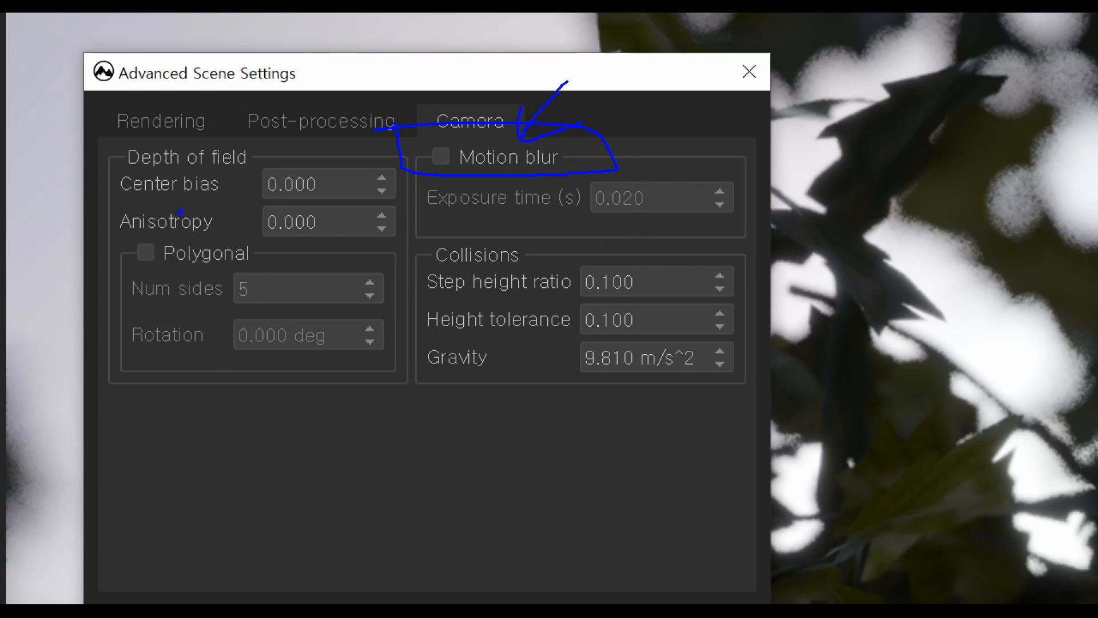
mouse_move(1027, 170)
left_mouse_down()
mouse_move(991, 184)
mouse_move(1046, 240)
mouse_move(1024, 169)
left_mouse_up()
mouse_move(147, 192)
left_mouse_down()
mouse_move(140, 243)
mouse_move(177, 225)
left_mouse_up()
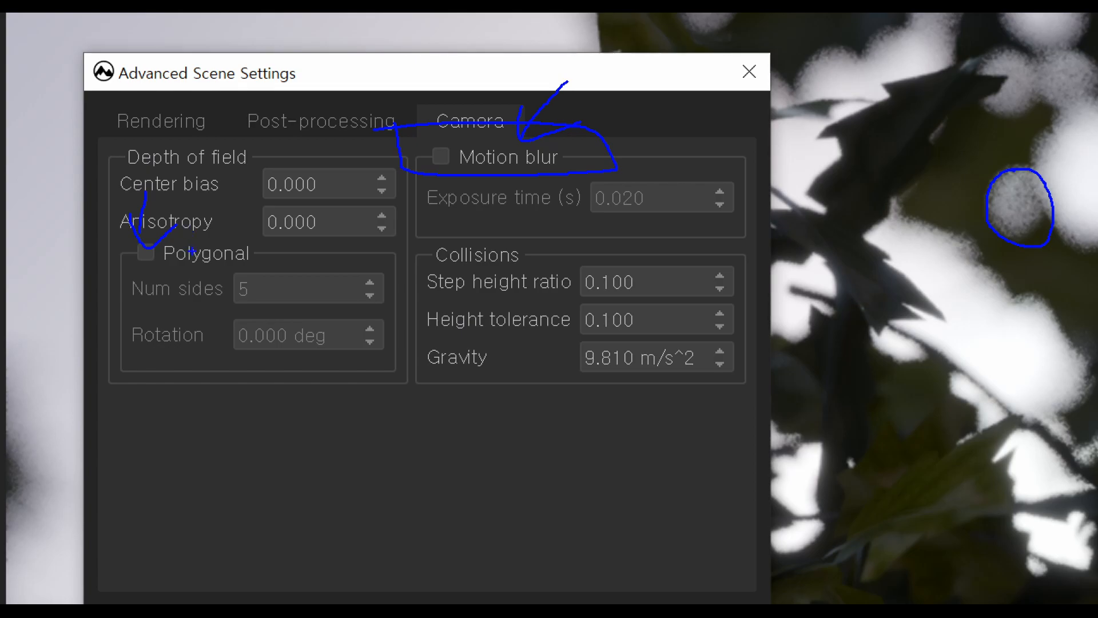
mouse_move(981, 242)
left_mouse_down()
mouse_move(979, 184)
mouse_move(878, 267)
left_mouse_up()
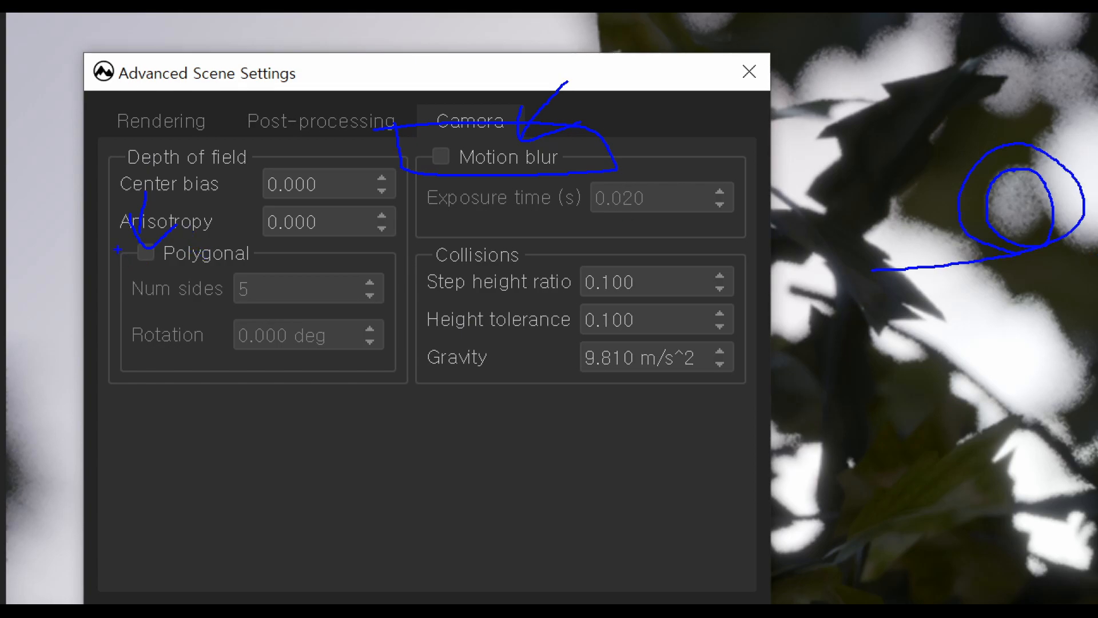
key("Escape")
Enable the Polygonal option for depth of field in the advanced camera settings.
left_click(315, 209)
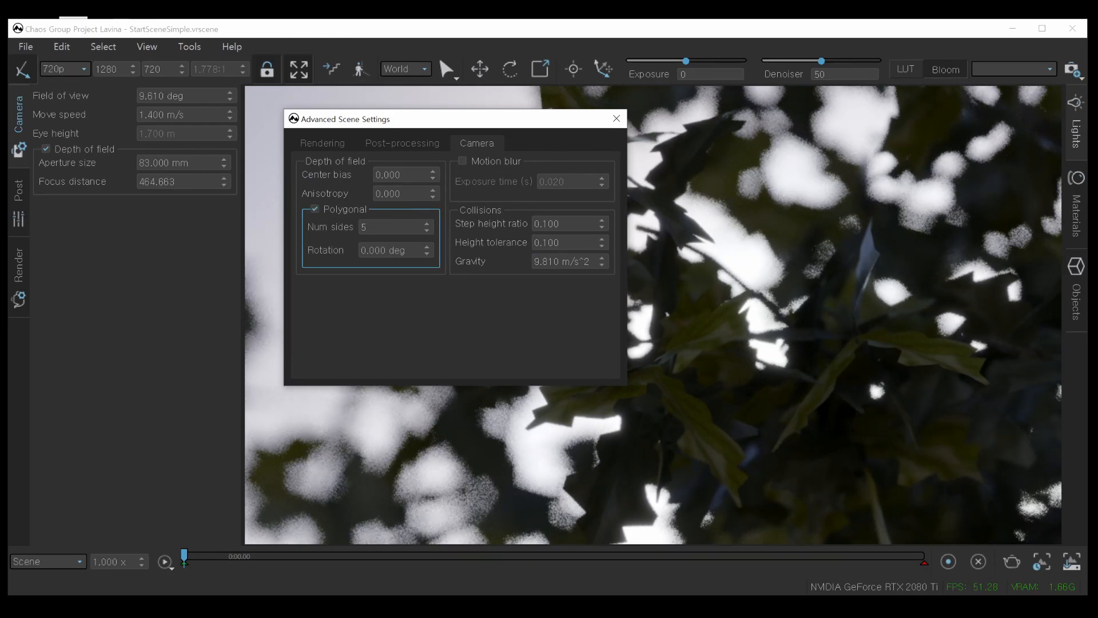
key("ctrl+1")
left_click_drag(761, 209, 777, 212)
key("Escape")
key("ctrl+1")
left_click(534, 233)
mouse_move(361, 154)
left_mouse_down()
mouse_move(346, 276)
mouse_move(777, 379)
mouse_move(318, 137)
left_mouse_up()
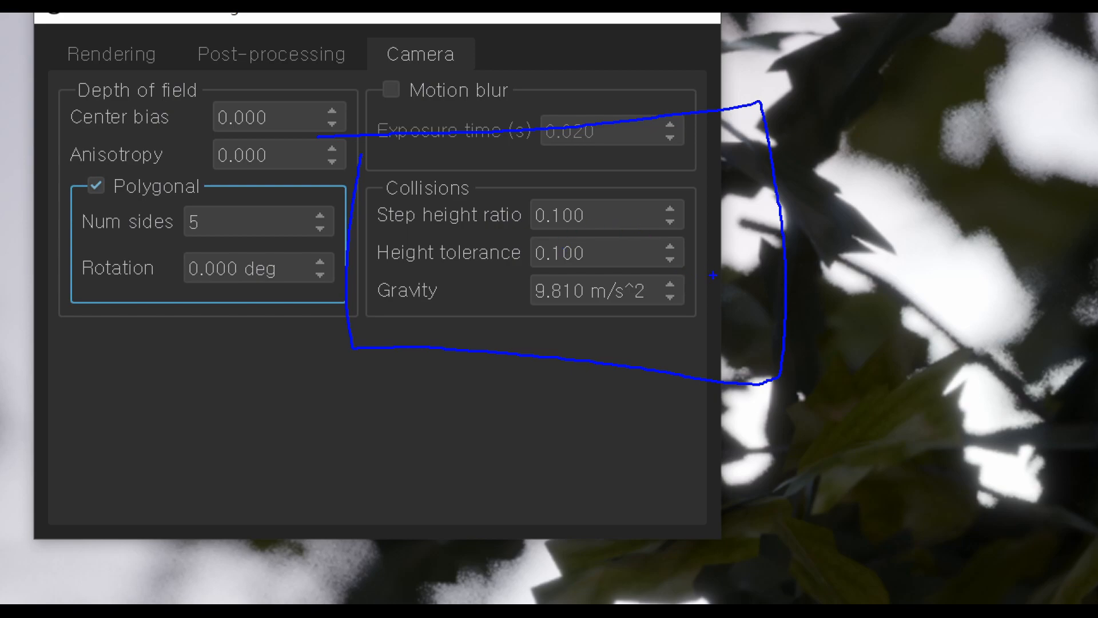
left_click_drag(632, 350, 606, 358)
mouse_move(912, 133)
left_mouse_down()
mouse_move(1007, 284)
mouse_move(952, 342)
left_mouse_up()
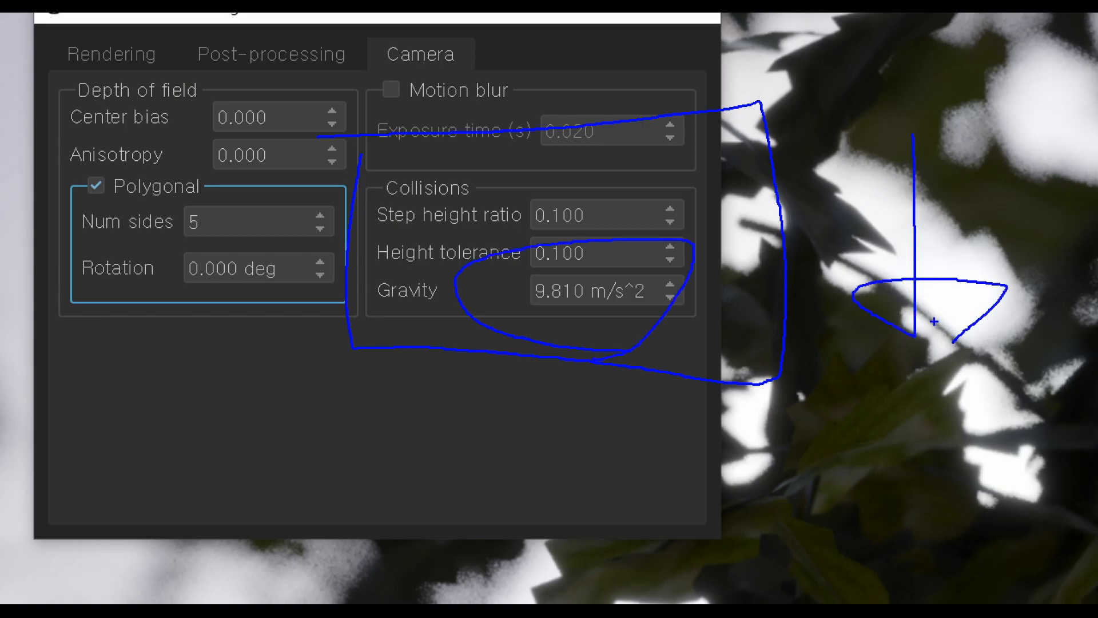
key("Escape")
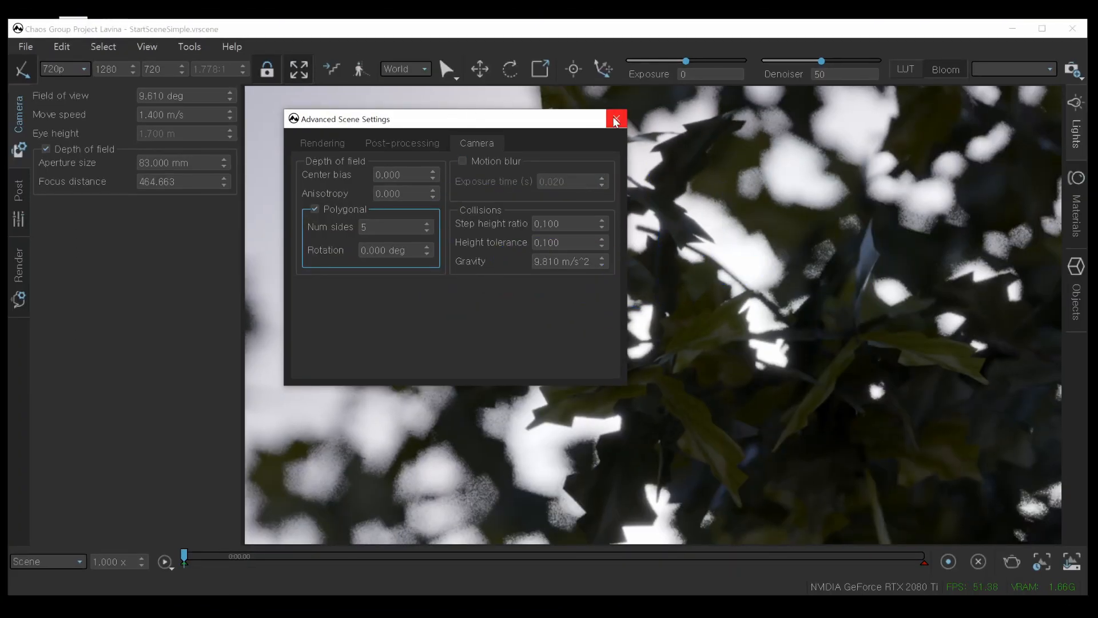
Close the Advanced Scene Settings and refocus on the nearby leaves while viewing the blurred highlights around them.
left_click(615, 120)
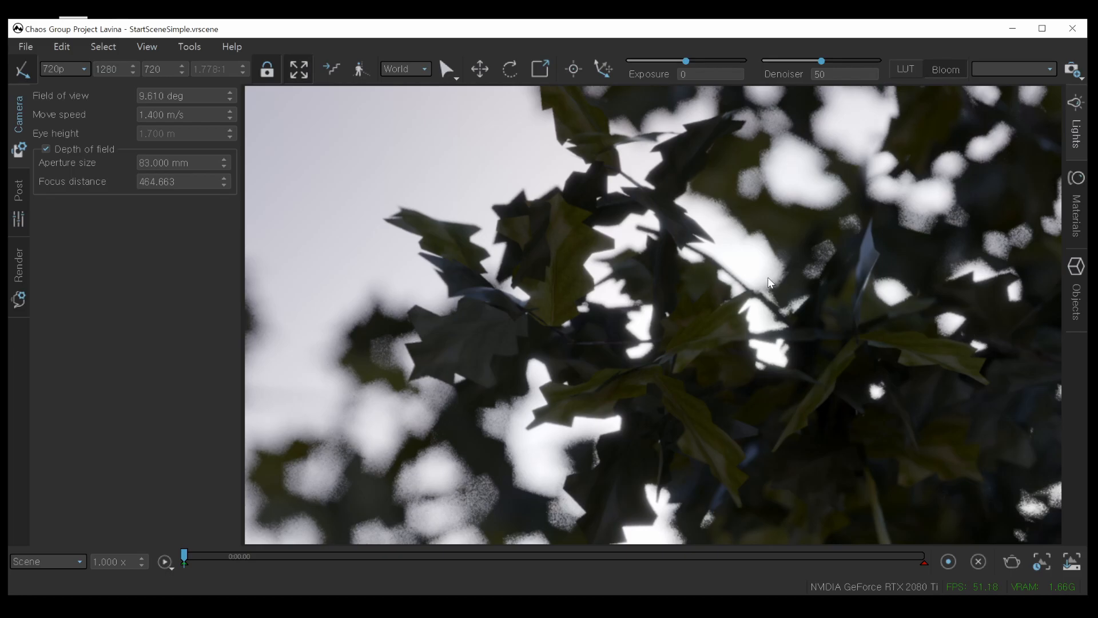
right_click_drag(671, 338, 641, 343)
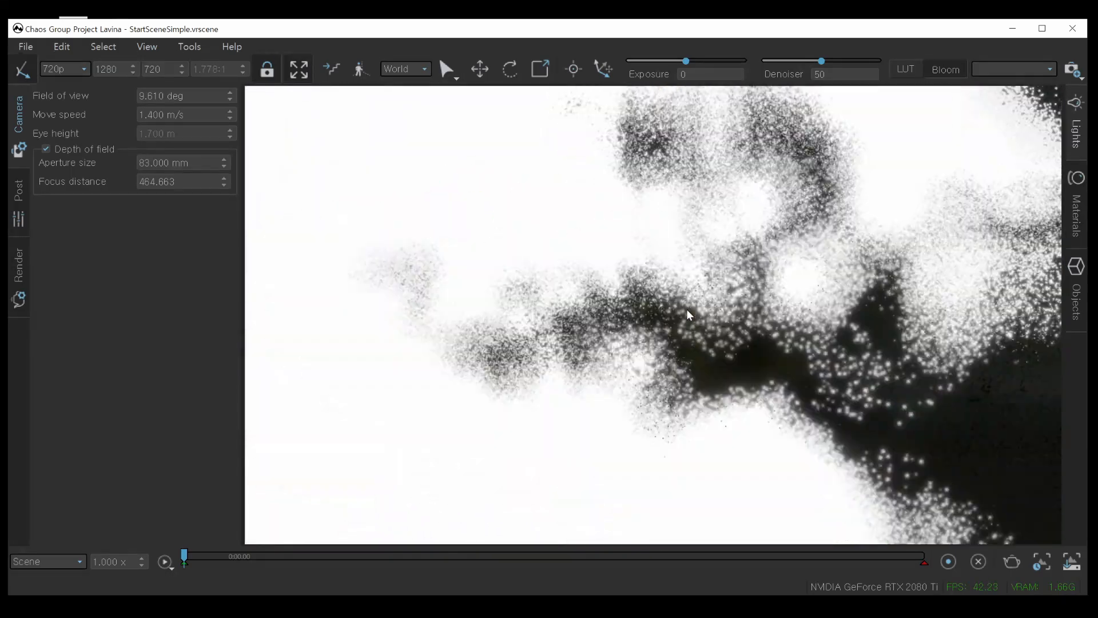
scroll(769, 338, "up", 5)
middle_click(625, 294)
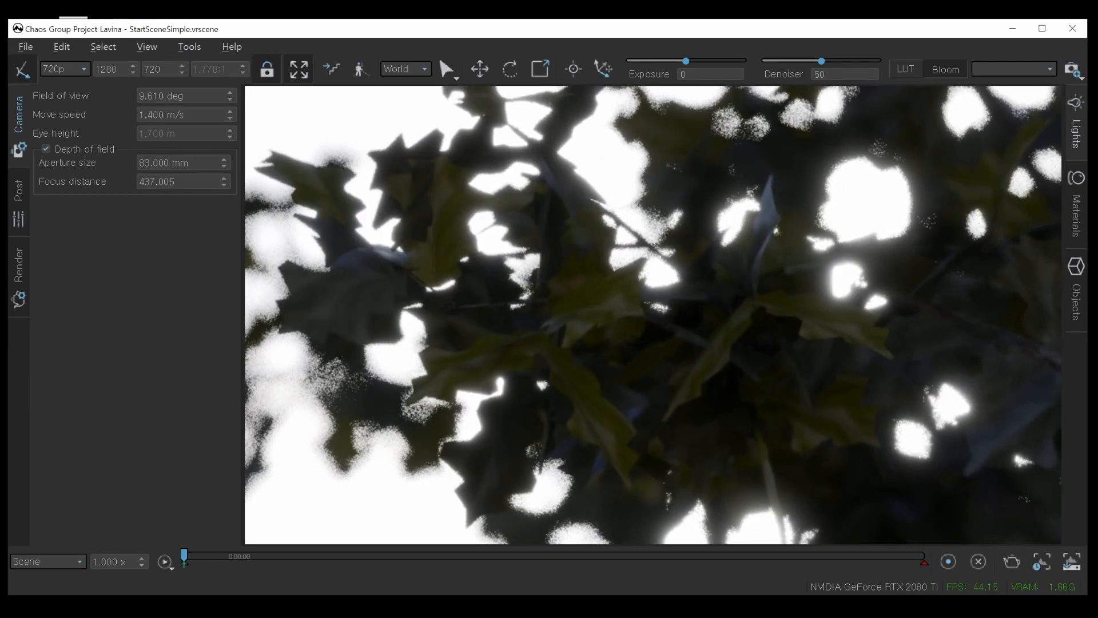
right_click_drag(667, 497, 664, 362)
middle_click_drag(664, 361, 420, 233)
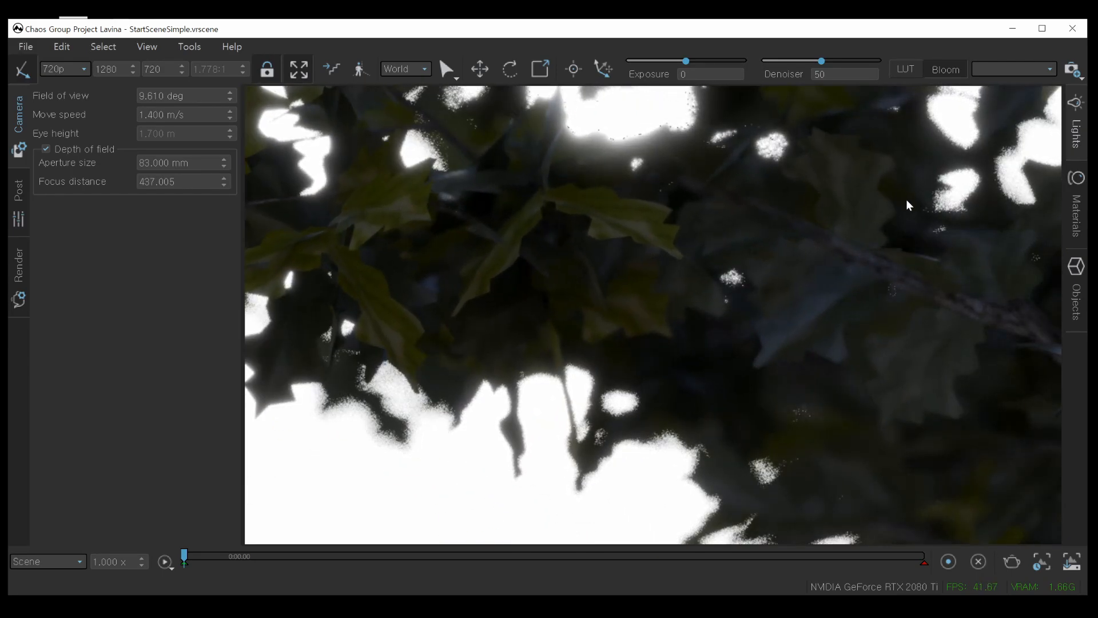
Lower the Denoiser strength to 4.286.
key("ctrl+1")
left_click(927, 48)
mouse_move(935, 142)
left_mouse_down()
mouse_move(988, 113)
mouse_move(919, 149)
left_mouse_up()
key("Escape")
left_click_drag(822, 62, 752, 75)
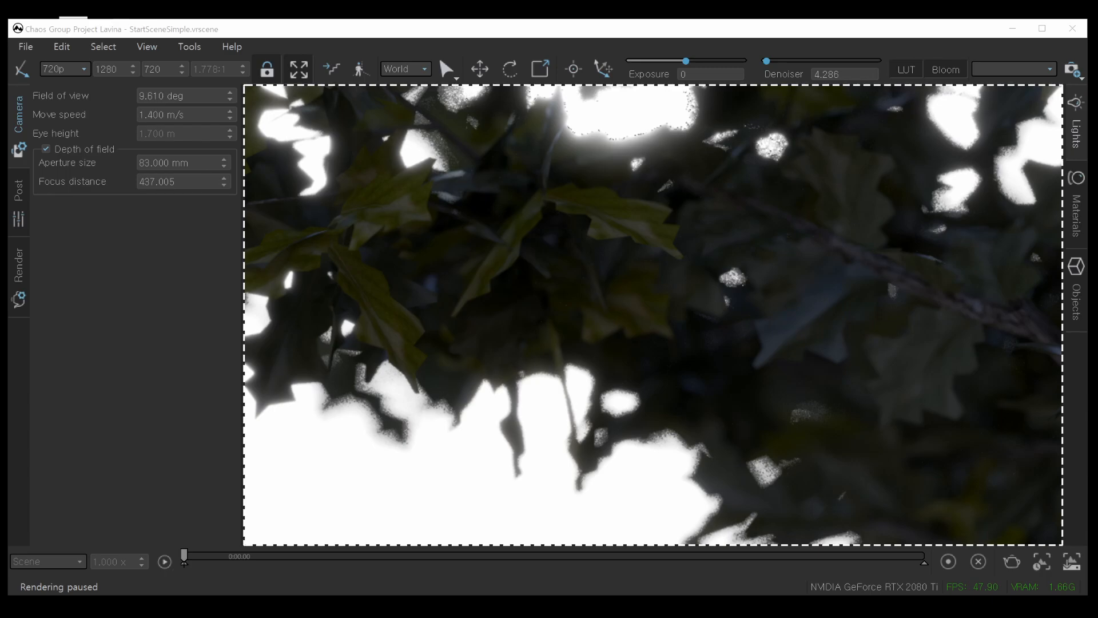
Load the LUT file "IWLTBAP Blade Runner 2049 - LOG.cube" from the LAVINA LUT folder into the scene.
left_click_drag(1097, 229, 785, 64)
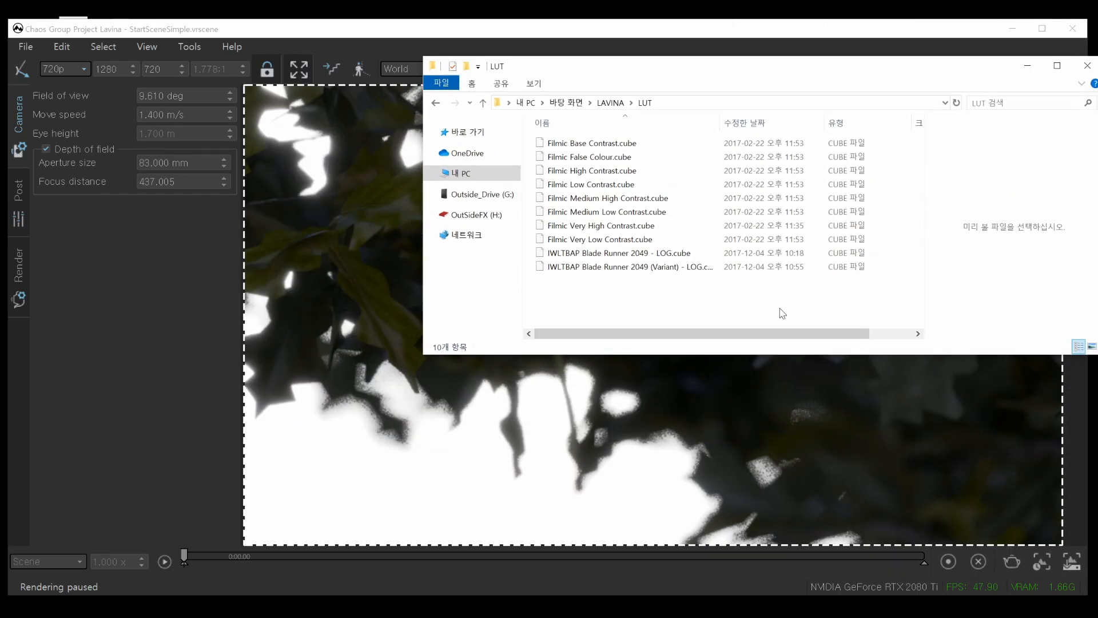
left_click_drag(682, 300, 632, 140)
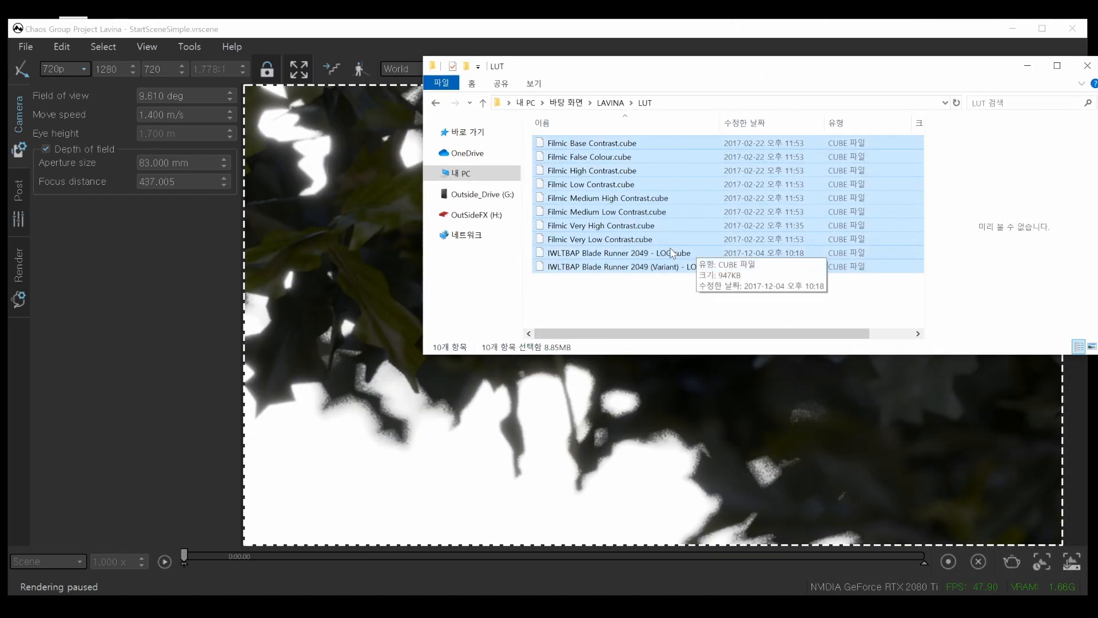
left_click(672, 253)
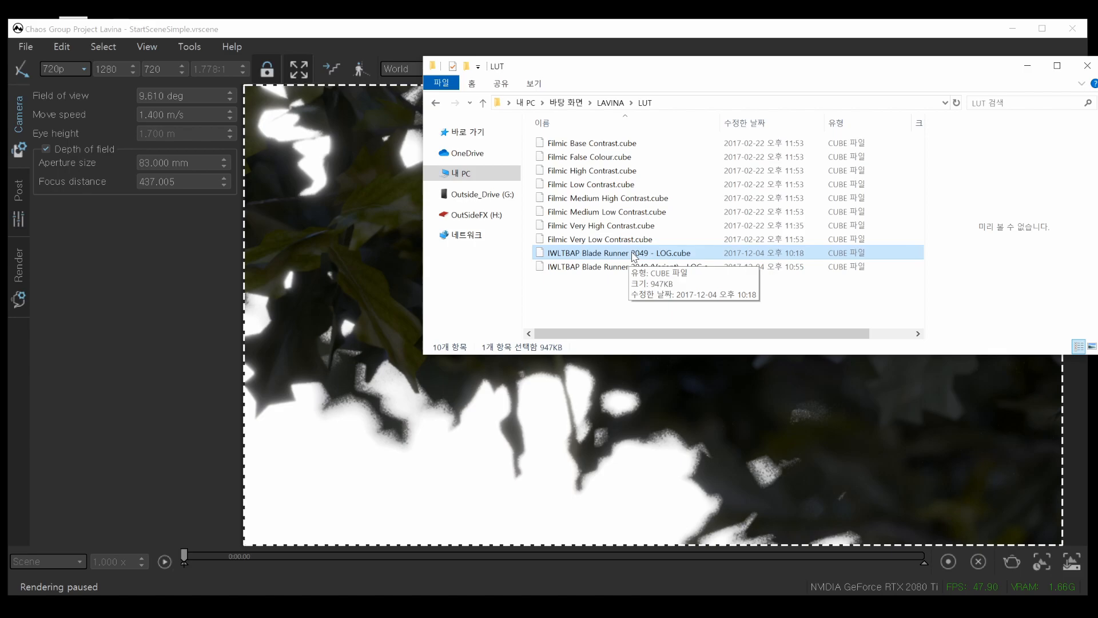
left_click_drag(634, 255, 377, 153)
left_click_drag(691, 65, 1097, 245)
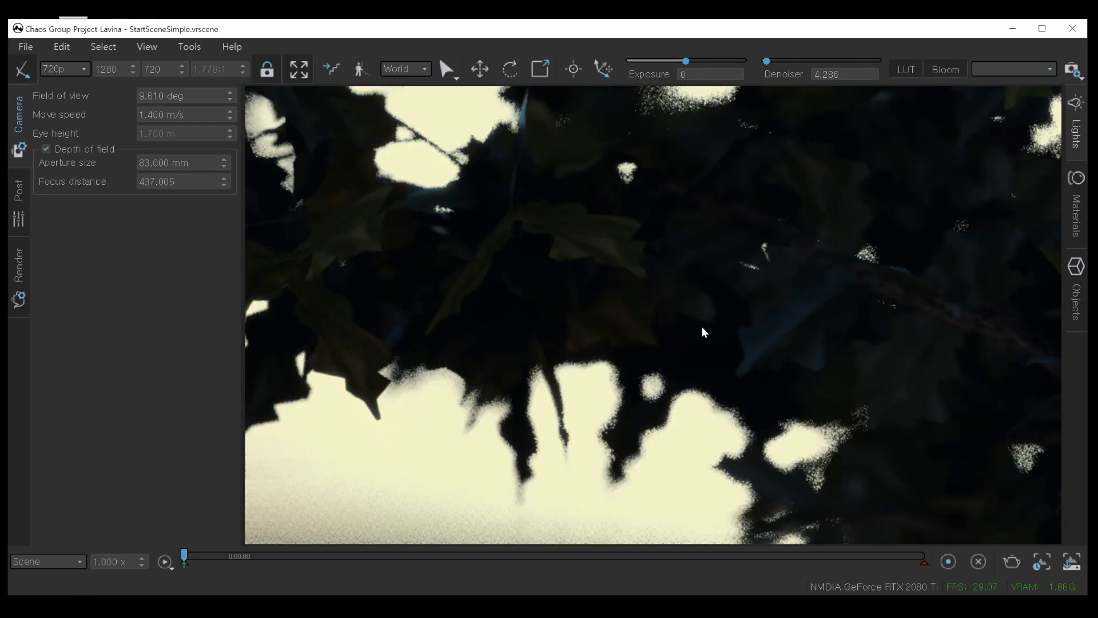
Reframe the view on the tree's foliage and disable Depth of field.
scroll(755, 319, "up", 3)
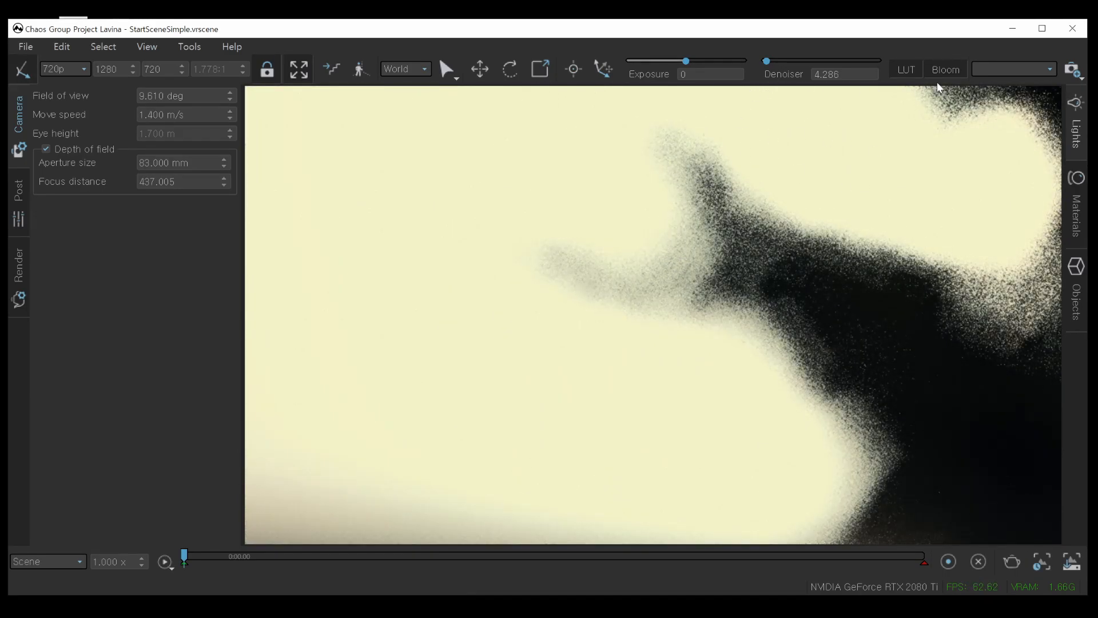
left_click_drag(418, 212, 461, 245, "alt")
middle_click(800, 319)
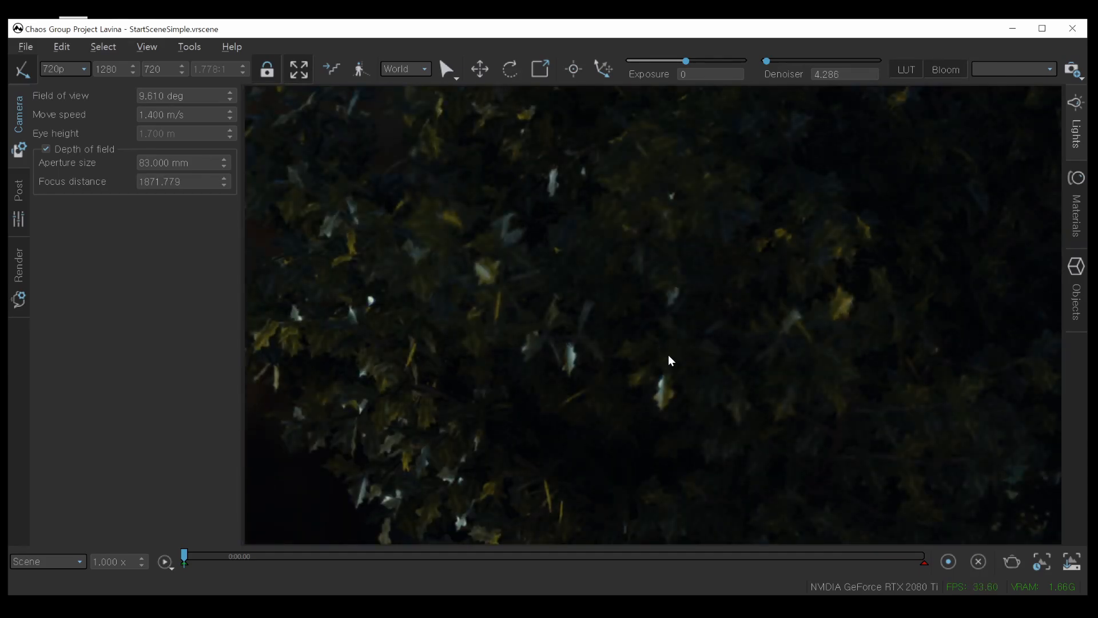
left_click_drag(687, 360, 673, 363, "alt")
left_click(55, 150)
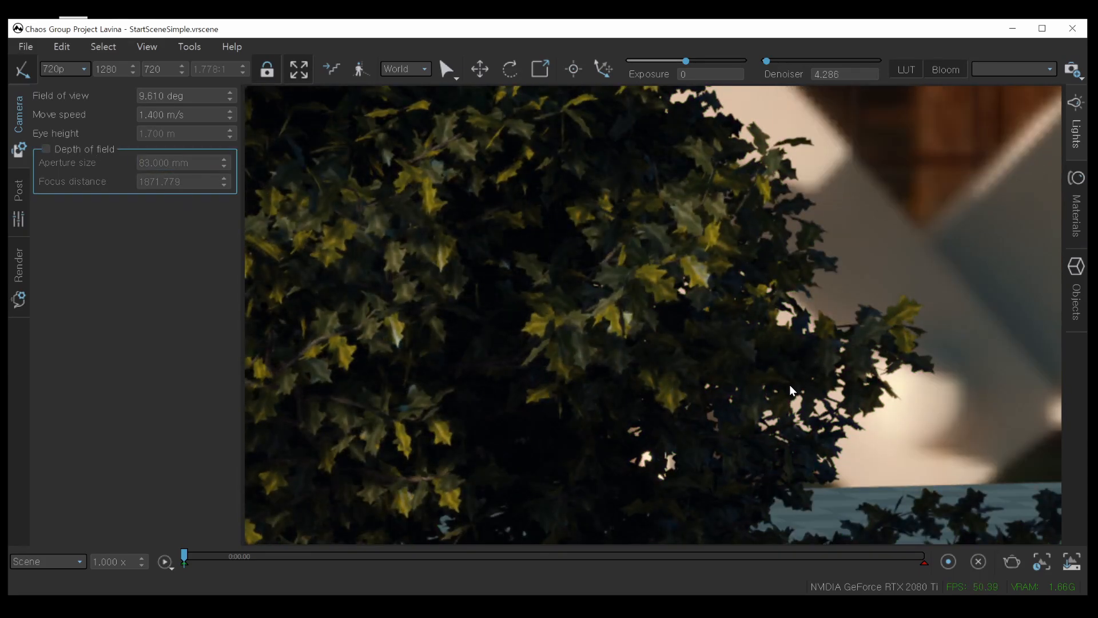
Lower the LUT amount to 0.413 with the whole tree in frame.
middle_click_drag(790, 385, 526, 298)
scroll(526, 298, "down", 6)
mouse_move(673, 323)
left_mouse_down("alt")
mouse_move(595, 286)
mouse_move(664, 339)
mouse_move(521, 317)
left_mouse_up("alt")
left_click_drag(693, 345, 777, 357, "alt")
left_click(19, 206)
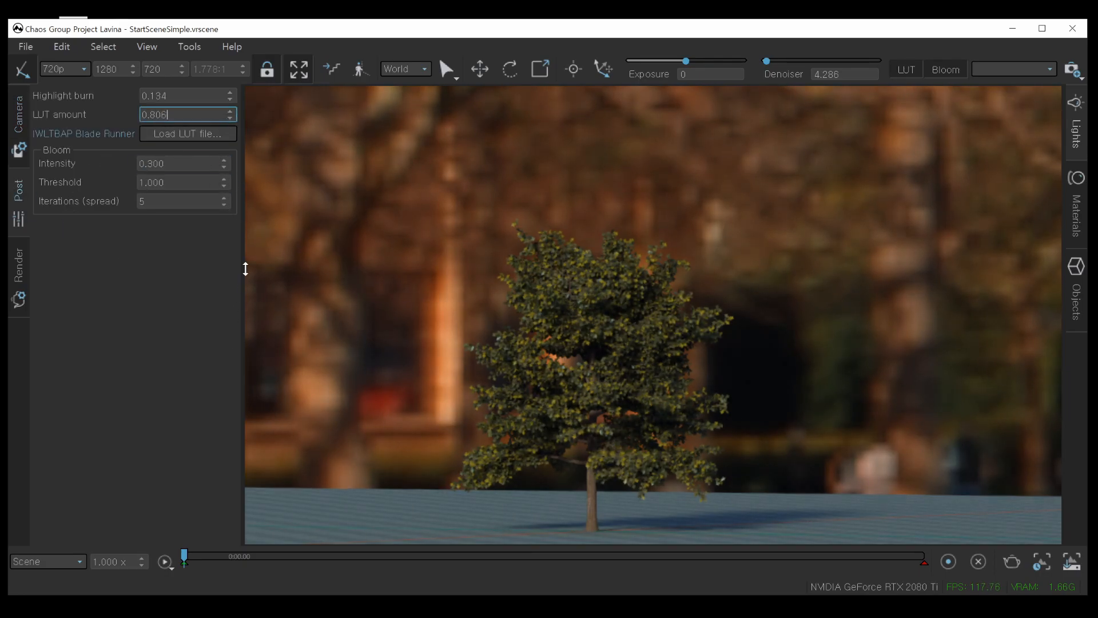
left_click_drag(255, 105, 227, 42)
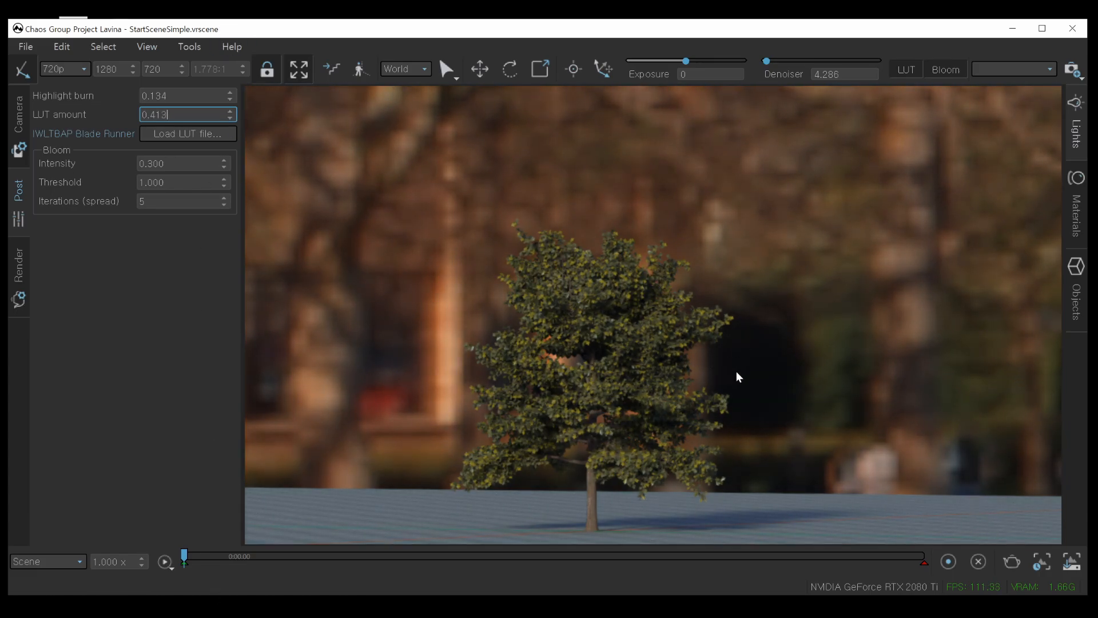
Set the LUT amount to 0 to compare the scene without color grading.
left_click_drag(738, 374, 611, 298)
left_click_drag(169, 114, 0, 80)
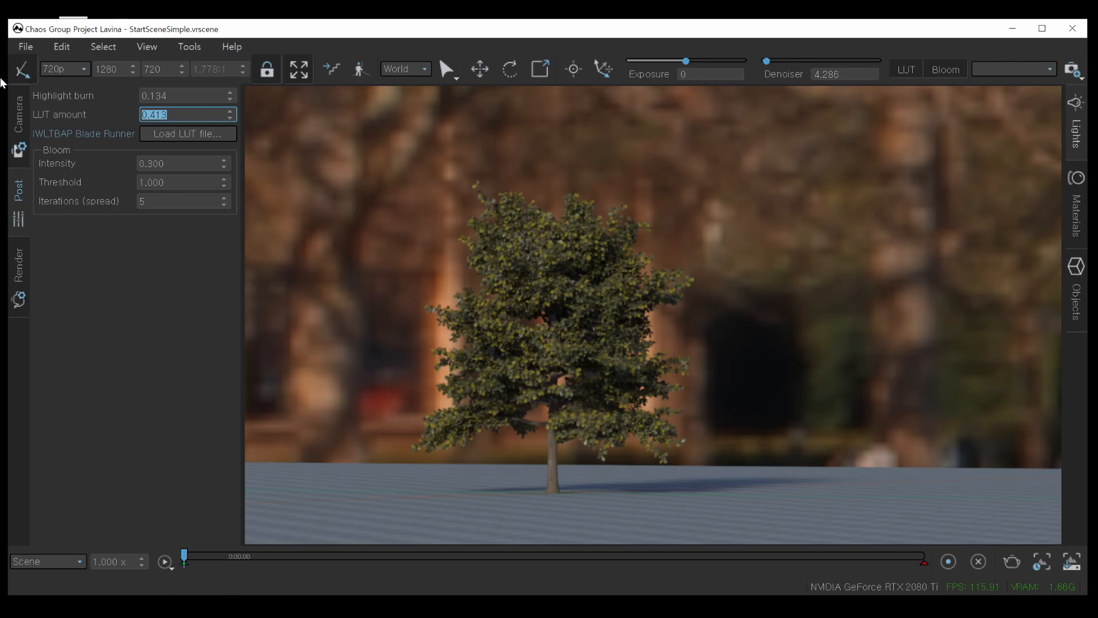
type("0")
key("Return")
Raise the LUT amount to 1 to apply the Blade Runner grading at full strength.
mouse_move(571, 329)
left_mouse_down()
mouse_move(549, 346)
mouse_move(563, 349)
left_mouse_up()
mouse_move(564, 349)
middle_mouse_down()
mouse_move(661, 314)
mouse_move(675, 323)
middle_mouse_up()
left_click_drag(230, 111, 250, 574)
left_click_drag(176, 115, 3, 86)
type("1")
key("Return")
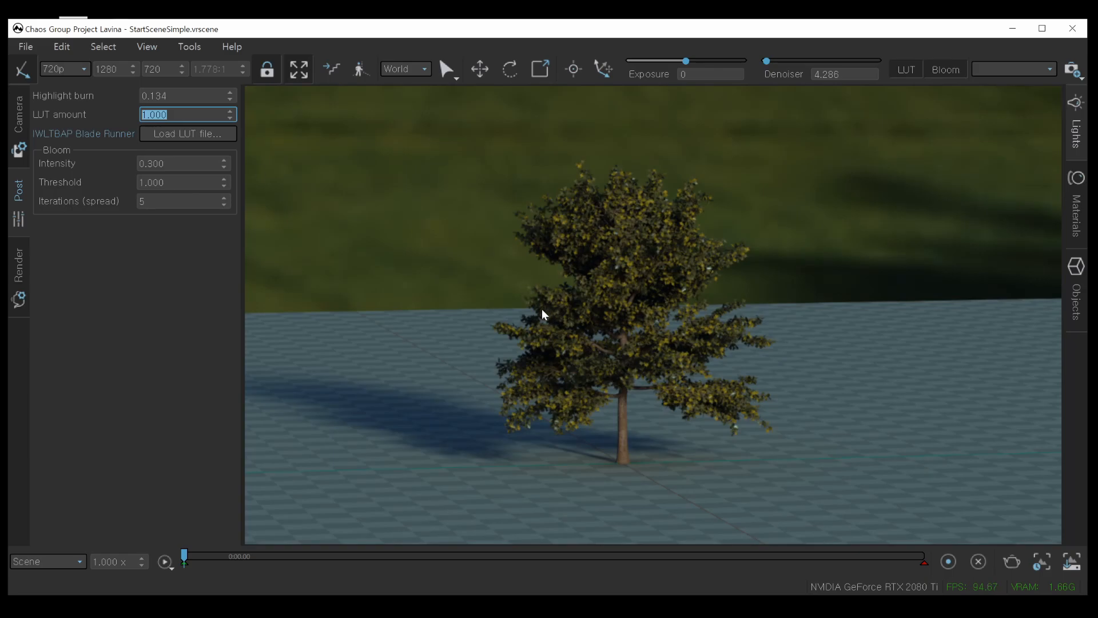
Set the LUT amount to 0.8 and check the graded tree from another angle.
mouse_move(579, 345)
right_mouse_down()
mouse_move(486, 312)
mouse_move(458, 286)
mouse_move(504, 389)
mouse_move(574, 344)
right_mouse_up()
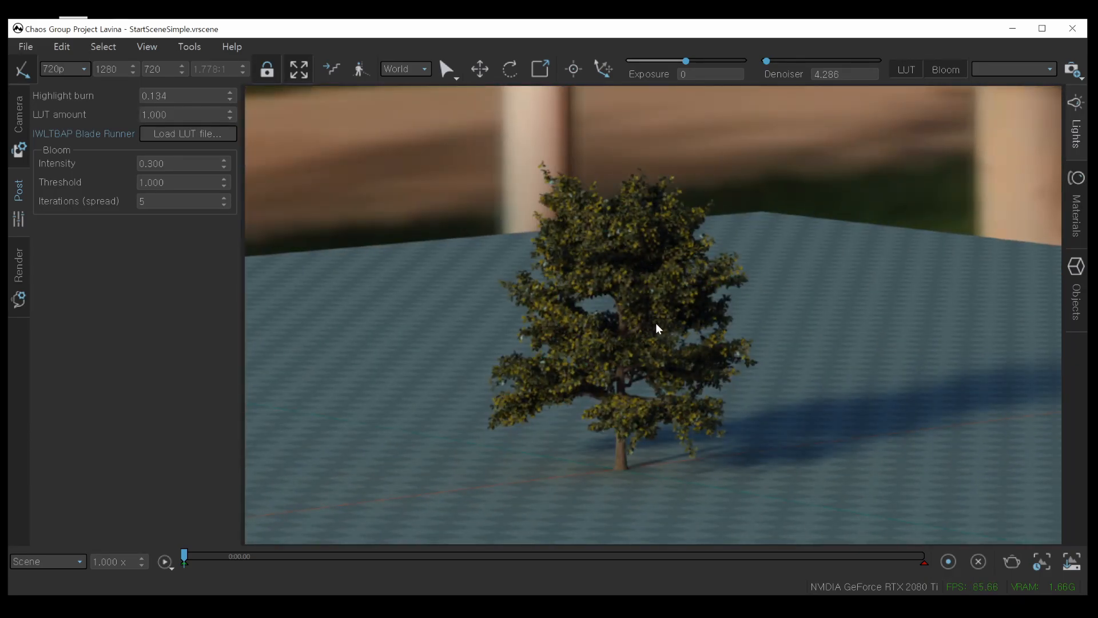
left_click(151, 116)
type(".8")
key("Return")
right_click_drag(636, 295, 586, 376)
scroll(658, 358, "down", 3)
scroll(662, 366, "up", 3)
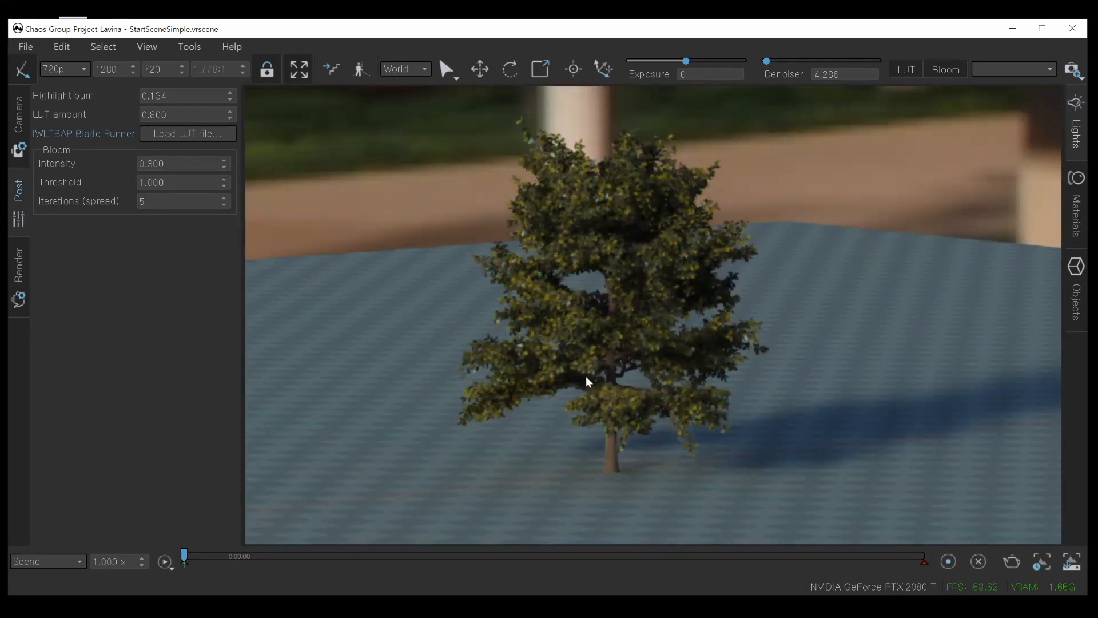
left_click(23, 266)
left_click(22, 135)
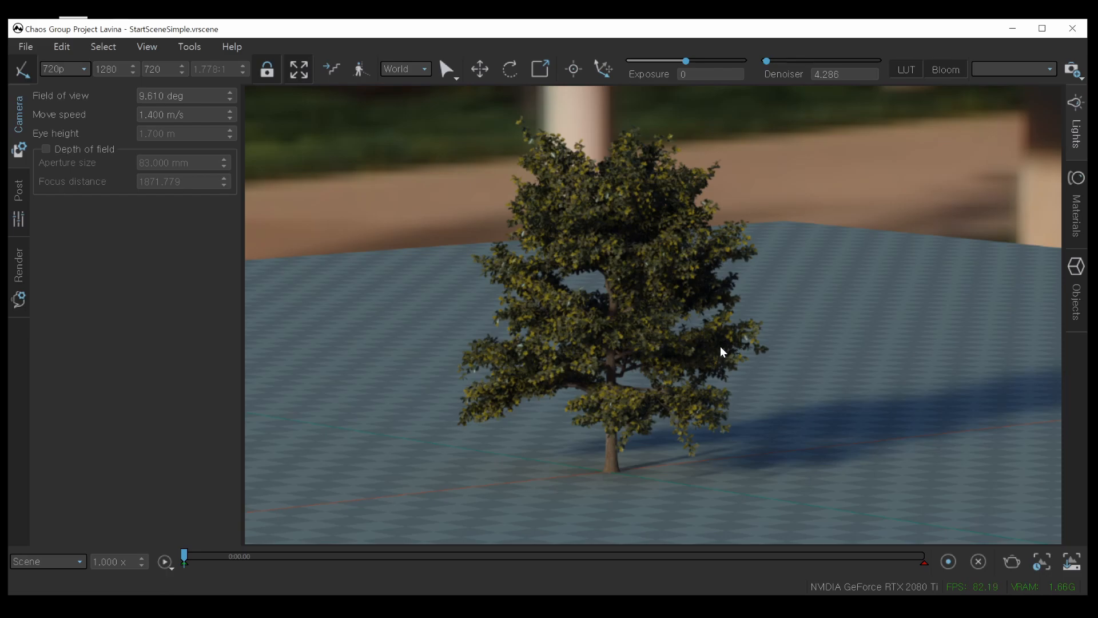
middle_click_drag(662, 328, 673, 356)
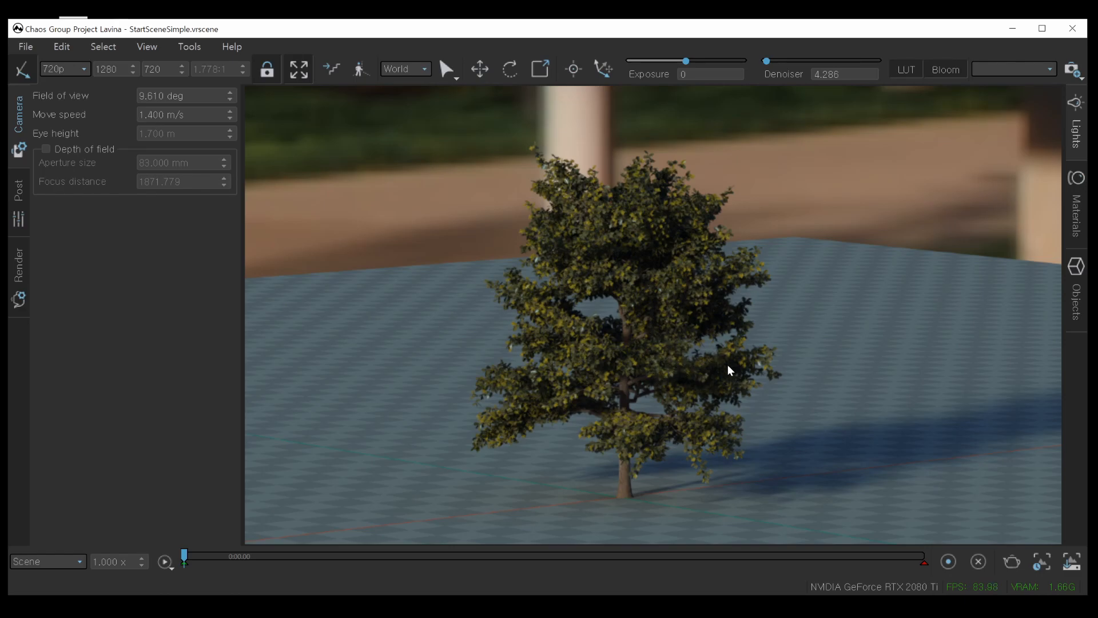
middle_click_drag(713, 366, 740, 363, "alt")
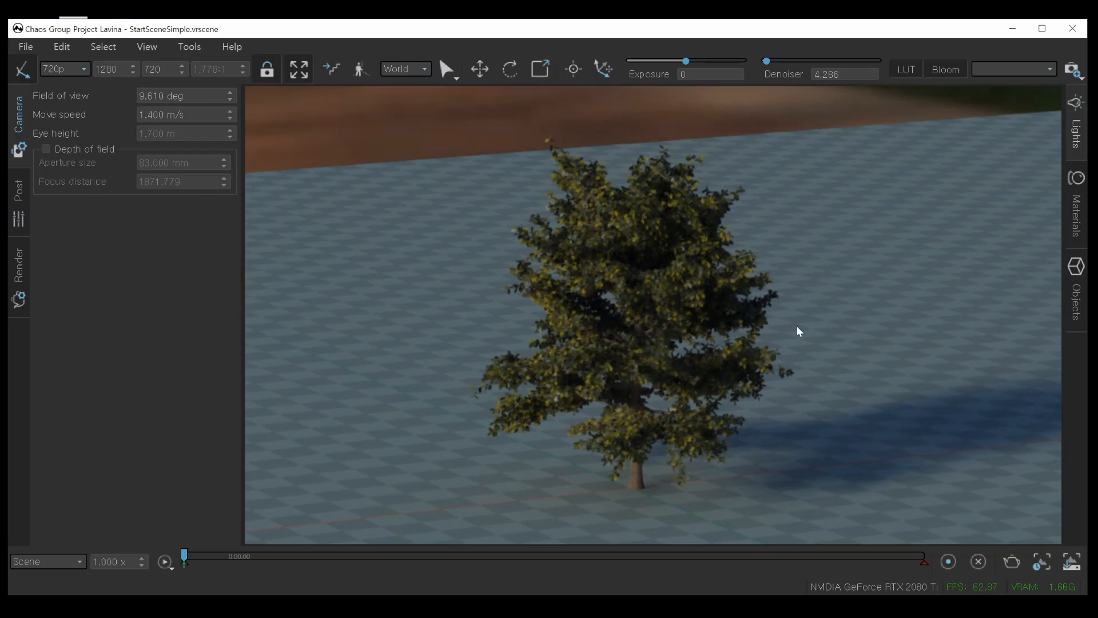
Show the scene's object list and toggle the visibility of DefaultSceneTree_01 off and back on.
left_click(1078, 302)
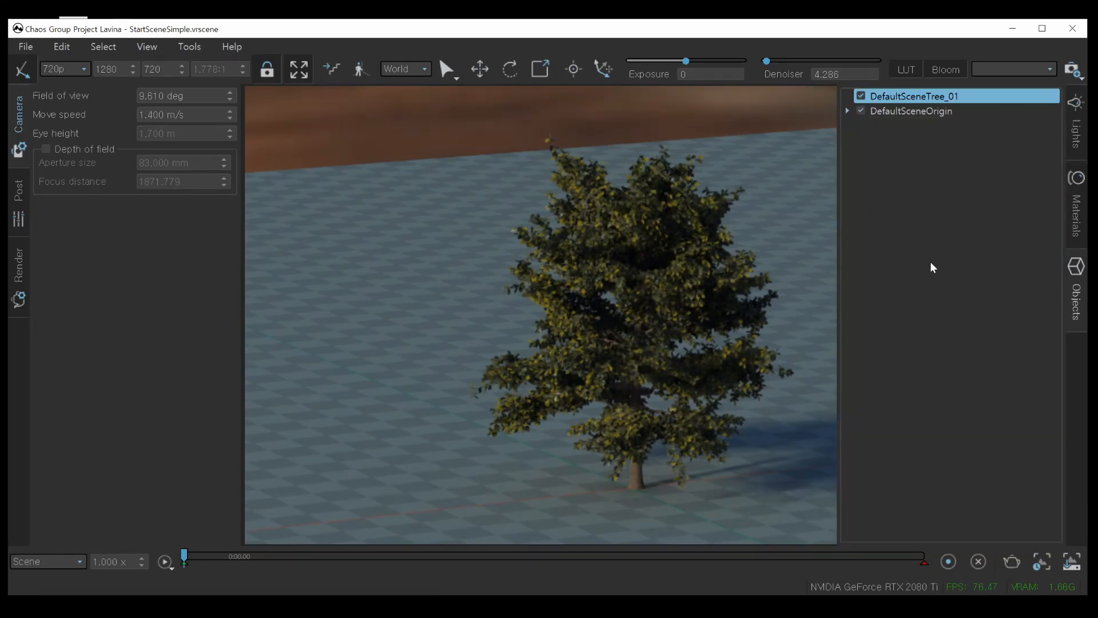
left_click(861, 96)
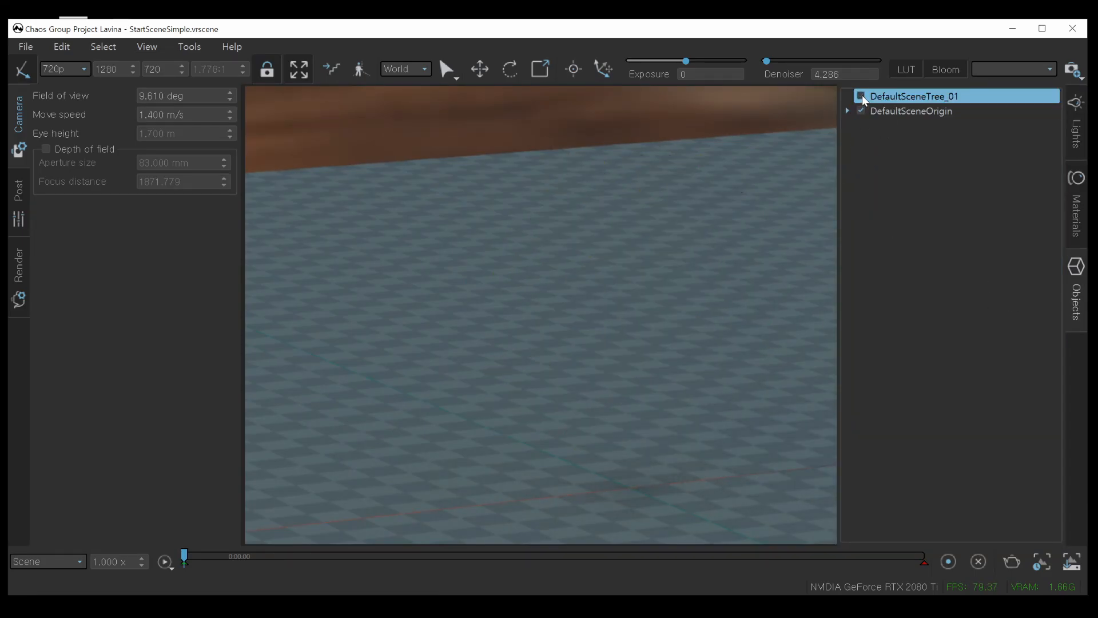
left_click(862, 96)
left_click(862, 97)
left_click(862, 96)
Expand DefaultSceneOrigin and toggle the visibility of DefaultSceneGround off and back on.
left_click(847, 110)
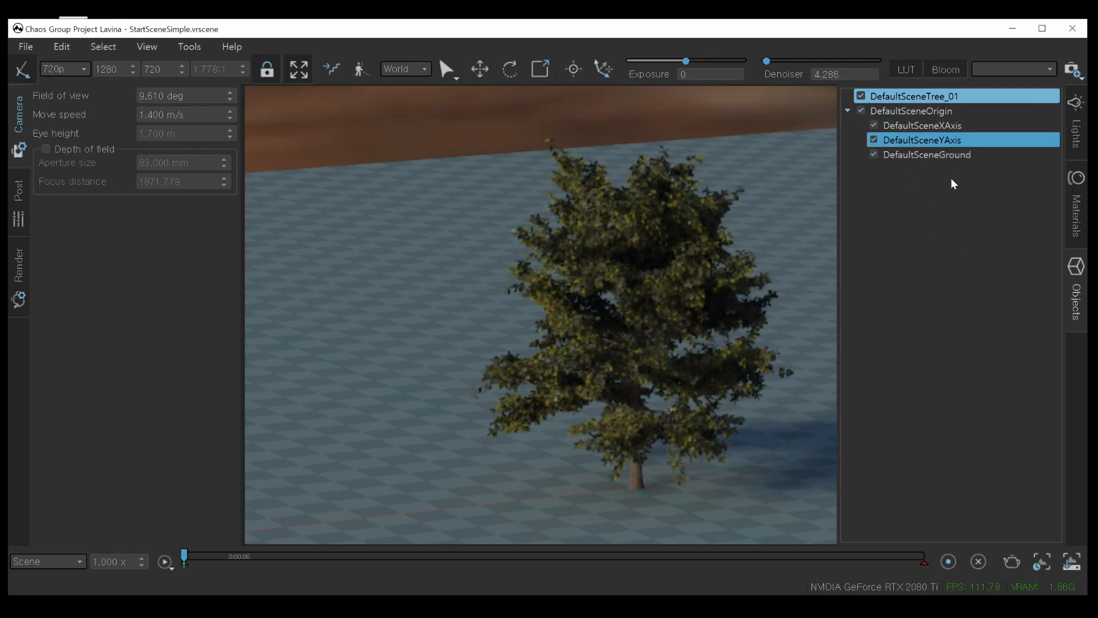
left_click(874, 154)
left_click(874, 154)
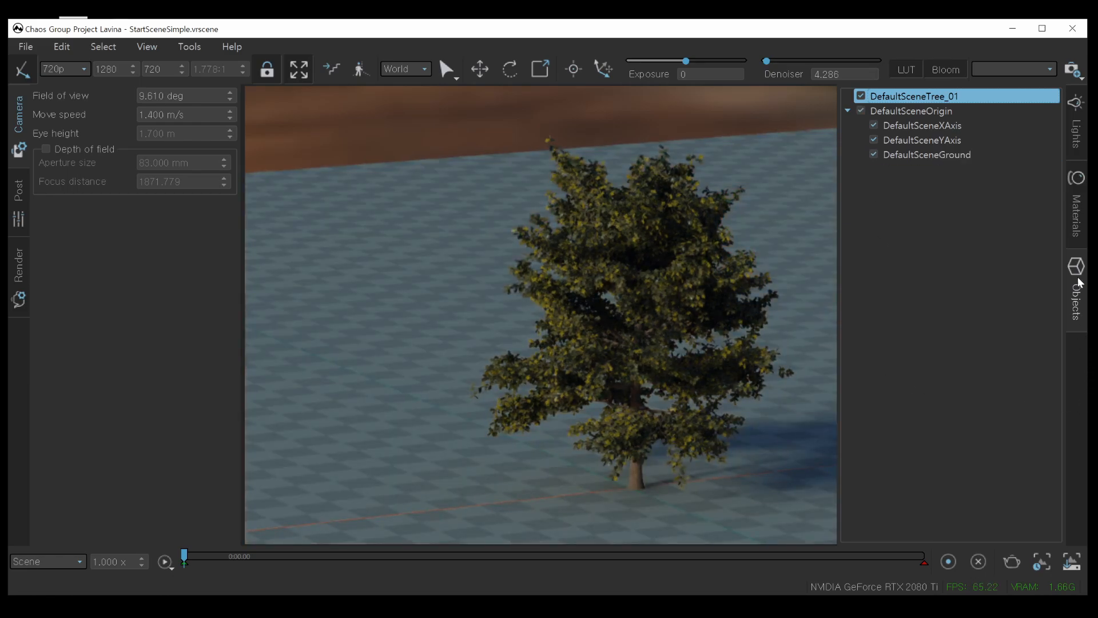
Expand DefaultSceneOrigin in the object hierarchy and display the scene's material list.
left_click(847, 110)
left_click(1078, 217)
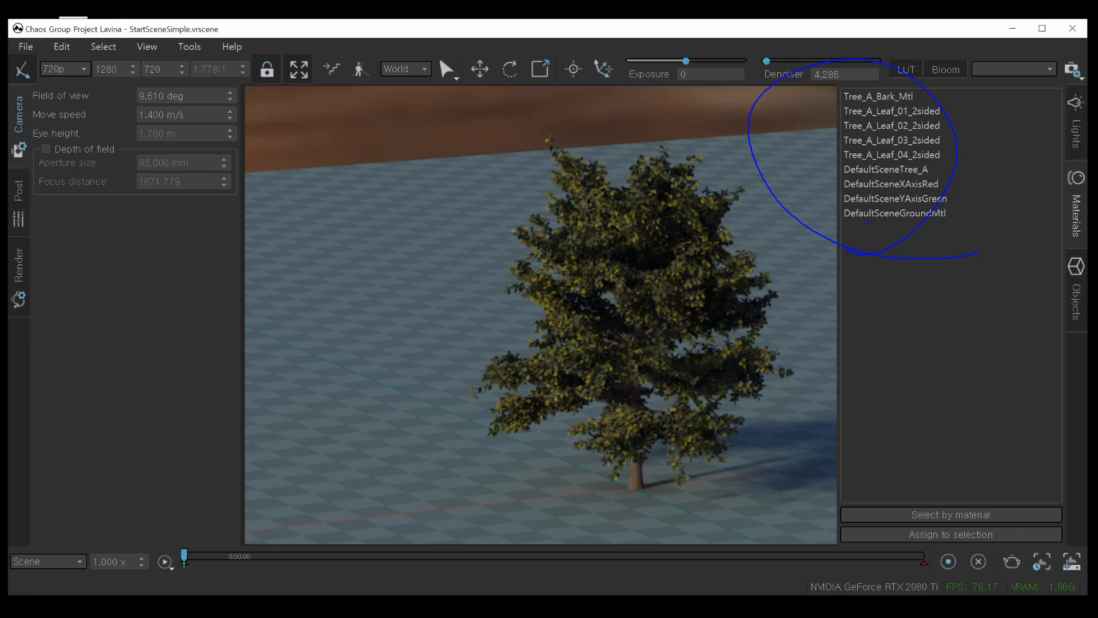
mouse_move(778, 259)
left_mouse_down()
mouse_move(850, 247)
mouse_move(886, 255)
left_mouse_up()
mouse_move(872, 207)
left_mouse_down()
mouse_move(769, 212)
mouse_move(743, 239)
left_mouse_up()
mouse_move(745, 215)
left_mouse_down()
mouse_move(739, 238)
mouse_move(801, 233)
left_mouse_up()
left_click_drag(732, 208, 804, 263)
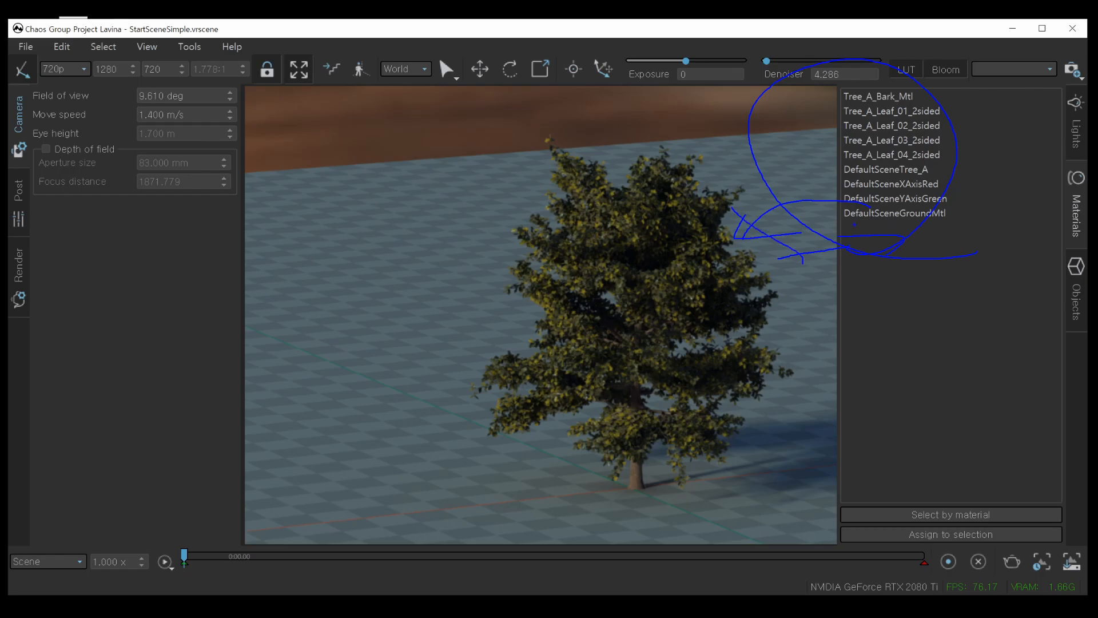
mouse_move(975, 509)
left_mouse_down()
mouse_move(938, 467)
mouse_move(873, 524)
left_mouse_up()
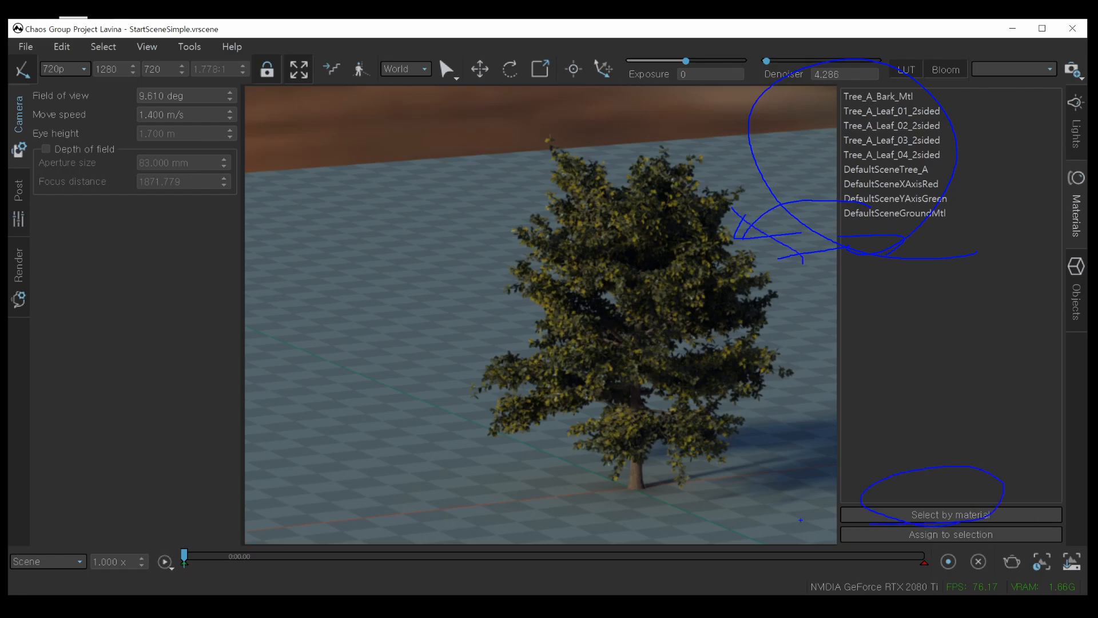
left_click_drag(961, 555, 997, 543)
mouse_move(822, 173)
left_mouse_down()
mouse_move(847, 175)
mouse_move(702, 207)
mouse_move(757, 208)
left_mouse_up()
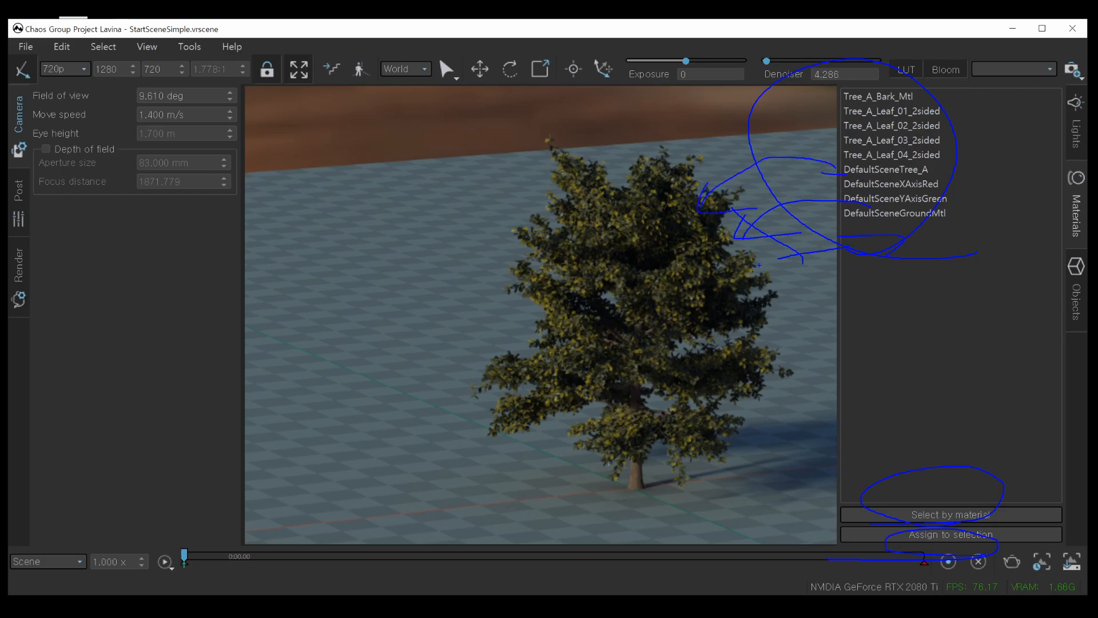
key("Escape")
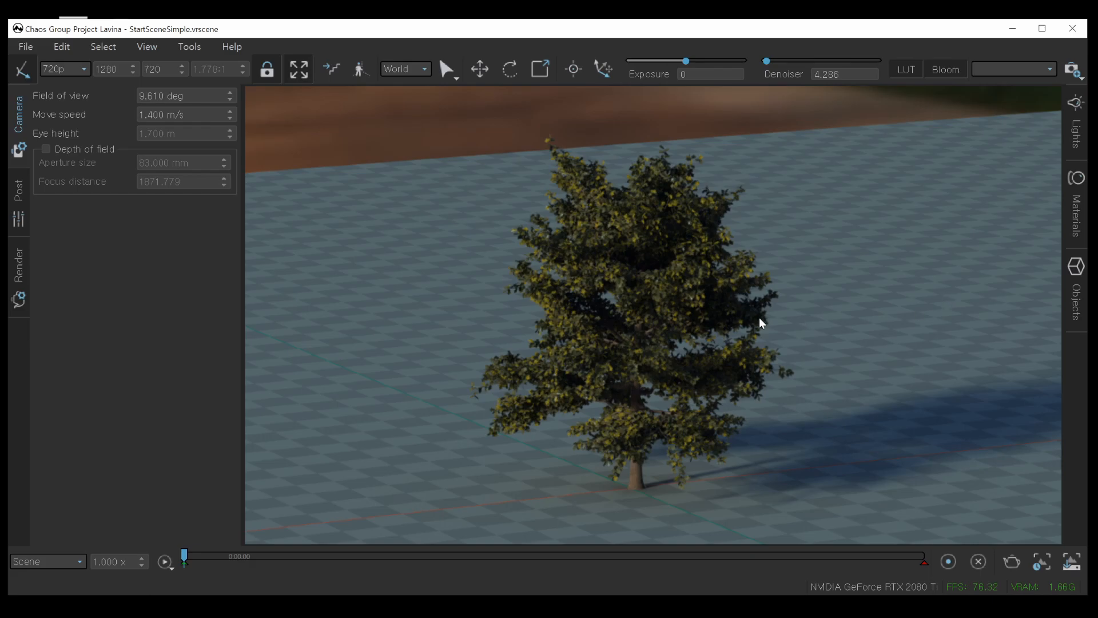
Enable camera collisions and try moving forward through the scene in free look mode.
left_click_drag(585, 398, 576, 250)
middle_click_drag(605, 284, 659, 281)
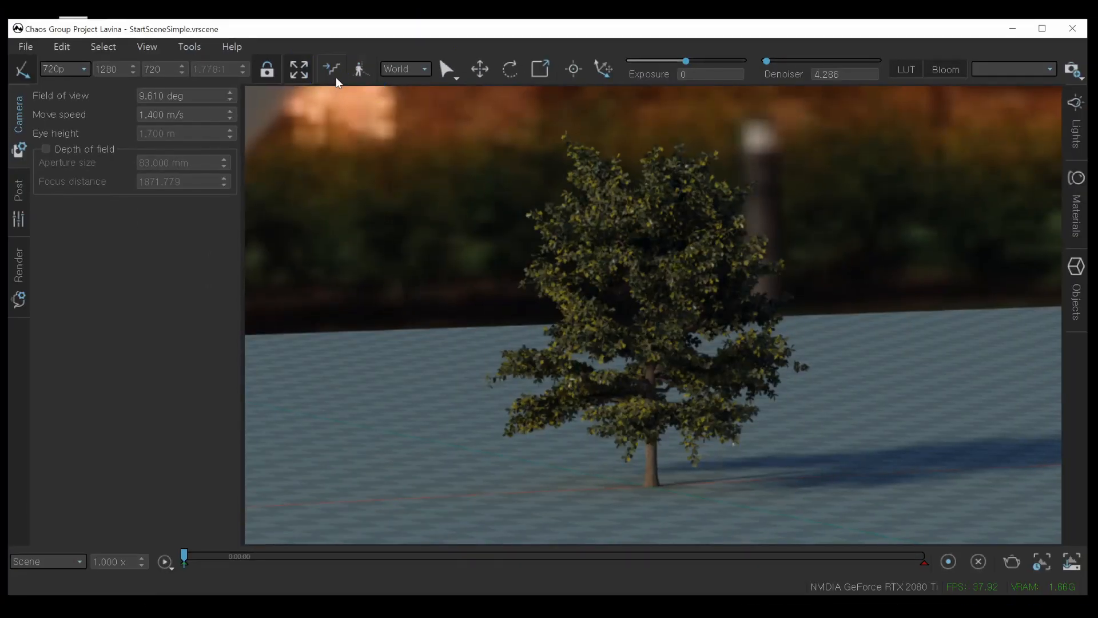
left_click(335, 77)
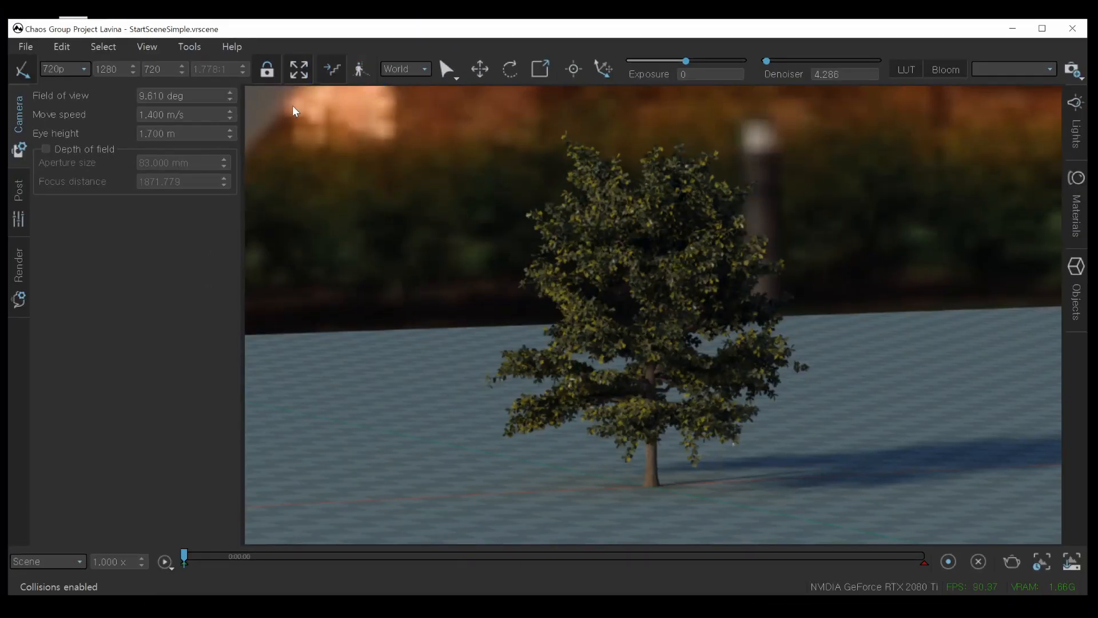
left_click(366, 71)
key("w")
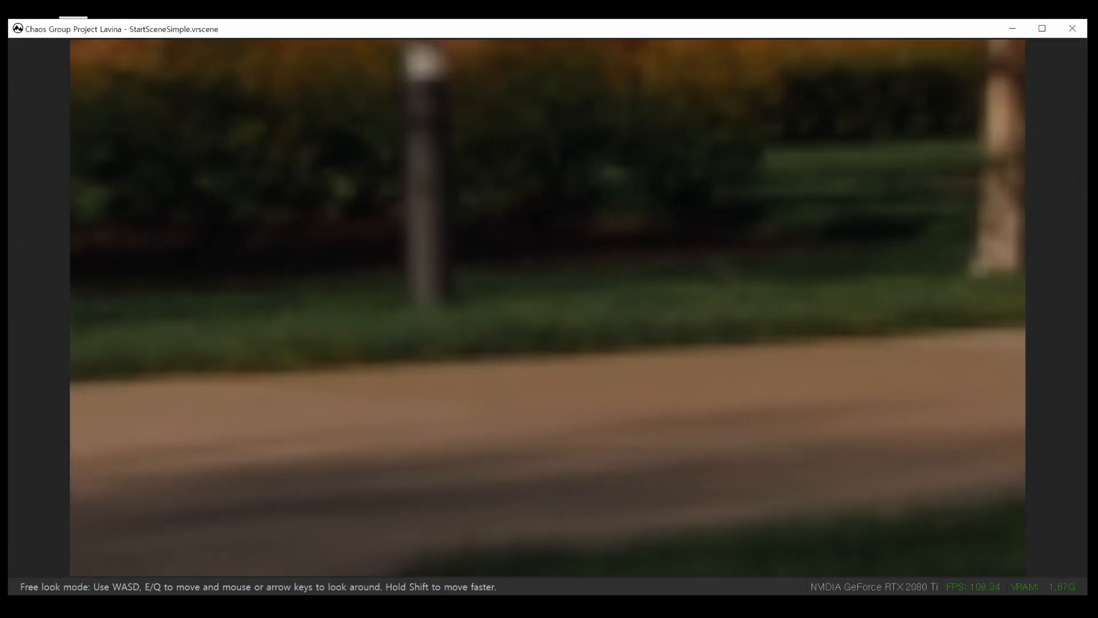
key("Escape")
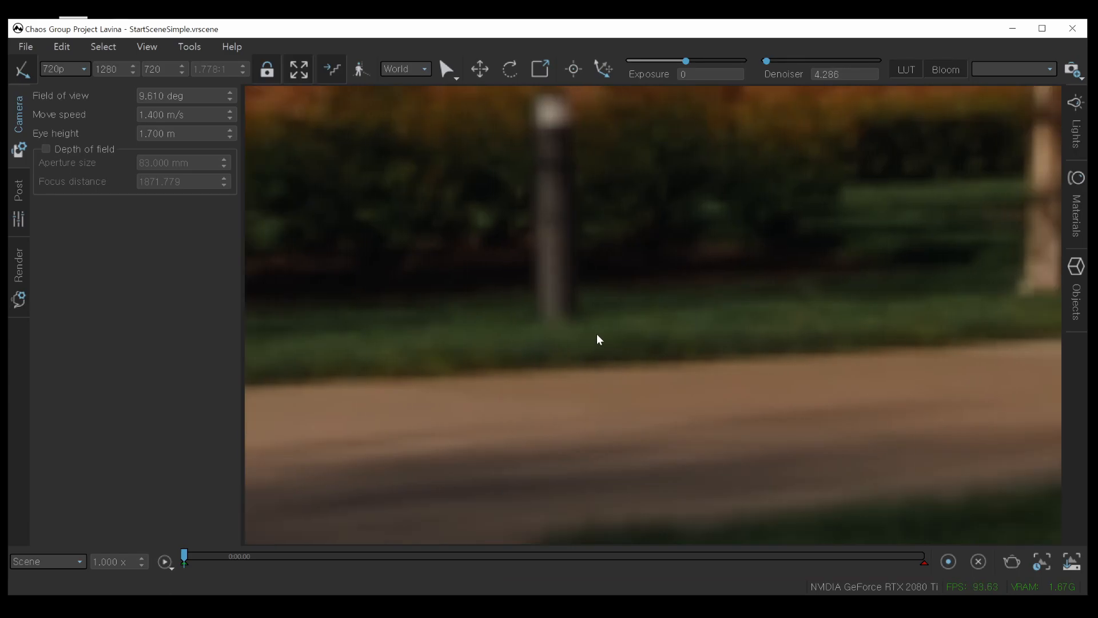
Bring the tree back into view and try the free look mode again.
key("ctrl+z")
middle_click_drag(612, 310, 635, 280, "alt")
middle_click_drag(684, 181, 585, 302)
scroll(654, 342, "up", 5)
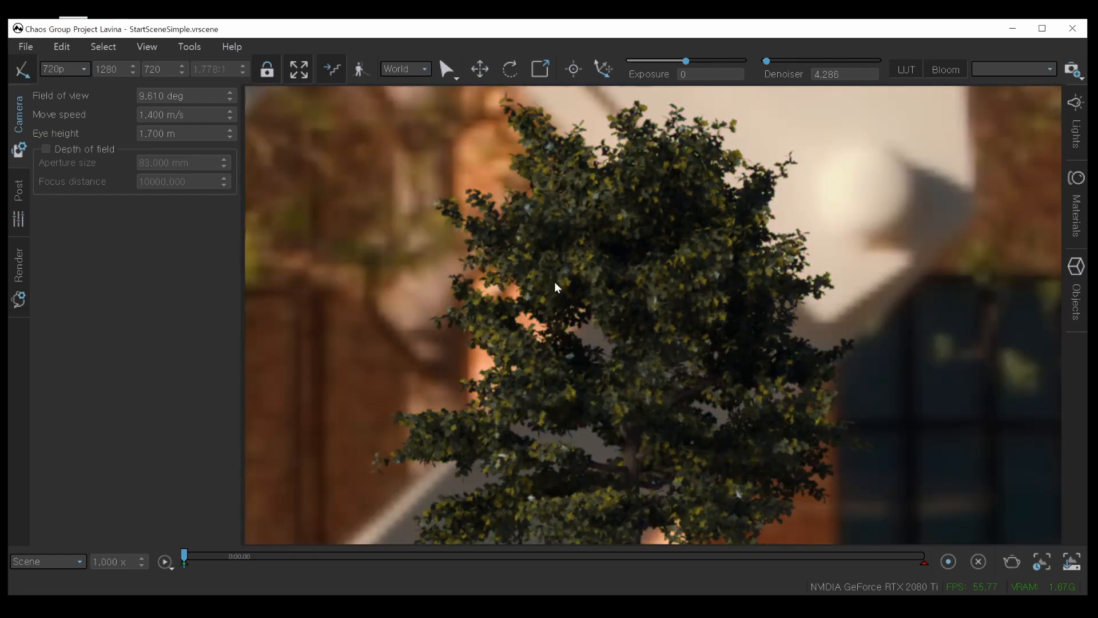
left_click(360, 69)
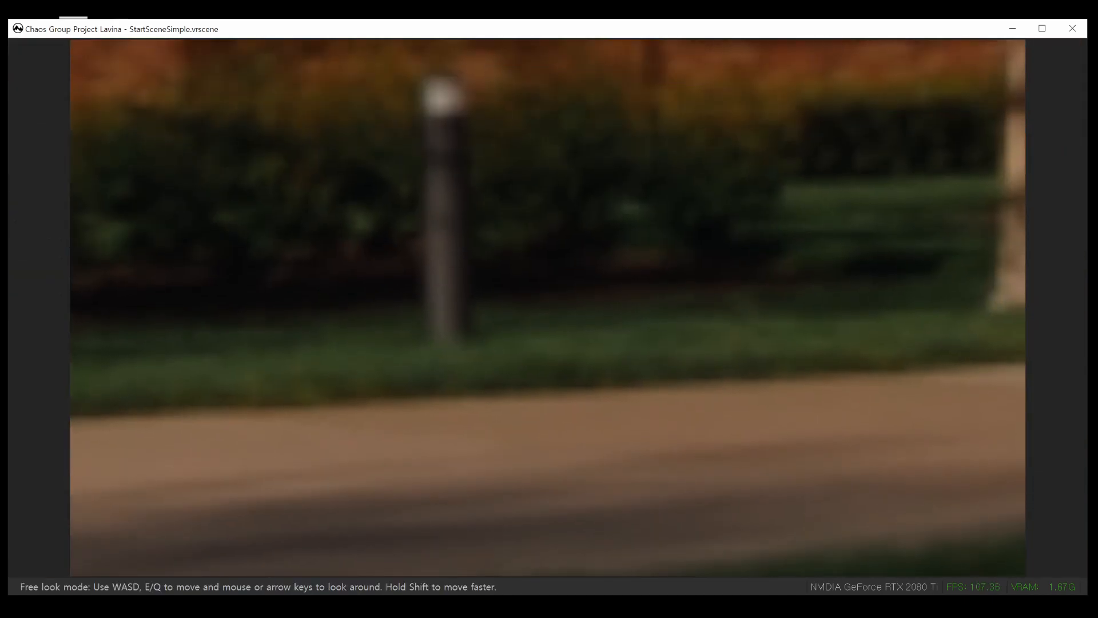
key("Escape")
Reframe the camera on the tree from near ground level with a field of view of 37.610 deg.
mouse_move(658, 374)
middle_mouse_down("alt")
mouse_move(609, 298)
mouse_move(647, 373)
middle_mouse_up("alt")
middle_click_drag(699, 167, 667, 327)
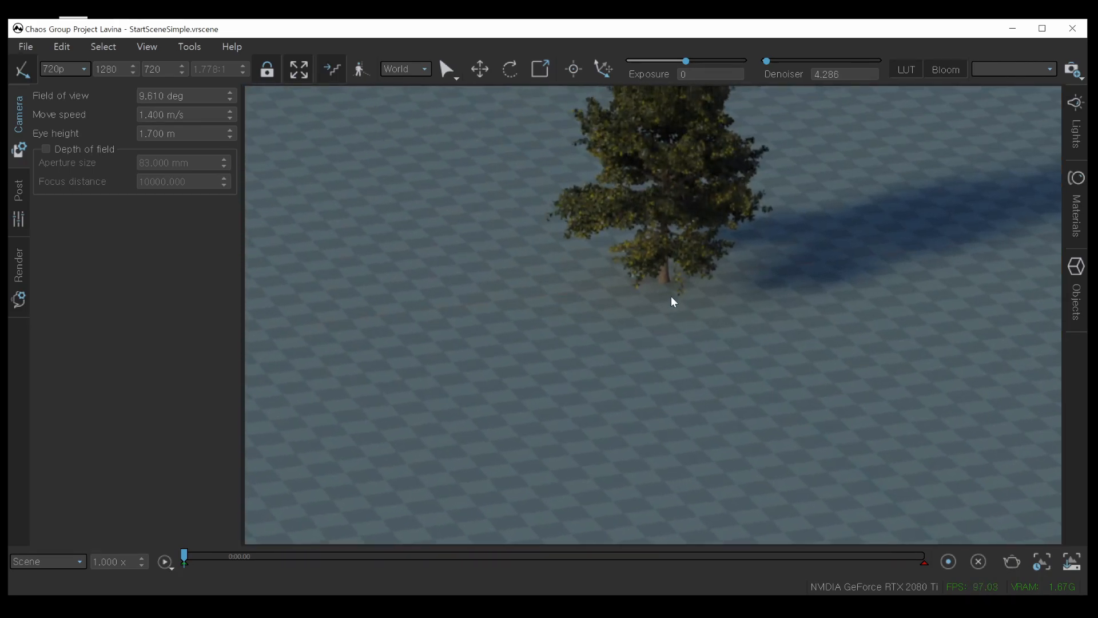
middle_click_drag(706, 162, 709, 195, "alt")
middle_click_drag(710, 194, 782, 247)
scroll(700, 257, "up", 4)
scroll(699, 256, "up", 4)
right_click_drag(788, 276, 788, 503, "alt")
right_click_drag(630, 349, 444, 297, "alt")
middle_click_drag(443, 297, 684, 294)
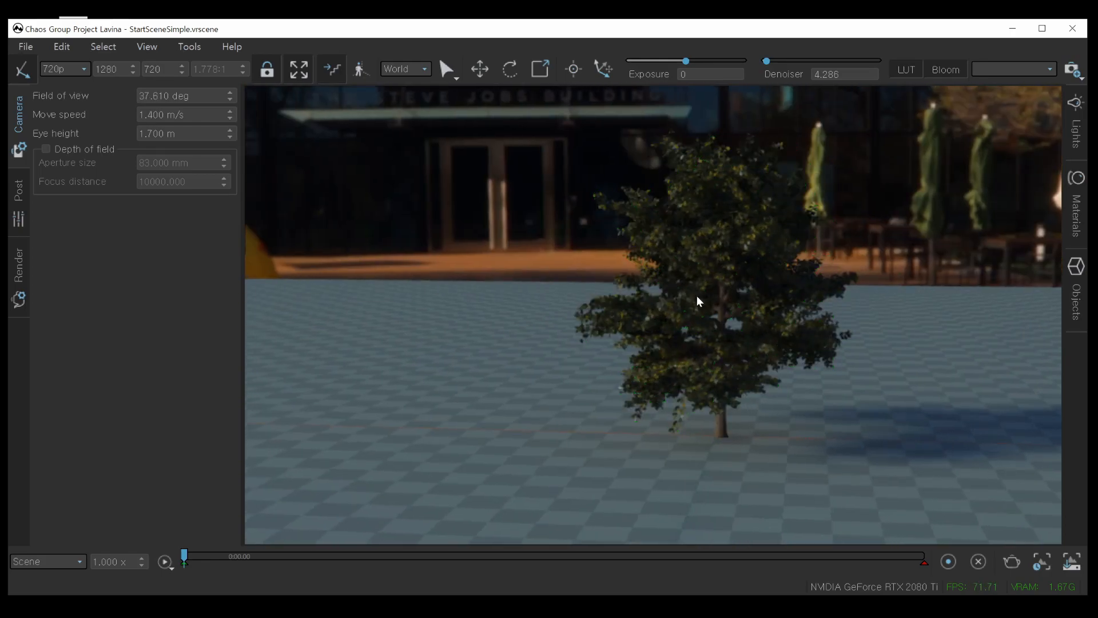
scroll(732, 300, "up", 4)
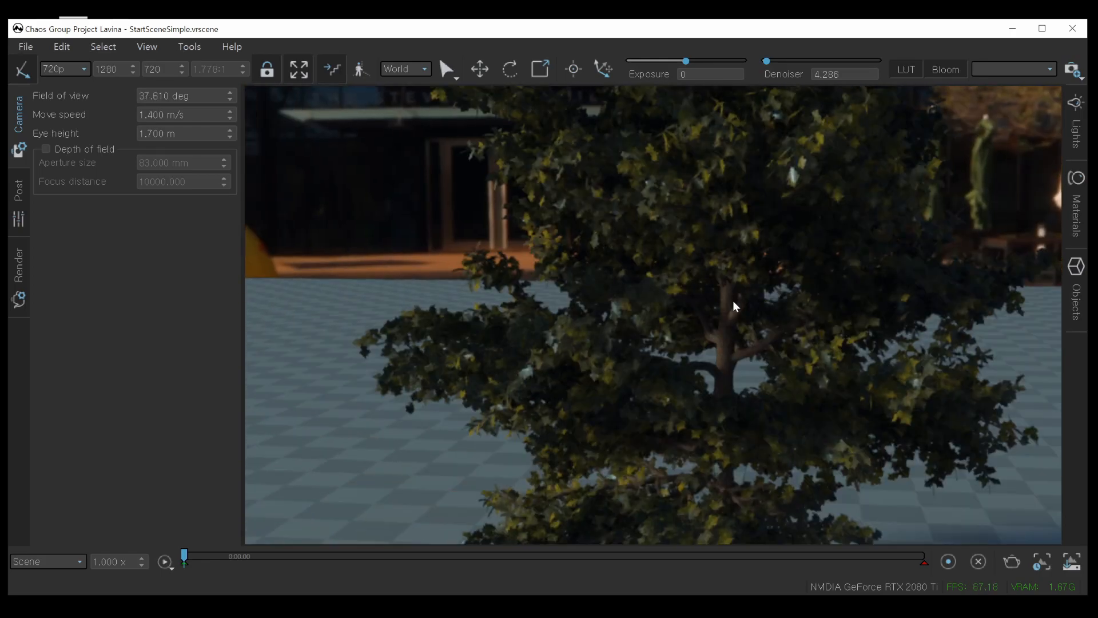
Explore the area around the tree in free look mode, moving down, forward, backward and sideways.
double_click(658, 237)
key("q")
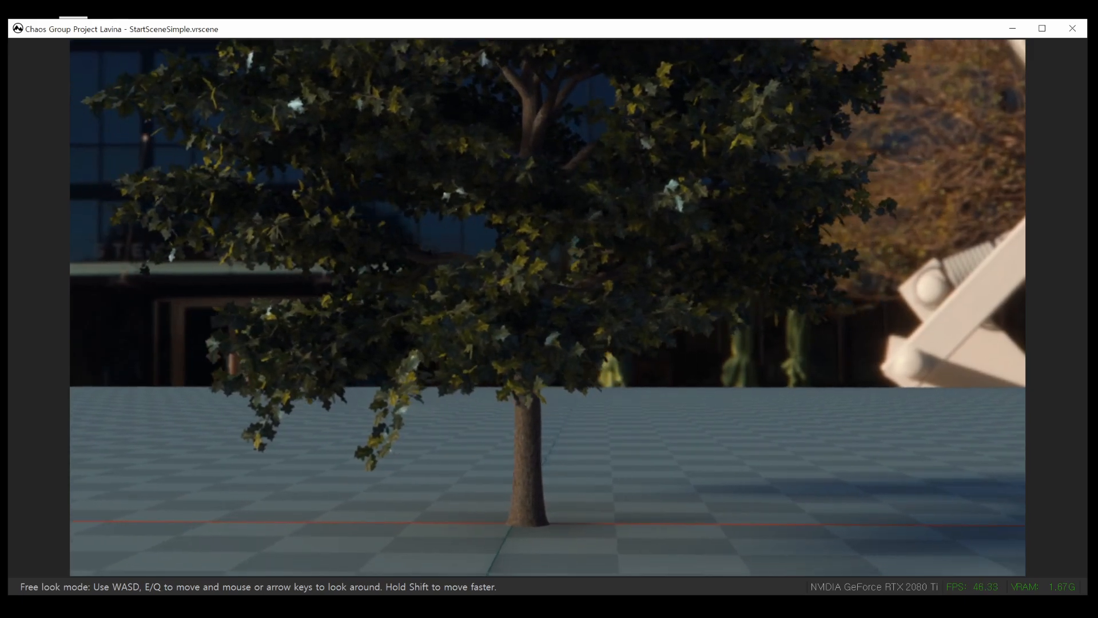
key("a")
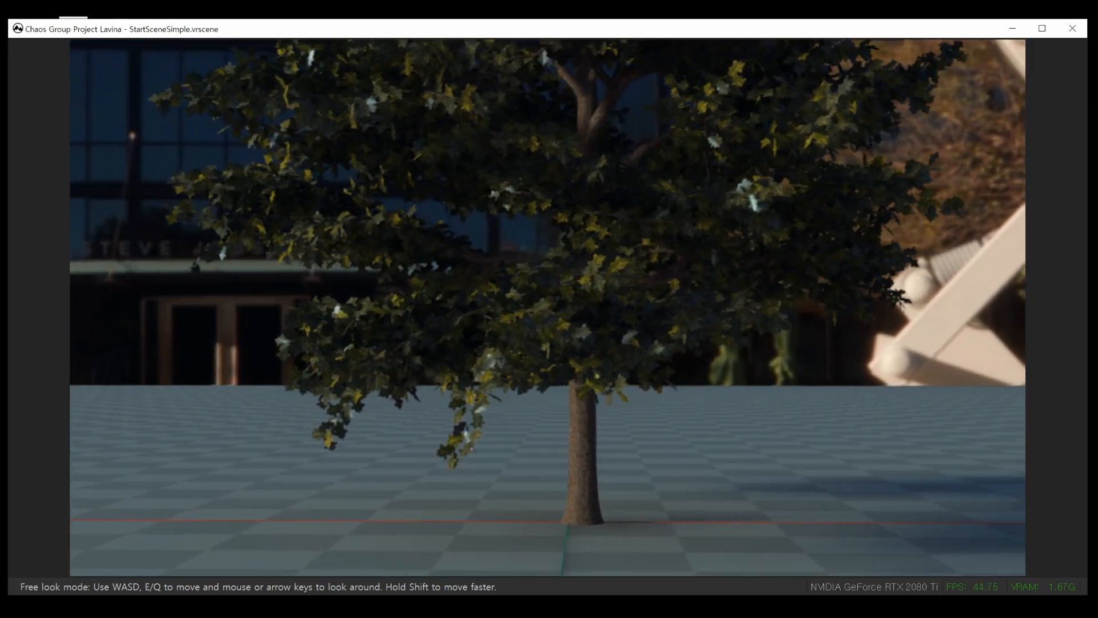
key("d")
key("w")
key("s")
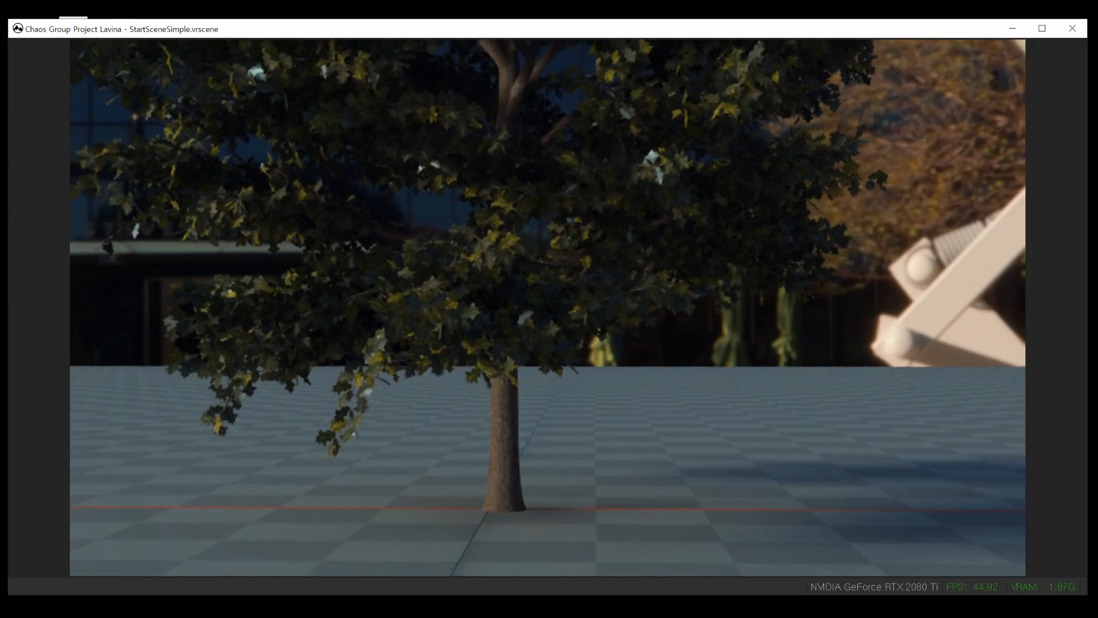
key("a")
key("d")
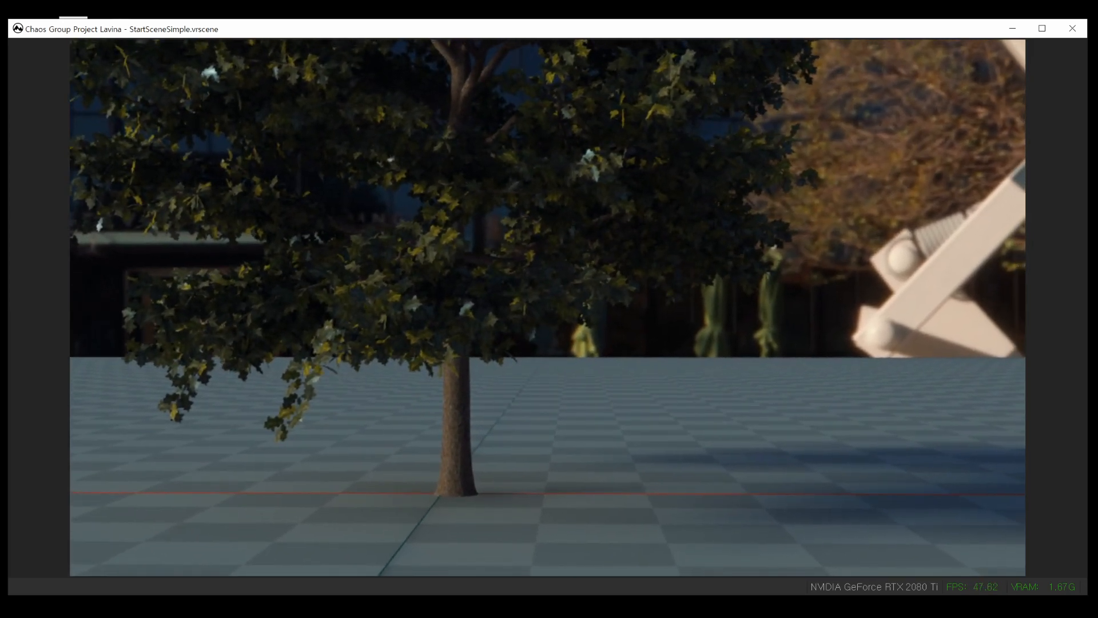
key("w")
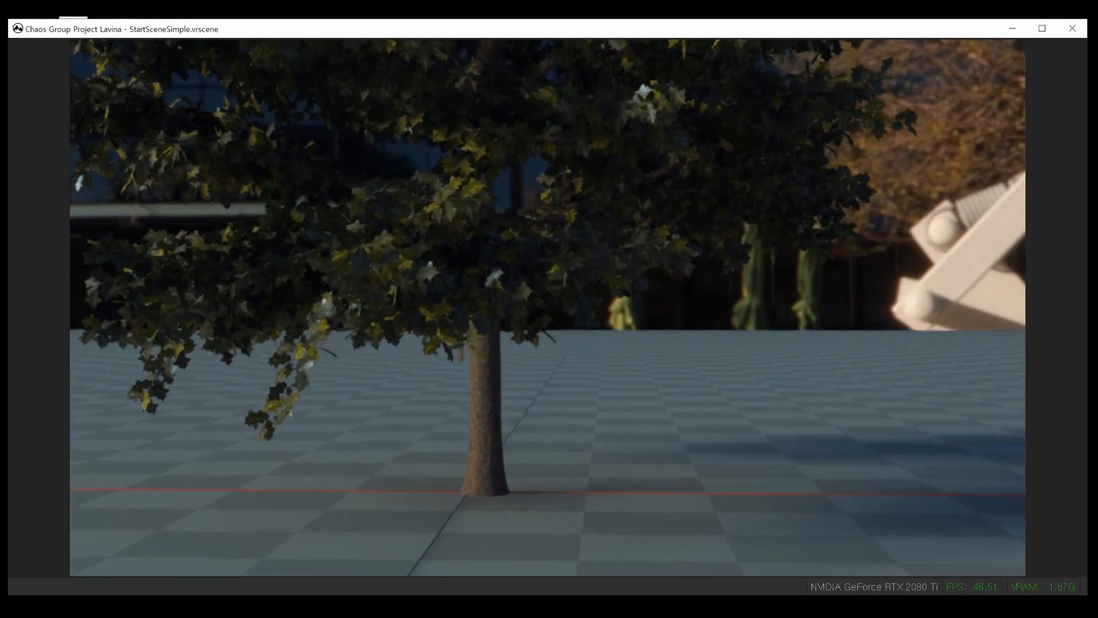
key("d")
key("a")
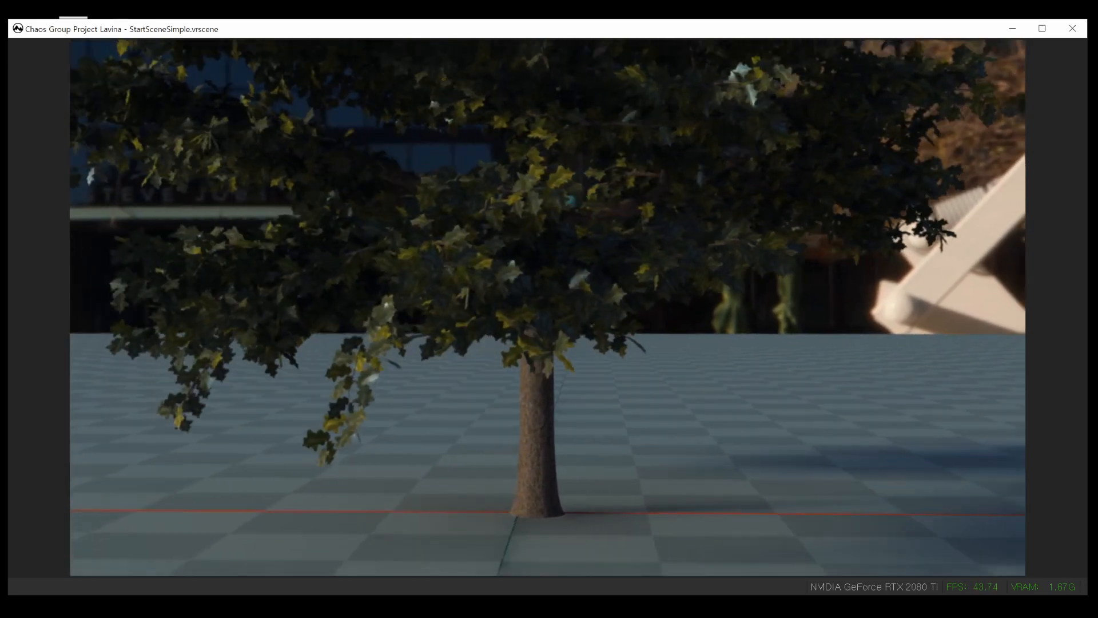
key("s")
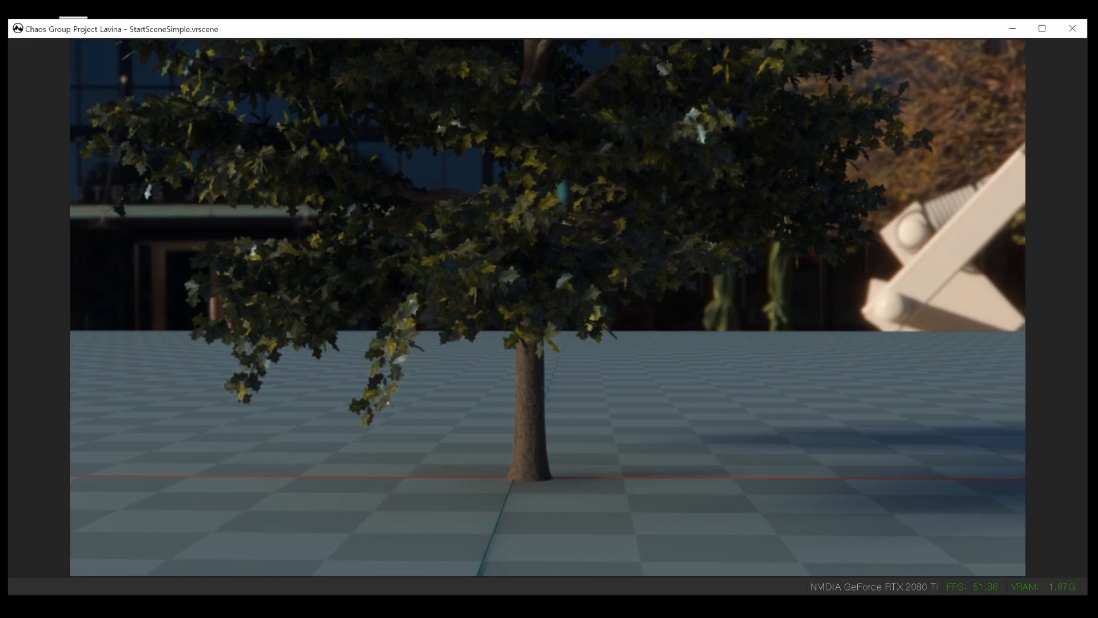
key("Escape")
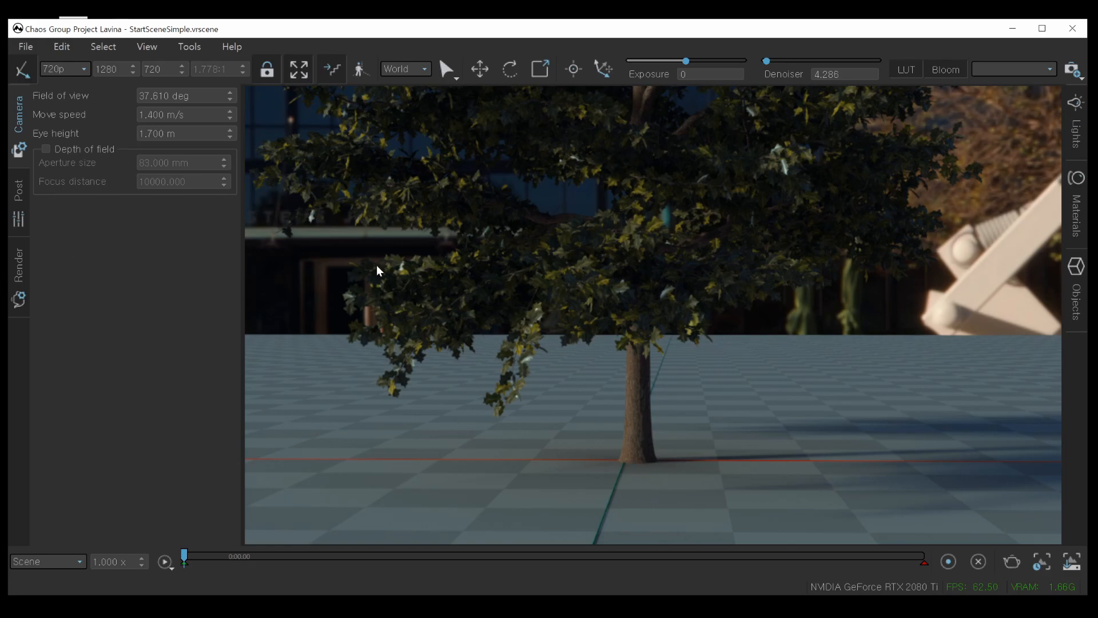
middle_click_drag(660, 314, 569, 350)
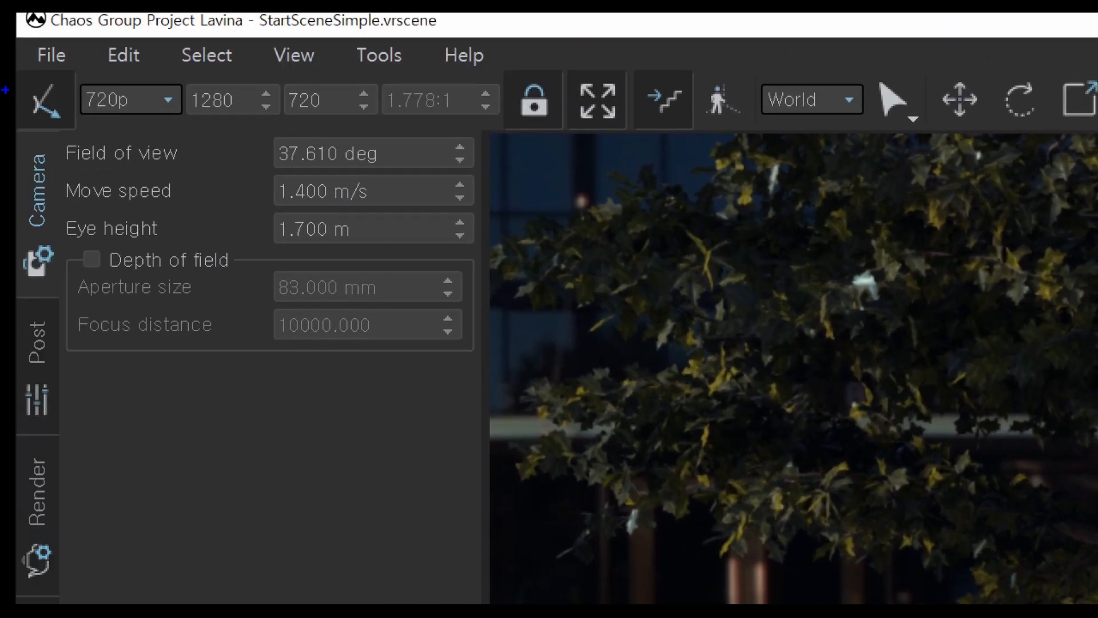
mouse_move(379, 218)
left_mouse_down()
mouse_move(237, 174)
mouse_move(329, 216)
left_mouse_up()
left_click_drag(431, 205, 435, 150)
mouse_move(442, 150)
left_mouse_down()
mouse_move(416, 162)
mouse_move(441, 143)
left_mouse_up()
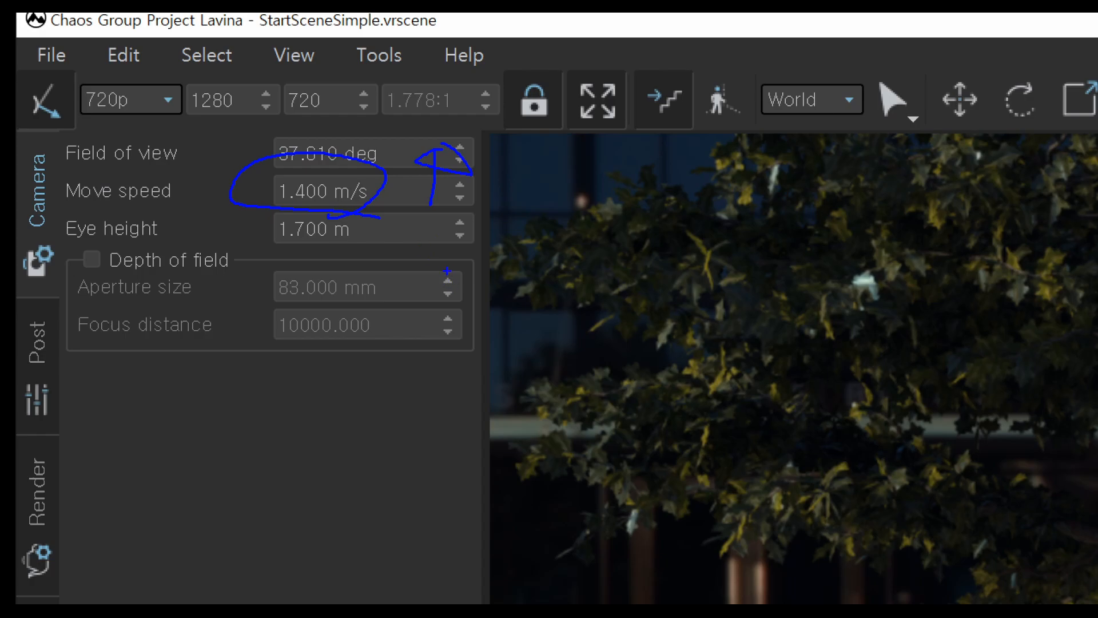
mouse_move(312, 255)
left_mouse_down()
mouse_move(215, 223)
mouse_move(276, 270)
left_mouse_up()
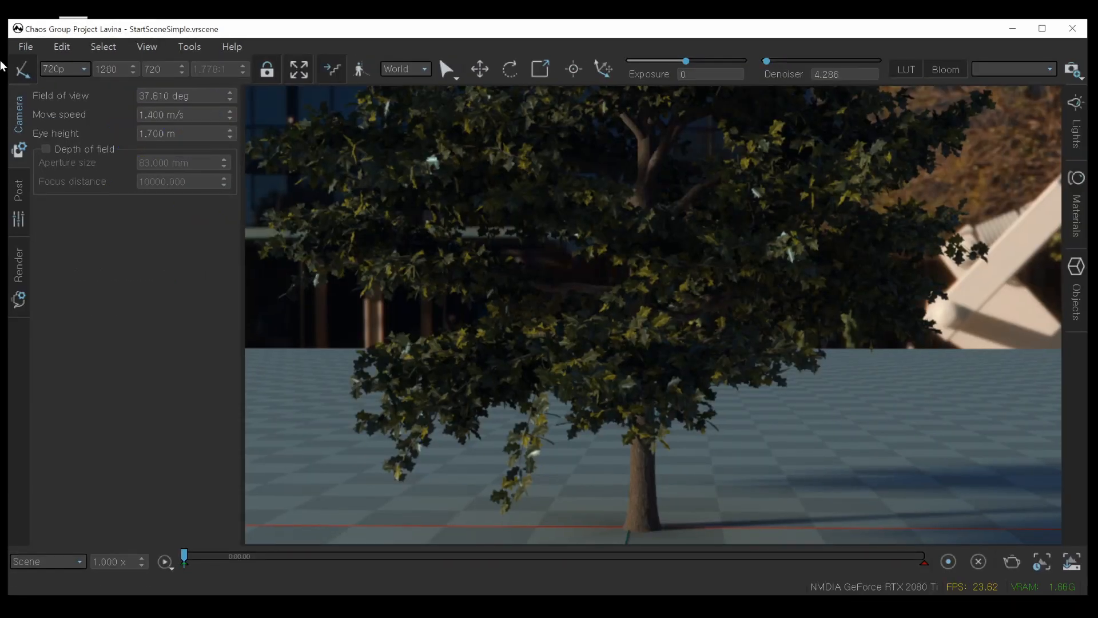
middle_click_drag(586, 272, 635, 325)
scroll(622, 317, "down", 4)
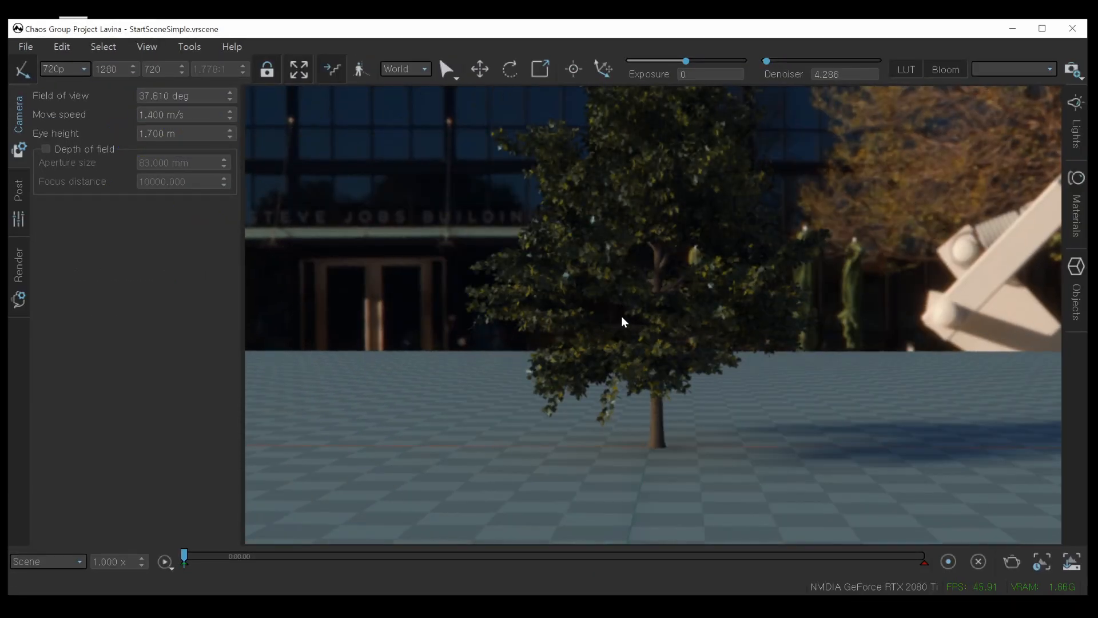
scroll(635, 310, "up", 3)
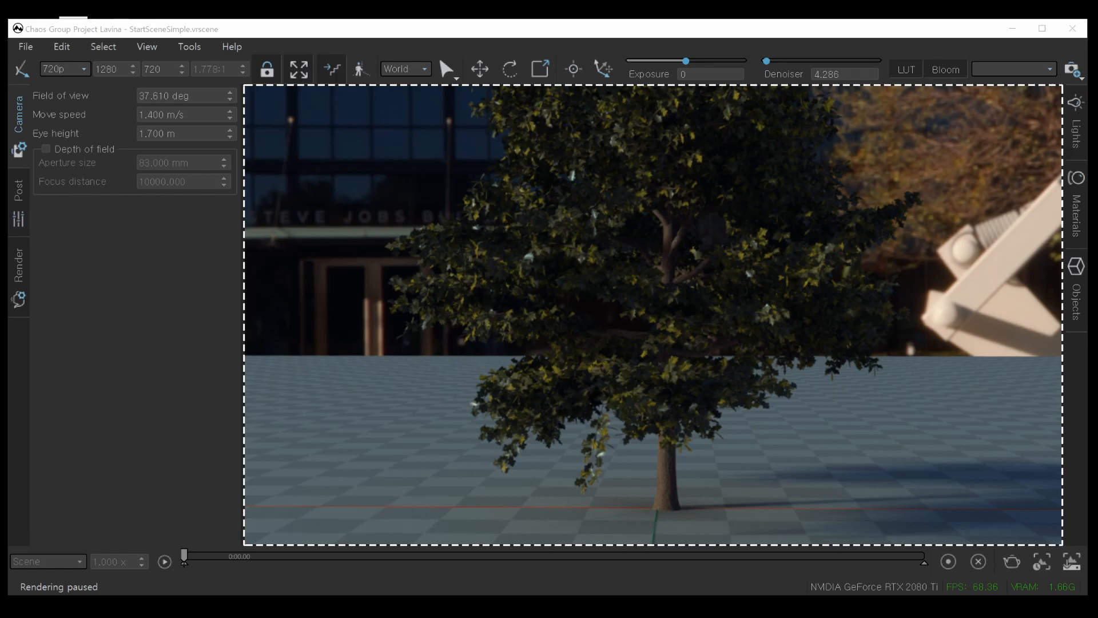
Show the 00_Post-Apocalypse folder in File Explorer, then look over the scene opening and reloading commands in Project Lavina.
left_click_drag(1097, 154, 742, 155)
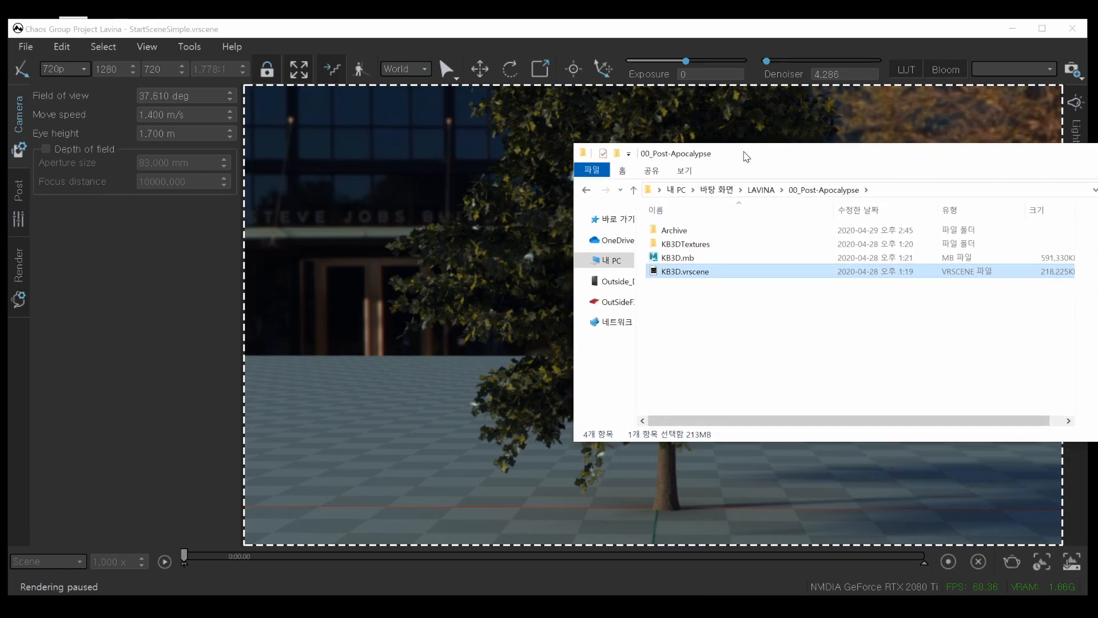
left_click(32, 46)
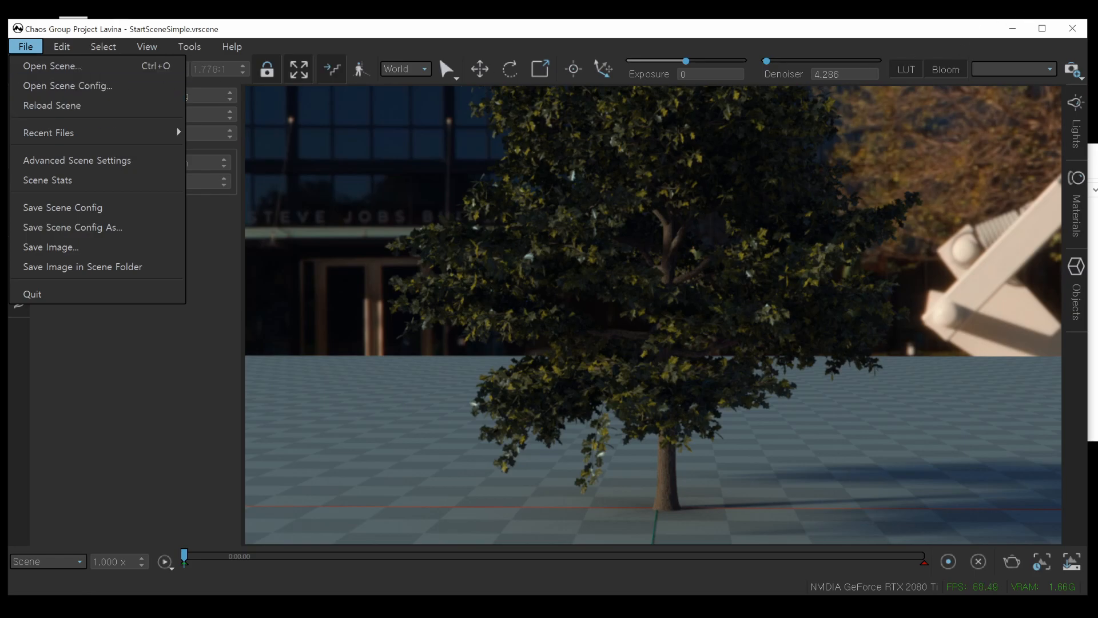
left_click(672, 260)
scroll(686, 275, "up", 5)
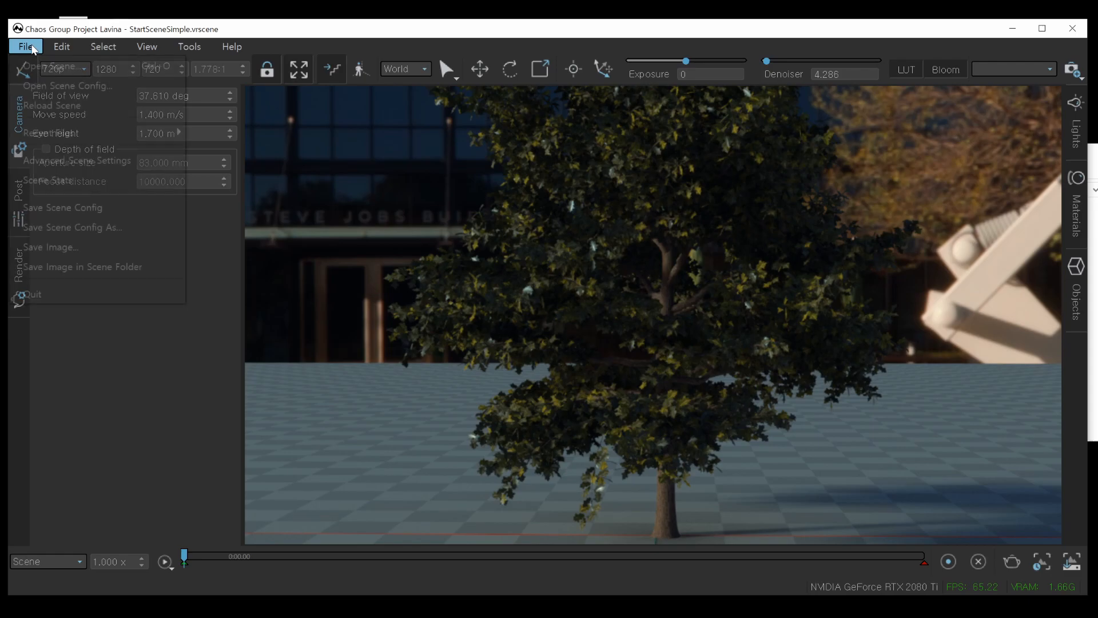
left_click(26, 47)
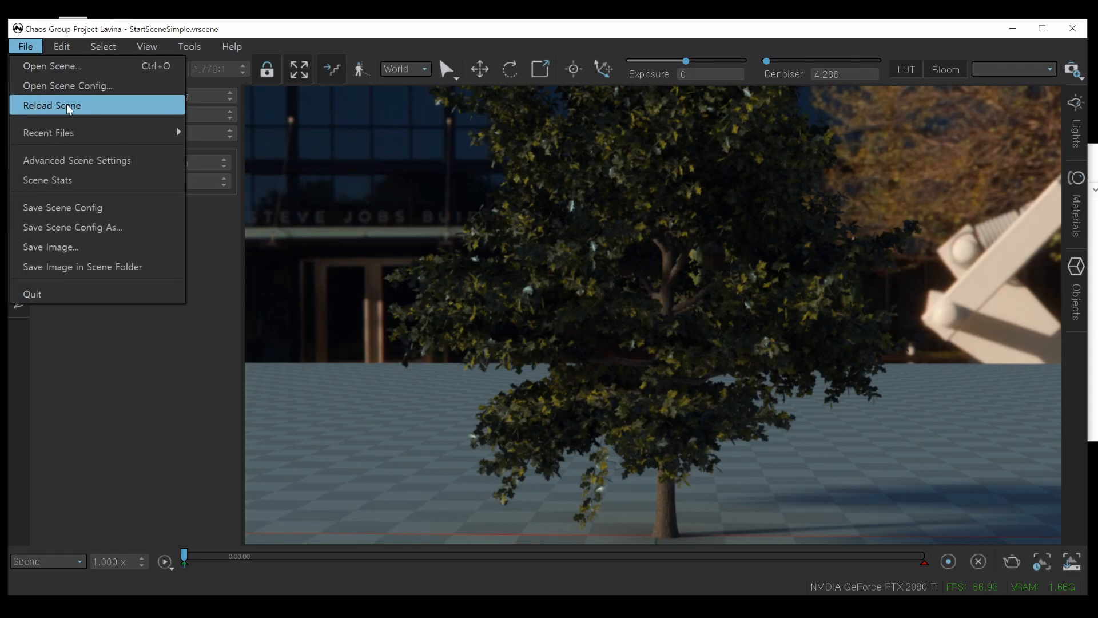
left_click(694, 36)
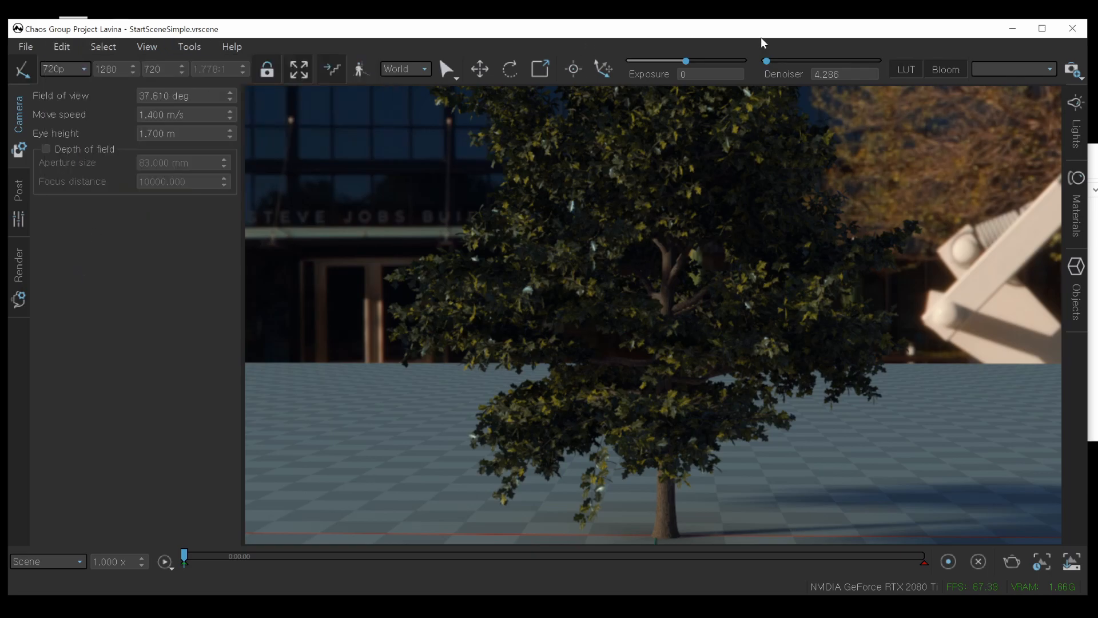
Merge KB3D.vrscene from the 00_Post-Apocalypse folder into the current scene and orbit out to view the combined result.
left_click(1089, 172)
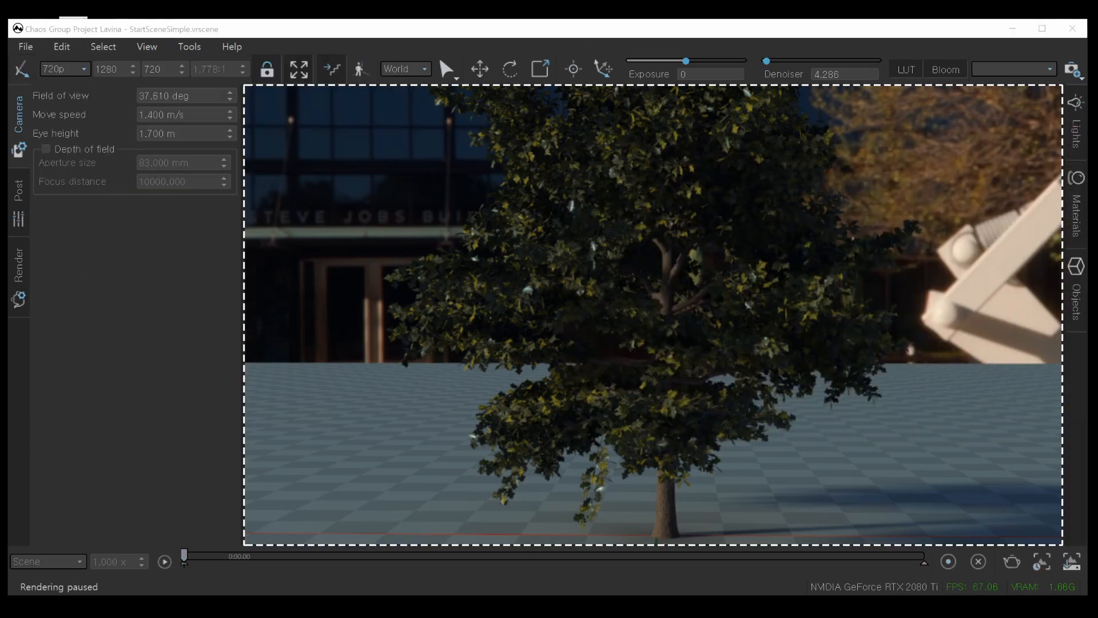
left_click(694, 255)
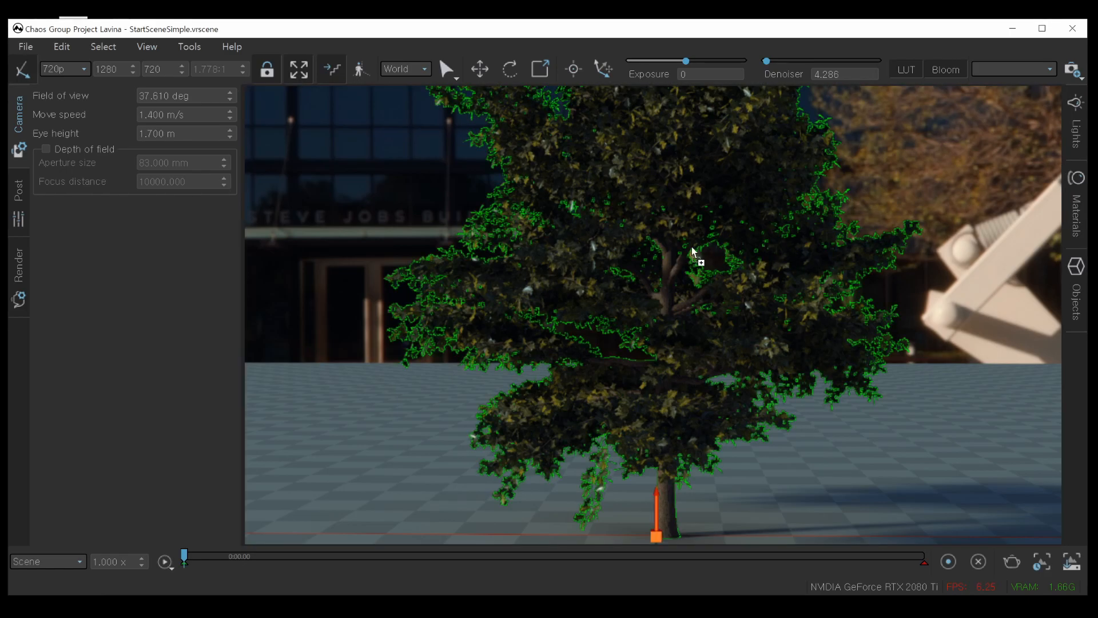
left_click(1092, 229)
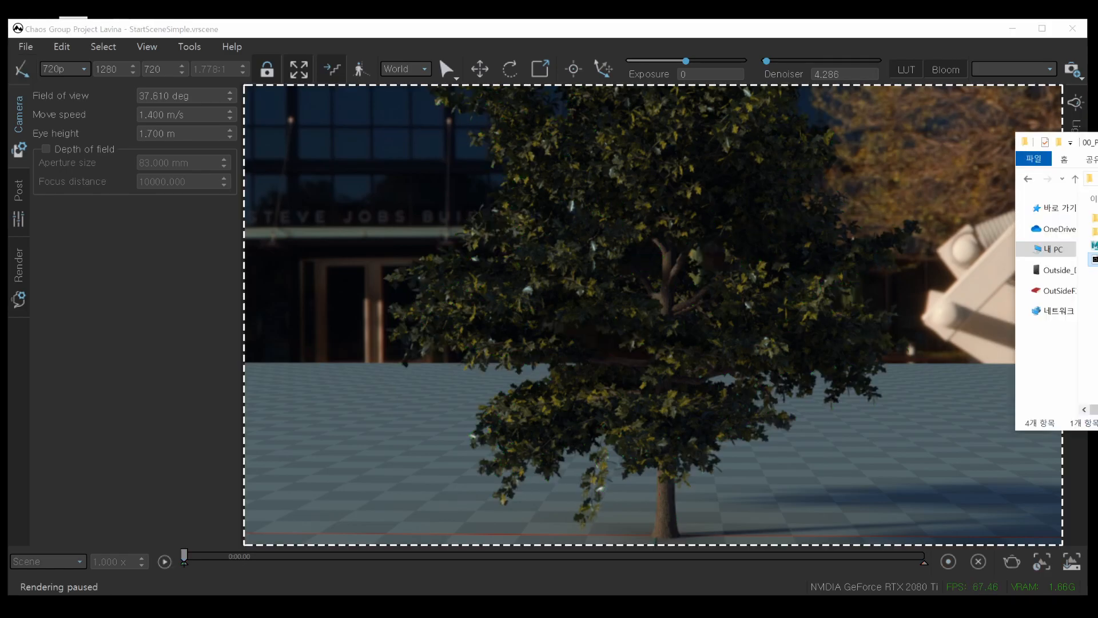
left_click_drag(755, 262, 543, 228)
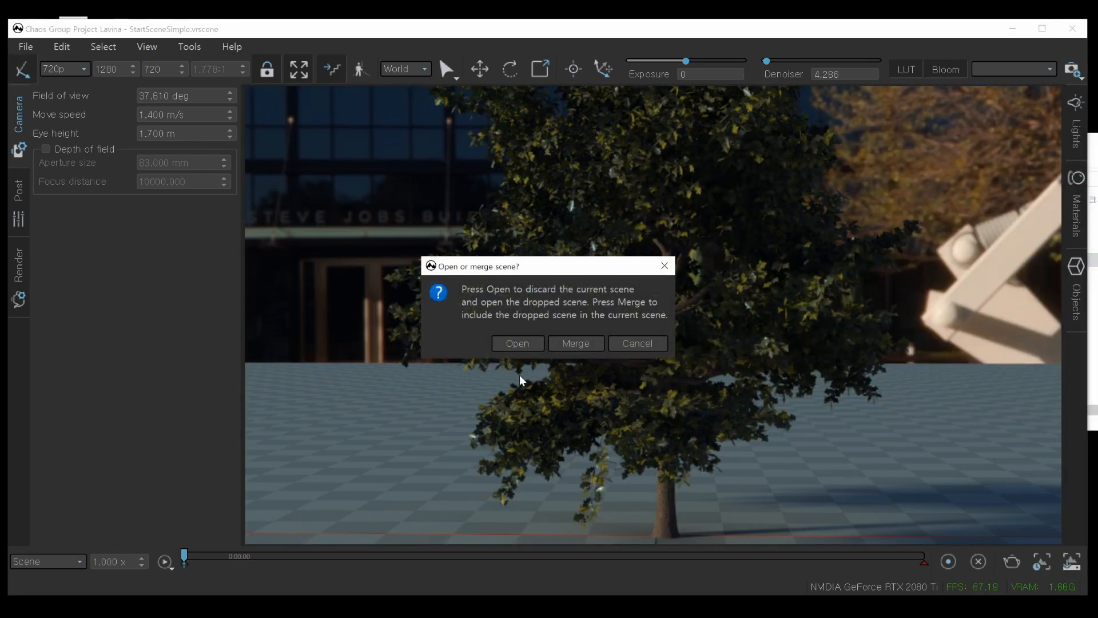
left_click_drag(513, 367, 530, 346)
left_click_drag(866, 210, 758, 337)
left_click_drag(780, 159, 936, 341)
left_click_drag(581, 362, 600, 349)
left_click(576, 343)
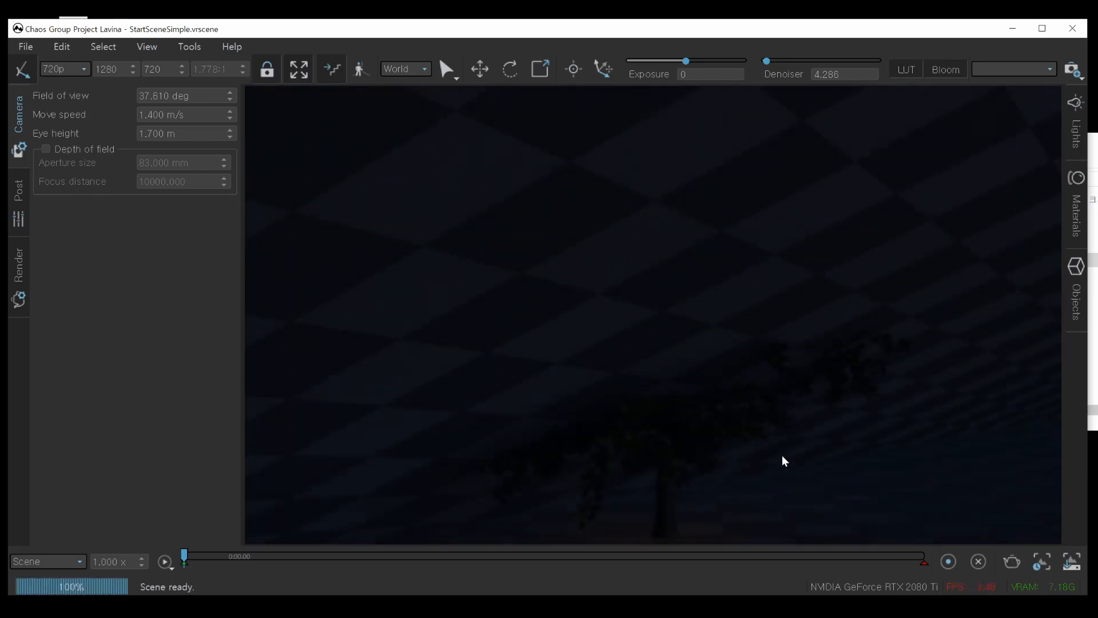
left_click_drag(782, 454, 691, 331)
left_click(692, 333)
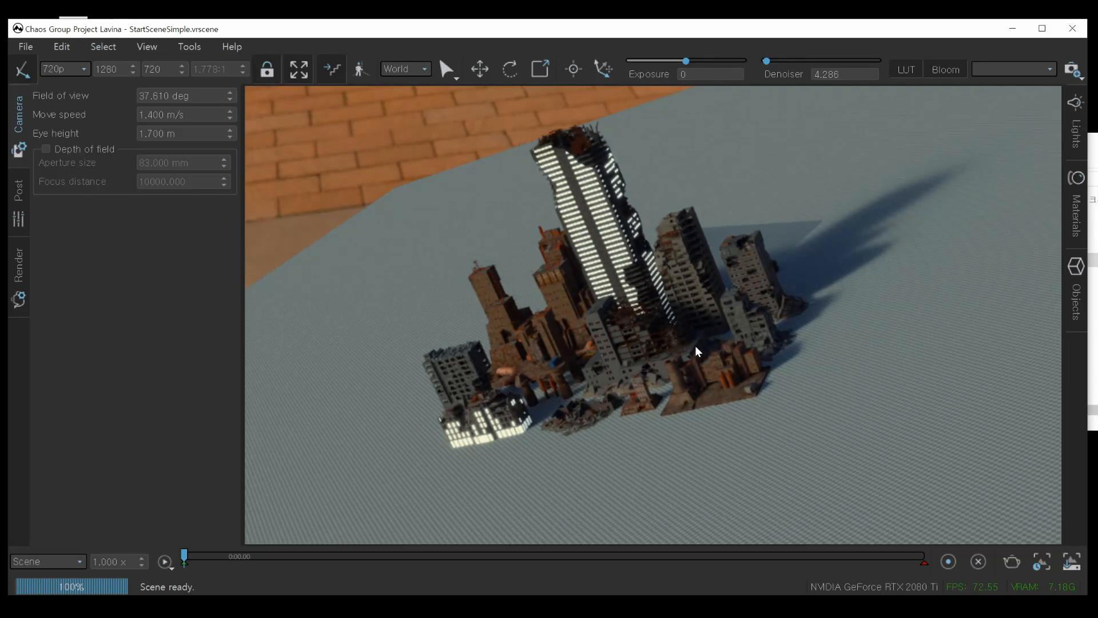
Look over the commands for fullscreen, flipping the up axis between Y and Z, and framing the selection or scene.
left_click(194, 49)
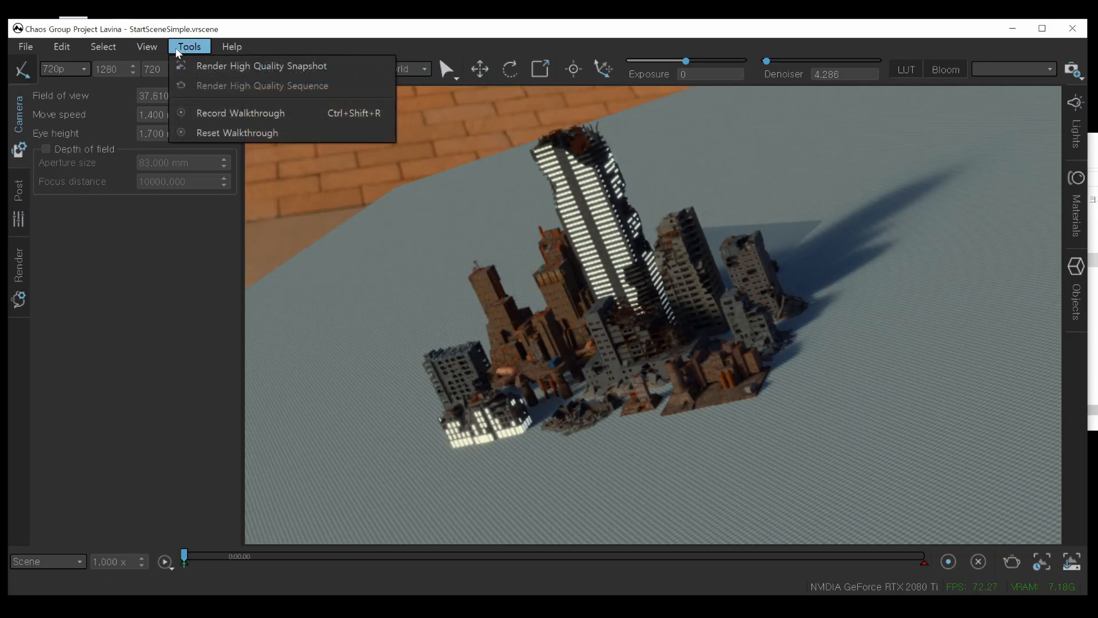
mouse_move(154, 46)
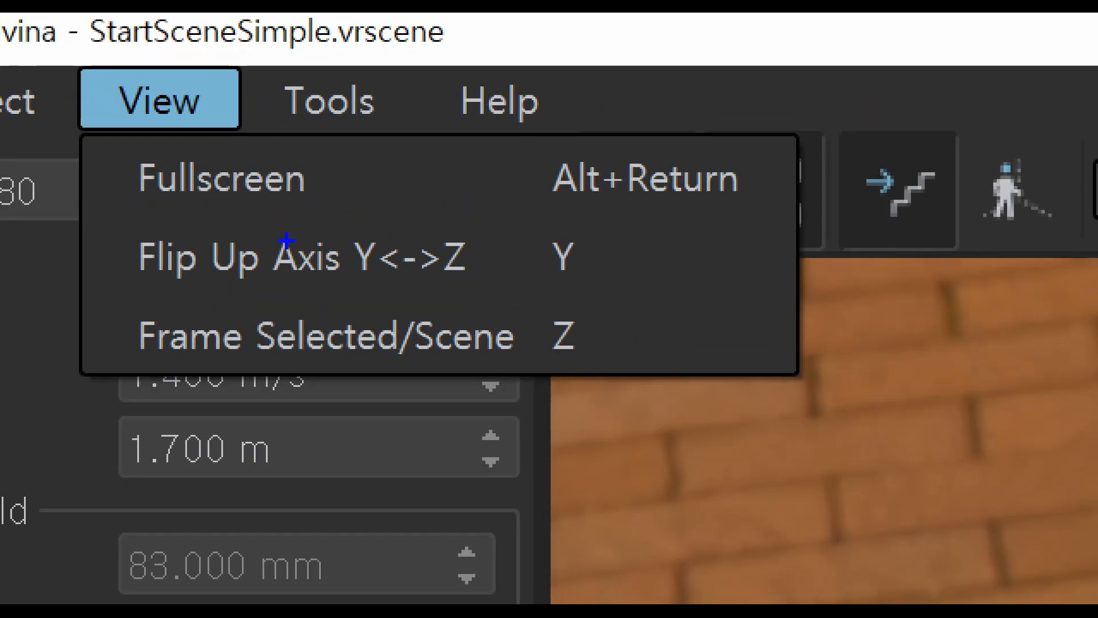
mouse_move(108, 183)
left_mouse_down()
mouse_move(327, 292)
mouse_move(658, 211)
mouse_move(46, 186)
left_mouse_up()
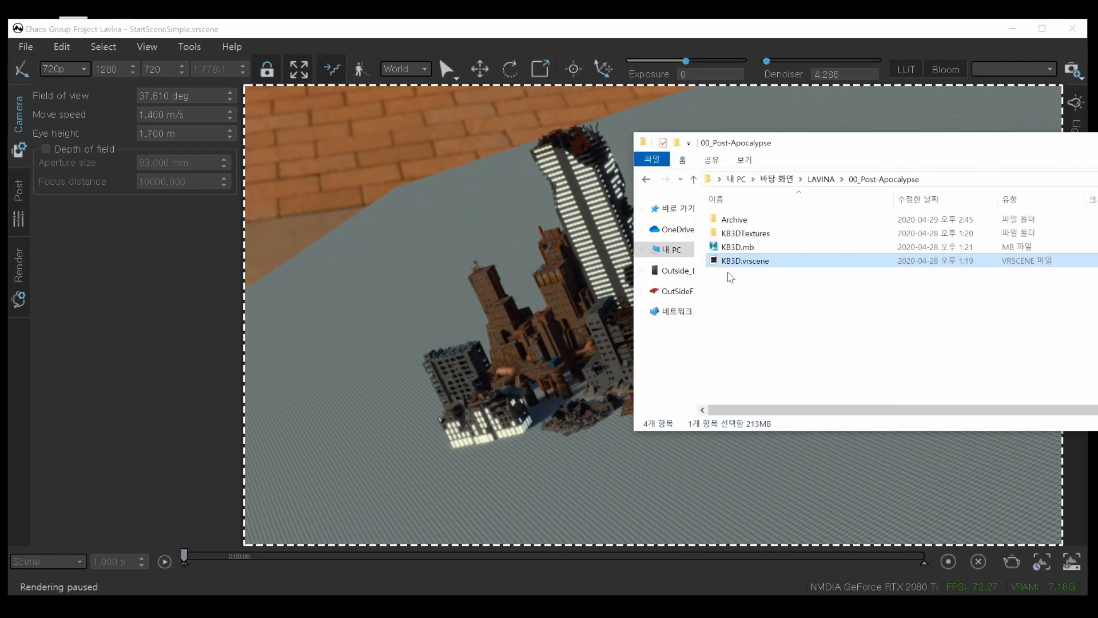
Open KB3D.vrscene from the 00_Post-Apocalypse folder in place of the current scene and view the ruined city from several angles.
left_click_drag(731, 262, 509, 243)
left_click(540, 338)
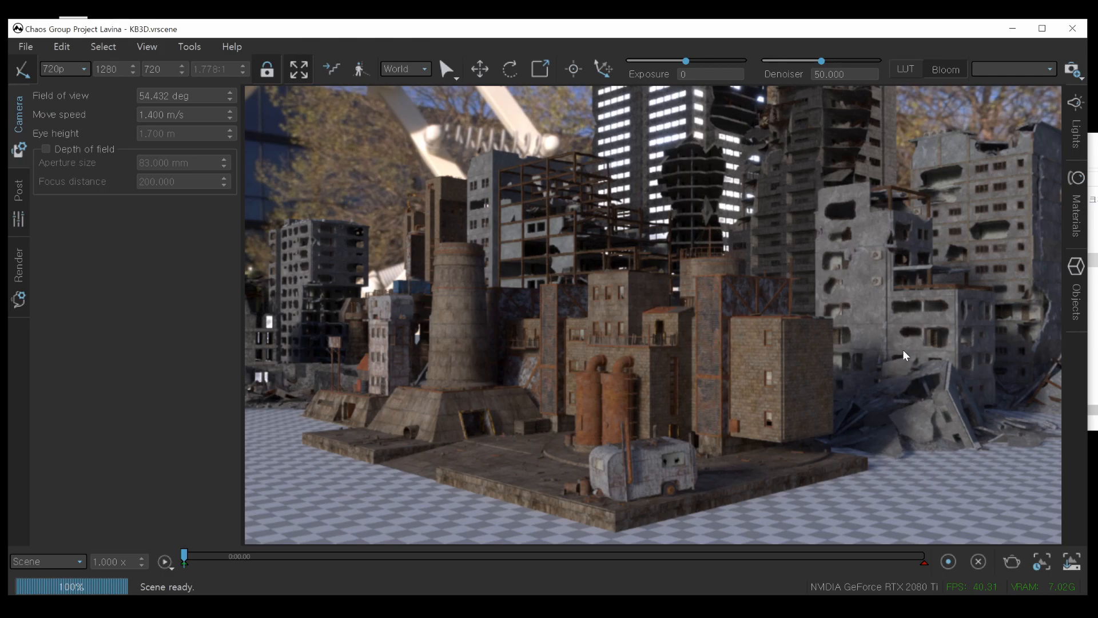
left_click_drag(913, 364, 720, 386)
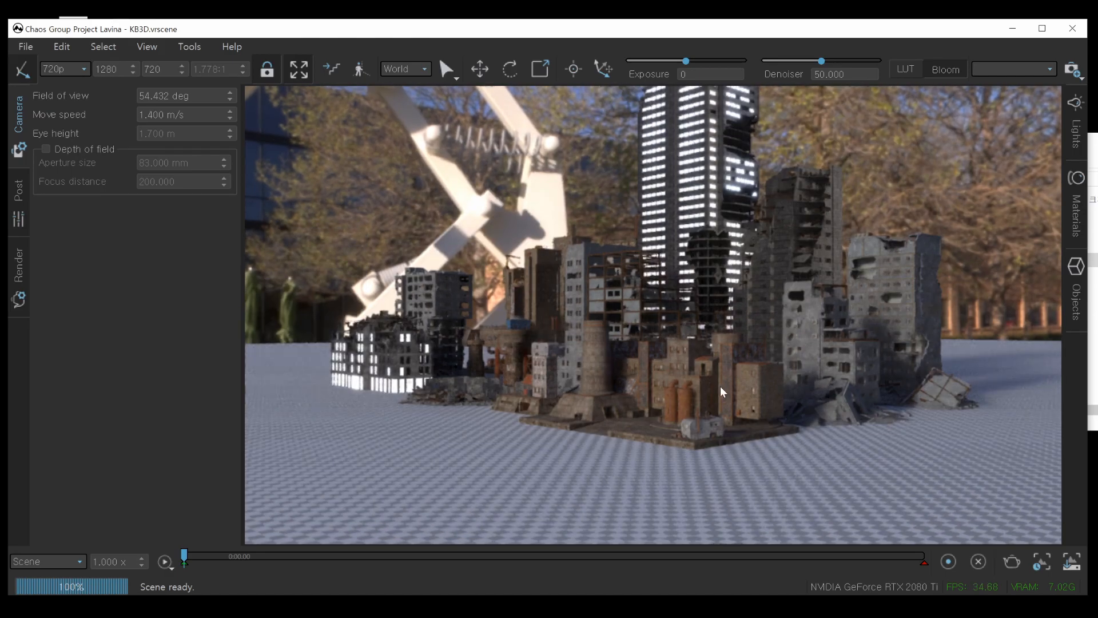
left_click_drag(715, 341, 629, 412)
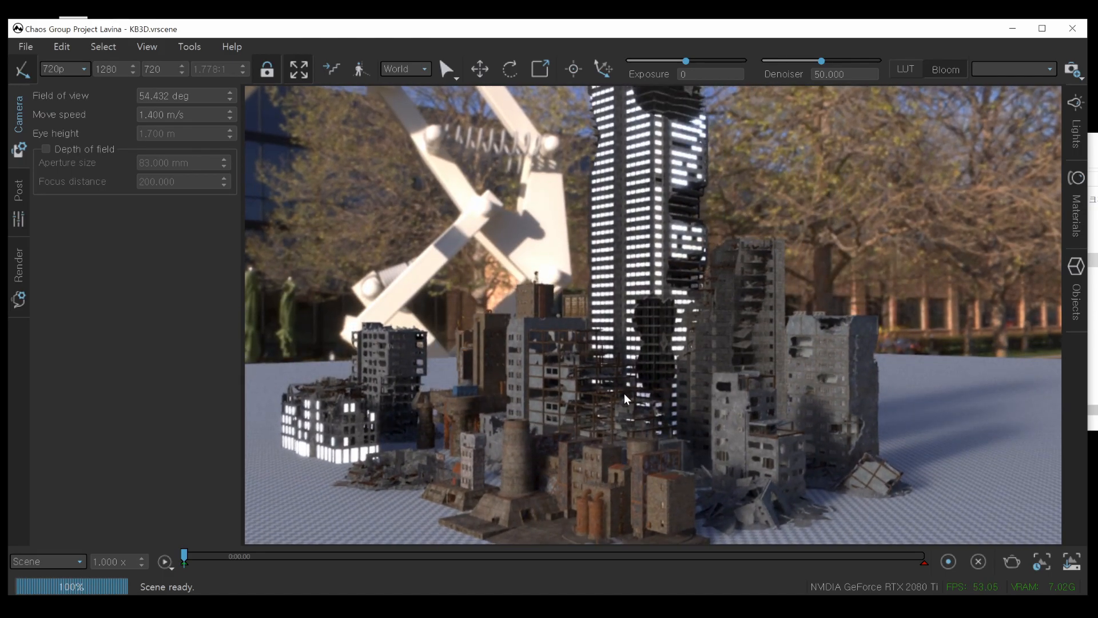
scroll(627, 392, "up", 3)
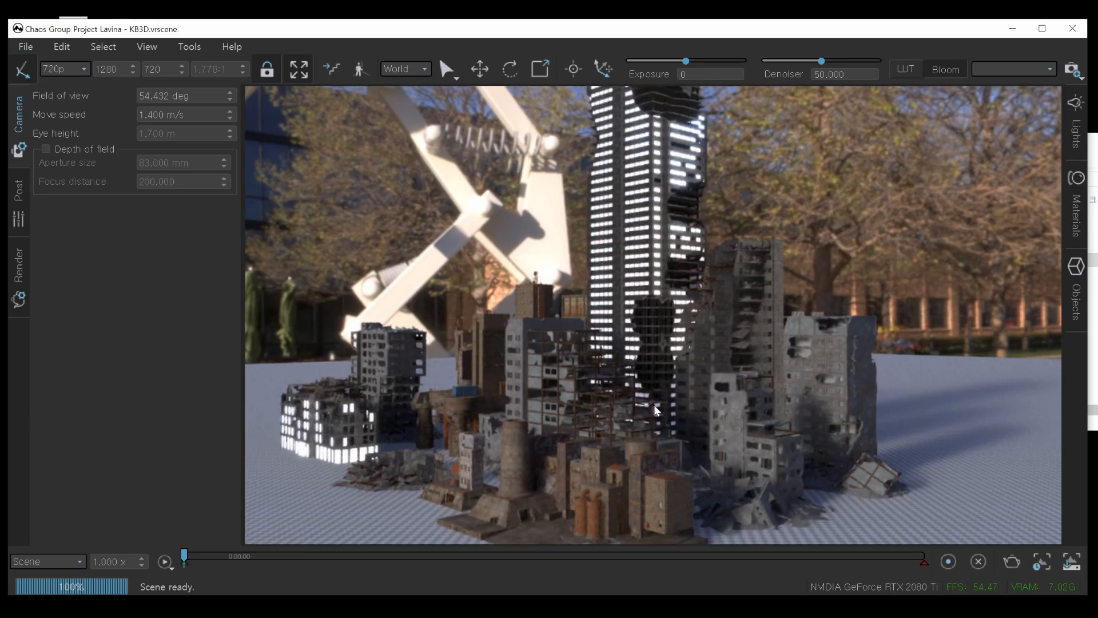
scroll(607, 367, "up", 5)
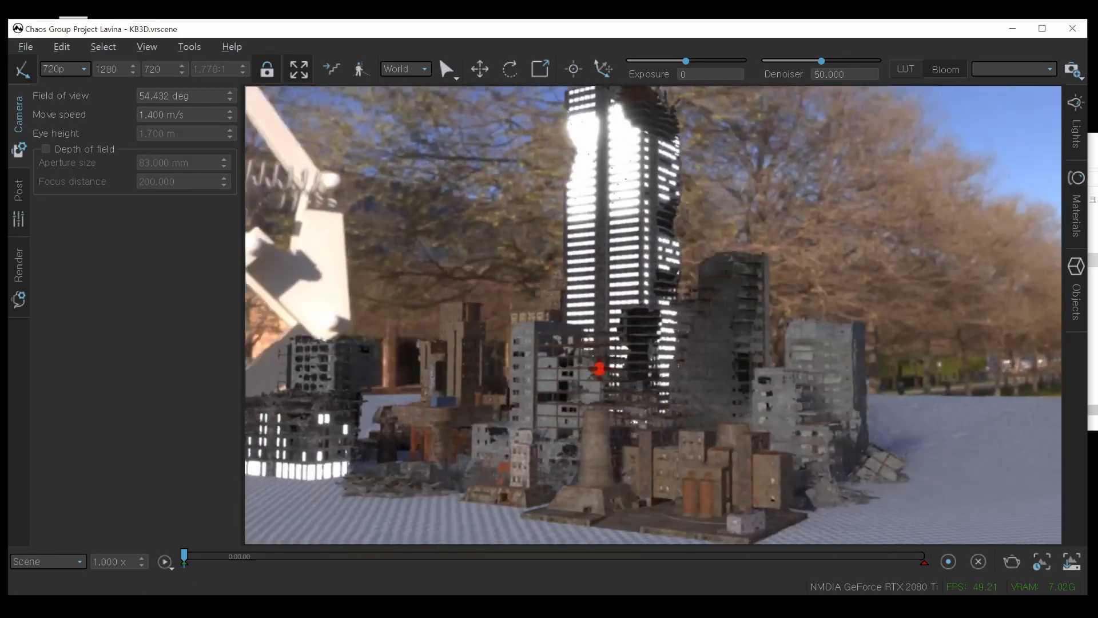
left_click_drag(598, 369, 660, 323)
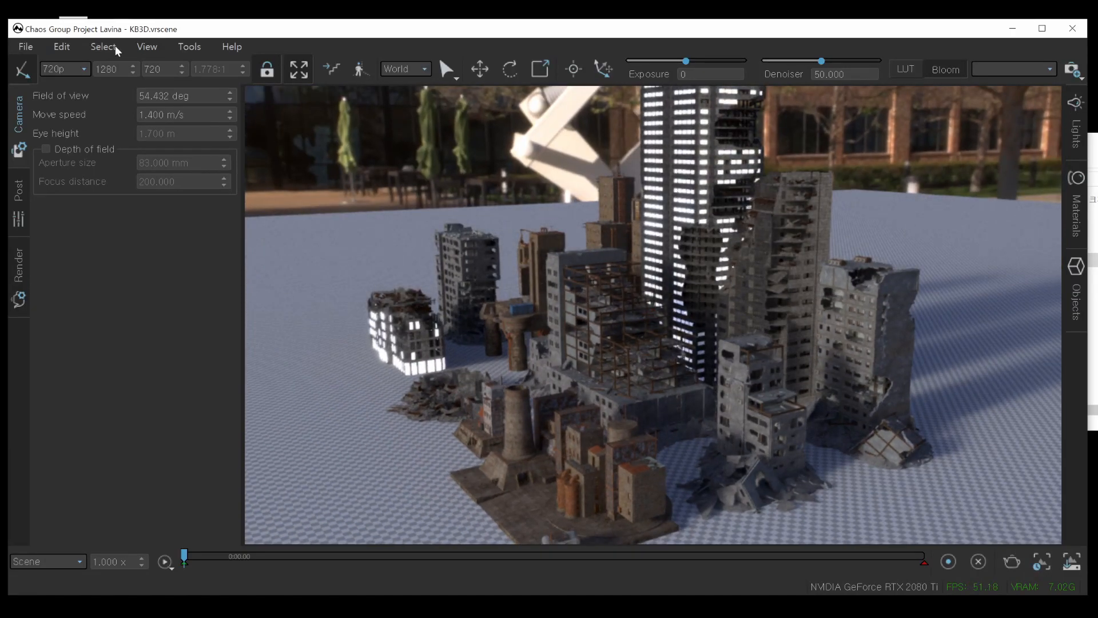
Examine the scene's loading and geometry statistics, then close them.
left_click(27, 47)
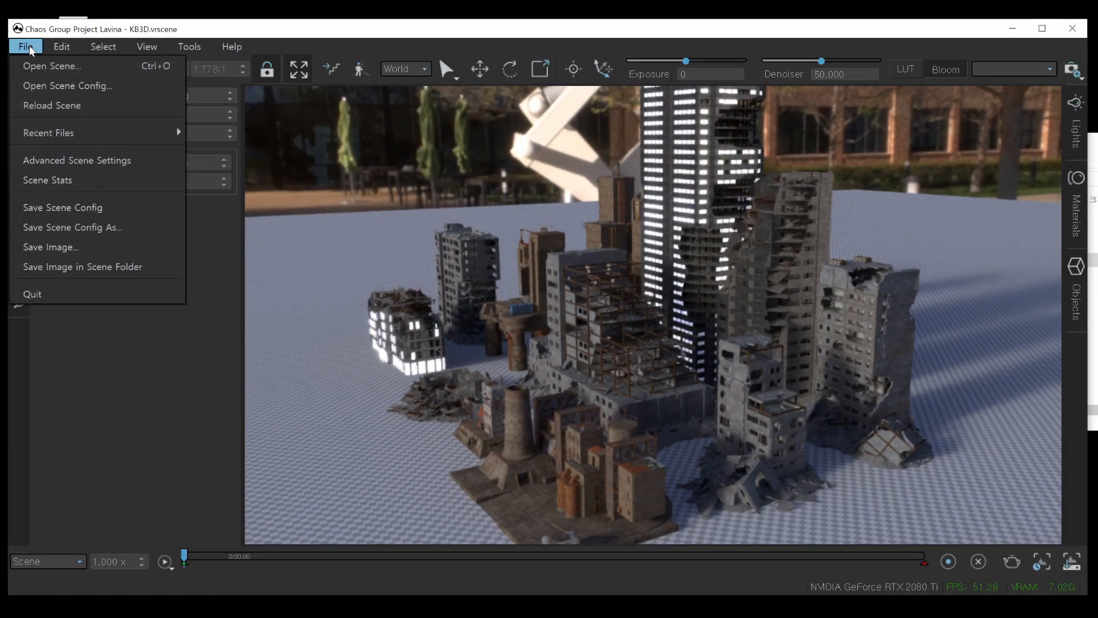
left_click(86, 182)
left_click_drag(873, 112, 433, 65)
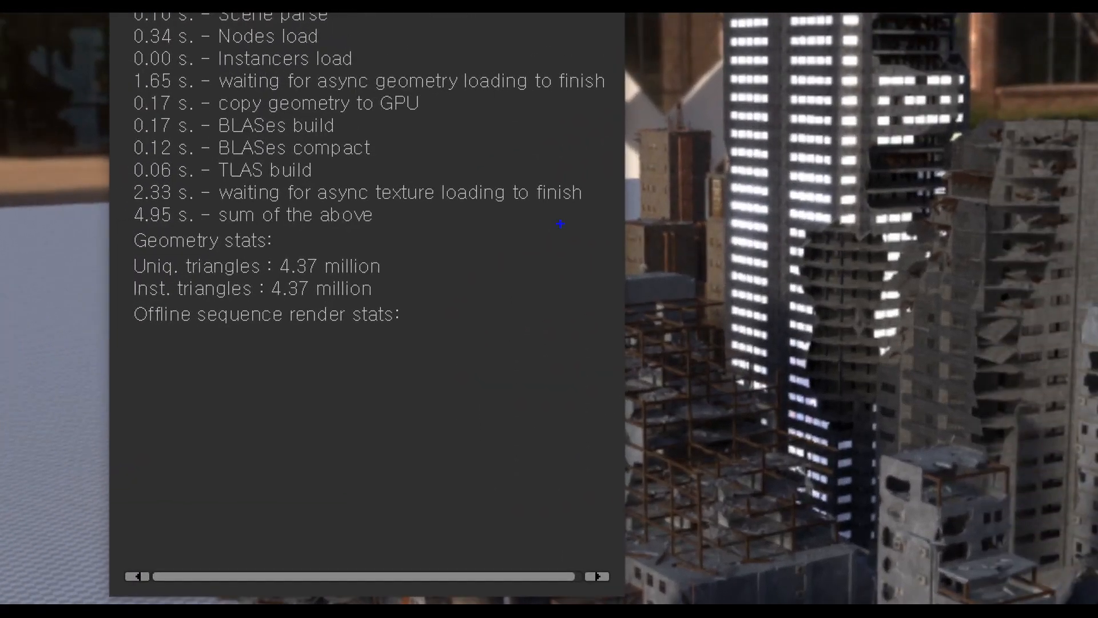
mouse_move(1050, 324)
left_mouse_down()
mouse_move(972, 221)
mouse_move(804, 343)
left_mouse_up()
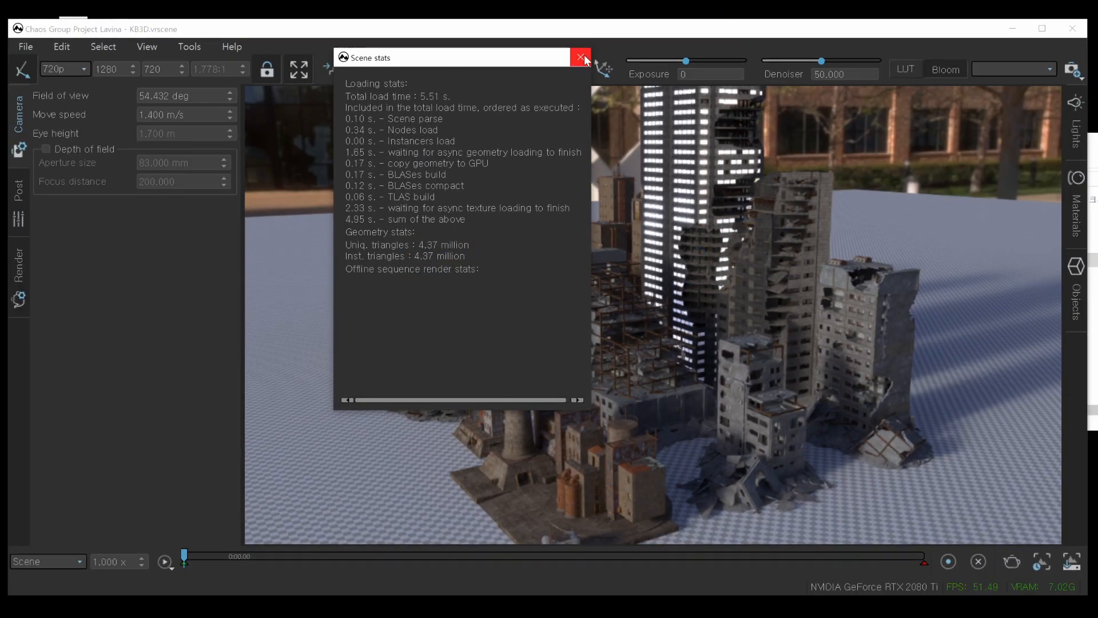
left_click(584, 61)
Set the denoiser to 100 and check the image close up on the caravan.
mouse_move(607, 280)
right_mouse_down()
mouse_move(715, 255)
mouse_move(595, 263)
mouse_move(611, 280)
right_mouse_up()
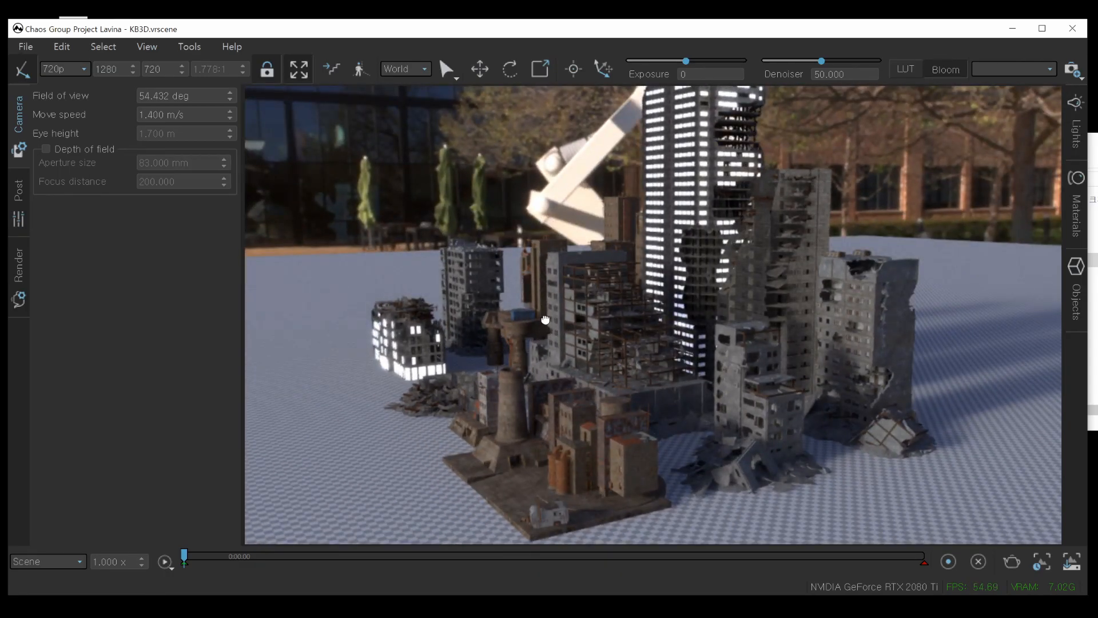
middle_click_drag(543, 324, 546, 311)
mouse_move(547, 311)
right_mouse_down()
mouse_move(692, 289)
mouse_move(583, 309)
right_mouse_up()
middle_click_drag(547, 311, 539, 288)
scroll(578, 311, "up", 5)
mouse_move(607, 352)
right_mouse_down()
mouse_move(504, 321)
mouse_move(646, 337)
mouse_move(677, 324)
mouse_move(712, 278)
mouse_move(776, 232)
right_mouse_up()
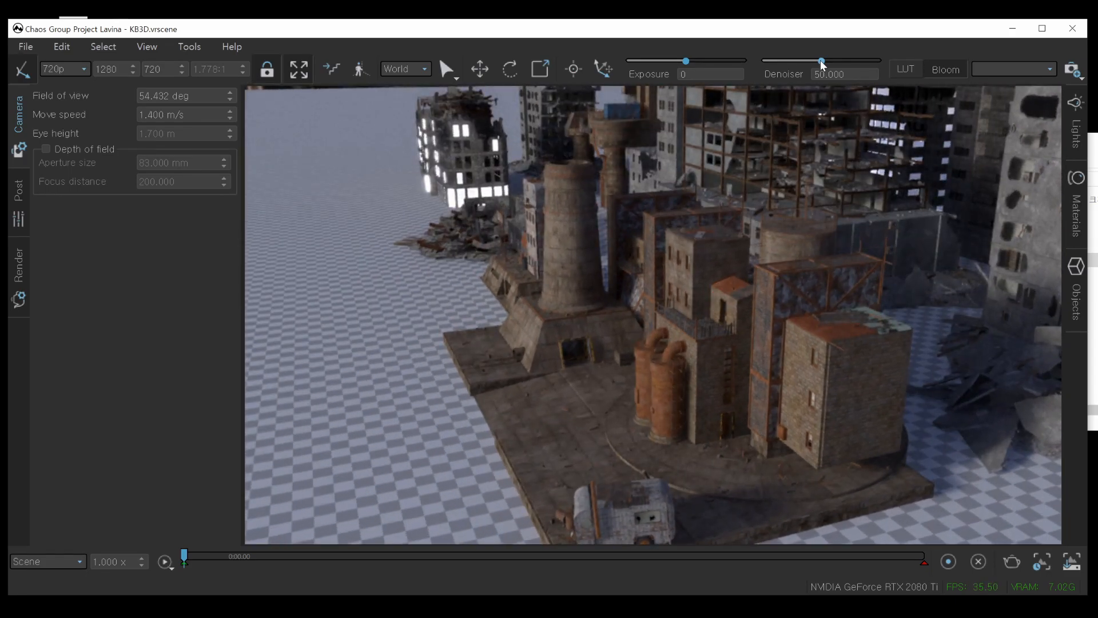
left_click_drag(760, 57, 841, 71)
middle_click_drag(628, 355, 652, 240)
middle_click_drag(607, 389, 616, 269)
scroll(620, 278, "up", 6)
left_click_drag(744, 315, 447, 273)
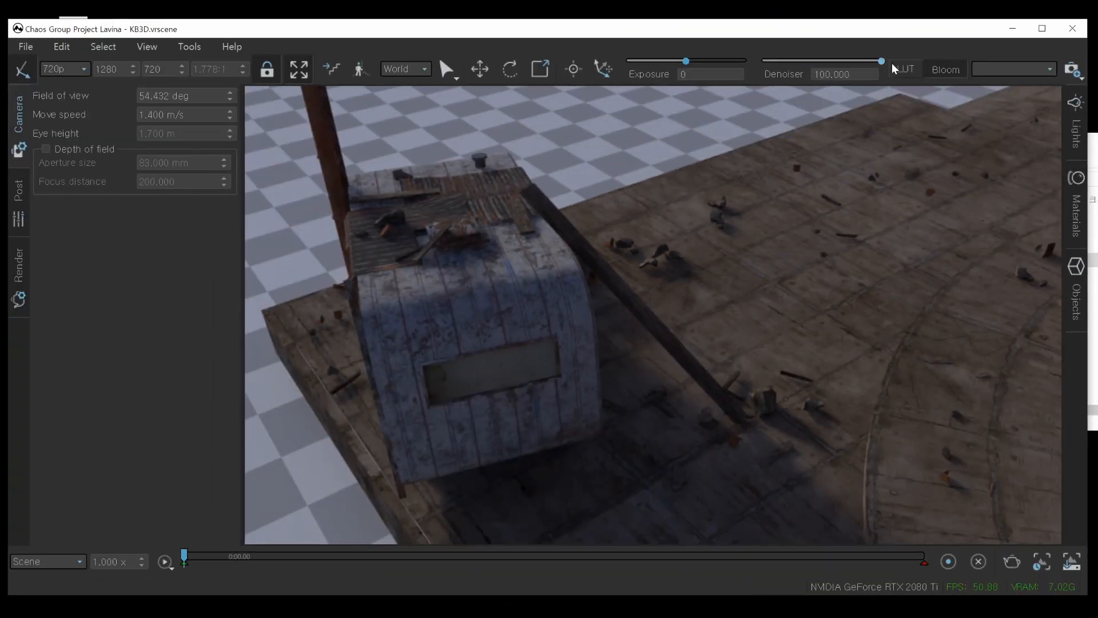
Set the denoiser to 0 and inspect the image around the caravan from several sides.
left_click_drag(881, 61, 754, 63)
right_click_drag(651, 298, 738, 289)
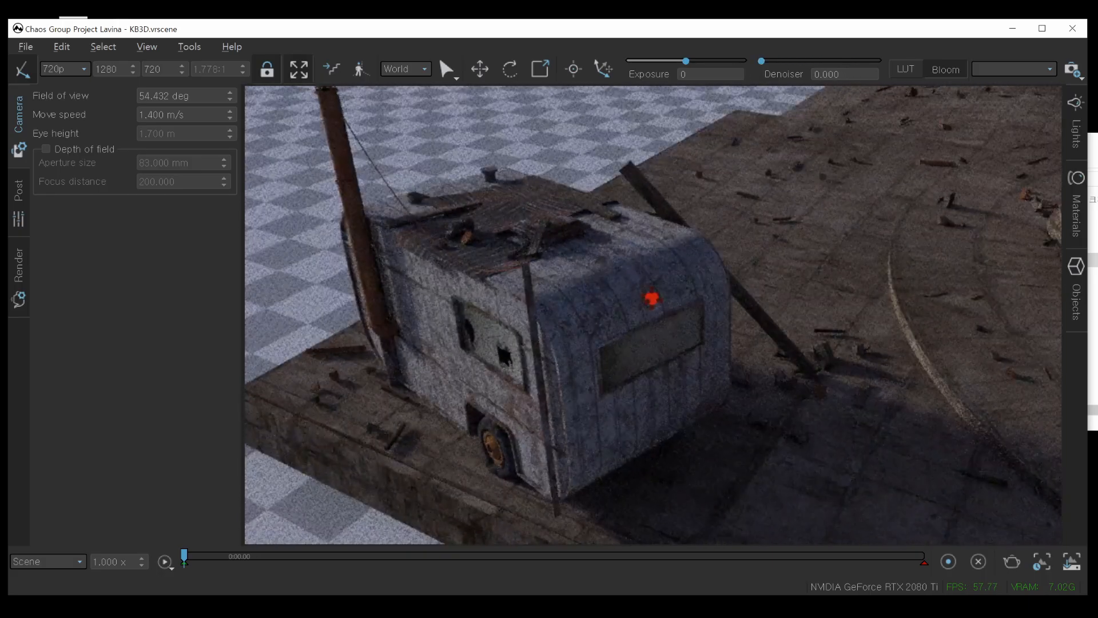
right_click_drag(635, 321, 472, 321)
middle_click_drag(471, 321, 881, 249)
right_click_drag(586, 314, 761, 303)
middle_click_drag(578, 300, 829, 194)
right_click_drag(736, 286, 663, 287)
right_click_drag(796, 122, 784, 107)
Set the denoiser to 18.571 and frame the rusty barrels beside the caravan.
left_click_drag(763, 63, 783, 63)
mouse_move(748, 329)
right_mouse_down()
mouse_move(686, 330)
mouse_move(766, 385)
mouse_move(730, 434)
right_mouse_up()
middle_click_drag(741, 414, 755, 281)
right_click_drag(701, 321, 692, 336)
Select the rusty barrels beside the caravan and move them across the platform, away from the caravan.
key("q")
left_click(705, 325)
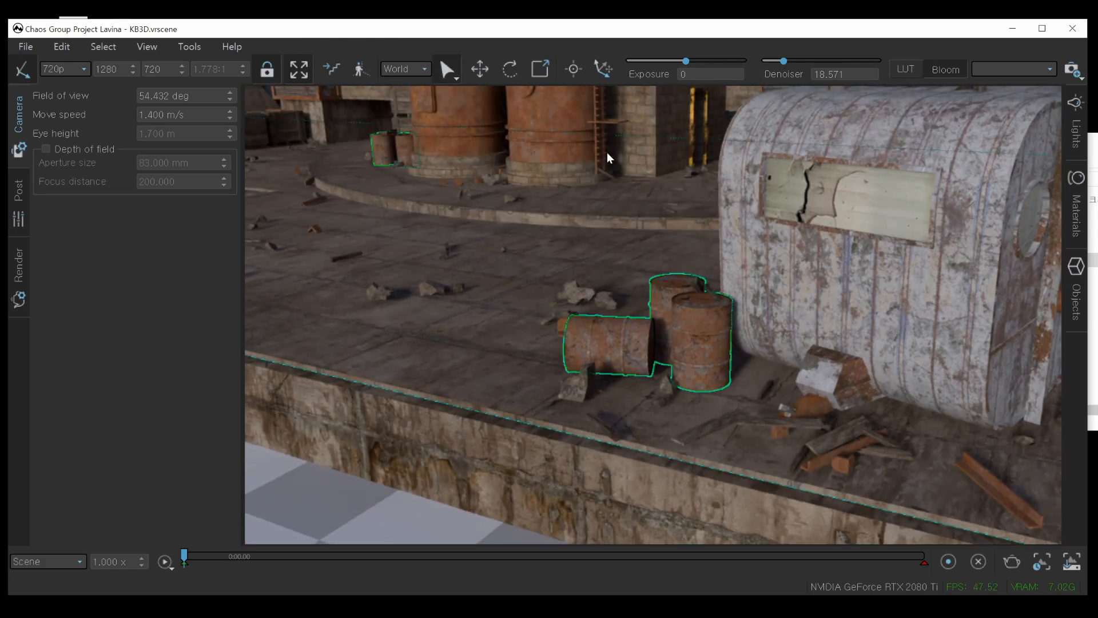
left_click(481, 69)
left_click_drag(479, 200, 404, 216)
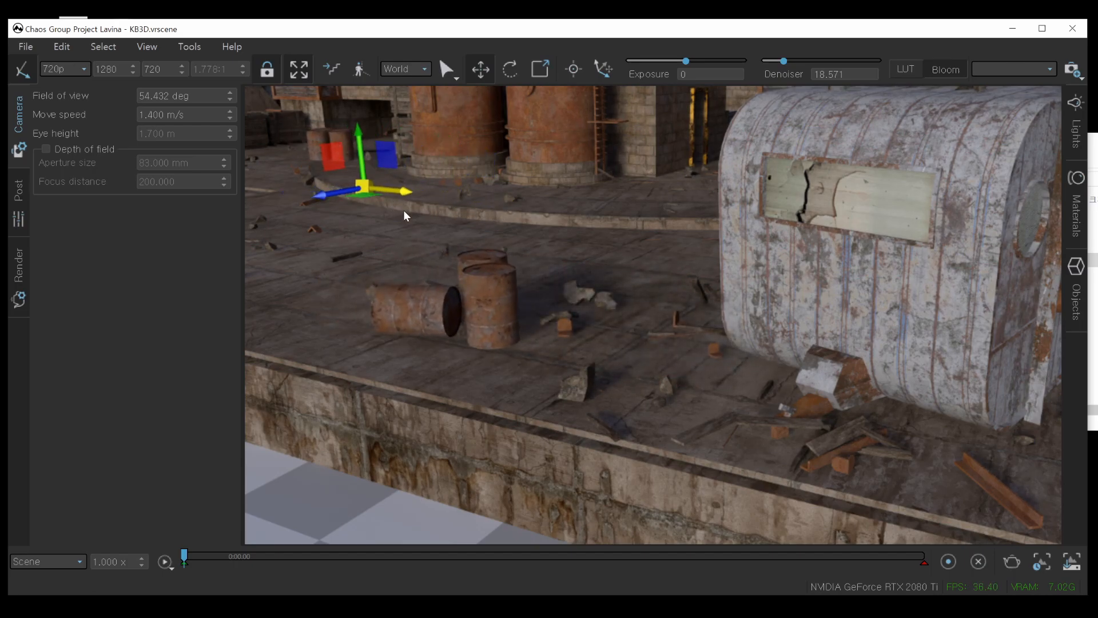
left_click(487, 73)
Reframe the caravan and barrels with the factory behind them and apply the LUT color grading to the render.
right_click_drag(612, 264, 737, 279)
middle_click_drag(738, 280, 709, 389)
right_click_drag(709, 389, 865, 219)
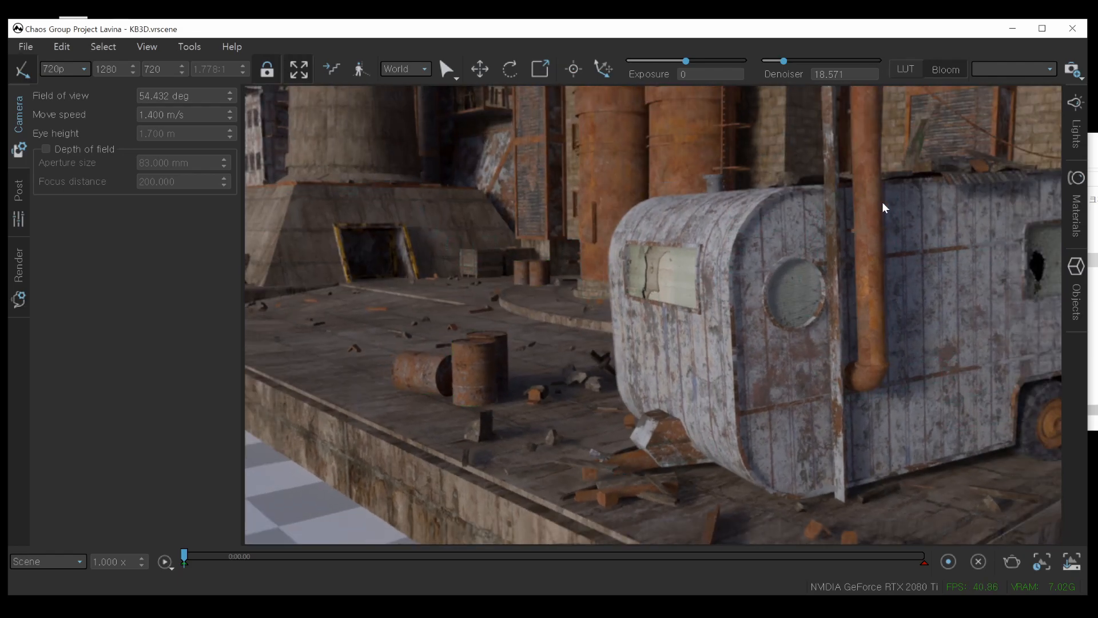
left_click(908, 74)
right_click_drag(782, 291, 787, 274)
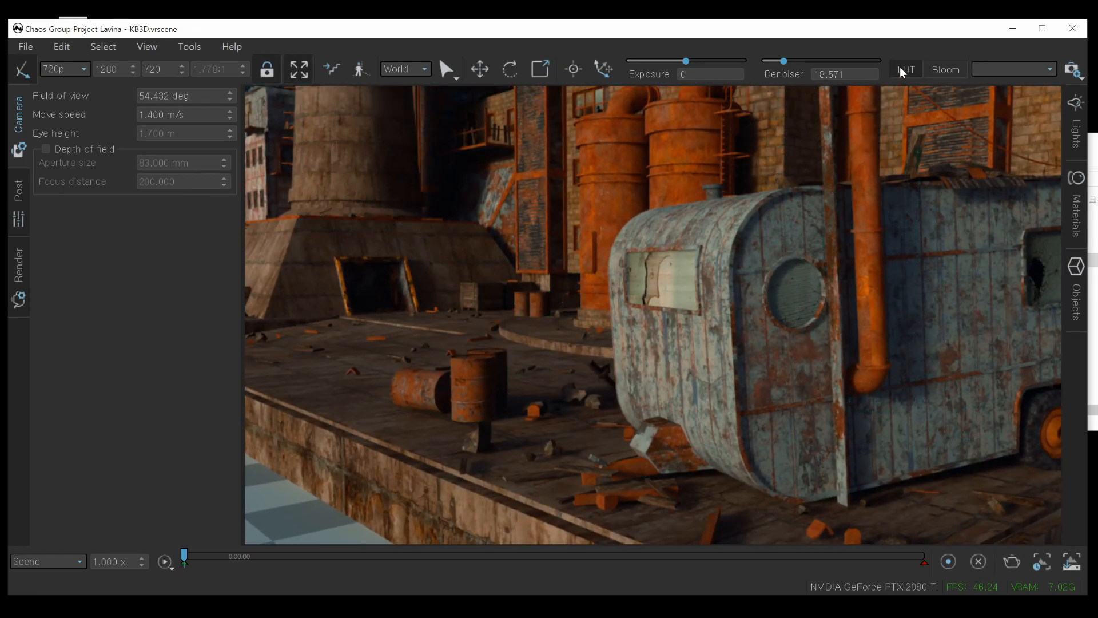
mouse_move(797, 278)
middle_mouse_down()
mouse_move(770, 335)
mouse_move(768, 293)
middle_mouse_up()
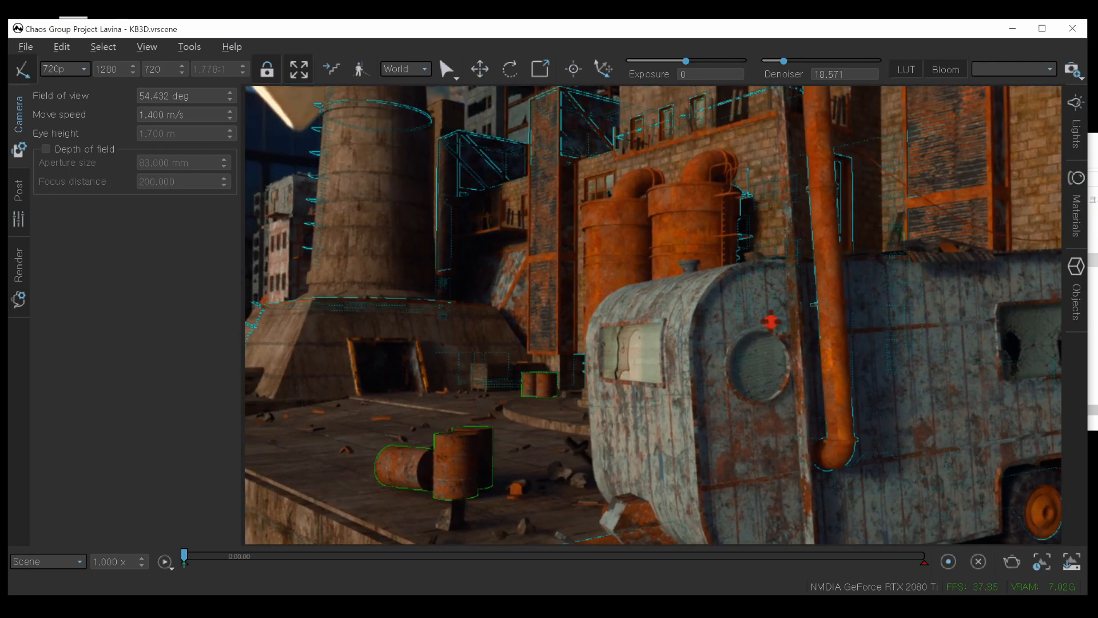
Look over the commands for saving the scene configuration, including saving it under another name.
left_click(25, 47)
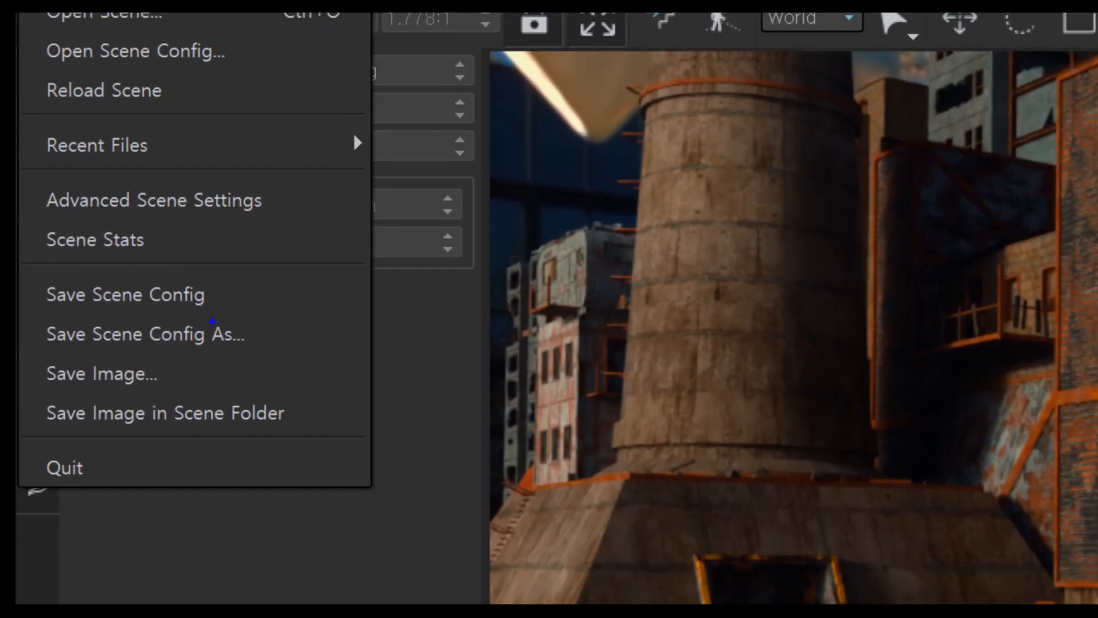
left_click_drag(212, 322, 269, 319)
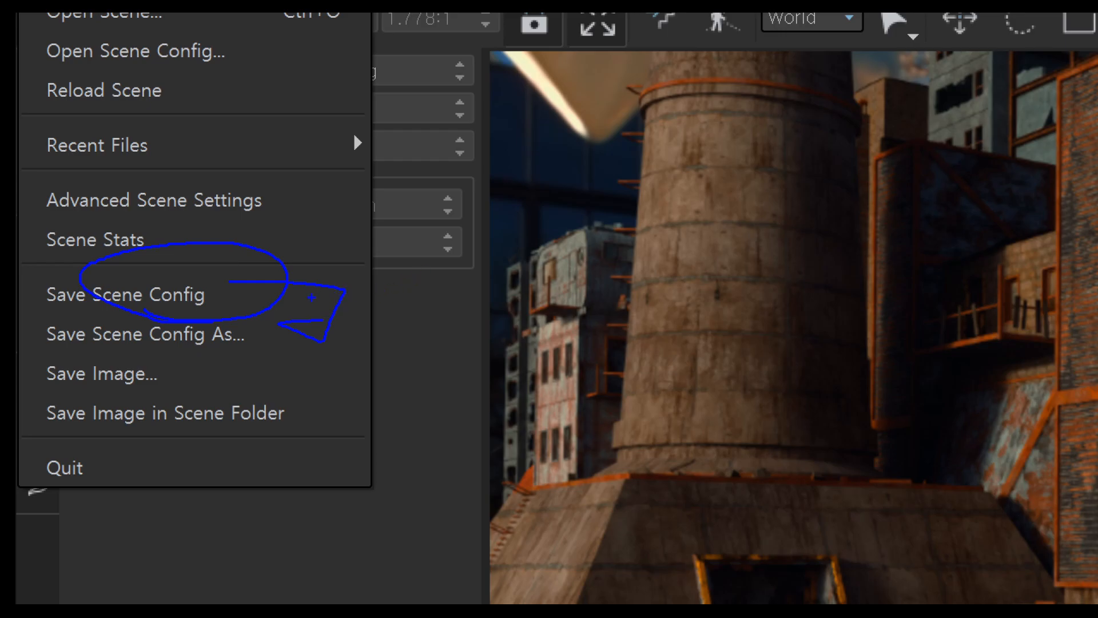
left_click_drag(250, 376, 313, 268)
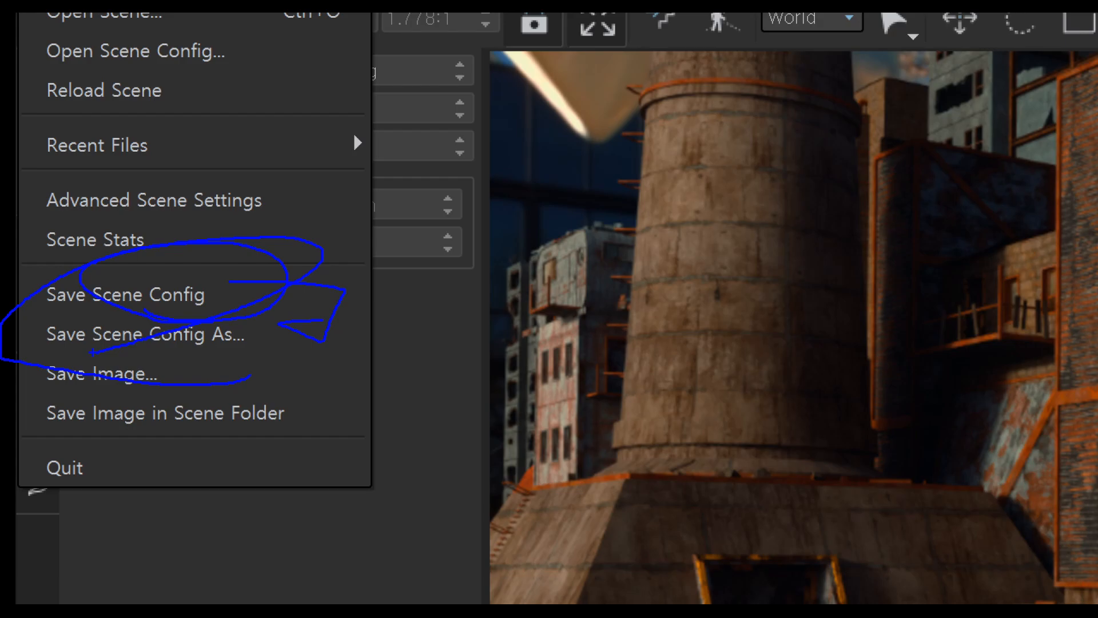
key("Escape")
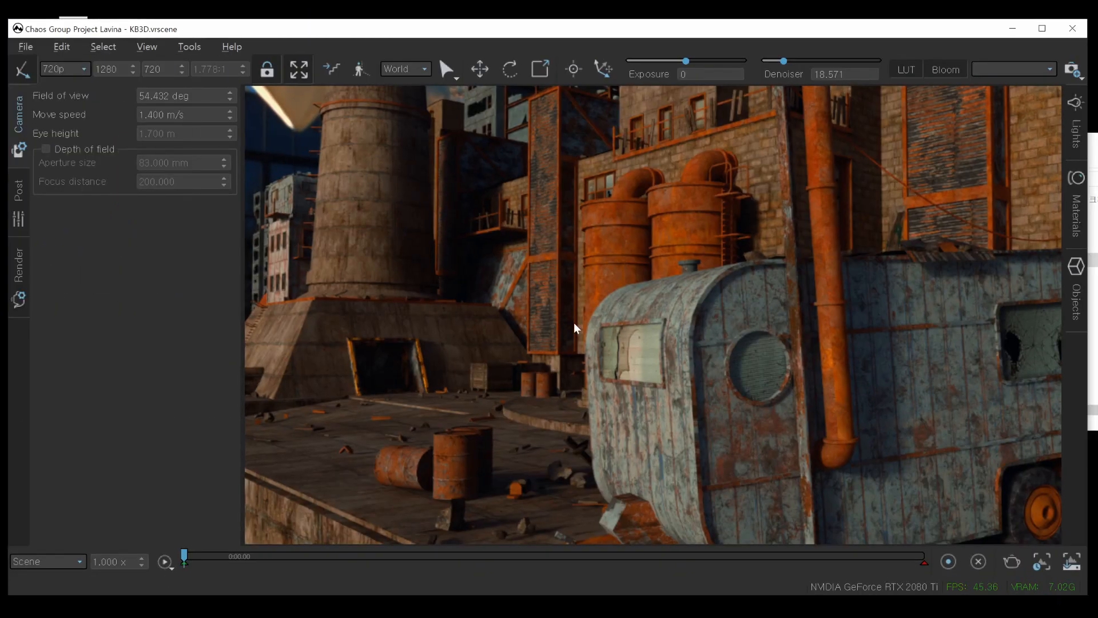
Examine the color-graded scene around the caravan from farther back and from its side.
right_click_drag(574, 322, 564, 343)
mouse_move(575, 321)
middle_mouse_down()
mouse_move(647, 250)
mouse_move(652, 211)
middle_mouse_up()
right_click_drag(655, 230, 635, 226)
middle_click_drag(695, 304, 762, 367)
scroll(749, 356, "down", 3)
scroll(826, 320, "down", 3)
middle_click_drag(834, 310, 777, 341)
scroll(724, 433, "up", 4)
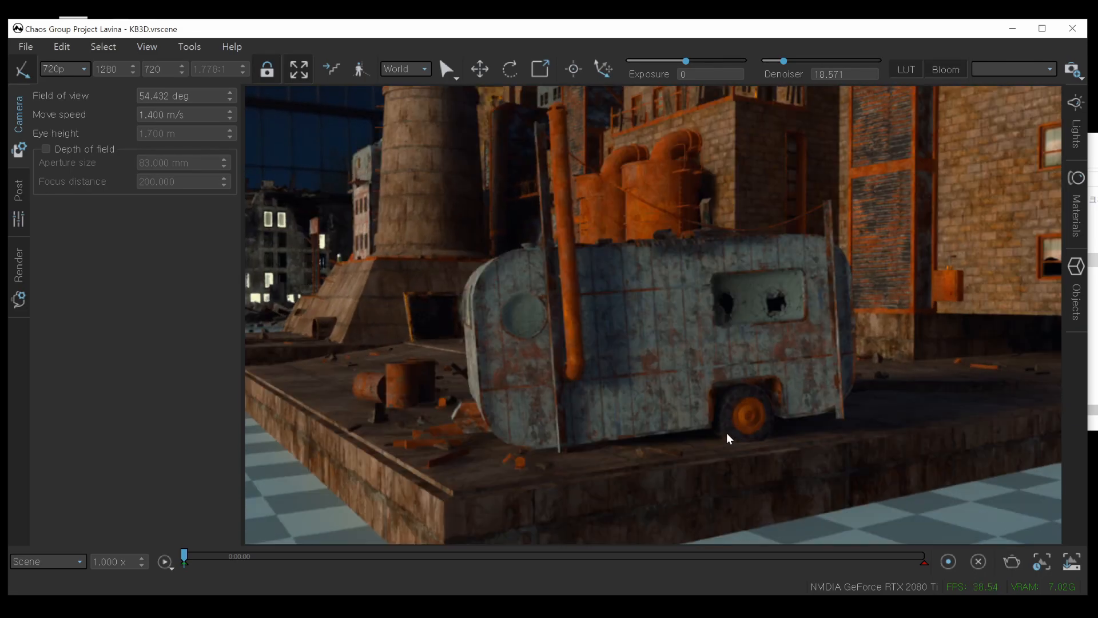
middle_click_drag(733, 417, 878, 416)
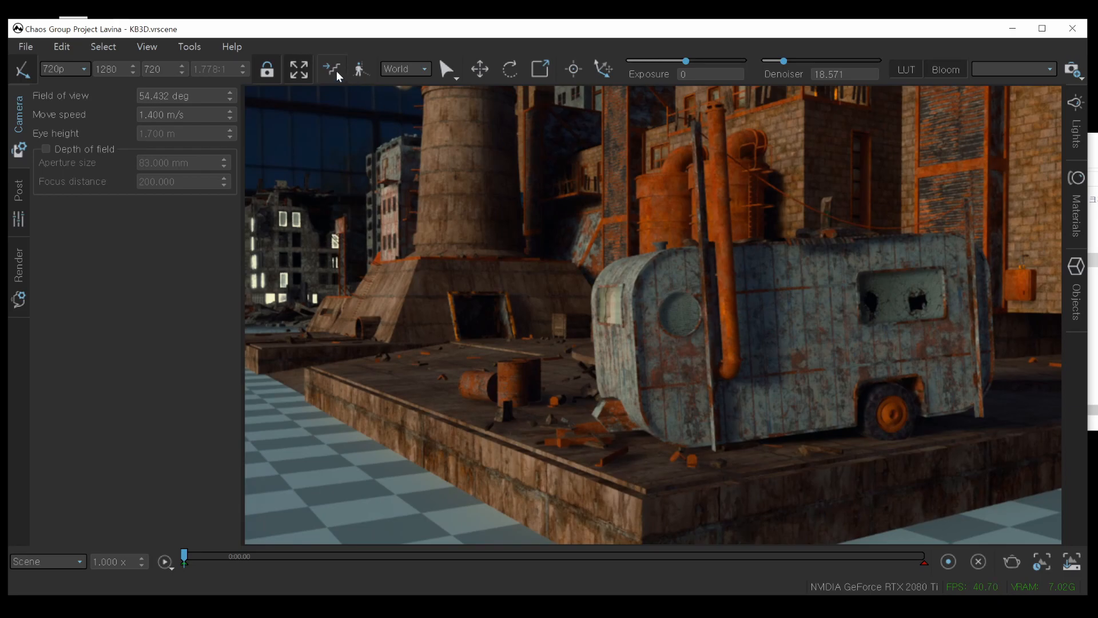
Fly up close to the caravan and past it along the platform edge in free look mode.
key("space")
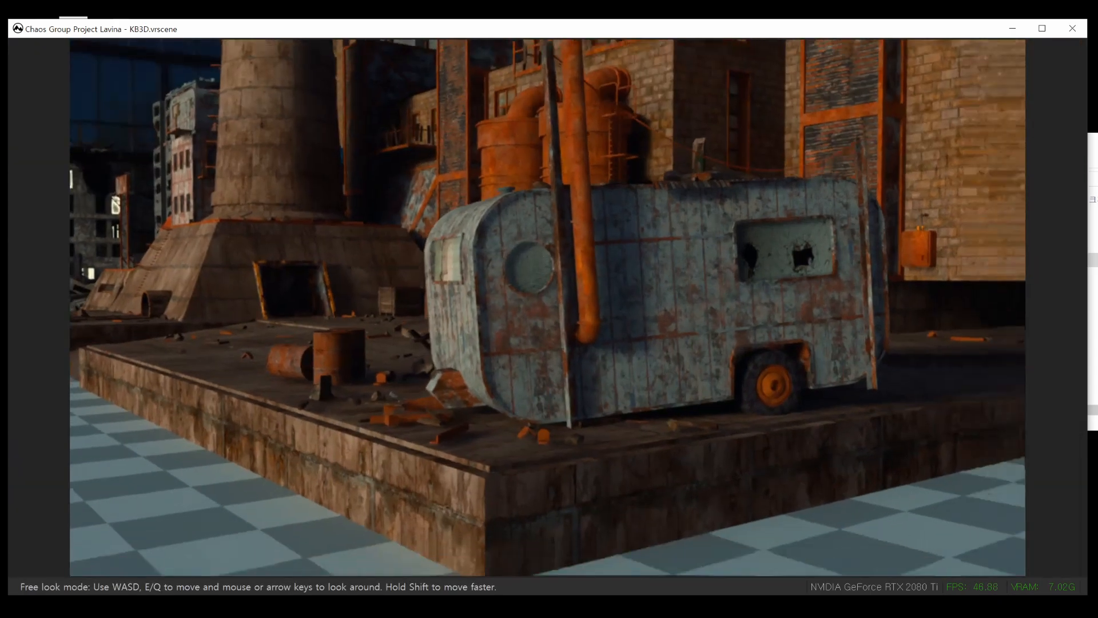
key("q")
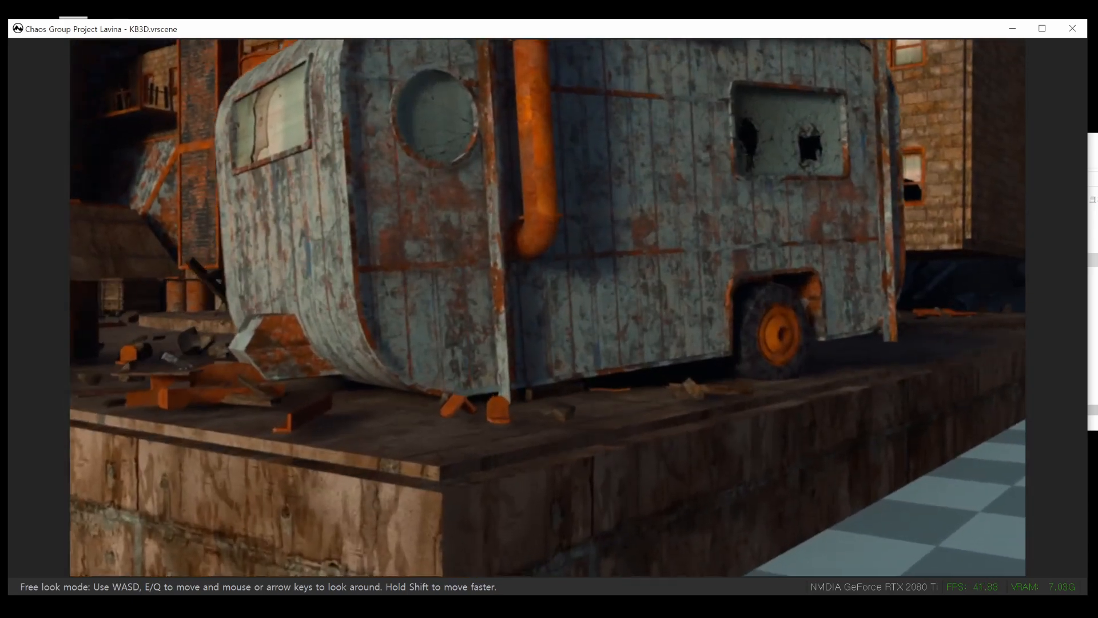
key("space")
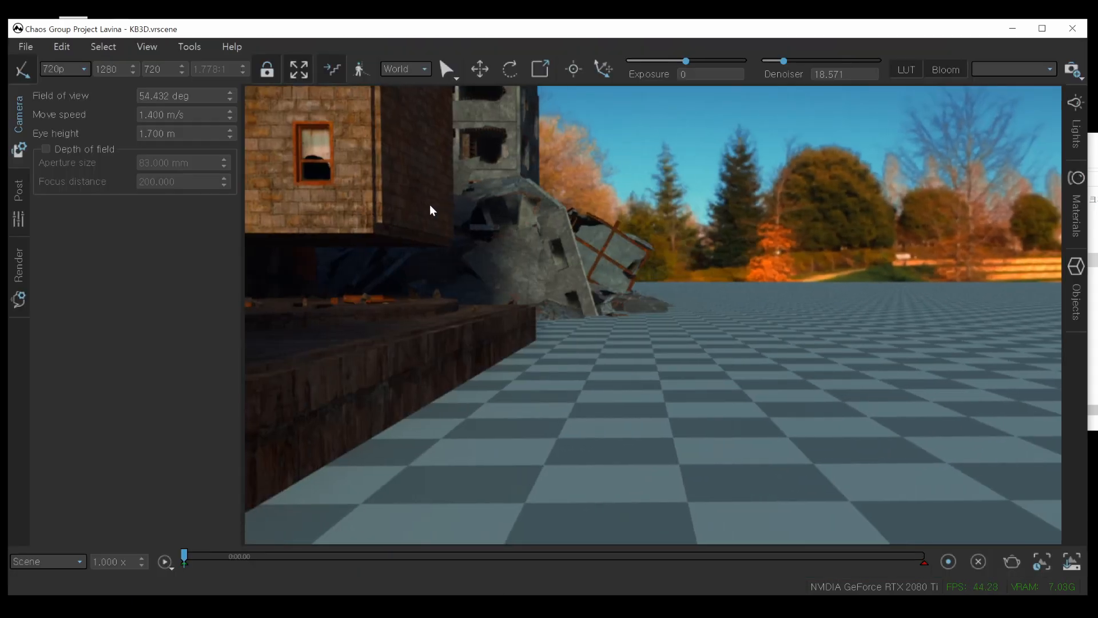
Travel along the checkered ground between the ruined buildings in free look mode, looking up at the towers and down at the floor.
scroll(552, 237, "up", 5)
mouse_move(576, 244)
left_mouse_down()
mouse_move(650, 261)
mouse_move(672, 385)
mouse_move(801, 403)
mouse_move(908, 397)
mouse_move(829, 260)
mouse_move(870, 248)
left_mouse_up()
key("space")
key("w")
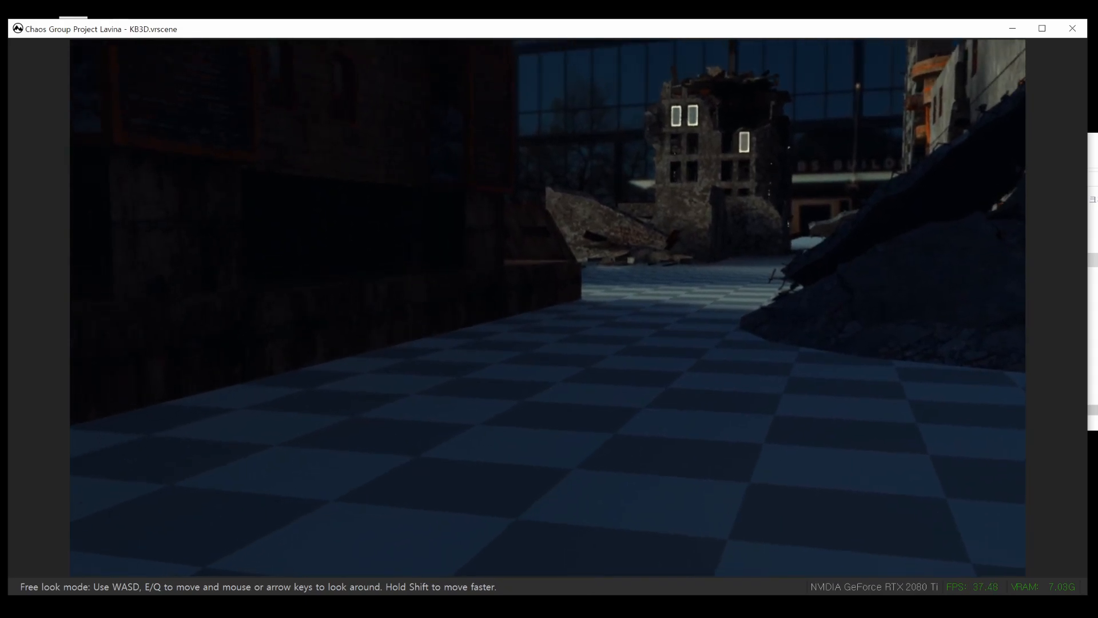
key("Right")
key("Up")
key("w")
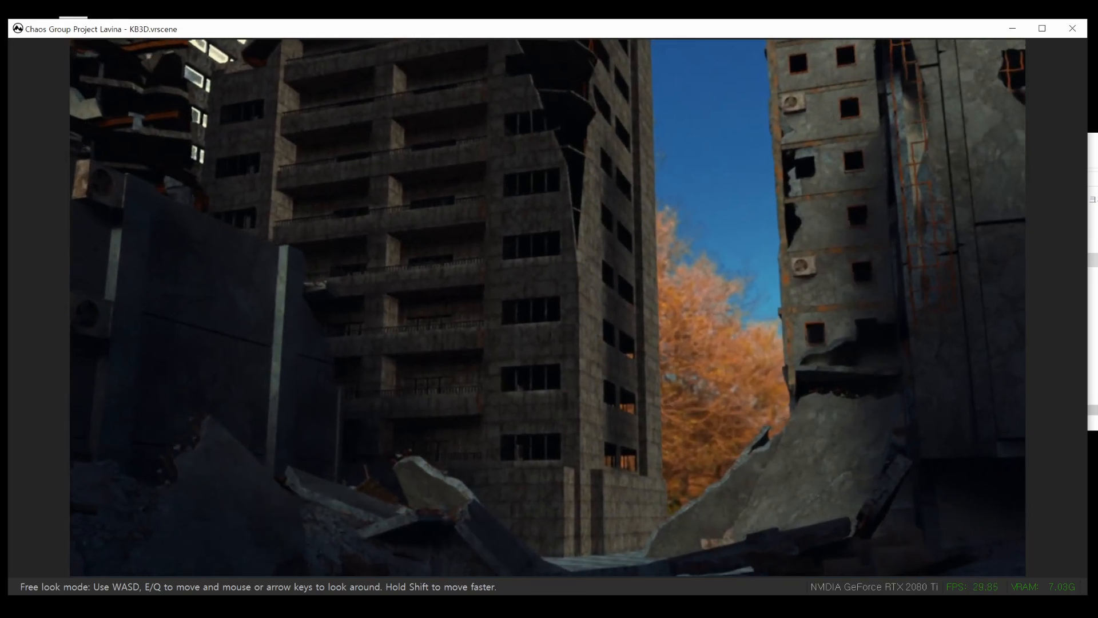
key("Left")
key("Right")
key("Down")
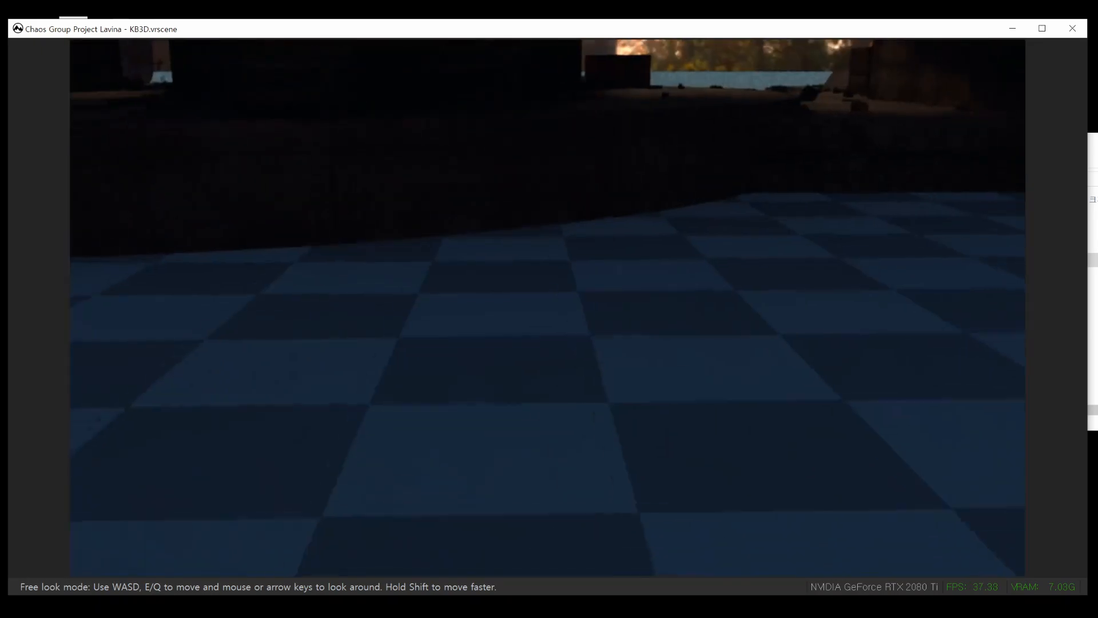
key("w")
key("w")
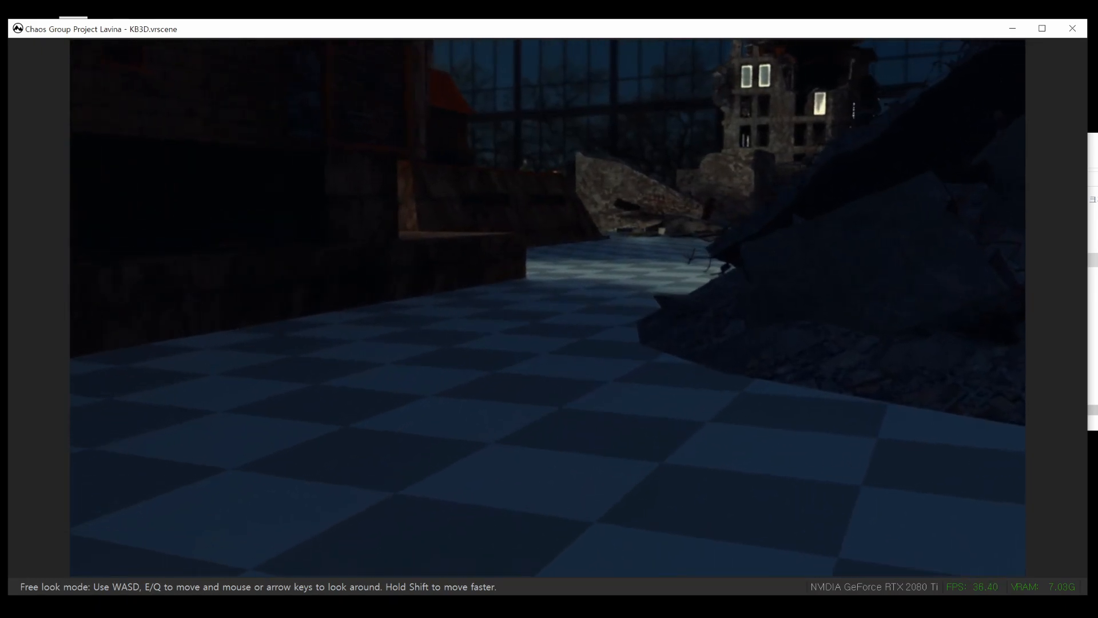
key("Escape")
Bring the whole city into view from far away and close in on the caravan on the factory platform.
key("Left")
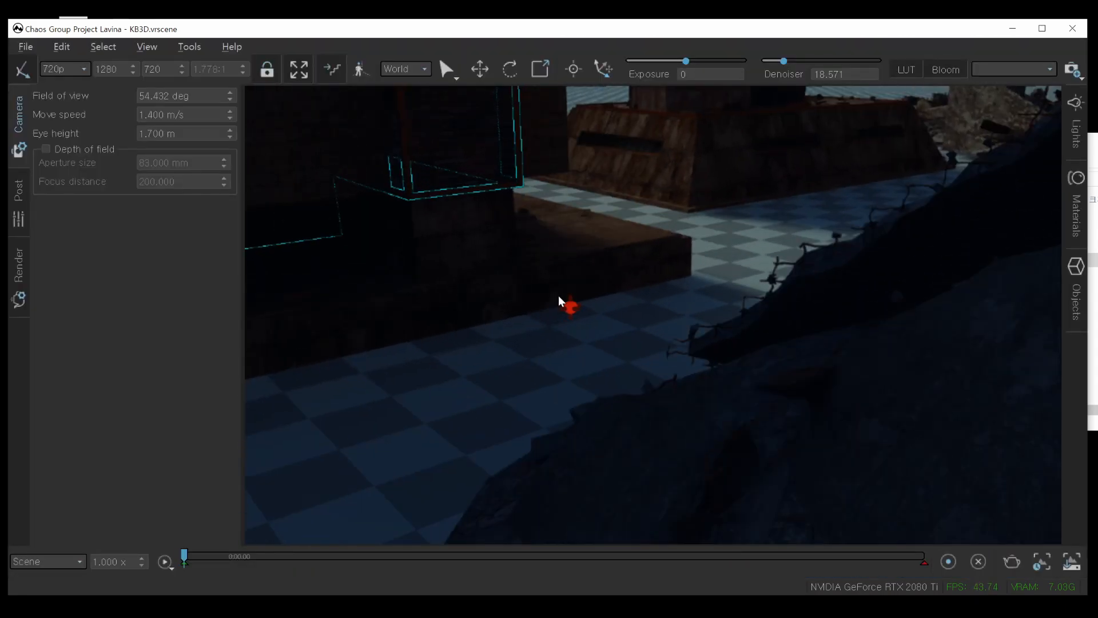
key("w")
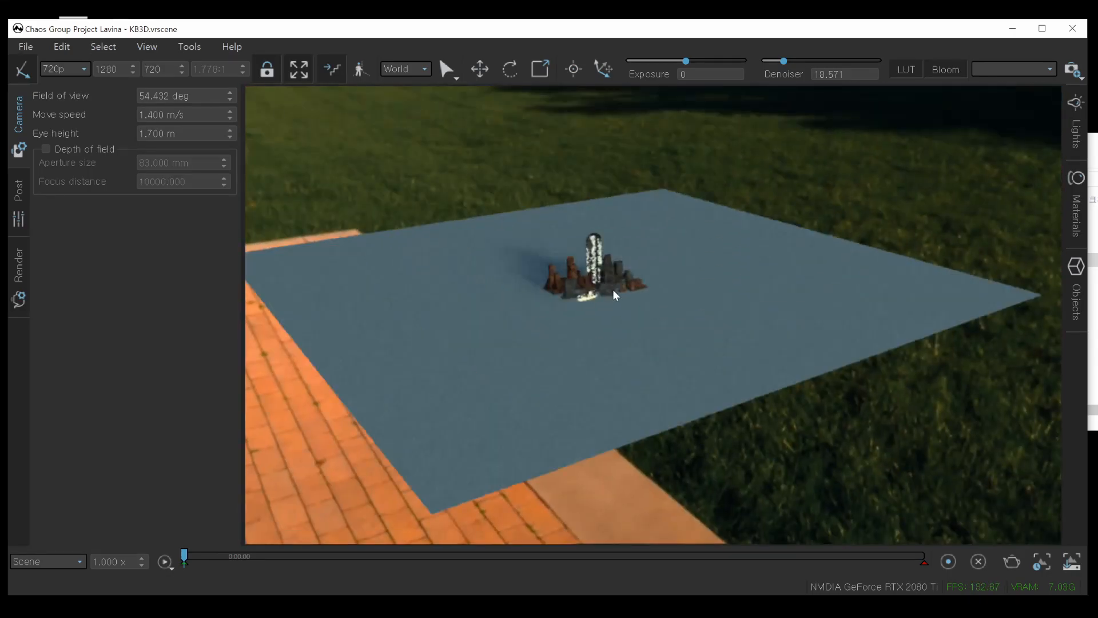
double_click(613, 289)
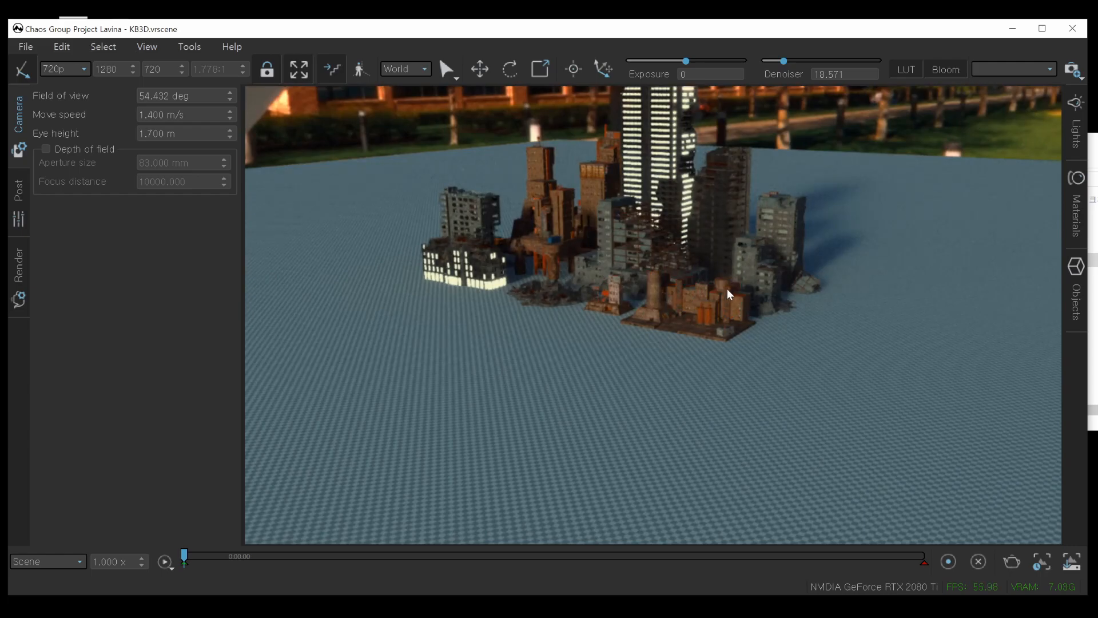
double_click(722, 290)
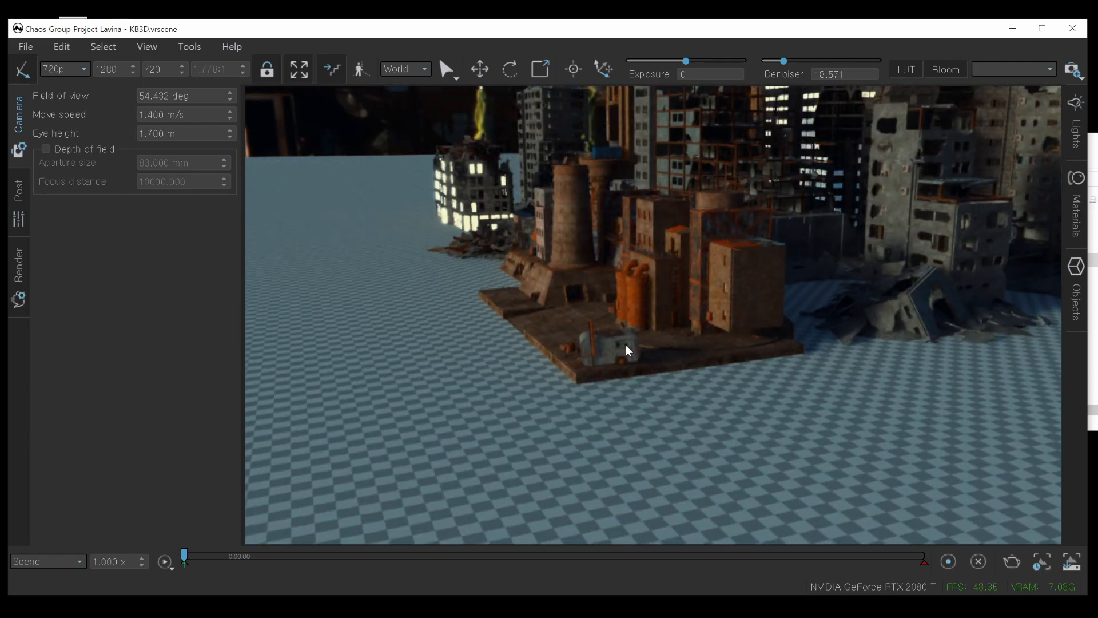
key("q")
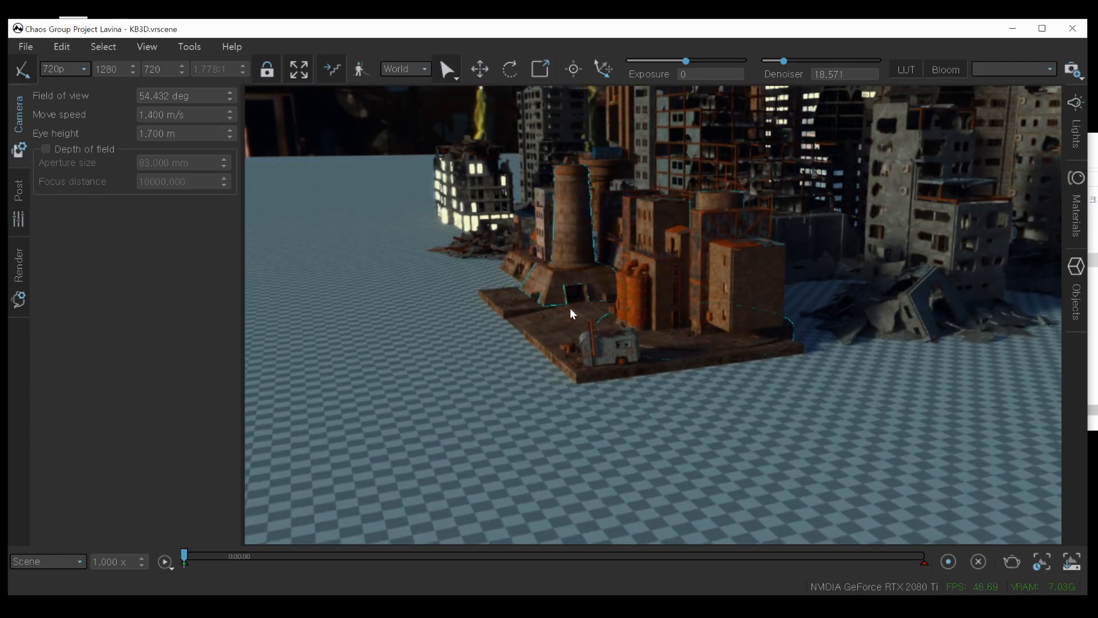
double_click(602, 350)
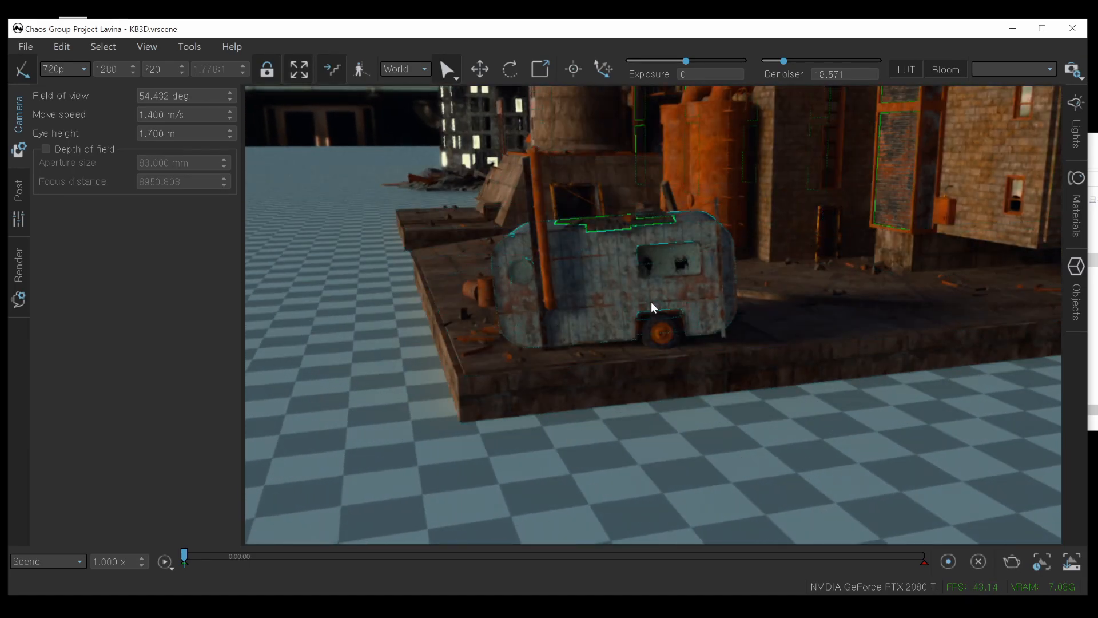
double_click(652, 306)
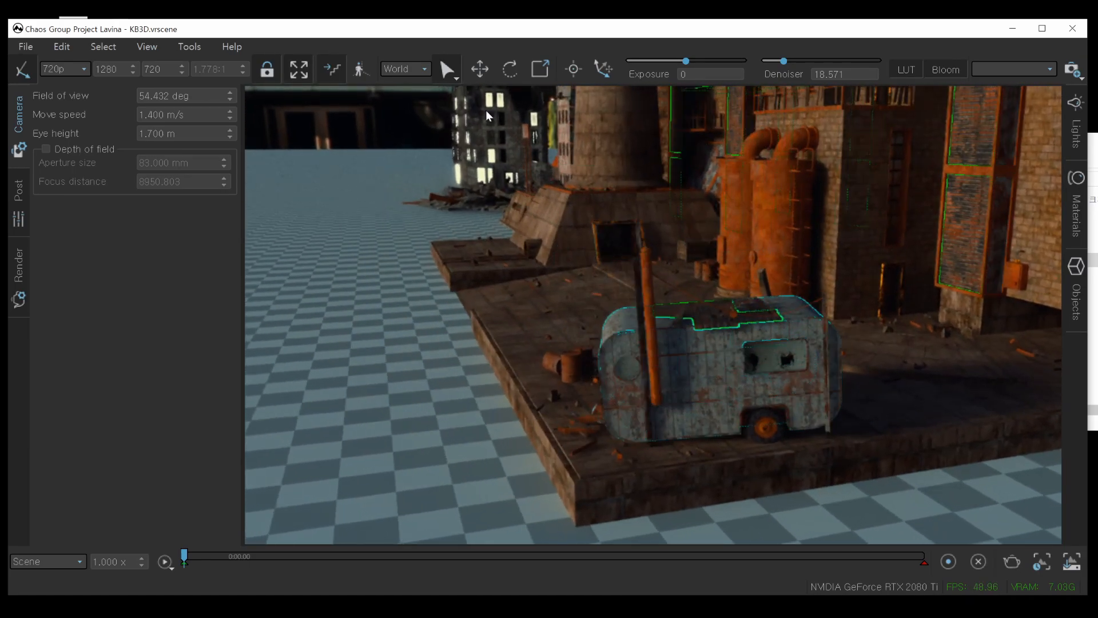
Frame a close-up of the caravan's rounded end with the rusty barrels behind it, narrowing the field of view to about 37.8 deg.
left_click(453, 77)
right_click_drag(687, 321, 681, 226)
scroll(682, 226, "up", 4)
middle_click_drag(682, 226, 848, 387)
middle_click_drag(711, 326, 833, 350, "alt")
middle_click_drag(723, 336, 864, 348)
middle_click_drag(767, 336, 802, 289, "alt")
scroll(765, 294, "up", 5)
scroll(746, 274, "up", 5)
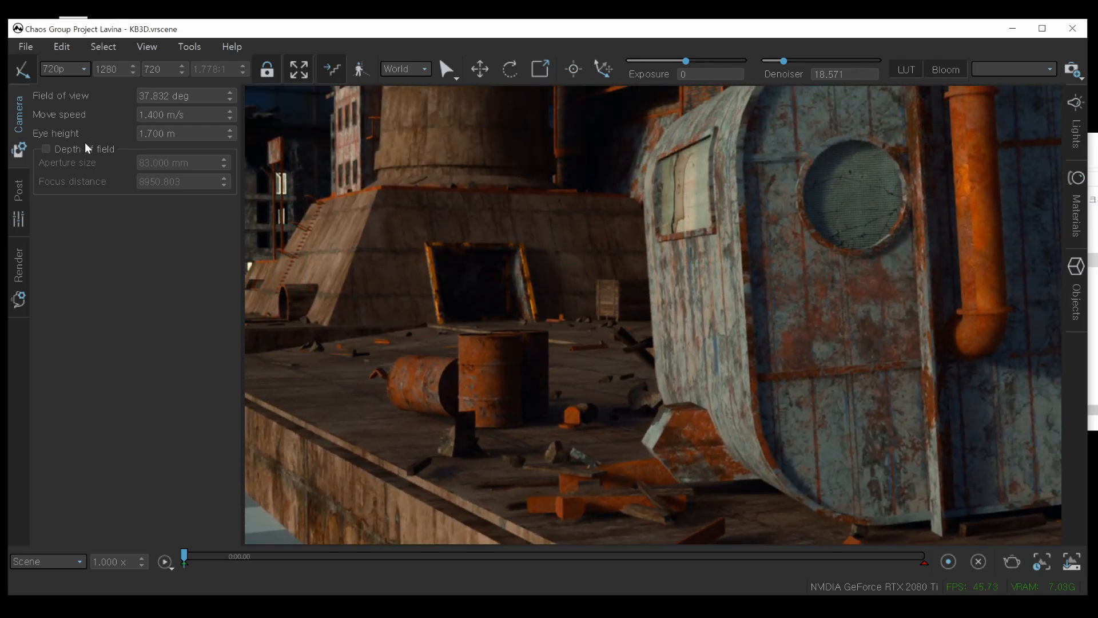
Enable depth of field and shift the focus between the caravan, barrels and background, ending on the caravan's lower front corner.
left_click(48, 149)
middle_click(672, 281)
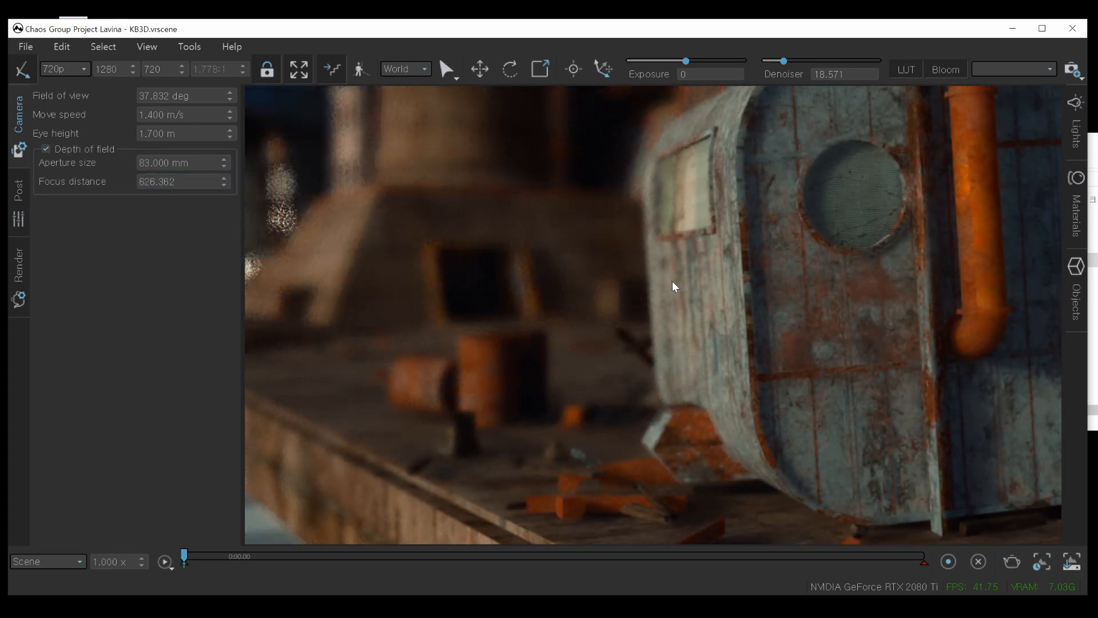
middle_click(398, 315)
middle_click(728, 263)
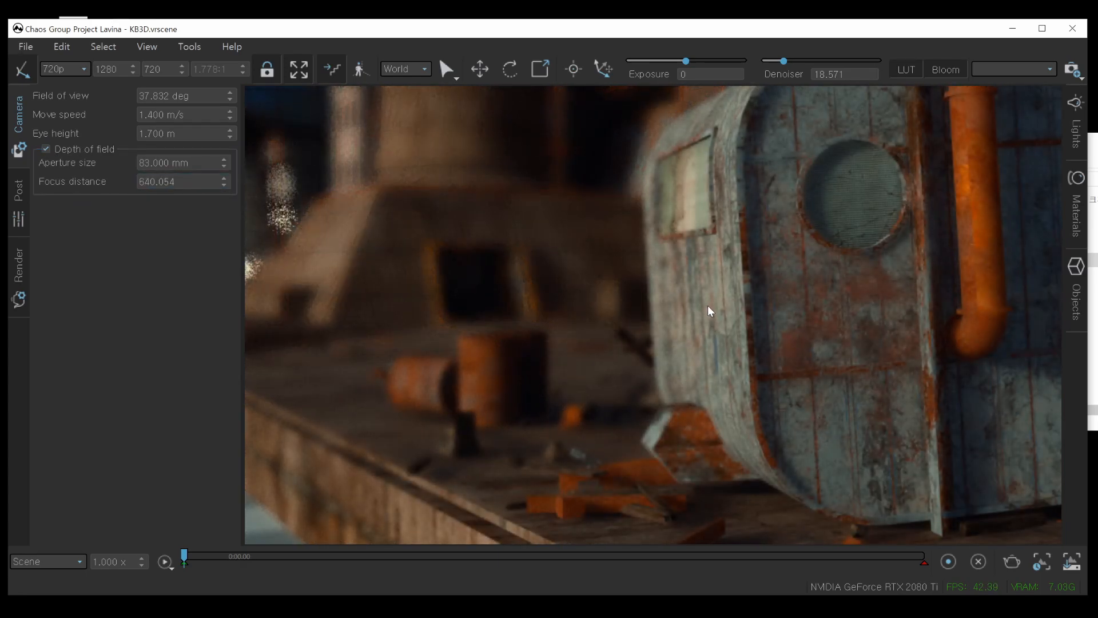
middle_click(461, 397)
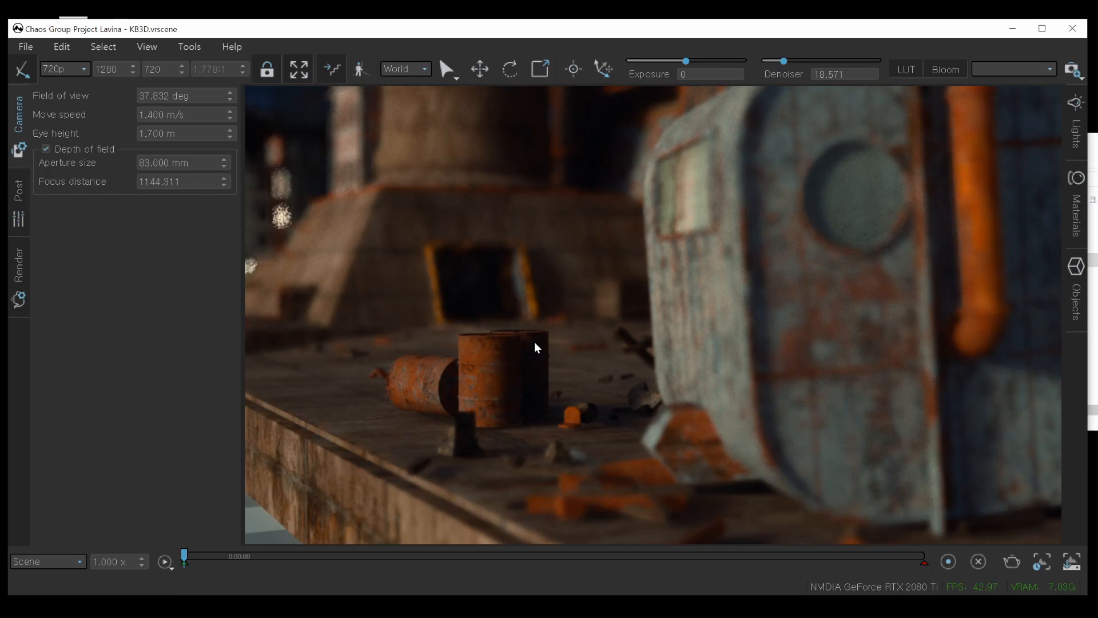
middle_click(691, 267)
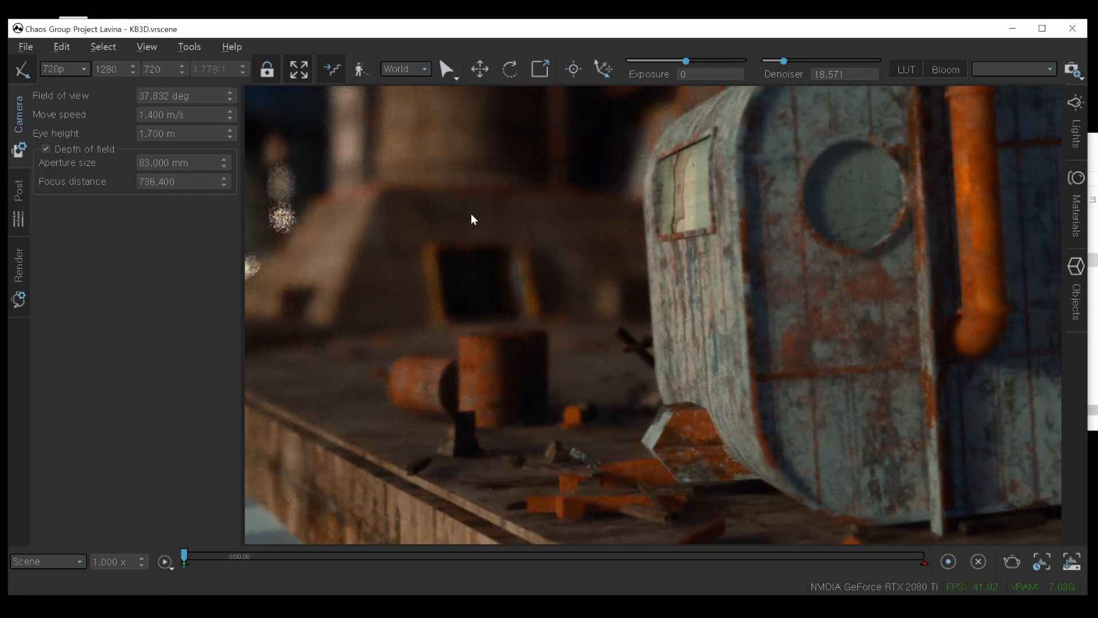
middle_click(530, 246)
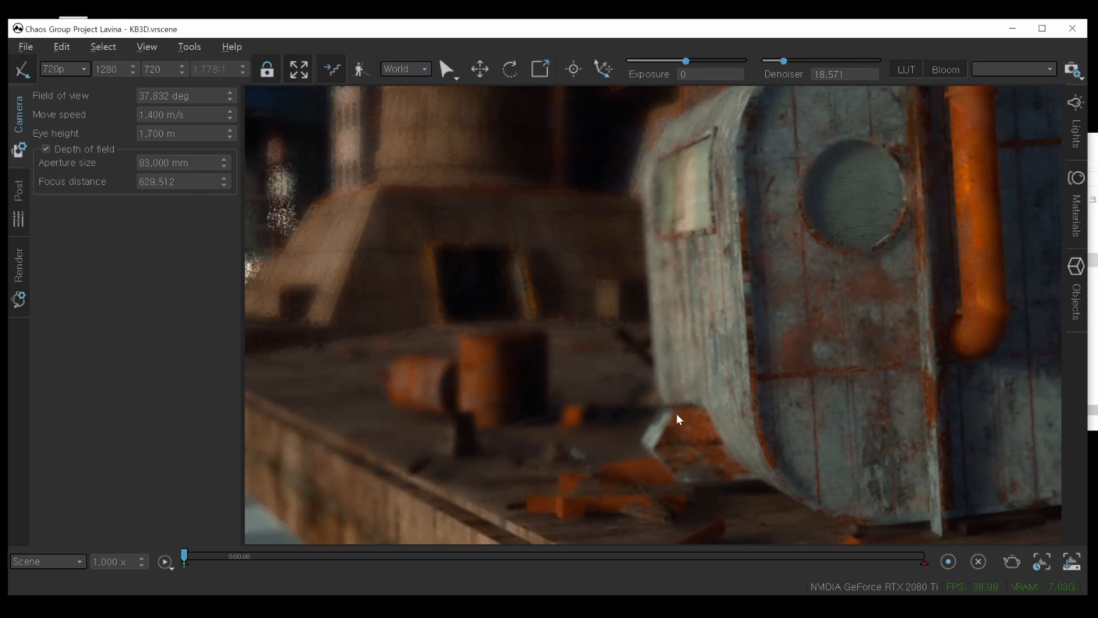
middle_click(715, 433)
Set the denoiser to 44.286 and store the close-up view of the caravan as Camera 01.
left_click_drag(713, 434, 855, 409)
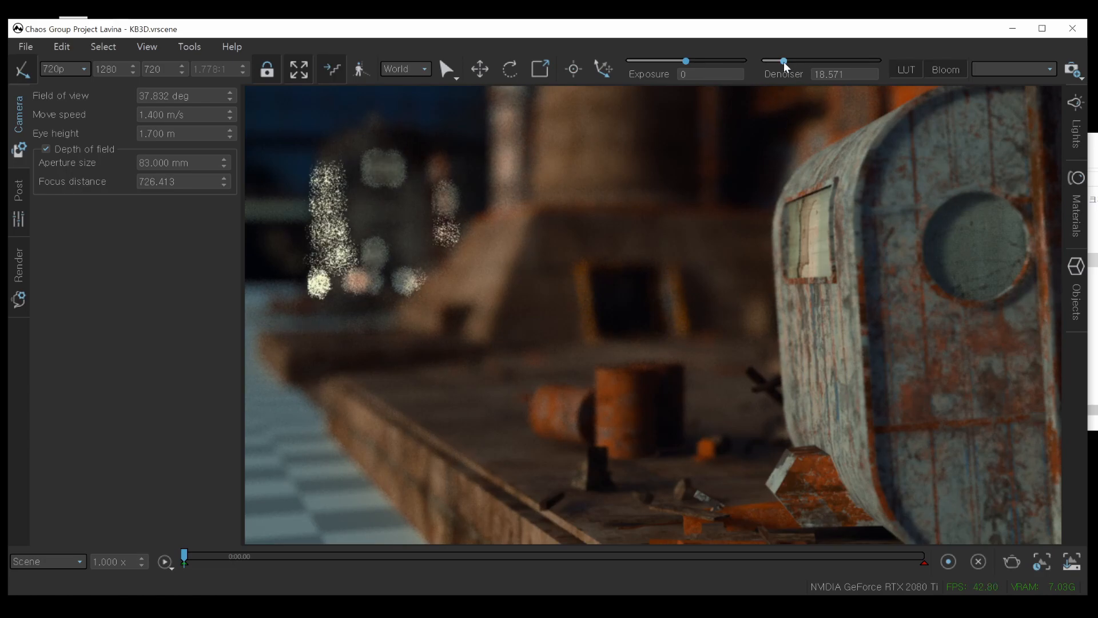
mouse_move(836, 63)
left_mouse_down()
mouse_move(747, 53)
mouse_move(845, 61)
mouse_move(815, 61)
left_mouse_up()
left_click_drag(812, 308, 784, 309)
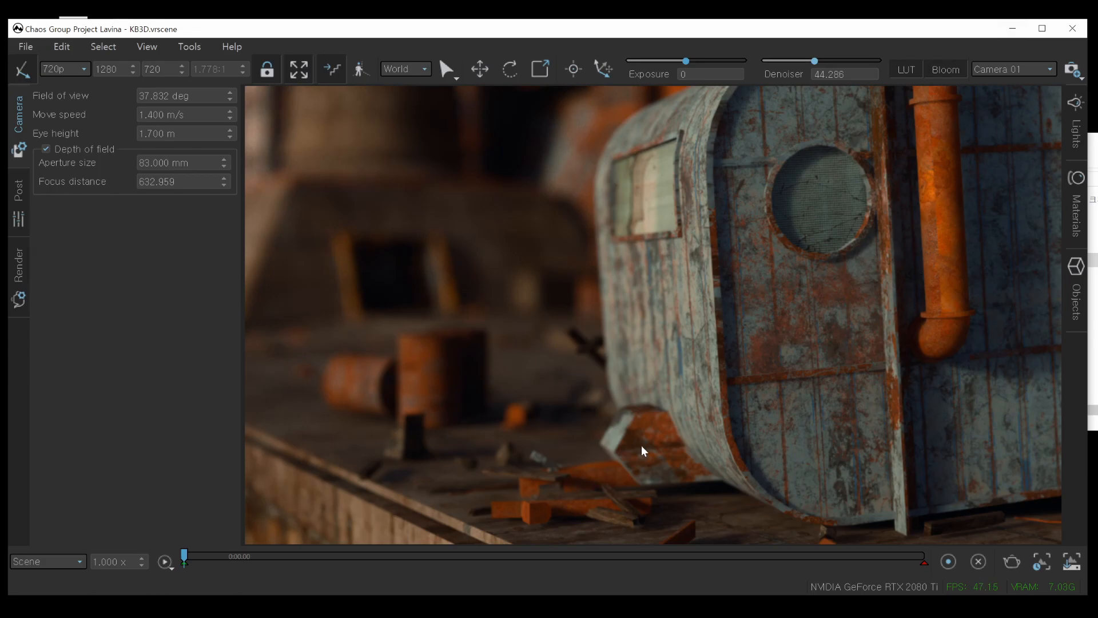
Frame a wider low-angle view of the caravan and factory, focus on the caravan and store the view as Camera 02.
right_click_drag(507, 462, 704, 446)
middle_click_drag(607, 438, 1001, 449)
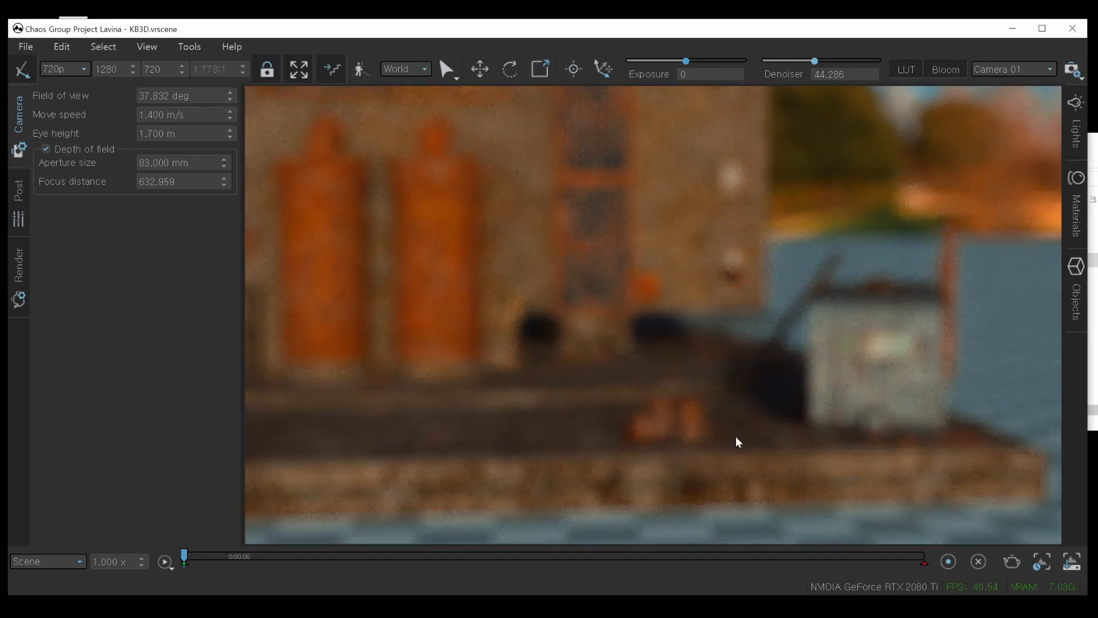
mouse_move(736, 436)
right_mouse_down()
mouse_move(720, 432)
mouse_move(742, 424)
right_mouse_up()
scroll(743, 424, "up", 3)
right_click_drag(787, 485, 686, 487)
middle_click_drag(789, 487, 801, 524)
scroll(827, 520, "down", 3)
scroll(828, 489, "down", 2)
middle_click_drag(829, 490, 770, 473)
scroll(770, 472, "up", 3)
right_click(780, 455)
middle_click(696, 384)
mouse_move(844, 410)
middle_mouse_down()
mouse_move(934, 443)
mouse_move(954, 485)
middle_mouse_up()
mouse_move(865, 452)
right_mouse_down()
mouse_move(814, 483)
mouse_move(816, 411)
mouse_move(759, 383)
right_mouse_up()
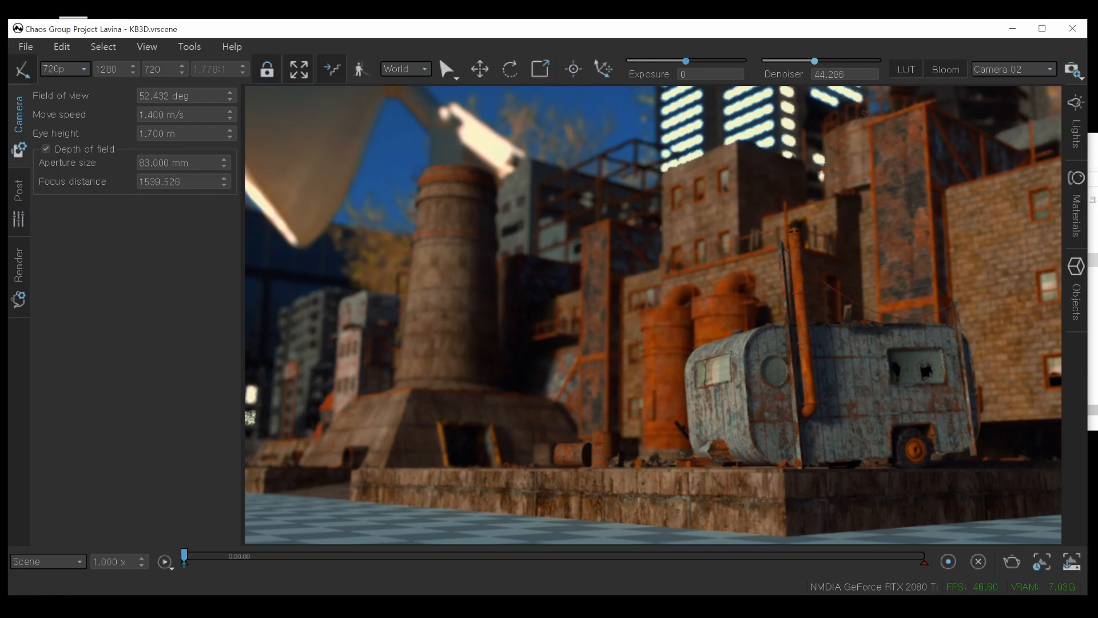
Look over the list of stored cameras, including the Home view and the empty slots.
left_click(1046, 69)
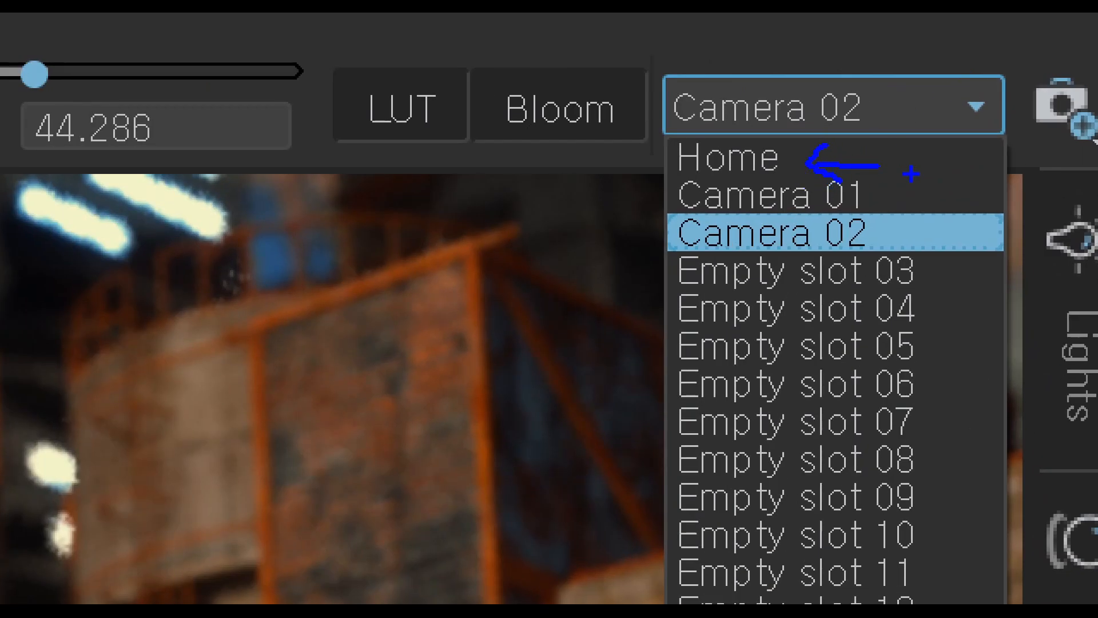
mouse_move(906, 224)
left_mouse_down()
mouse_move(681, 250)
mouse_move(975, 189)
mouse_move(554, 281)
left_mouse_up()
key("Escape")
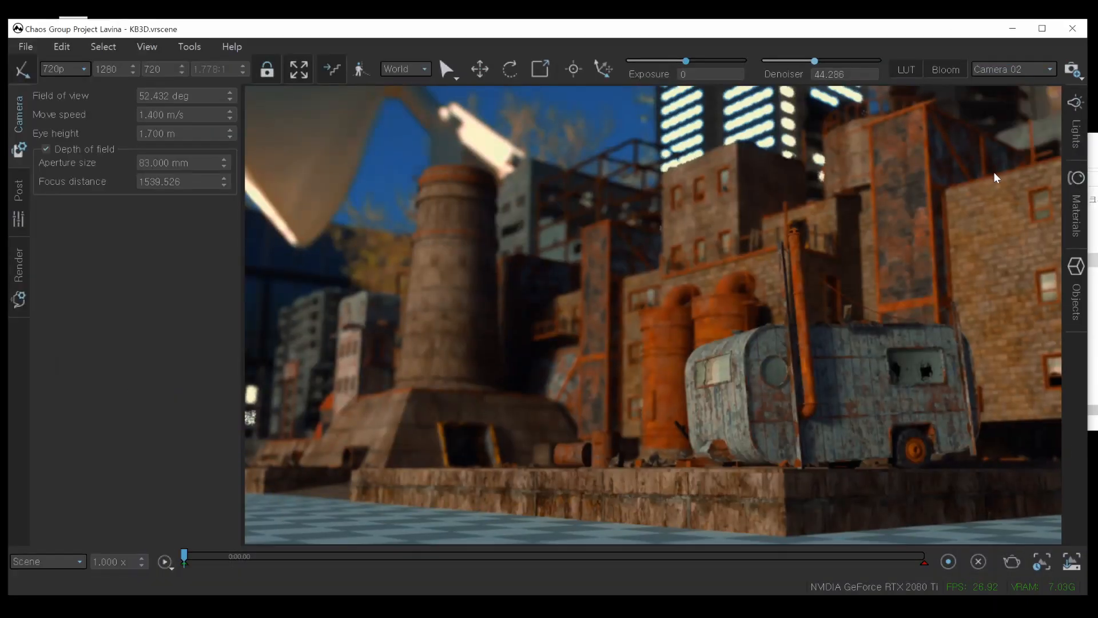
Set the timeline's animation source to Cameras and play the movement between the stored cameras.
left_click(77, 563)
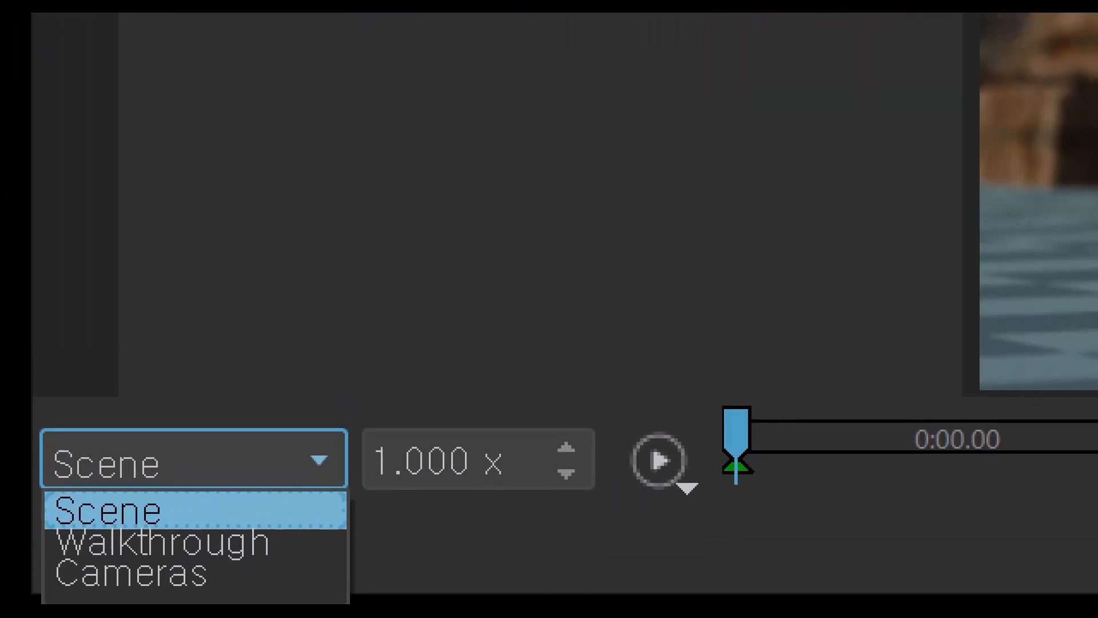
left_click_drag(33, 602, 17, 554)
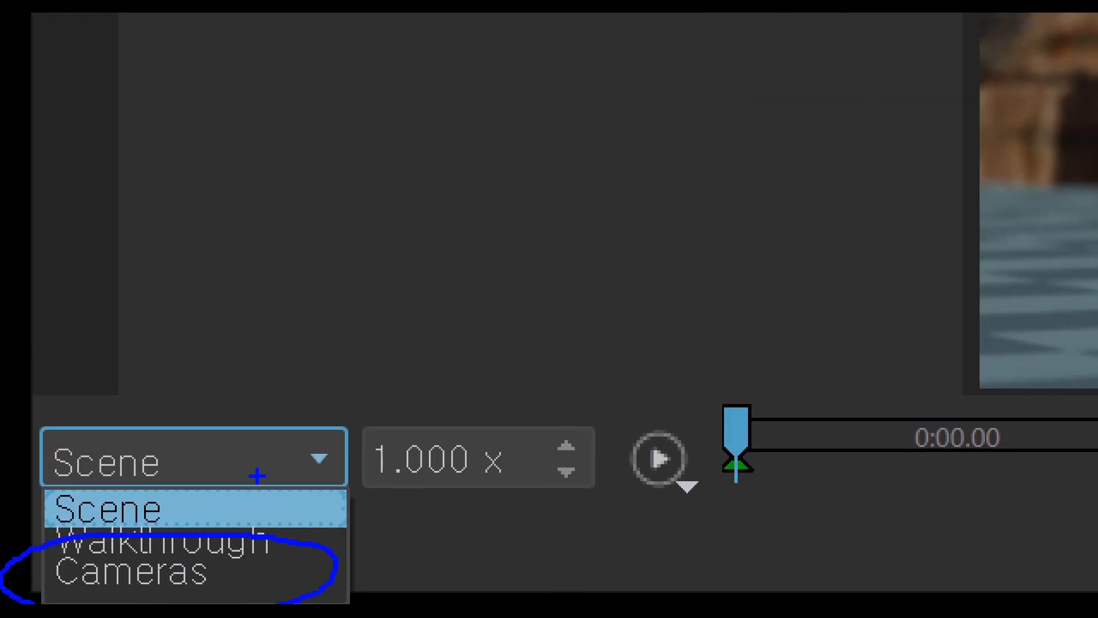
key("Escape")
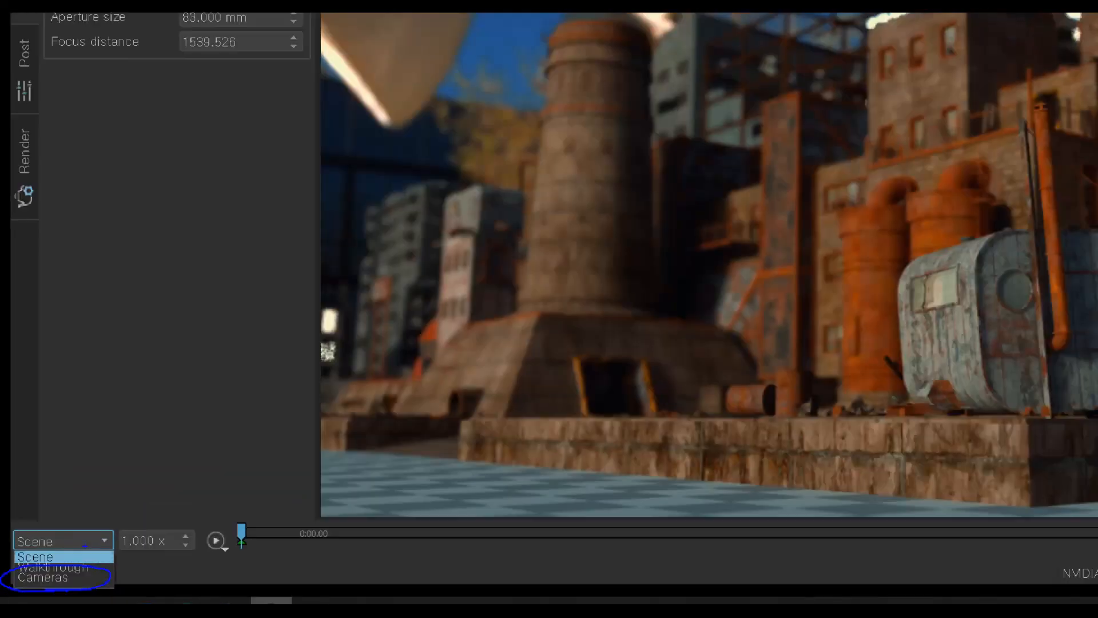
left_click(64, 558)
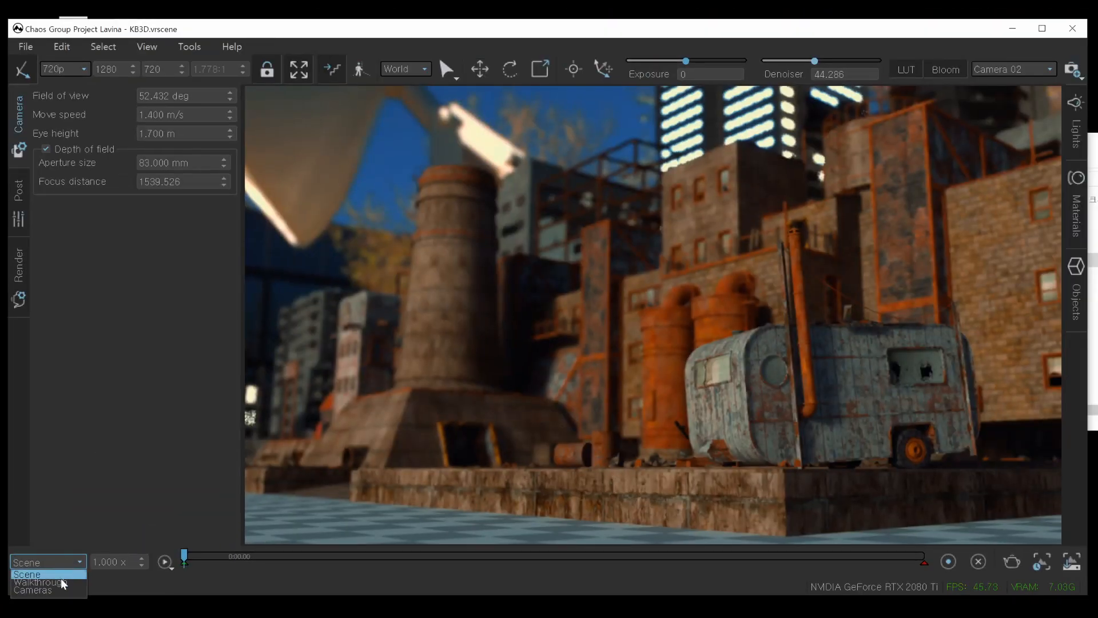
left_click(57, 589)
left_click(165, 562)
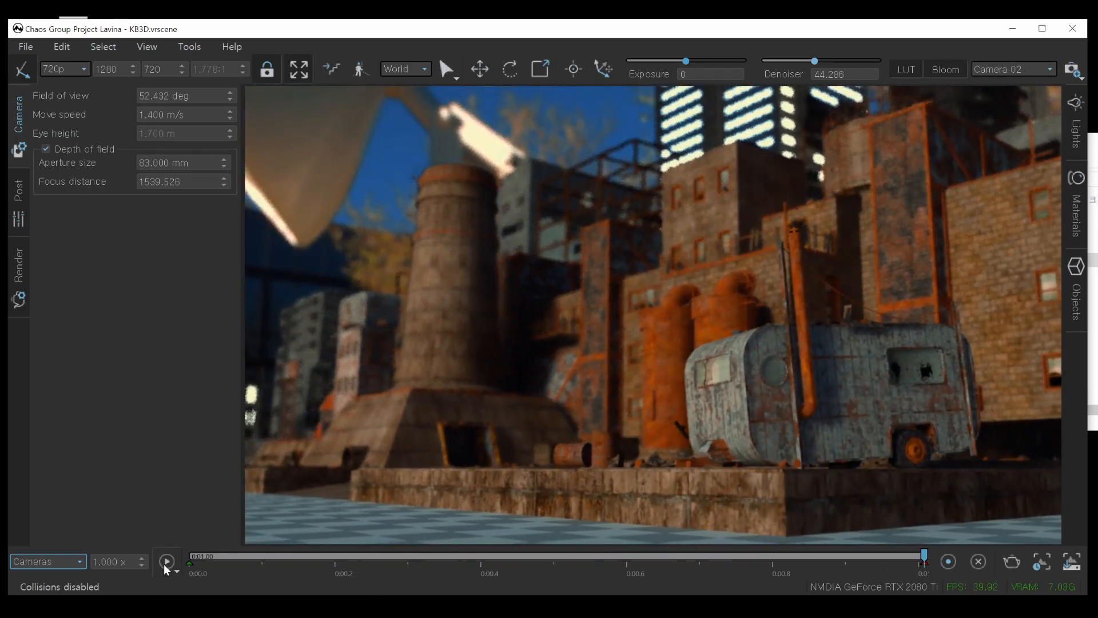
left_click(164, 564)
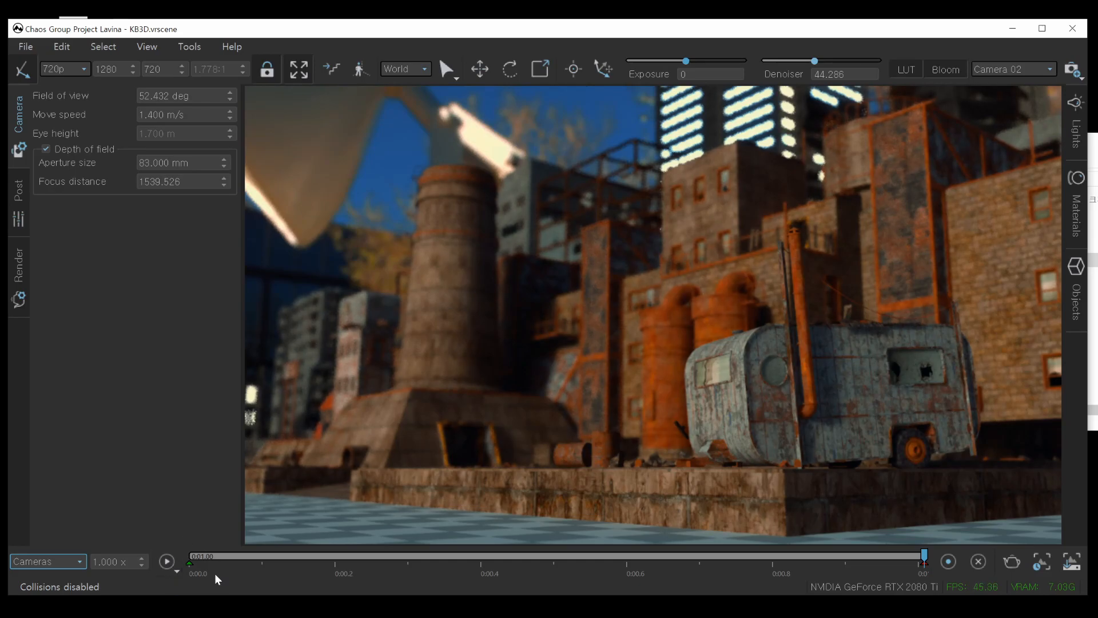
Set the timeline's animation source back to Scene and reframe the caravan and barrels from a slightly higher viewpoint.
left_click(82, 564)
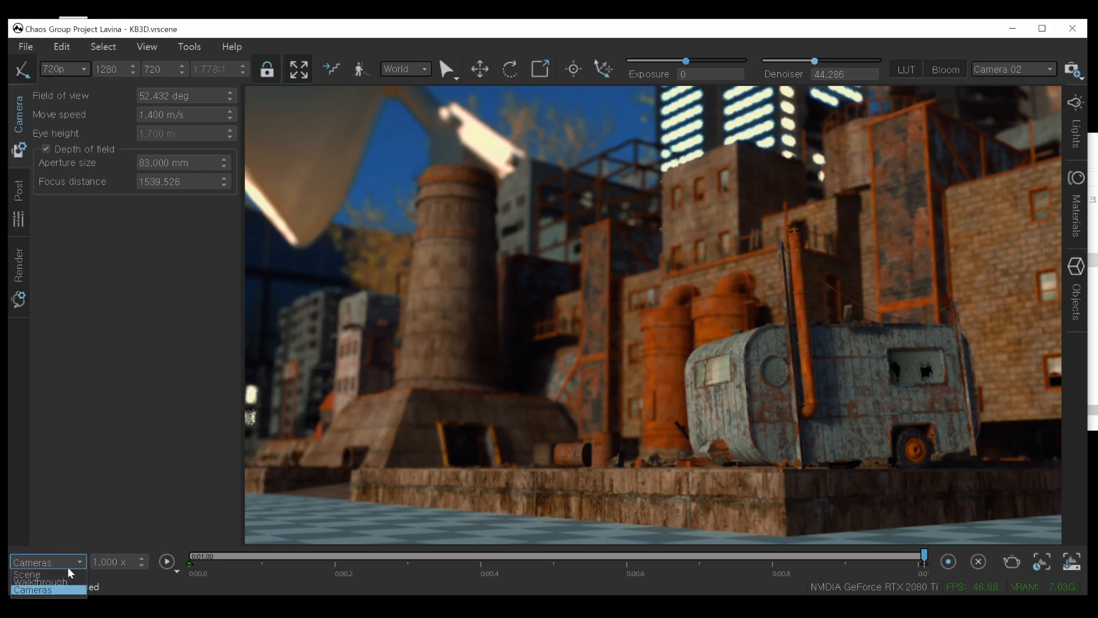
left_click(60, 574)
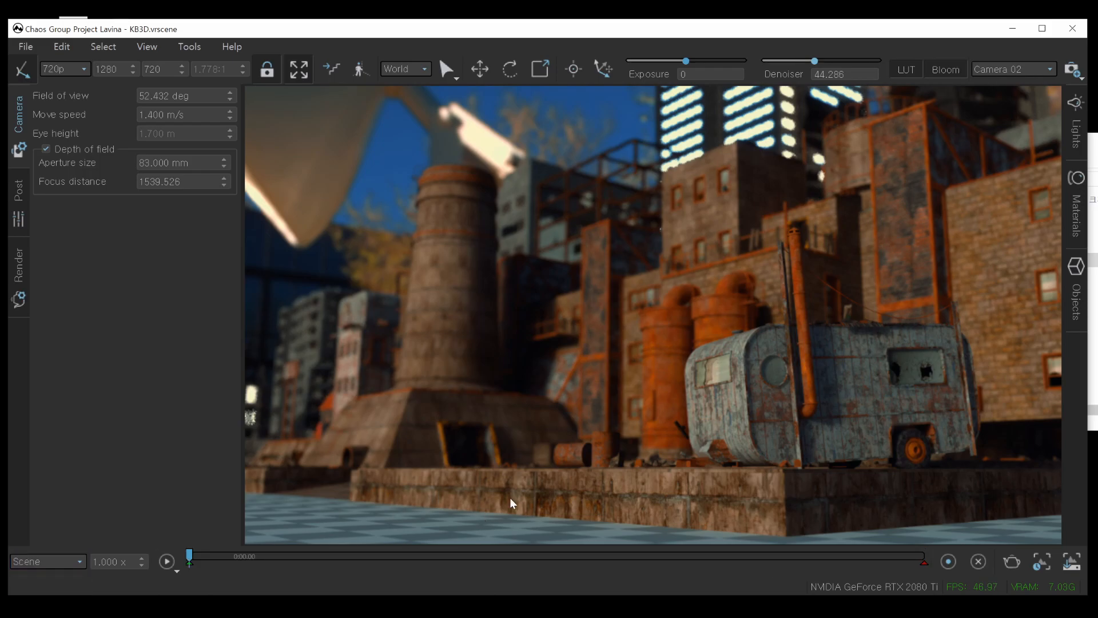
right_click_drag(503, 460, 635, 370)
middle_click_drag(654, 367, 602, 392)
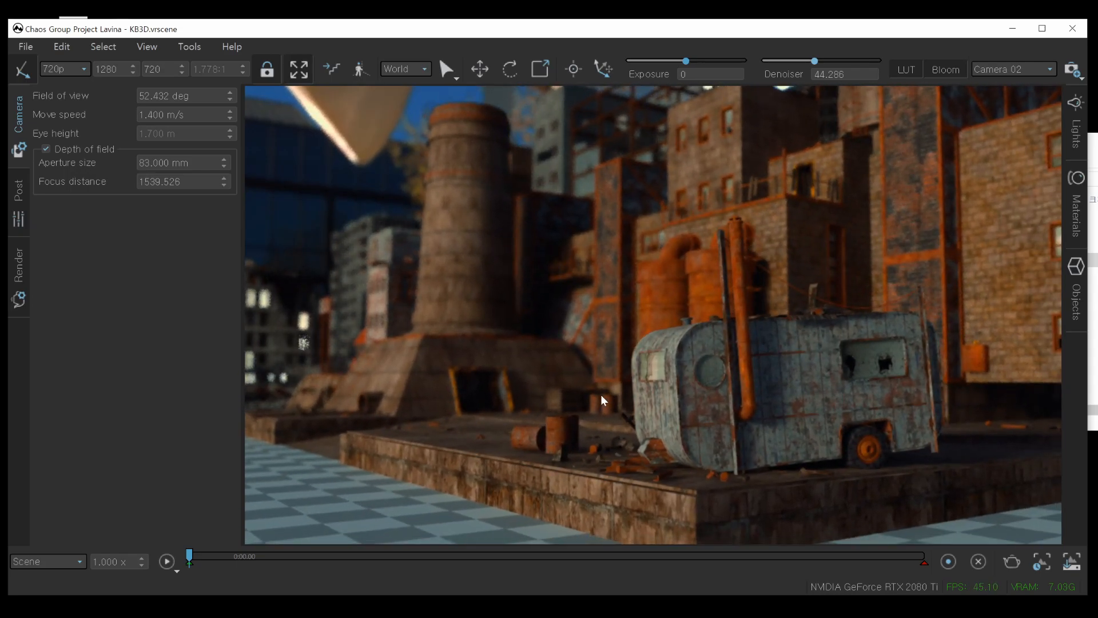
Disable depth of field and reframe the view low above the terrace, facing the brick building with the rusted louvre panel.
left_click(60, 150)
middle_click_drag(656, 356, 650, 369)
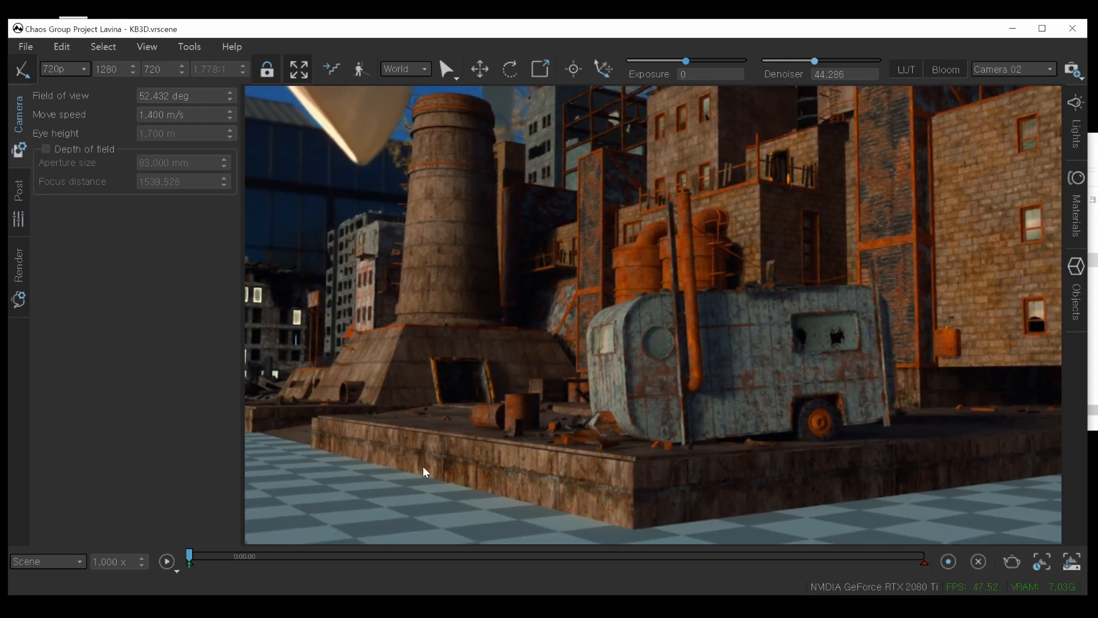
mouse_move(699, 455)
middle_mouse_down()
mouse_move(764, 426)
mouse_move(713, 421)
middle_mouse_up()
scroll(712, 418, "up", 4)
mouse_move(520, 410)
left_mouse_down("alt")
mouse_move(602, 462)
mouse_move(659, 413)
mouse_move(630, 387)
mouse_move(727, 472)
mouse_move(710, 471)
left_mouse_up("alt")
scroll(650, 407, "up", 5)
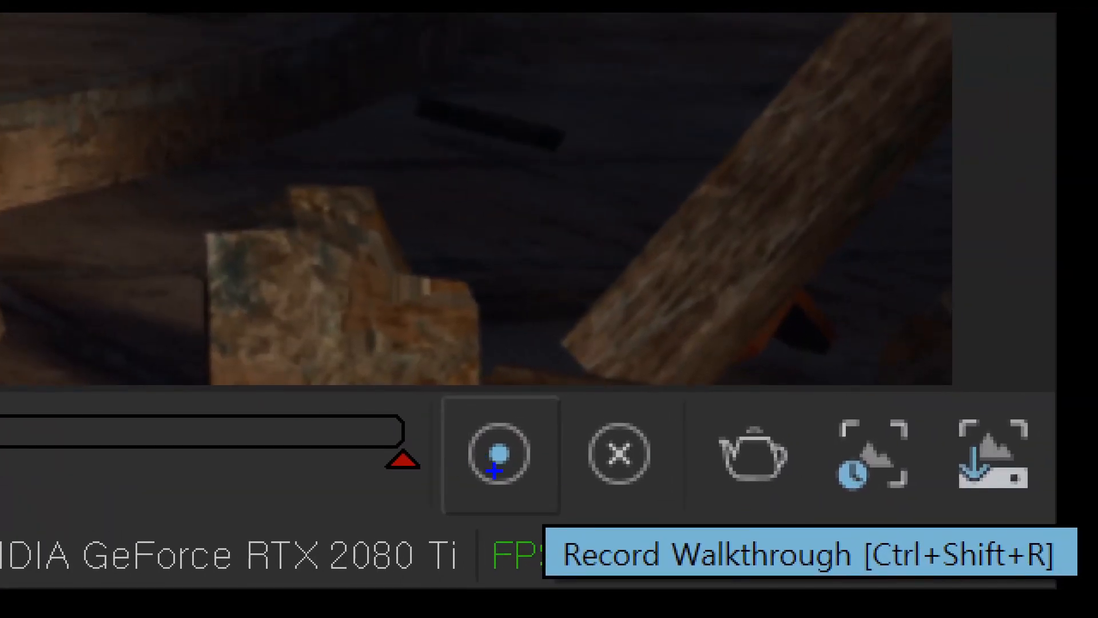
left_click_drag(517, 507, 573, 504)
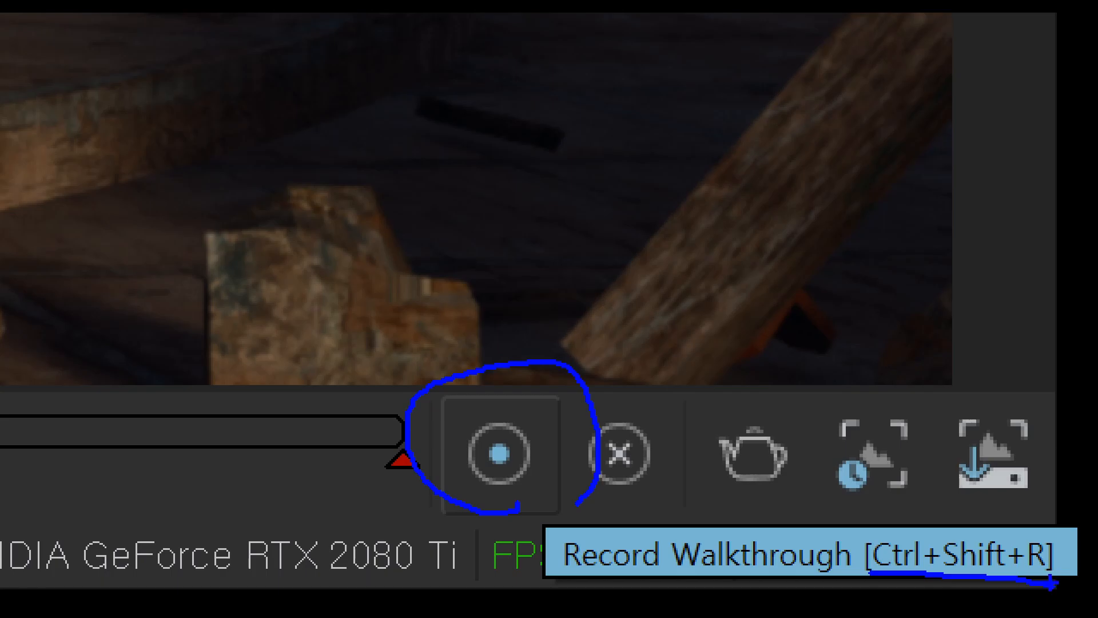
left_click_drag(540, 577, 746, 601)
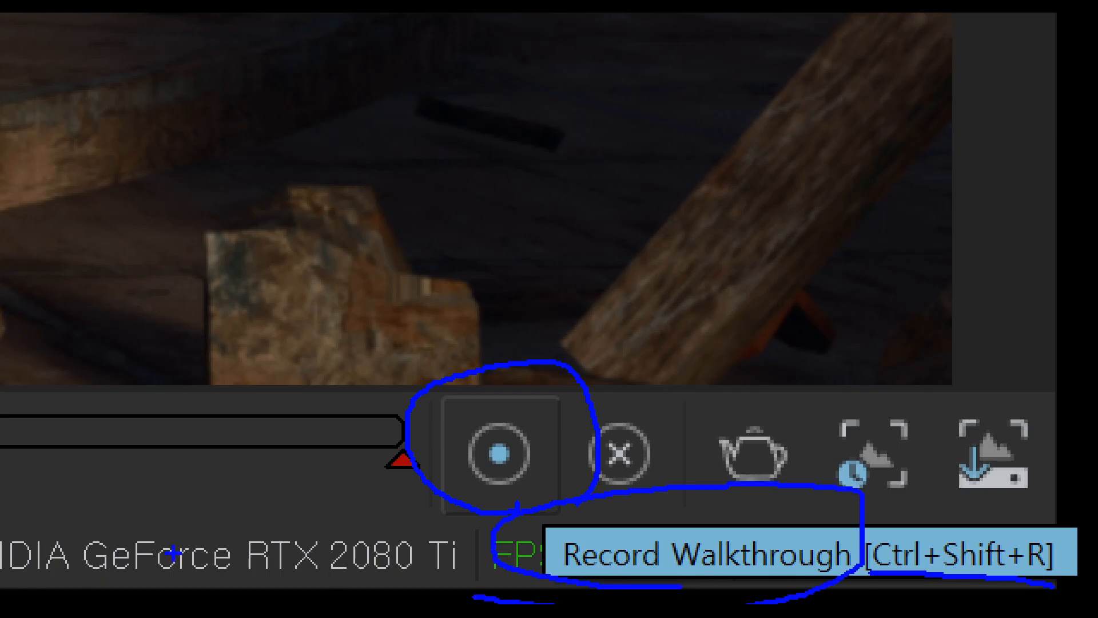
key("Escape")
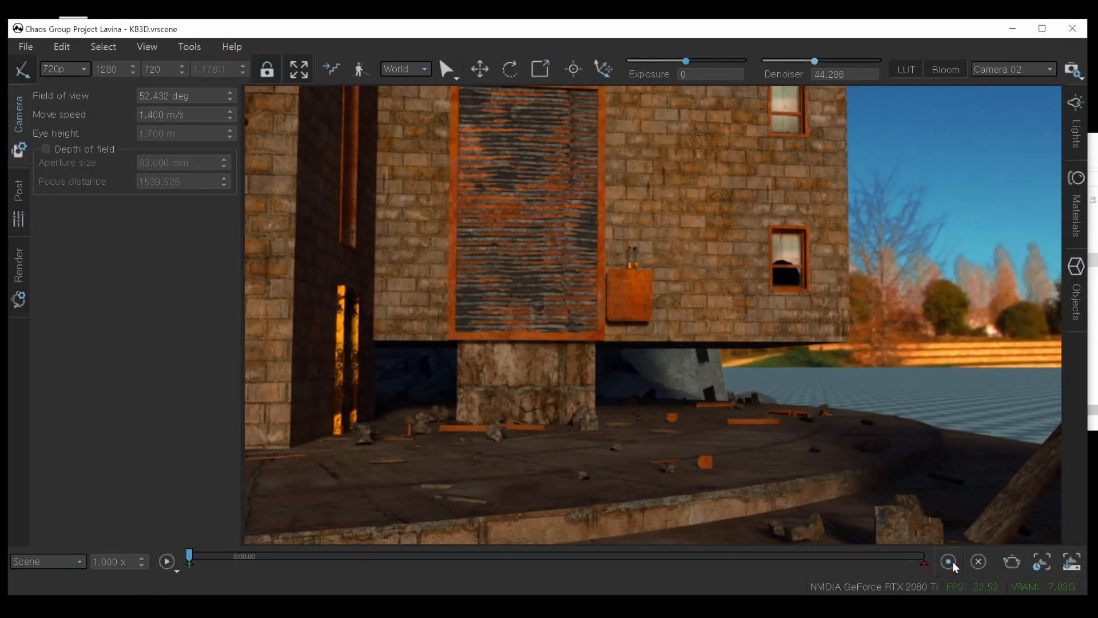
Start recording a walkthrough and move in free look mode past the rusted tanks towards the barrels and stacked crates.
left_click(950, 561)
right_click_drag(622, 443, 629, 438)
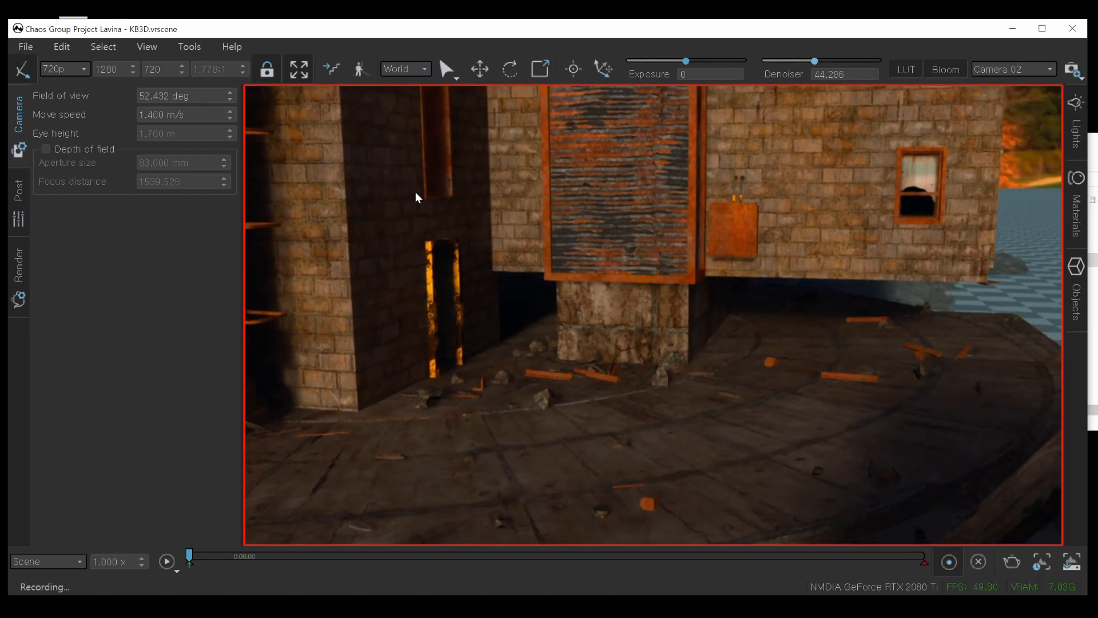
left_click(362, 68)
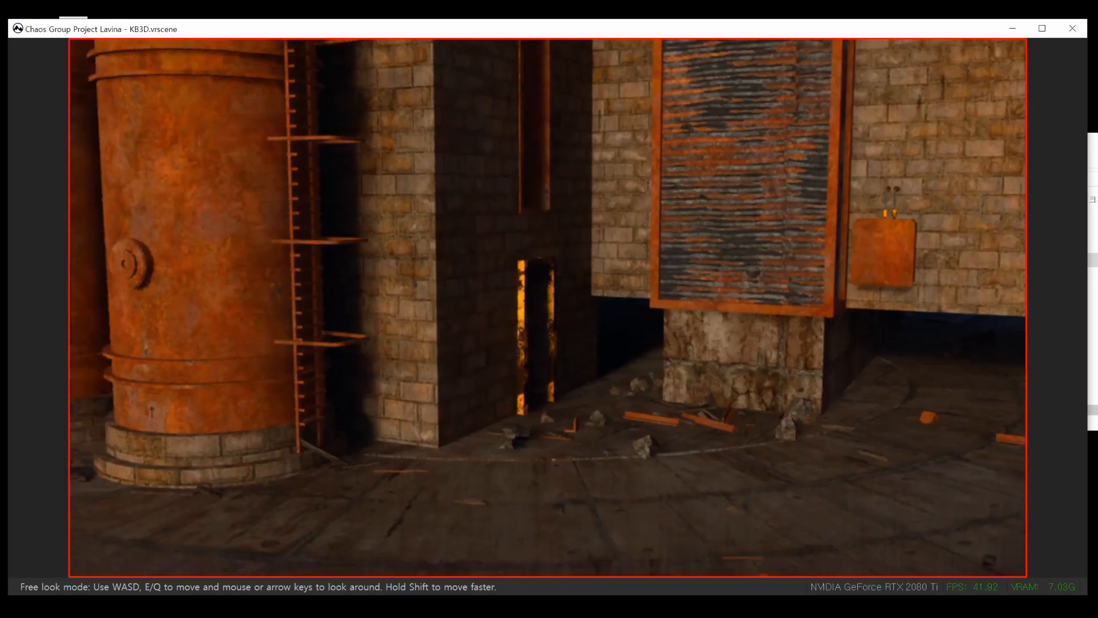
key("w")
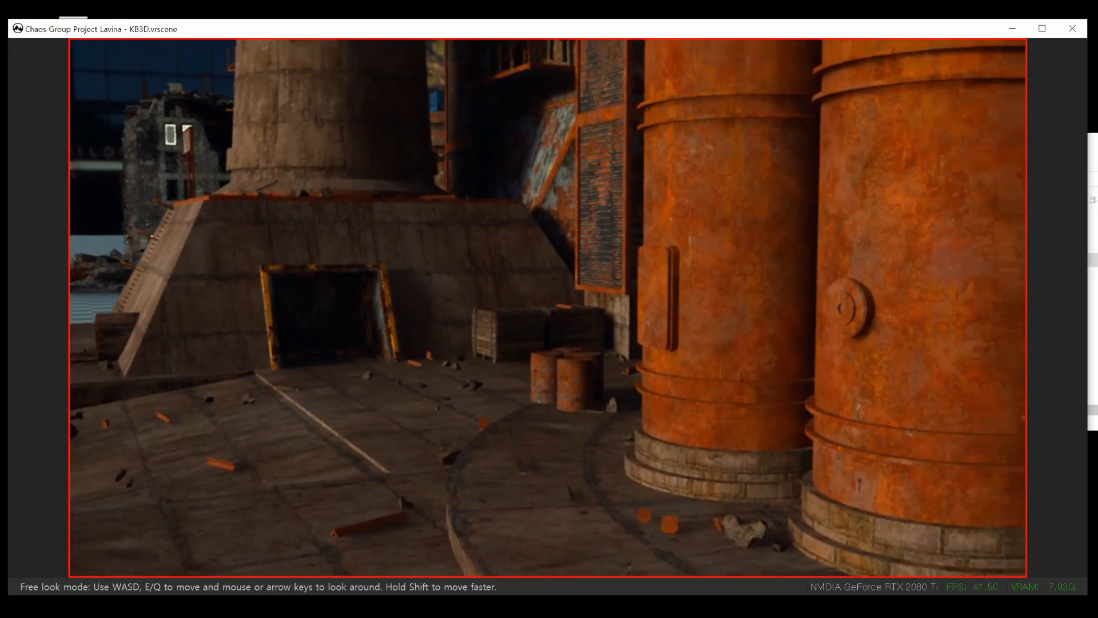
key("a")
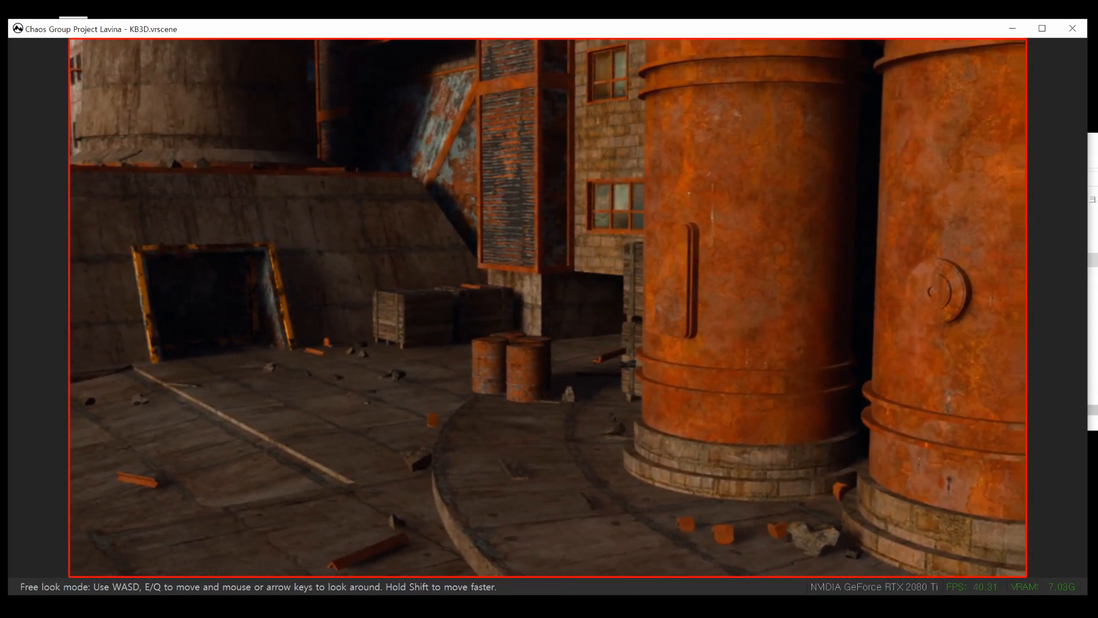
key("d")
key("w")
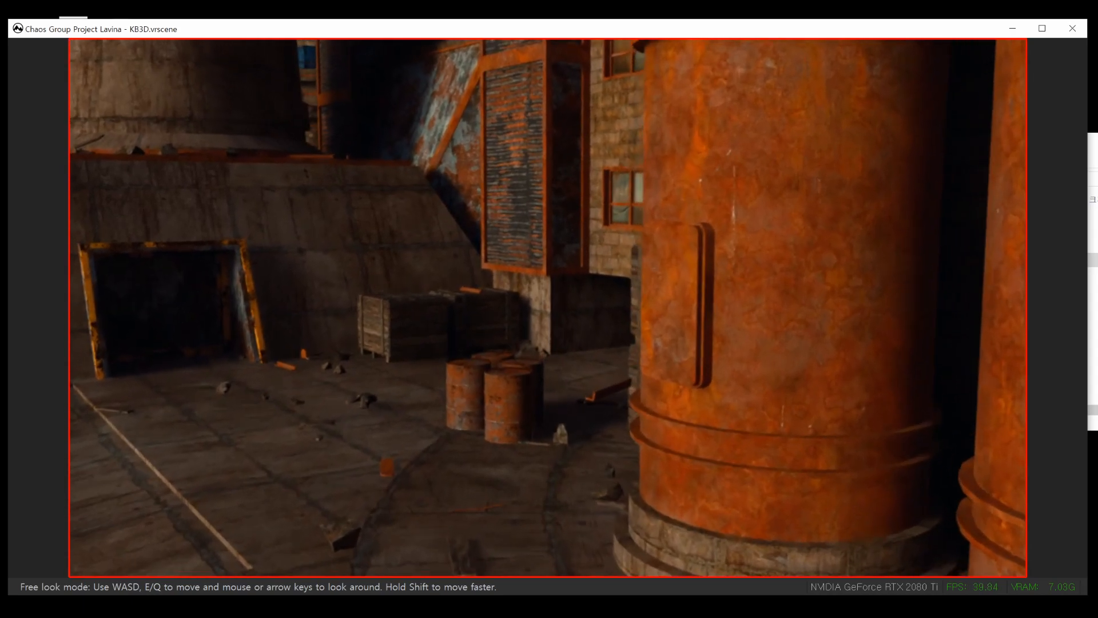
key("a")
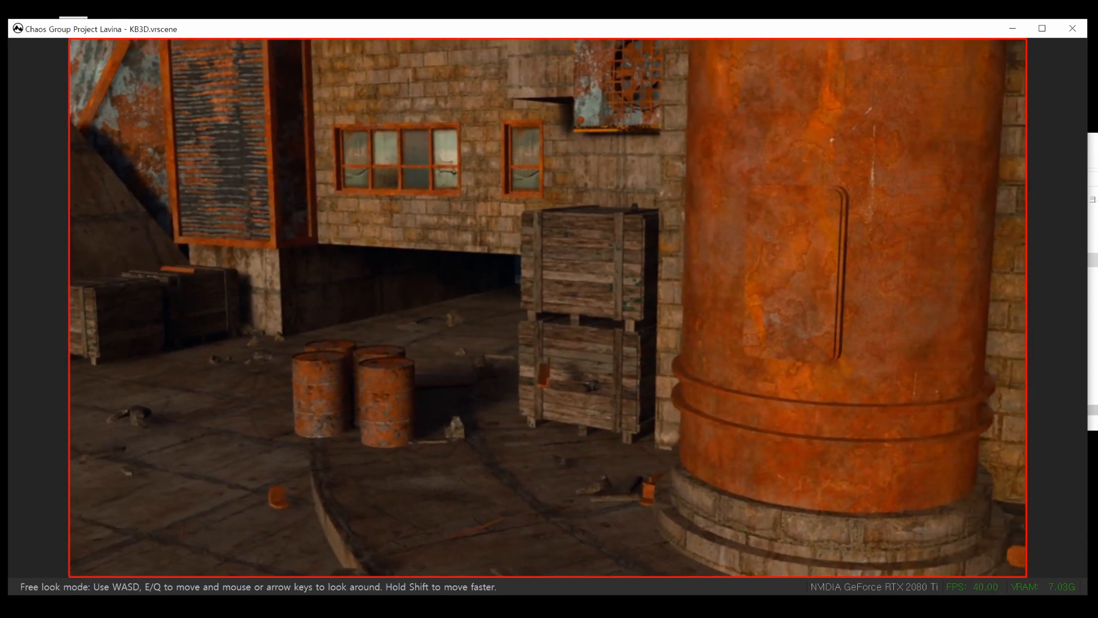
Look up at the lit tower, return past the tanks and crates to face the brick facade, and stop the recording.
key("Down")
key("Up")
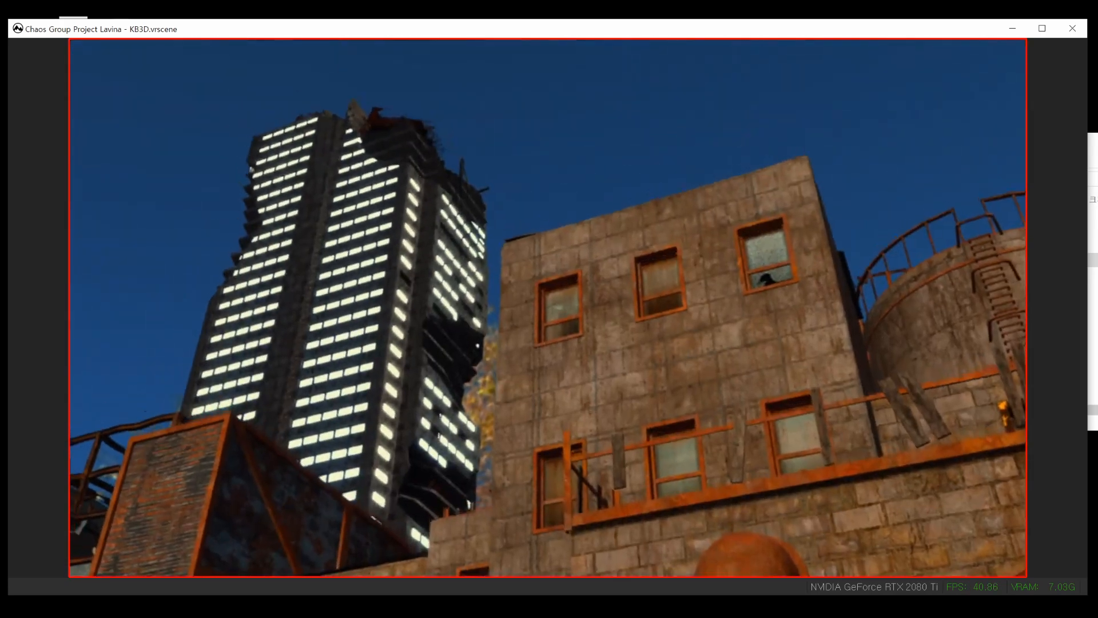
key("w")
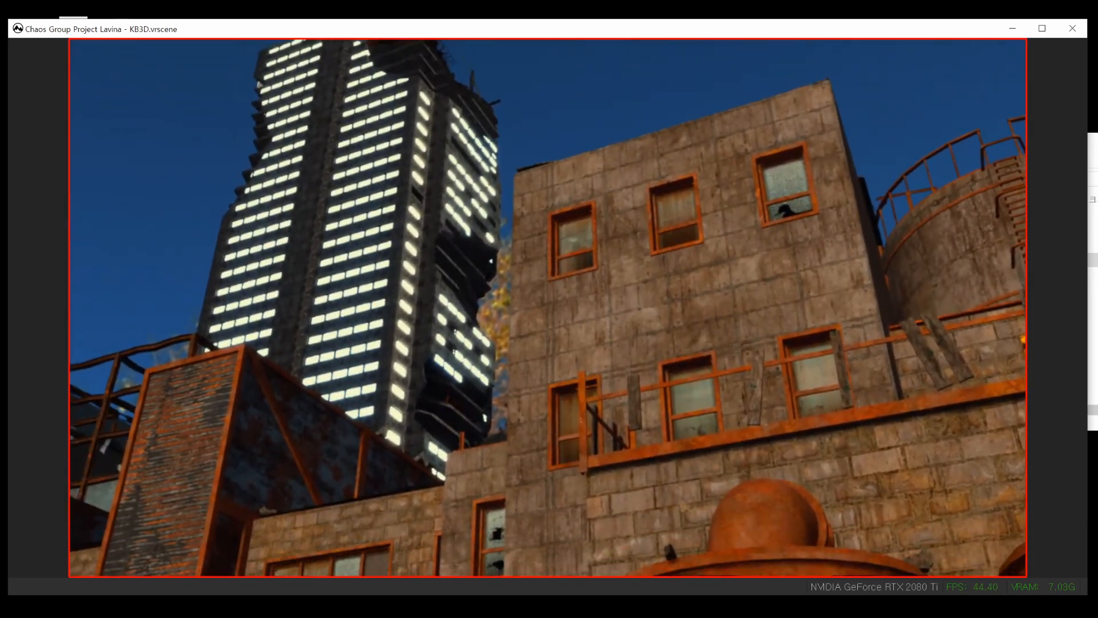
key("Down")
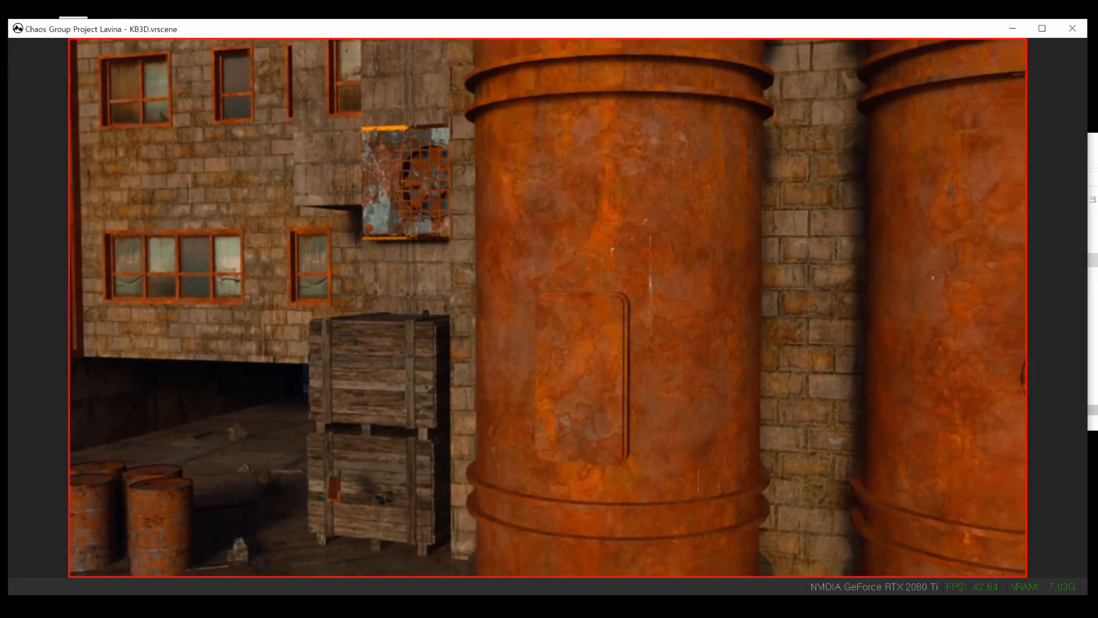
key("d")
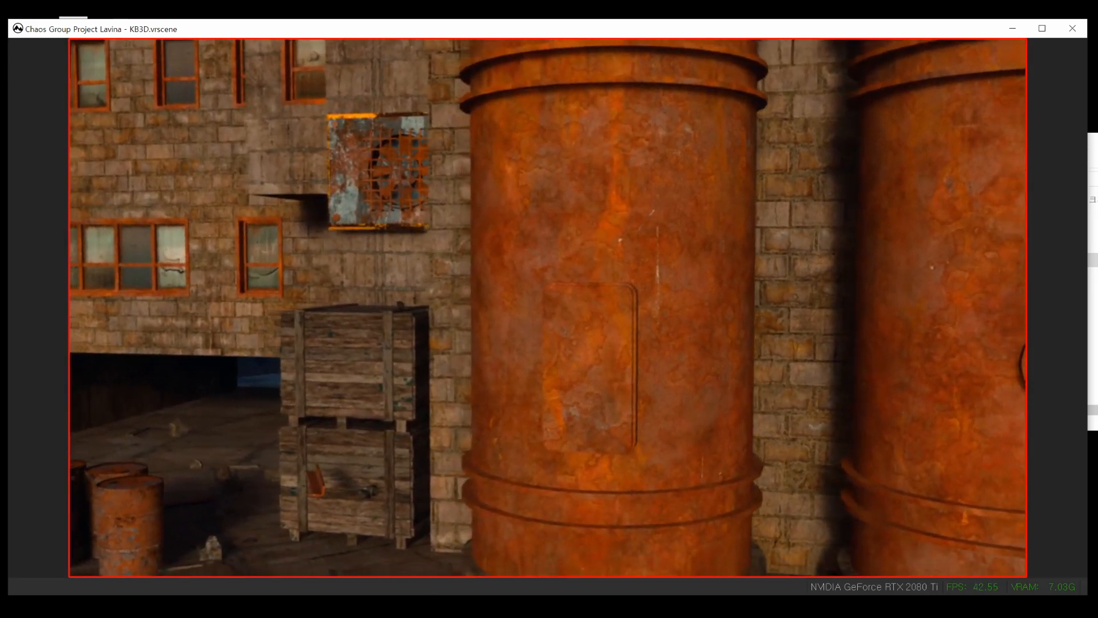
key("a")
key("d")
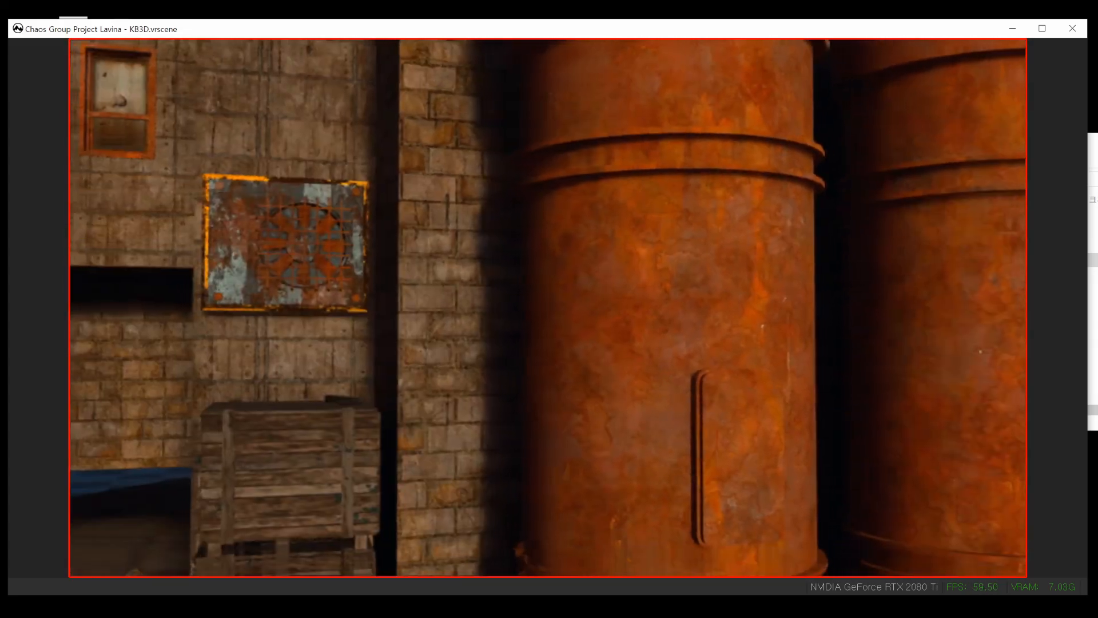
key("a")
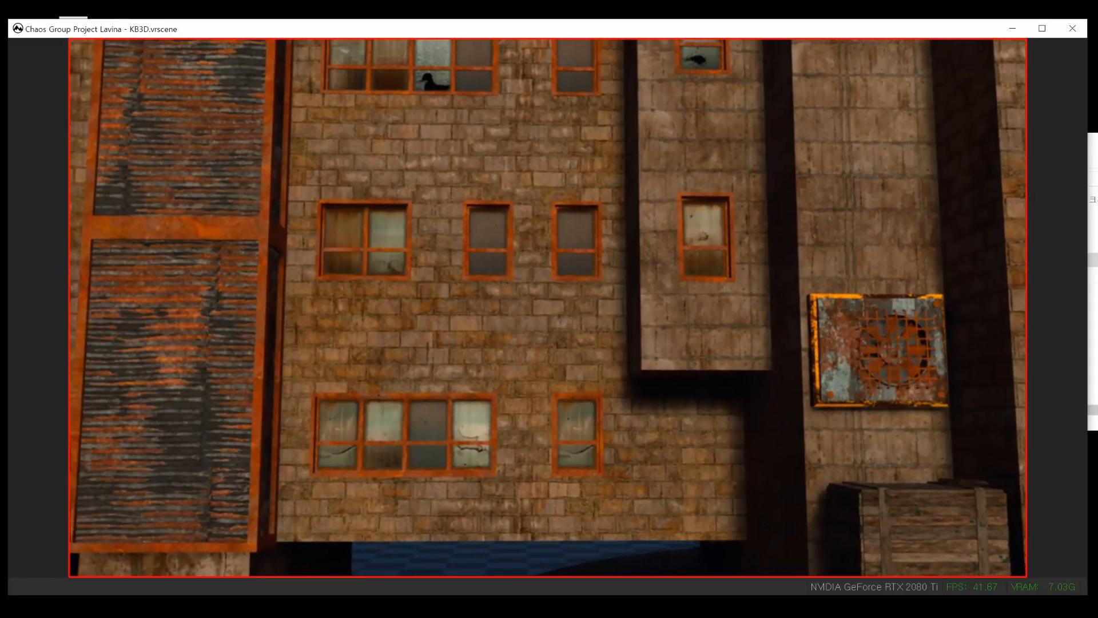
key("Escape")
left_click(977, 563)
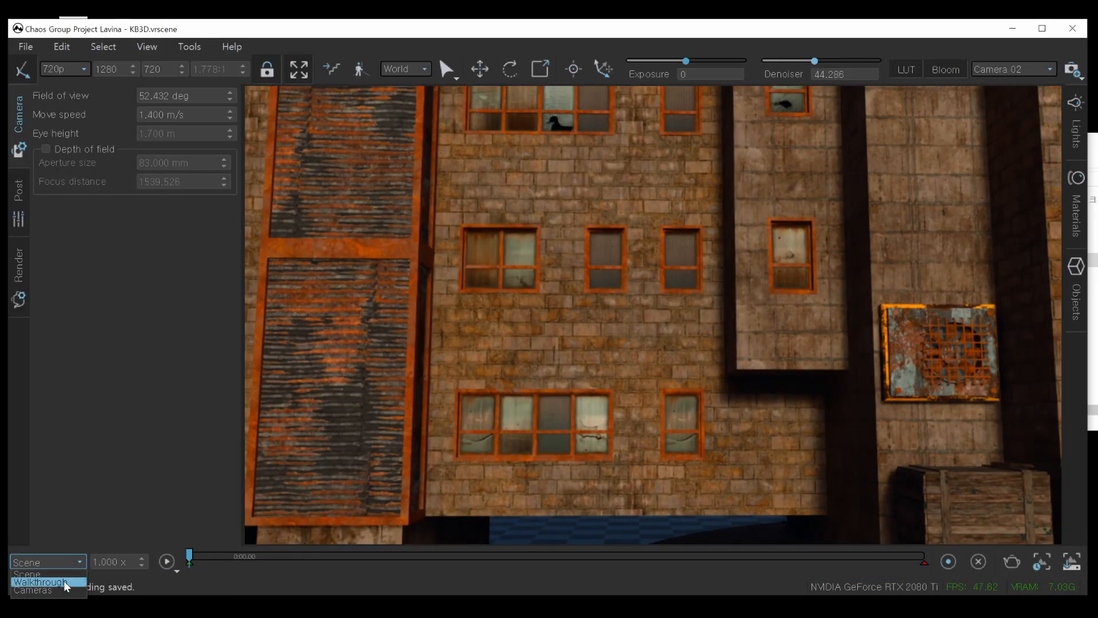
Set the timeline's animation source to Walkthrough and play the recording, raising the playback speed to 2.063x.
left_click(64, 581)
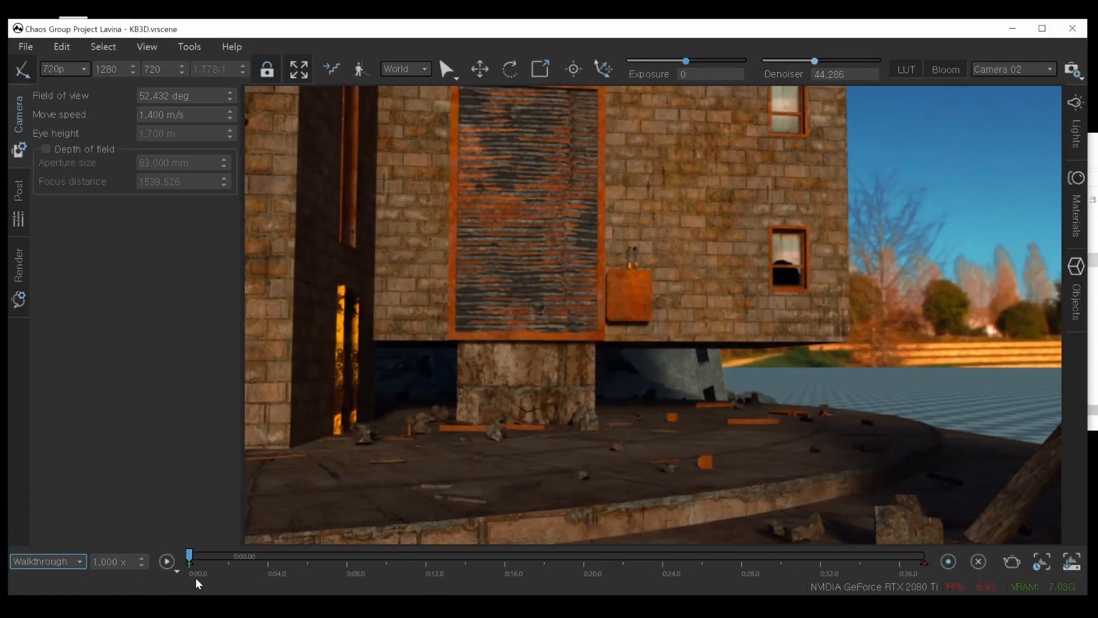
left_click(168, 561)
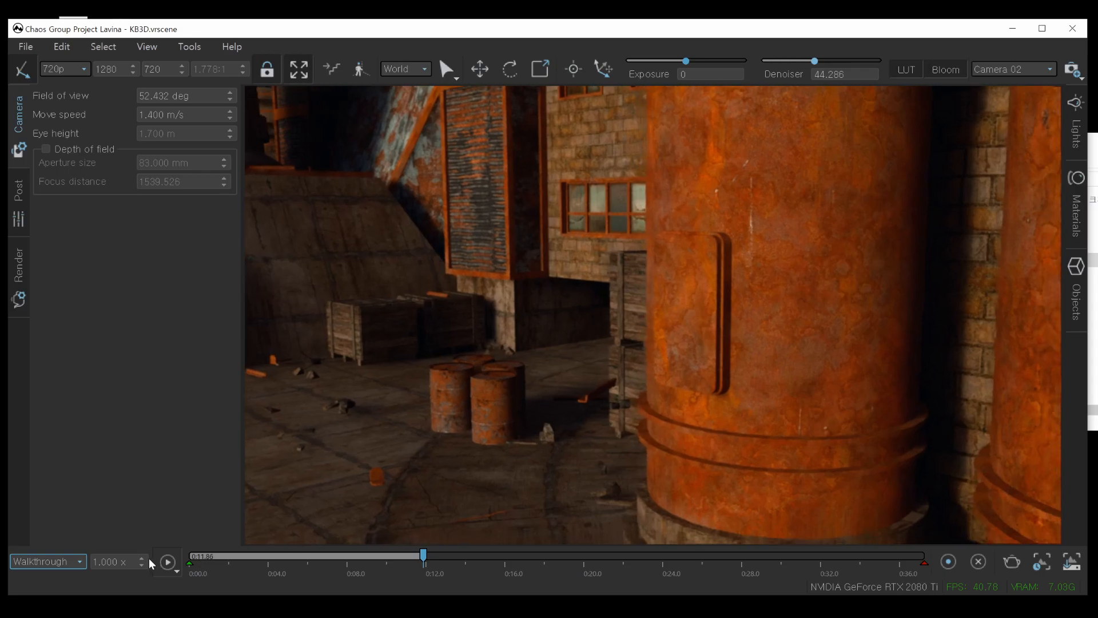
left_click_drag(143, 560, 135, 266)
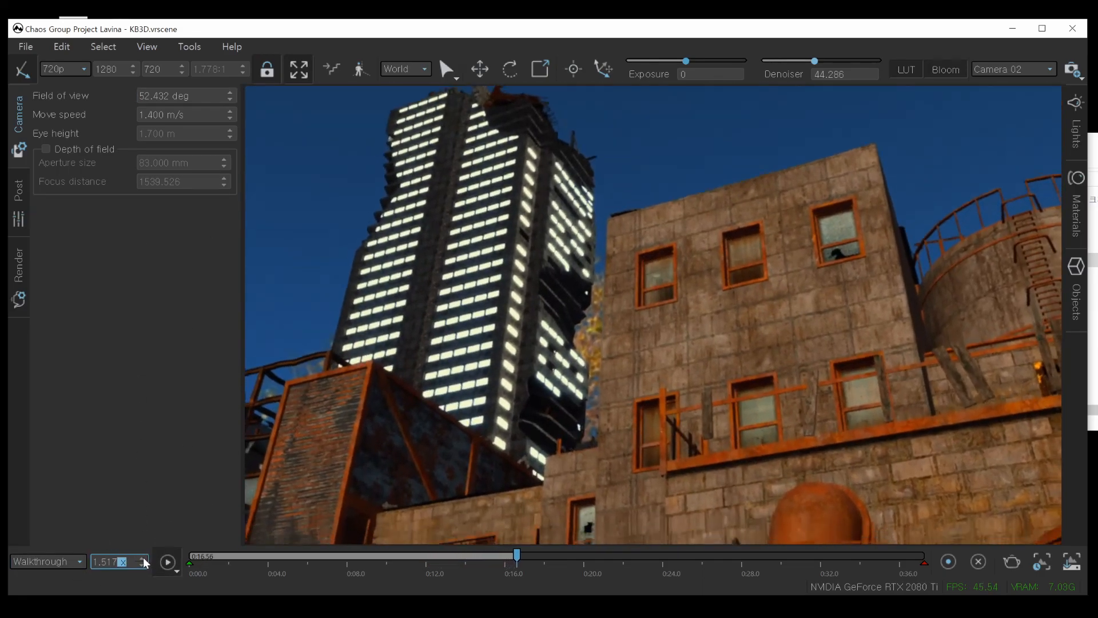
left_click_drag(143, 559, 220, 247)
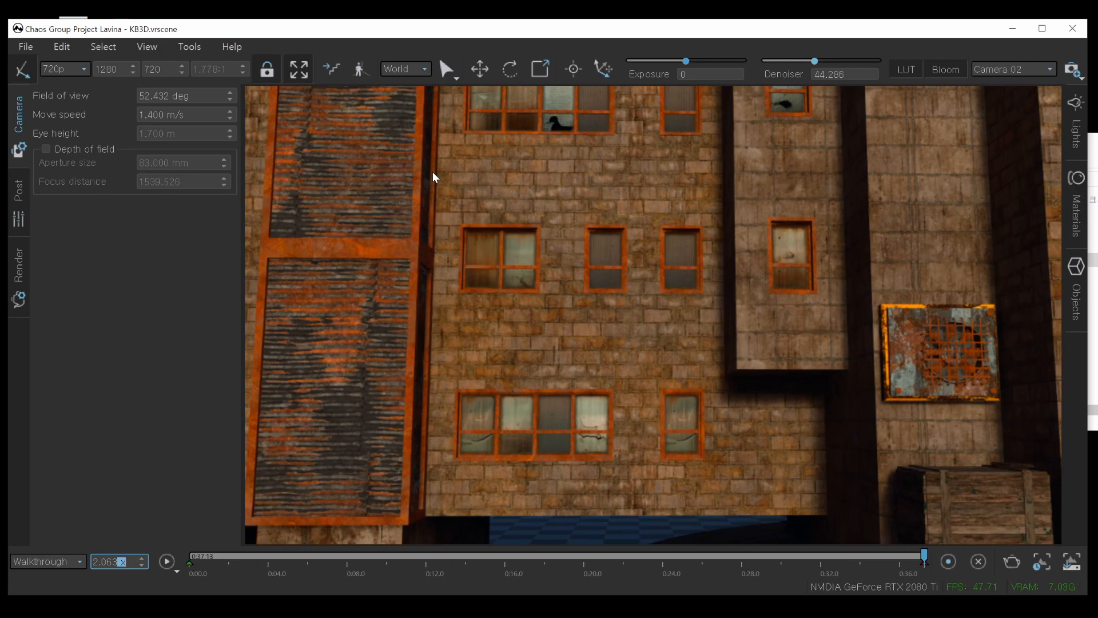
left_click_drag(406, 556, 304, 553)
left_click(173, 562)
Pull back to an overview of the factory and switch the view to the stored Camera 01.
scroll(791, 391, "down", 10)
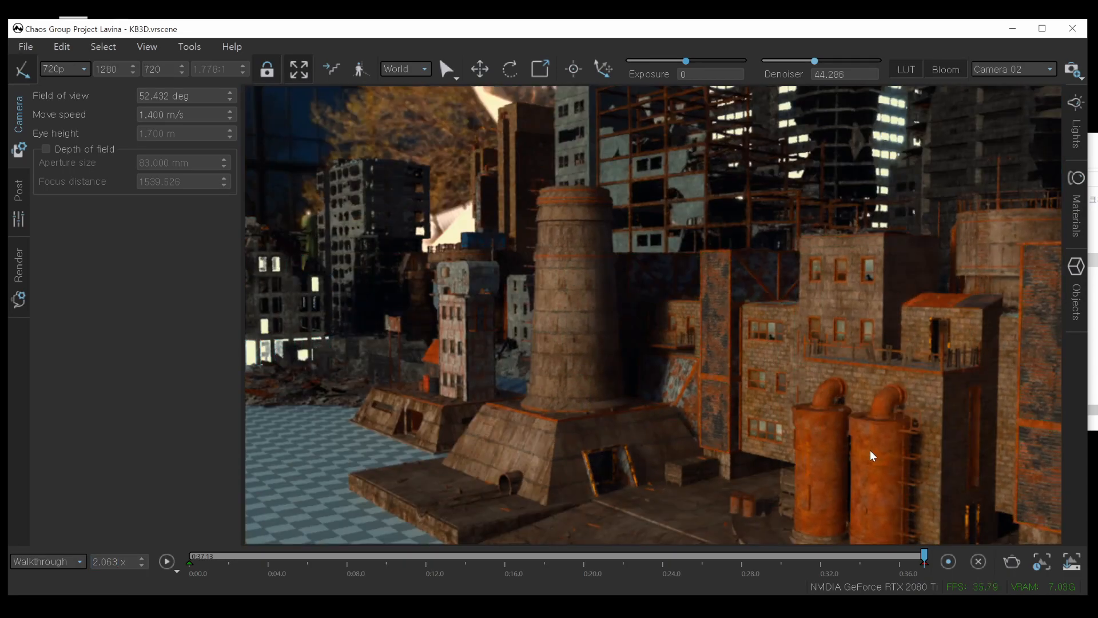
left_click_drag(871, 451, 980, 134)
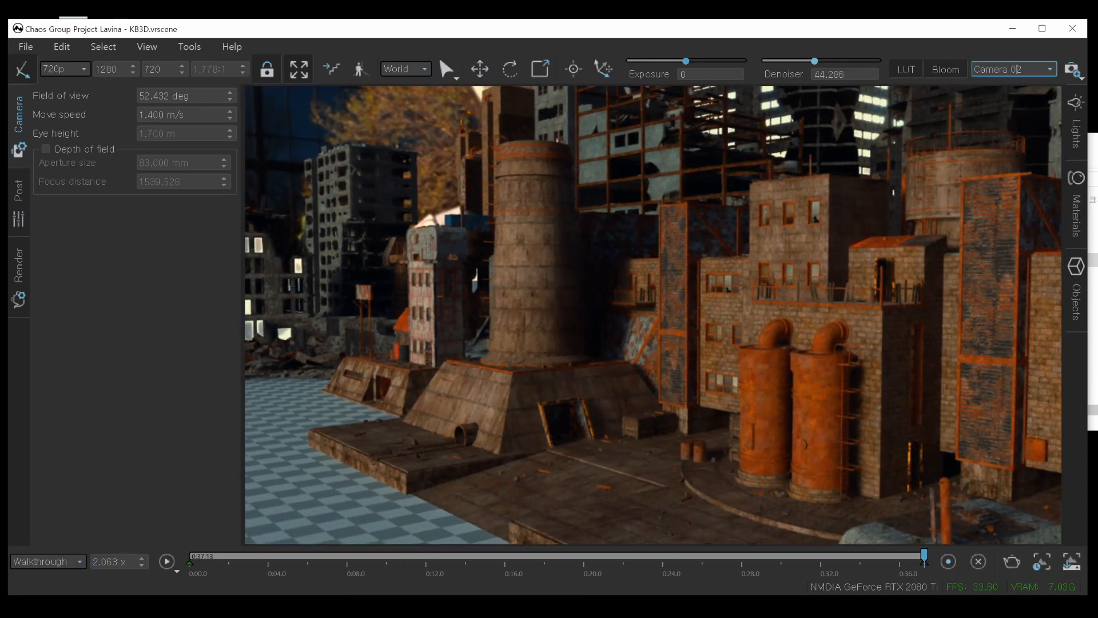
left_click(1048, 70)
left_click(1013, 120)
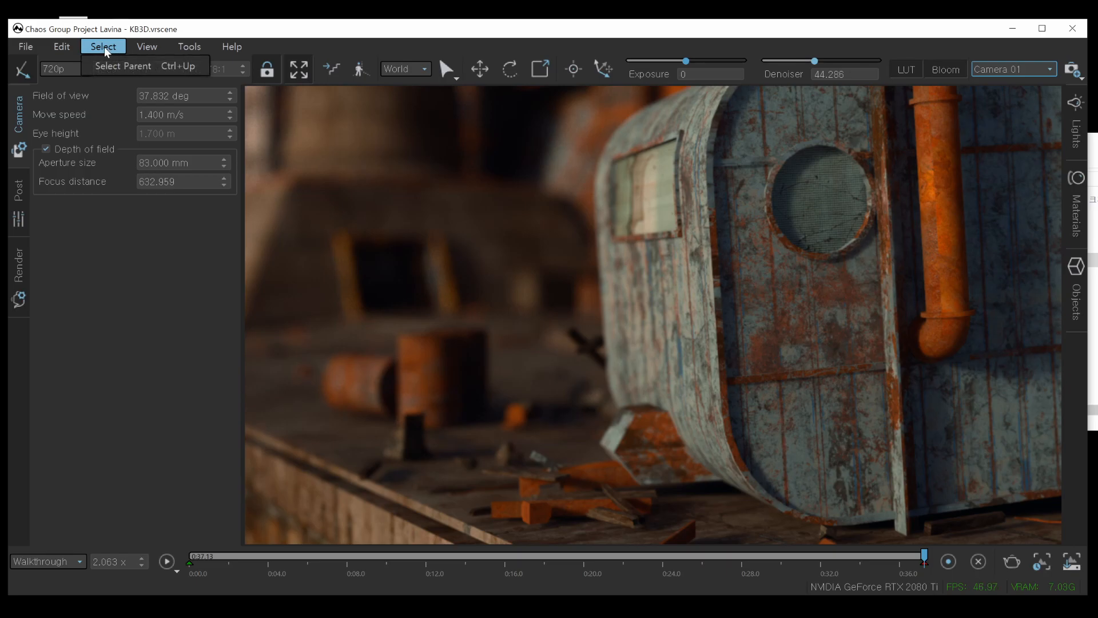
Open the preferences and examine the offline render defaults for width, height, samples and FPS.
left_click(61, 47)
left_click(104, 156)
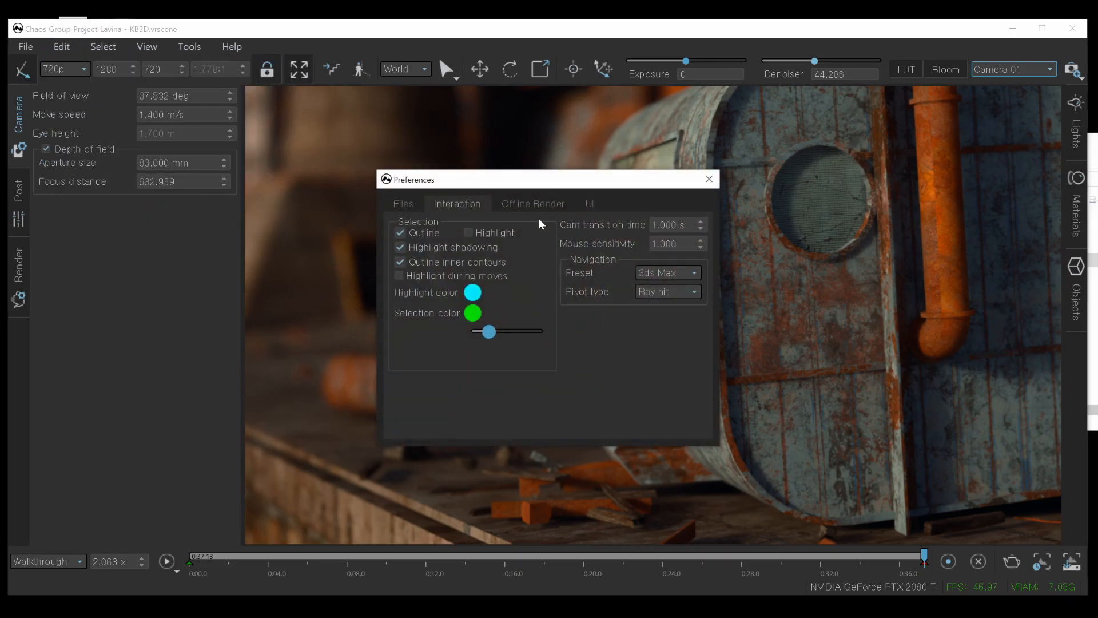
left_click(555, 202)
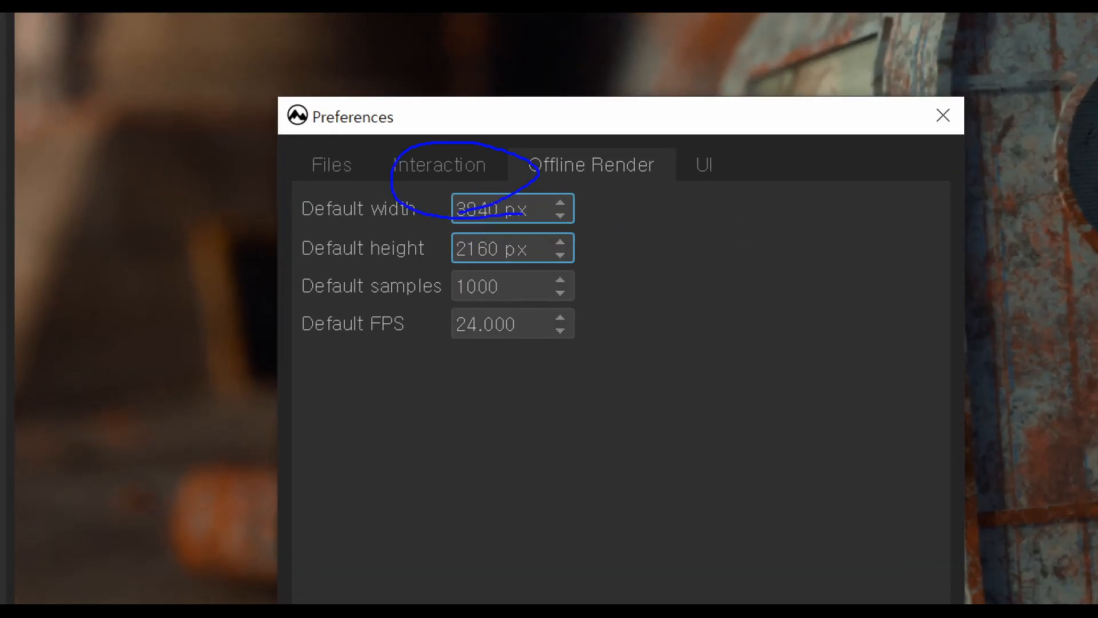
left_click_drag(501, 260, 436, 257)
mouse_move(572, 269)
left_mouse_down()
mouse_move(579, 252)
mouse_move(522, 268)
left_mouse_up()
mouse_move(448, 270)
left_mouse_down()
mouse_move(523, 306)
mouse_move(458, 258)
mouse_move(519, 274)
mouse_move(532, 293)
mouse_move(658, 293)
left_mouse_up()
left_click_drag(618, 285, 622, 312)
left_click_drag(695, 269, 701, 331)
left_click_drag(721, 293, 692, 263)
left_click_drag(686, 258, 733, 295)
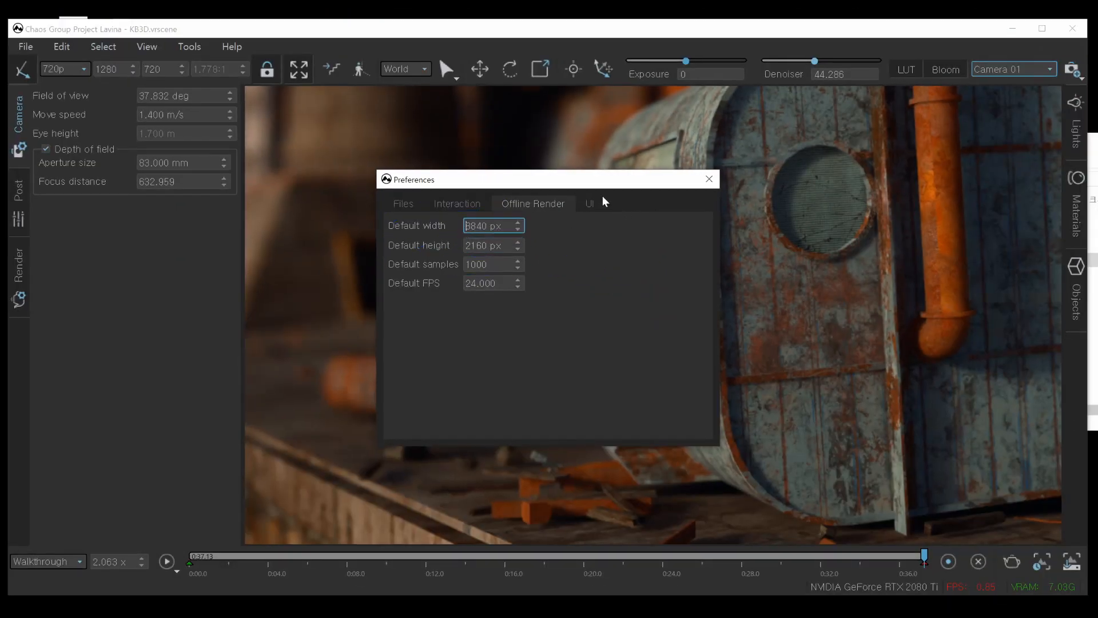
Shift the caravan slightly within the Camera 01 view, refocus on its side and close the preferences.
left_click_drag(608, 198, 153, 176)
middle_click_drag(688, 291, 777, 319)
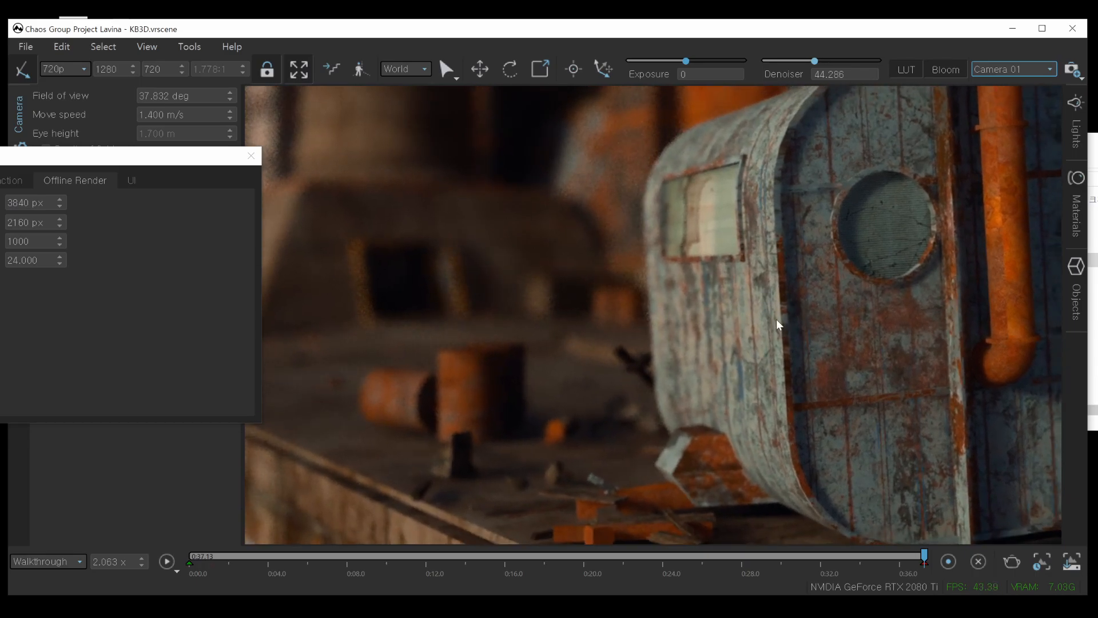
left_click(766, 314)
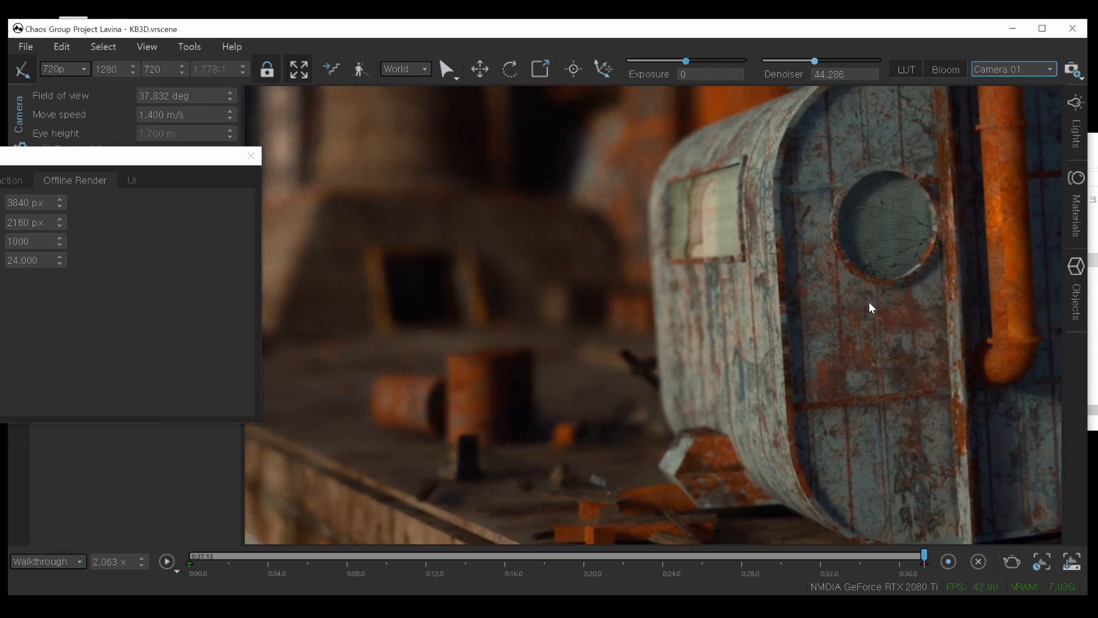
left_click(250, 155)
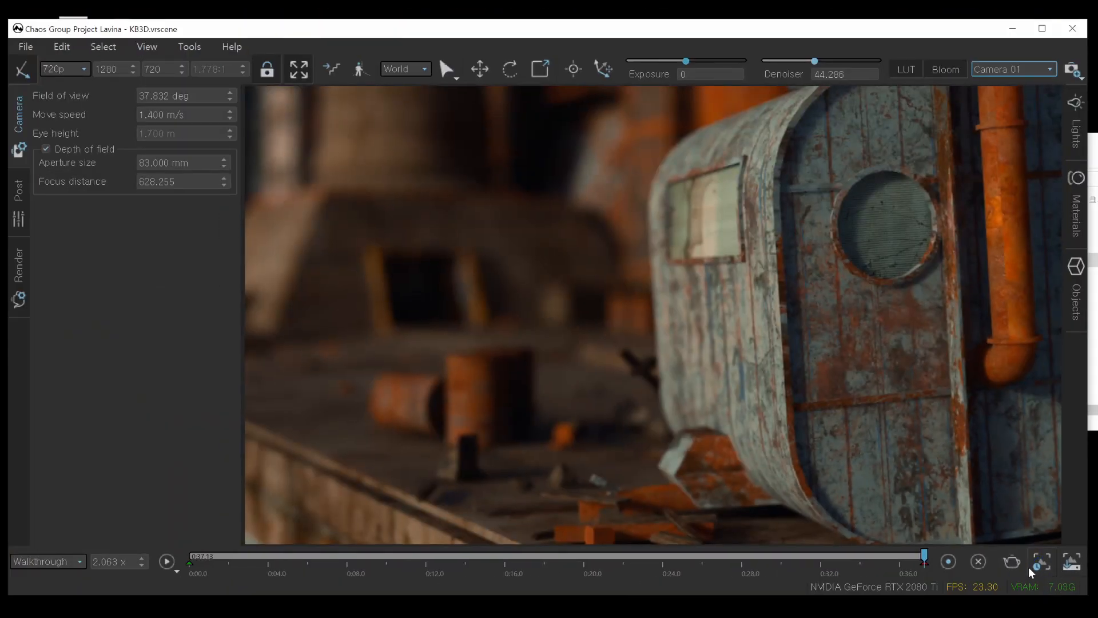
Open the Render snapshot settings, examine the width, height and samples, and close them without starting a render.
left_click(985, 571)
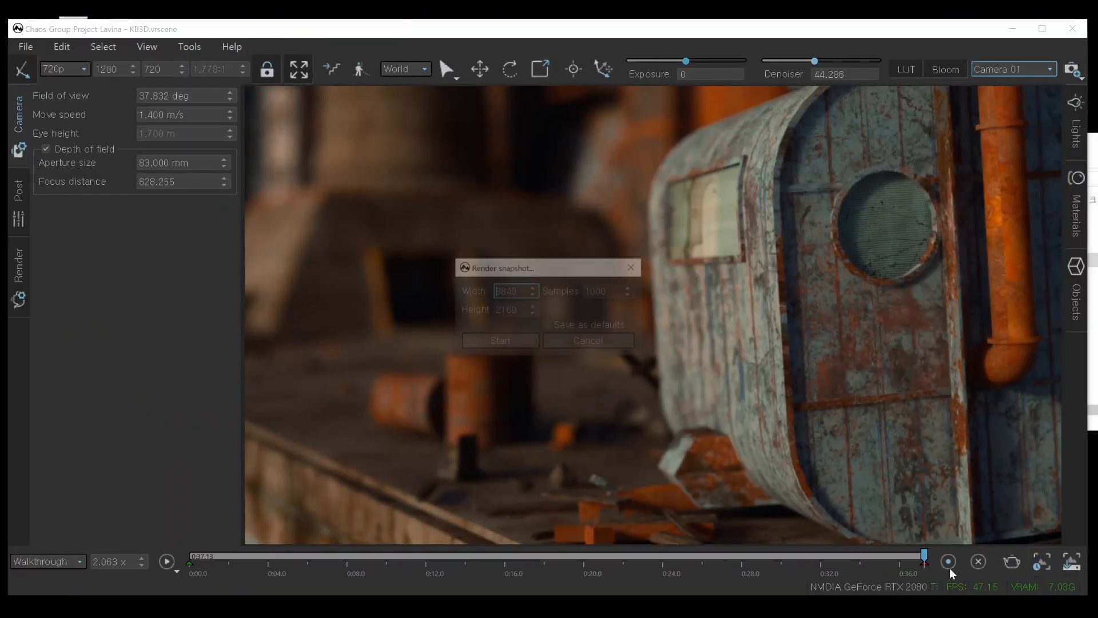
left_click_drag(544, 271, 535, 215)
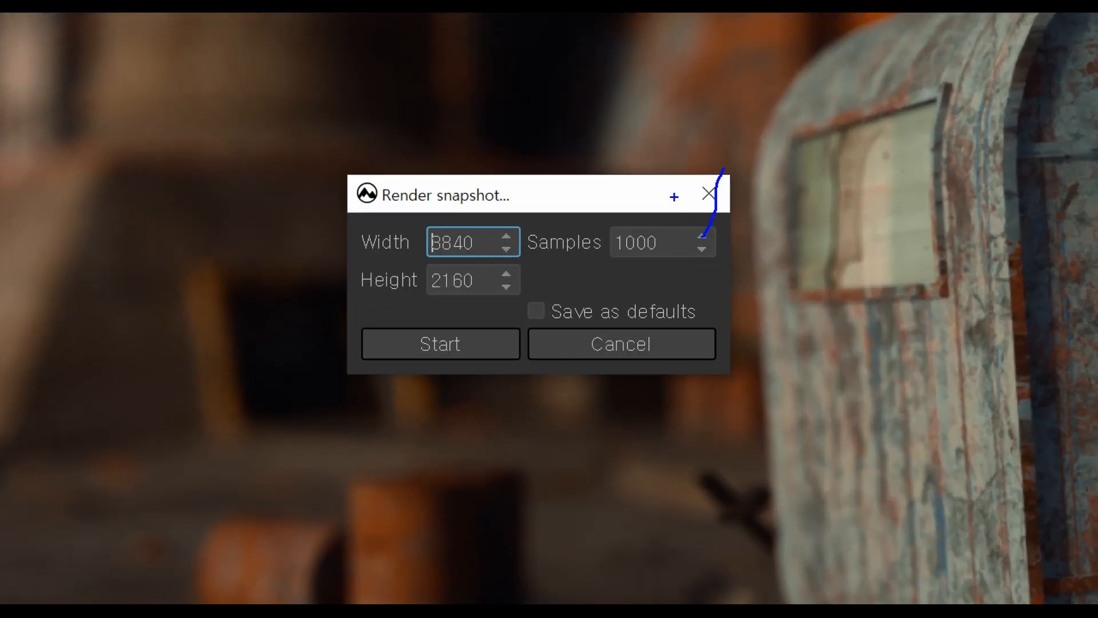
left_click_drag(674, 197, 734, 216)
mouse_move(677, 285)
left_mouse_down()
mouse_move(562, 253)
mouse_move(608, 273)
left_mouse_up()
mouse_move(473, 296)
left_mouse_down()
mouse_move(422, 293)
mouse_move(464, 291)
left_mouse_up()
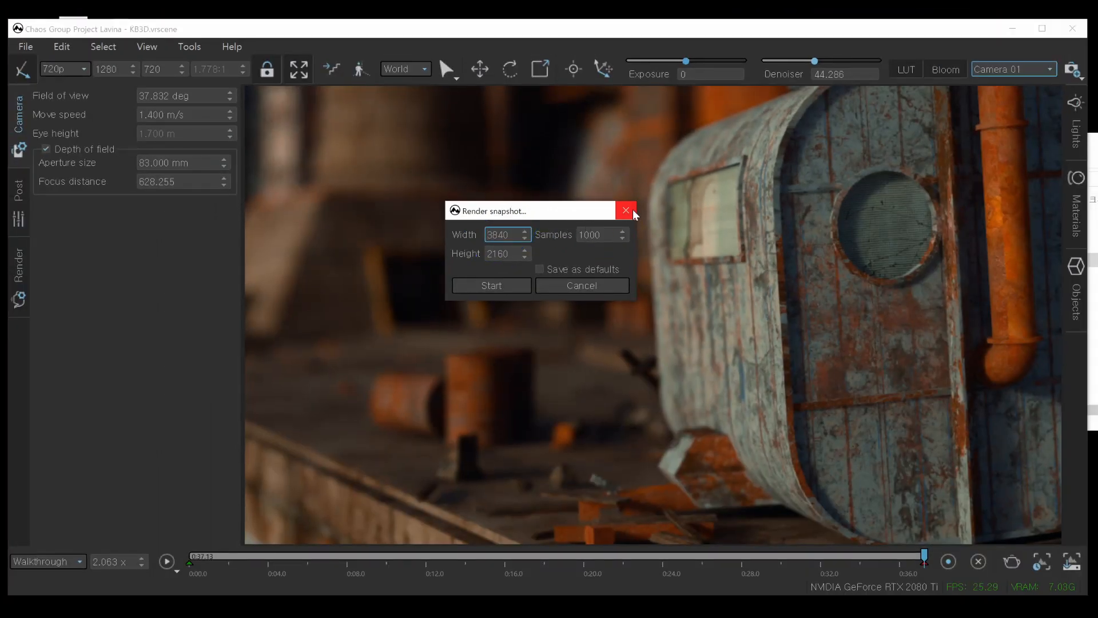
left_click(710, 194)
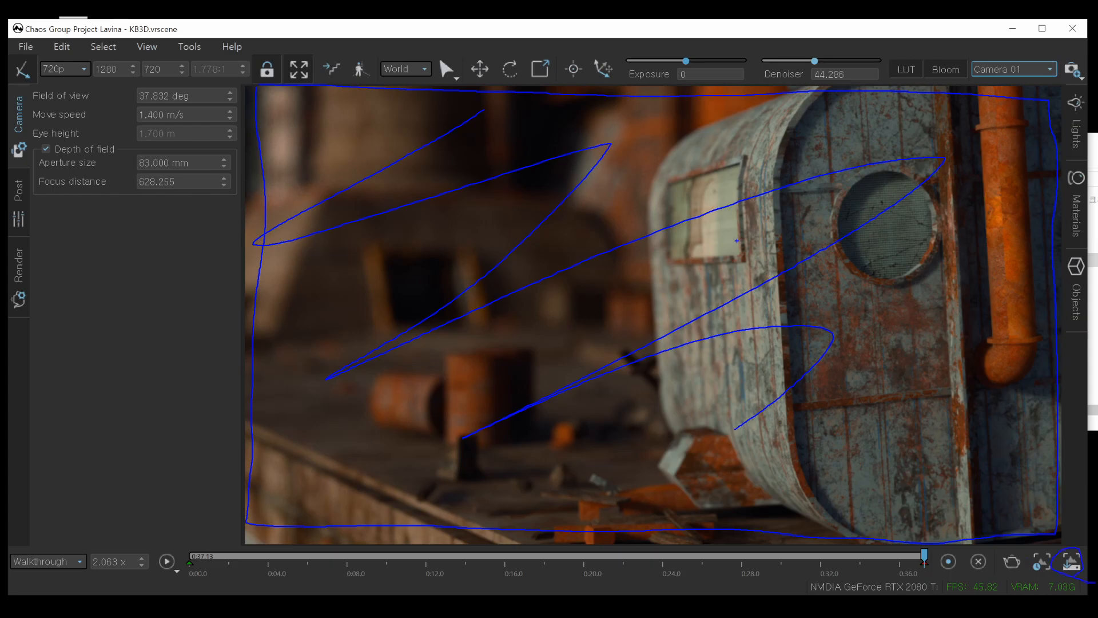
Clear the screen annotations, open exterior.png from the LAVINA images folder at full size, and close it after viewing.
key("Escape")
left_click(1071, 561)
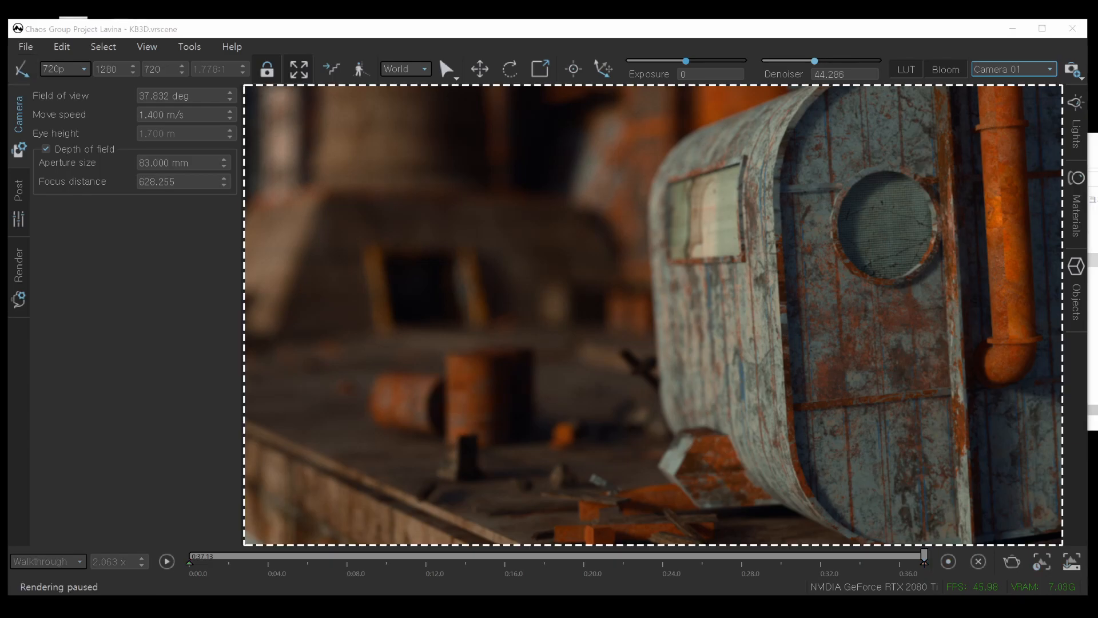
left_click_drag(1097, 237, 692, 159)
left_click(403, 250)
double_click(403, 251)
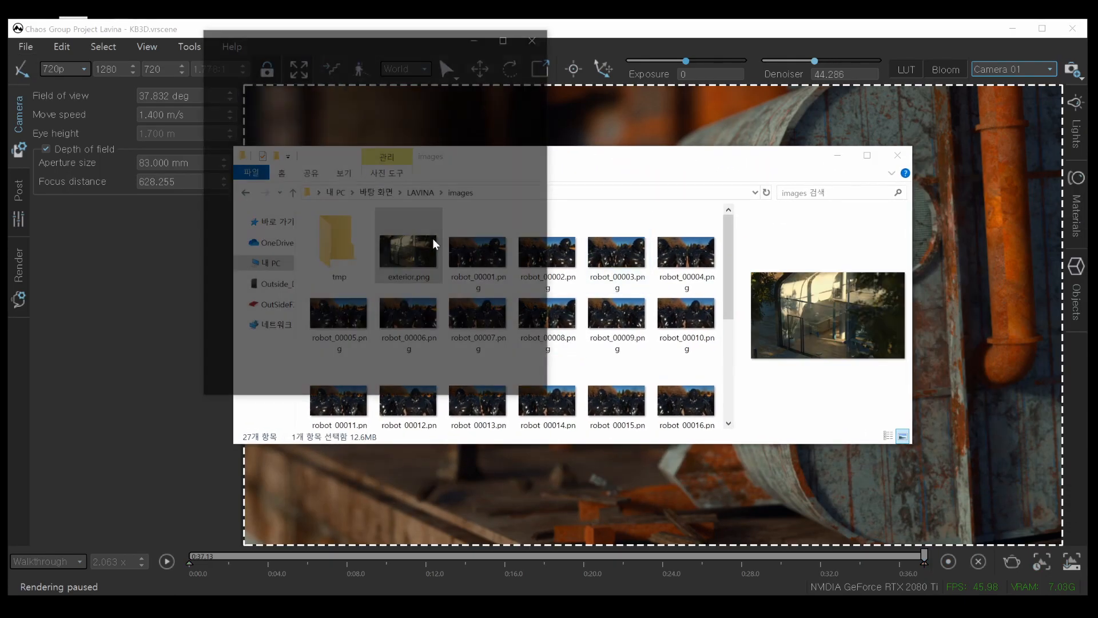
left_click(509, 34)
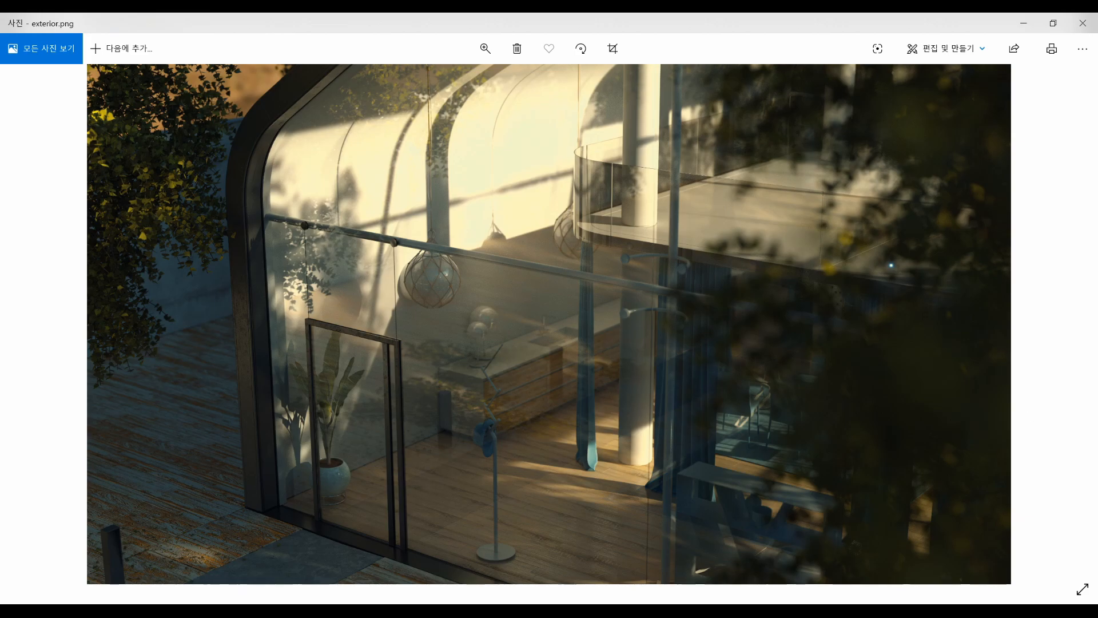
left_click(1083, 23)
left_click_drag(755, 158, 0, 159)
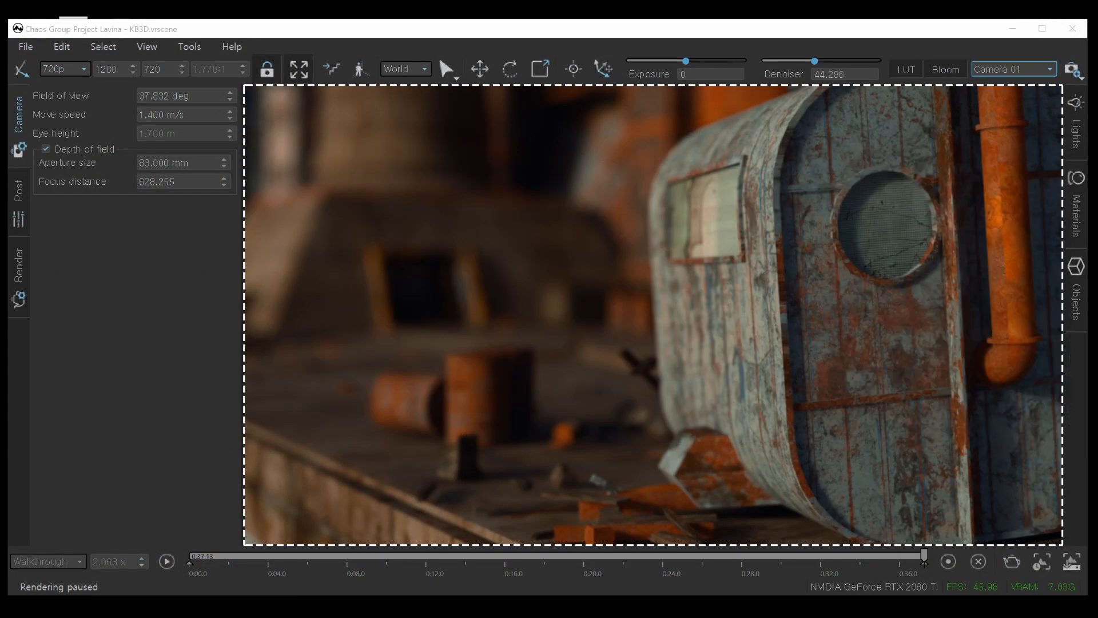
Play the walkthrough briefly, move its start marker to about 0:11 and play it from there to about 0:22.
left_click(1011, 563)
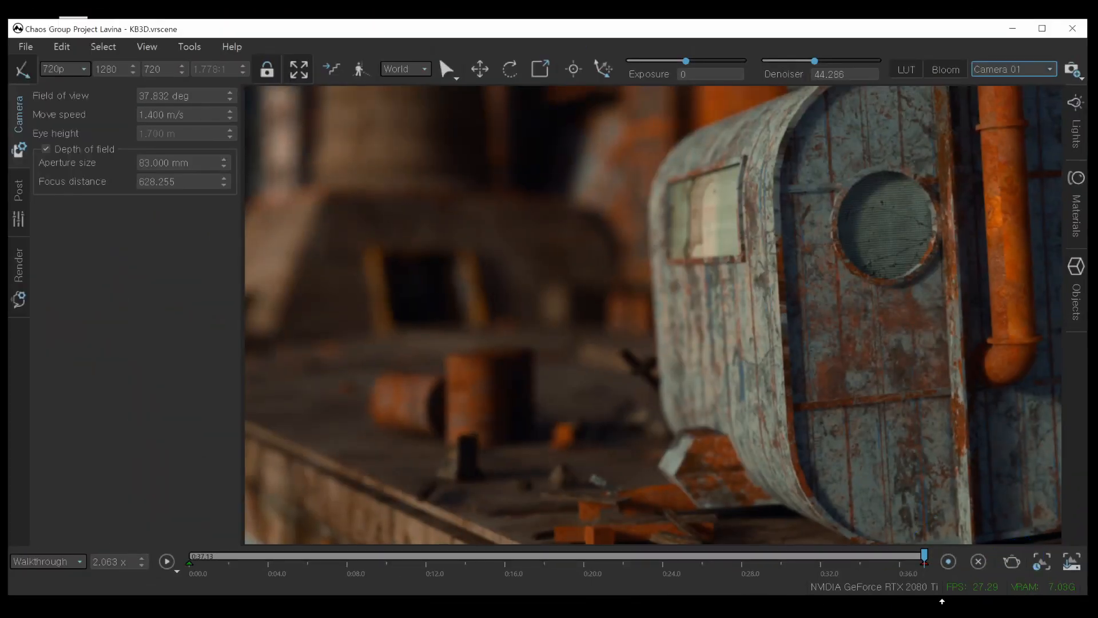
left_click(167, 562)
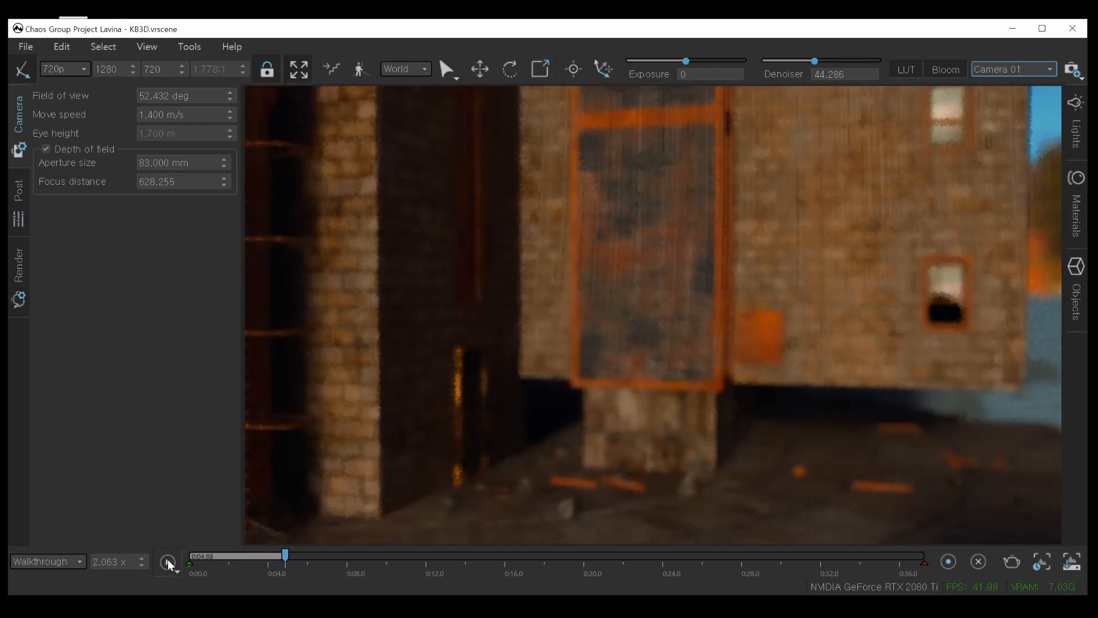
left_click(168, 563)
left_click_drag(294, 564, 411, 568)
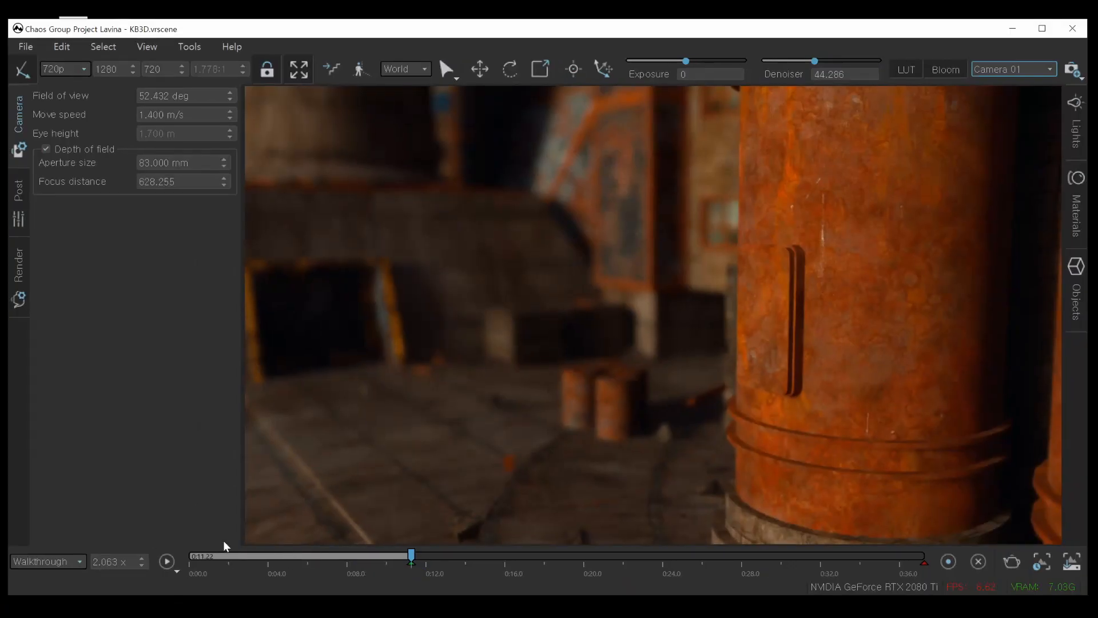
left_click(19, 537)
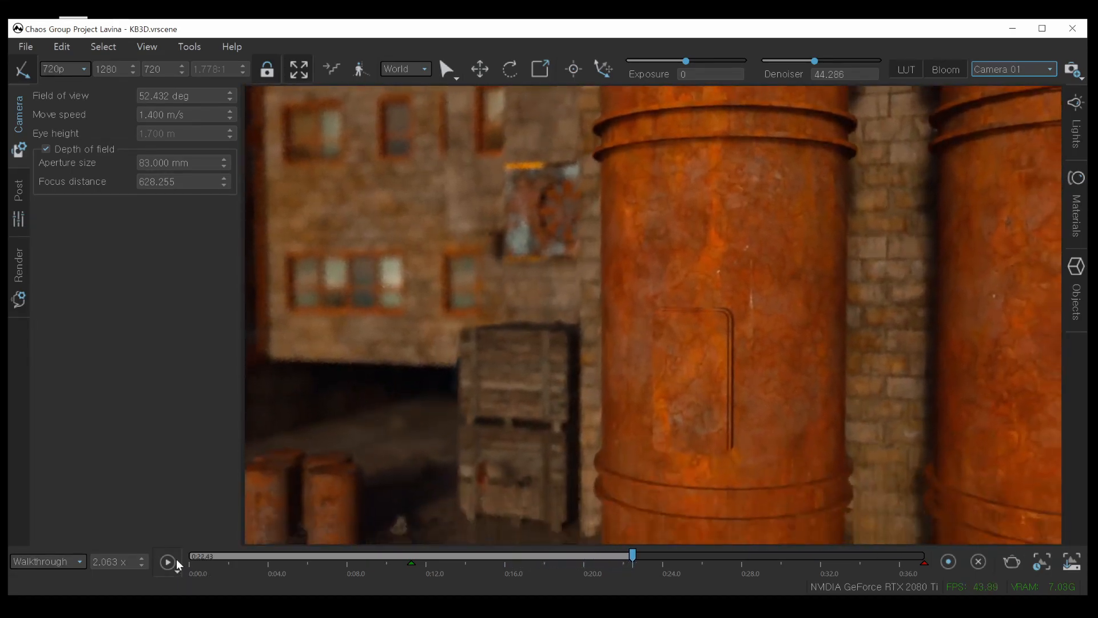
left_click(176, 566)
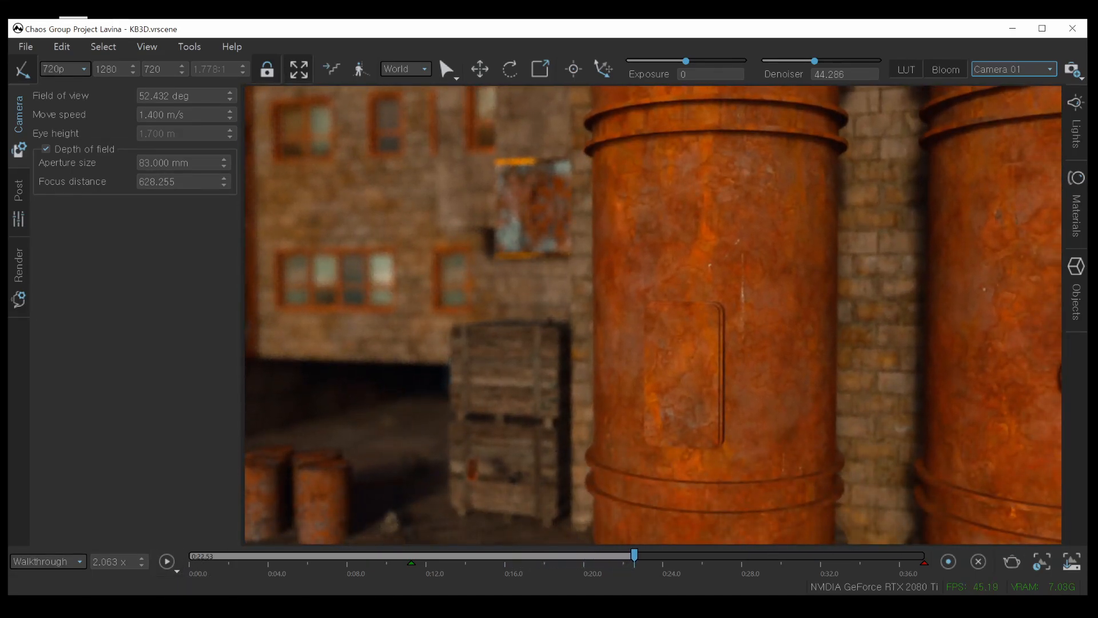
Open robot_00001.png from the images folder and page forward through the rendered robot frames.
left_click_drag(1096, 158, 429, 103)
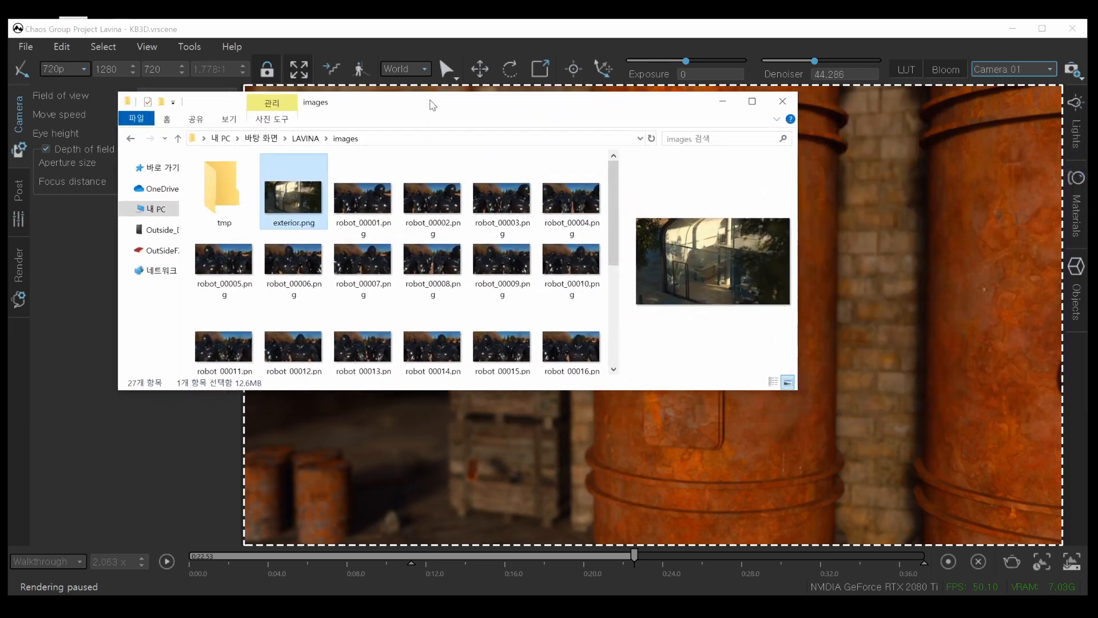
left_click(756, 101)
left_click(263, 119)
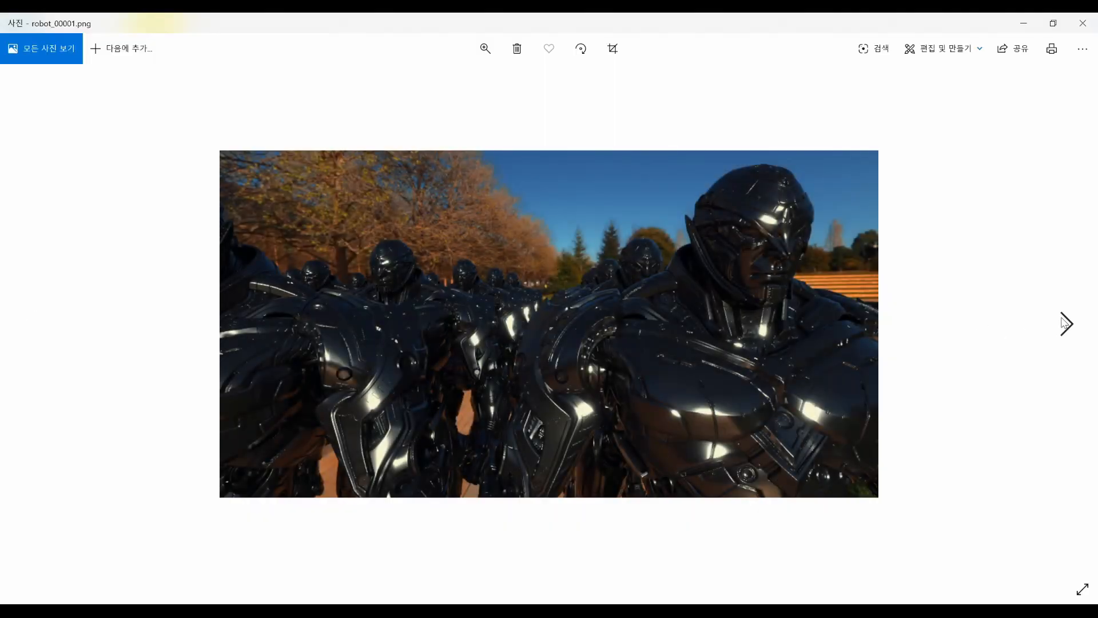
left_click(1065, 323)
left_click(1065, 324)
left_click(1065, 323)
left_click(1065, 323)
left_click(1065, 323)
left_click(1065, 323)
left_click(1065, 323)
left_click(1065, 323)
left_click(1066, 324)
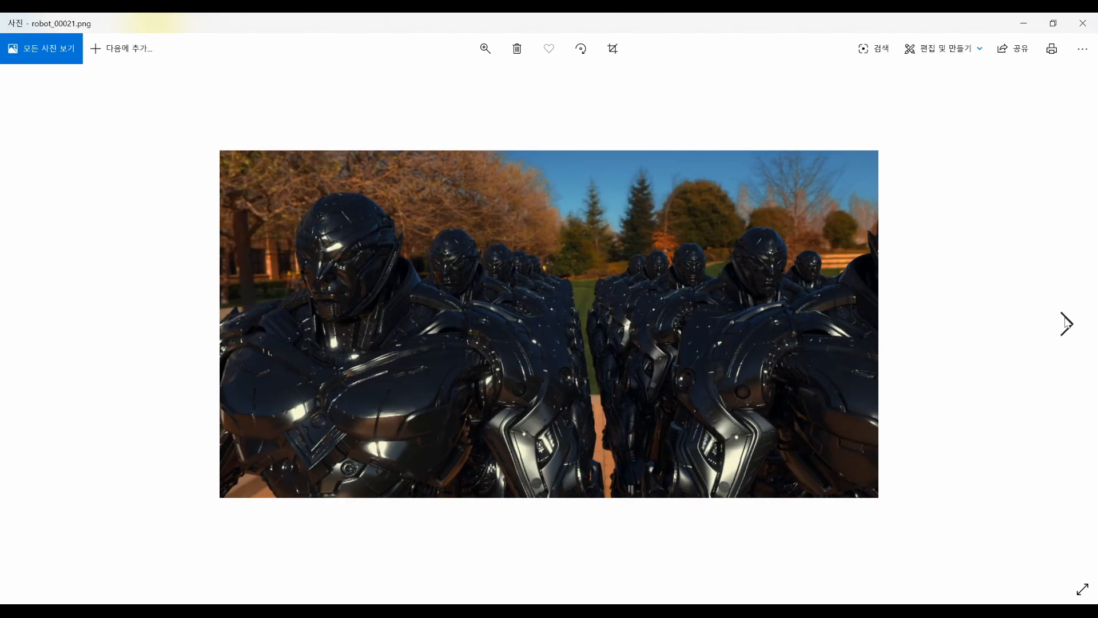
left_click(1065, 323)
Page back through the robot frames, close the image viewer and move the images folder aside.
left_click(53, 325)
left_click(54, 325)
left_click(54, 325)
left_click(54, 325)
left_click(54, 325)
left_click(54, 326)
left_click(1083, 23)
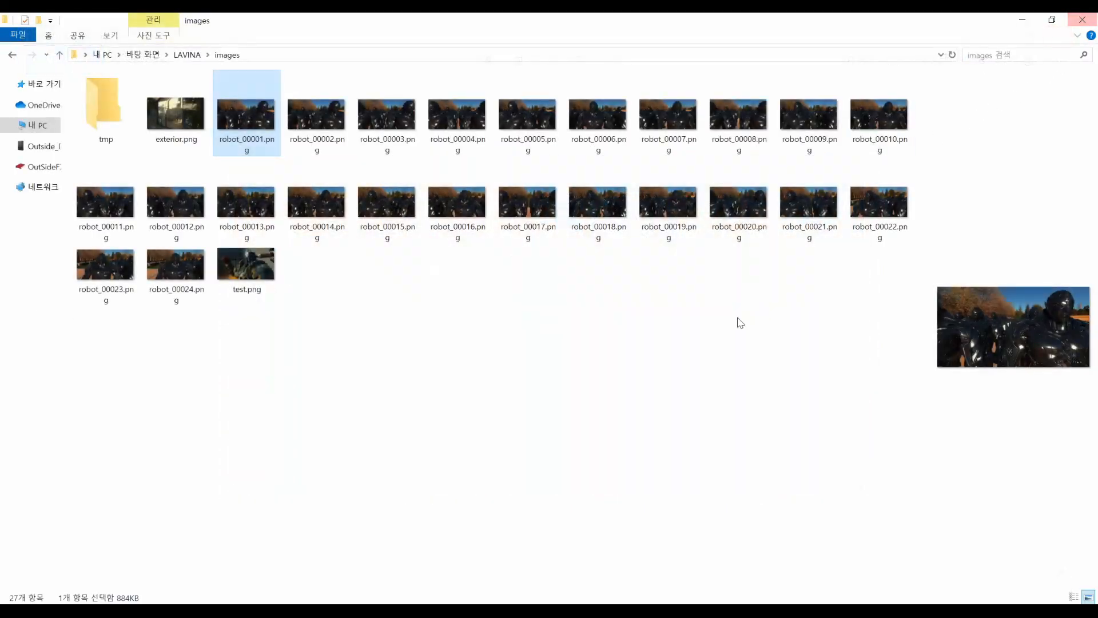
left_click_drag(820, 16, 1097, 92)
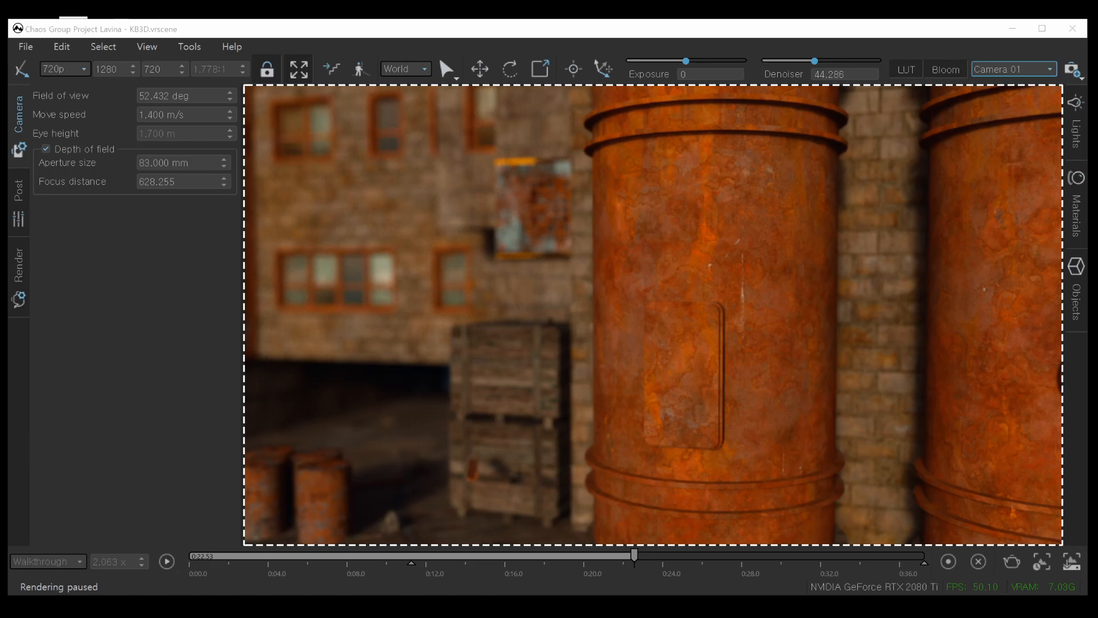
Examine the file type and size of cop.vrscene in the LAVINA folder.
left_click_drag(1097, 151, 711, 129)
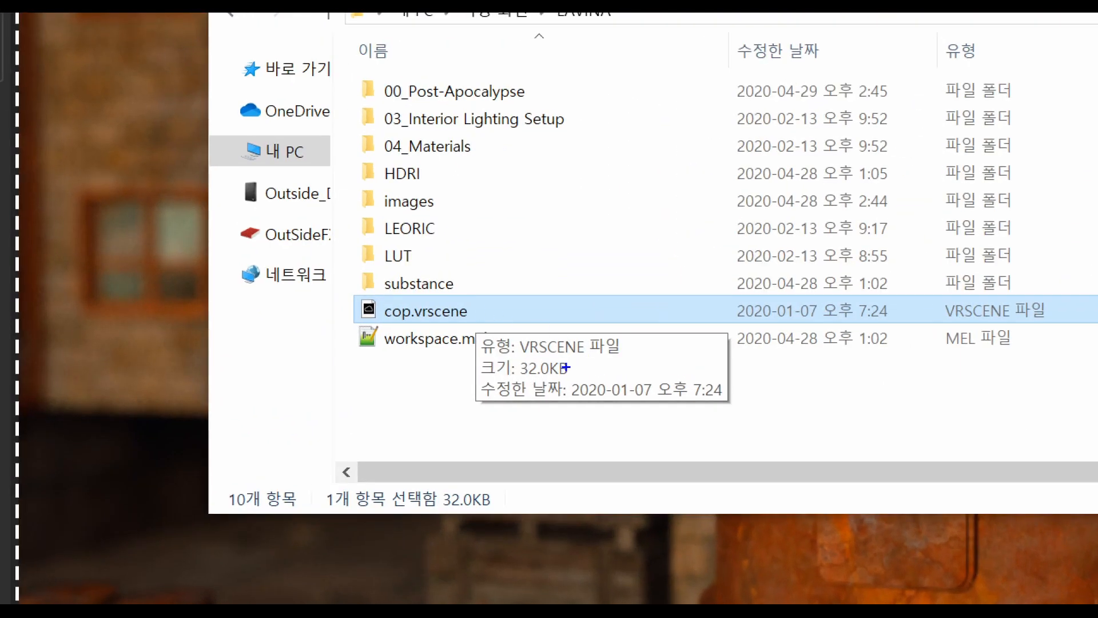
left_click_drag(566, 379, 611, 369)
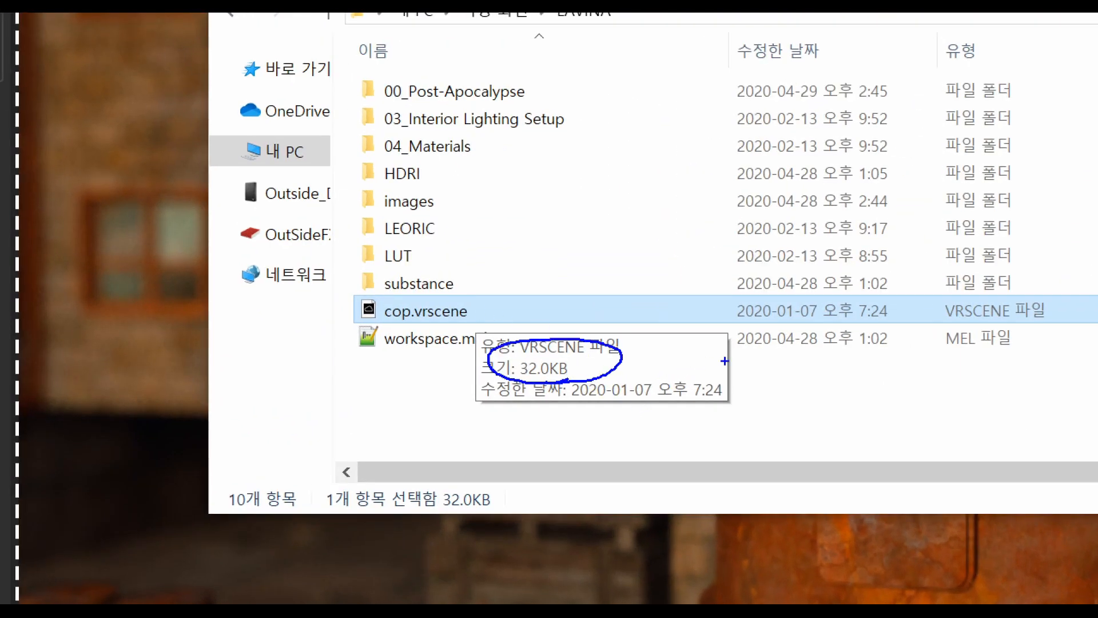
mouse_move(770, 365)
left_mouse_down()
mouse_move(781, 397)
mouse_move(801, 366)
left_mouse_up()
mouse_move(811, 372)
left_mouse_down()
mouse_move(812, 422)
mouse_move(898, 407)
mouse_move(951, 423)
left_mouse_up()
mouse_move(991, 349)
left_mouse_down()
mouse_move(992, 417)
mouse_move(892, 430)
mouse_move(852, 414)
left_mouse_up()
left_click_drag(801, 342, 506, 303)
left_click_drag(521, 256, 591, 308)
left_click_drag(528, 261, 615, 347)
left_click_drag(1012, 437, 818, 445)
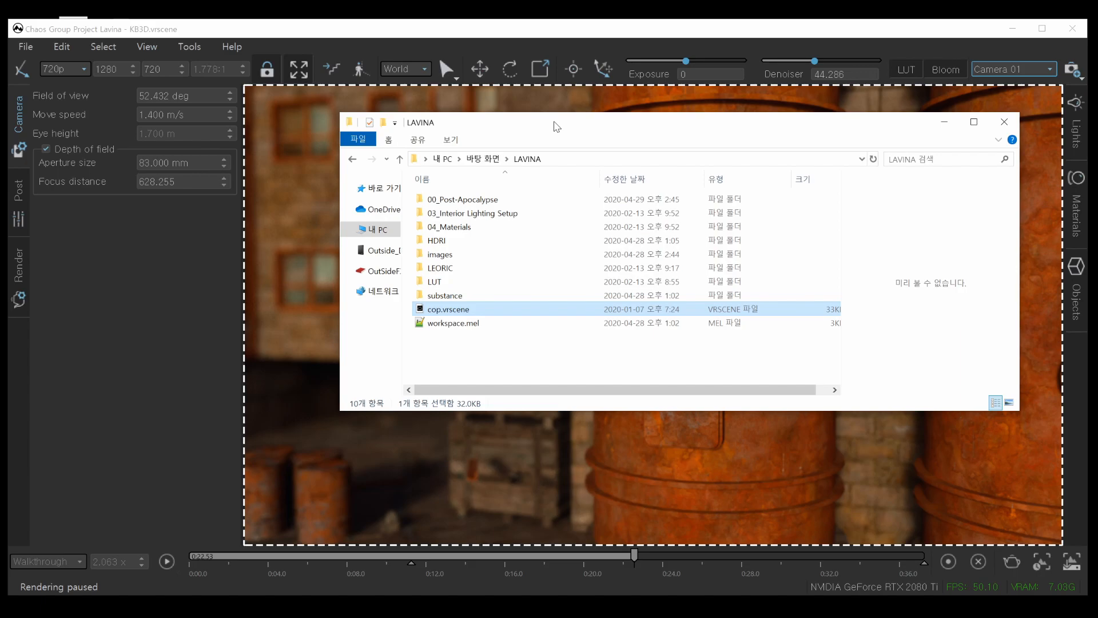
Open cop.vrscene from the LAVINA folder in the renderer, discarding the current scene.
left_click_drag(554, 127, 877, 122)
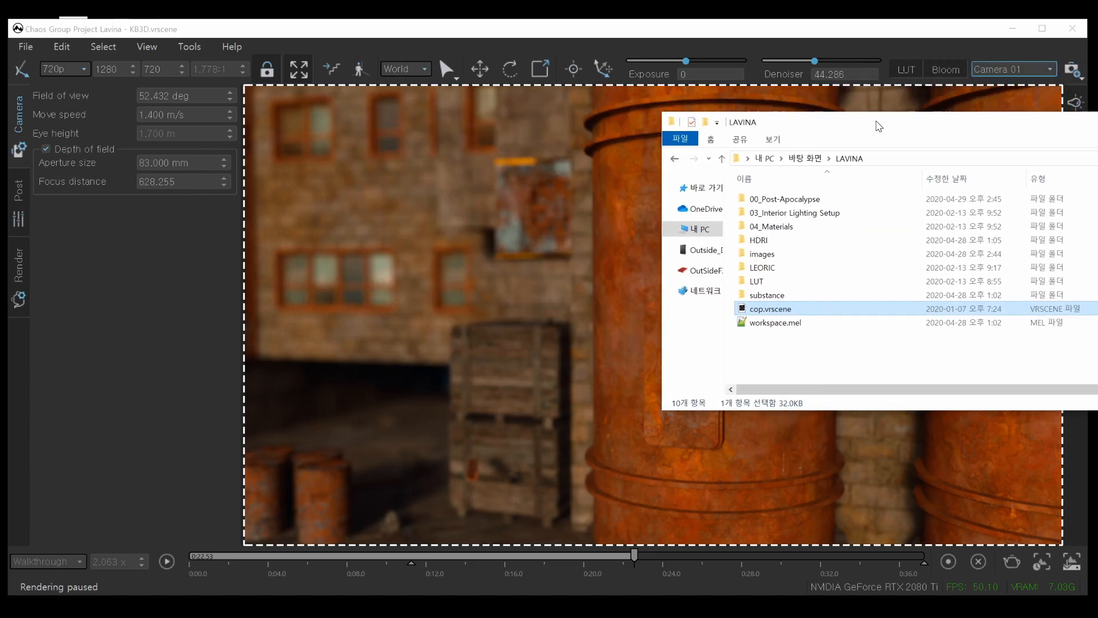
left_click_drag(748, 312, 523, 234)
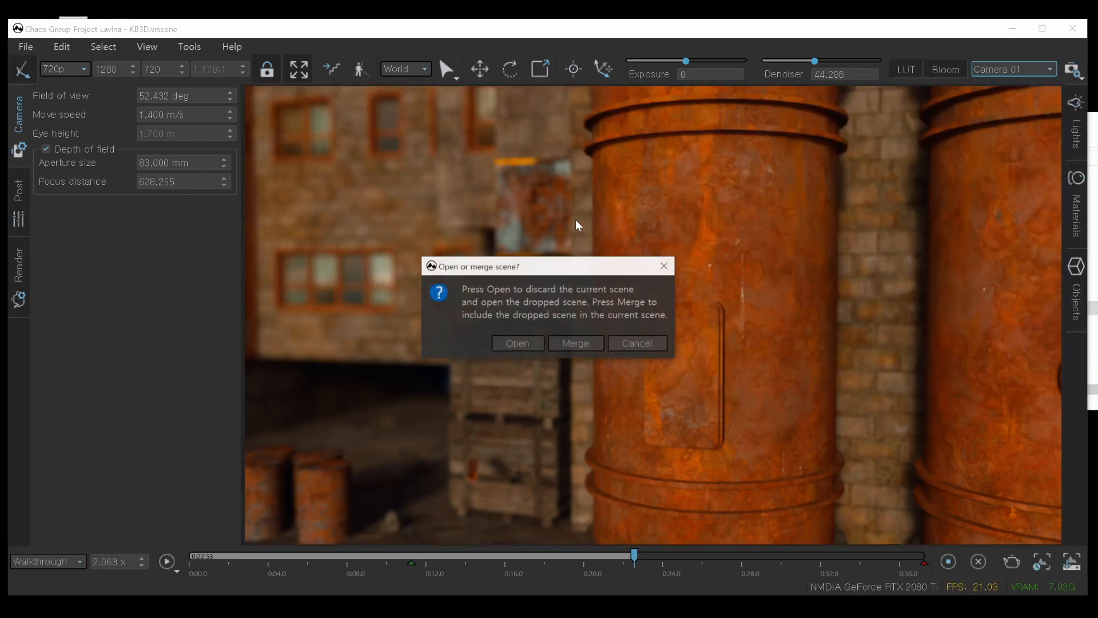
left_click(535, 343)
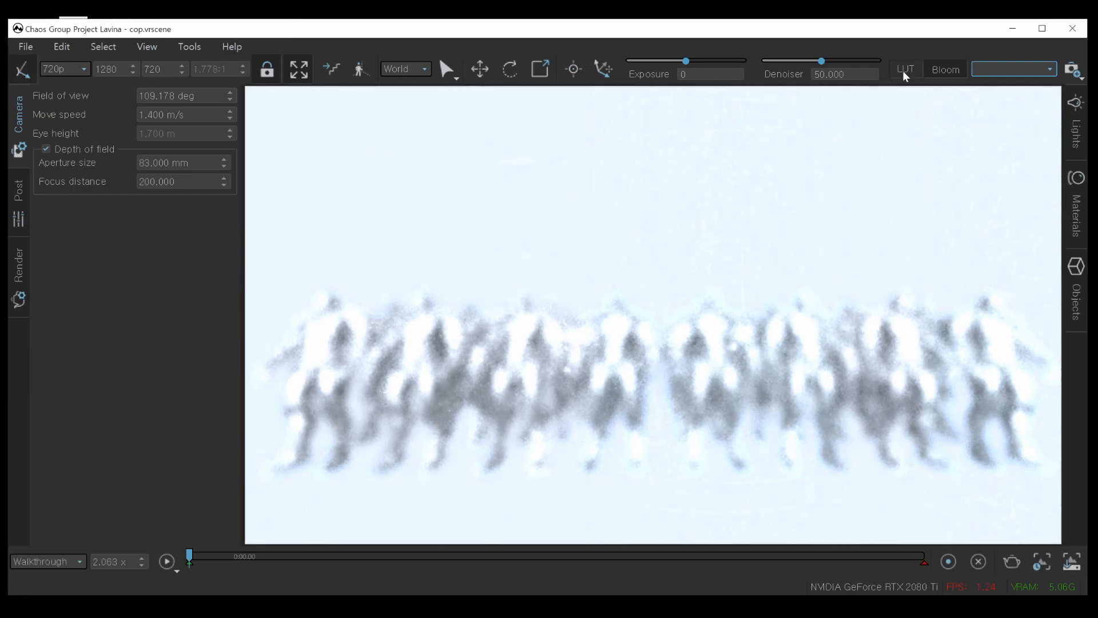
Disable the lights VRaySunShape1 and VRayLightRectShape1 in the robot scene.
left_click(1077, 135)
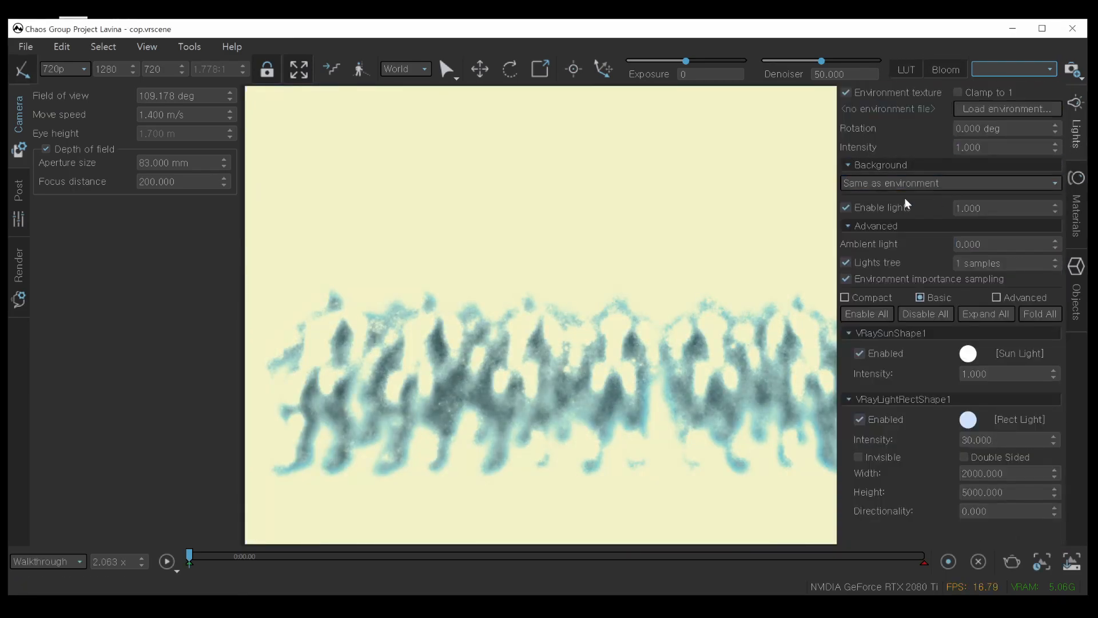
left_click(869, 353)
left_click(874, 418)
left_click(766, 374)
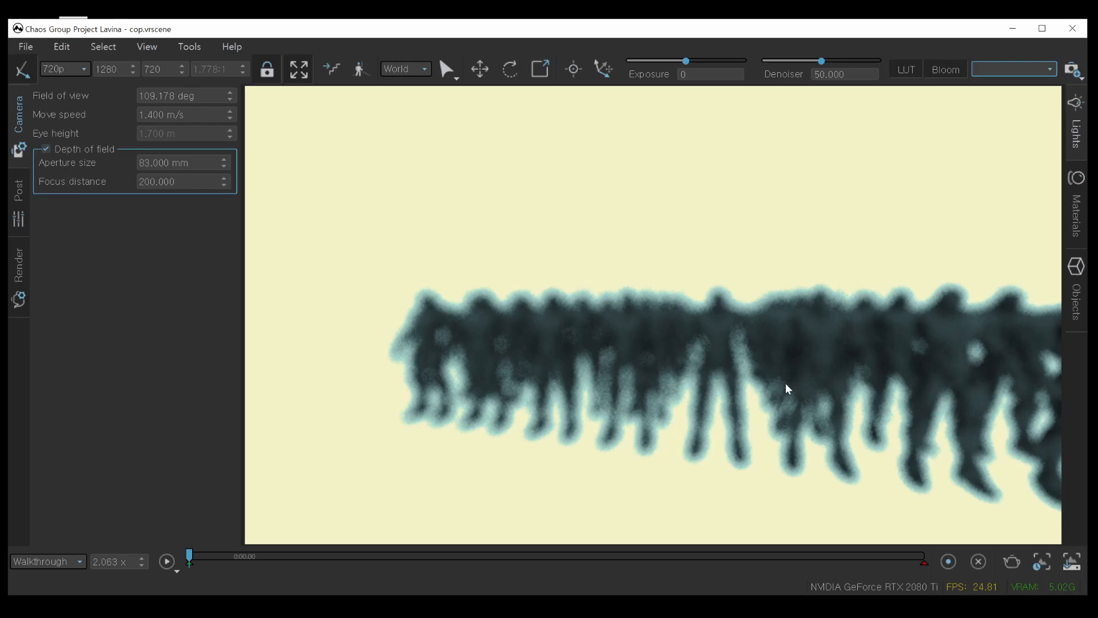
Turn off depth of field and frame the robot formation at an angle from the front.
left_click(46, 149)
middle_click_drag(735, 332, 412, 286)
left_click_drag(412, 286, 308, 292, "alt")
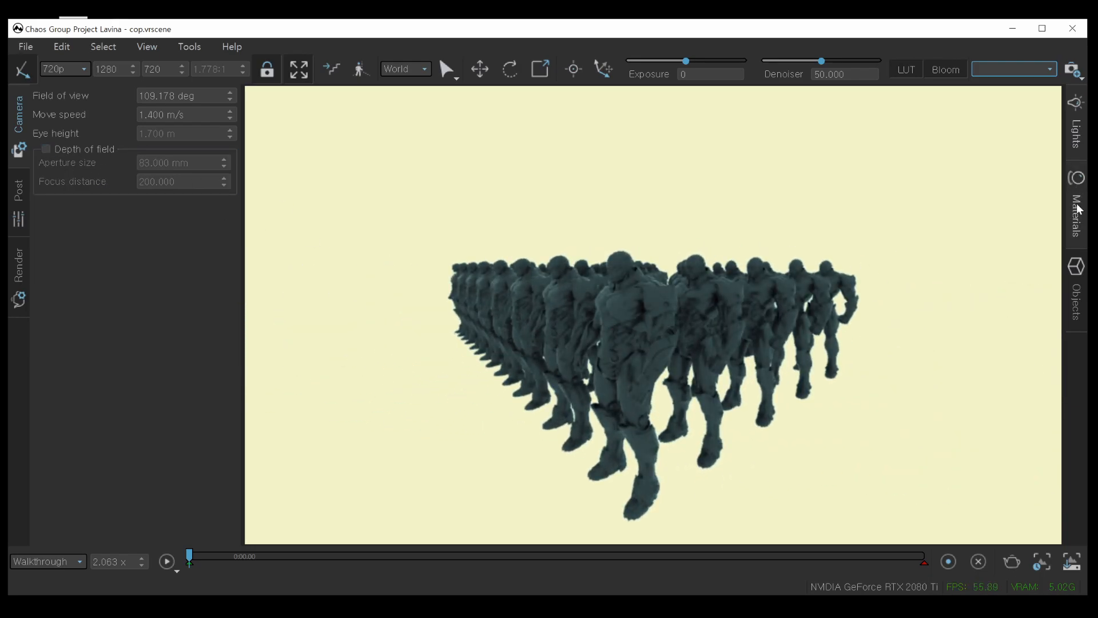
Load the outdoor plaza HDRI image as the scene's environment.
left_click(1076, 134)
left_click(1007, 110)
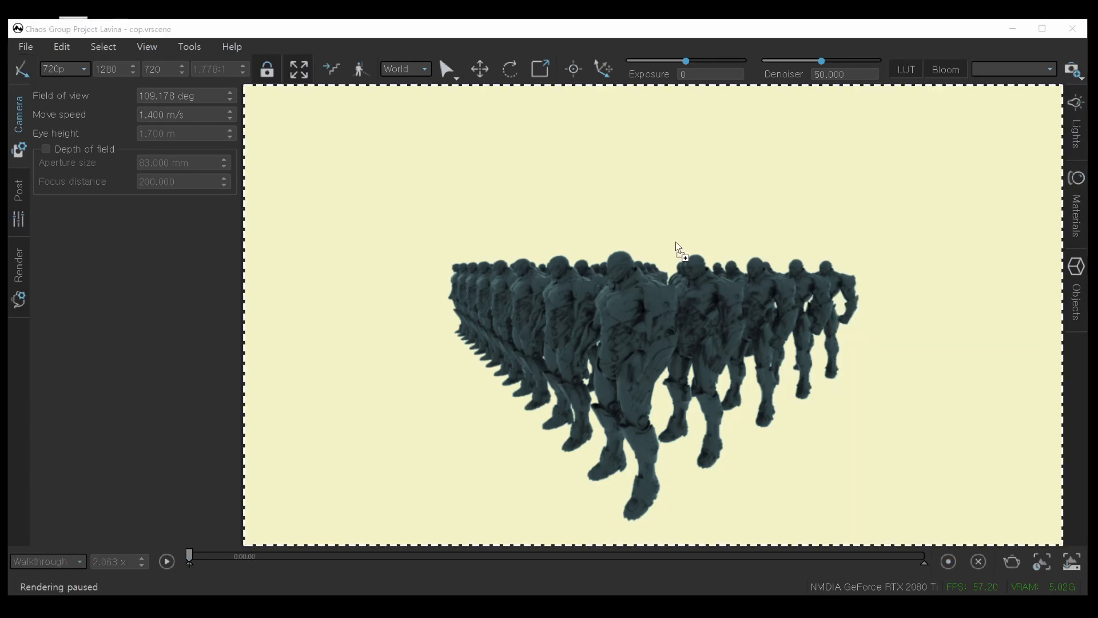
left_click_drag(721, 197, 872, 234)
Orbit, pan and zoom around the robot formation to examine the environment lighting and reflections.
scroll(801, 214, "down", 4)
left_click_drag(777, 244, 765, 245, "alt")
scroll(715, 272, "up", 5)
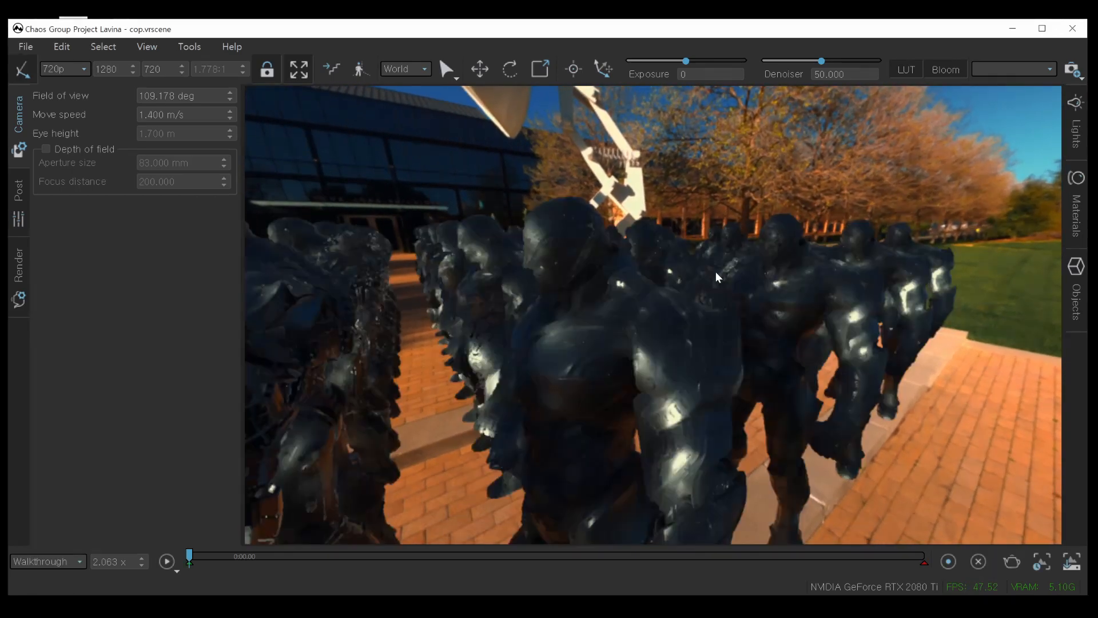
left_click_drag(672, 273, 774, 237, "alt")
scroll(774, 236, "up", 1)
middle_click_drag(778, 236, 808, 233)
scroll(797, 230, "down", 3)
mouse_move(784, 238)
left_mouse_down("alt")
mouse_move(768, 243)
mouse_move(753, 272)
left_mouse_up("alt")
scroll(753, 273, "down", 1)
scroll(753, 272, "up", 2)
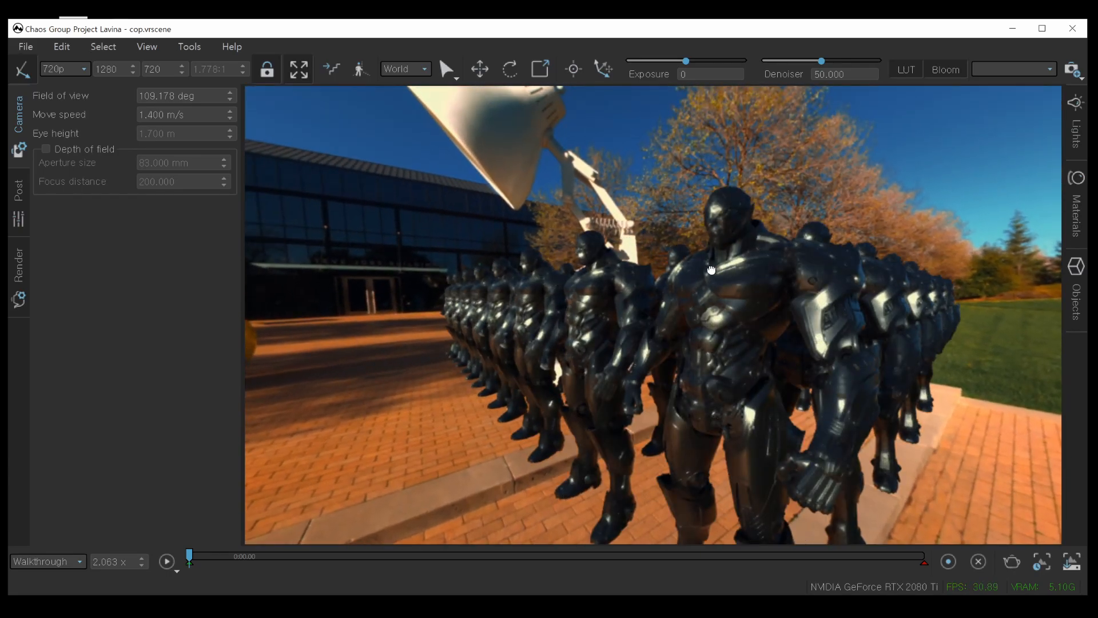
middle_click_drag(753, 273, 674, 287)
Open the scene statistics, examine the load times and triangle counts, and close them.
left_click(32, 48)
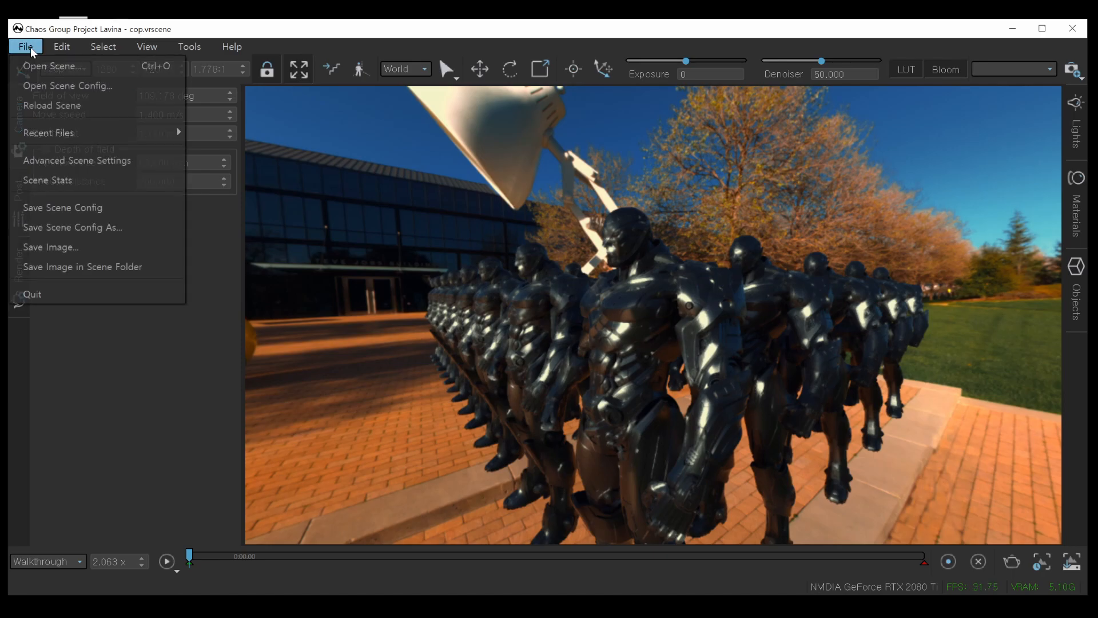
left_click(63, 179)
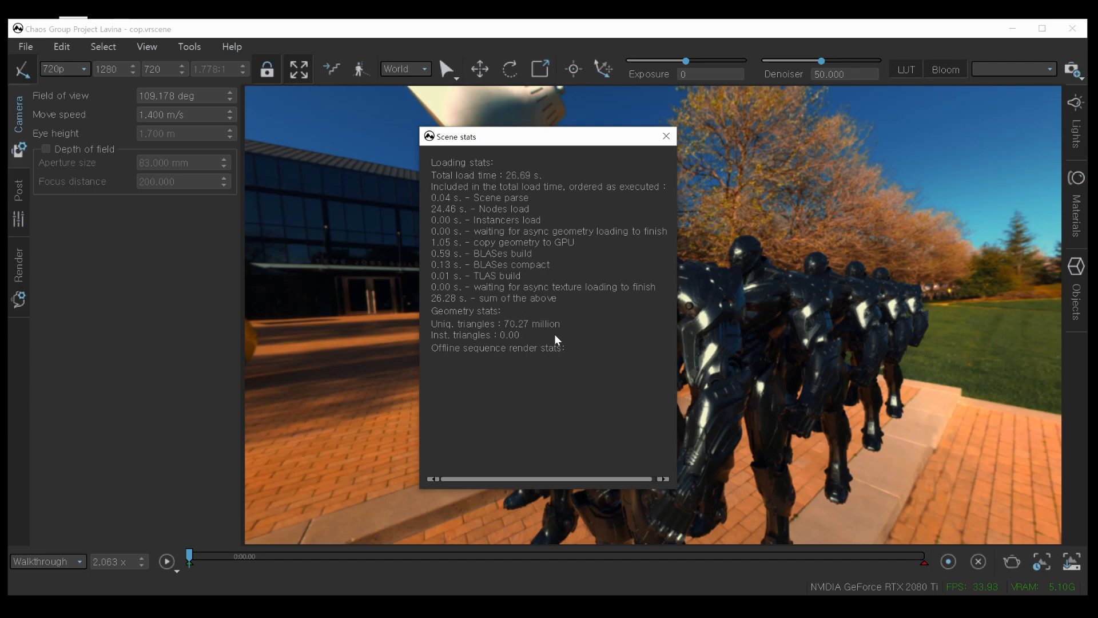
left_click(666, 137)
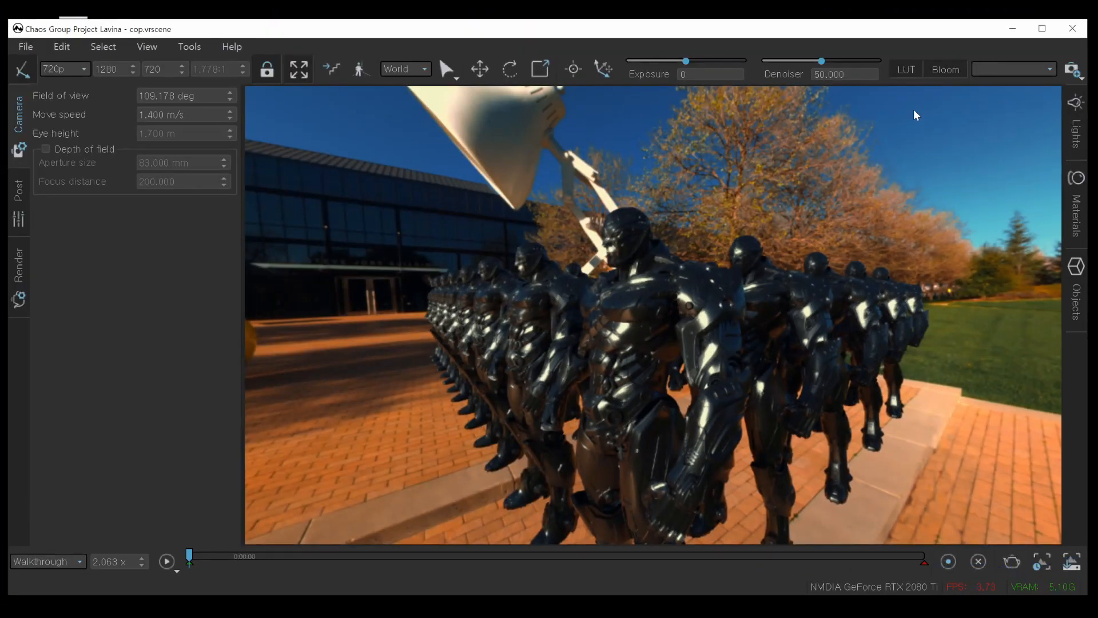
Set the denoiser to 0 and examine the front robots up close for noise.
left_click_drag(817, 60, 712, 57)
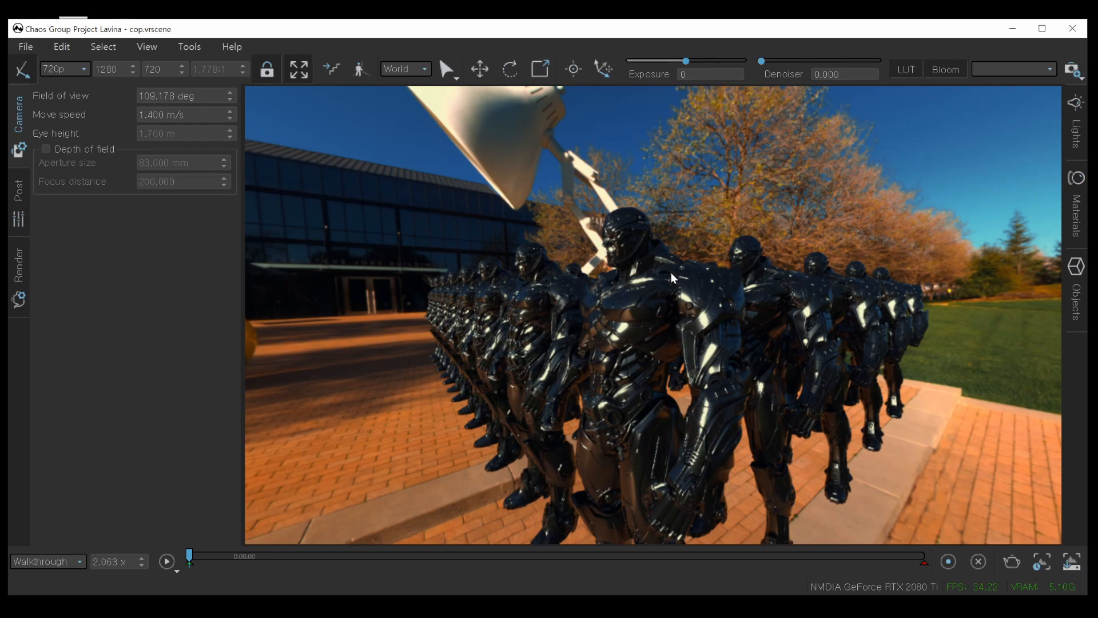
scroll(657, 311, "up", 3)
mouse_move(666, 319)
left_mouse_down("alt")
mouse_move(712, 320)
mouse_move(680, 297)
left_mouse_up("alt")
middle_click_drag(680, 296, 848, 288)
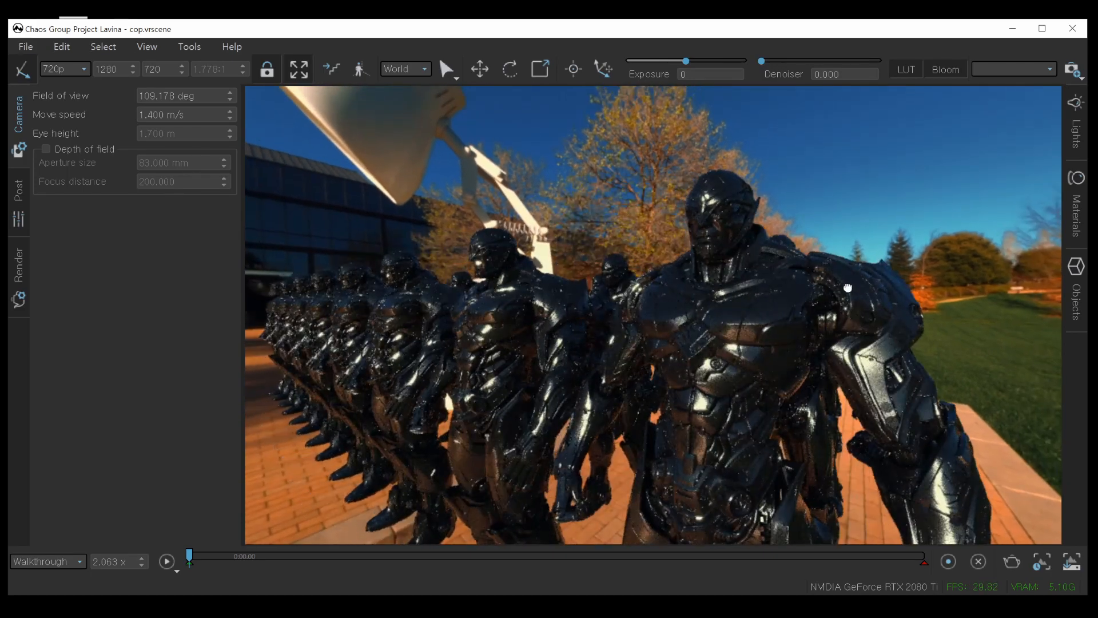
Raise the denoiser to about 59, reduce it to 11.429 and compare the noise on the front robot.
left_click_drag(763, 61, 832, 61)
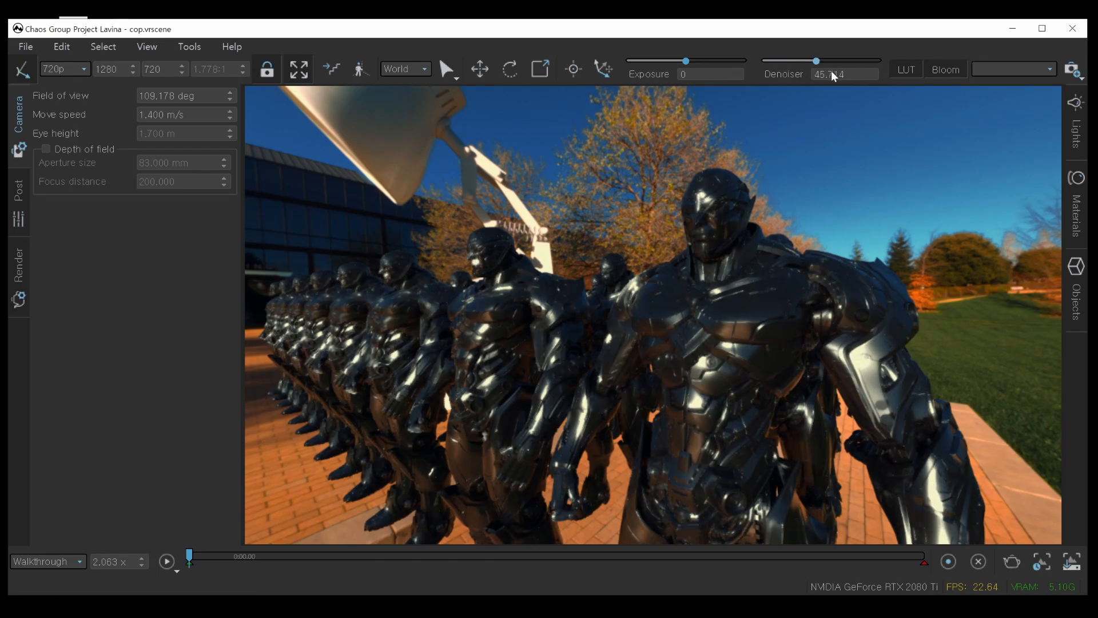
left_click_drag(791, 290, 812, 283, "alt")
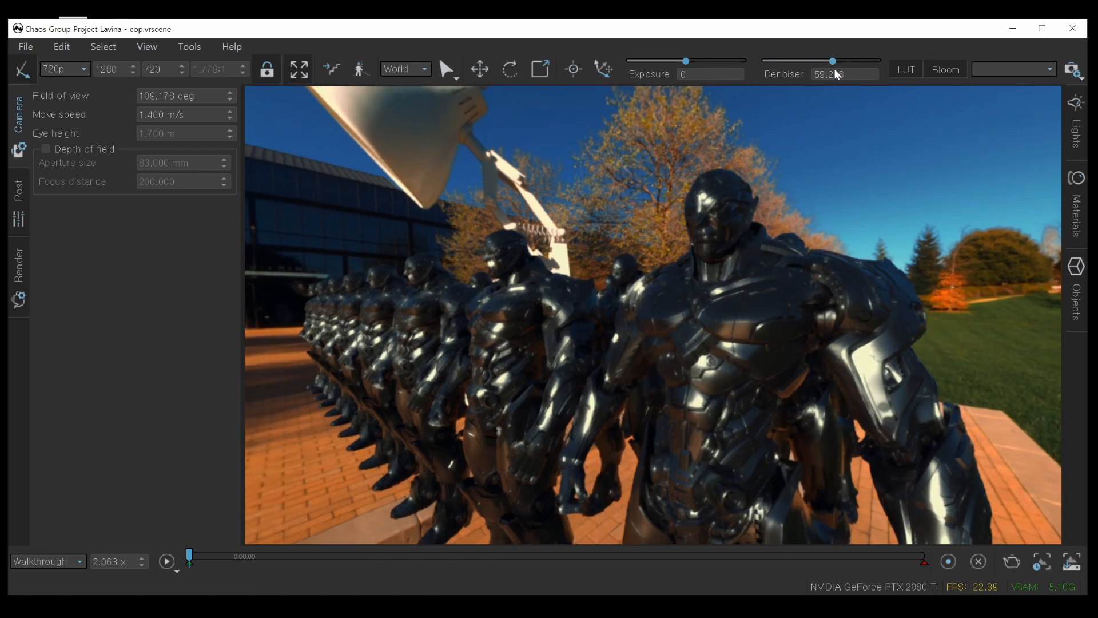
left_click_drag(830, 63, 775, 61)
left_click_drag(932, 326, 880, 308, "alt")
scroll(853, 294, "up", 2)
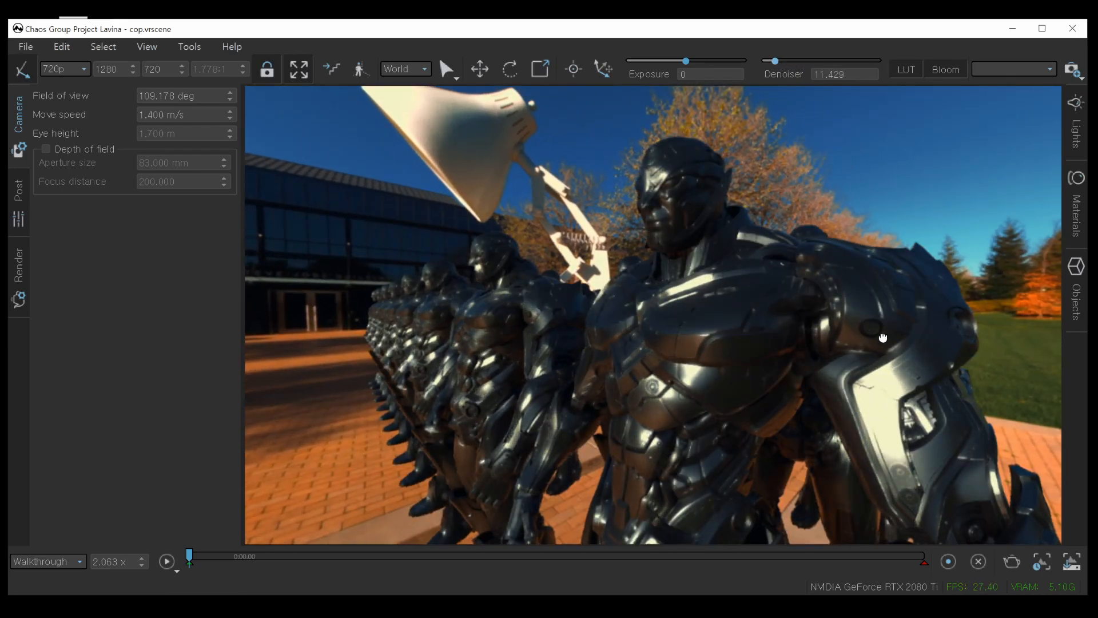
middle_click_drag(875, 329, 948, 385)
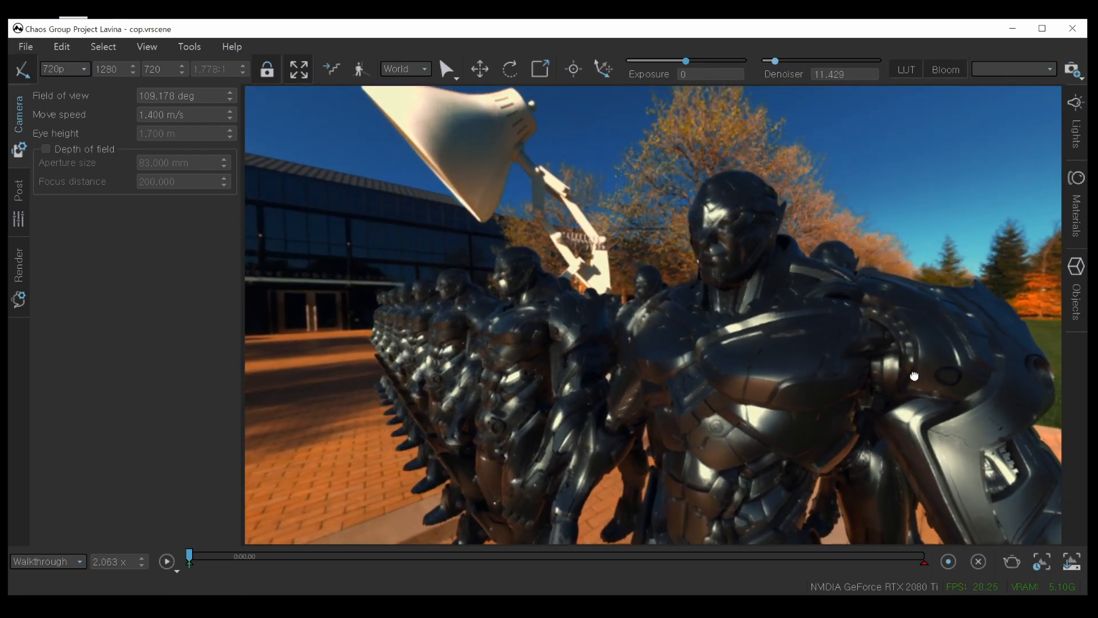
Enable depth of field and set the focus on the front robot's head.
left_click(46, 149)
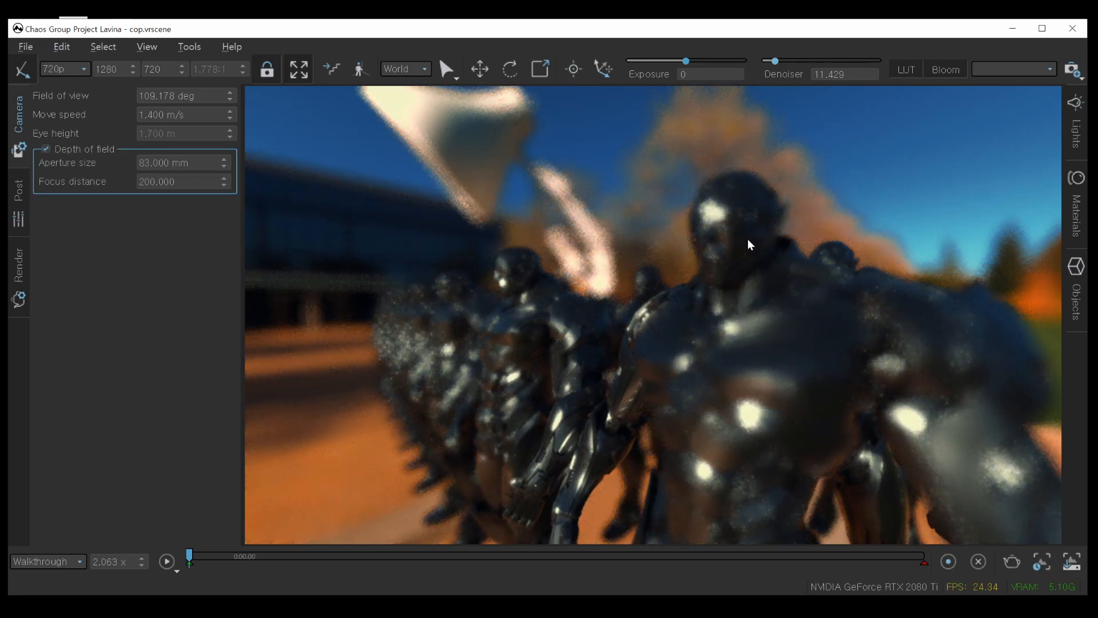
left_click(747, 239)
left_click(719, 246)
middle_click_drag(747, 244, 757, 235)
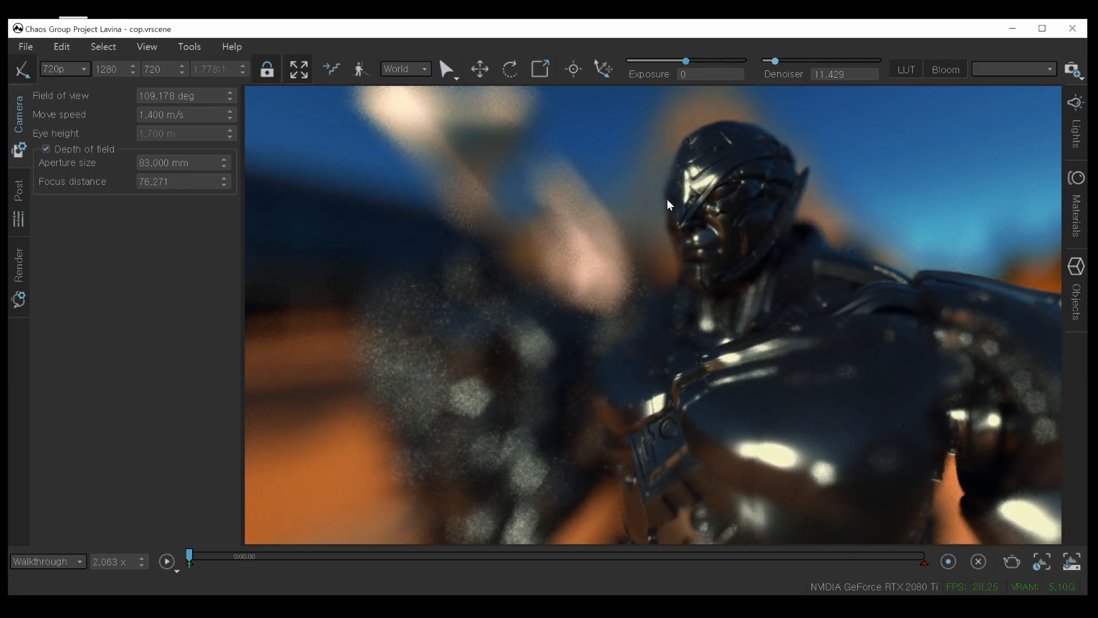
Raise the denoiser to 20.714 and examine the noise in the blurred highlights behind the front robot and on its arm.
left_click_drag(775, 61, 787, 61)
mouse_move(474, 377)
left_mouse_down()
mouse_move(444, 404)
mouse_move(492, 409)
mouse_move(421, 408)
left_mouse_up()
key("Escape")
left_click_drag(1038, 429, 1024, 420)
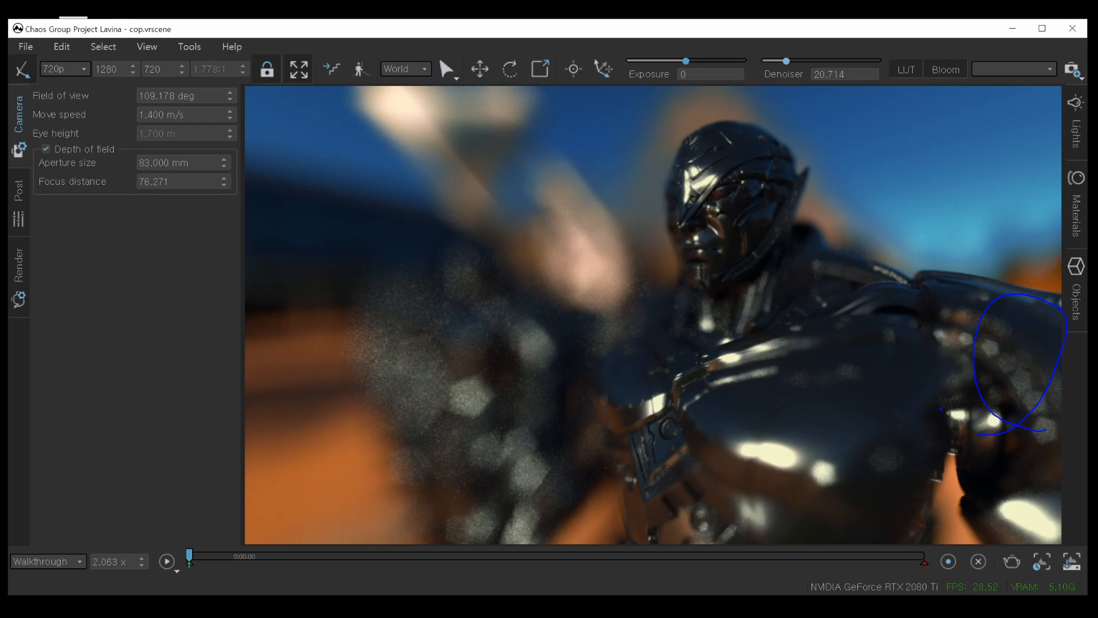
mouse_move(973, 403)
left_mouse_down()
mouse_move(952, 326)
mouse_move(962, 411)
left_mouse_up()
key("Escape")
Orbit and zoom around the front robot, refocusing on it, to examine how the depth-of-field blur and noise respond.
mouse_move(734, 354)
left_mouse_down("alt")
mouse_move(818, 357)
mouse_move(721, 349)
mouse_move(809, 352)
left_mouse_up("alt")
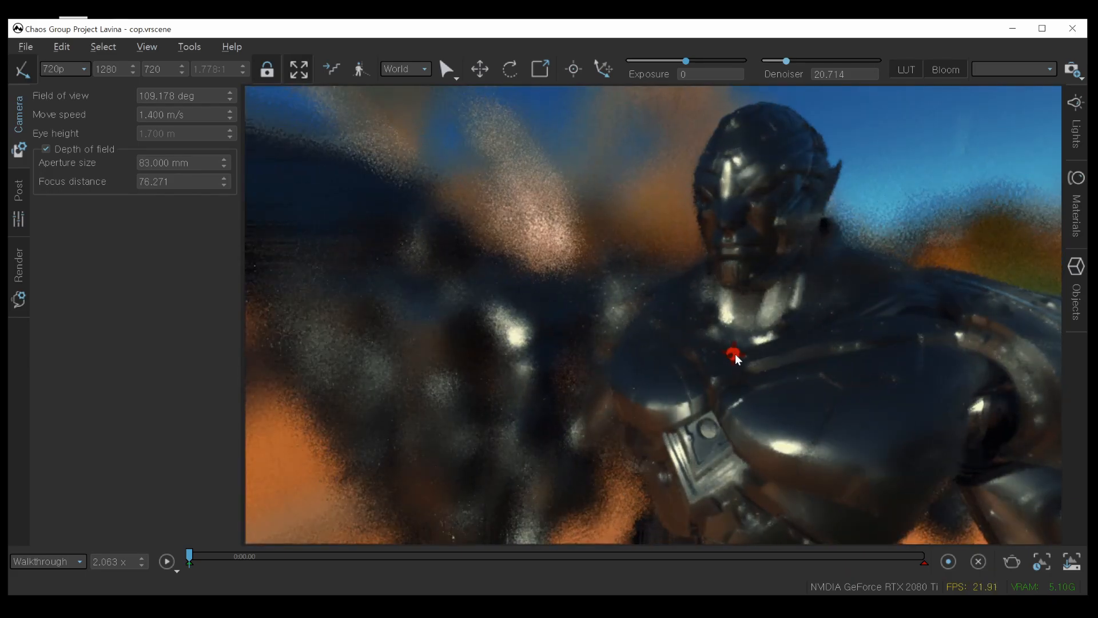
left_click_drag(789, 404, 787, 384, "alt")
left_click_drag(849, 406, 789, 399, "alt")
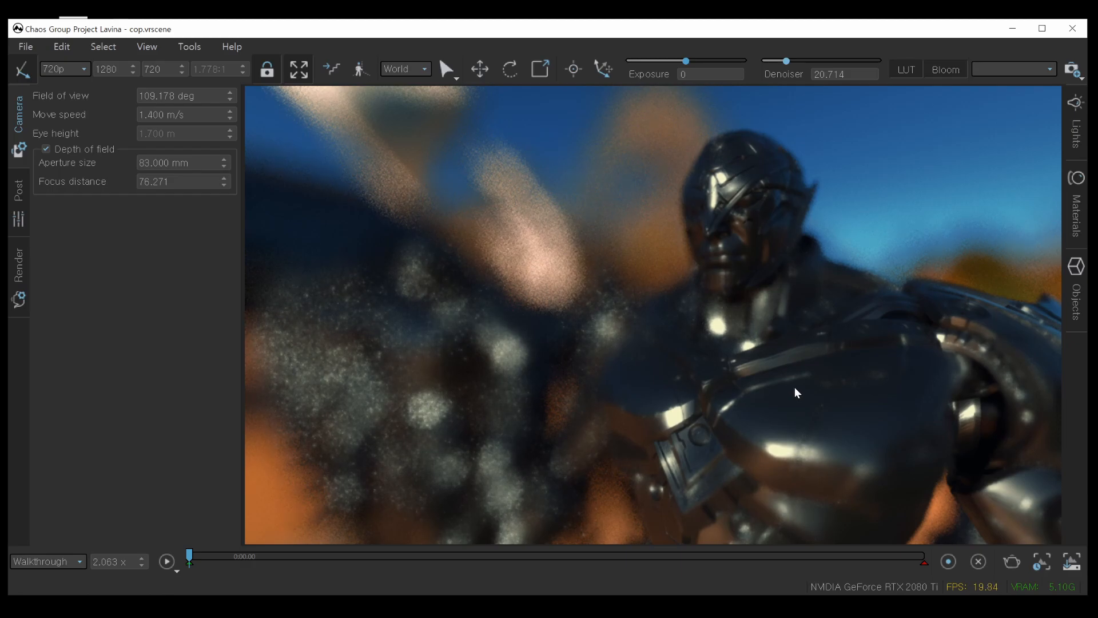
scroll(794, 387, "up", 3)
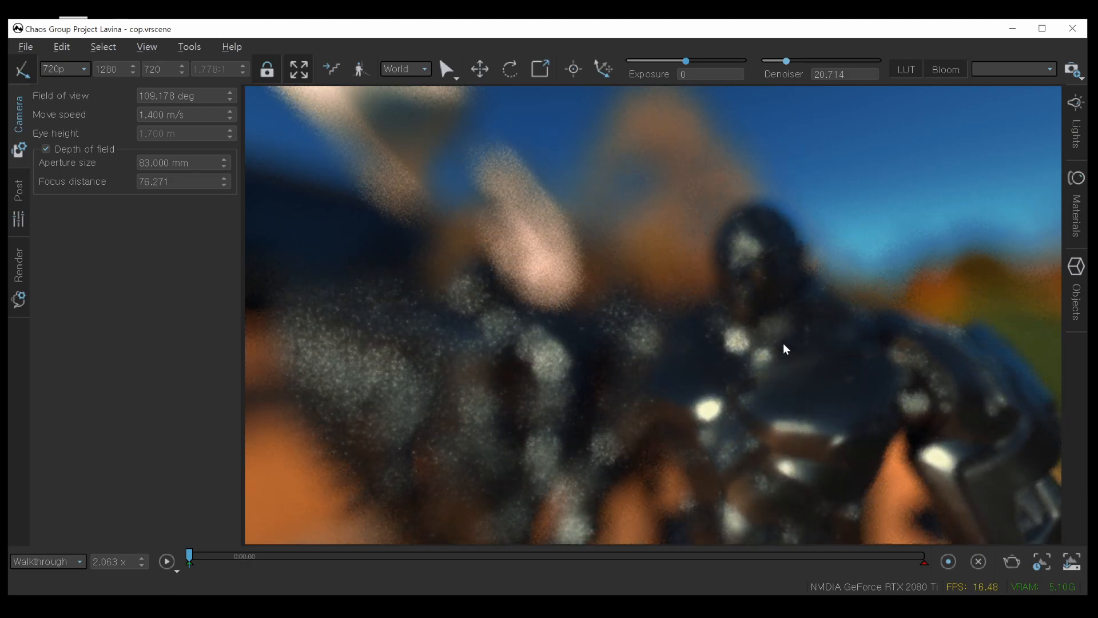
scroll(818, 377, "down", 3)
left_click_drag(832, 404, 819, 401, "alt")
scroll(670, 294, "up", 5)
left_click_drag(665, 294, 807, 373, "alt")
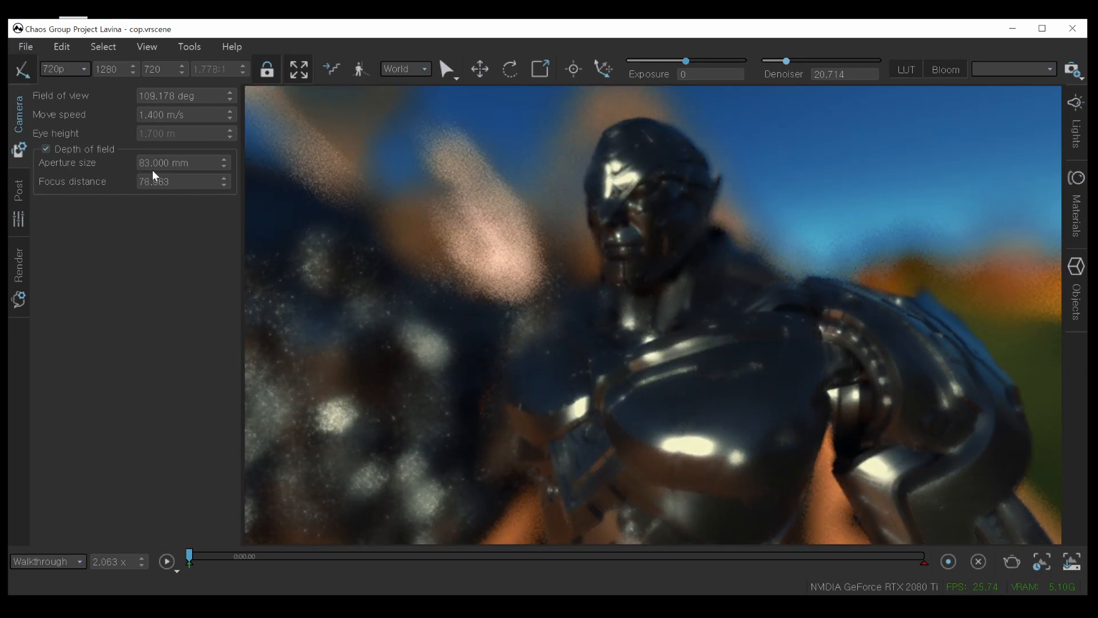
Turn reflections off and back on in the render settings to compare their effect on the robots.
left_click(17, 255)
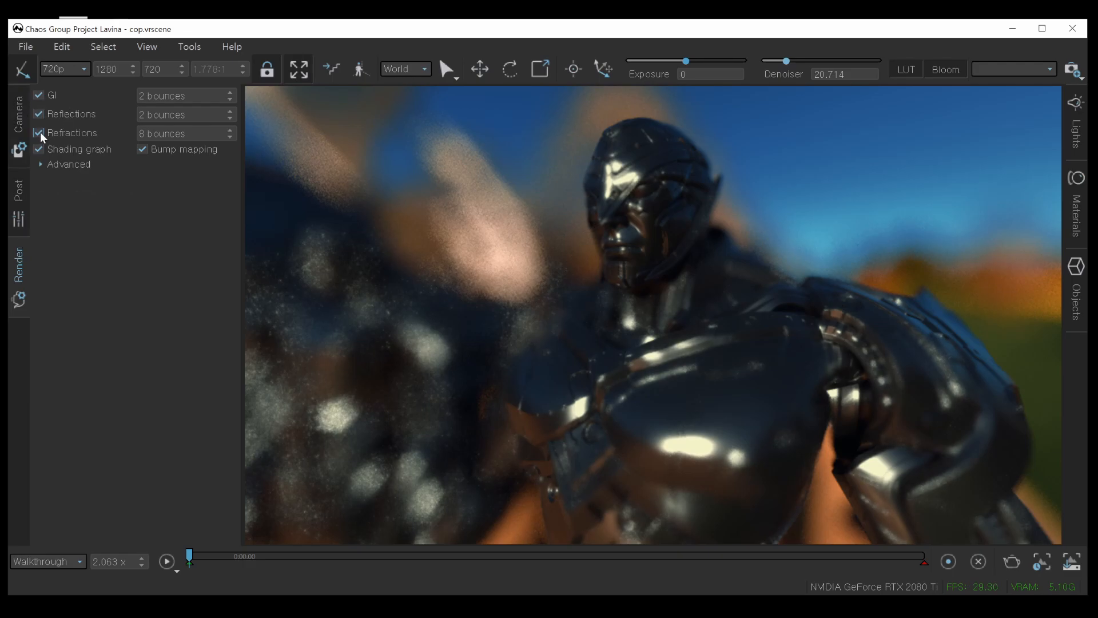
left_click(39, 115)
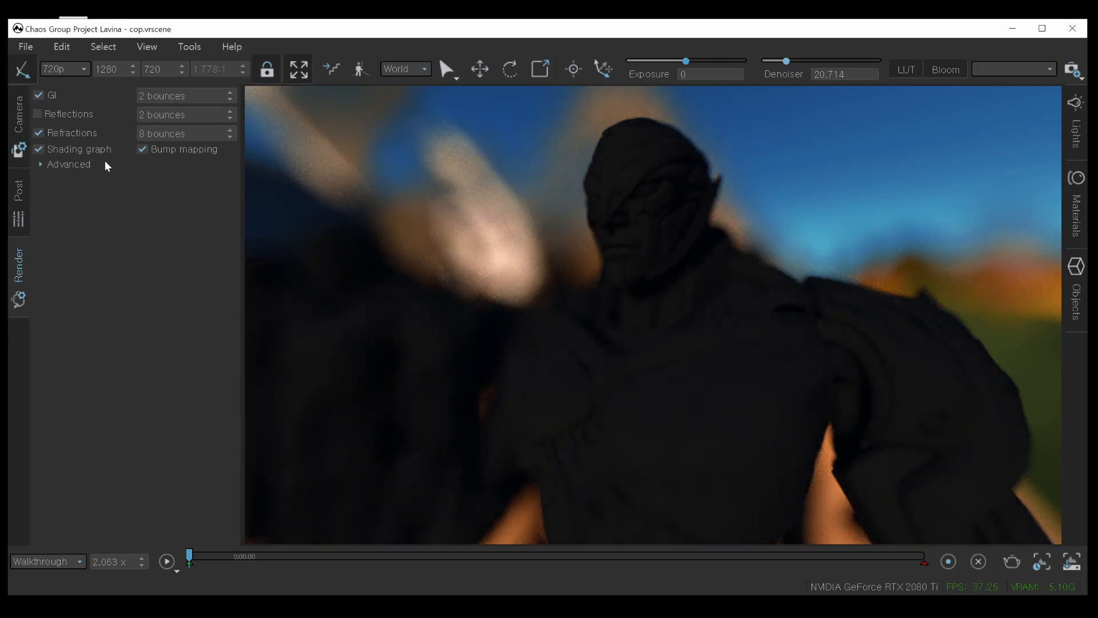
left_click(39, 114)
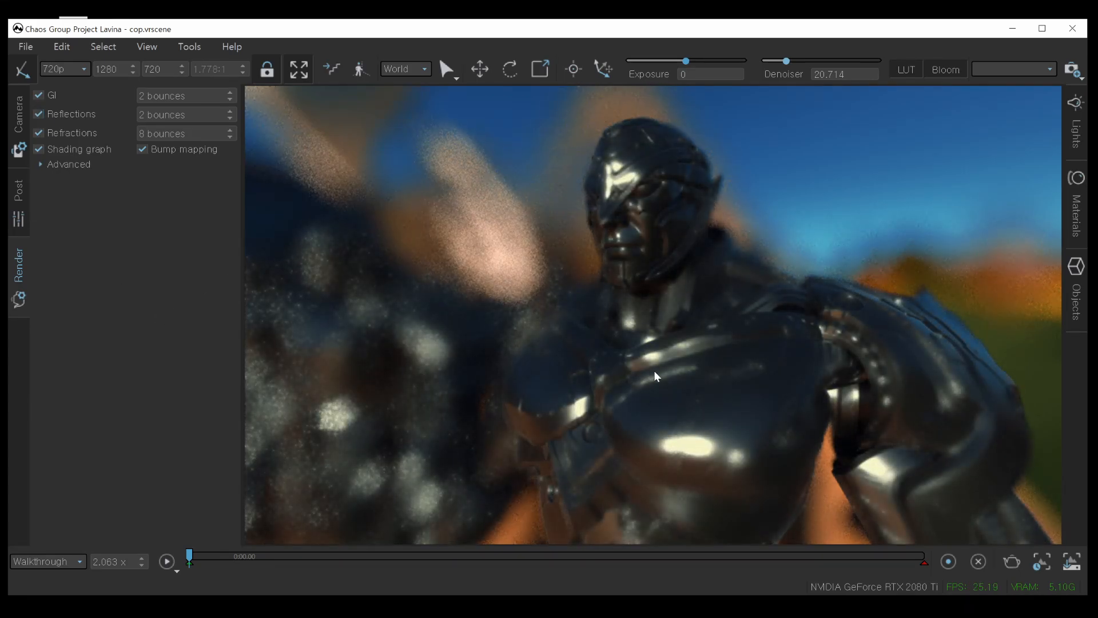
left_click_drag(660, 363, 799, 357)
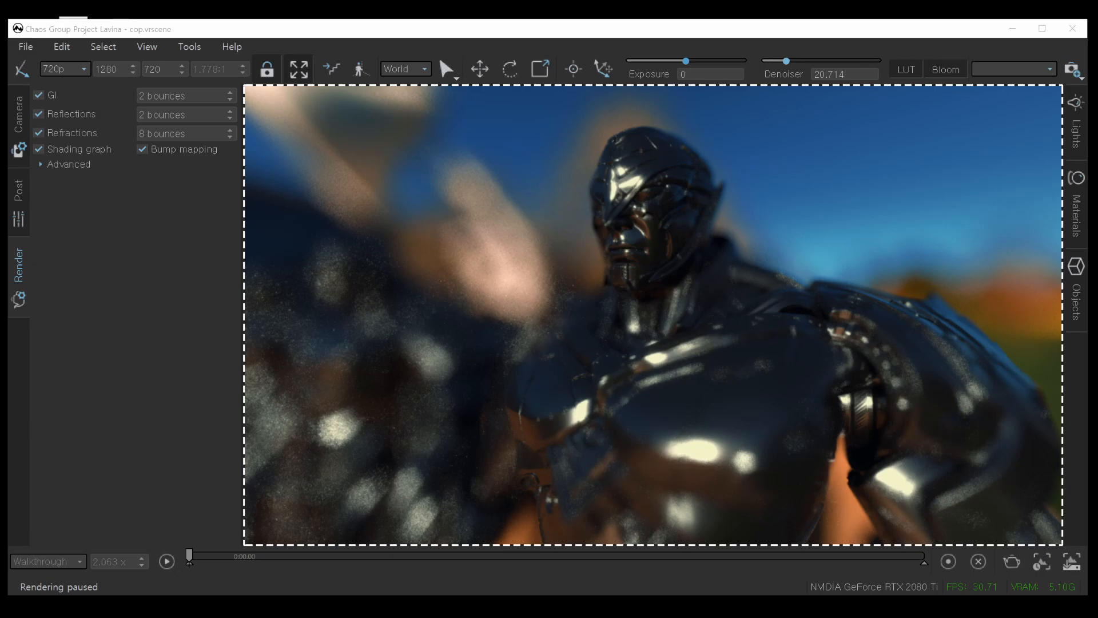
Open Interior_Lighting_Day_End.vrscene from the 03_Interior Lighting Setup folder, discarding the current scene.
key("alt+Tab")
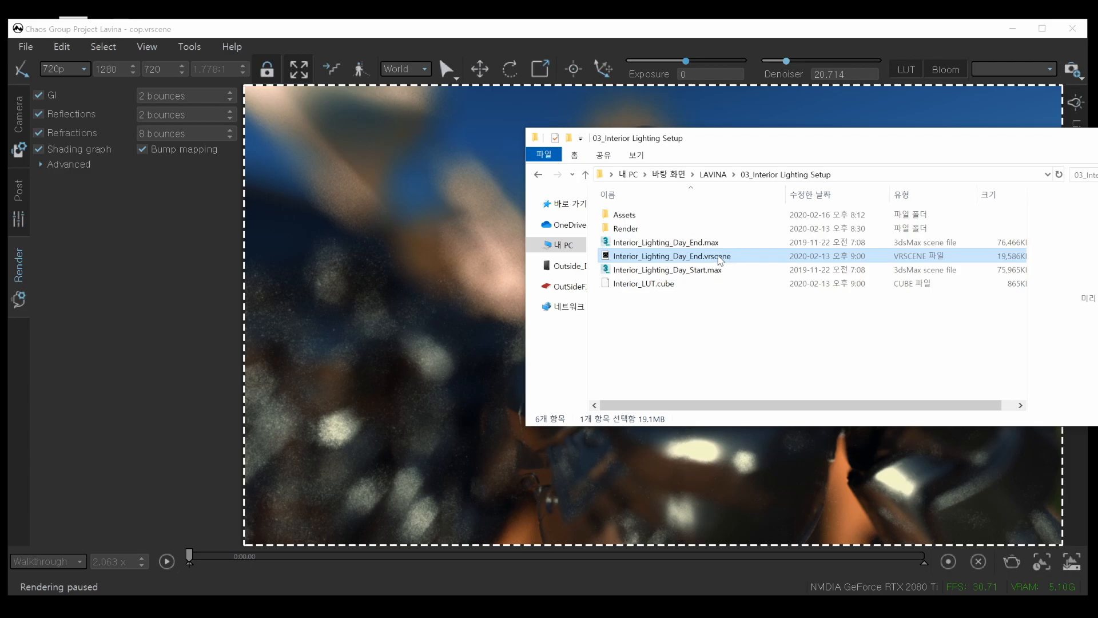
left_click_drag(719, 260, 479, 190)
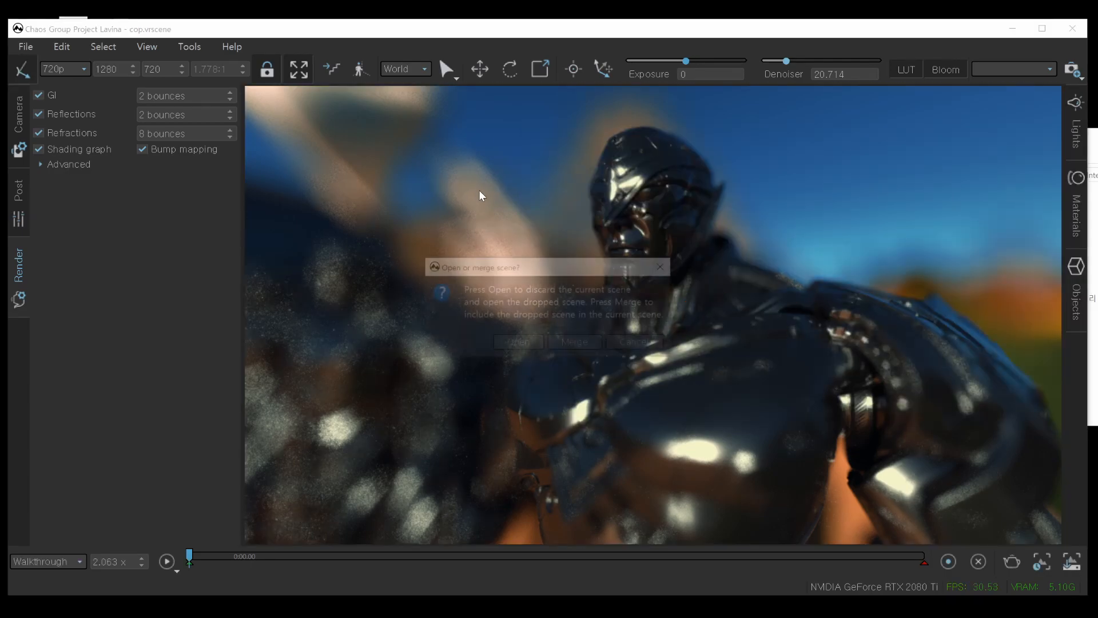
left_click(531, 342)
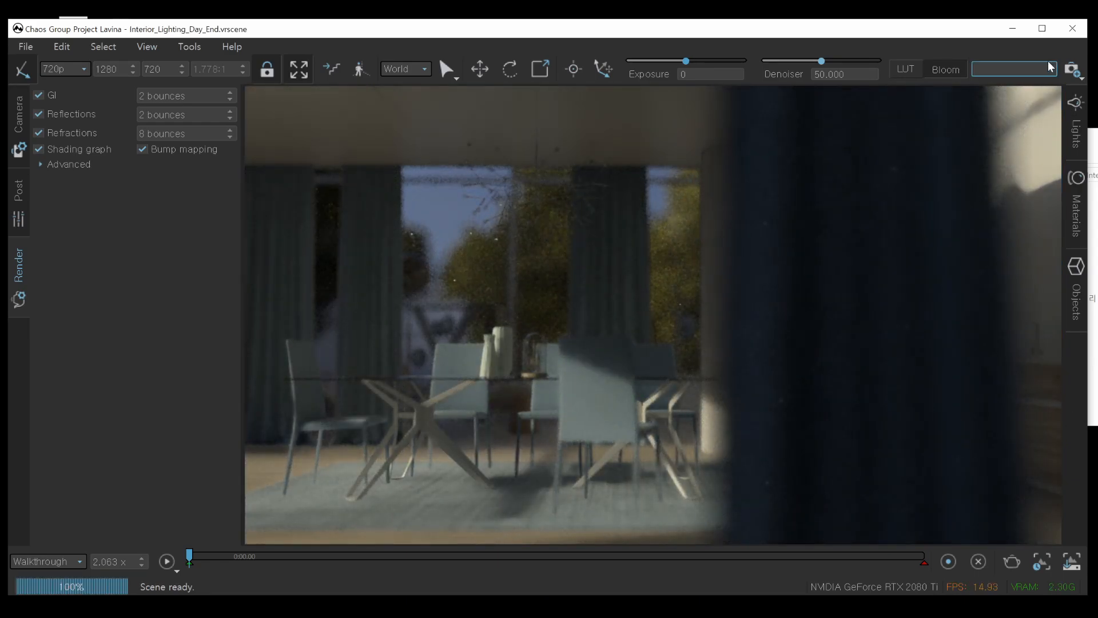
Switch the interior scene to the Home camera and set the denoiser to 10.
left_click(1051, 69)
left_click(1024, 86)
left_click_drag(802, 59, 773, 61)
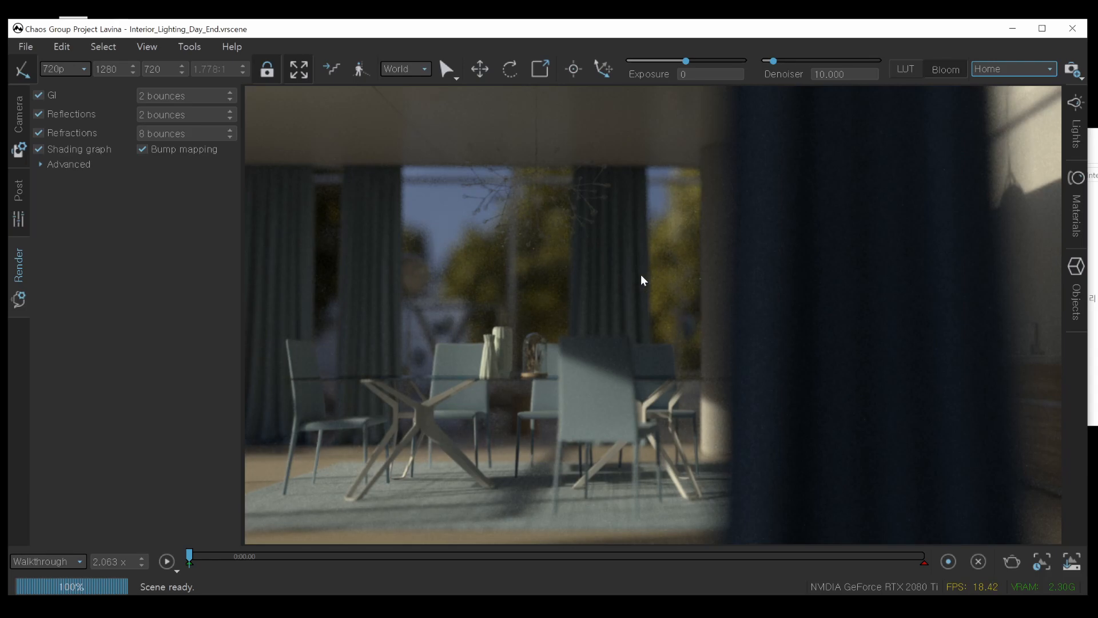
Compare the interior with refractions and GI switched off and back on, and set GI to 4 bounces.
left_click(38, 134)
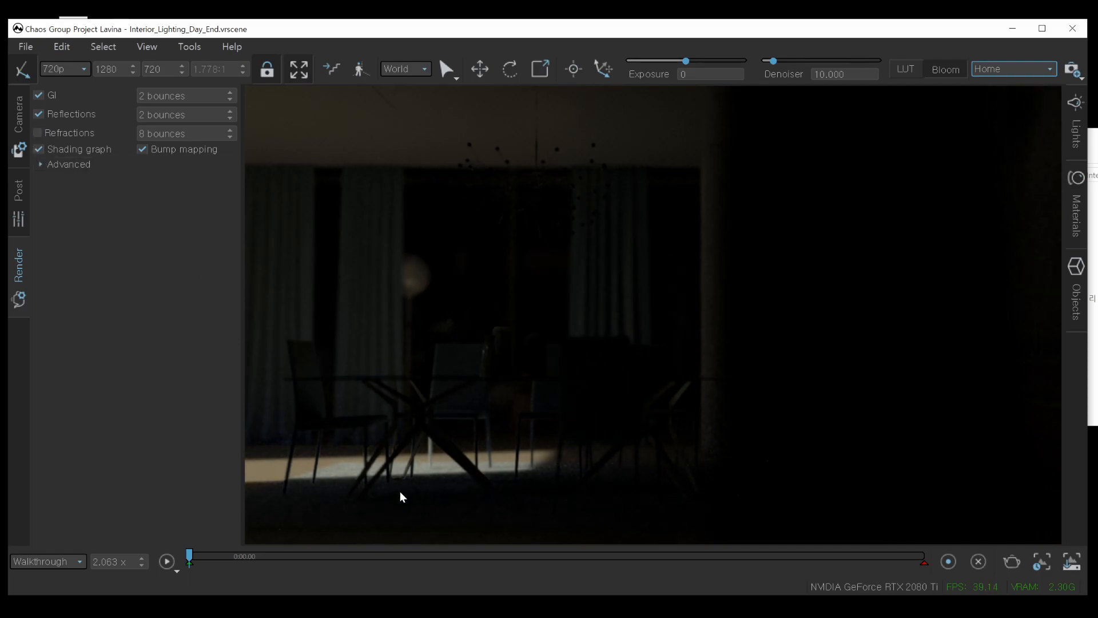
left_click(37, 133)
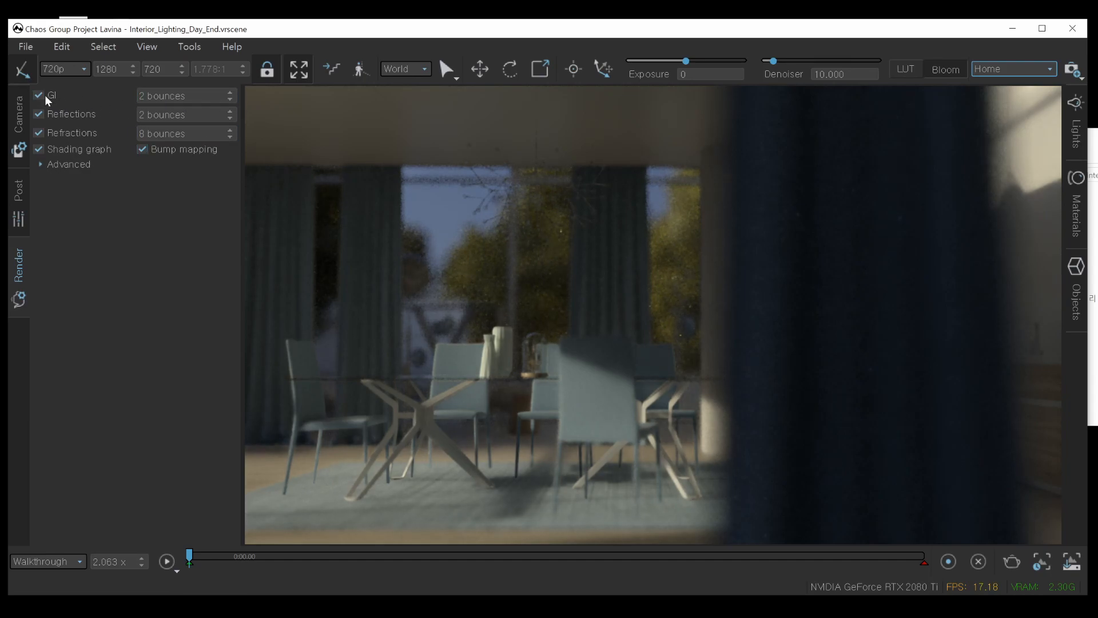
left_click(43, 94)
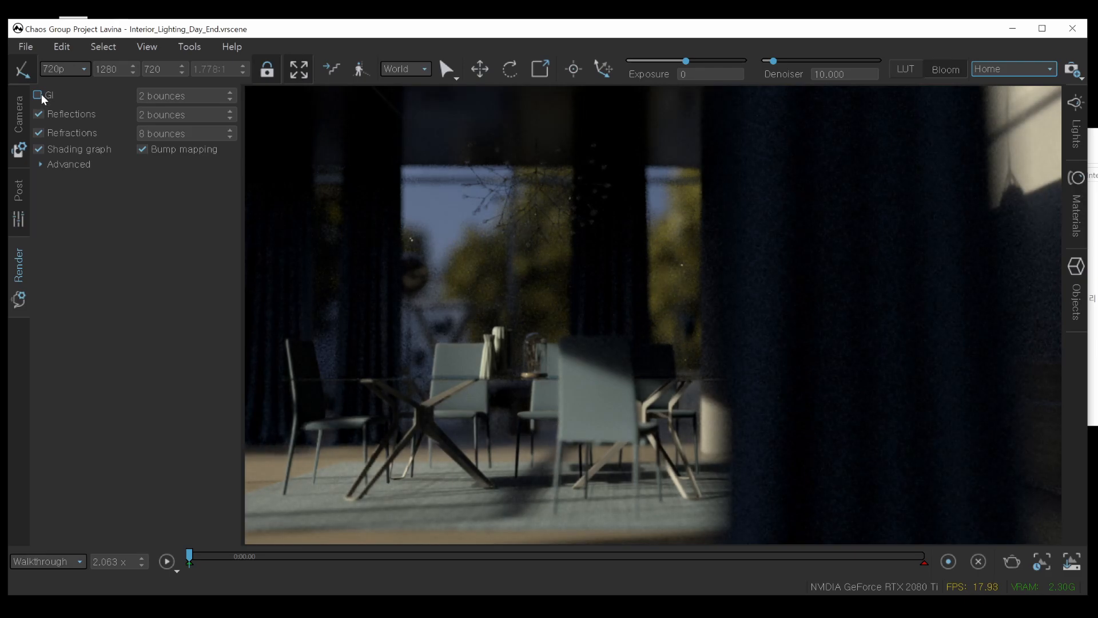
left_click(230, 92)
left_click(230, 92)
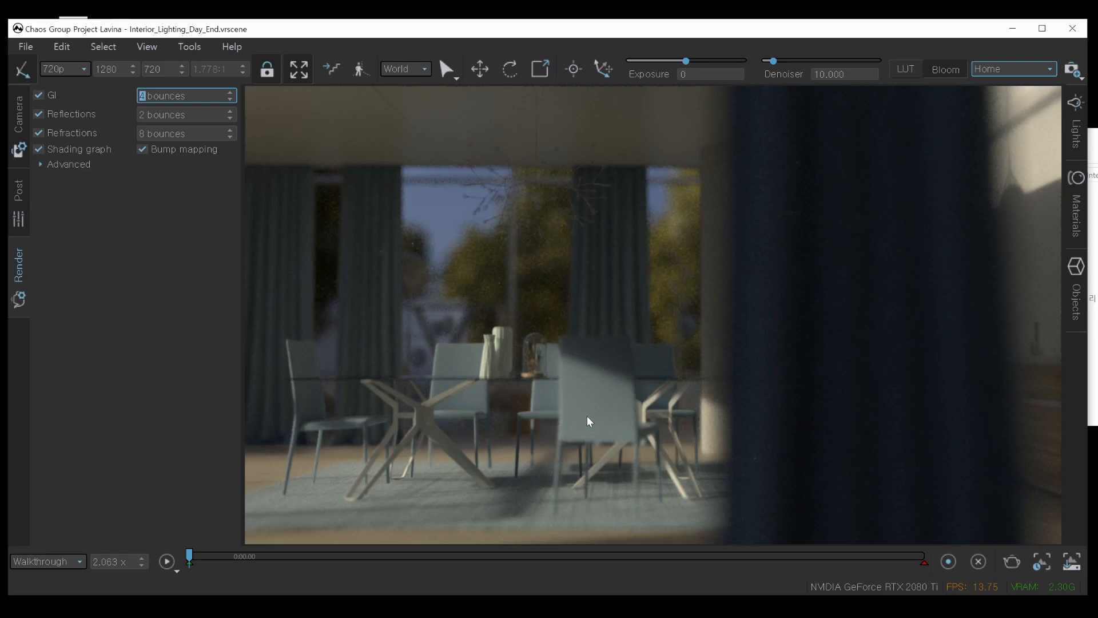
Set the denoiser to 27.857 and move the camera away from the dining table.
left_click_drag(775, 61, 795, 61)
left_click_drag(641, 323, 669, 326)
scroll(663, 320, "down", 3)
mouse_move(847, 403)
middle_mouse_down("alt")
mouse_move(855, 421)
mouse_move(854, 410)
middle_mouse_up("alt")
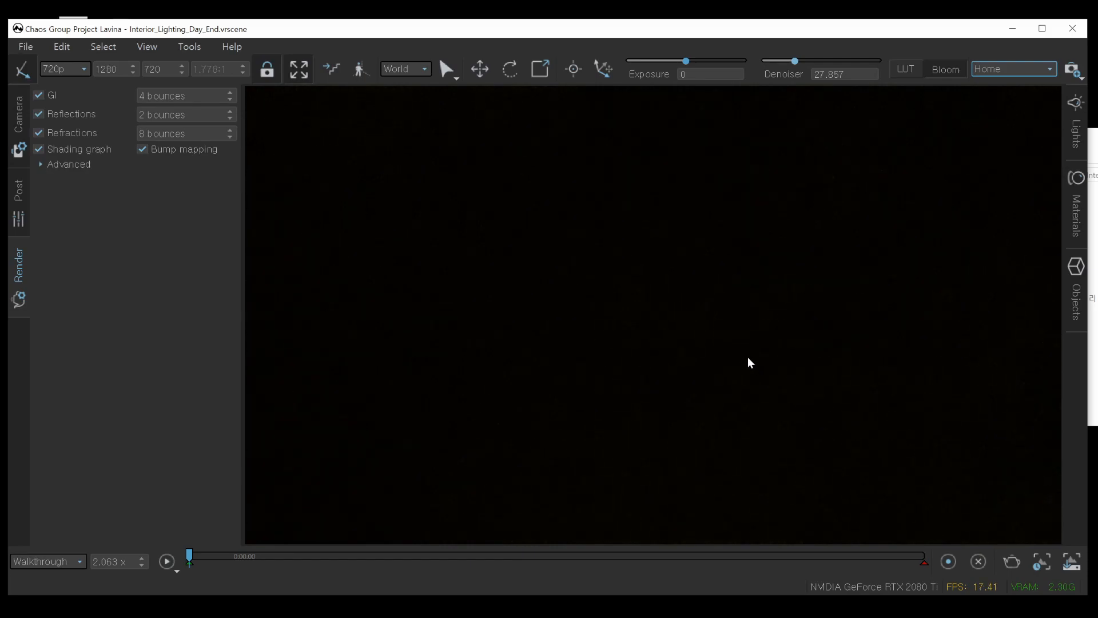
Turn off depth of field and back the camera away through the dark foliage.
left_click(20, 132)
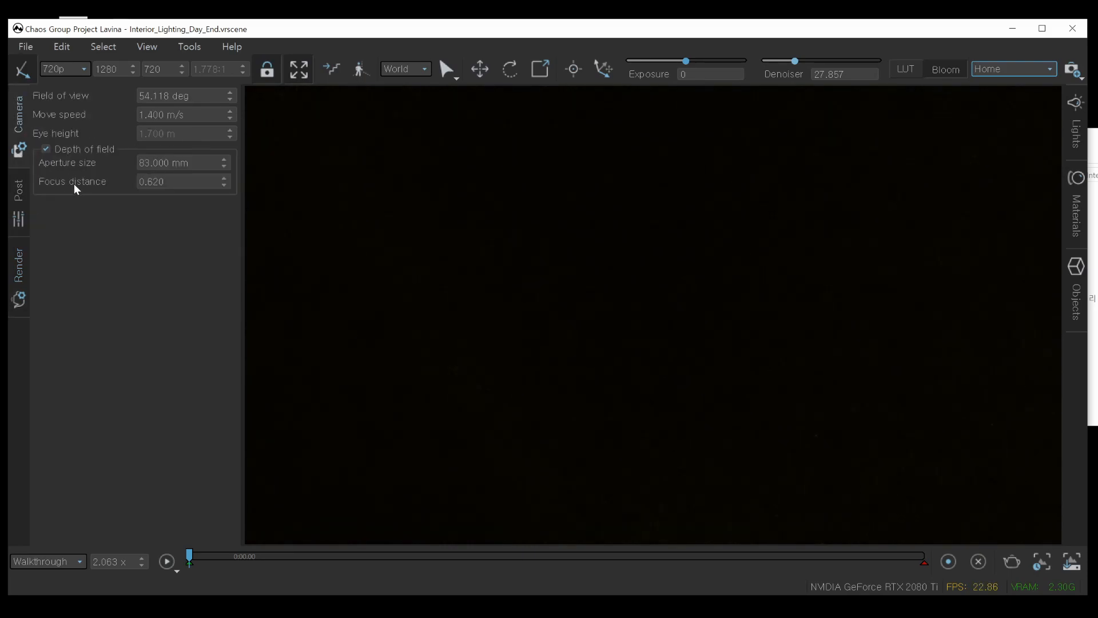
right_click_drag(767, 258, 628, 328)
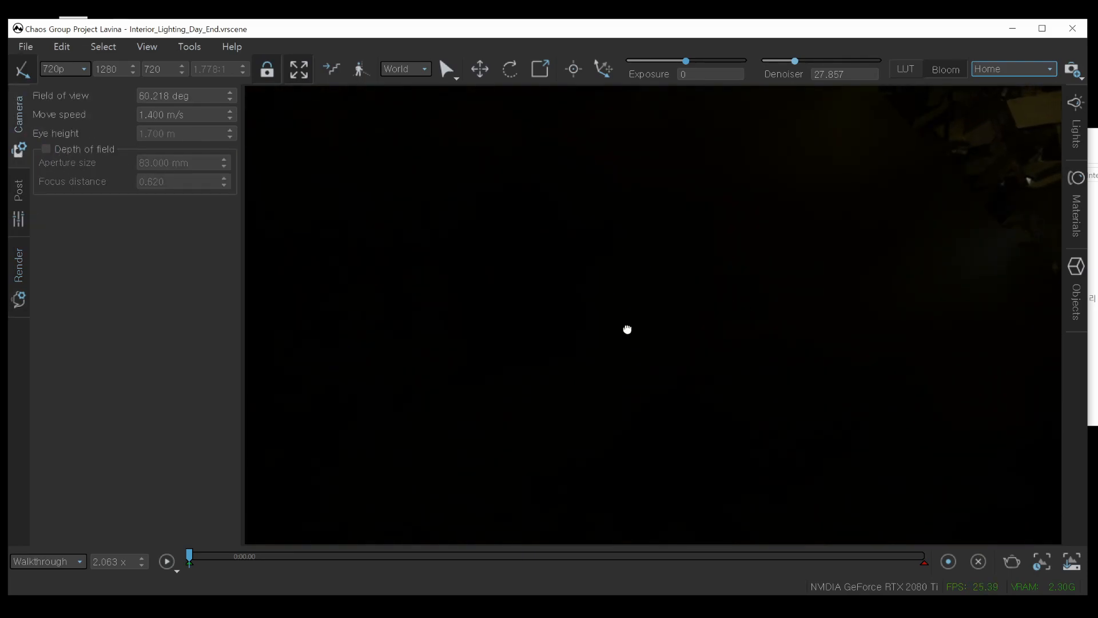
scroll(652, 303, "down", 4)
scroll(652, 301, "down", 10)
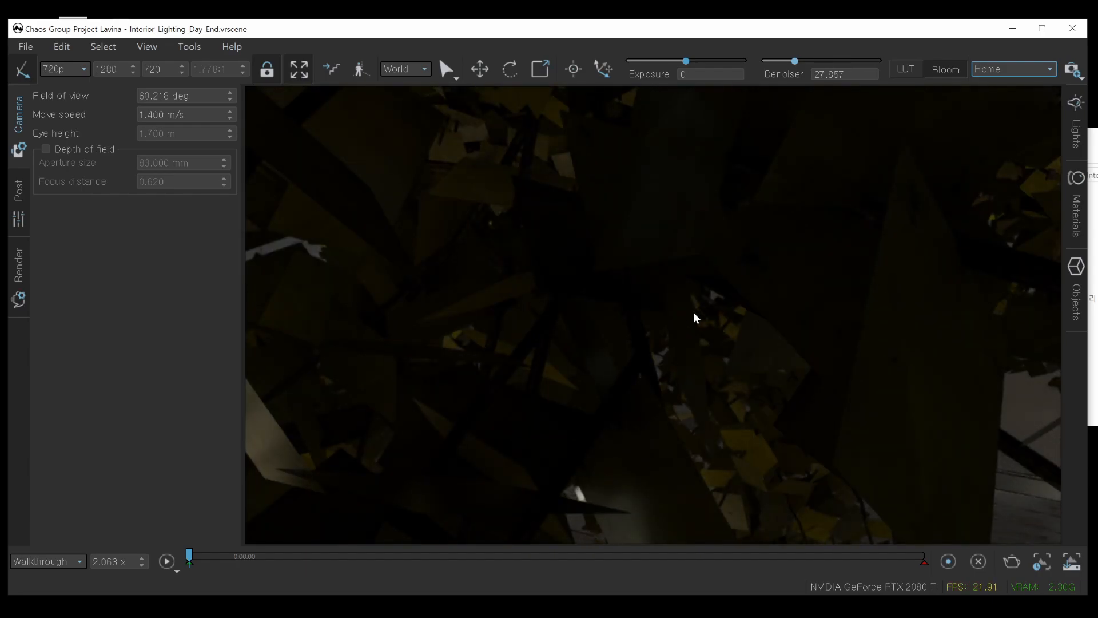
scroll(695, 279, "down", 10)
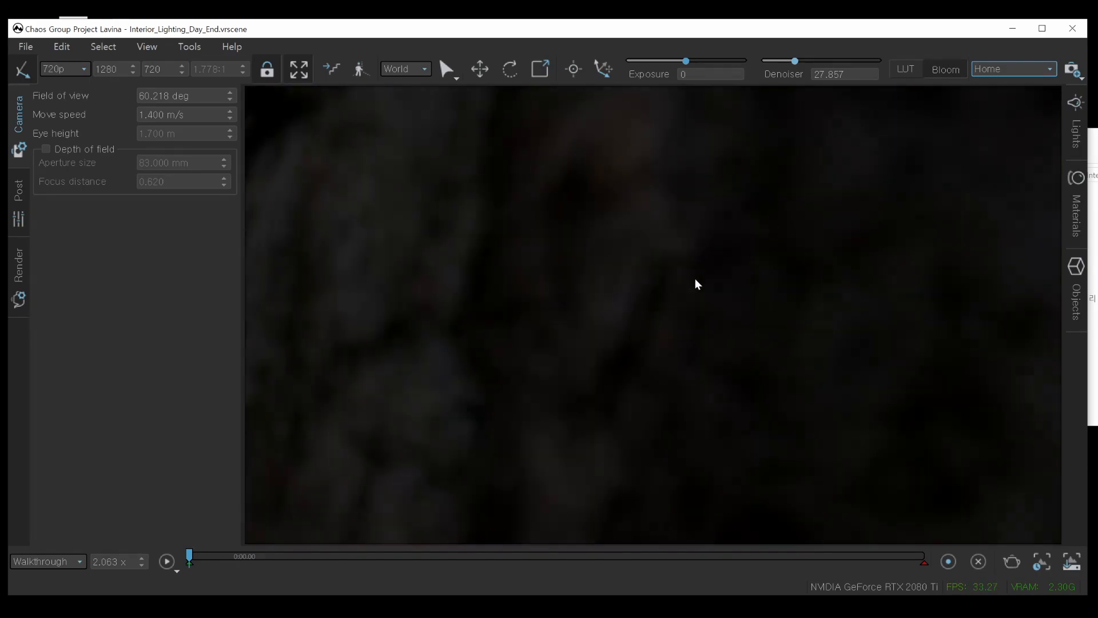
scroll(691, 278, "down", 5)
Orbit, pan and zoom to frame the house's glass facade from outside beside the yellow-leaved tree.
right_click_drag(657, 291, 536, 350)
scroll(647, 326, "up", 4)
scroll(659, 348, "up", 2)
middle_click_drag(537, 291, 523, 189)
scroll(621, 314, "up", 3)
right_click_drag(590, 351, 643, 215)
middle_click_drag(643, 215, 702, 143)
scroll(589, 238, "up", 2)
middle_click_drag(595, 269, 640, 203)
scroll(640, 204, "up", 2)
right_click_drag(648, 228, 642, 152)
scroll(685, 286, "up", 3)
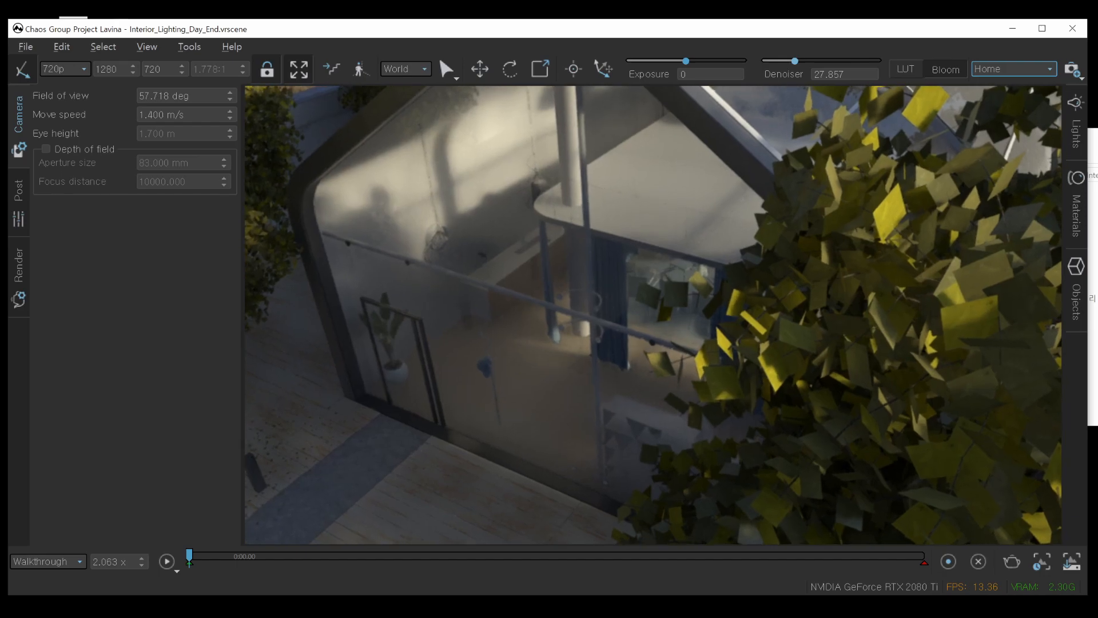
mouse_move(730, 350)
right_mouse_down()
mouse_move(718, 379)
mouse_move(730, 346)
right_mouse_up()
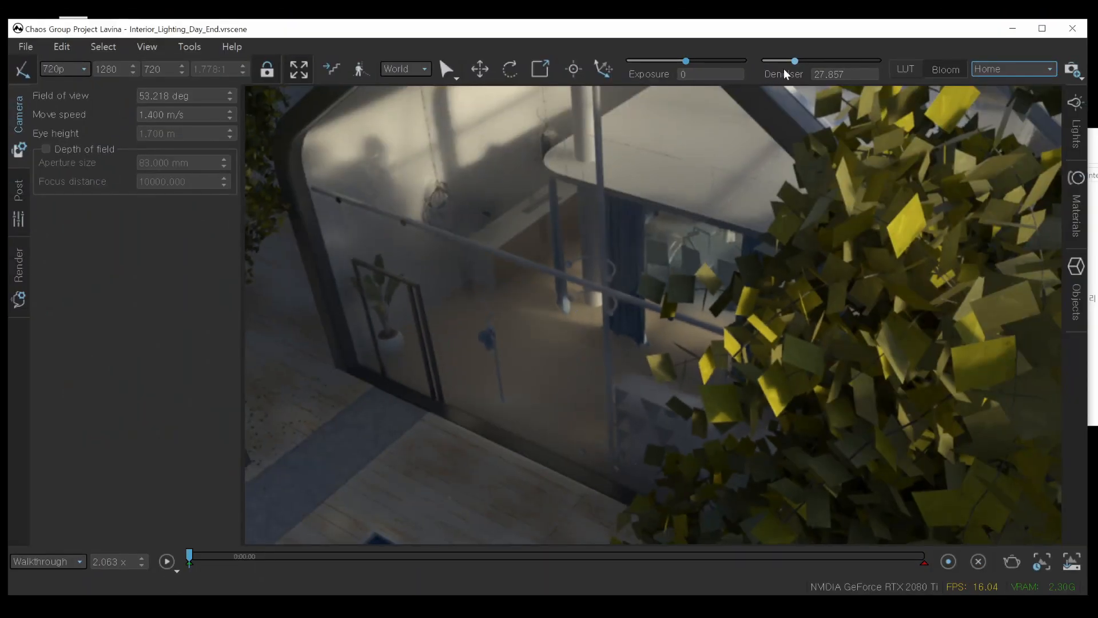
Set the denoiser to 0, compare the noise behind the glass facade with a value of 6.429, and return to 0.
left_click_drag(795, 60, 761, 60)
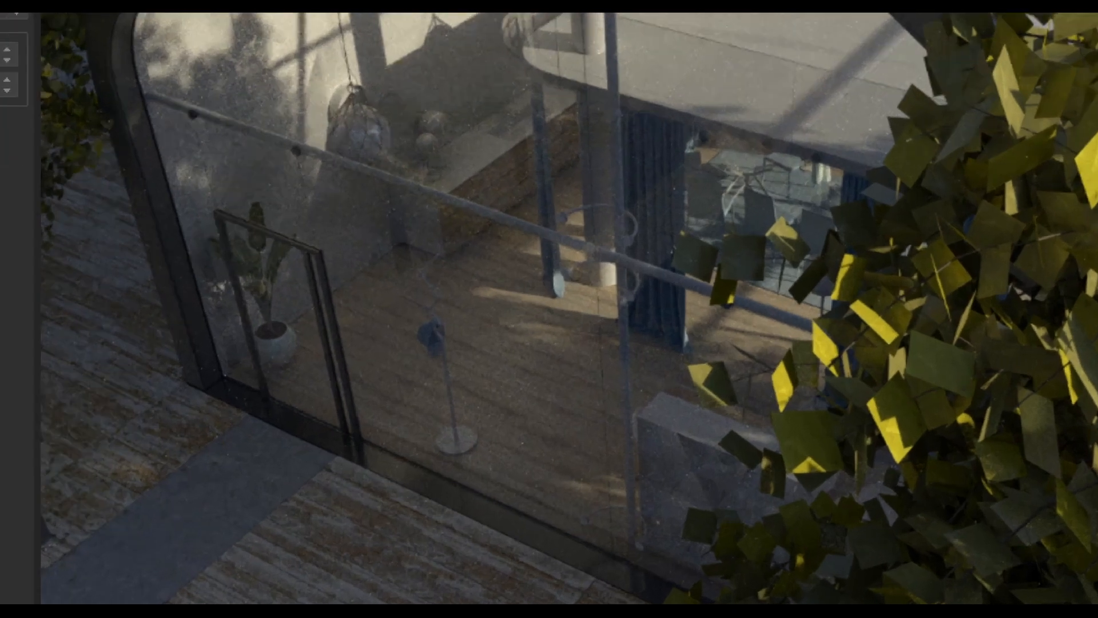
mouse_move(548, 379)
left_mouse_down()
mouse_move(485, 395)
mouse_move(478, 416)
left_mouse_up()
left_click_drag(321, 233, 289, 232)
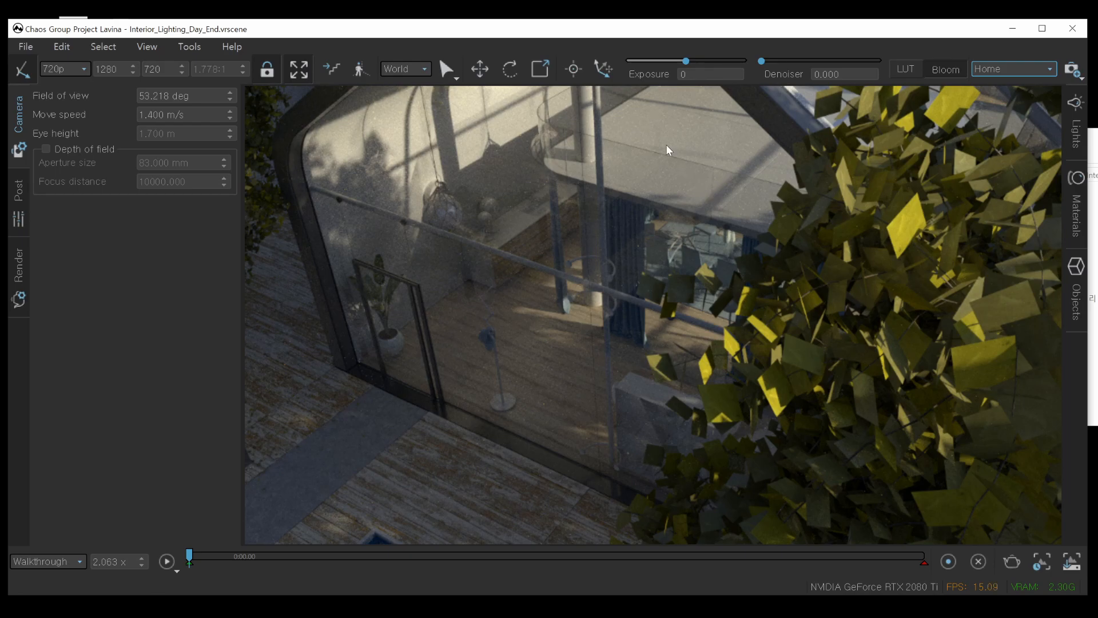
left_click_drag(763, 60, 769, 60)
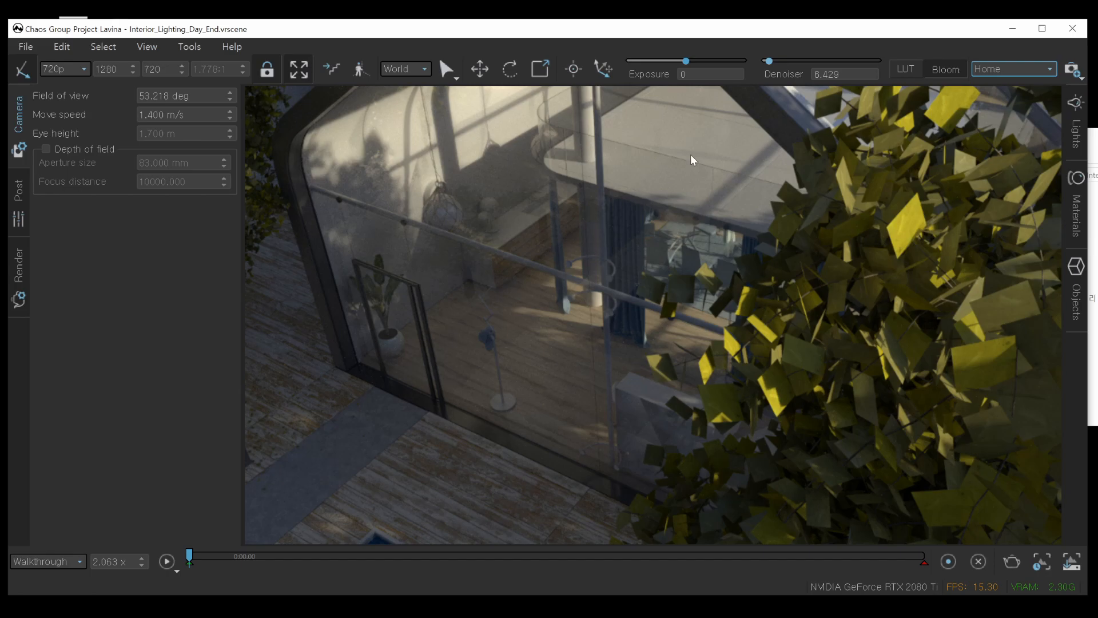
left_click_drag(769, 61, 761, 59)
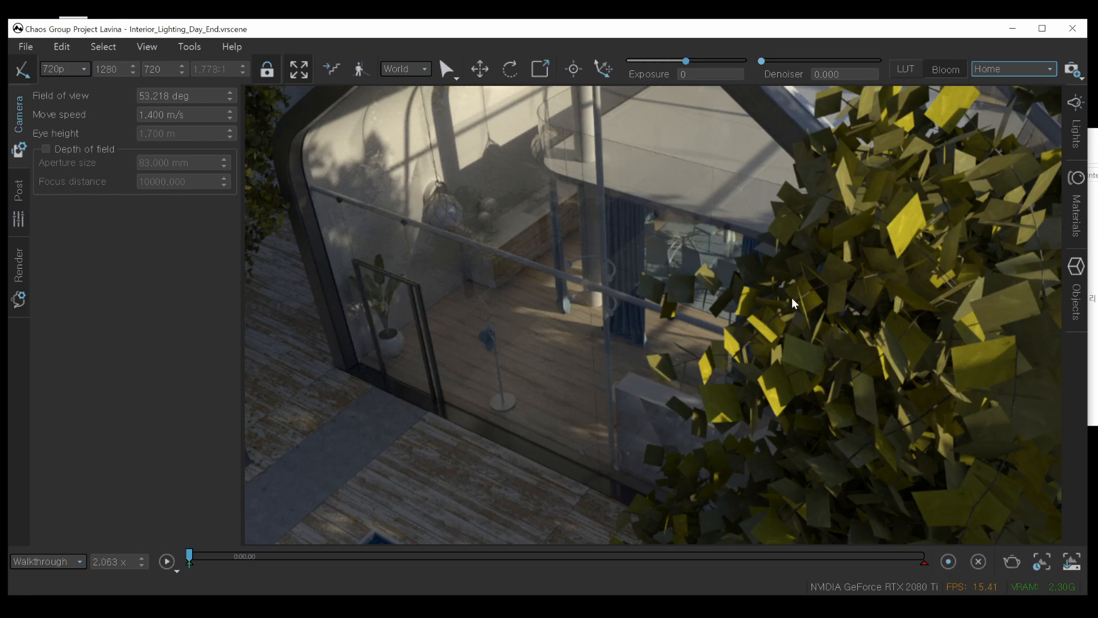
Orbit around the facade without denoising and examine the noise on the yellow leaves up close.
right_click_drag(735, 337, 807, 334)
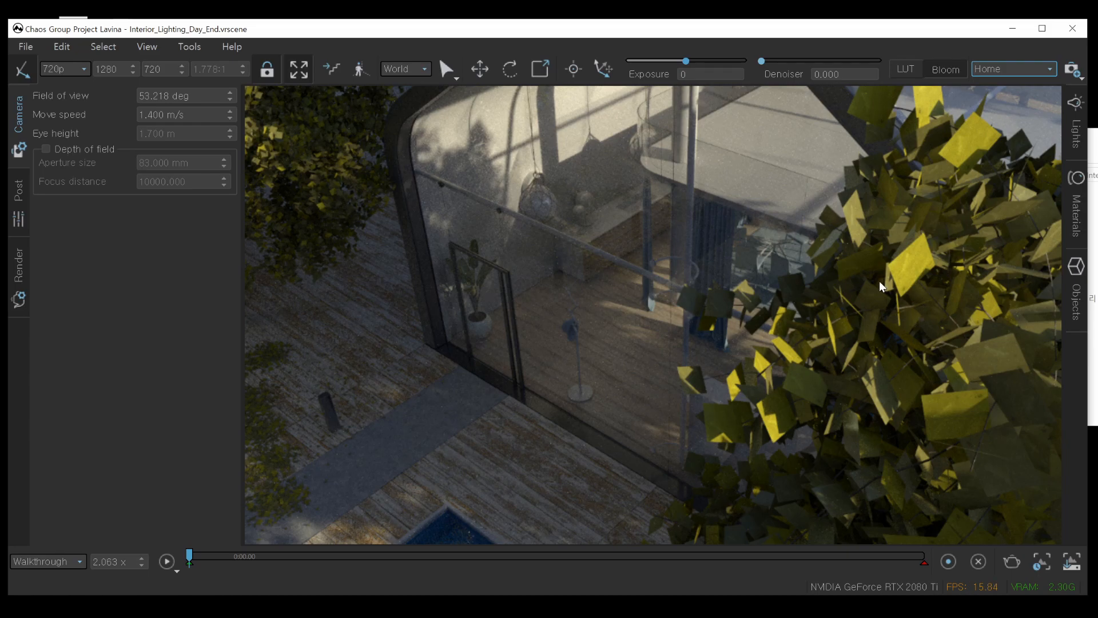
right_click_drag(931, 304, 880, 308)
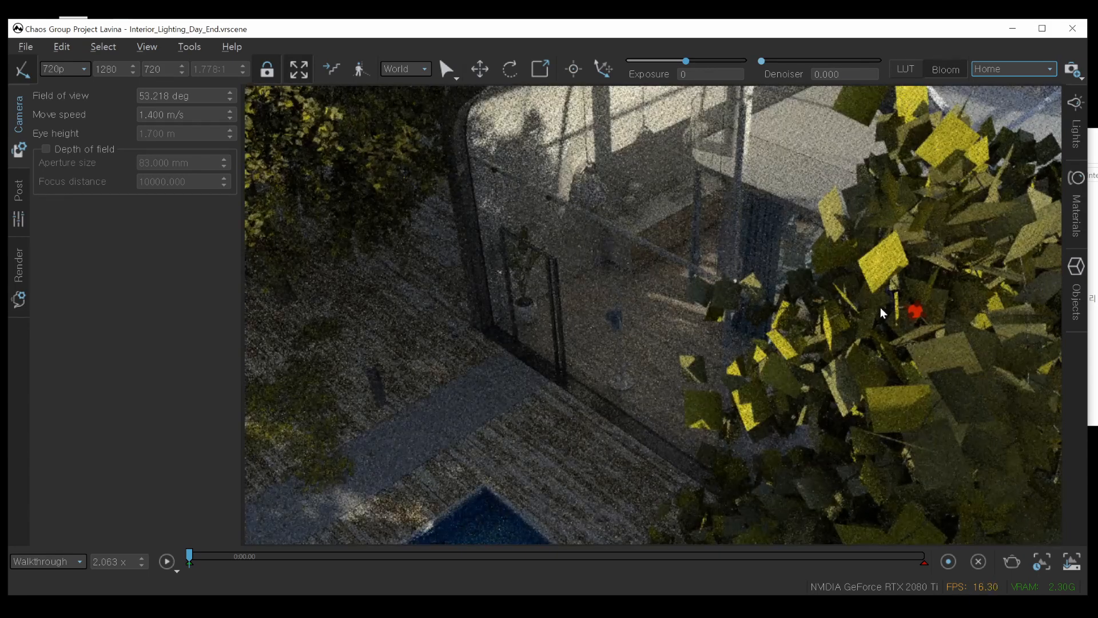
key("ctrl+1")
mouse_move(963, 254)
left_mouse_down()
mouse_move(939, 77)
mouse_move(875, 279)
left_mouse_up()
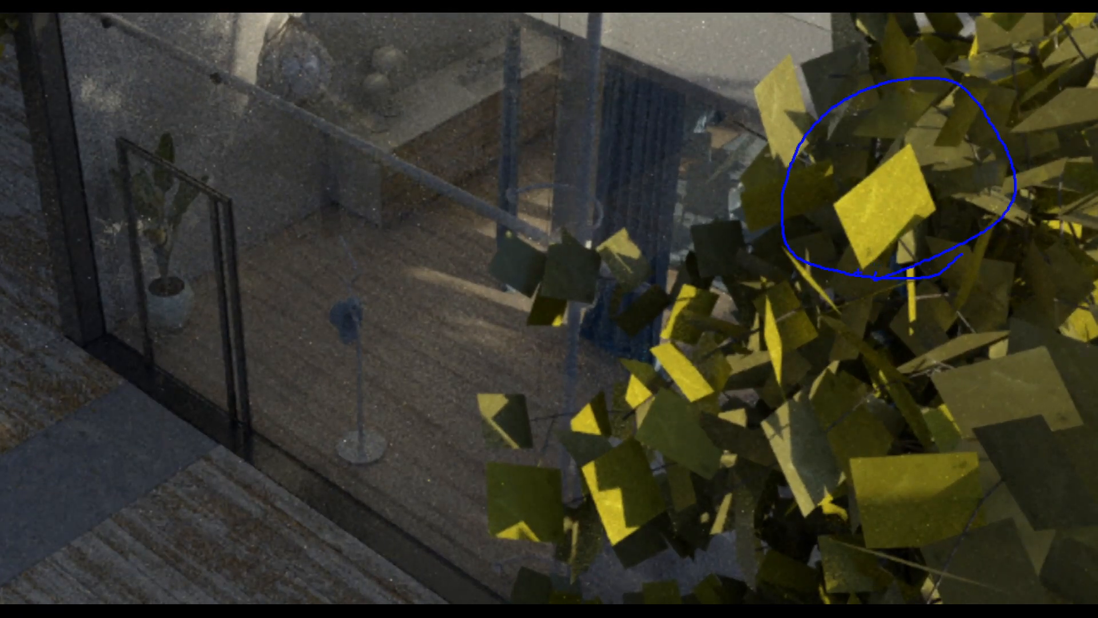
key("Escape")
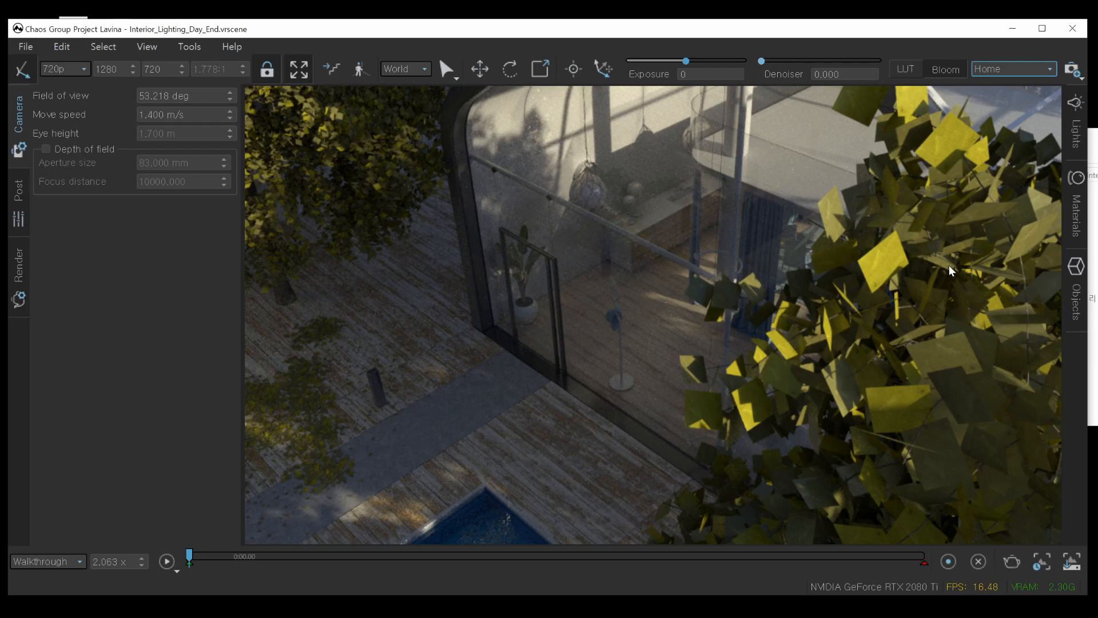
Enable opacity maps in clip mode in the advanced render settings and examine the cut-out shapes of the yellow leaves.
left_click(17, 278)
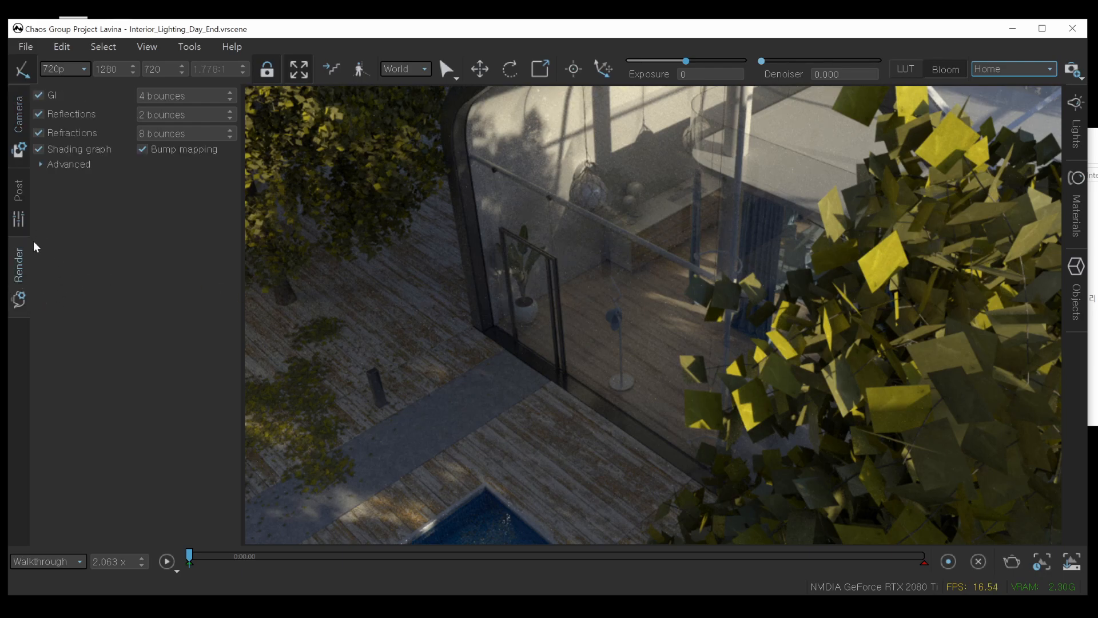
left_click(41, 165)
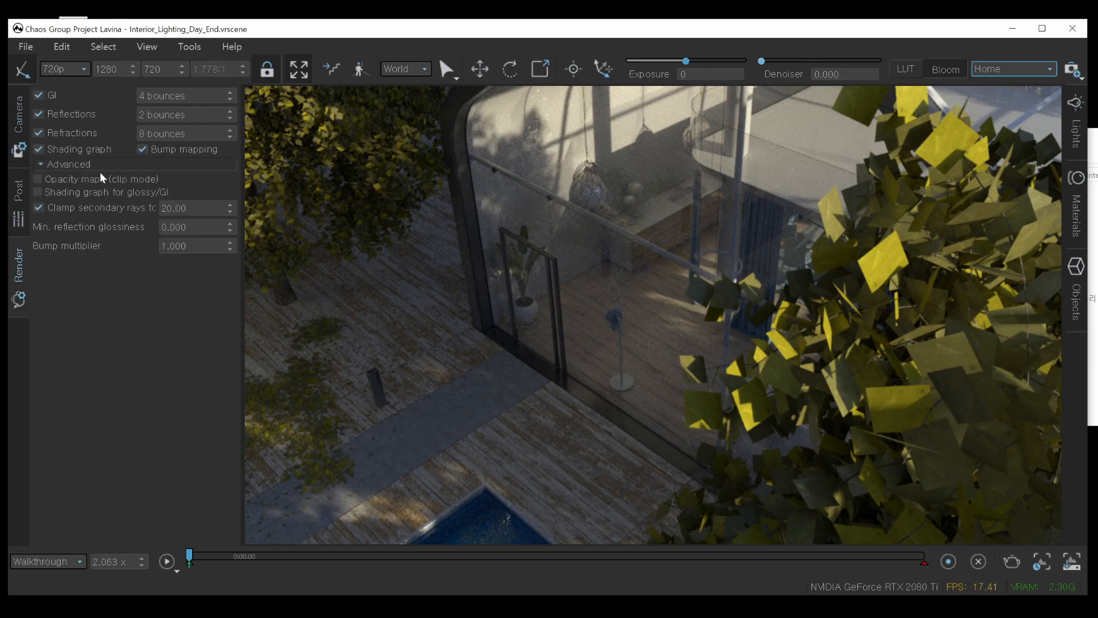
left_click(39, 179)
key("ctrl+1")
left_click(15, 193)
left_click_drag(297, 166, 194, 199)
key("Escape")
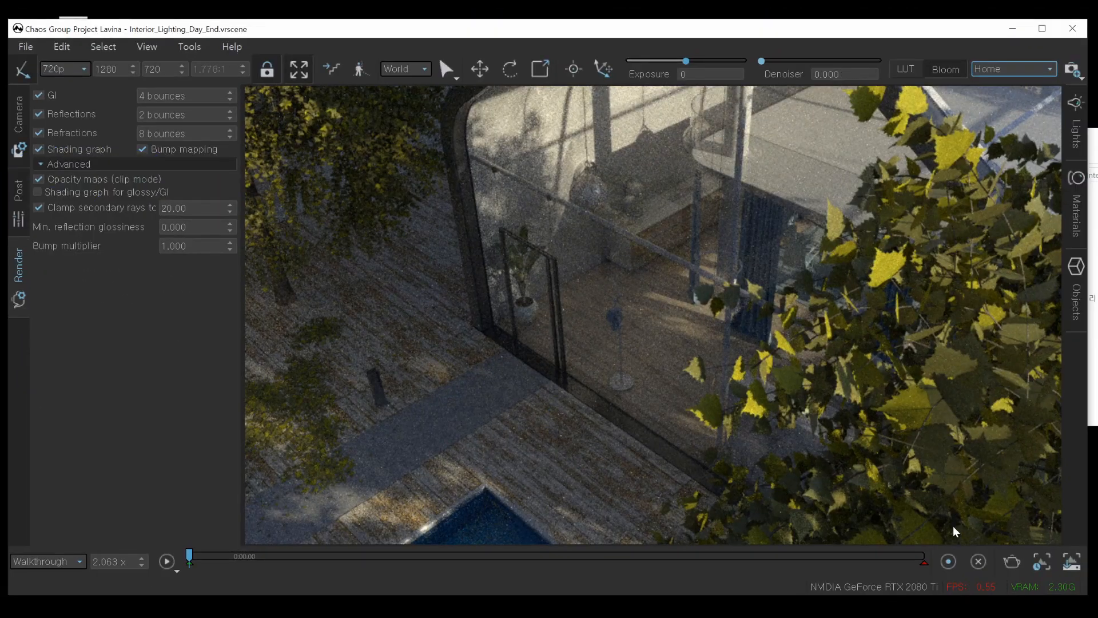
key("ctrl+1")
left_click(837, 367)
mouse_move(846, 450)
left_mouse_down()
mouse_move(719, 456)
mouse_move(740, 460)
mouse_move(715, 468)
left_mouse_up()
key("Escape")
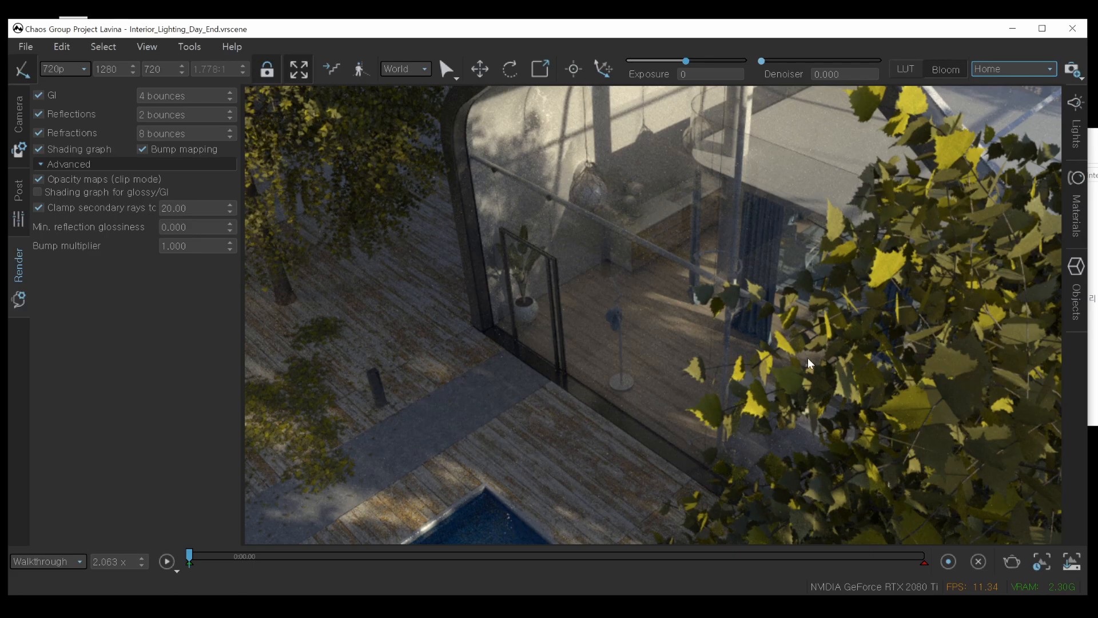
Orbit to show the pool and trees, and check the scene statistics for load times and triangle counts.
left_click_drag(630, 307, 704, 274, "alt")
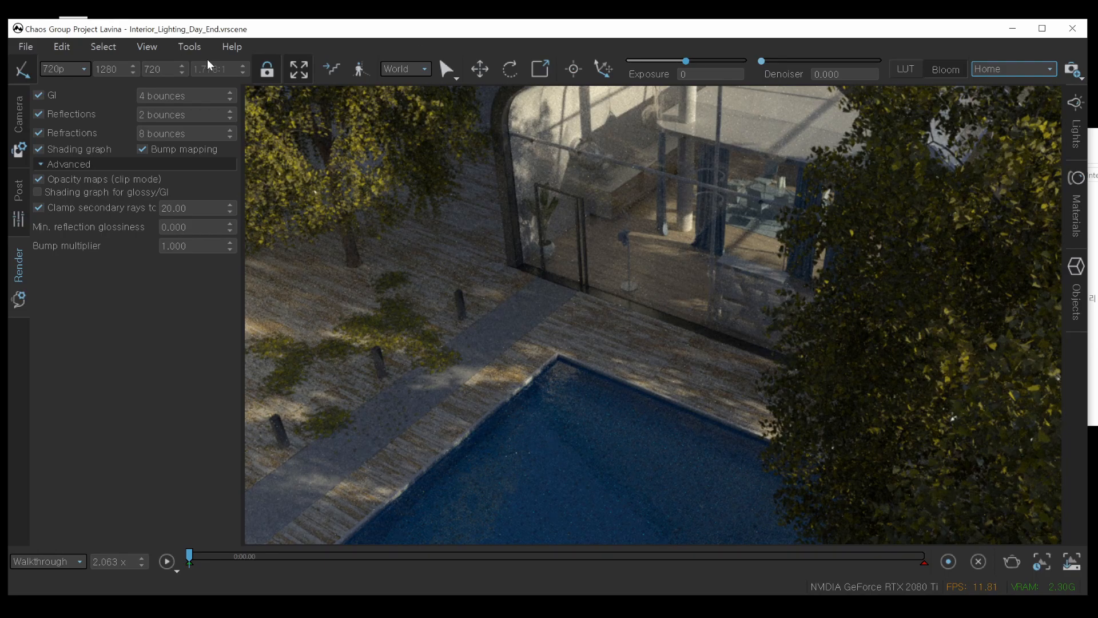
left_click(26, 47)
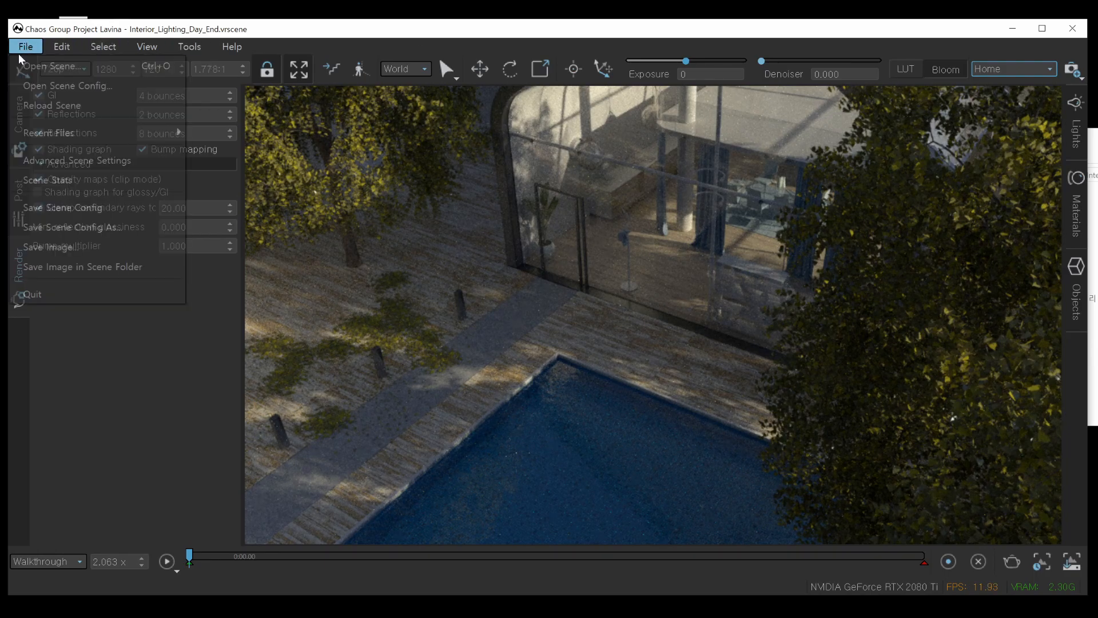
left_click(45, 179)
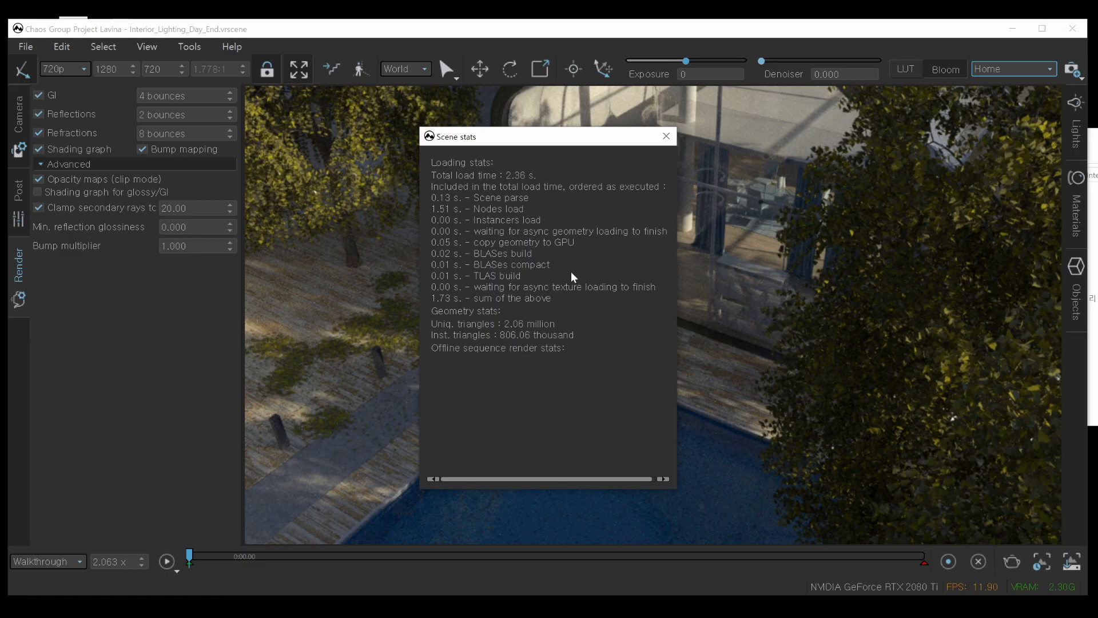
left_click(667, 137)
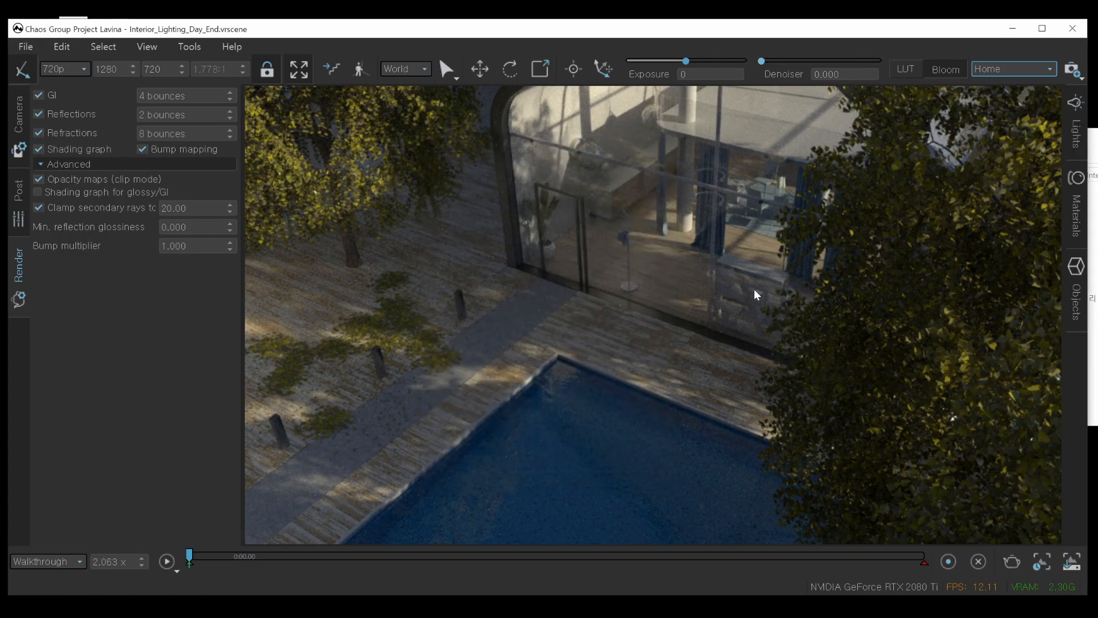
Reframe the glass facade from above and set the environment texture's rotation to 83 degrees.
left_click_drag(783, 292, 719, 382)
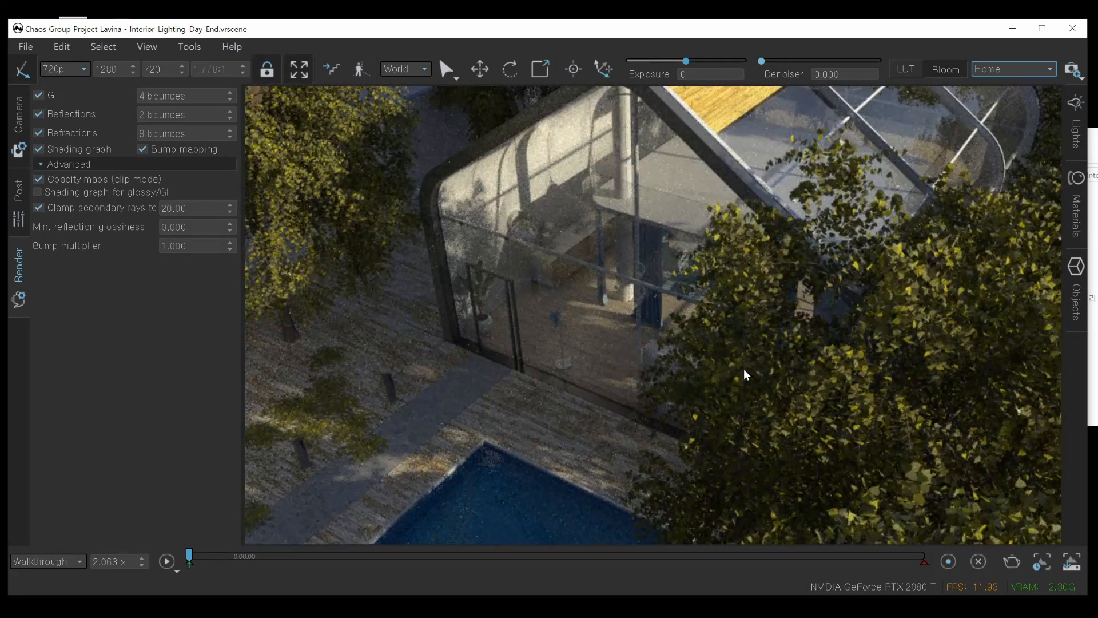
left_click(1076, 135)
left_click_drag(1056, 124, 1053, 246)
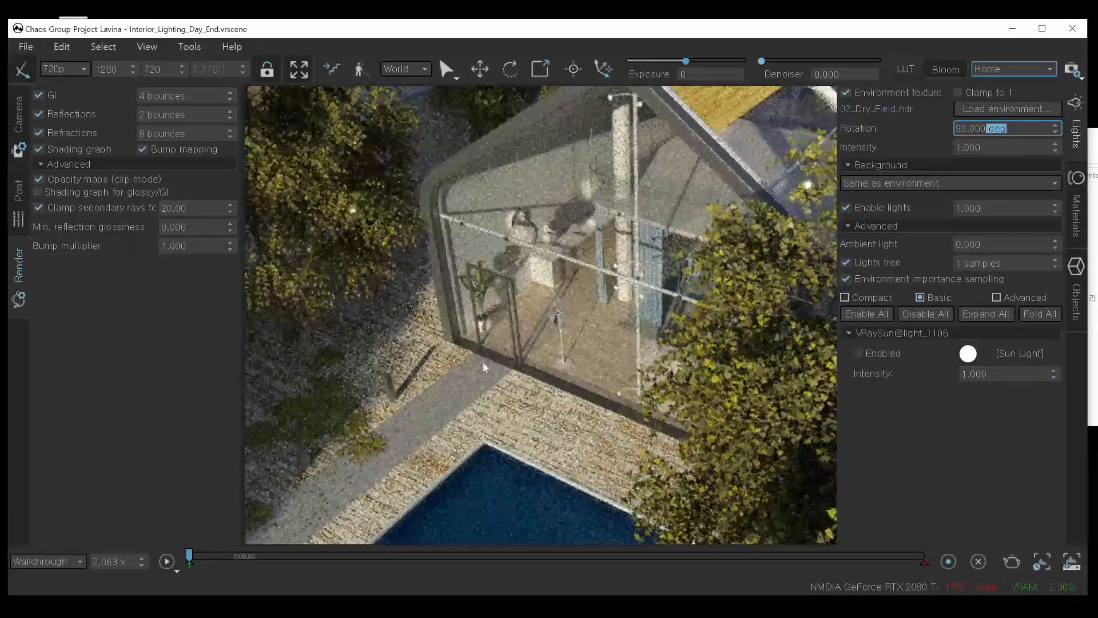
Try denoiser values of 12.143 and 5.714 on the sunlit facade, settle on 10, and turn on the LUT.
left_click_drag(762, 61, 776, 62)
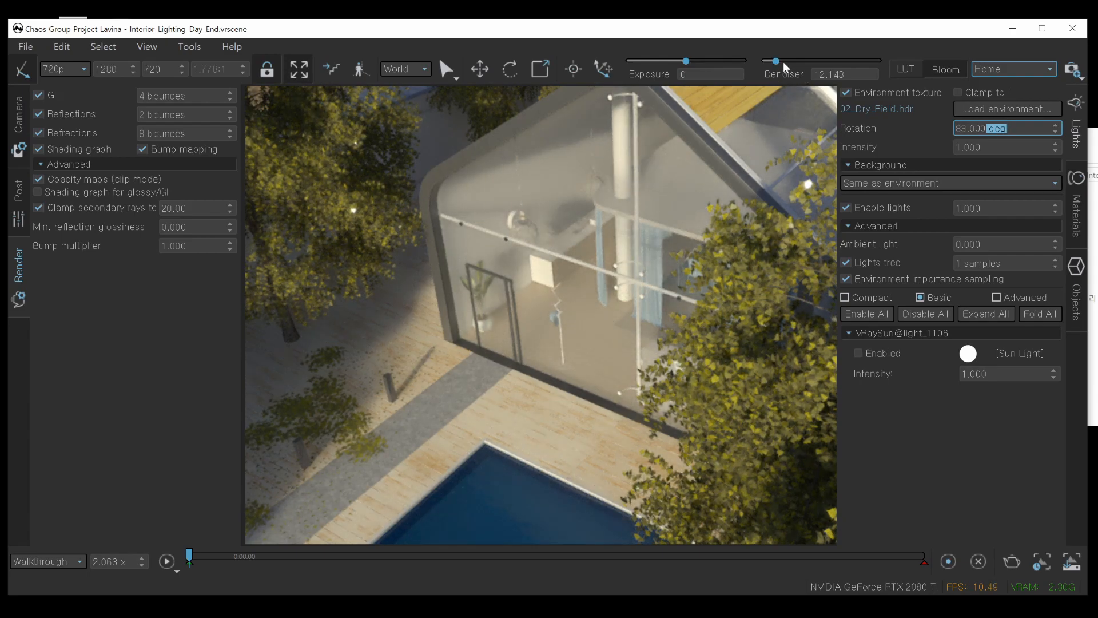
left_click_drag(776, 62, 768, 61)
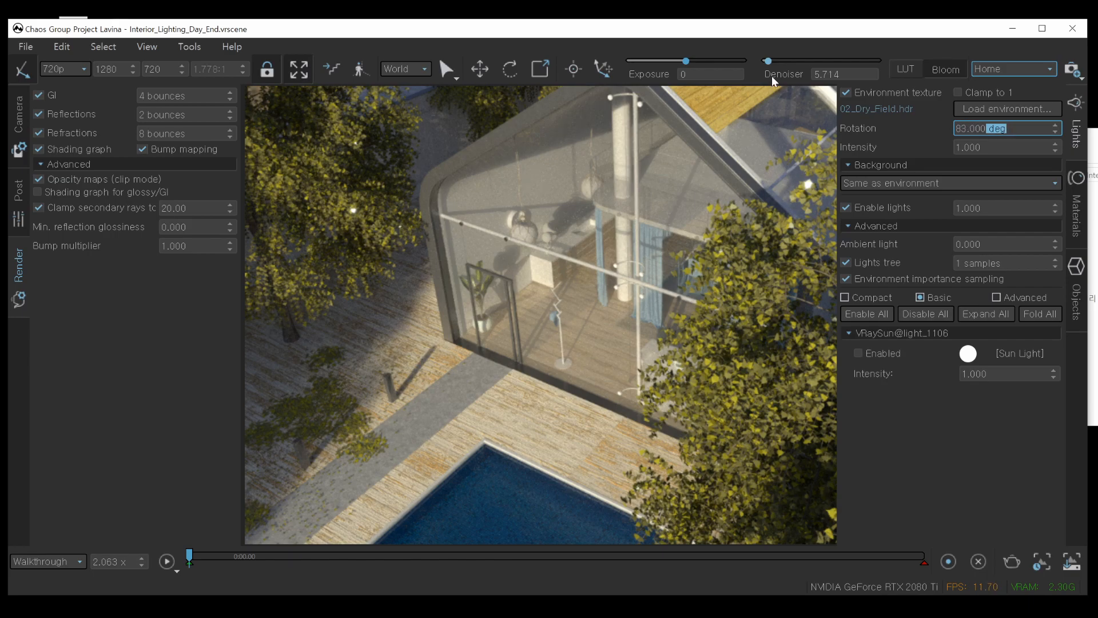
left_click_drag(770, 60, 773, 64)
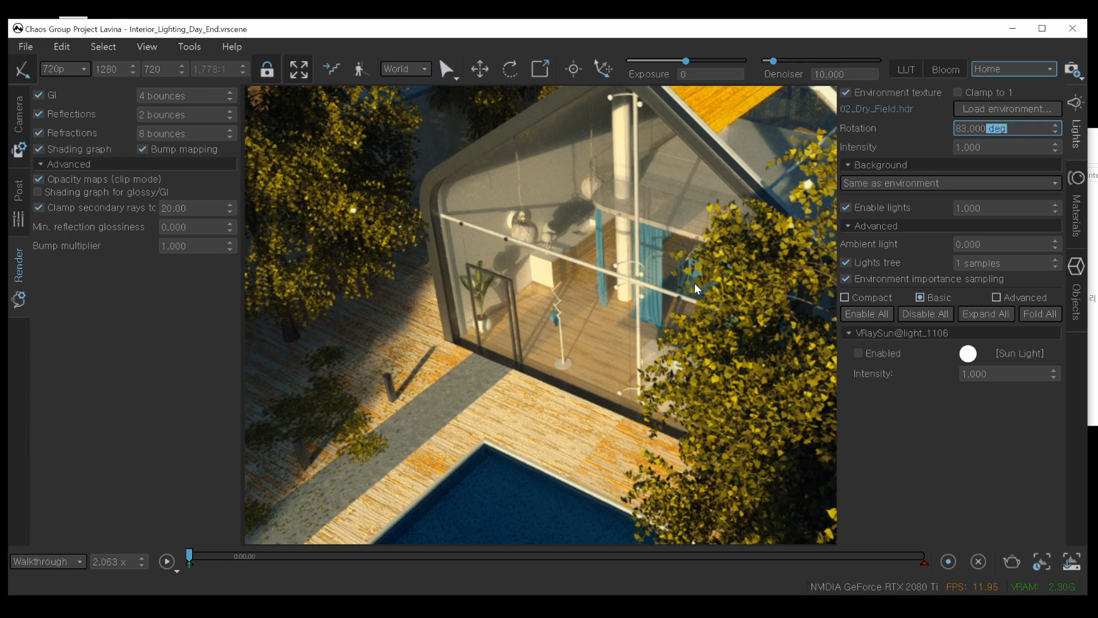
Orbit around the house and tree, and open scene.vrscene in place of the current scene.
mouse_move(647, 348)
left_mouse_down()
mouse_move(630, 360)
mouse_move(658, 359)
left_mouse_up()
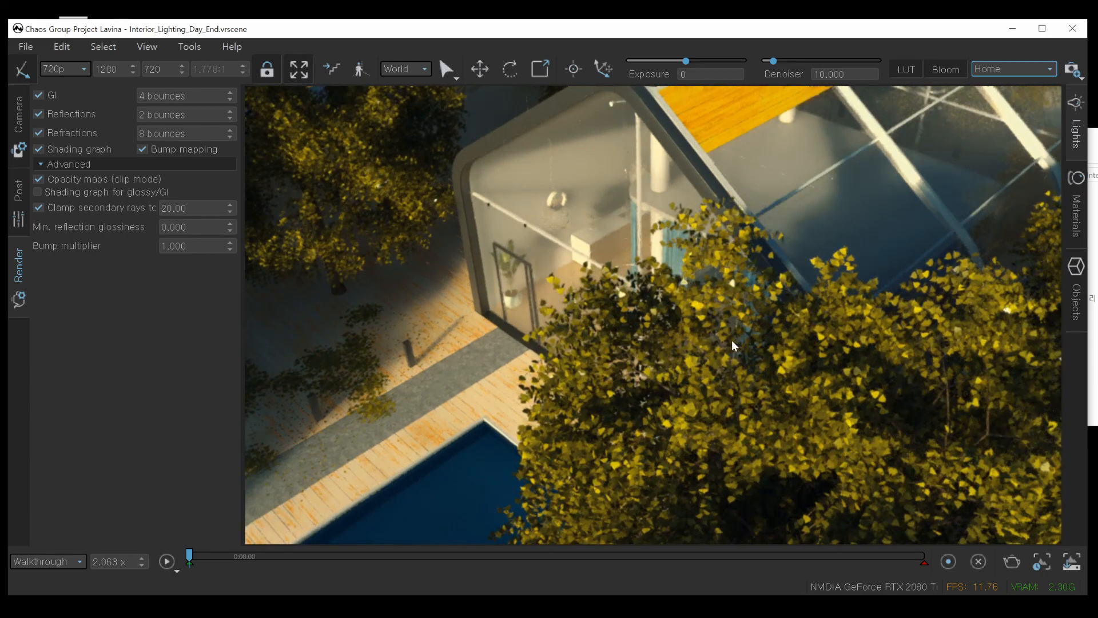
left_click_drag(764, 385, 1021, 235)
left_click_drag(1093, 136, 1097, 150)
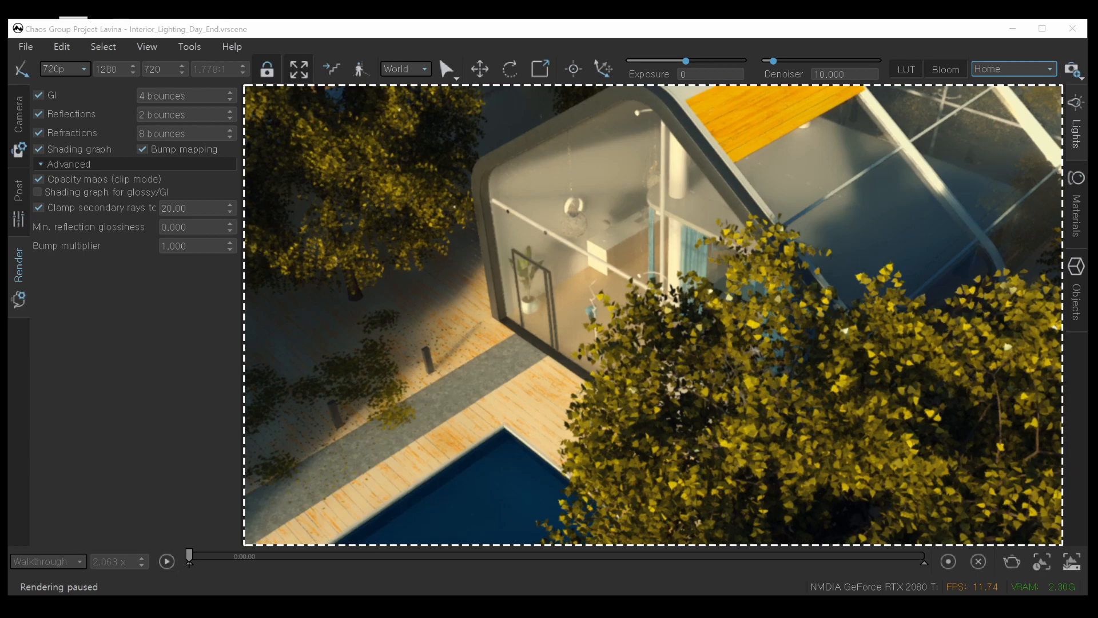
left_click_drag(736, 318, 738, 318)
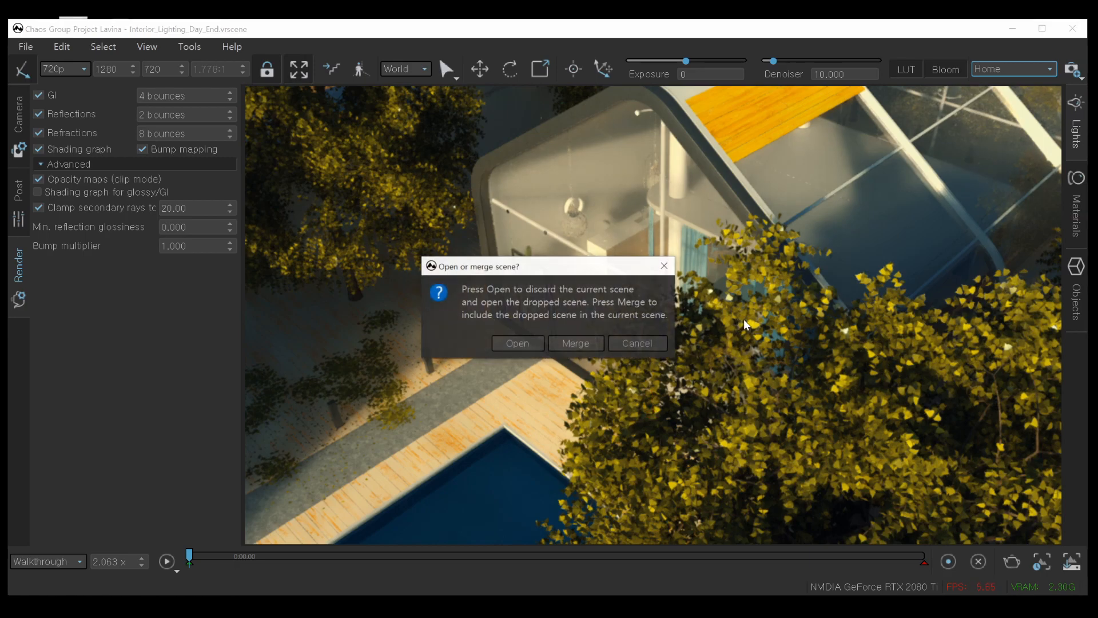
left_click(535, 344)
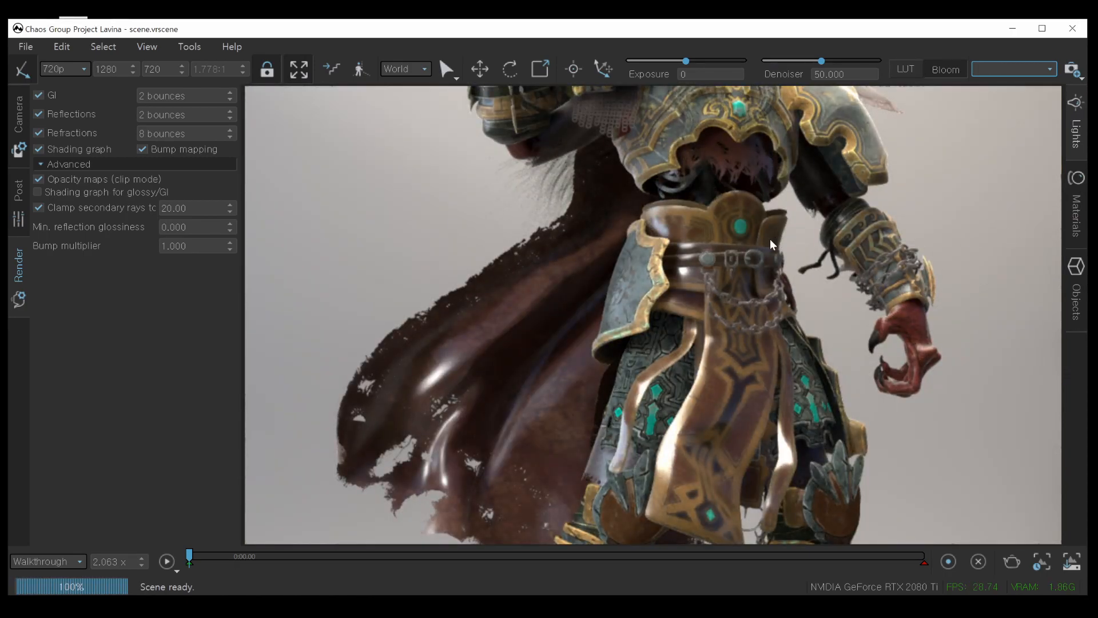
Pull back to survey the armored skeleton king in its studio setup and move in close on its head and chest.
middle_click_drag(771, 214, 700, 457)
mouse_move(690, 224)
middle_mouse_down()
mouse_move(707, 324)
mouse_move(687, 326)
middle_mouse_up()
scroll(681, 321, "down", 10)
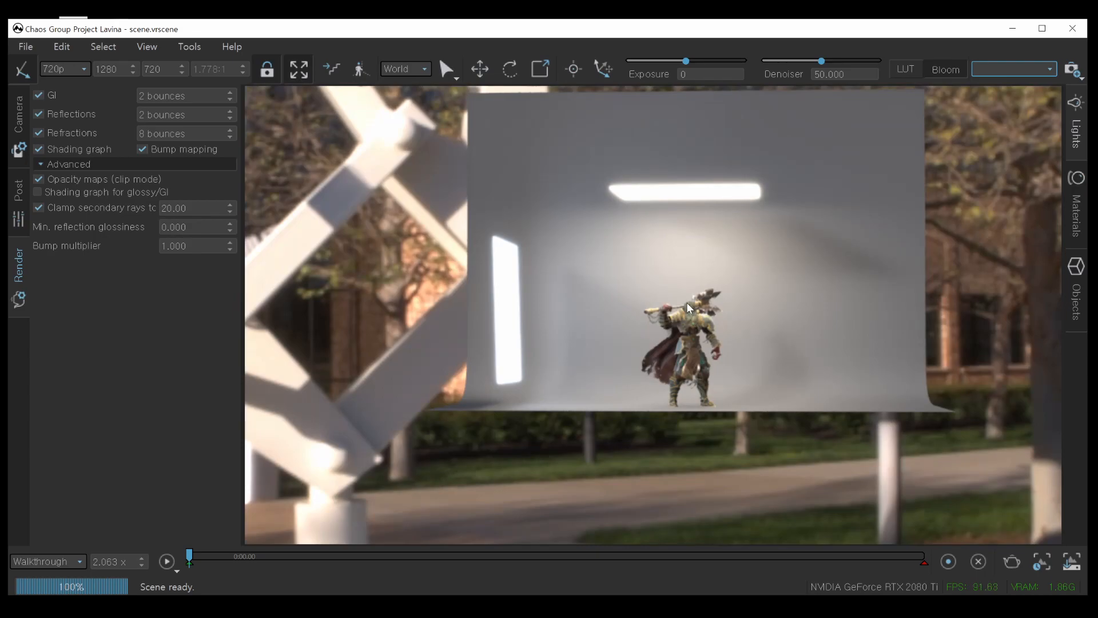
middle_click_drag(689, 313, 687, 329, "alt")
scroll(687, 329, "up", 10)
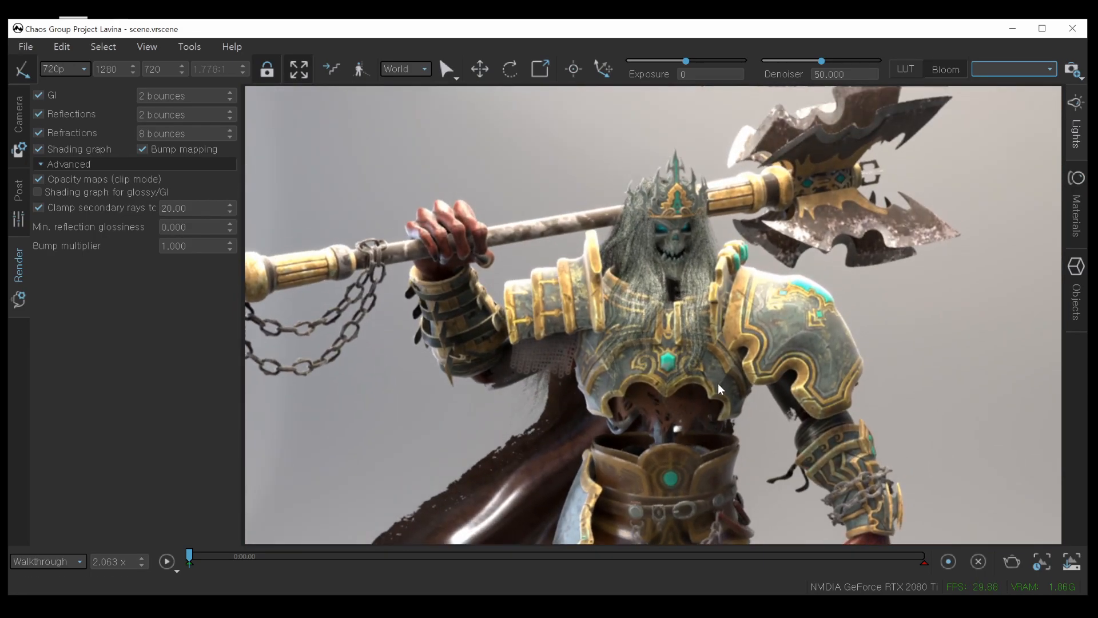
scroll(688, 252, "up", 5)
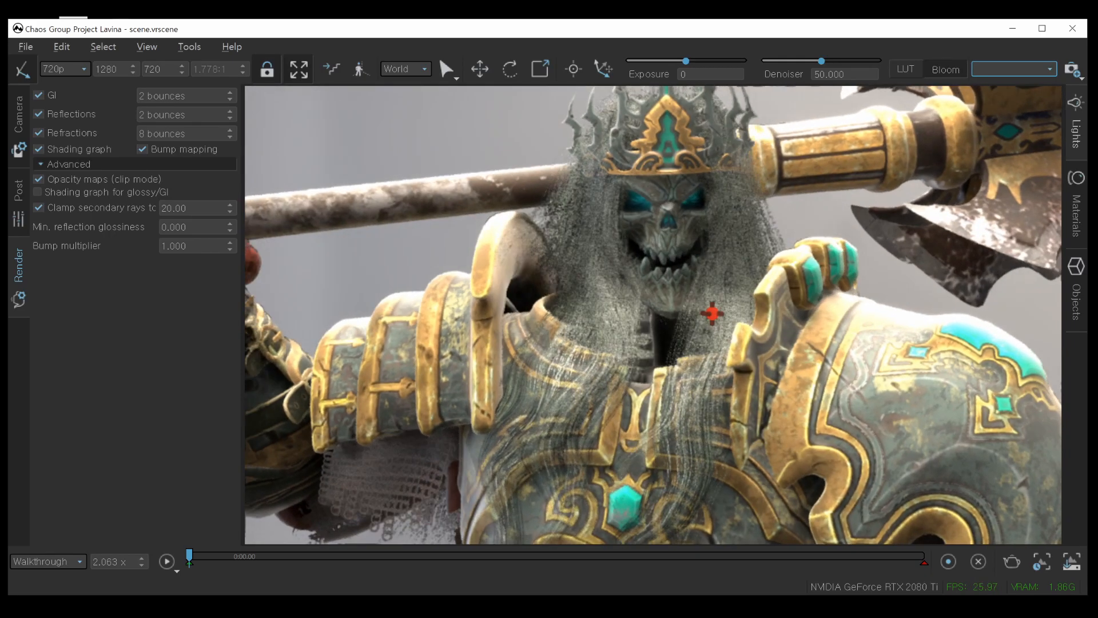
middle_click_drag(748, 268, 722, 285, "alt")
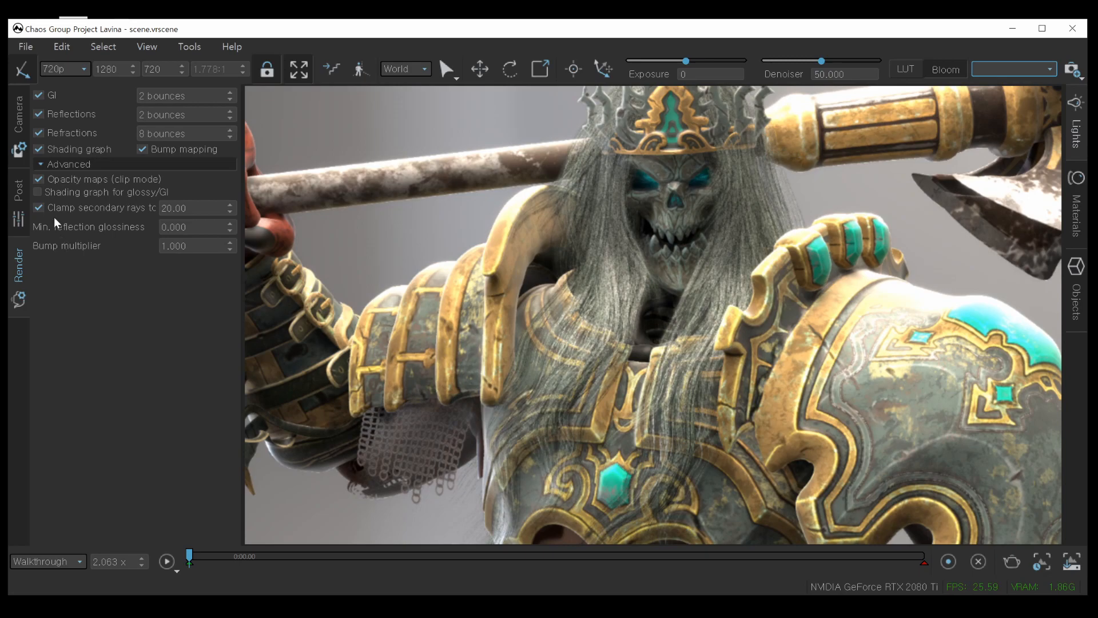
Compare the skeleton's hair and chainmail with clip-mode opacity maps off and on, leaving them enabled.
left_click(38, 179)
middle_click_drag(739, 357, 750, 352, "alt")
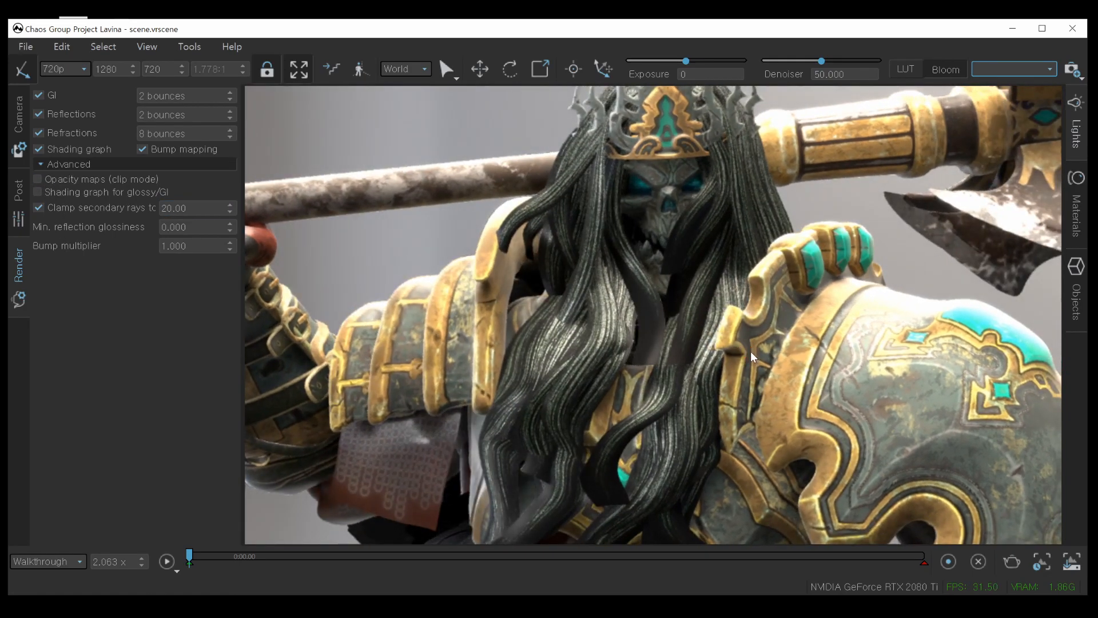
left_click(38, 179)
mouse_move(792, 326)
right_mouse_down()
mouse_move(686, 326)
mouse_move(778, 326)
right_mouse_up()
left_click(39, 179)
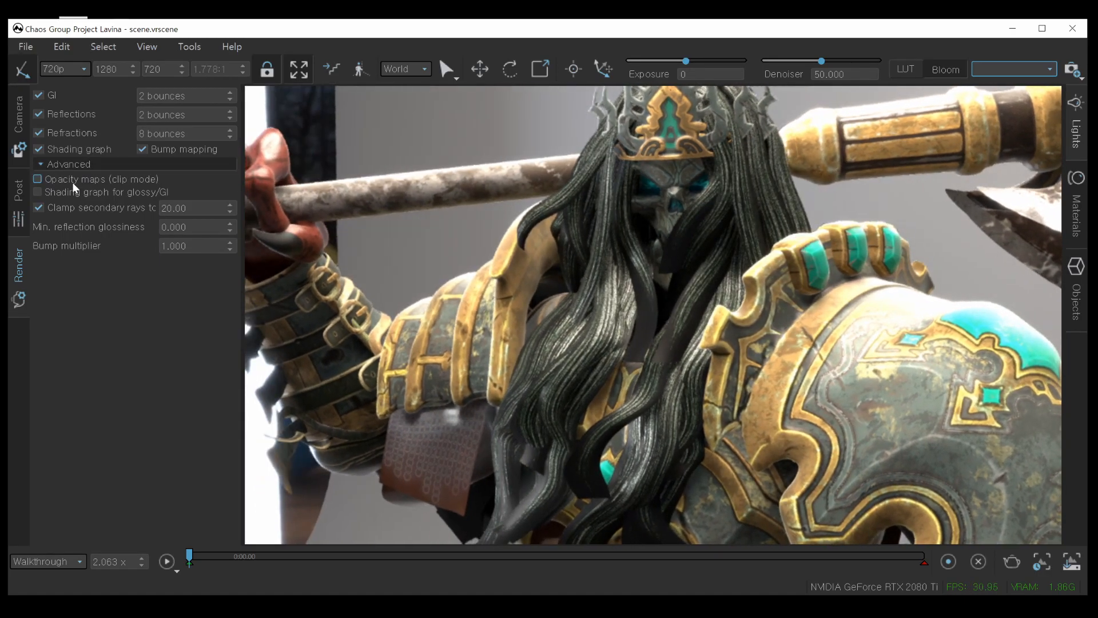
left_click(67, 181)
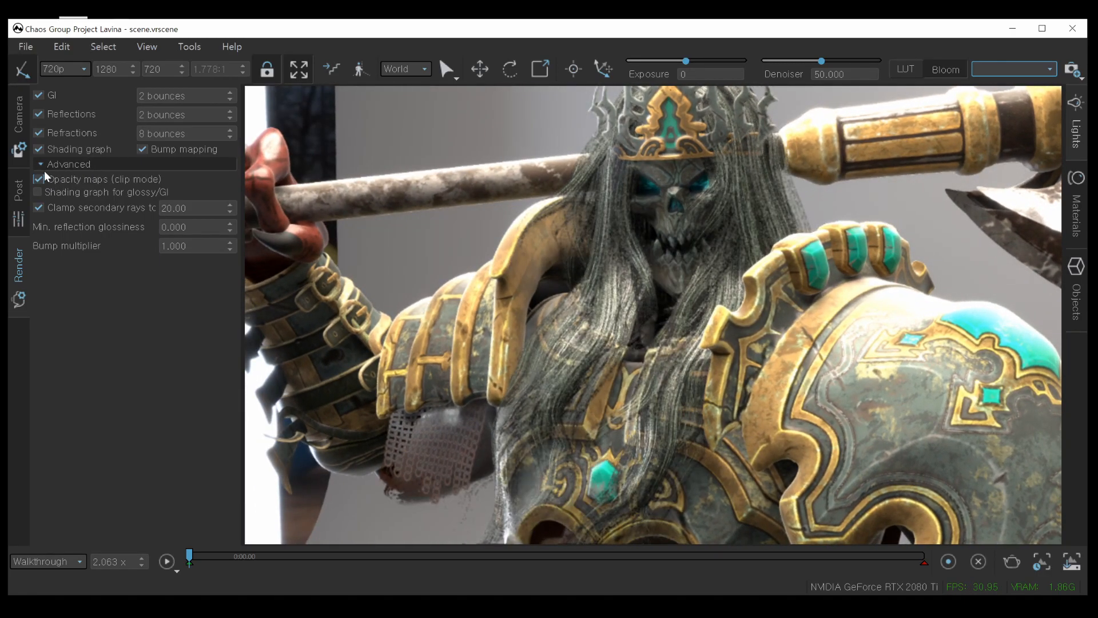
left_click(44, 166)
Frame the skeleton's upper body and lower the highlight burn to 0.671.
middle_click_drag(693, 257, 616, 233)
scroll(616, 234, "down", 4)
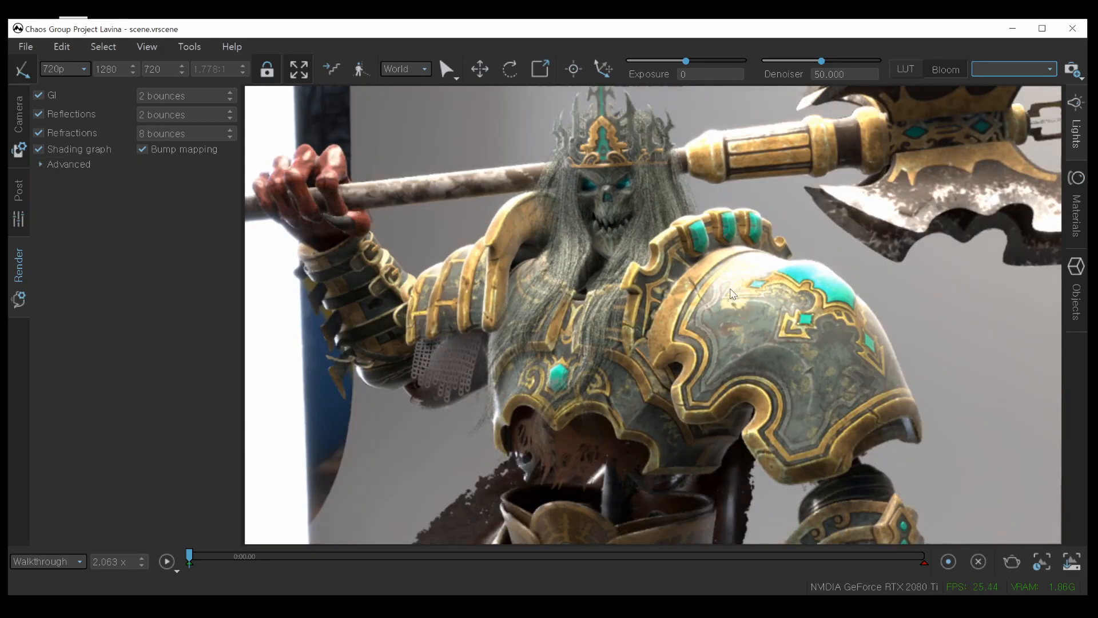
left_click(16, 198)
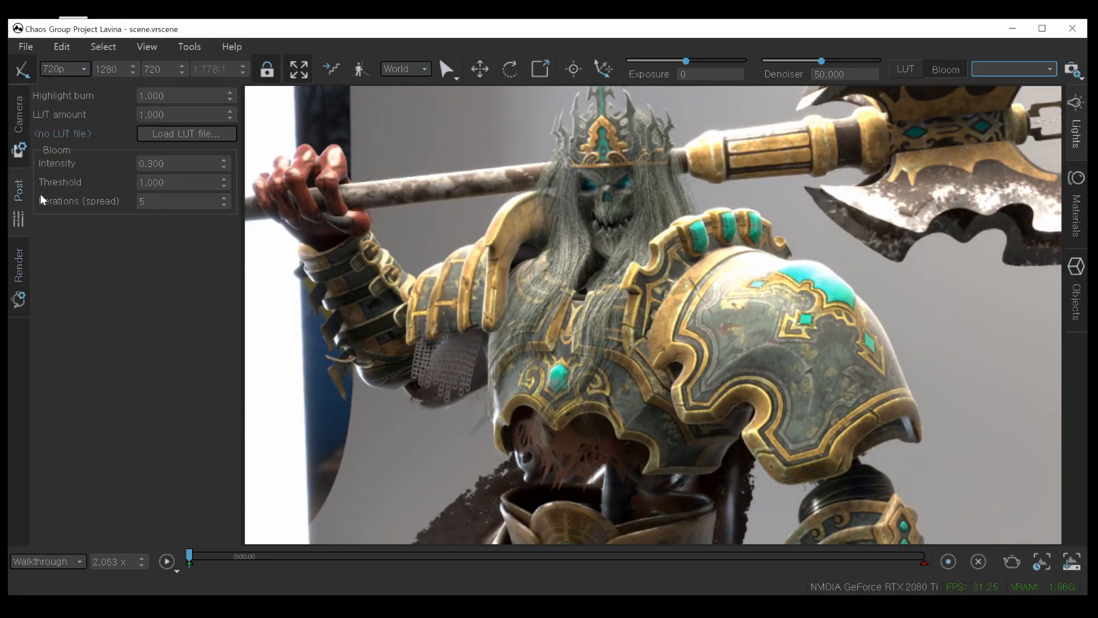
left_click_drag(231, 99, 220, 193)
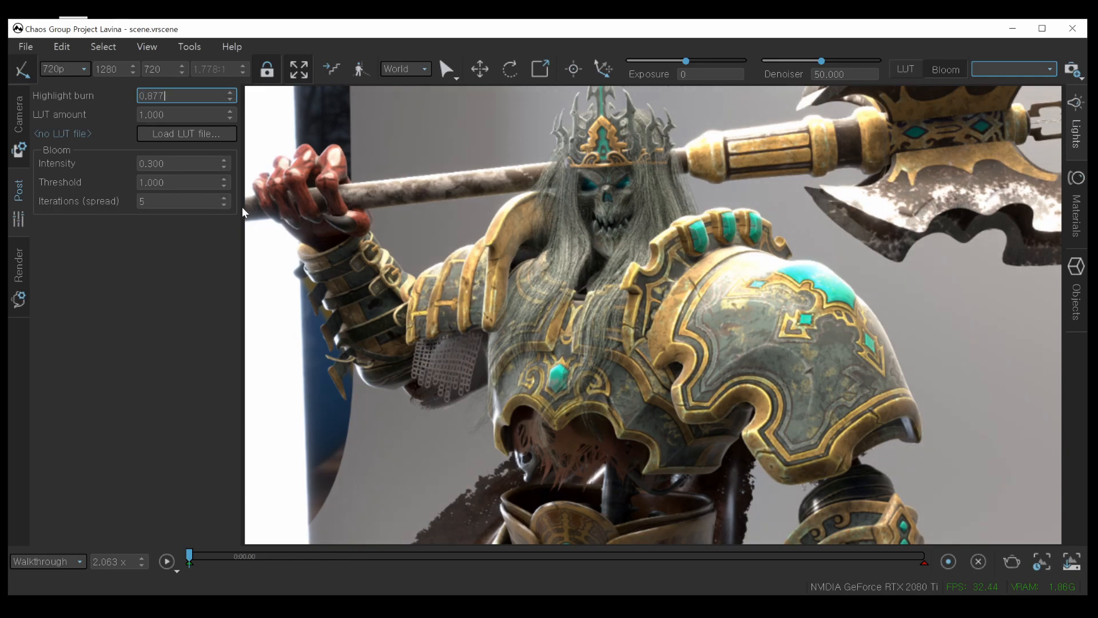
mouse_move(231, 102)
left_mouse_down()
mouse_move(206, 236)
mouse_move(209, 303)
left_mouse_up()
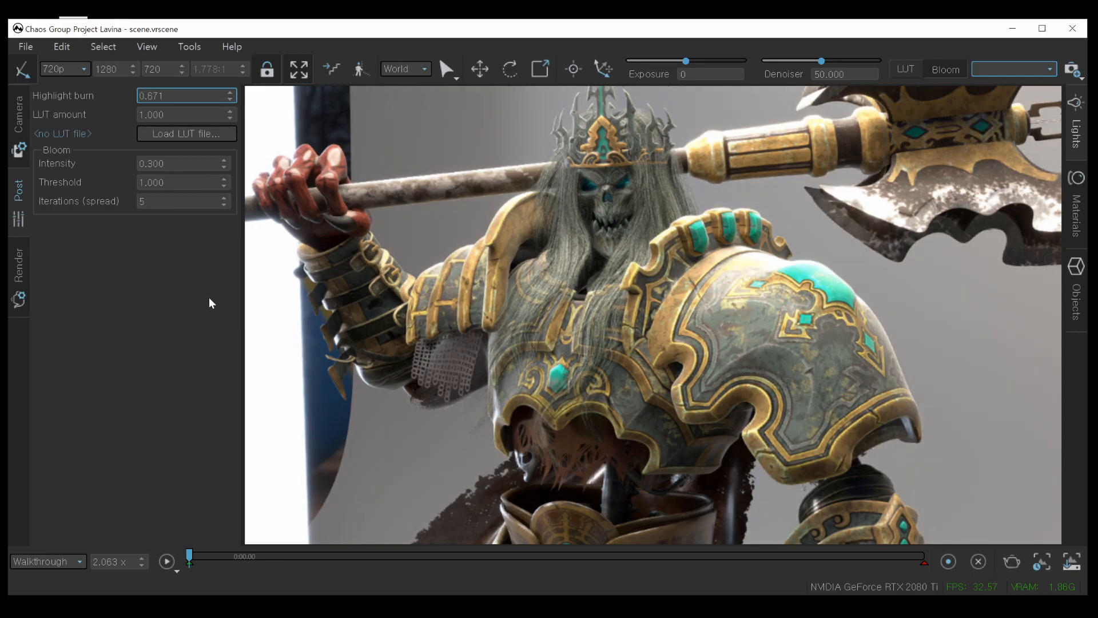
Turn off the rectangular light VRayLightRectShape1, and switch VRayLightRectShape2 off and back on to compare the lighting.
left_click(1082, 139)
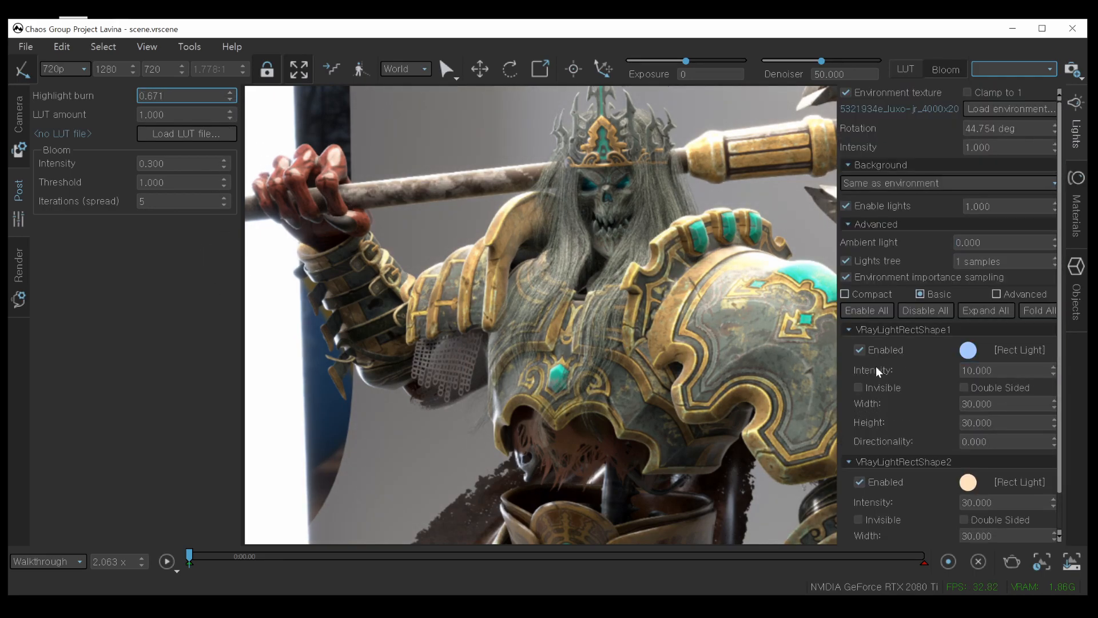
left_click(860, 350)
left_click(860, 484)
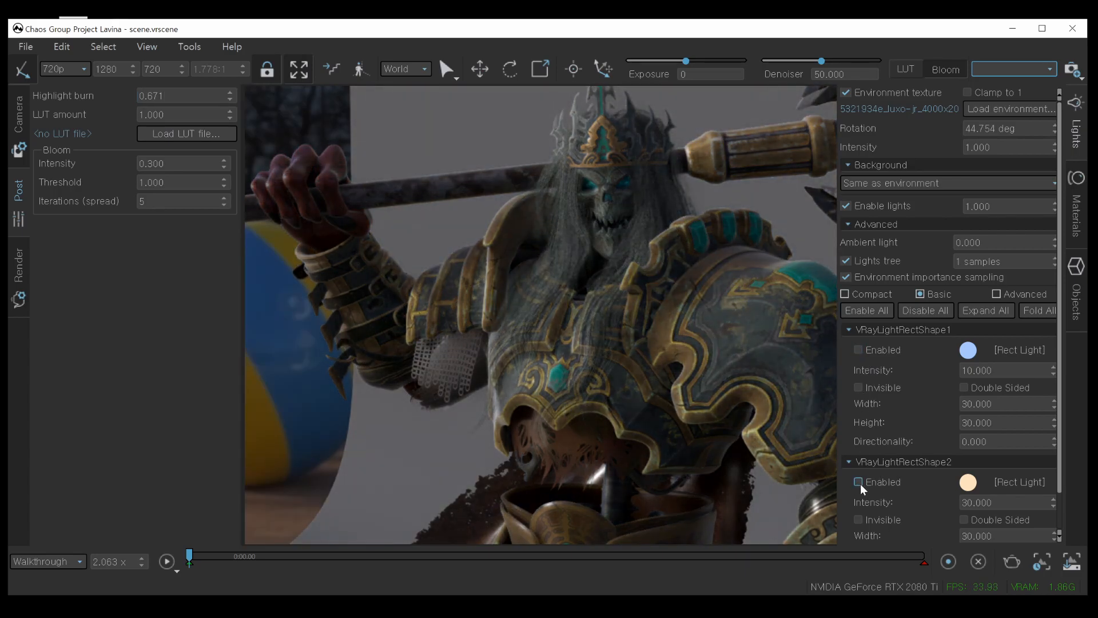
left_click(861, 484)
left_click(1083, 136)
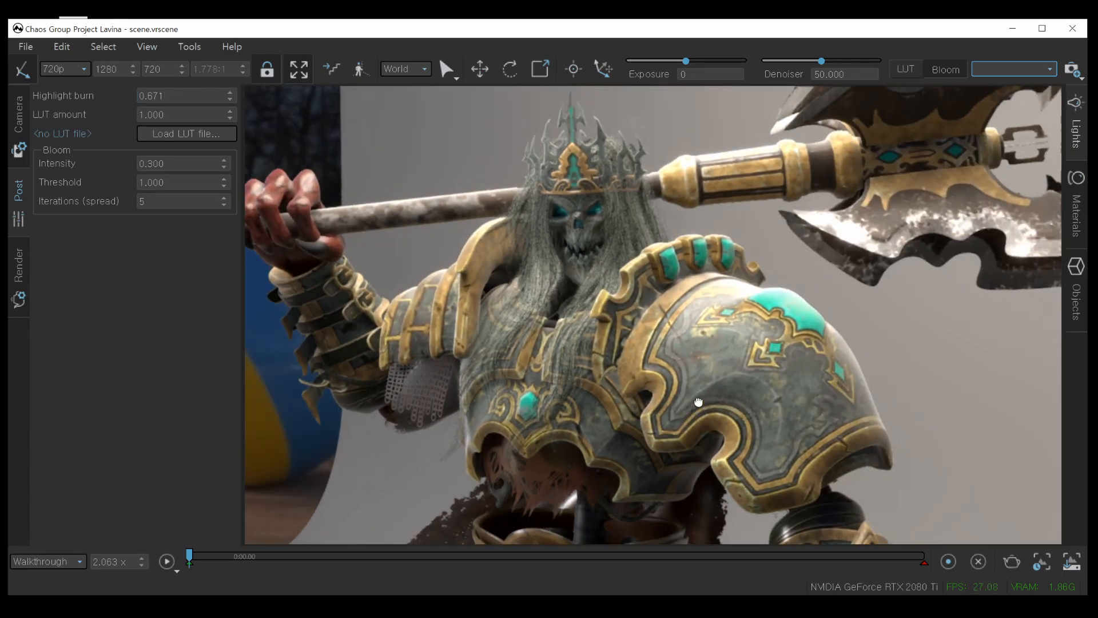
Set VRayLightRectShape2's intensity to 18 and its color to blue, and orbit slightly to view the tinted armor.
left_click(1083, 136)
scroll(1010, 482, "down", 1)
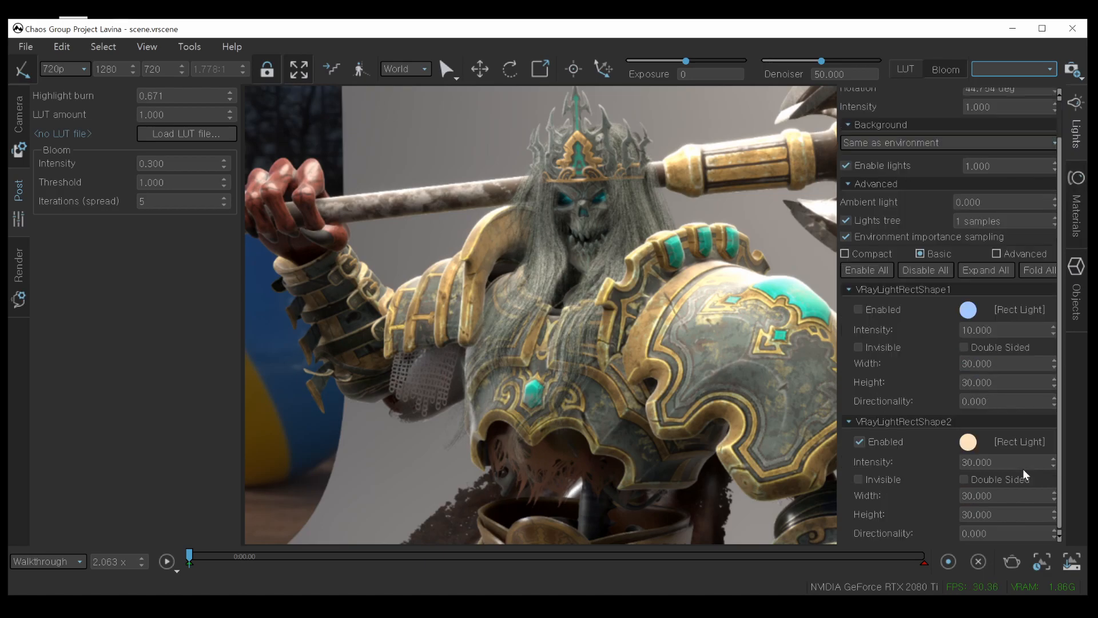
mouse_move(1054, 465)
left_mouse_down()
mouse_move(1053, 515)
mouse_move(1056, 480)
left_mouse_up()
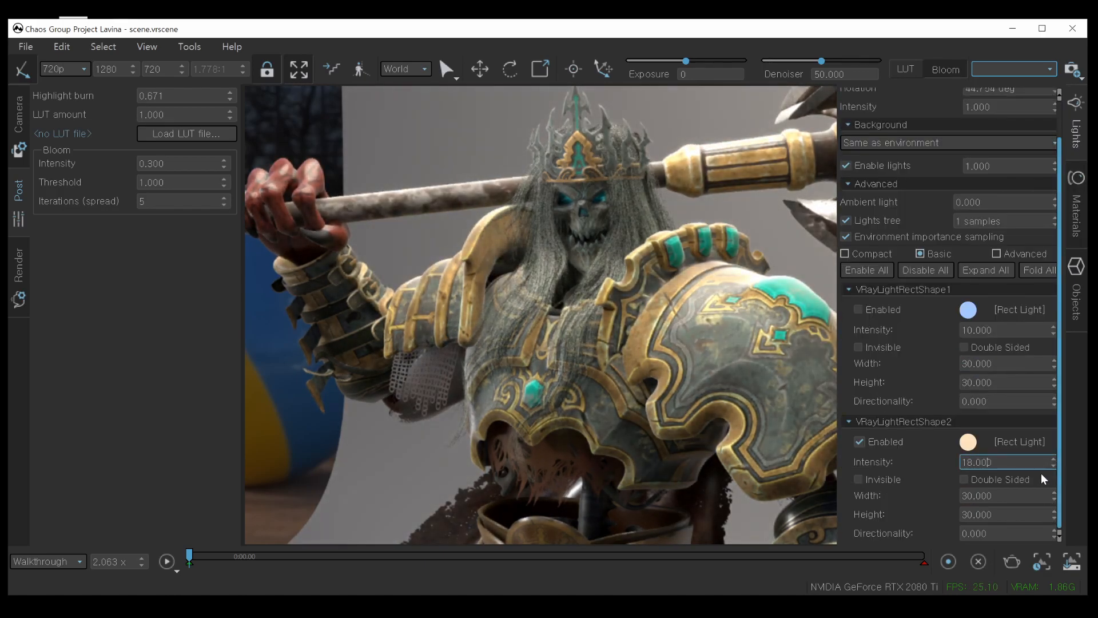
left_click(968, 442)
left_click_drag(649, 278, 620, 194)
left_click(671, 453)
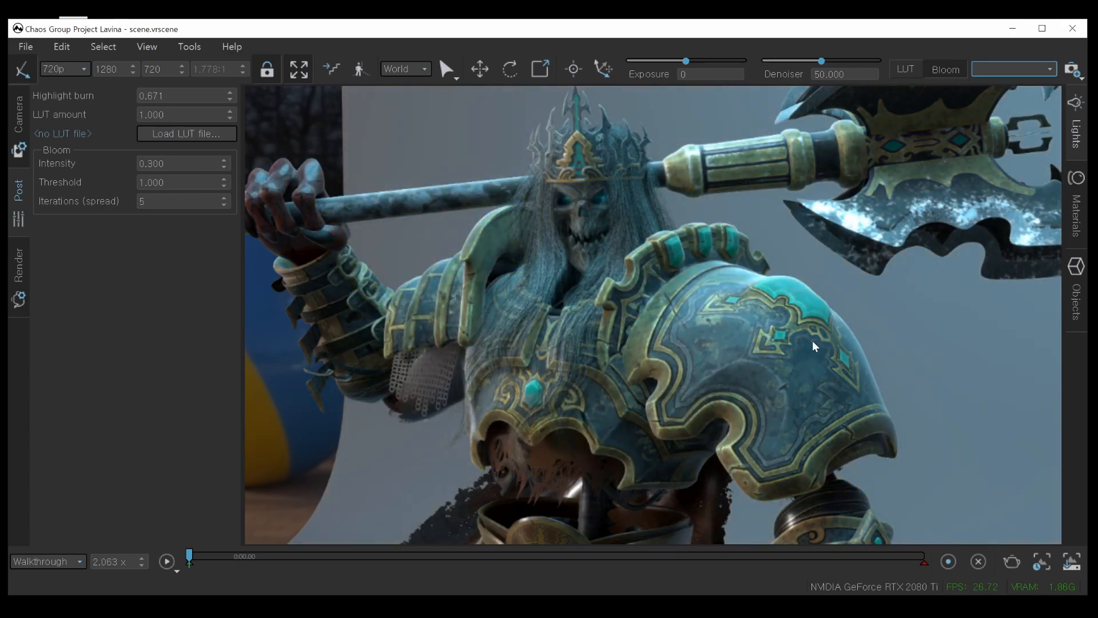
right_click_drag(796, 334, 791, 340)
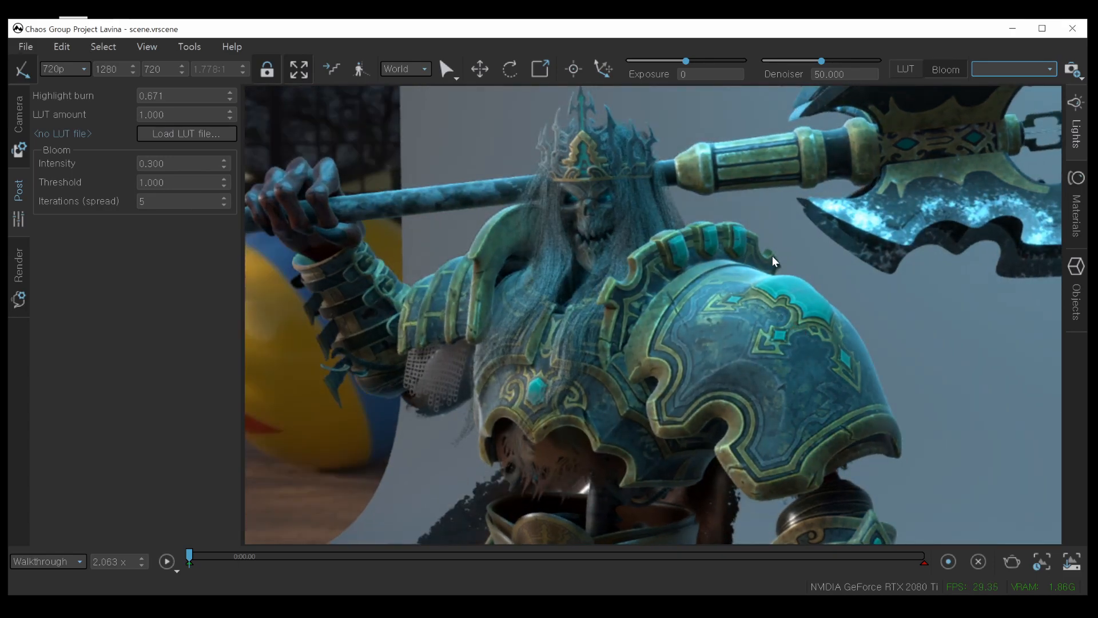
Frame the skeleton's face and shoulders, enable depth of field with a 47.6 mm aperture, and focus on the skull.
scroll(724, 303, "up", 5)
middle_click_drag(790, 333, 825, 433)
right_click_drag(828, 437, 835, 451)
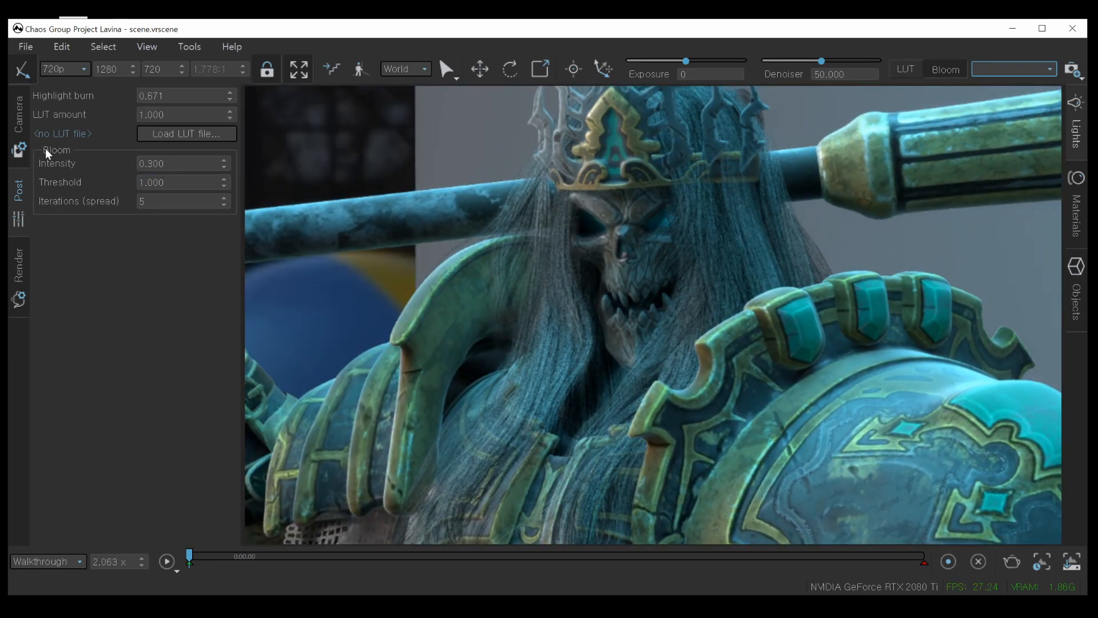
left_click(23, 139)
left_click(78, 154)
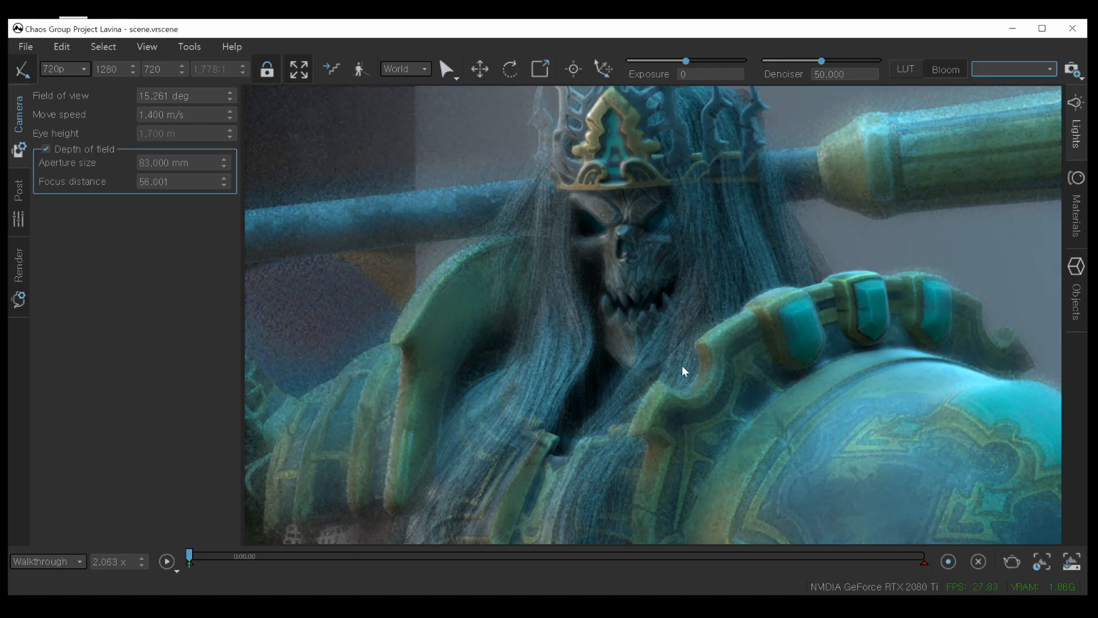
left_click_drag(224, 166, 214, 327)
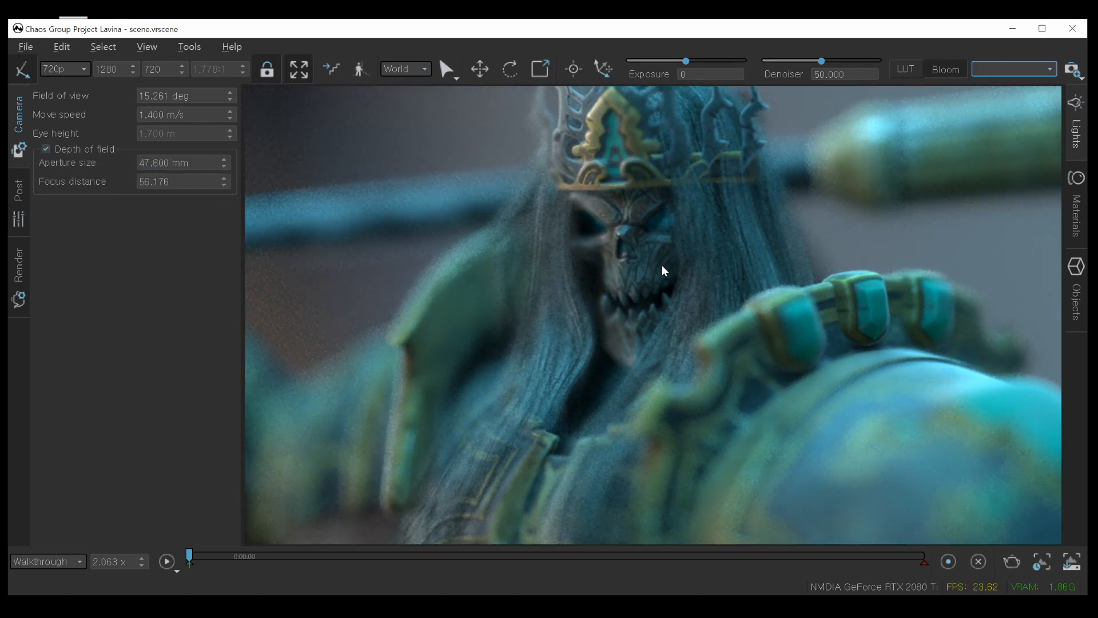
left_click(739, 333)
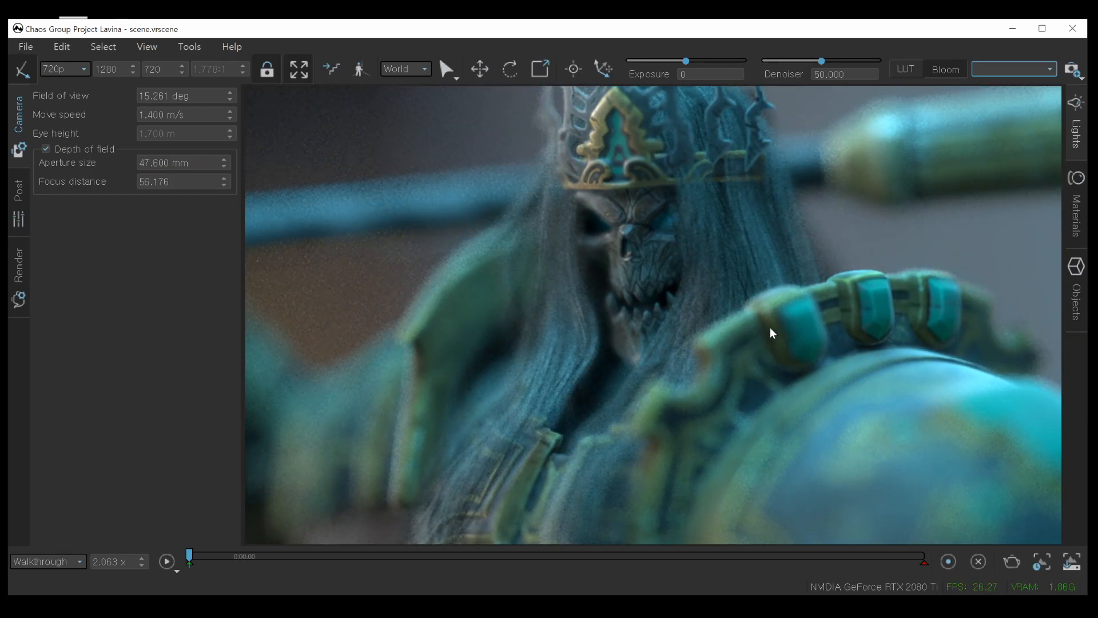
Lower the denoiser to 11.429 and shift the focus between the weapon shaft, the large shoulder plate and its raised rim.
left_click_drag(822, 62, 774, 64)
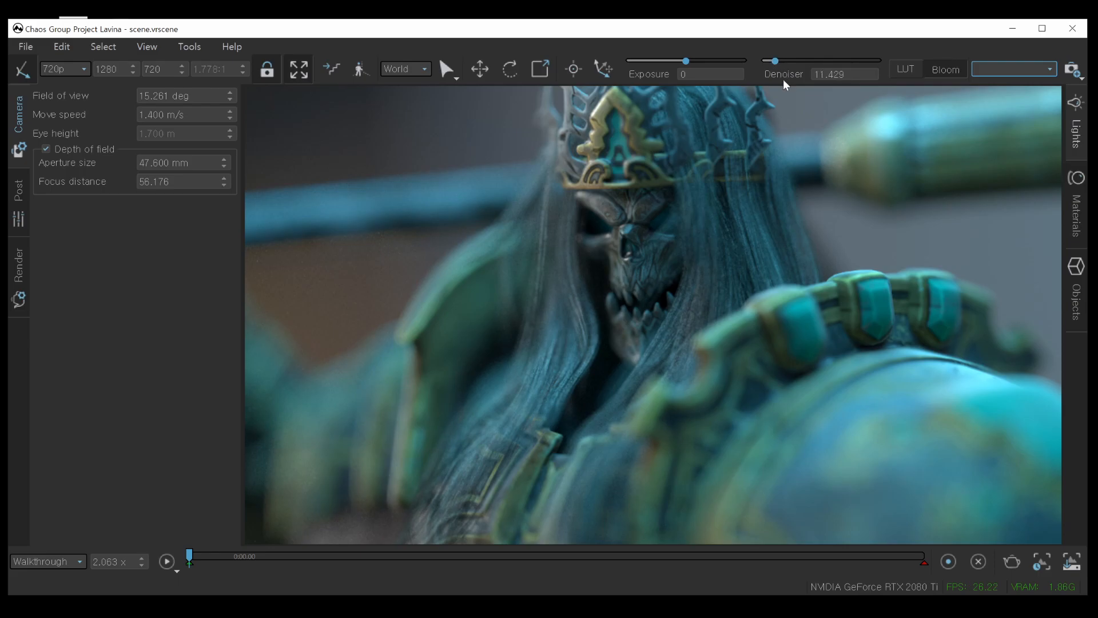
left_click(377, 214)
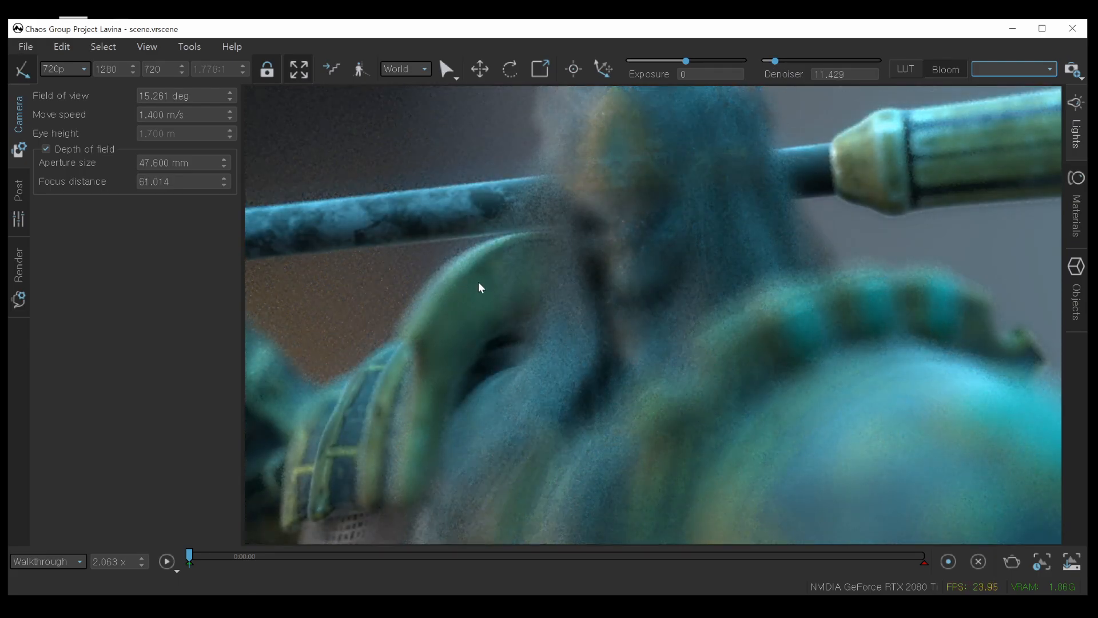
left_click(818, 400)
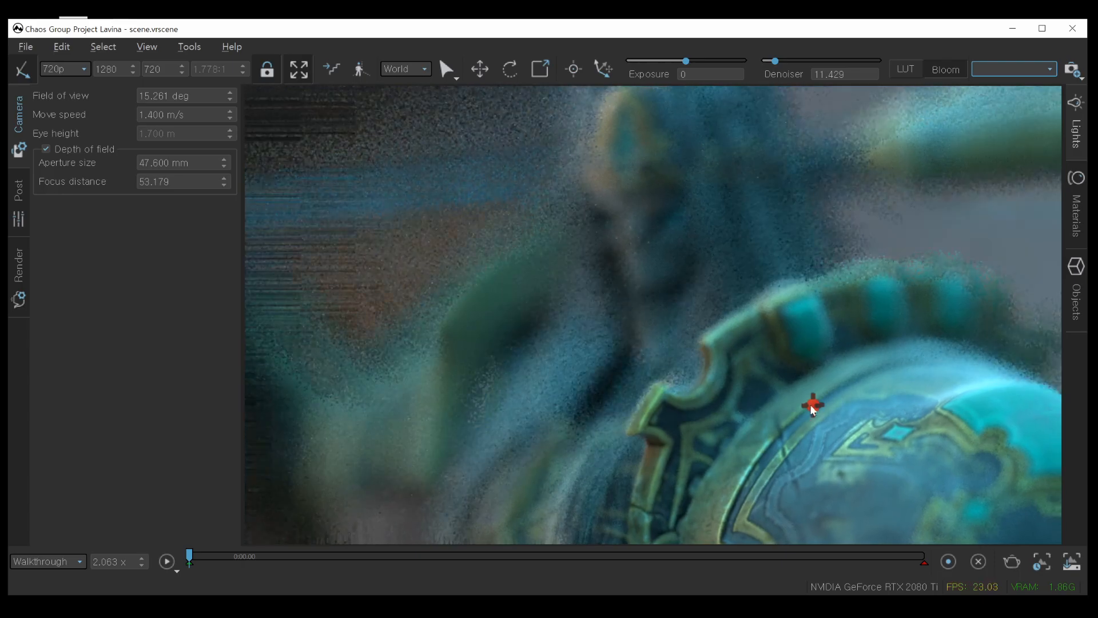
left_click(776, 347)
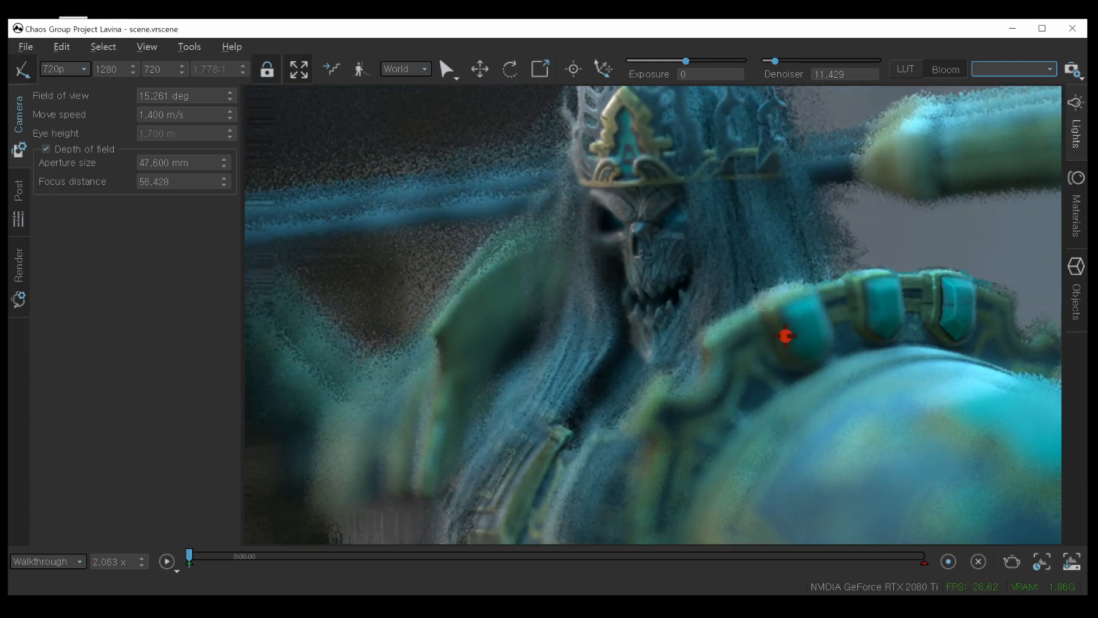
Enable the rectangular light VRayLightRectShape1, reduce its intensity to 1.3, and make it invisible.
left_click(1075, 228)
left_click(1078, 273)
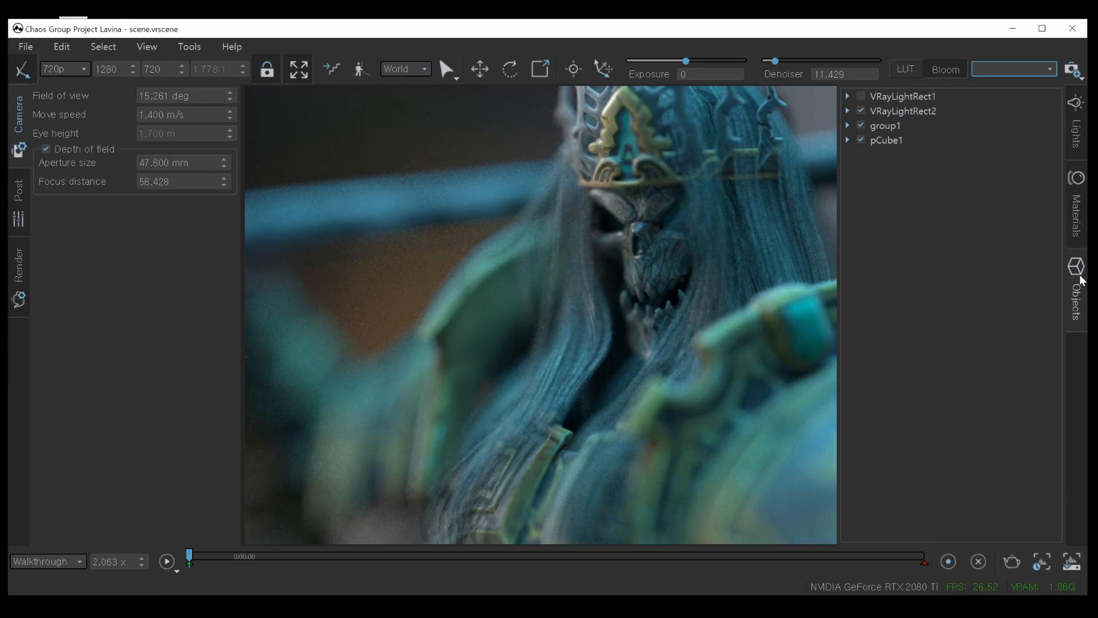
left_click(1074, 149)
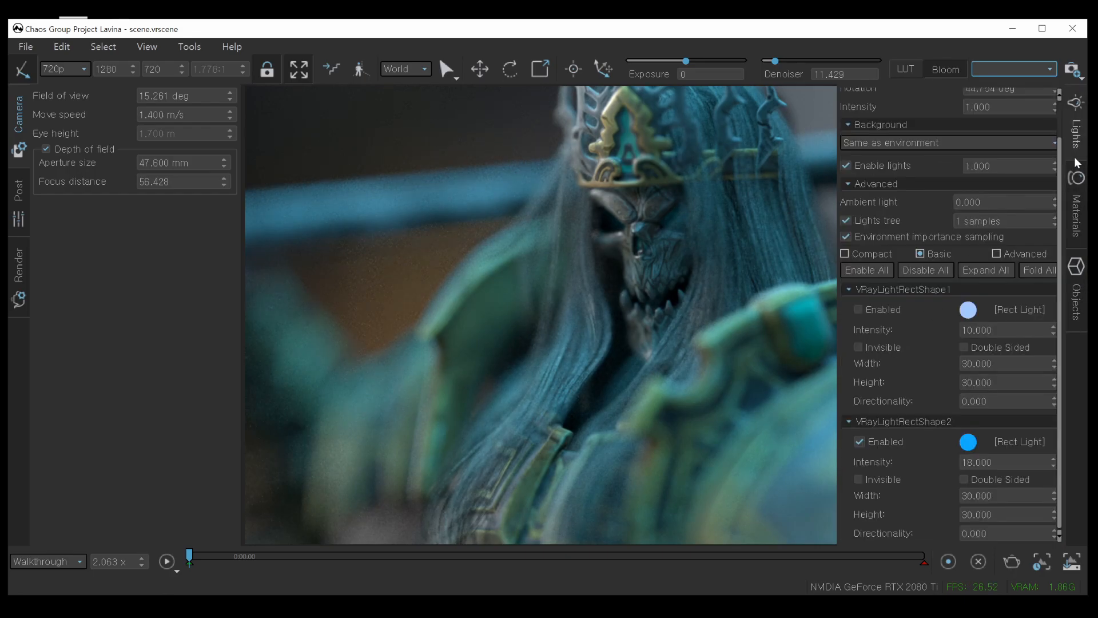
left_click(860, 309)
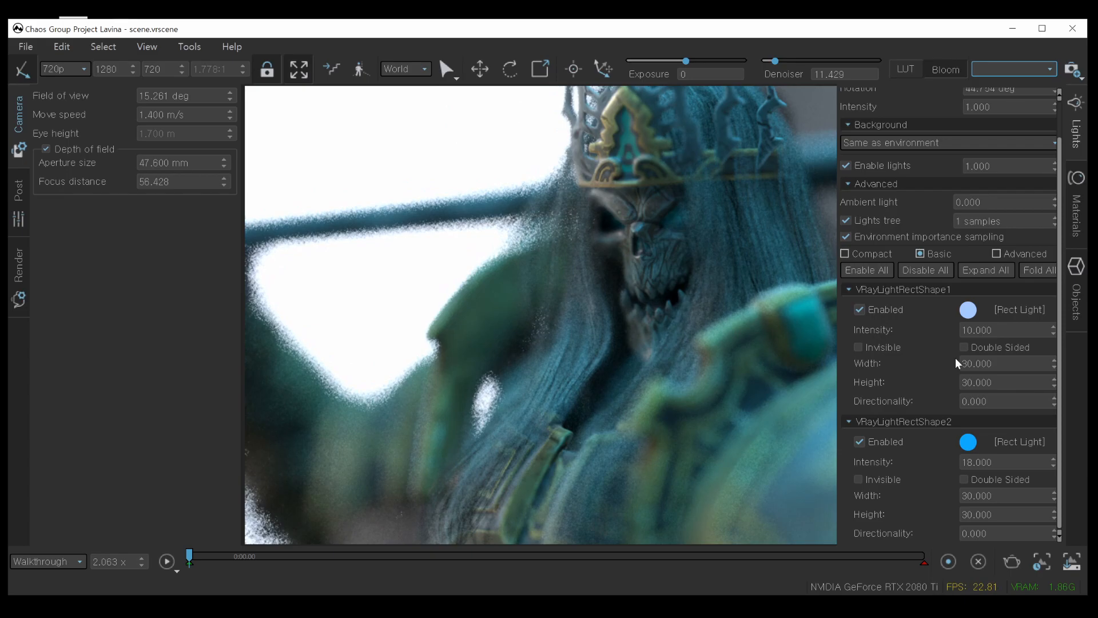
left_click_drag(1053, 332, 1048, 395)
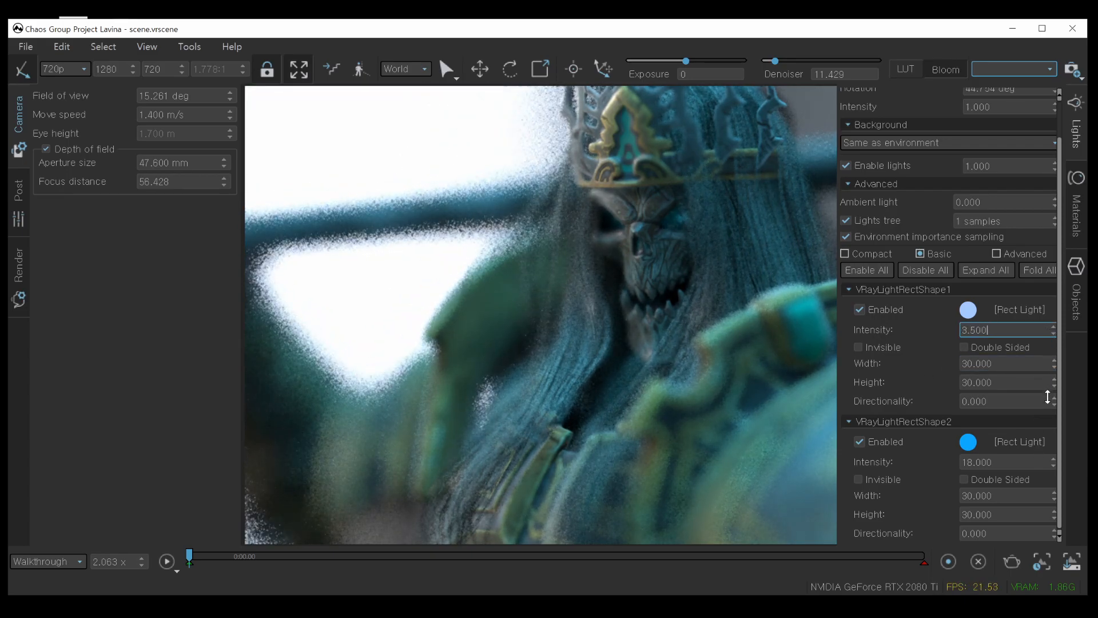
left_click(886, 347)
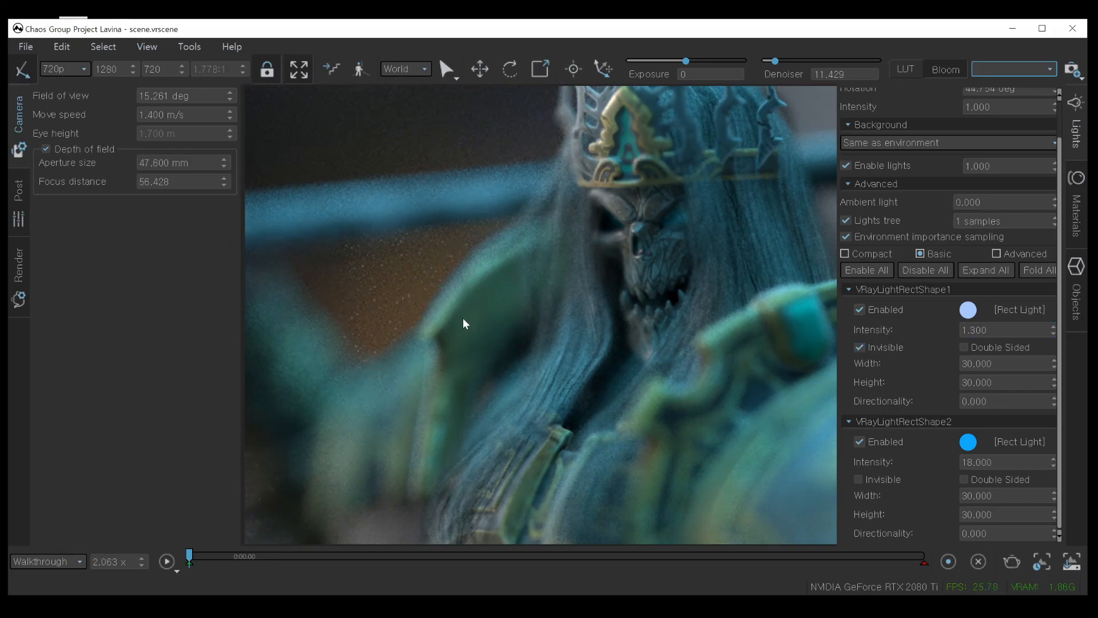
left_click(998, 364)
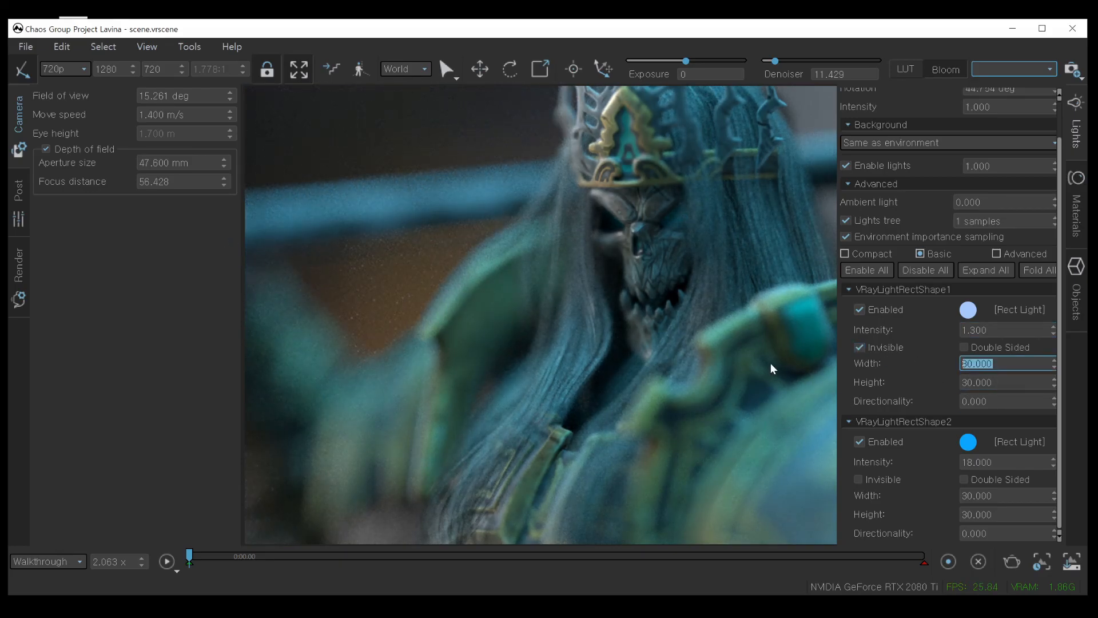
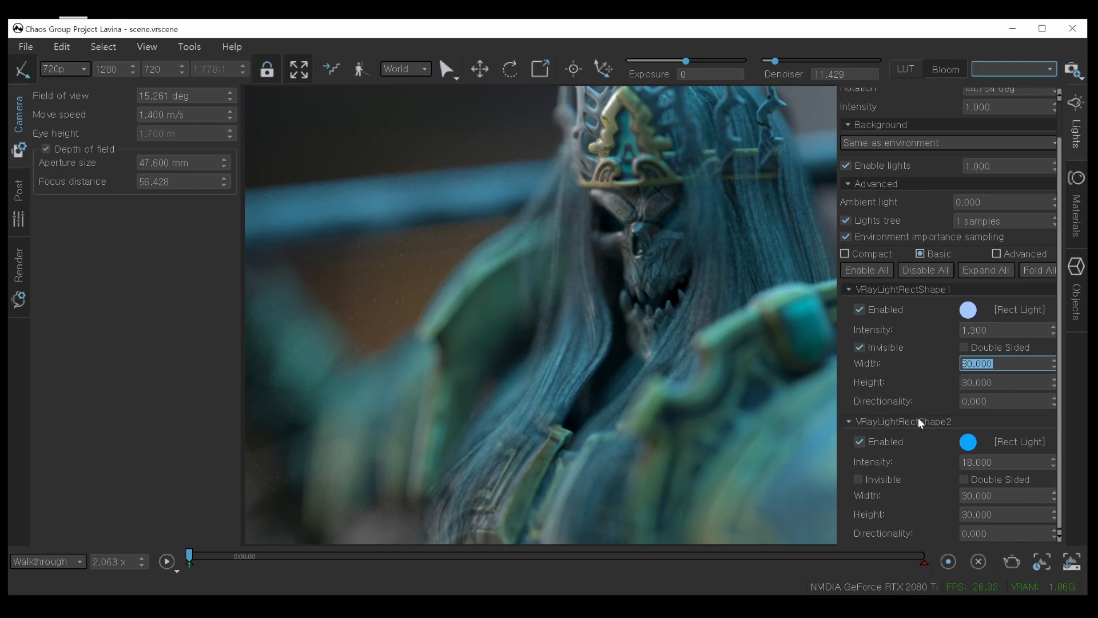
Raise VRayLightRectShape1's intensity to 62.4 and switch its invisible option off and back on to compare the background.
left_click_drag(1052, 327, 1057, 108)
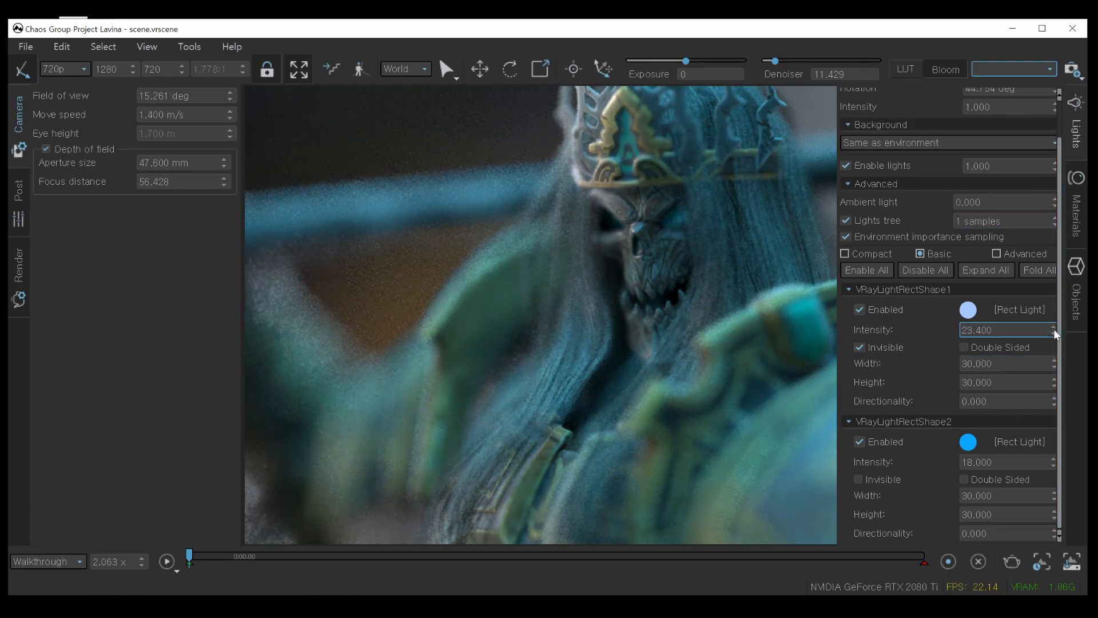
left_click_drag(1055, 327, 1013, 563)
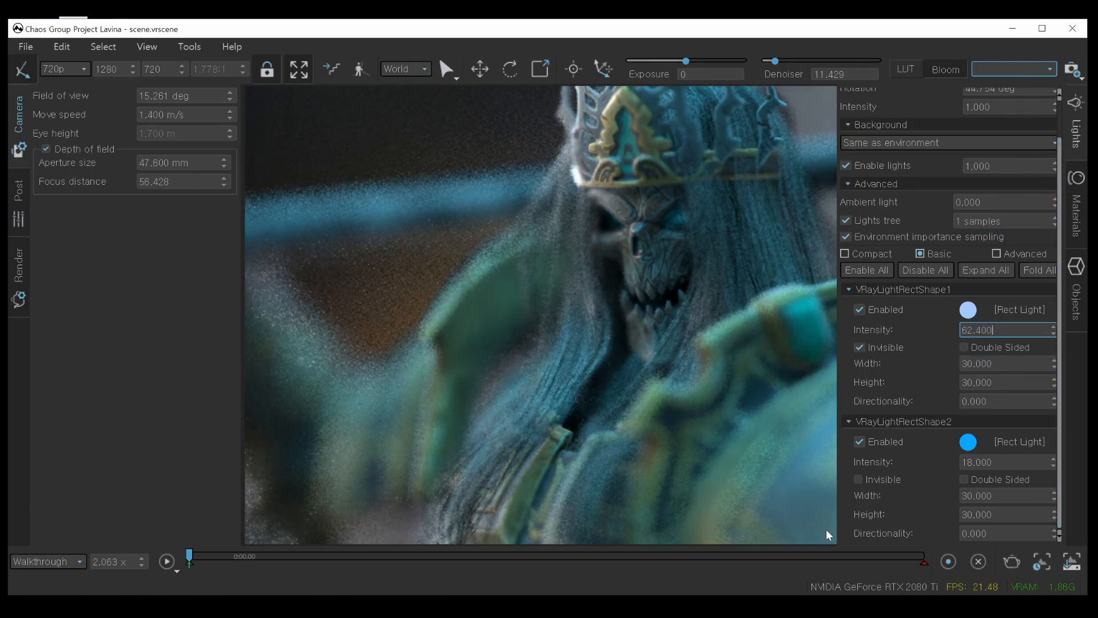
left_click(861, 348)
left_click(861, 348)
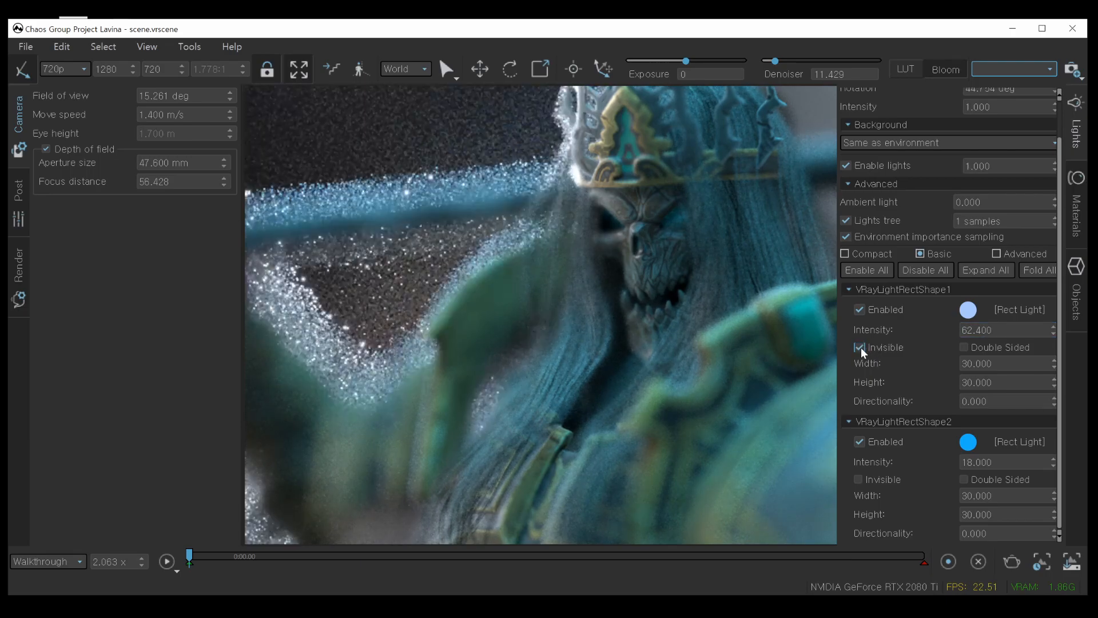
Turn off depth of field, reframe the skeleton, and make VRayLightRectShape1 visible in the scene.
middle_click_drag(543, 346, 523, 342)
scroll(548, 343, "up", 3)
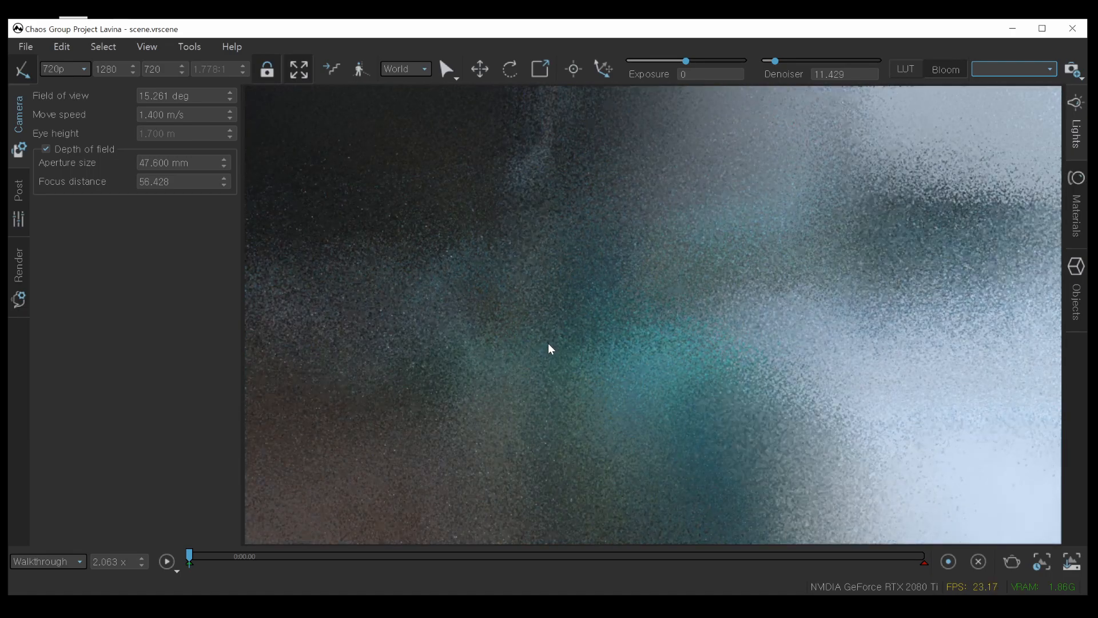
left_click(45, 149)
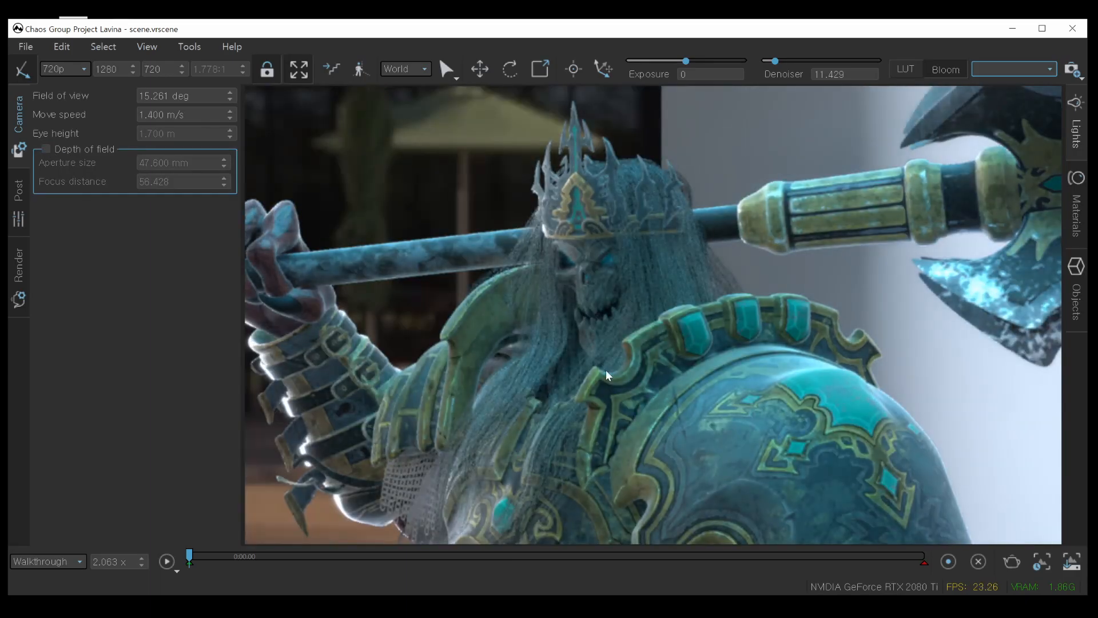
middle_click_drag(616, 375, 915, 301)
mouse_move(1082, 143)
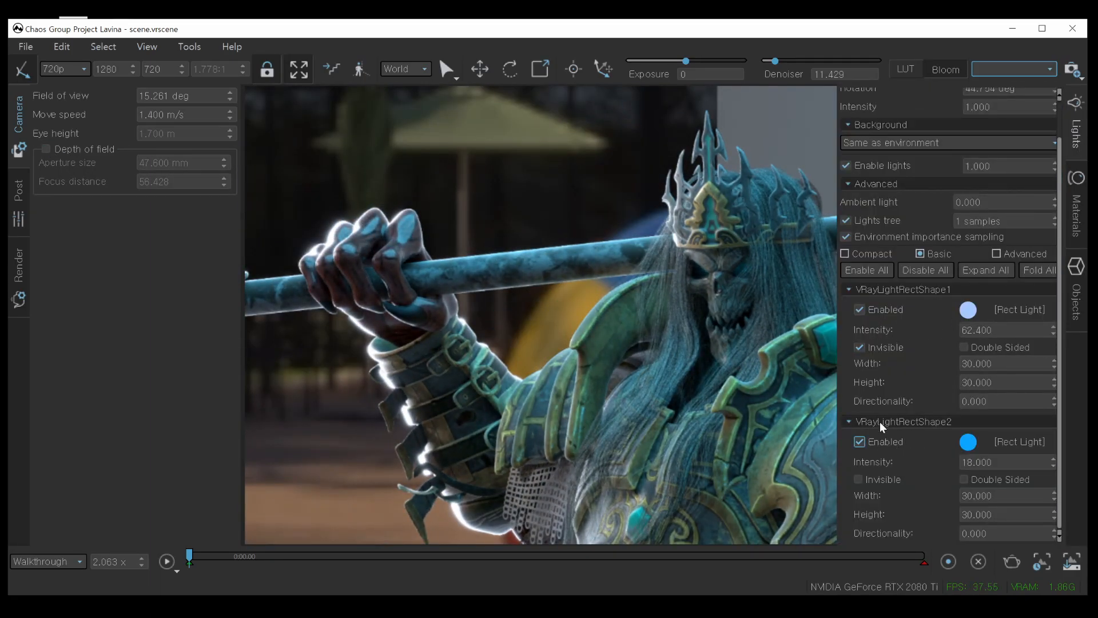
left_click(870, 347)
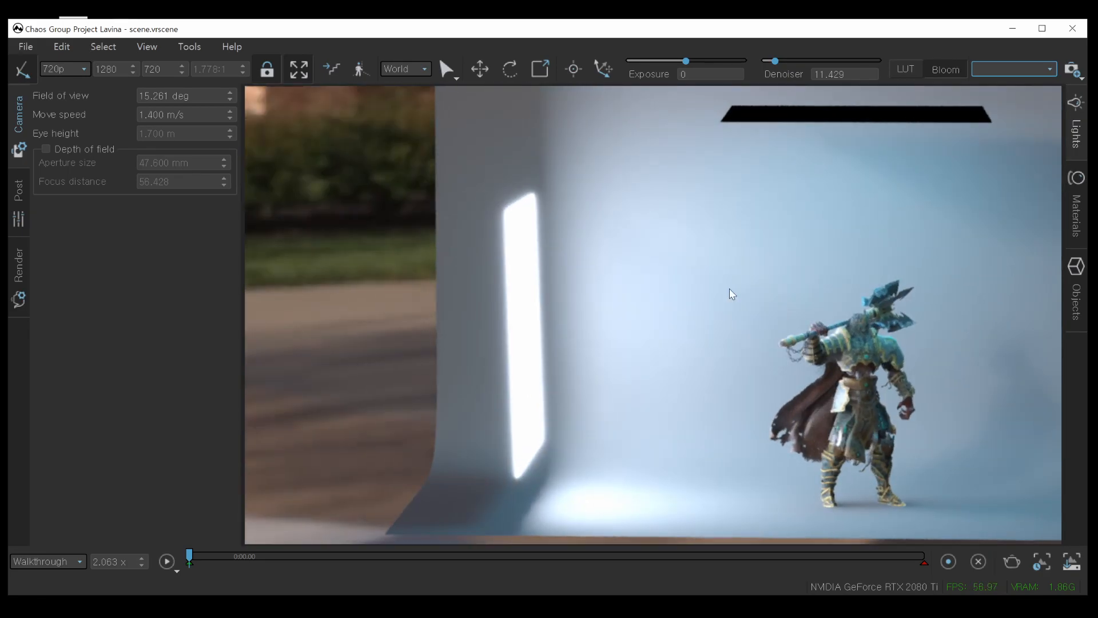
Select the upright rectangular light VRayLightRect1 and scale it down uniformly to a small panel.
left_click(1076, 298)
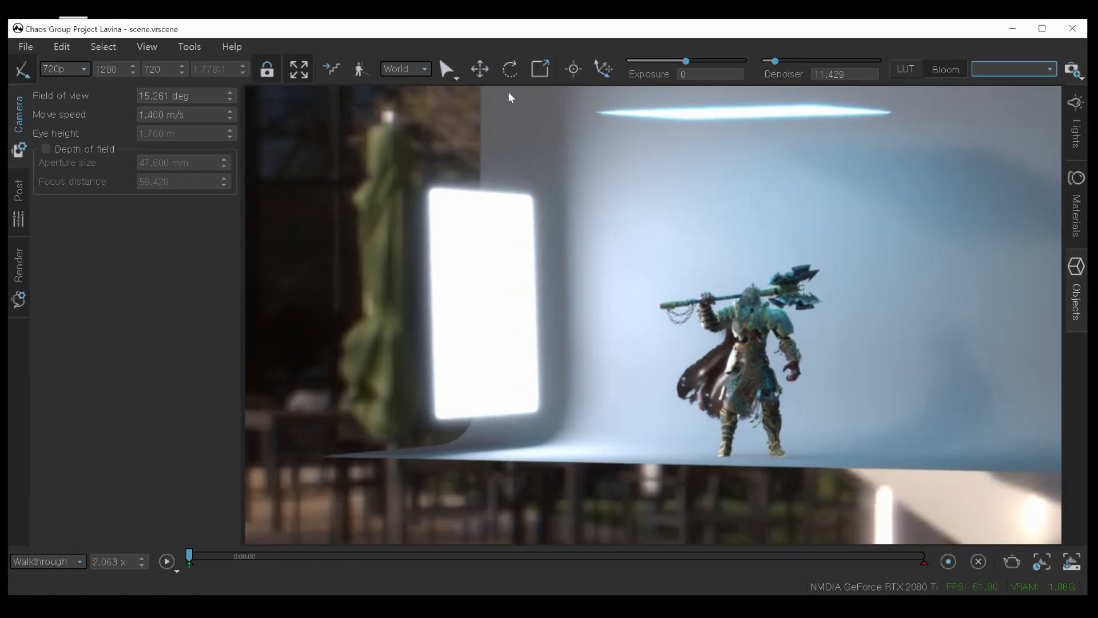
left_click(539, 70)
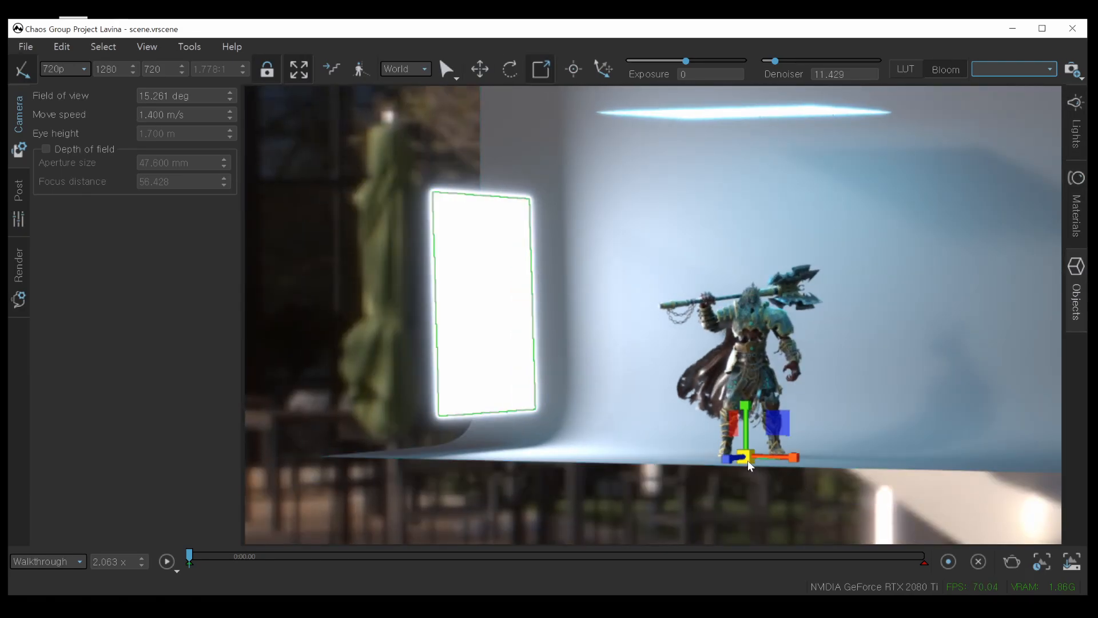
left_click_drag(747, 460, 719, 469)
Move VRayLightRect1 upward and away from the skeleton, rotate it to a tilted angle, and inspect the lighting on the character.
key("w")
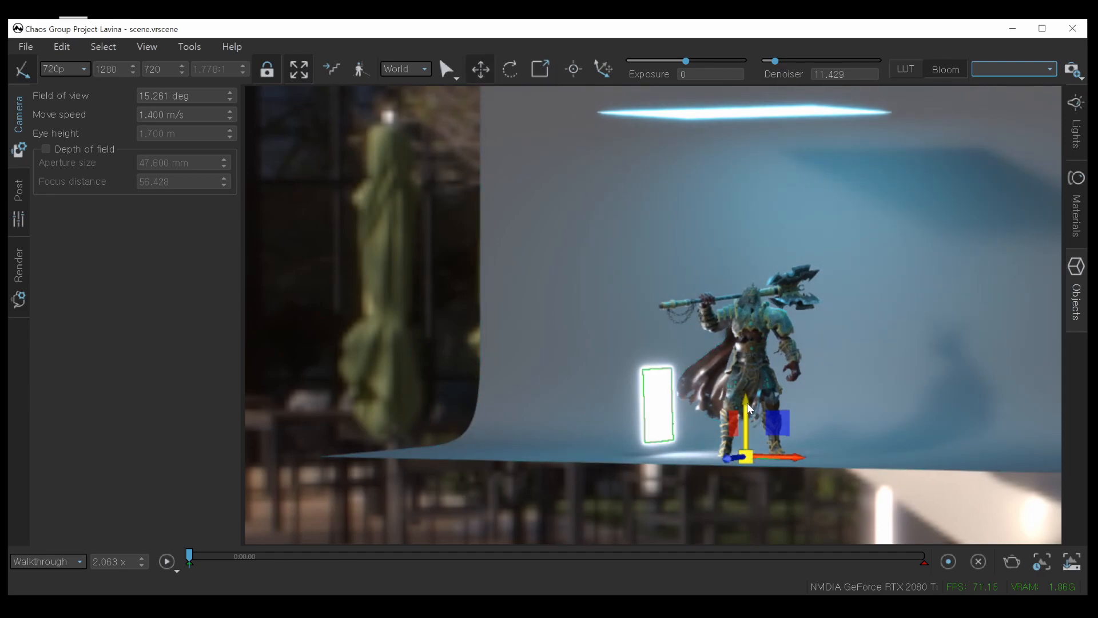
left_click_drag(747, 403, 747, 289)
left_click_drag(794, 332, 720, 330)
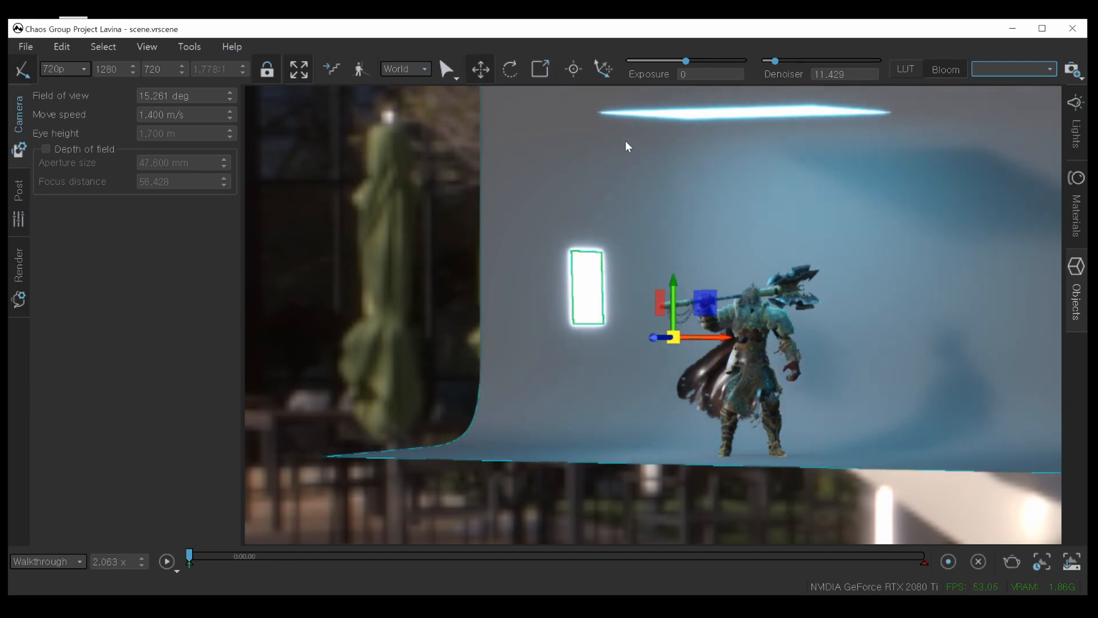
left_click(517, 60)
left_click_drag(698, 280, 815, 323)
scroll(801, 327, "up", 6)
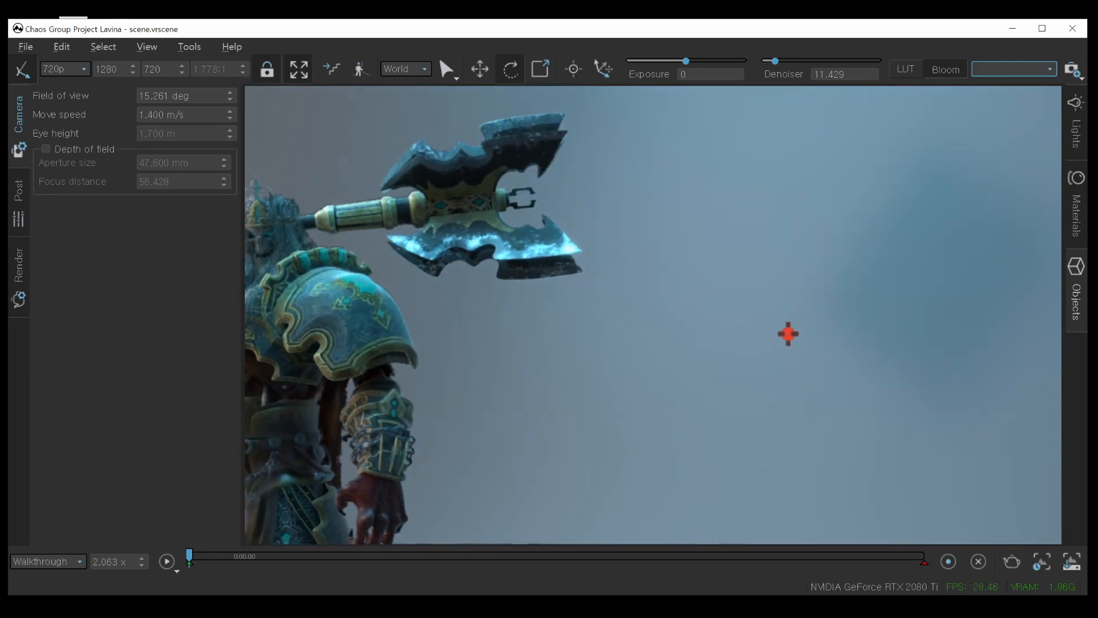
scroll(788, 334, "down", 8)
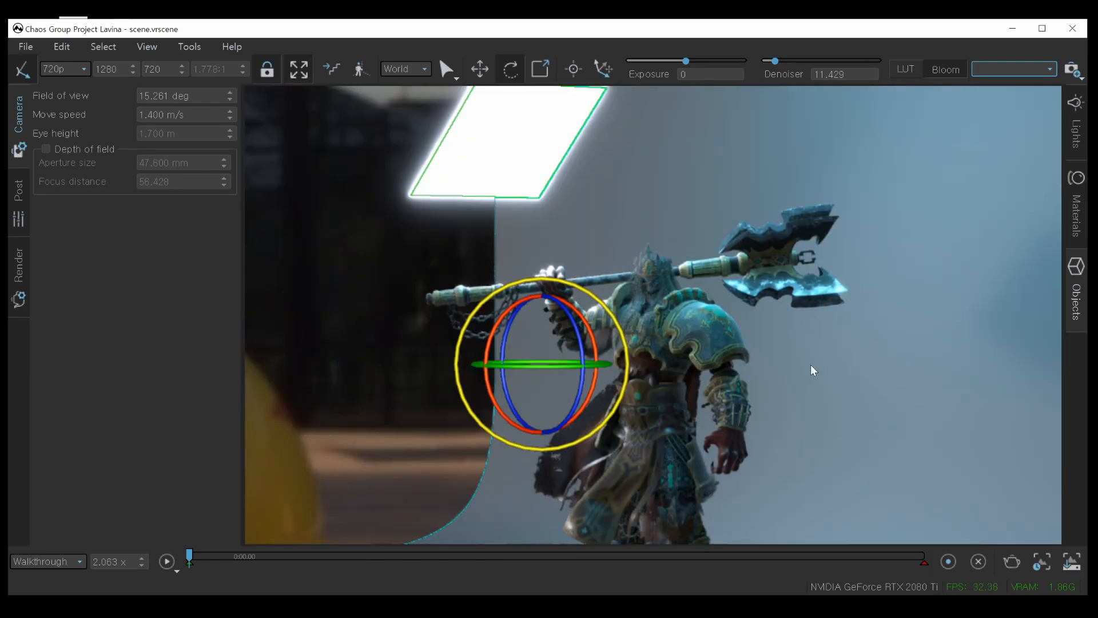
Toggle group1's visibility off and on to check which objects it contains.
left_click(1076, 283)
left_click(862, 126)
left_click(862, 126)
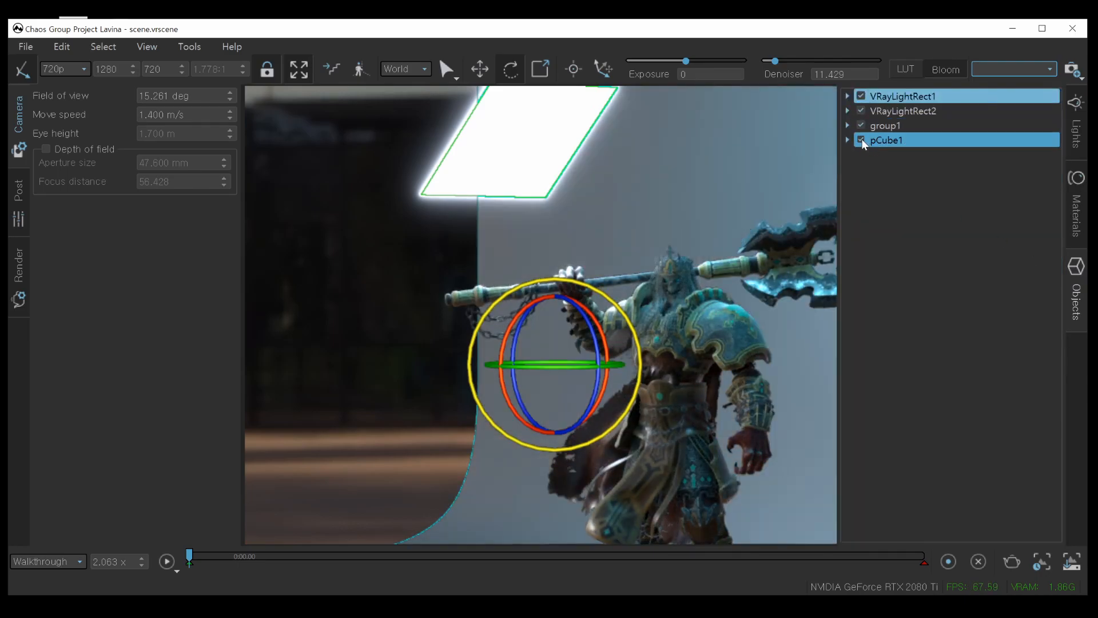
middle_click_drag(760, 273, 458, 239)
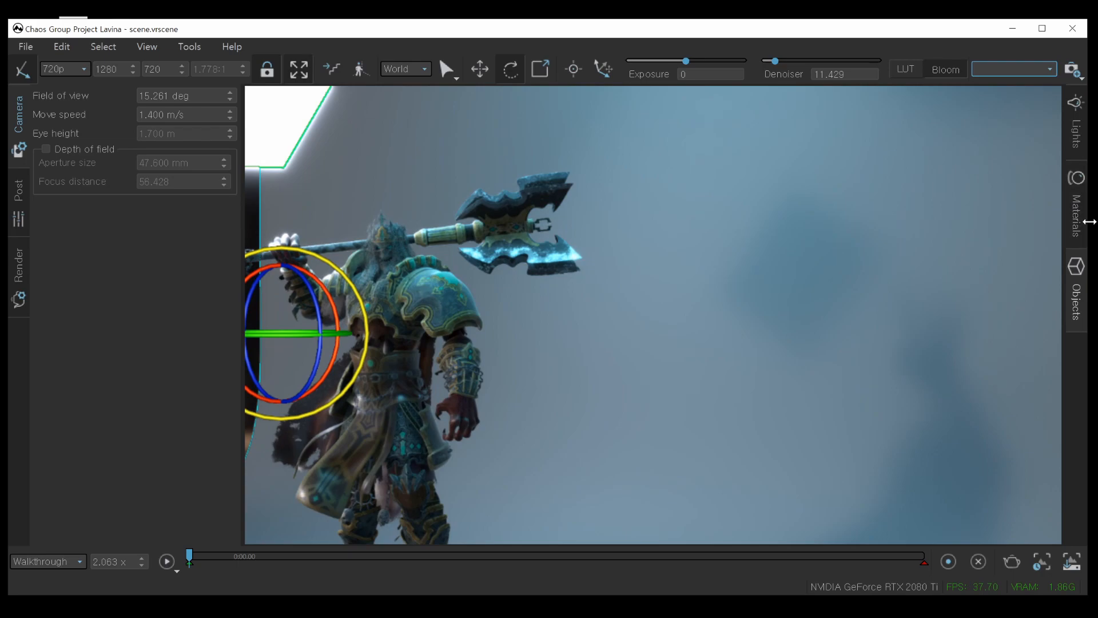
Select the curved studio backdrop, assign the material VRayMtl10 to it, and view the textured backdrop from farther away.
left_click(1077, 212)
left_click(776, 242)
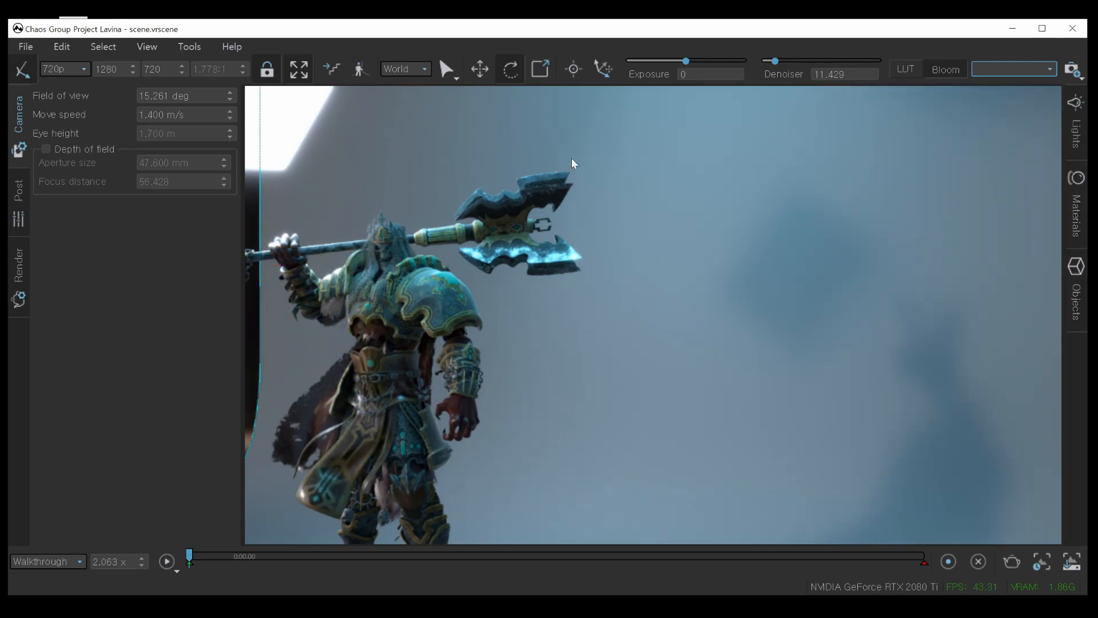
left_click(451, 70)
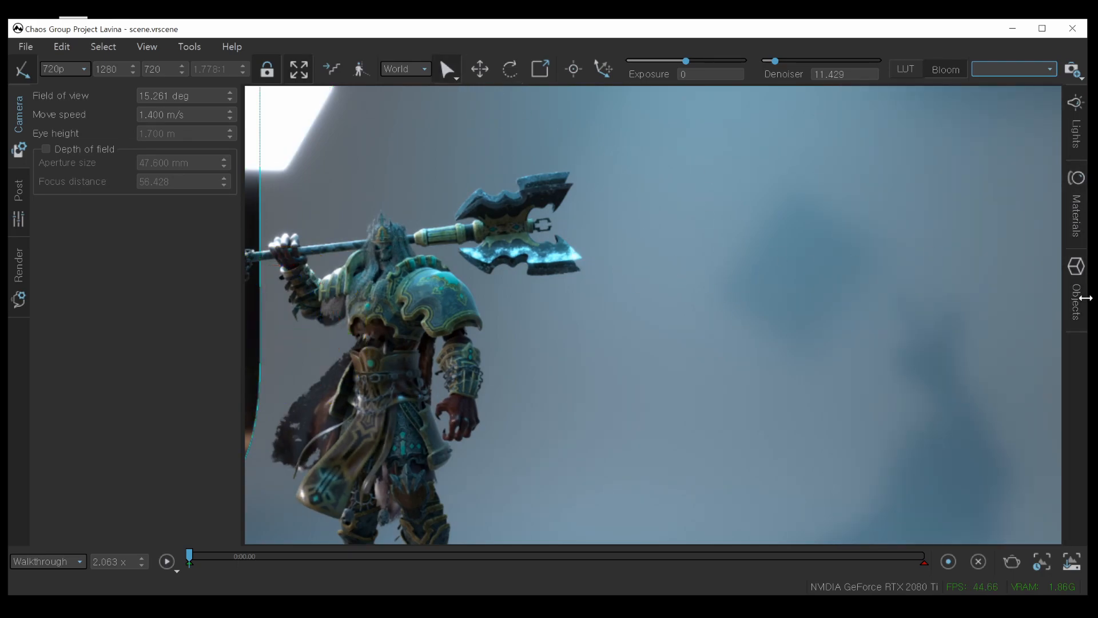
left_click(1076, 234)
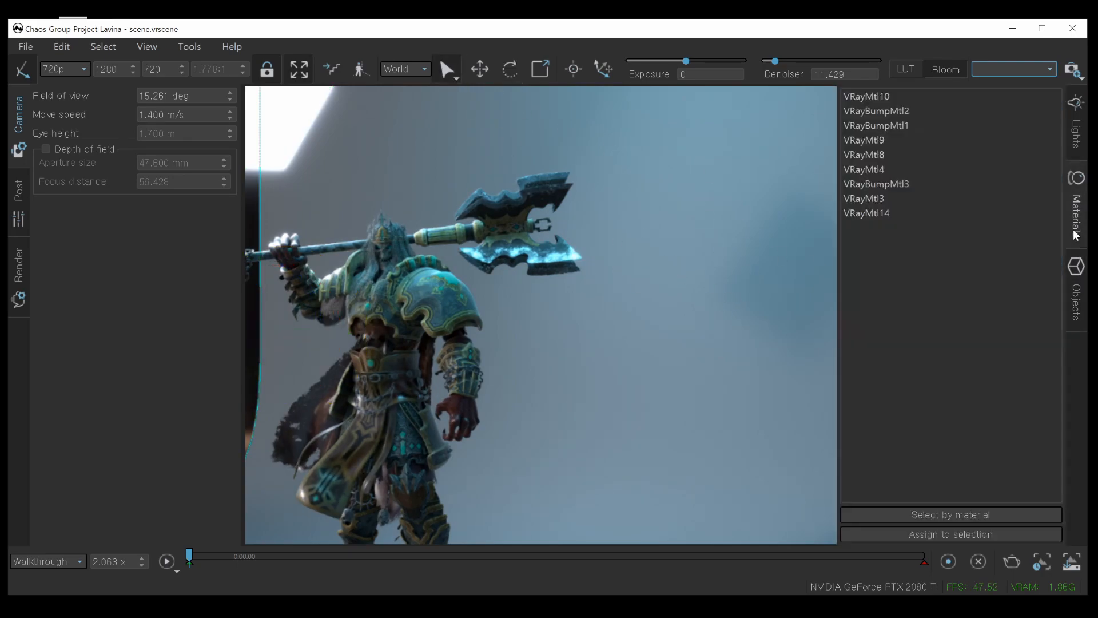
left_click(891, 97)
left_click(964, 534)
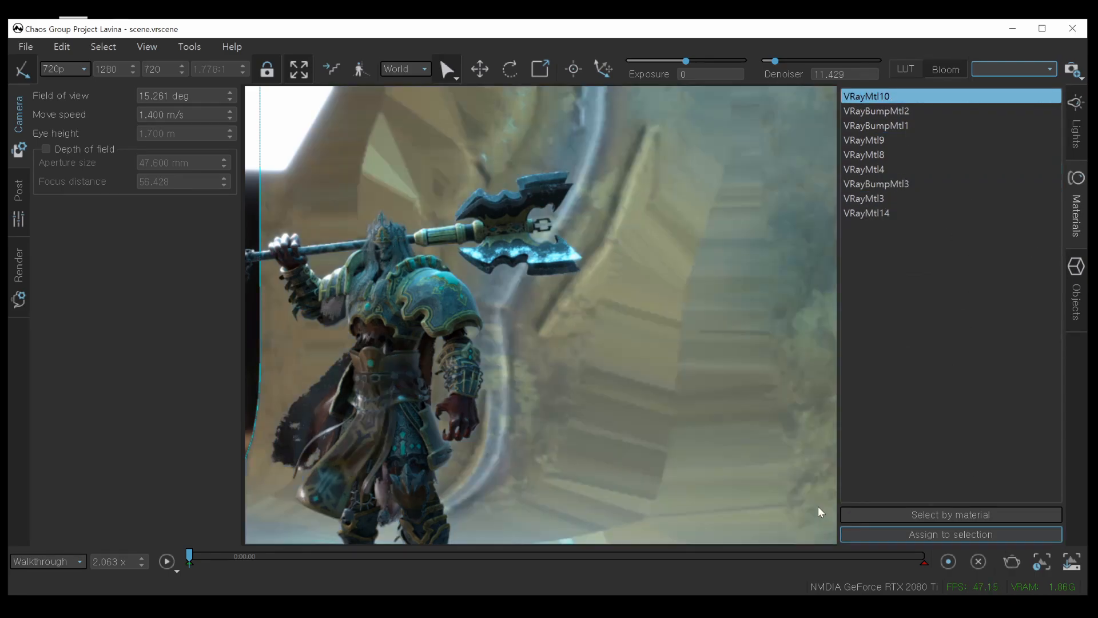
left_click_drag(758, 364, 575, 377)
scroll(578, 375, "down", 5)
middle_click_drag(593, 385, 602, 385, "alt")
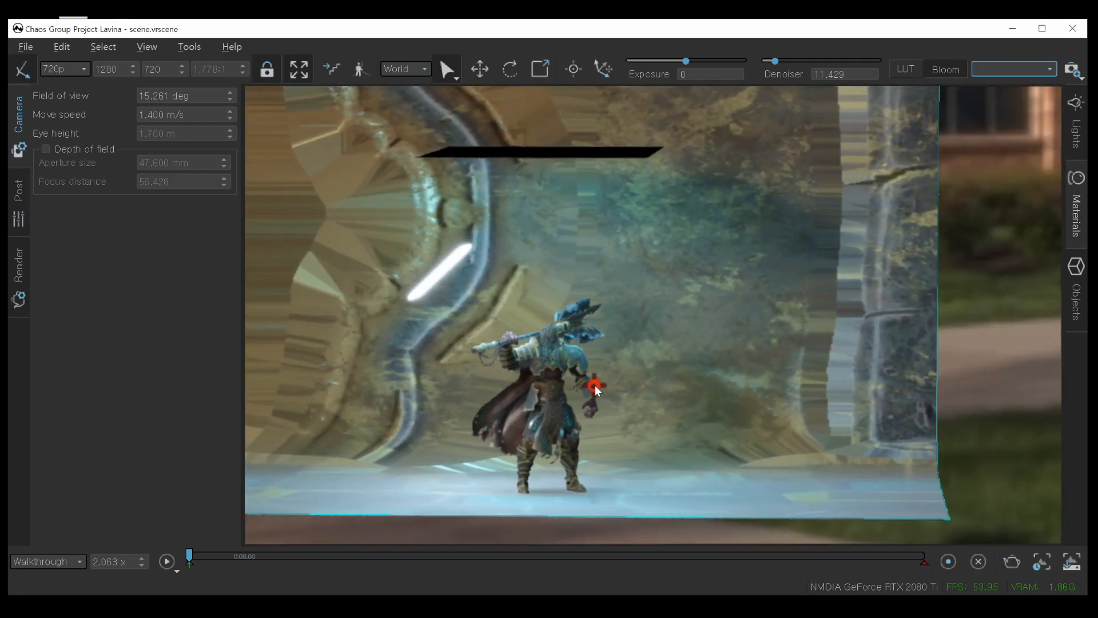
Try the materials VRayMtl9 and VRayMtl3 in turn on the selected curved backdrop to compare their textures.
middle_click_drag(678, 329, 743, 263)
middle_click_drag(888, 323, 858, 349)
left_click(1077, 272)
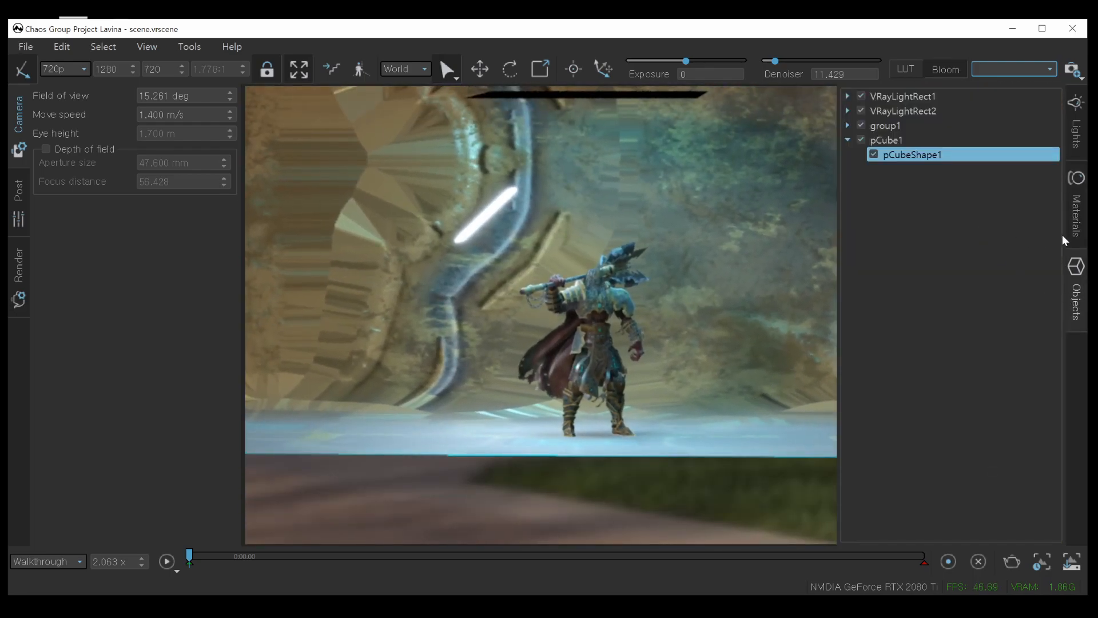
left_click(1076, 206)
left_click(883, 140)
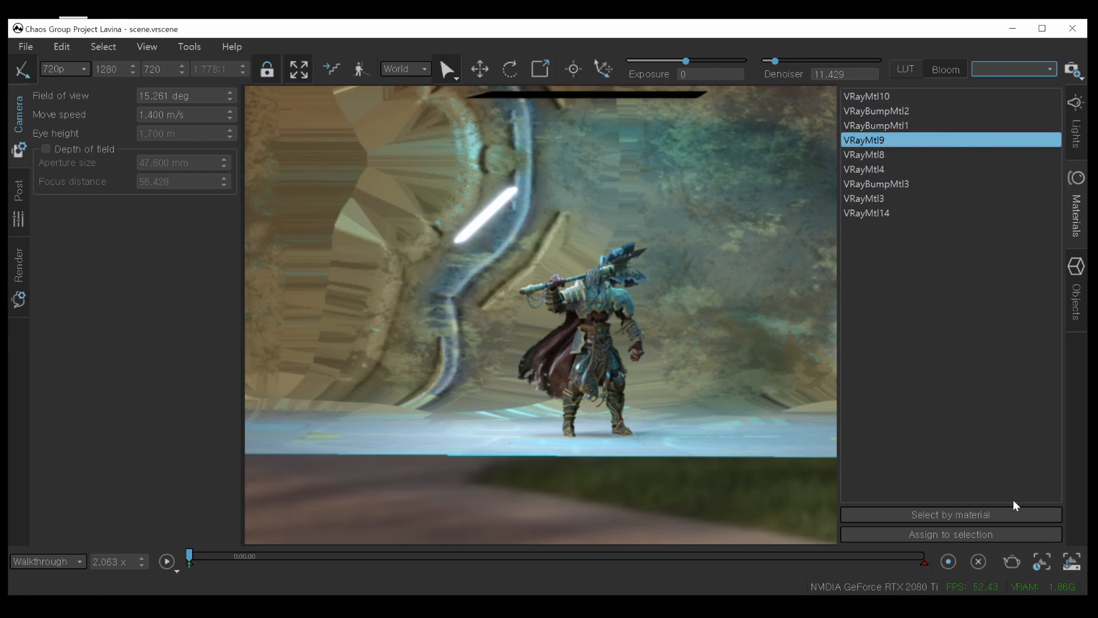
left_click(994, 534)
left_click(919, 198)
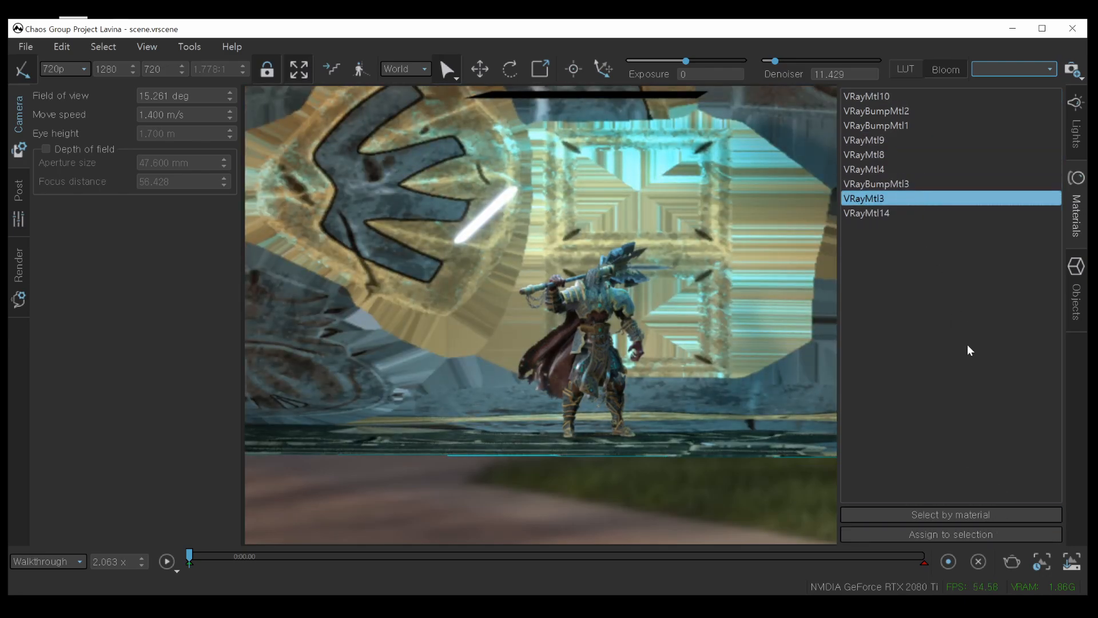
left_click(1003, 533)
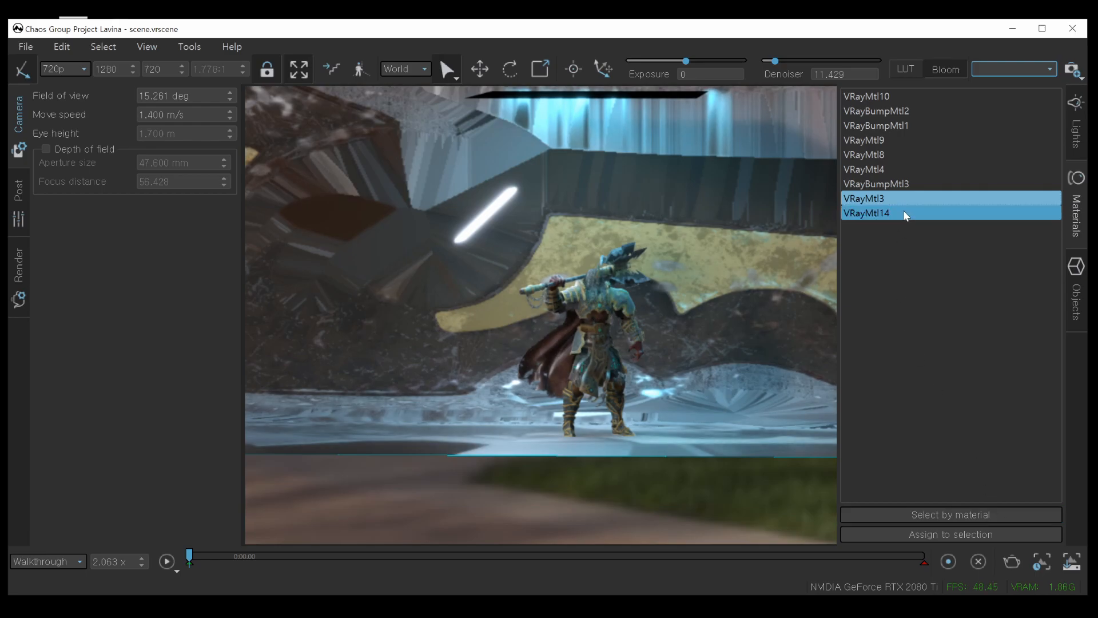
Assign the material VRayMtl14 to the curved backdrop and inspect the skeleton king's head, armour and axe up close.
left_click(904, 211)
left_click(975, 534)
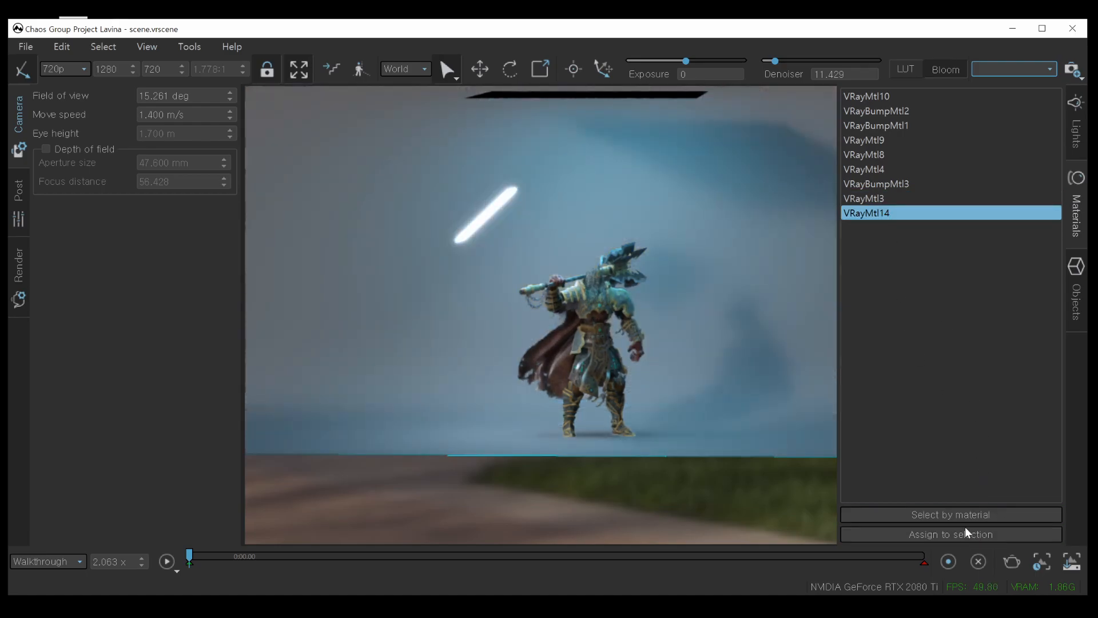
right_click_drag(709, 353, 687, 353)
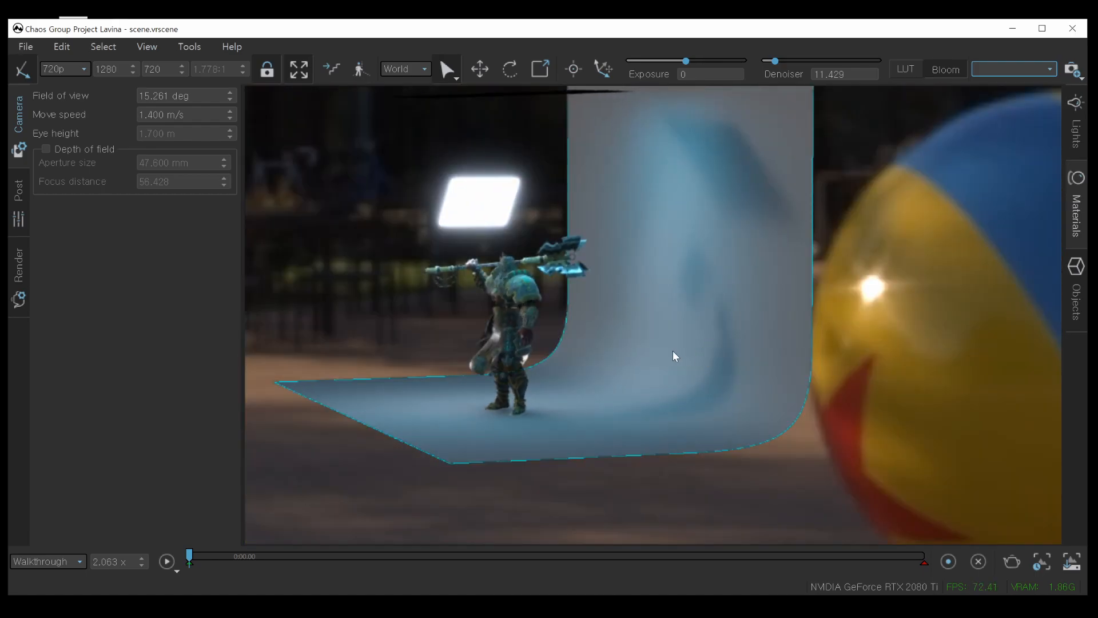
left_click_drag(686, 353, 689, 359)
right_click_drag(684, 366, 676, 366)
scroll(676, 366, "up", 2)
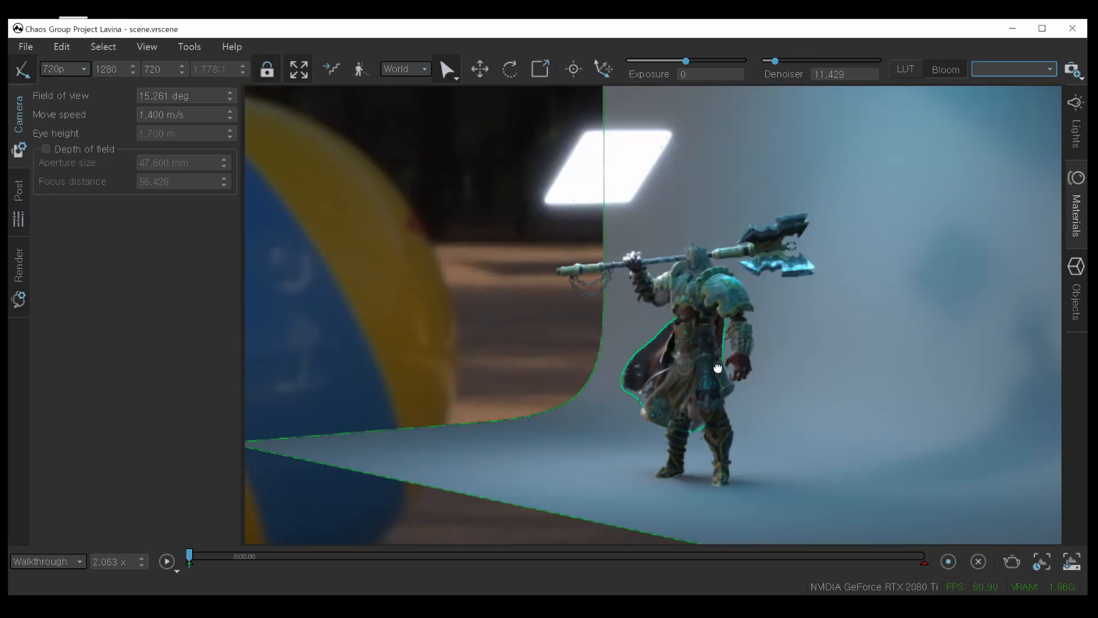
scroll(705, 364, "up", 4)
scroll(715, 280, "up", 5)
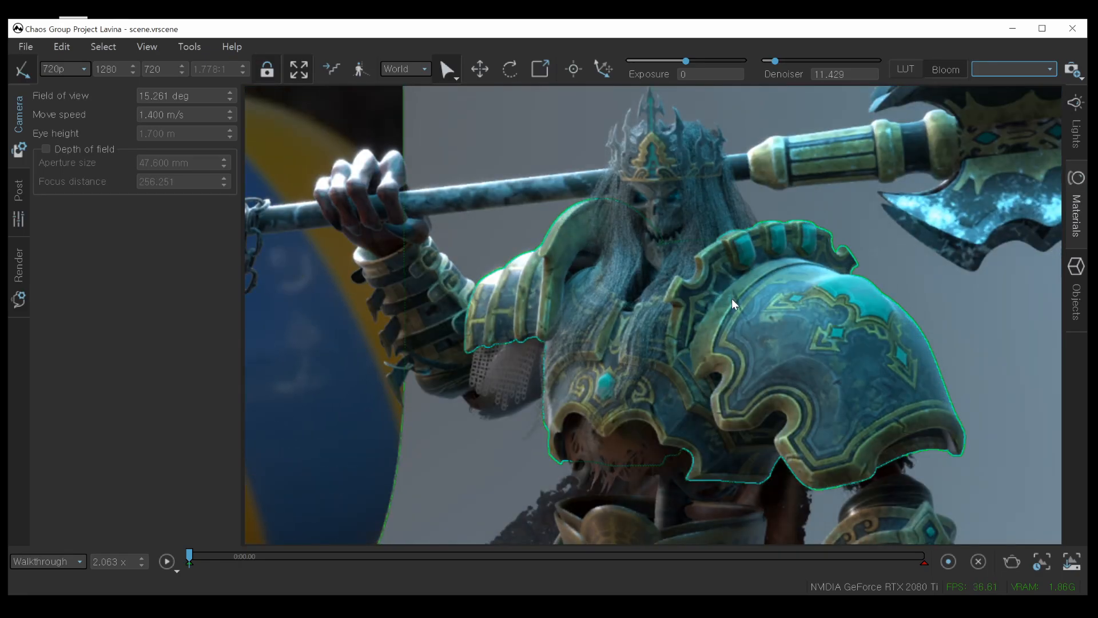
middle_click_drag(732, 298, 736, 369)
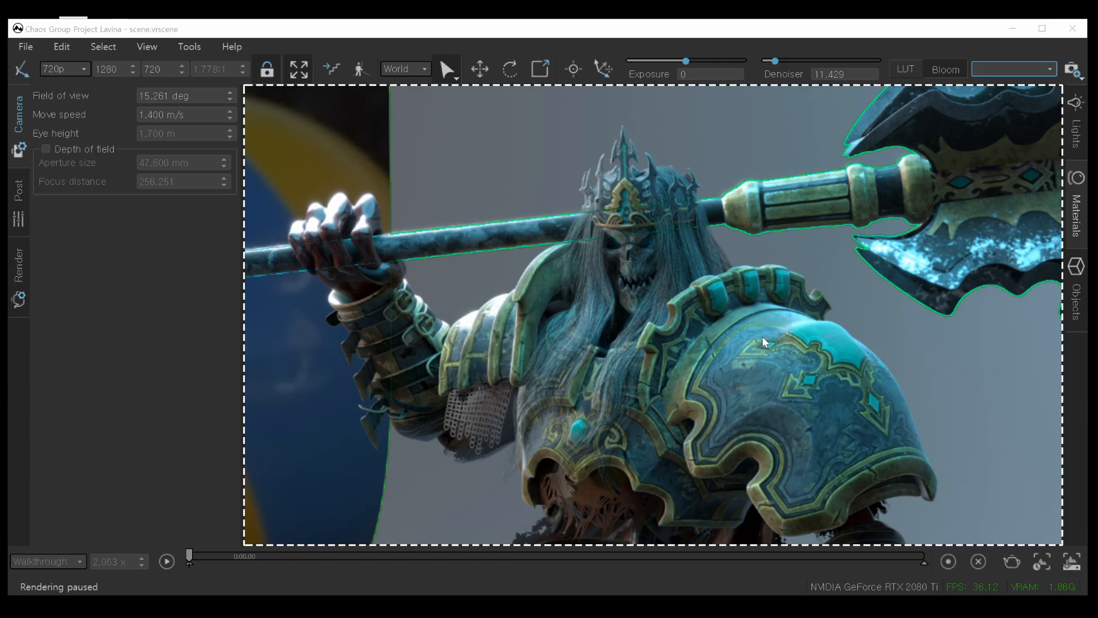
left_click(780, 297)
left_click_drag(780, 297, 843, 268)
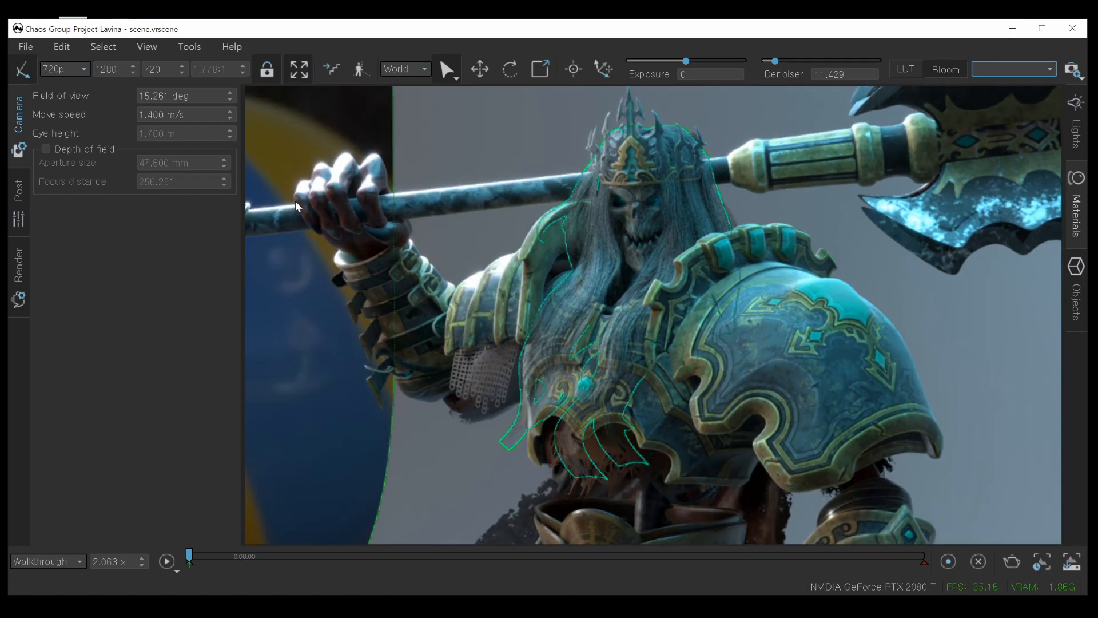
Preview depth of field focused on the skeleton king's face, inspect the blur around the weapon and arms, and toggle the effect off.
left_click(44, 149)
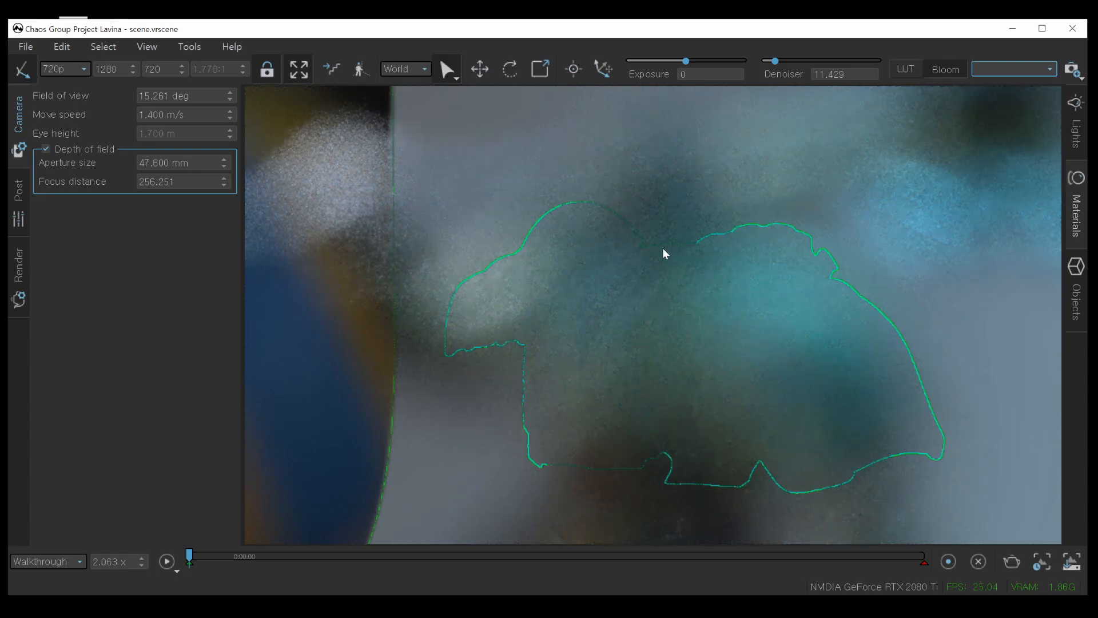
left_click(667, 249)
key("alt+Tab")
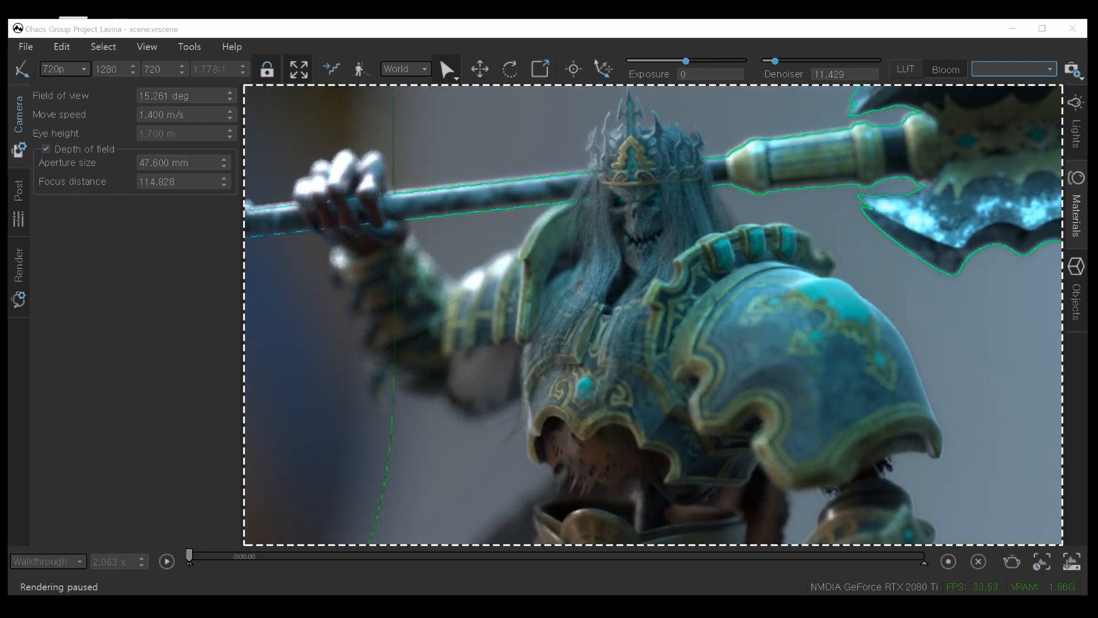
left_click(642, 286)
scroll(658, 283, "up", 3)
scroll(657, 283, "up", 5)
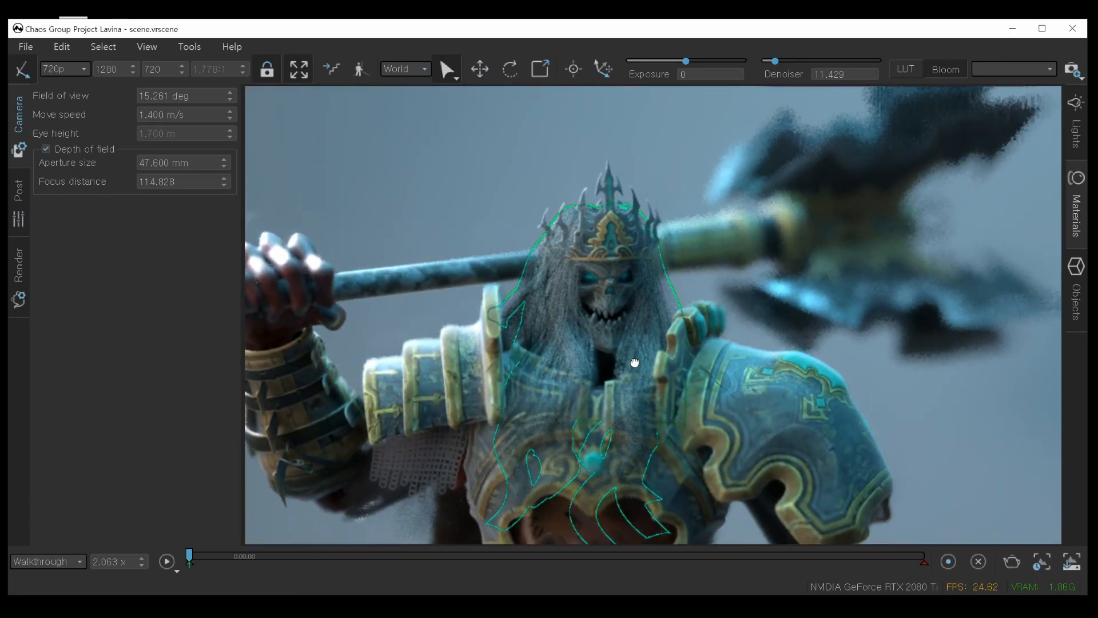
scroll(681, 290, "down", 5)
left_click(81, 150)
Switch to the Photos app showing the render test.png and circle the out-of-focus area around the raised fist.
key("alt+Tab")
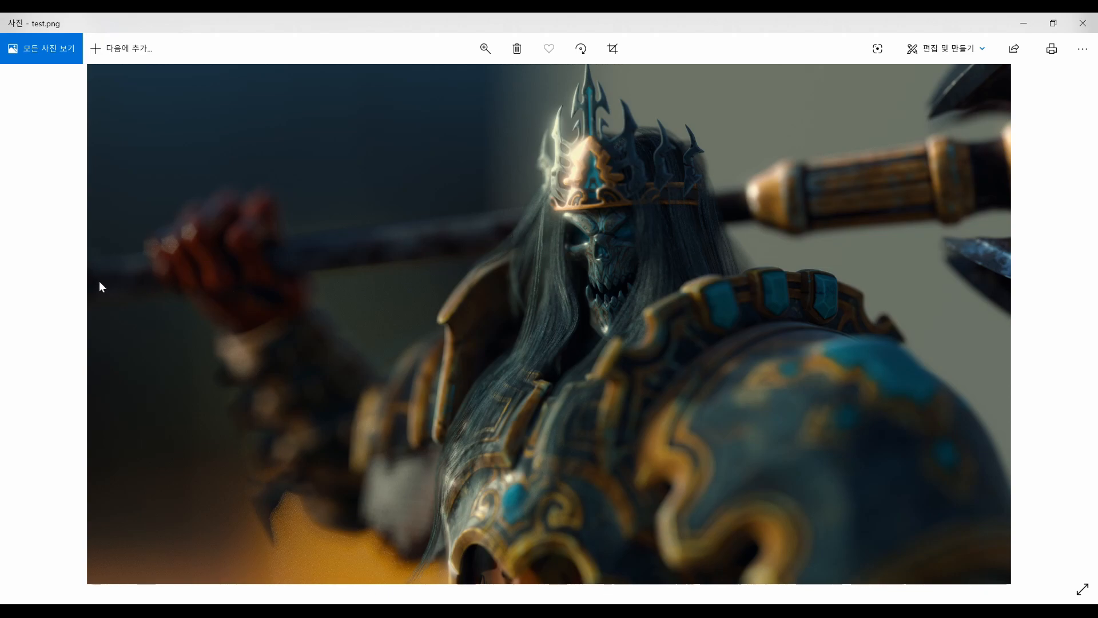
left_click_drag(194, 266, 85, 261)
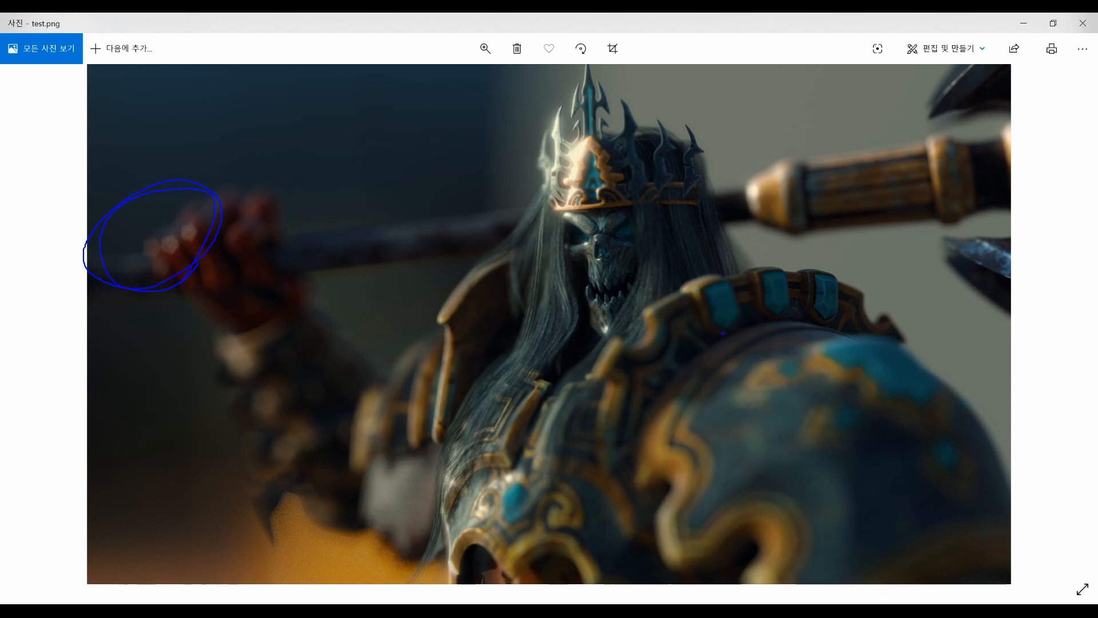